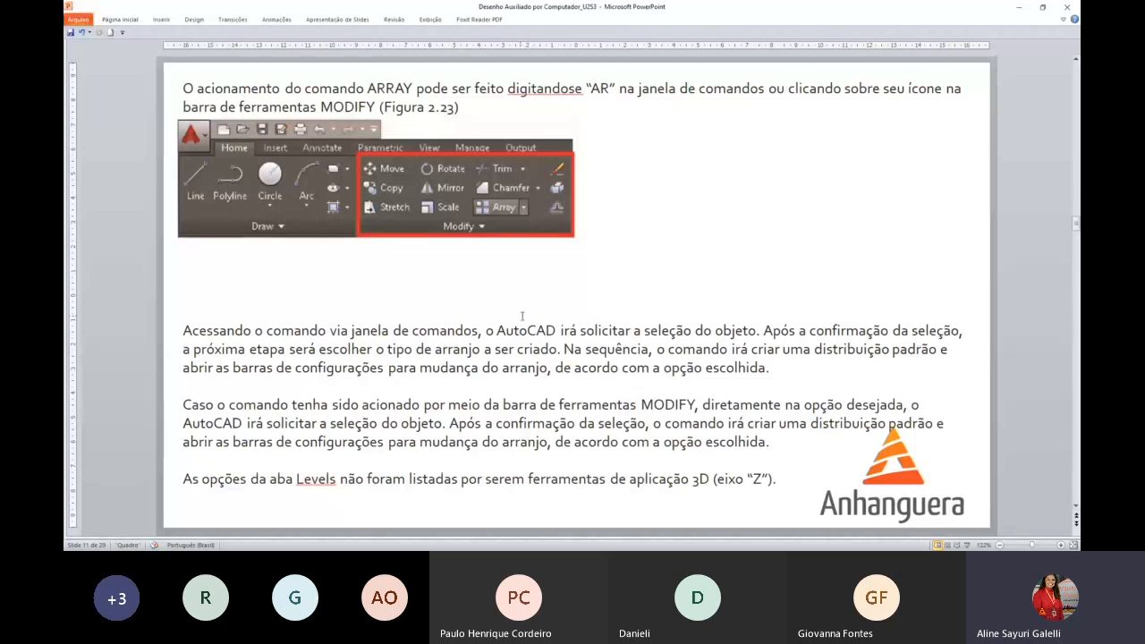
# Switch to AutoCAD and examine the dimensioned reference plate with its eight circles
pyautogui.scroll(-1, 521, 316)
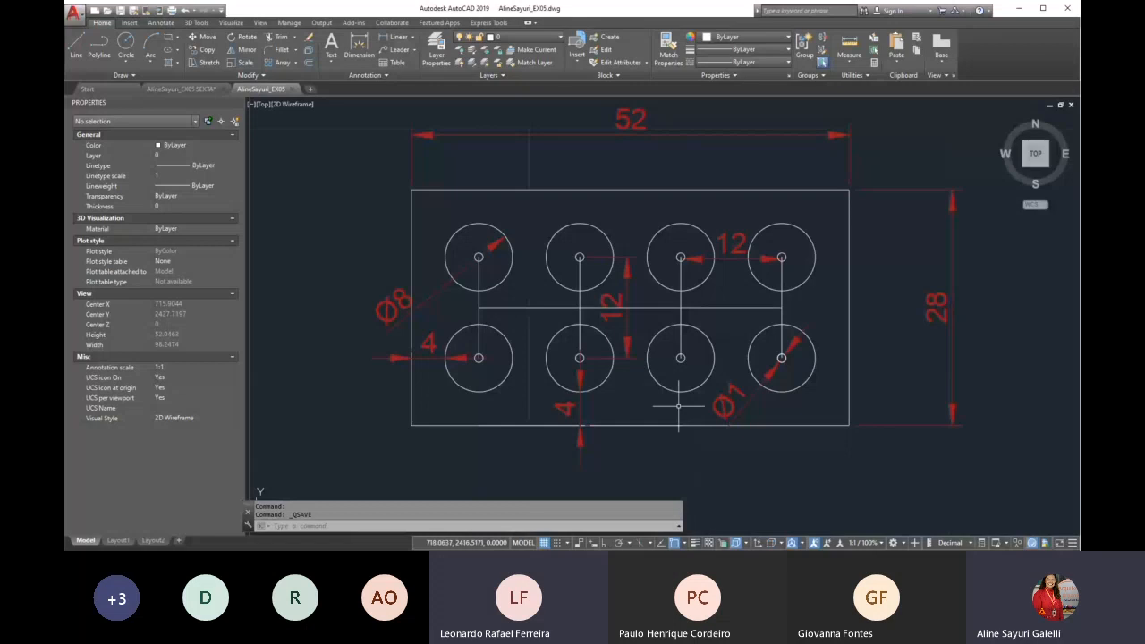
pyautogui.scroll(-2, 671, 361)
pyautogui.scroll(-1, 572, 341)
pyautogui.scroll(4, 644, 336)
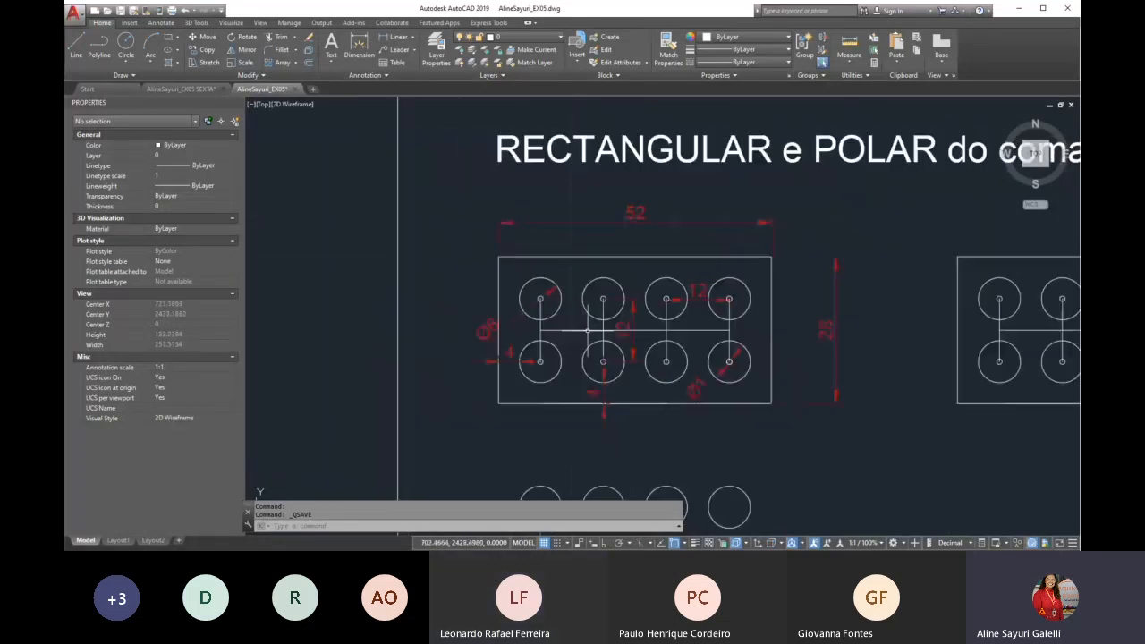
pyautogui.write('p')
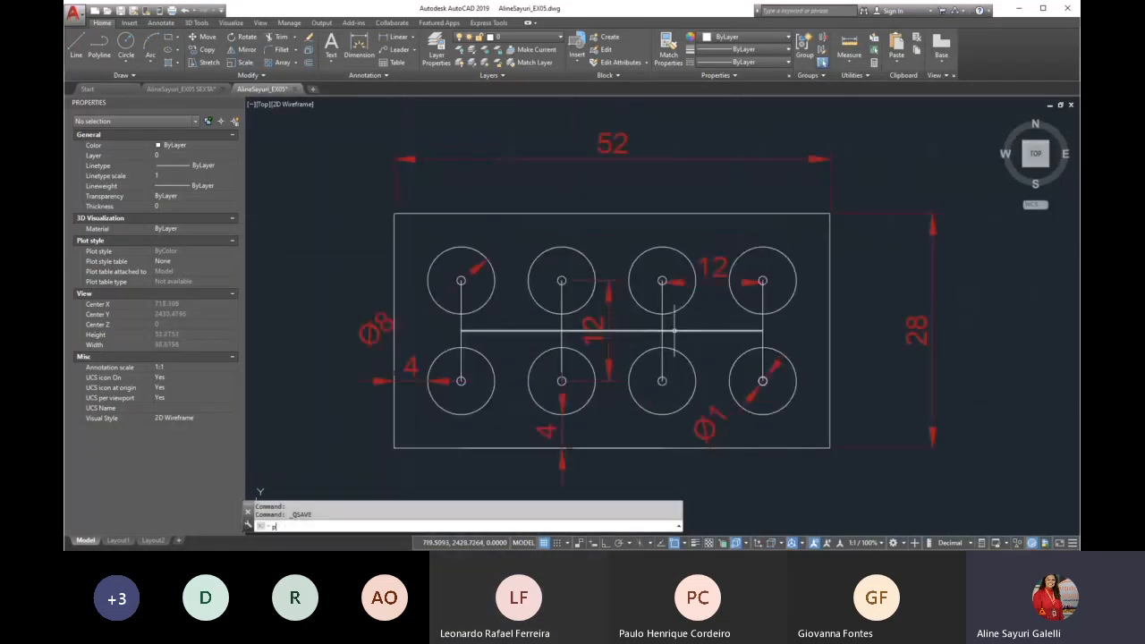
pyautogui.press('Return')
pyautogui.moveTo(709, 325); pyautogui.dragTo(638, 310)
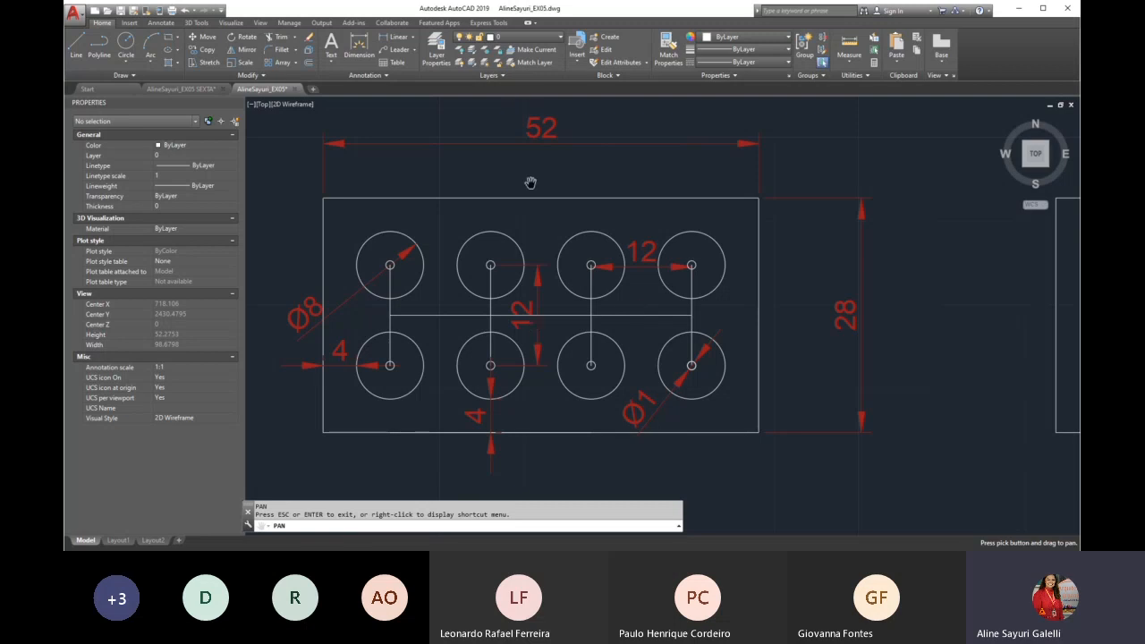
# Erase the leftover array of circles below the dimensioned plate
pyautogui.scroll(-2, 526, 216)
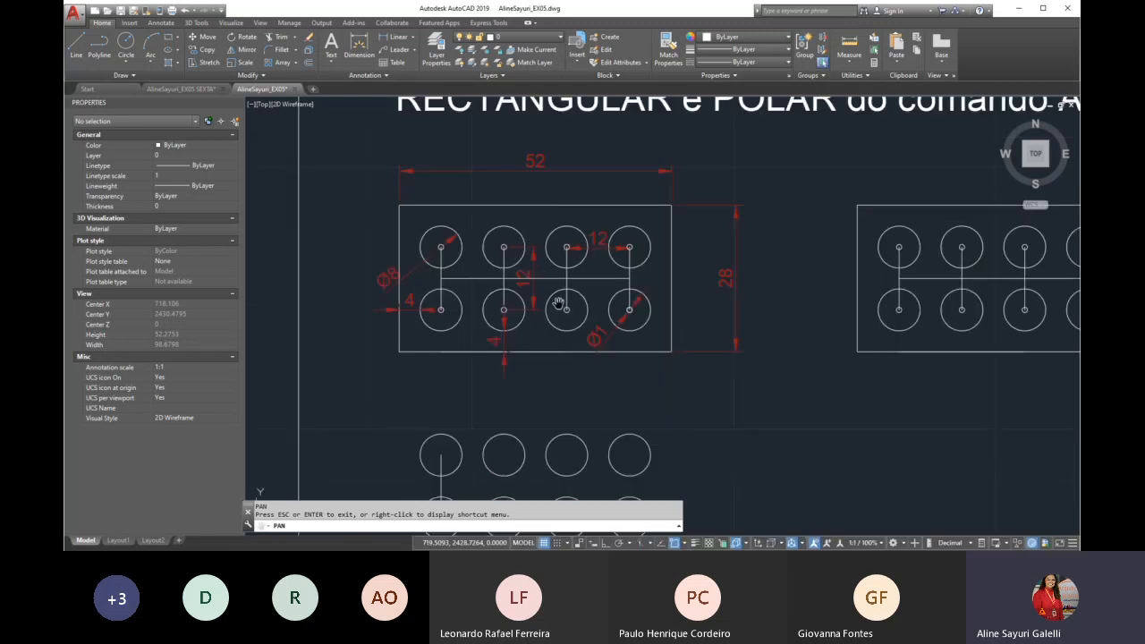
pyautogui.moveTo(559, 305); pyautogui.dragTo(547, 253)
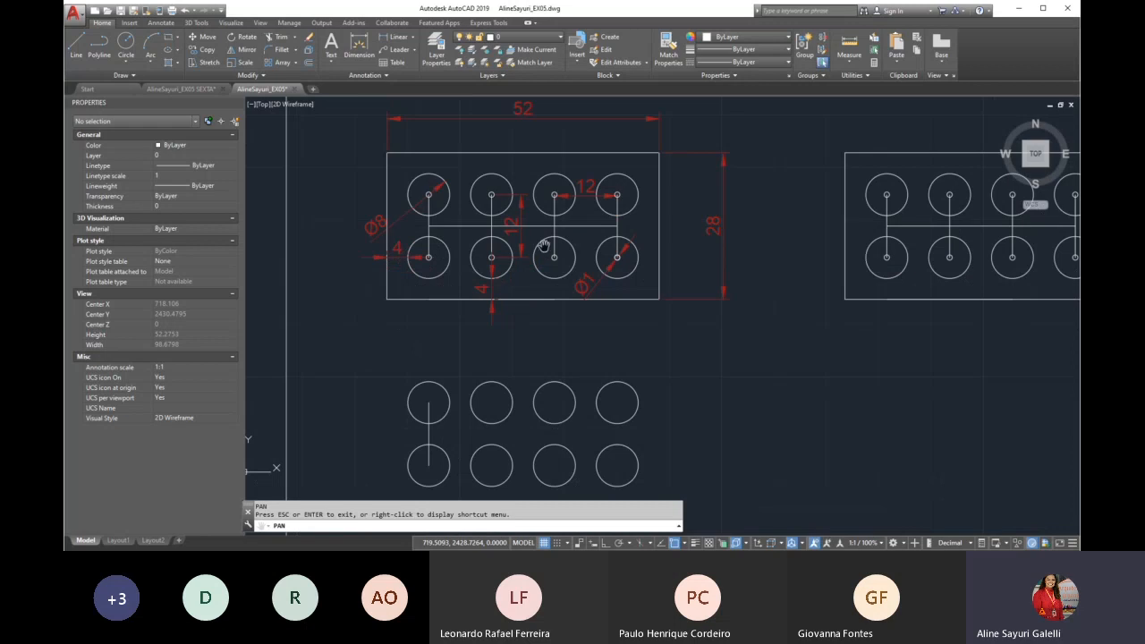
pyautogui.press('Escape')
pyautogui.click(644, 357)
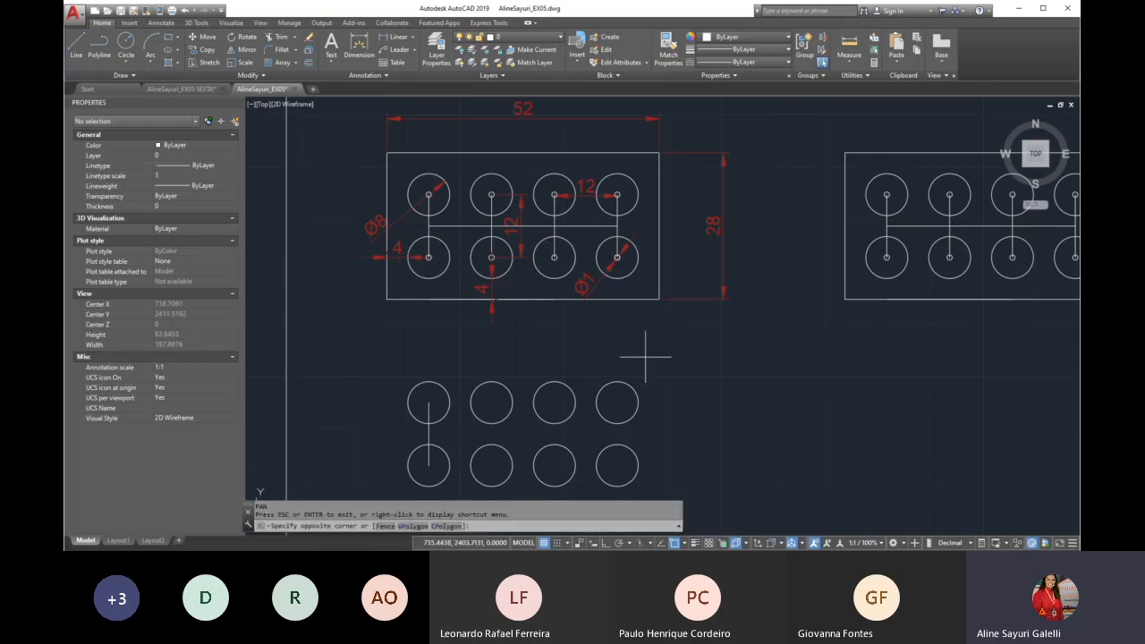
pyautogui.click(609, 413)
pyautogui.press('Delete')
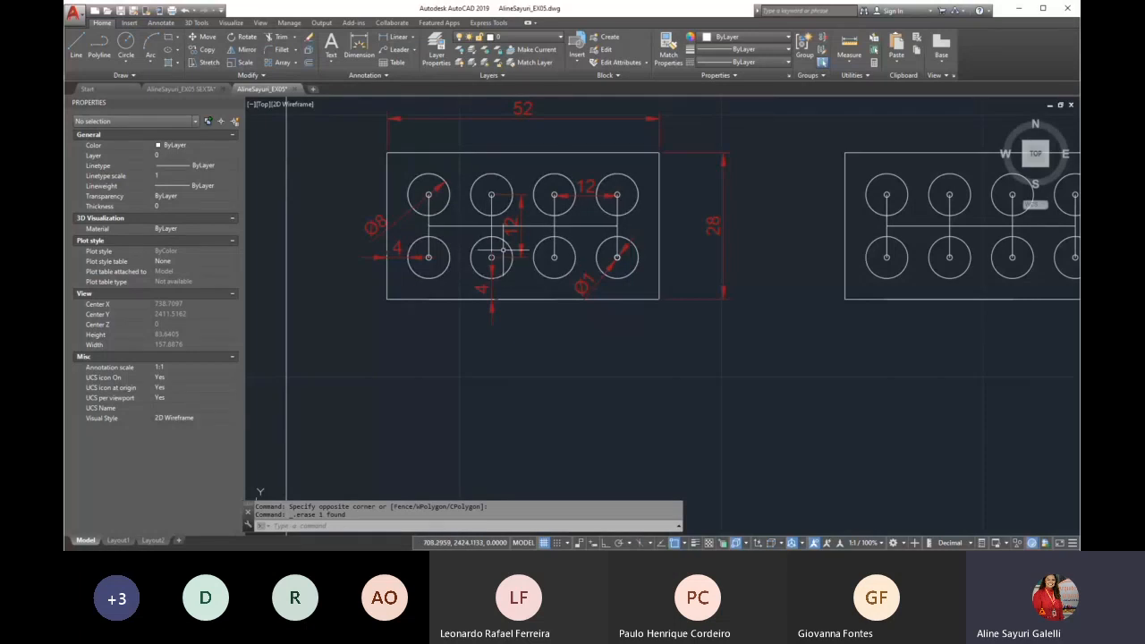
# Draw a 52 by 28 rectangle in the empty area below the dimensioned plate
pyautogui.scroll(-2, 499, 245)
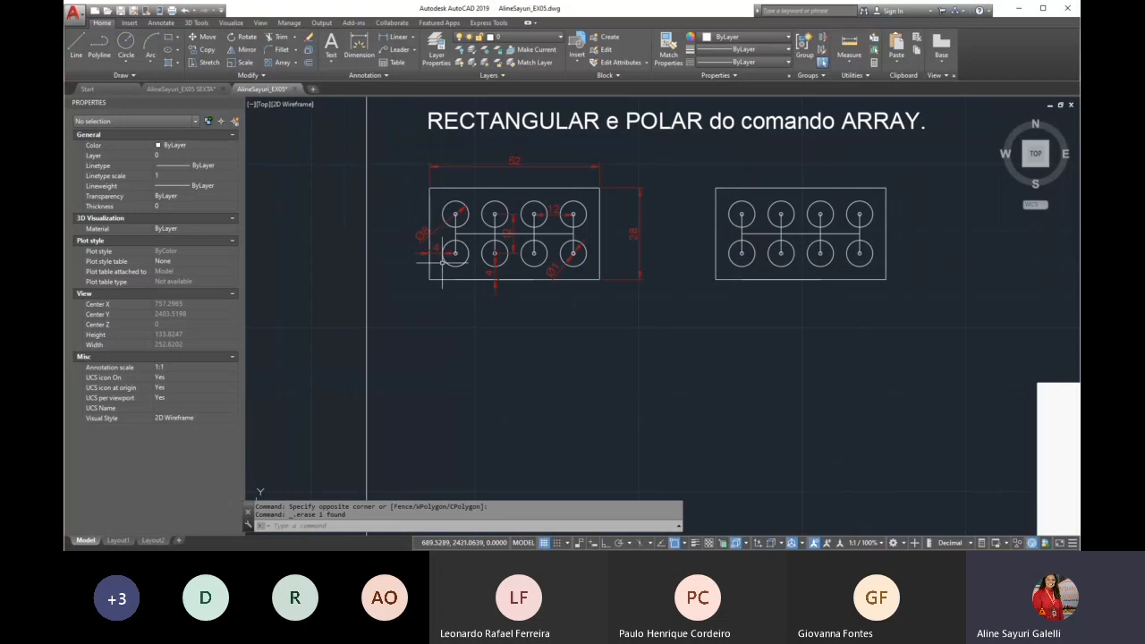
pyautogui.scroll(2, 452, 261)
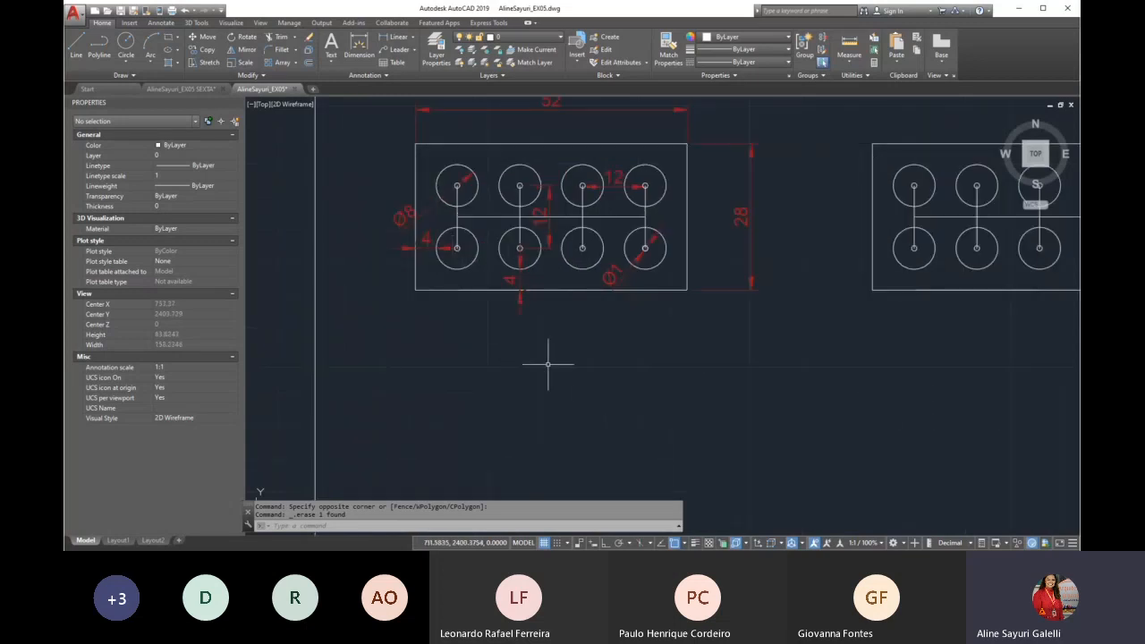
pyautogui.moveTo(610, 331); pyautogui.dragTo(599, 353, button='middle')
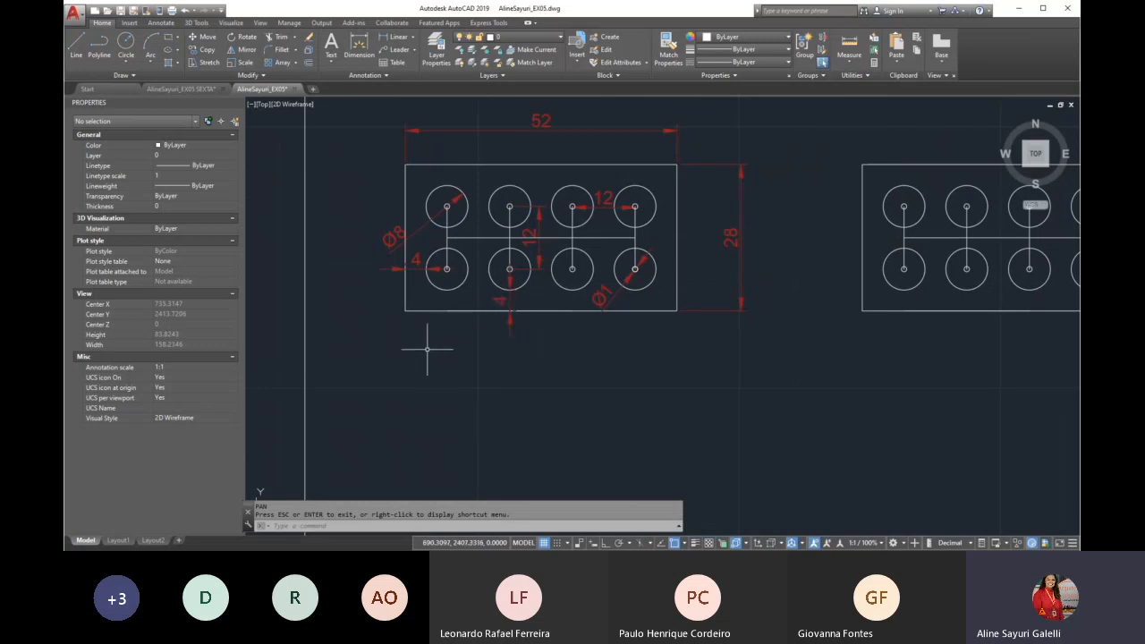
pyautogui.write('rec')
pyautogui.press('Return')
pyautogui.scroll(-2, 427, 351)
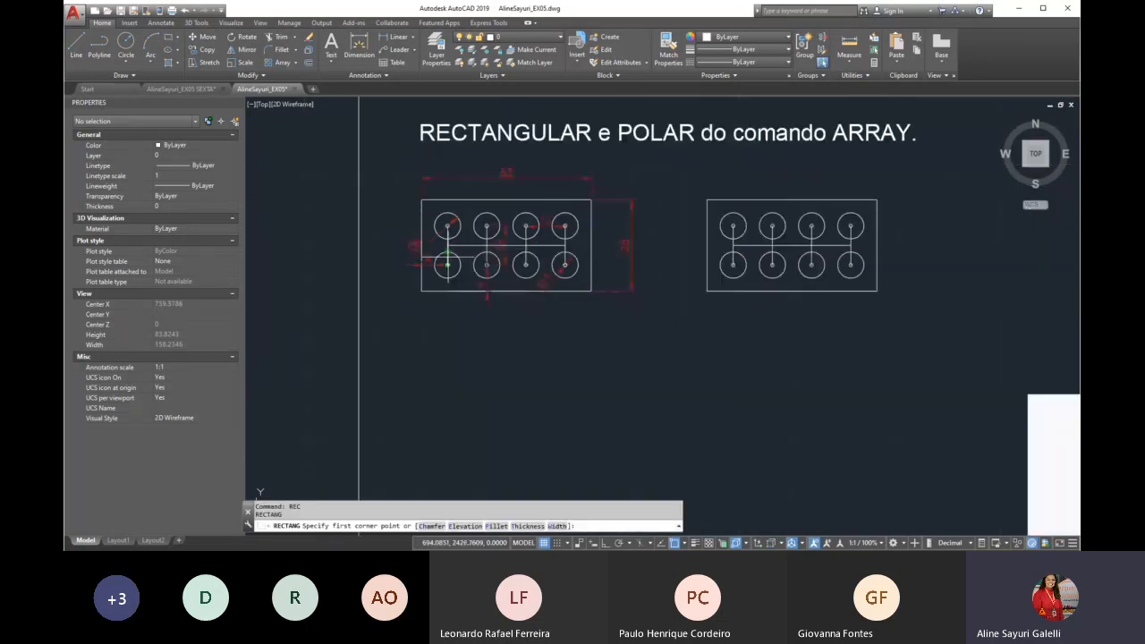
pyautogui.click(429, 388)
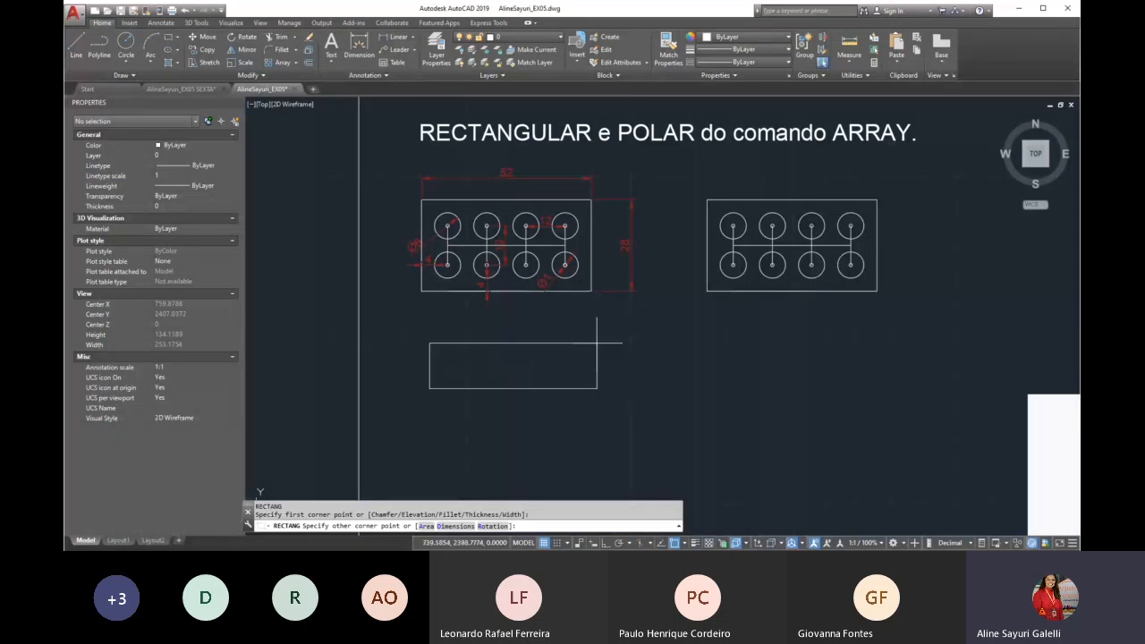
pyautogui.write('@52,28')
pyautogui.press('Return')
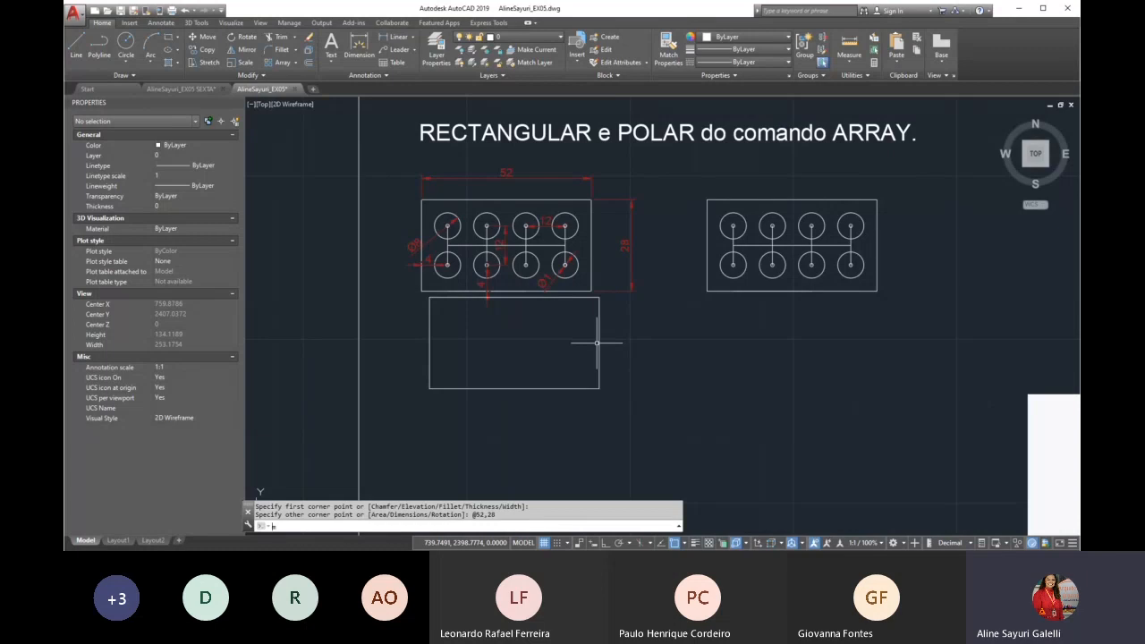
# Move the new rectangle slightly down so it sits clear of the dimensioned plate and lines up beneath it
pyautogui.write('m')
pyautogui.press('Return')
pyautogui.click(634, 330)
pyautogui.click(575, 373)
pyautogui.press('Return')
pyautogui.click(633, 332)
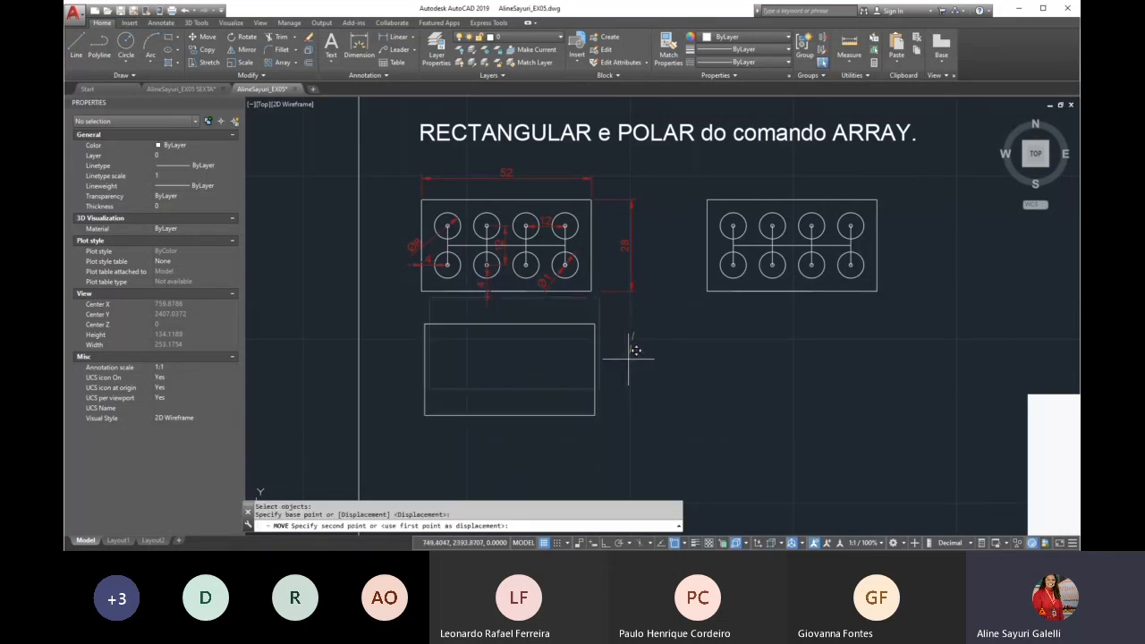
pyautogui.click(626, 361)
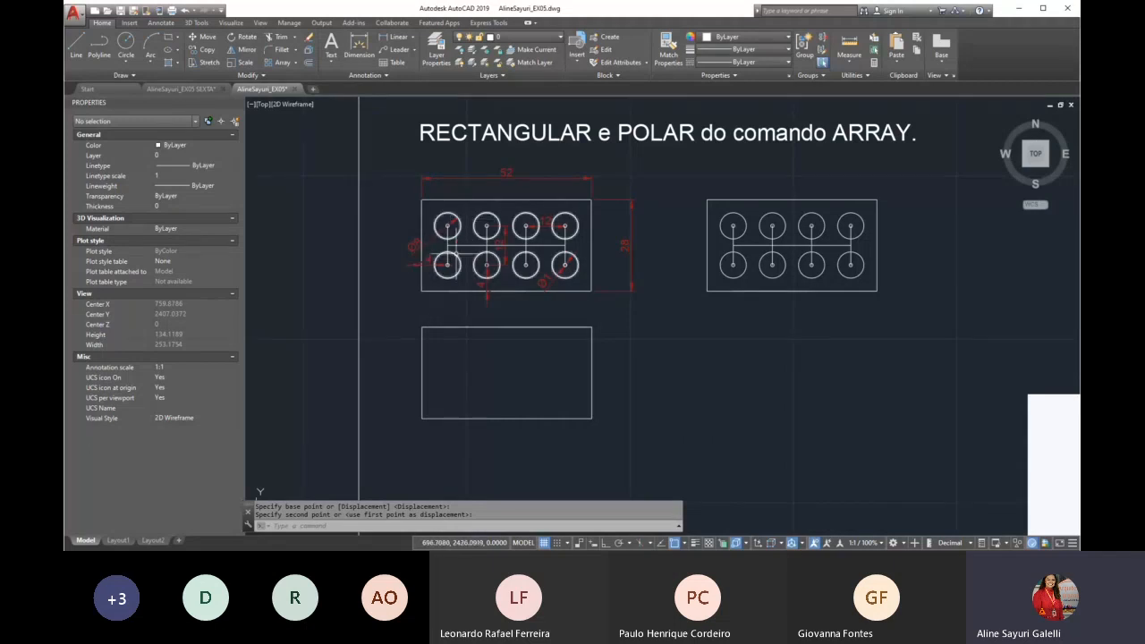
pyautogui.scroll(2, 451, 251)
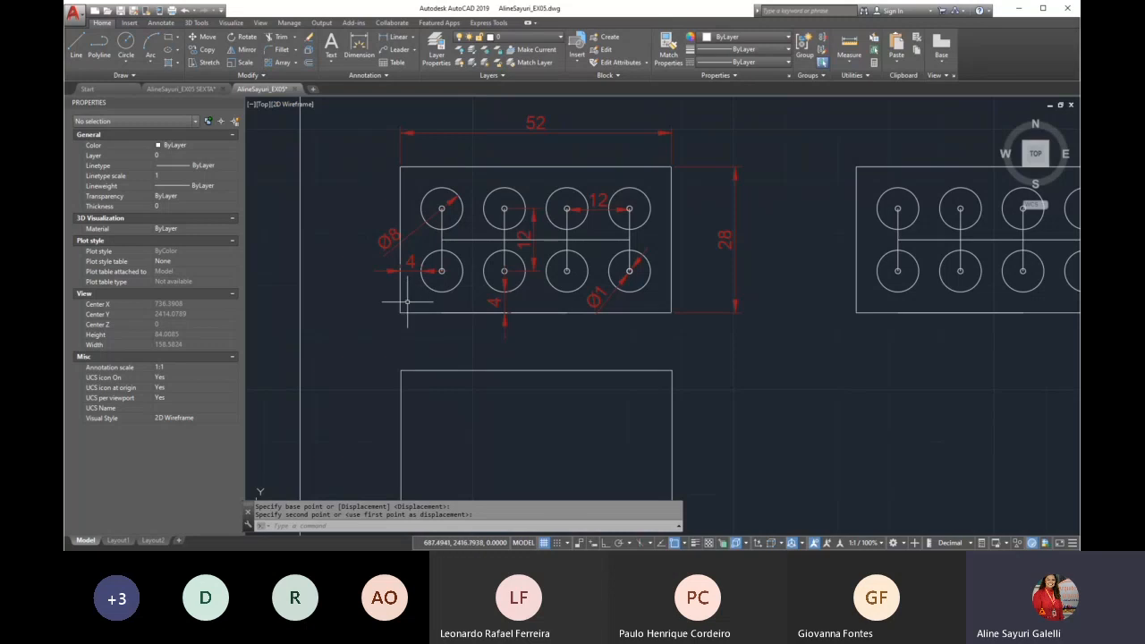
pyautogui.scroll(2, 403, 274)
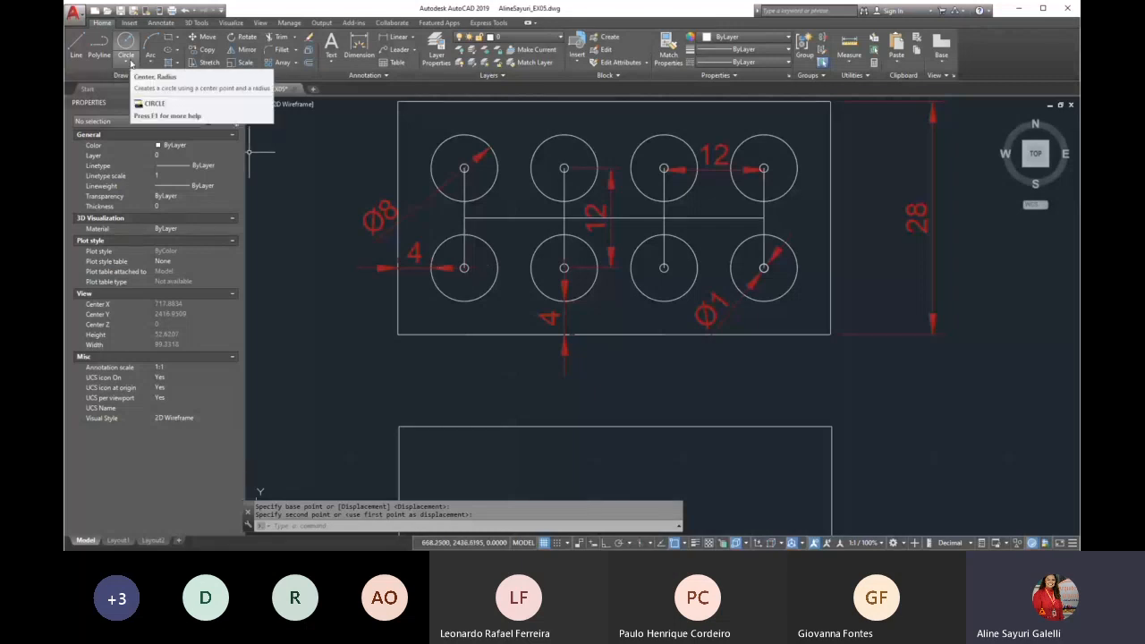
pyautogui.click(131, 62)
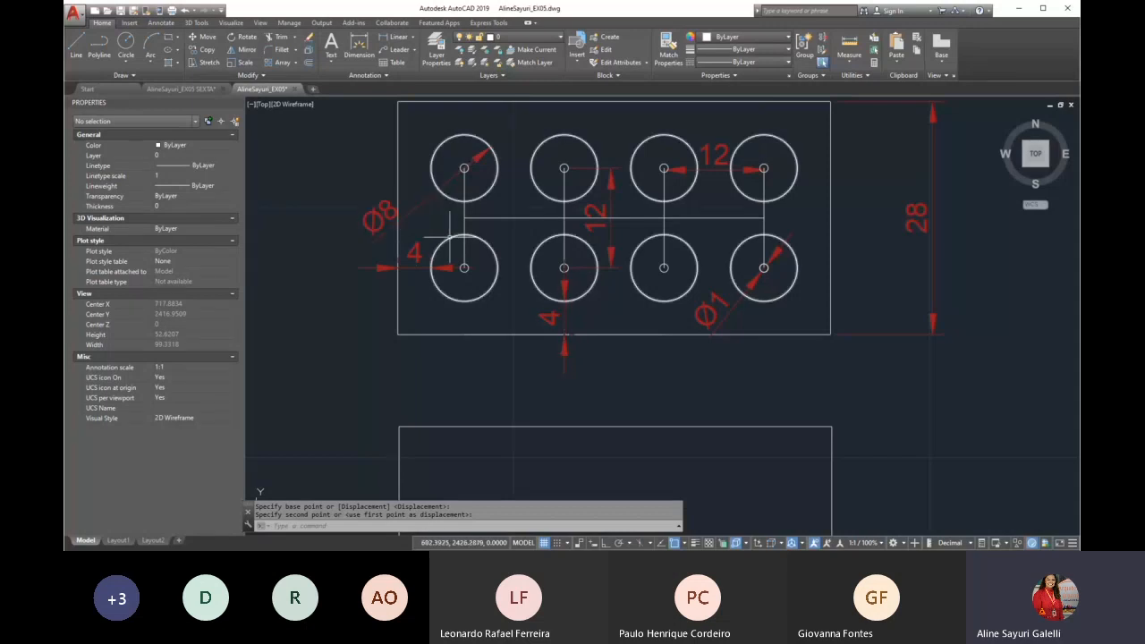
# Draw guide lines from the new rectangle's lower-left corner, 8 units to the right and 8 units up
pyautogui.scroll(-2, 450, 239)
pyautogui.scroll(1, 432, 376)
pyautogui.scroll(1, 456, 414)
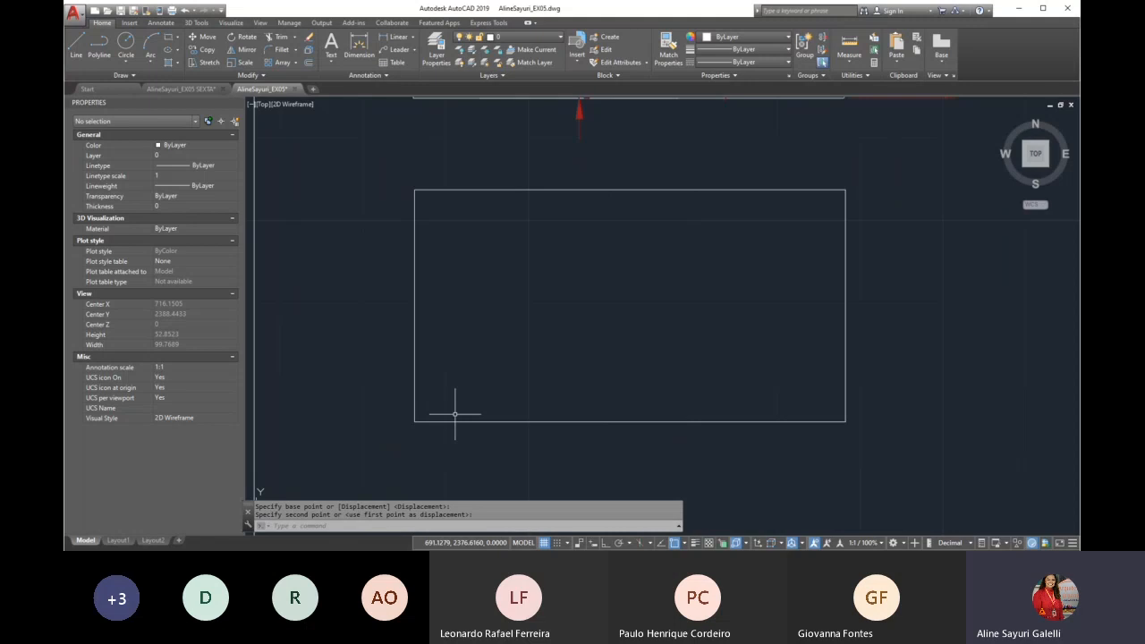
pyautogui.press('Escape')
pyautogui.write('l')
pyautogui.press('Return')
pyautogui.click(433, 423)
pyautogui.click(605, 543)
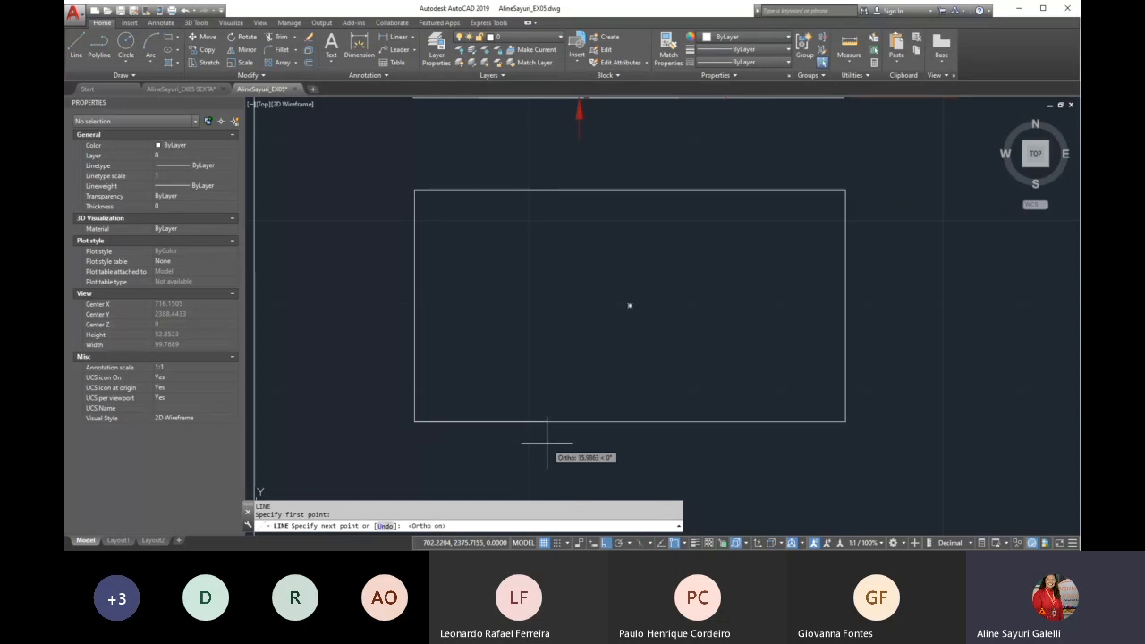
pyautogui.write('8')
pyautogui.press('Return')
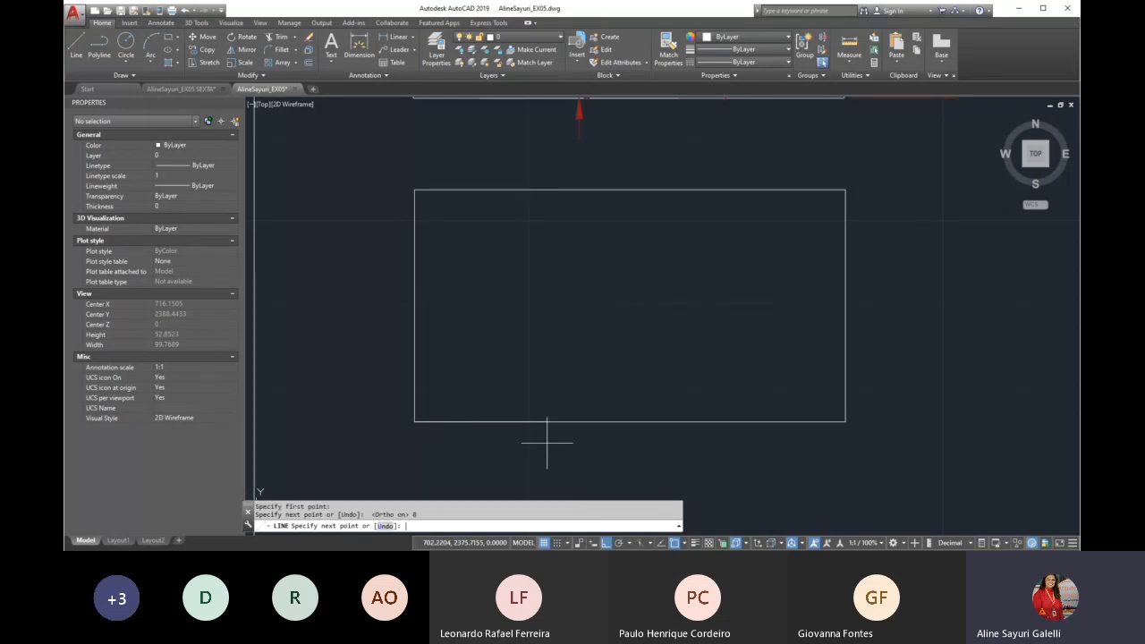
pyautogui.write('8')
pyautogui.press('Return')
pyautogui.press('Return')
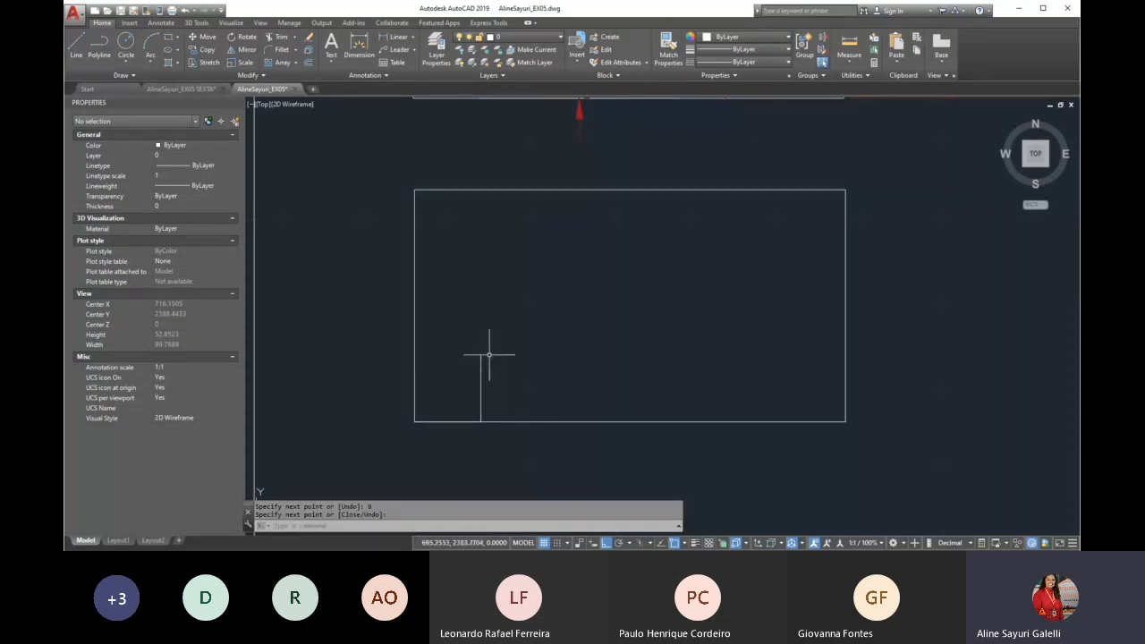
# Erase both the vertical and horizontal guide lines at the rectangle's lower-left corner
pyautogui.click(498, 340)
pyautogui.click(462, 403)
pyautogui.press('Delete')
pyautogui.click(386, 419)
pyautogui.click(525, 444)
pyautogui.press('Delete')
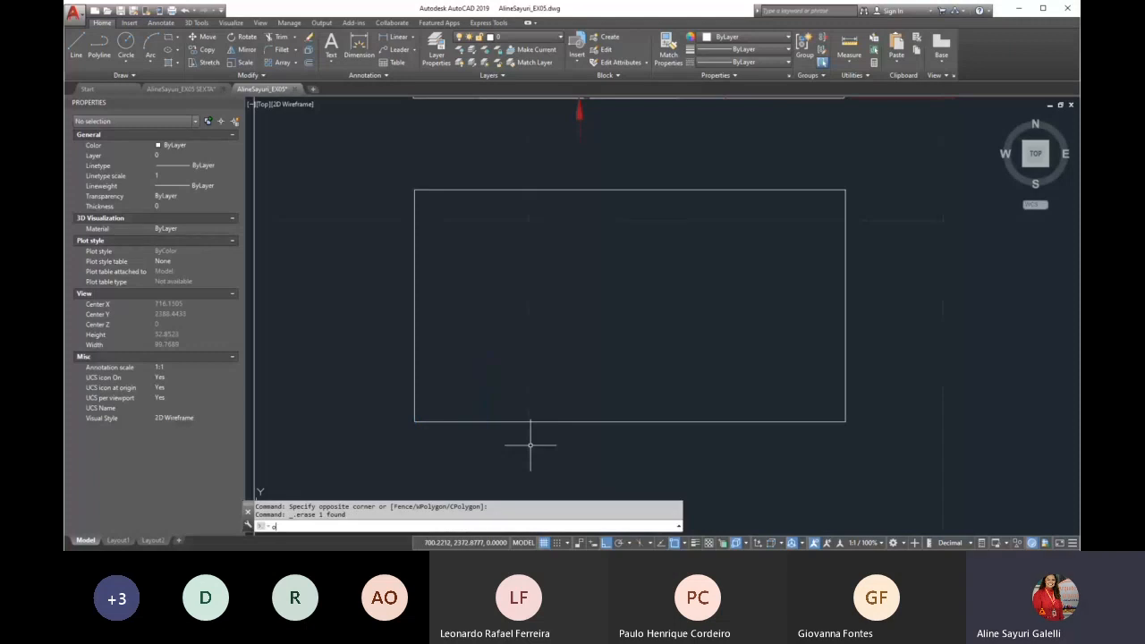
# Offset the new rectangle inward by 8 units
pyautogui.write('o')
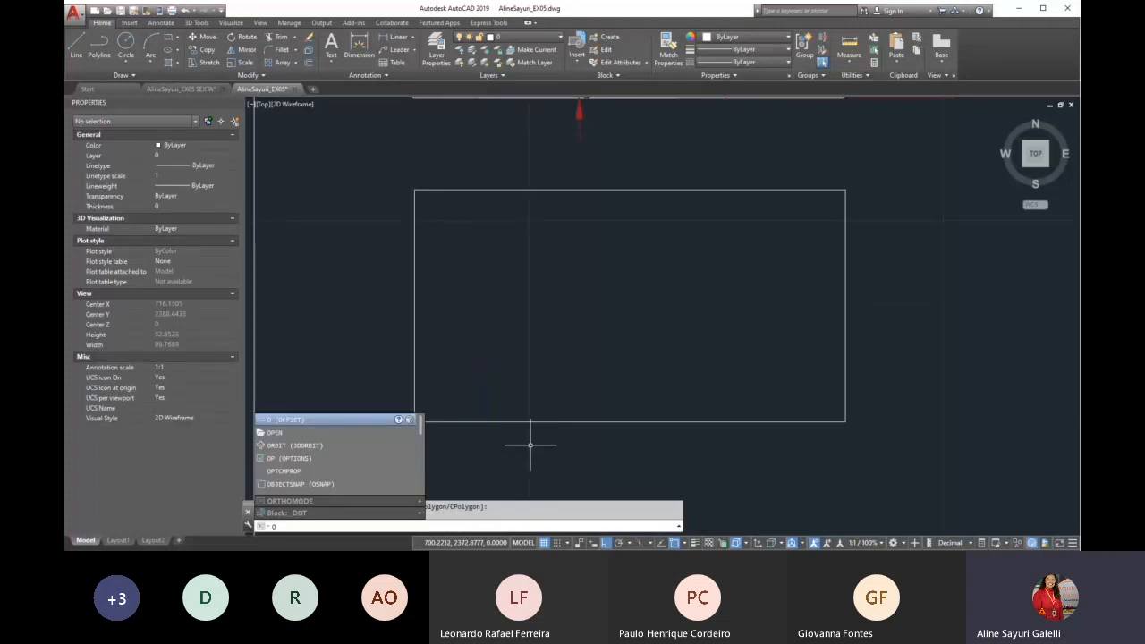
pyautogui.press('Return')
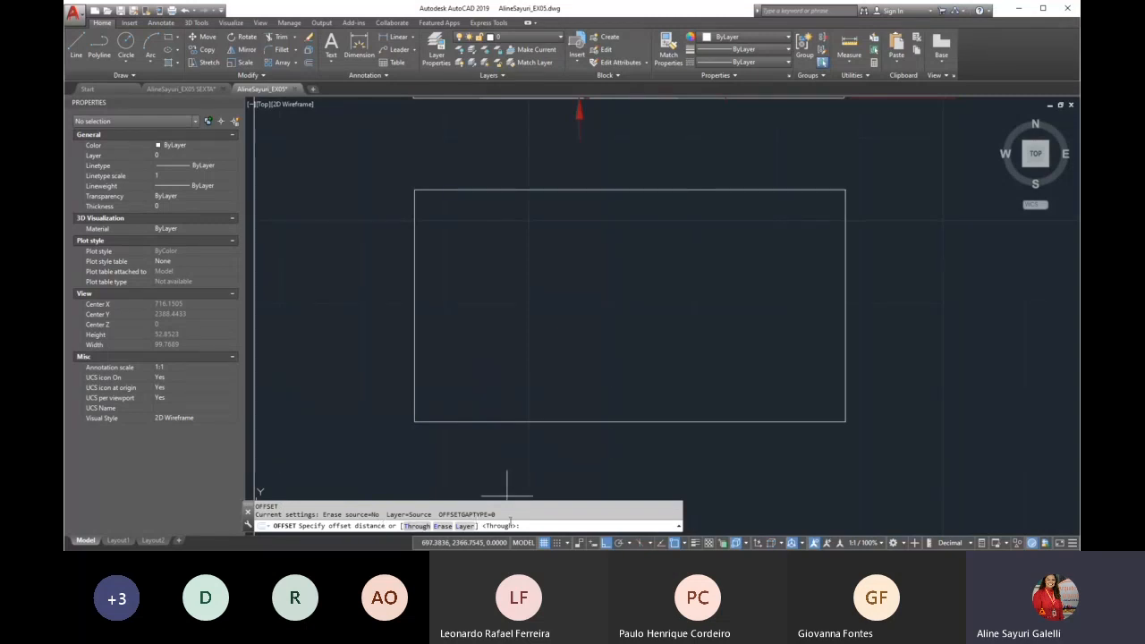
pyautogui.press('Return')
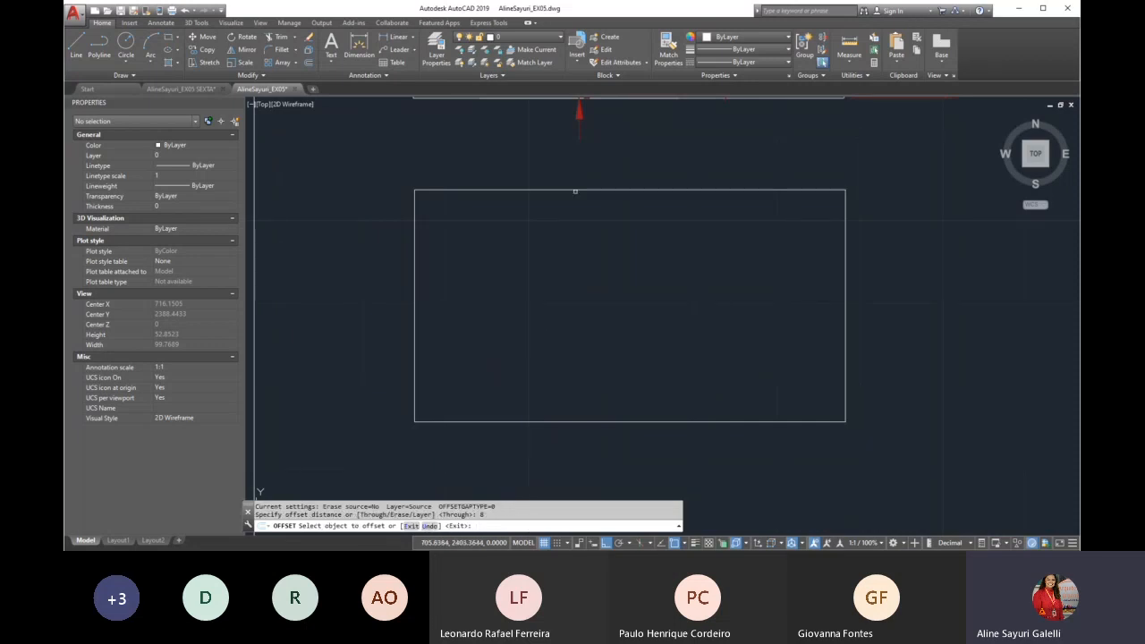
pyautogui.click(575, 189)
pyautogui.click(574, 222)
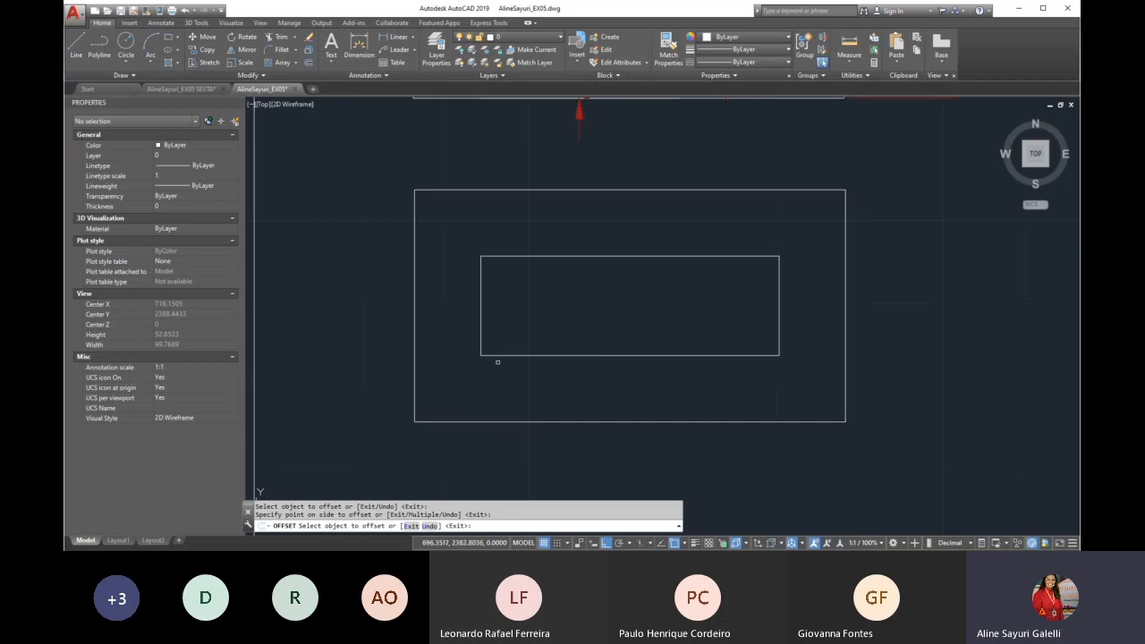
pyautogui.press('Return')
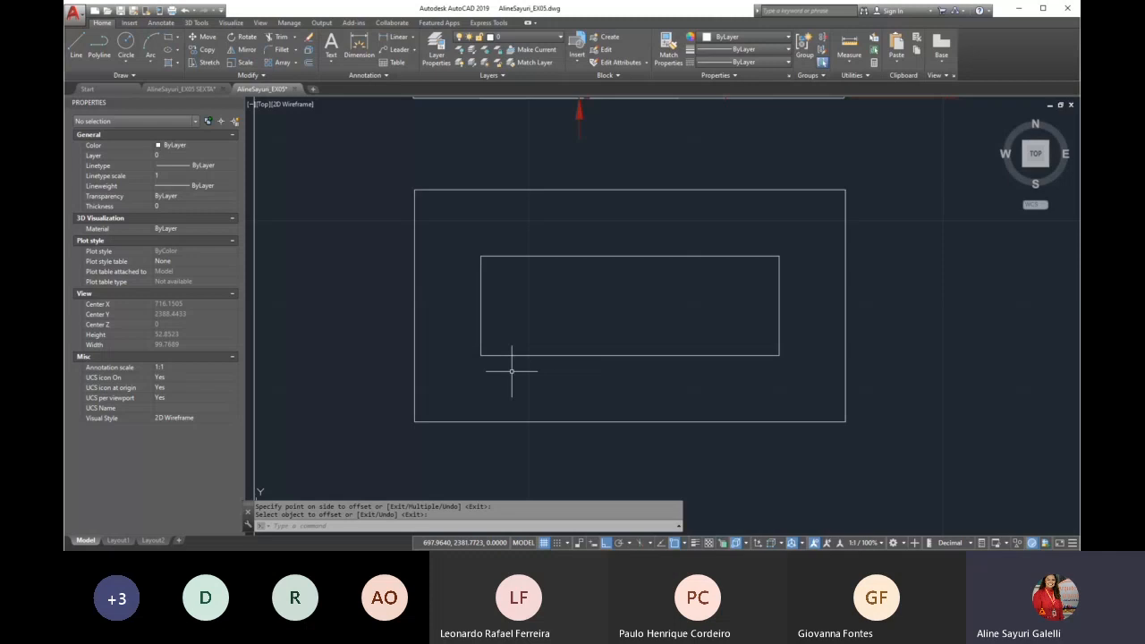
# Draw a circle of diameter 8 centred on the inner rectangle's lower-left corner, using the Center, Diameter method
pyautogui.scroll(-2, 507, 356)
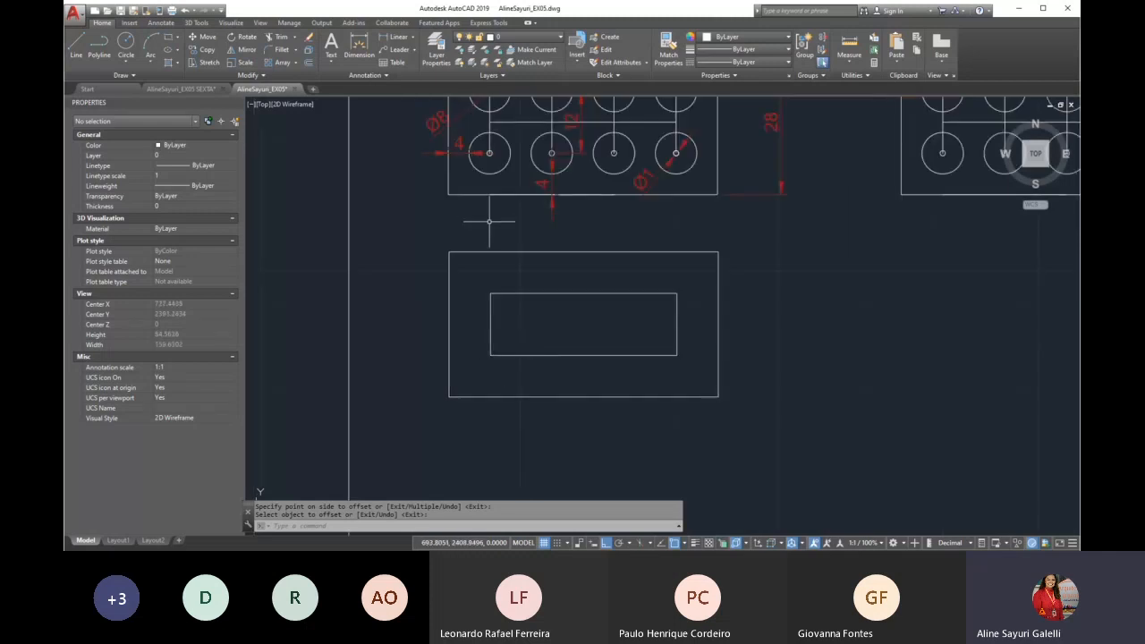
pyautogui.click(126, 63)
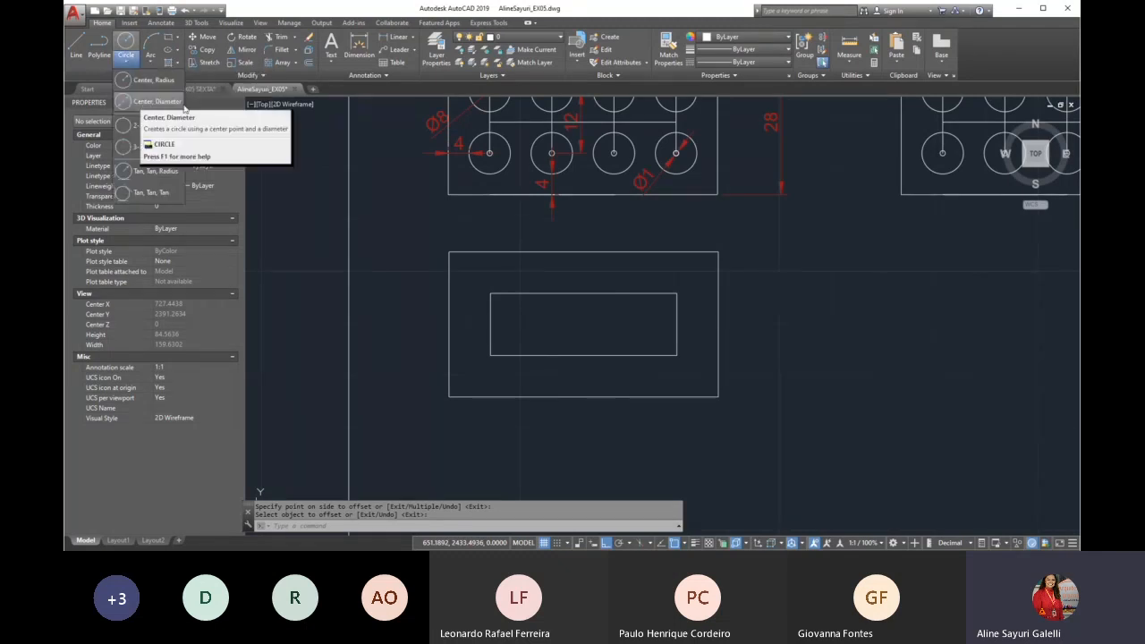
pyautogui.click(179, 102)
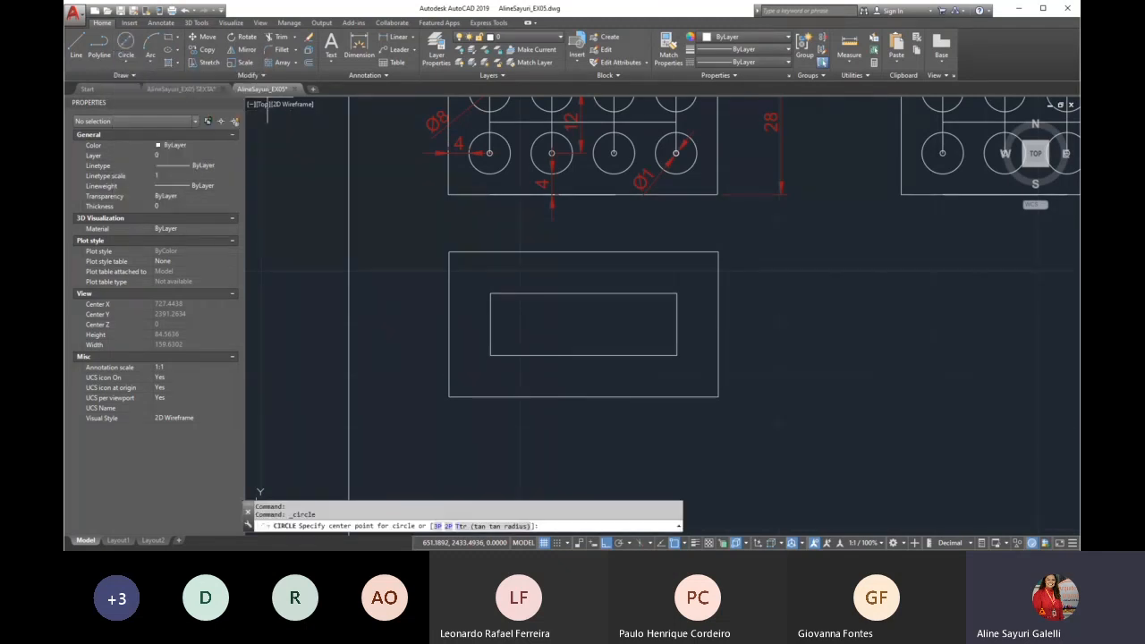
pyautogui.click(490, 355)
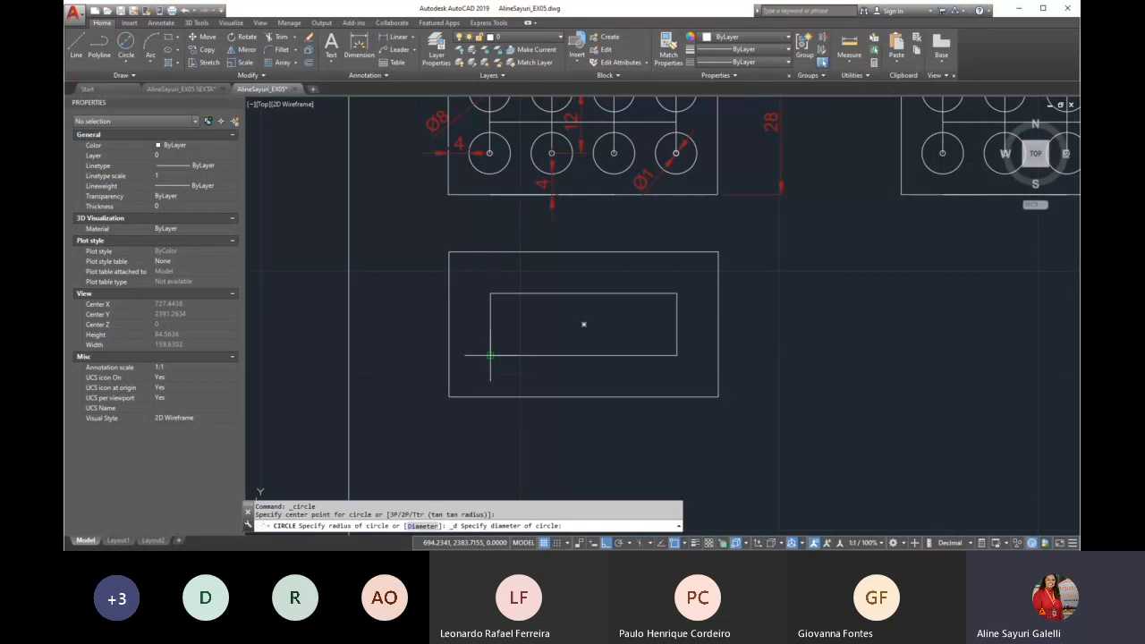
pyautogui.write('d')
pyautogui.press('Return')
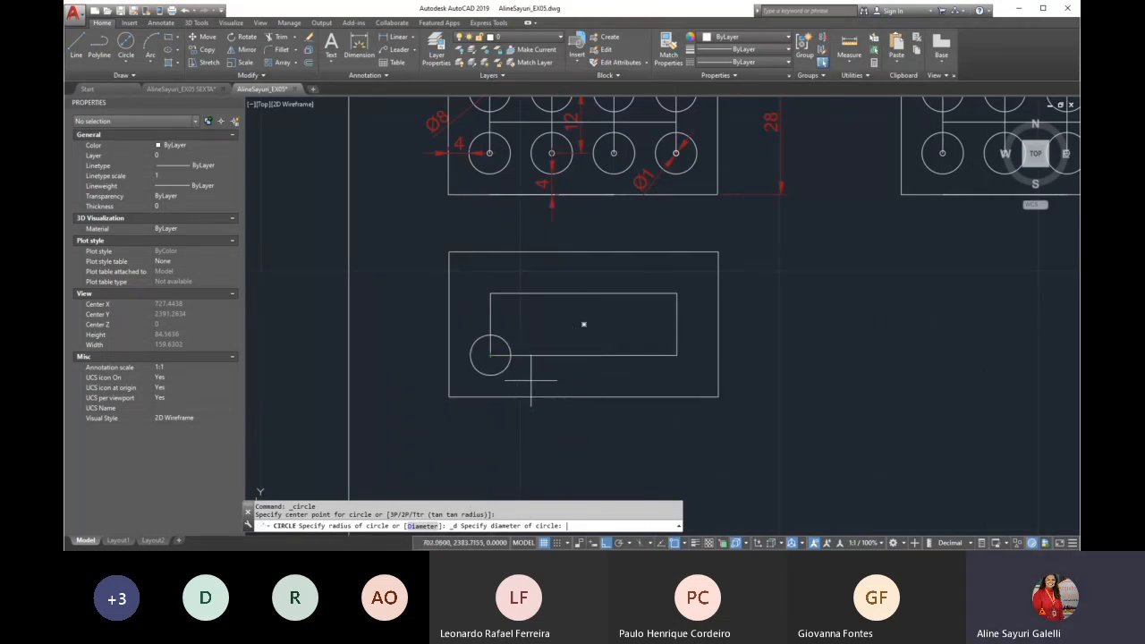
pyautogui.write('8')
pyautogui.press('Return')
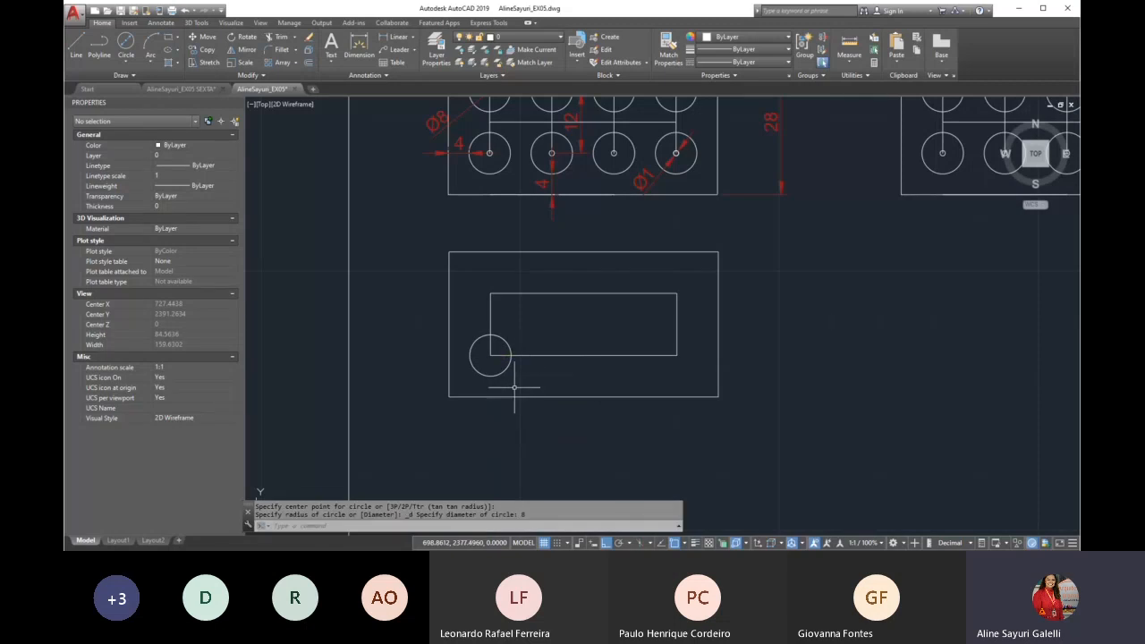
# Erase the inner offset rectangle from the new plate, keeping the diameter 8 circle
pyautogui.click(606, 292)
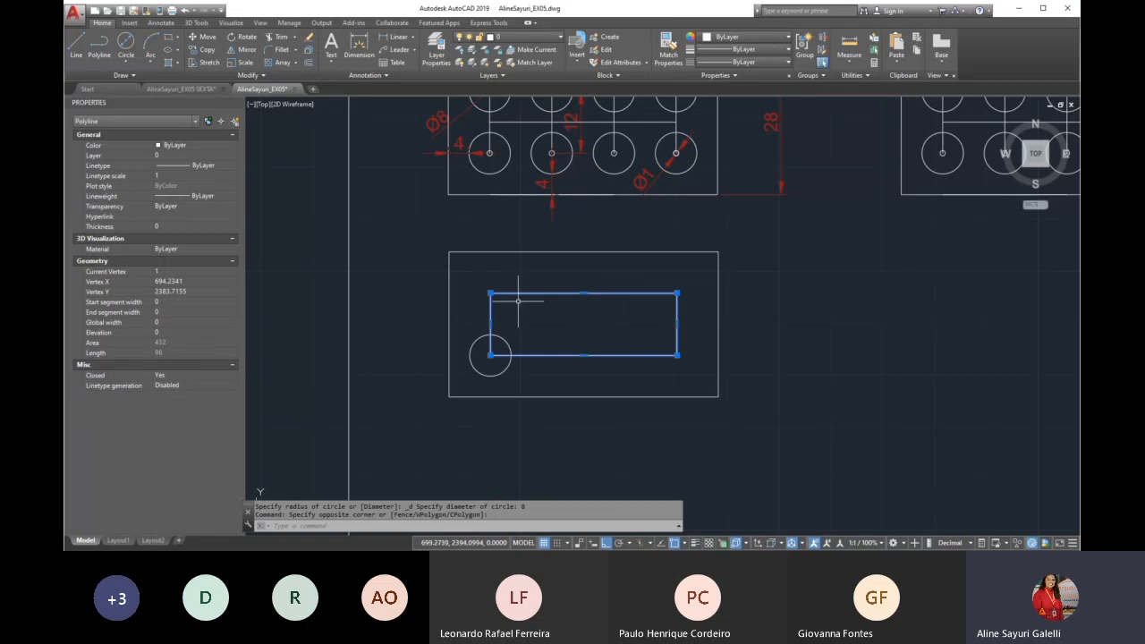
pyautogui.scroll(2, 567, 317)
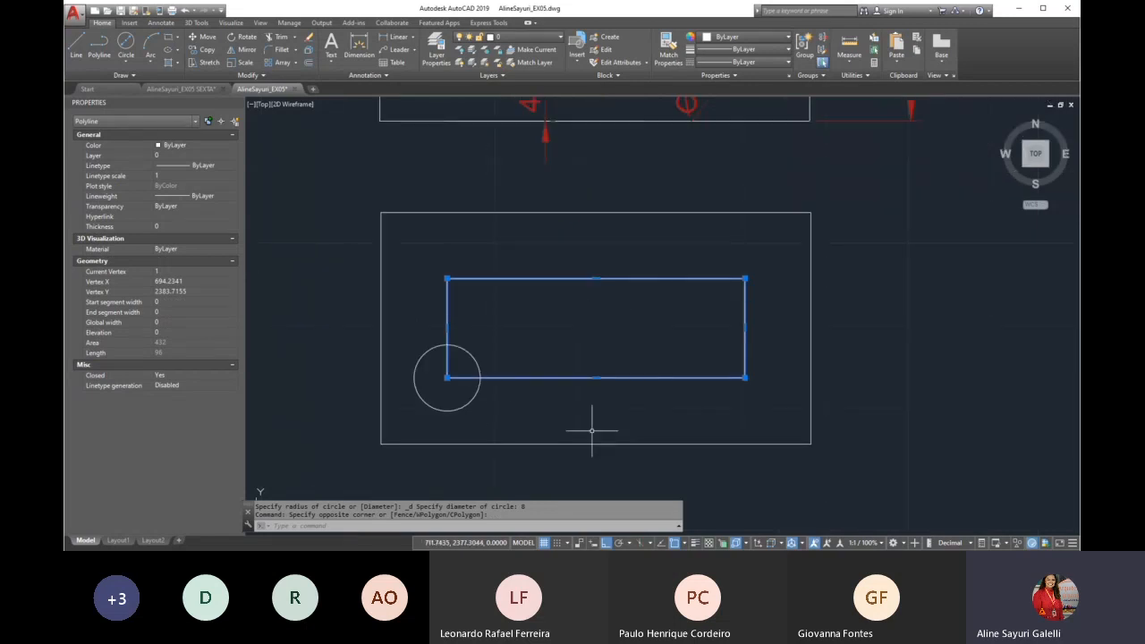
pyautogui.press('Delete')
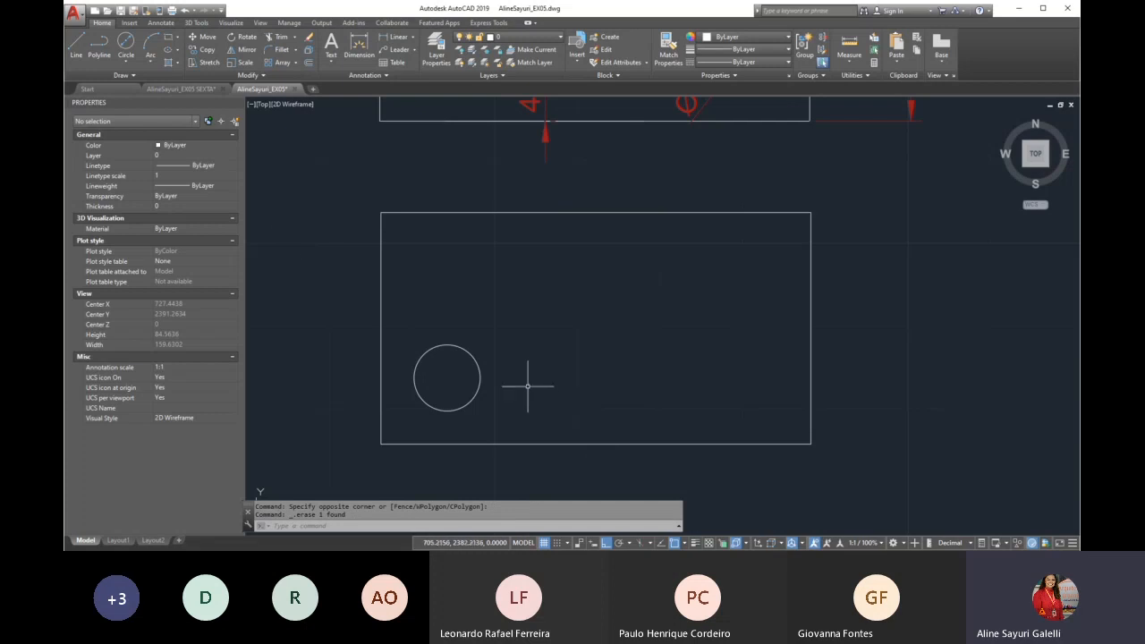
# Create a rectangular array of the diameter 8 circle with 4 columns and 2 rows, spaced 12 units both ways
pyautogui.scroll(-2, 499, 283)
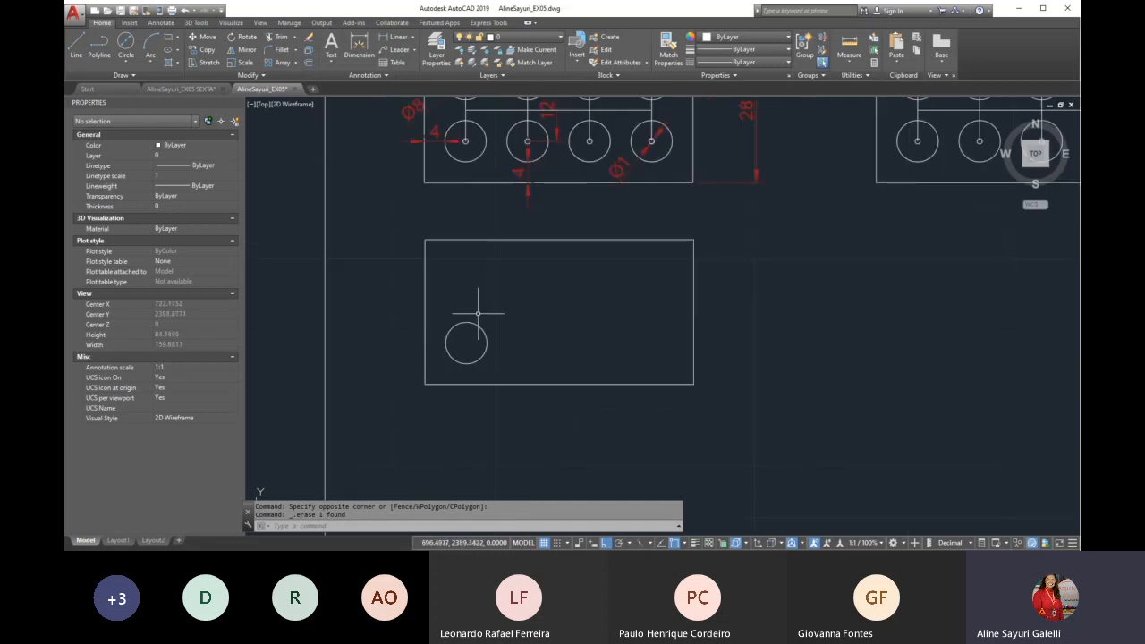
pyautogui.write('p')
pyautogui.press('Return')
pyautogui.moveTo(529, 274); pyautogui.dragTo(522, 343)
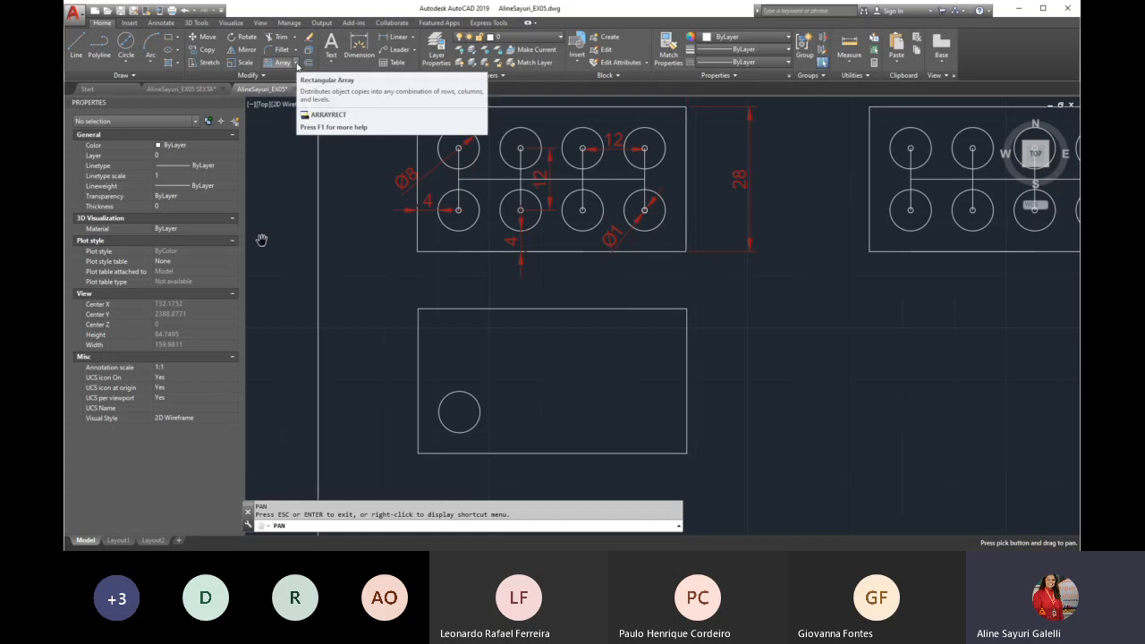
pyautogui.click(296, 63)
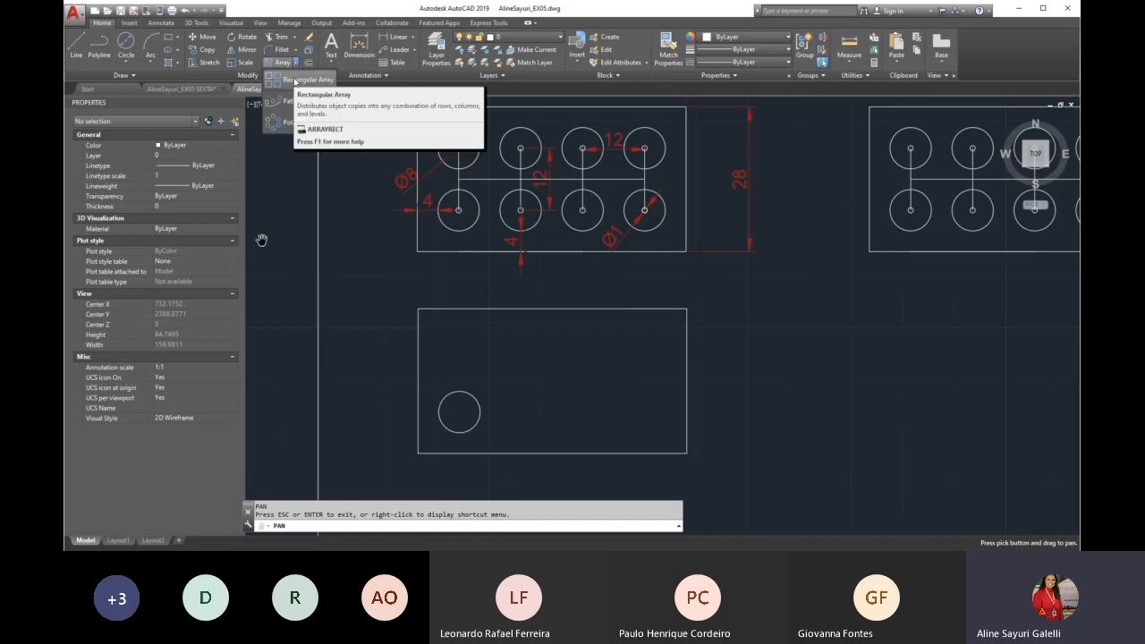
pyautogui.click(295, 81)
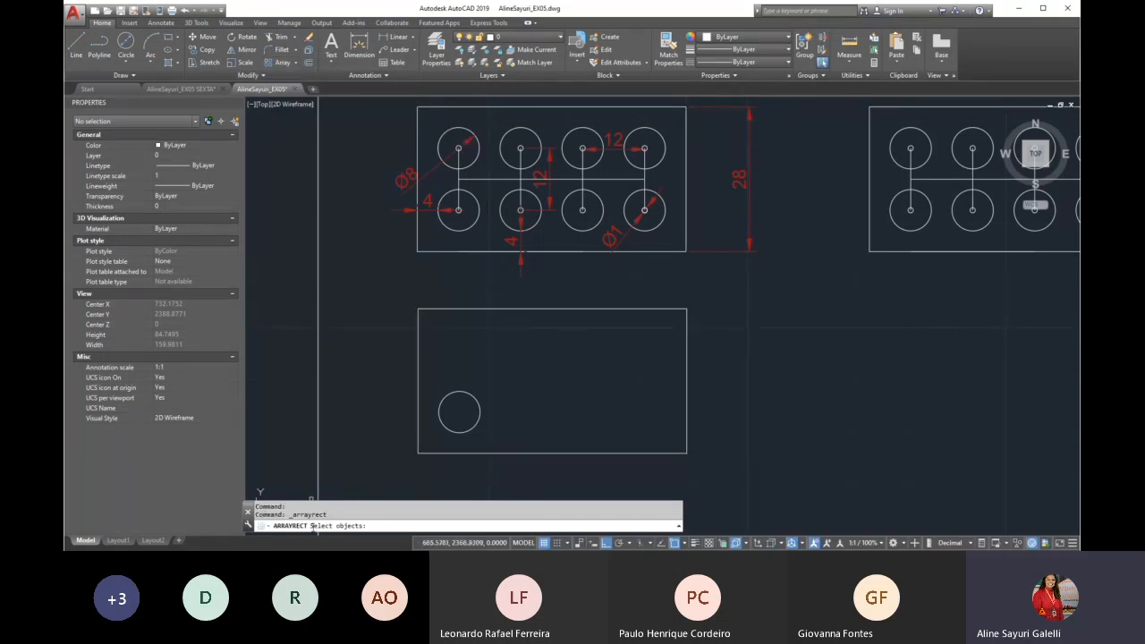
pyautogui.click(471, 431)
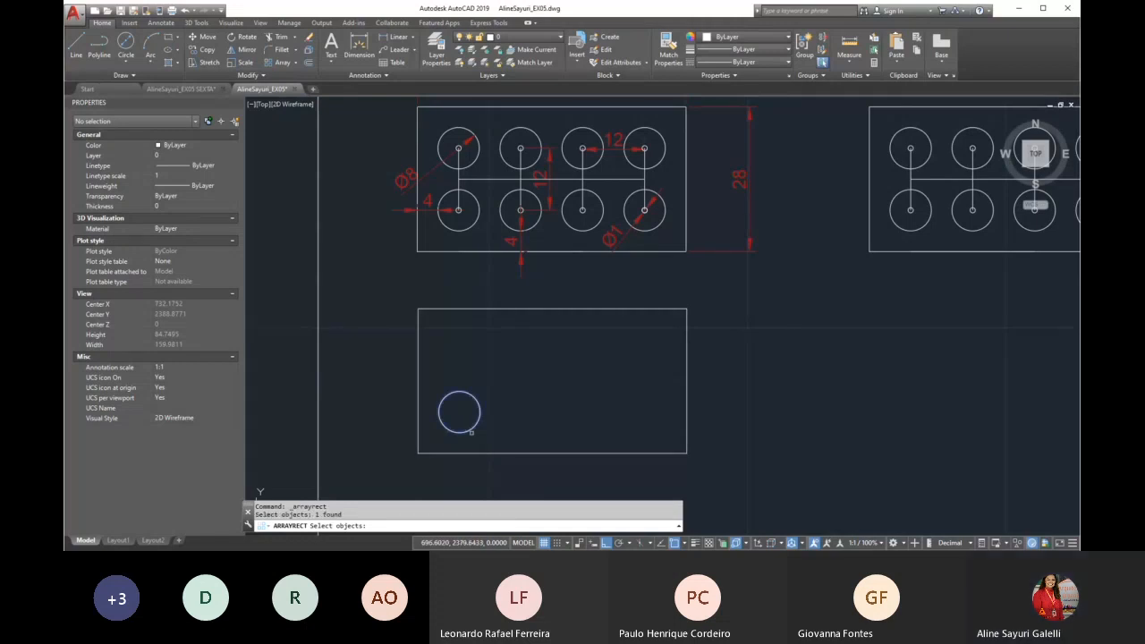
pyautogui.press('Return')
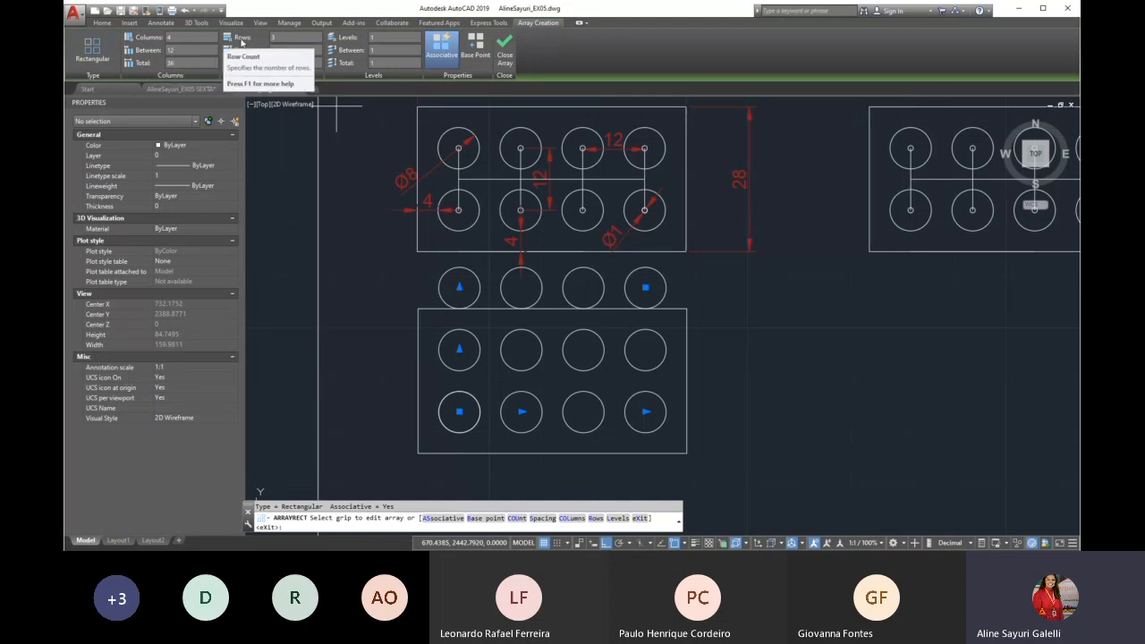
pyautogui.click(272, 39)
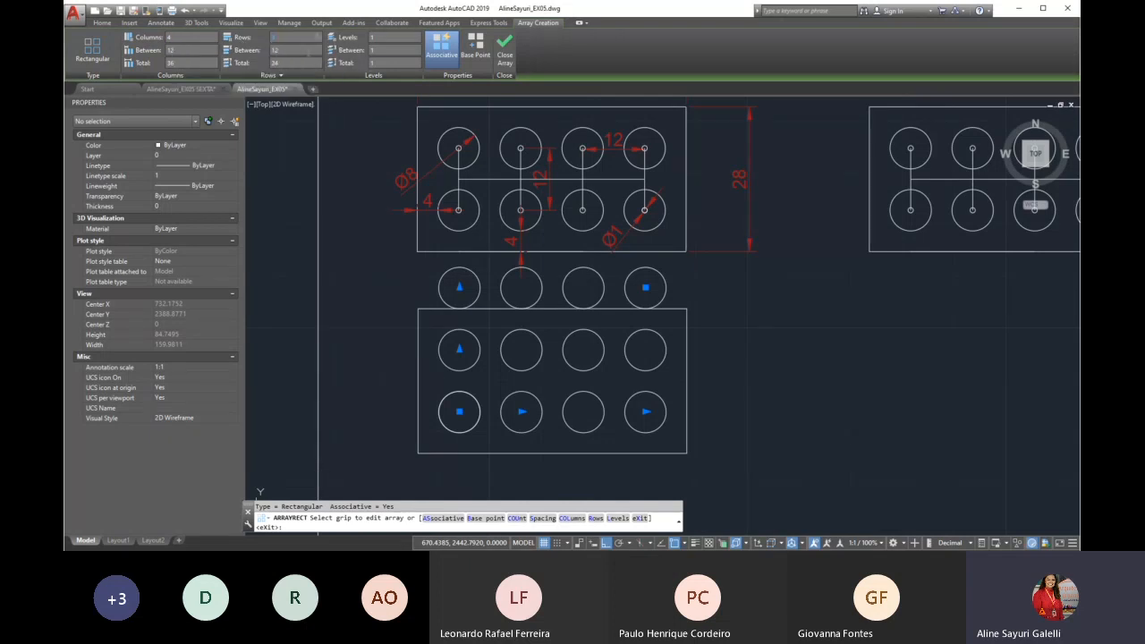
pyautogui.press('Return')
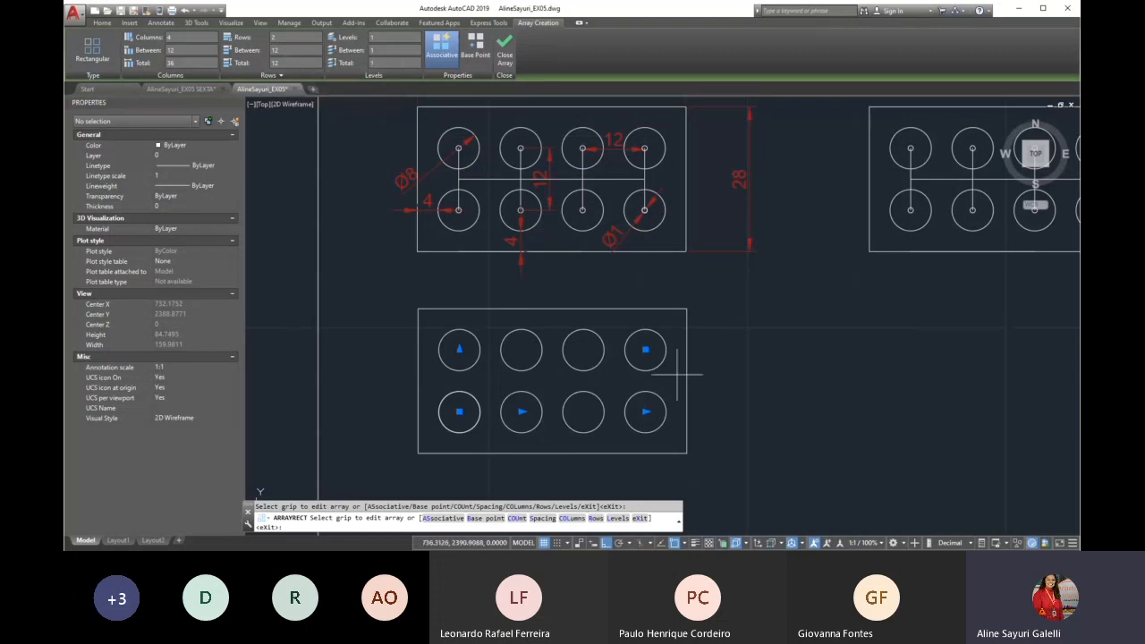
pyautogui.press('Escape')
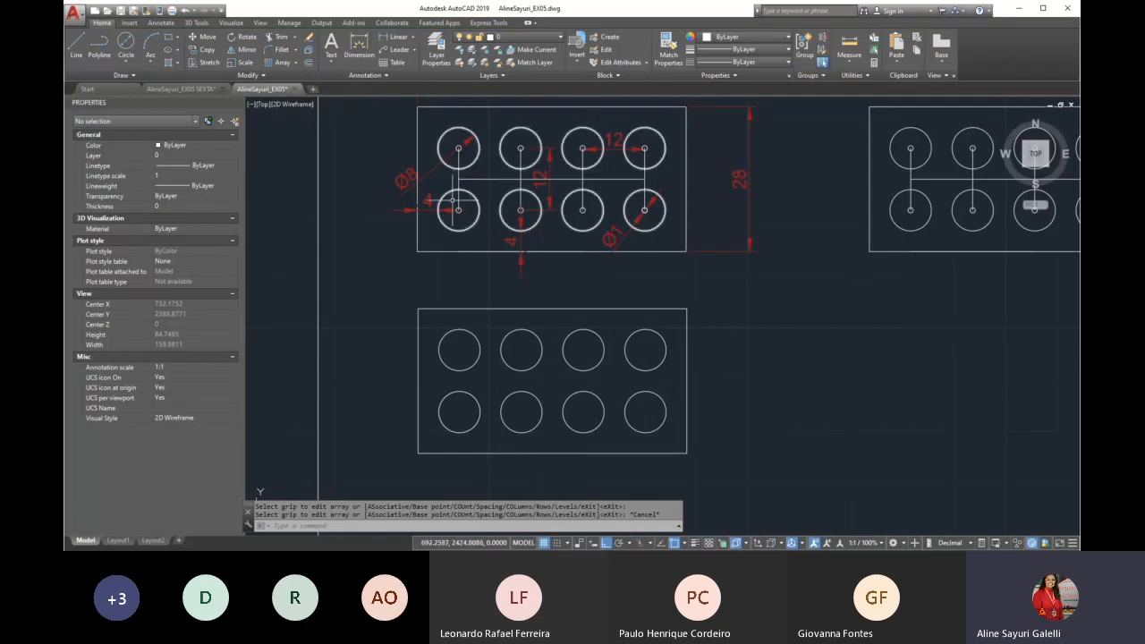
# Examine the reference plate's edge distances and the diameter of the small circles at the centres of the large ones
pyautogui.scroll(2, 462, 216)
pyautogui.scroll(3, 461, 217)
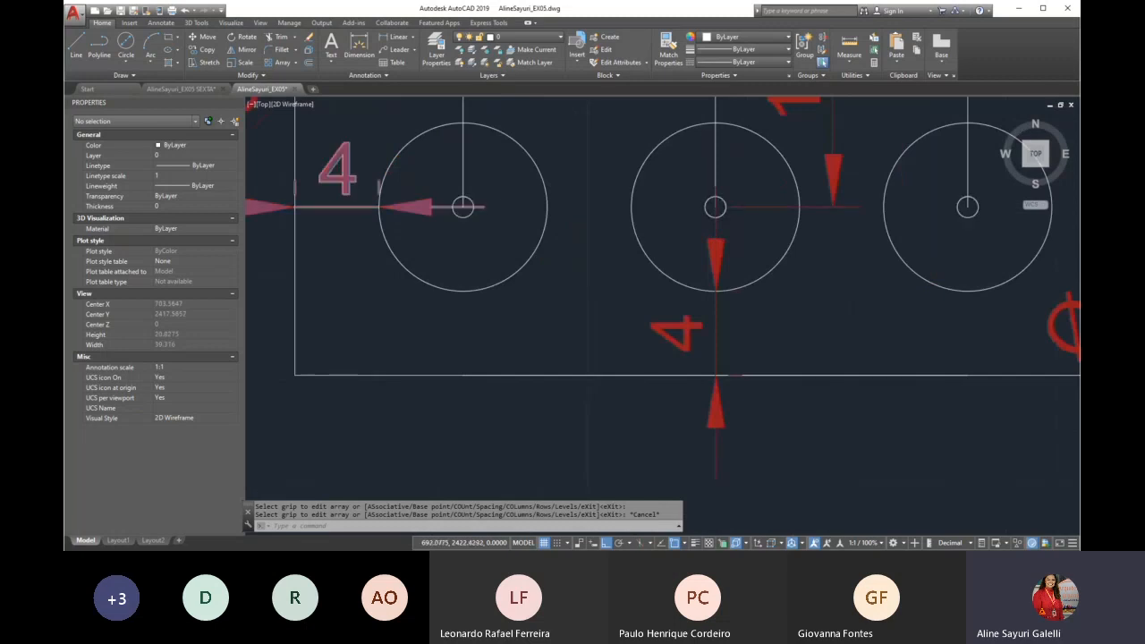
pyautogui.scroll(-3, 438, 209)
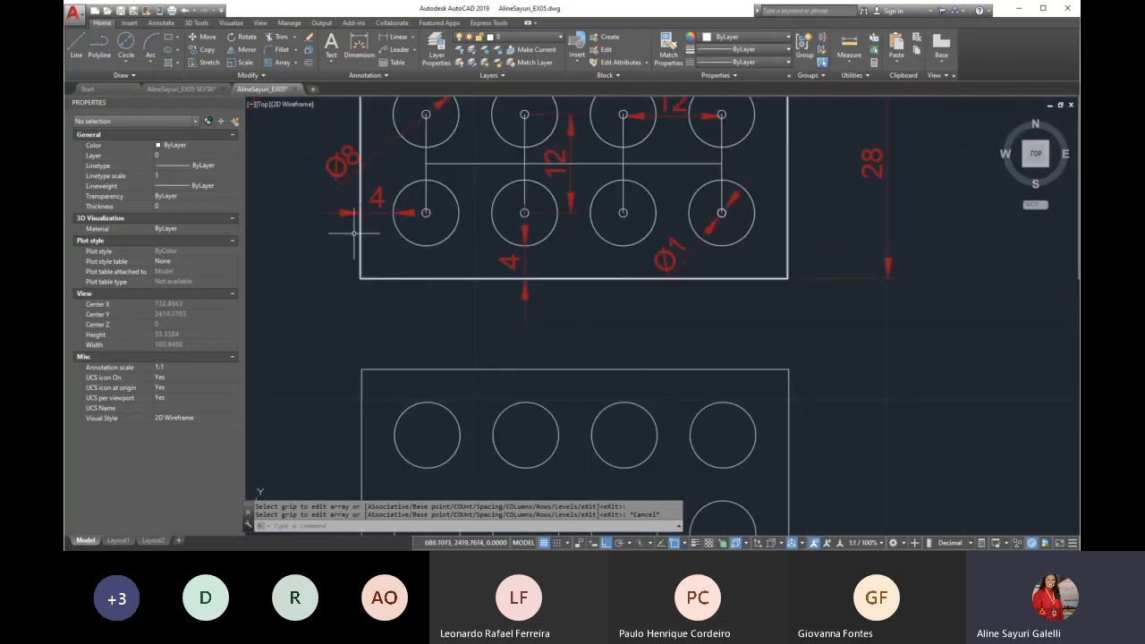
pyautogui.scroll(2, 671, 255)
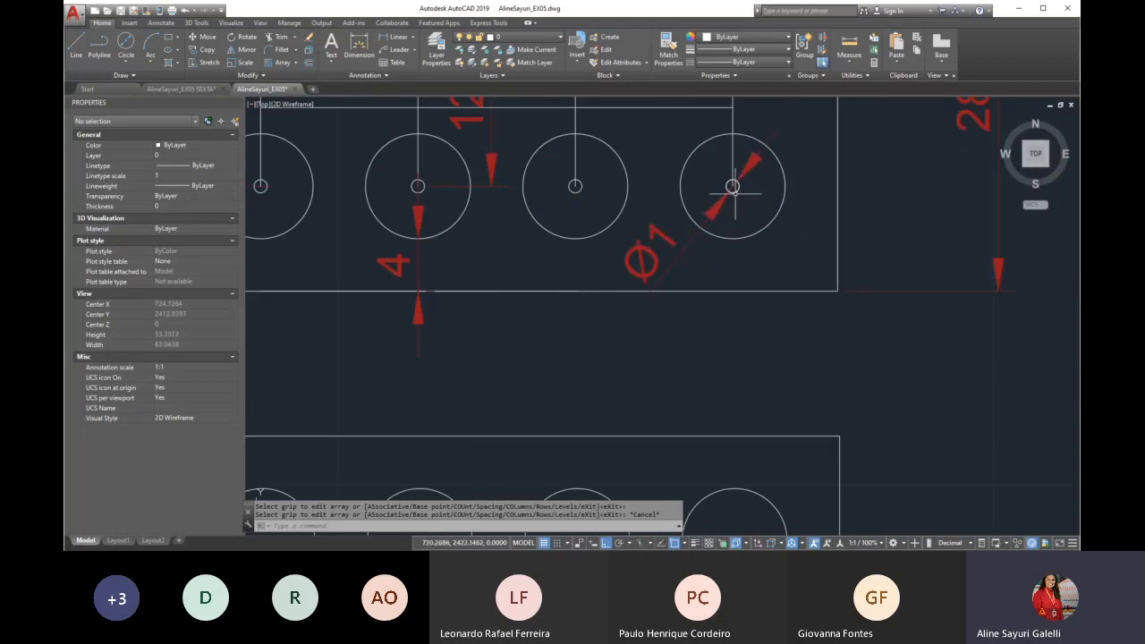
pyautogui.scroll(-4, 687, 242)
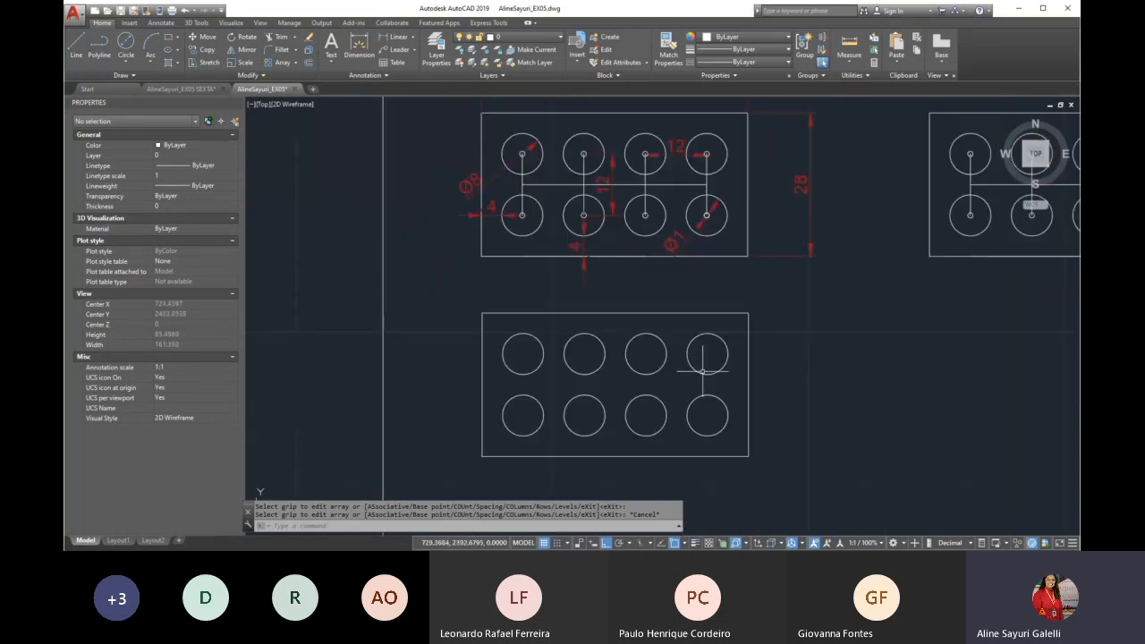
pyautogui.scroll(2, 696, 411)
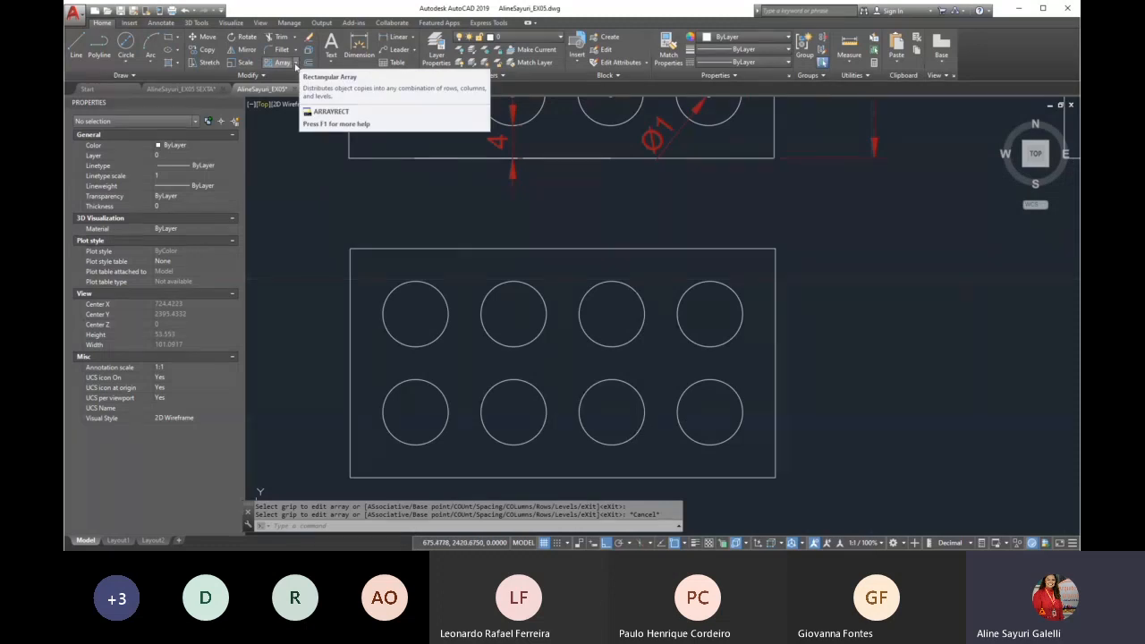
pyautogui.click(296, 66)
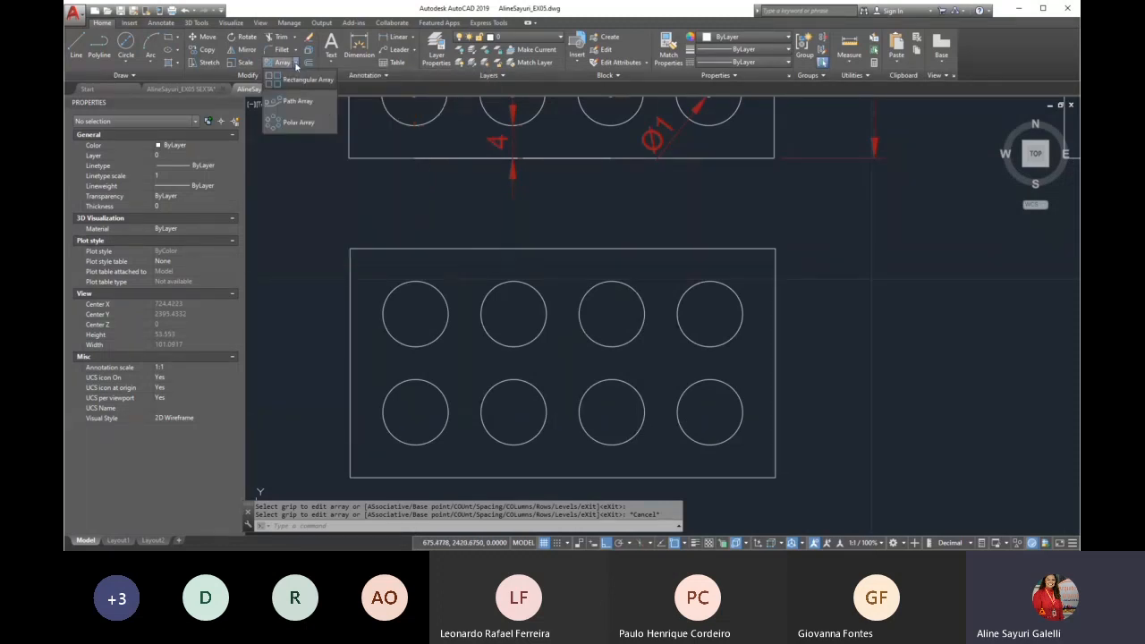
pyautogui.click(305, 79)
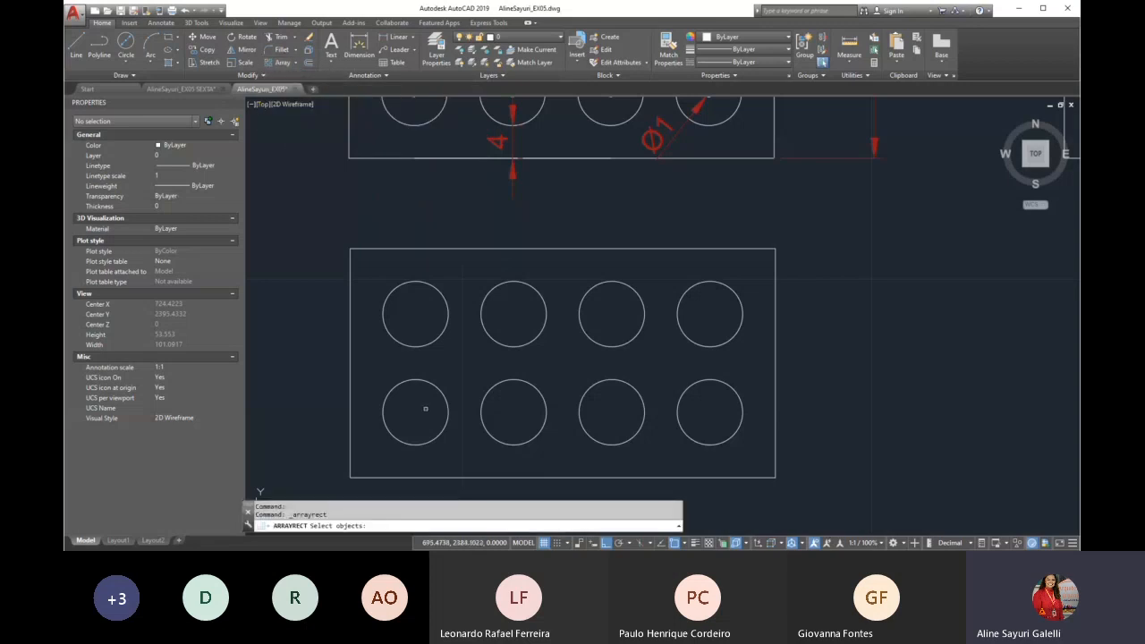
pyautogui.press('Escape')
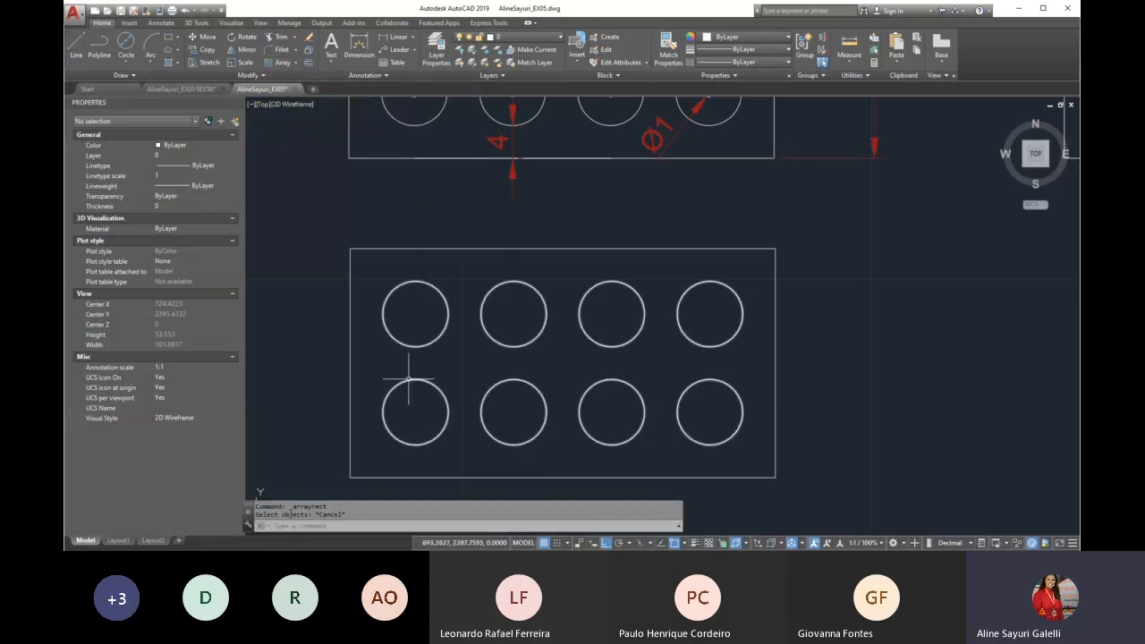
# Draw a circle of diameter 1 concentric with the new plate's lower-left circle, using the Center, Diameter method
pyautogui.write('c')
pyautogui.press('Return')
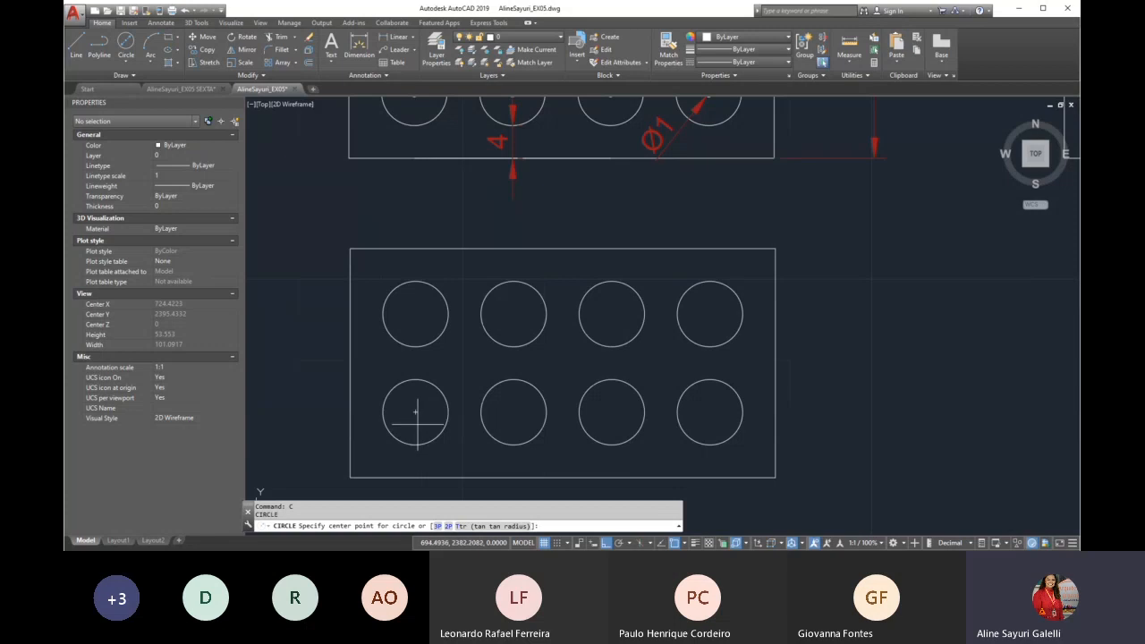
pyautogui.click(128, 67)
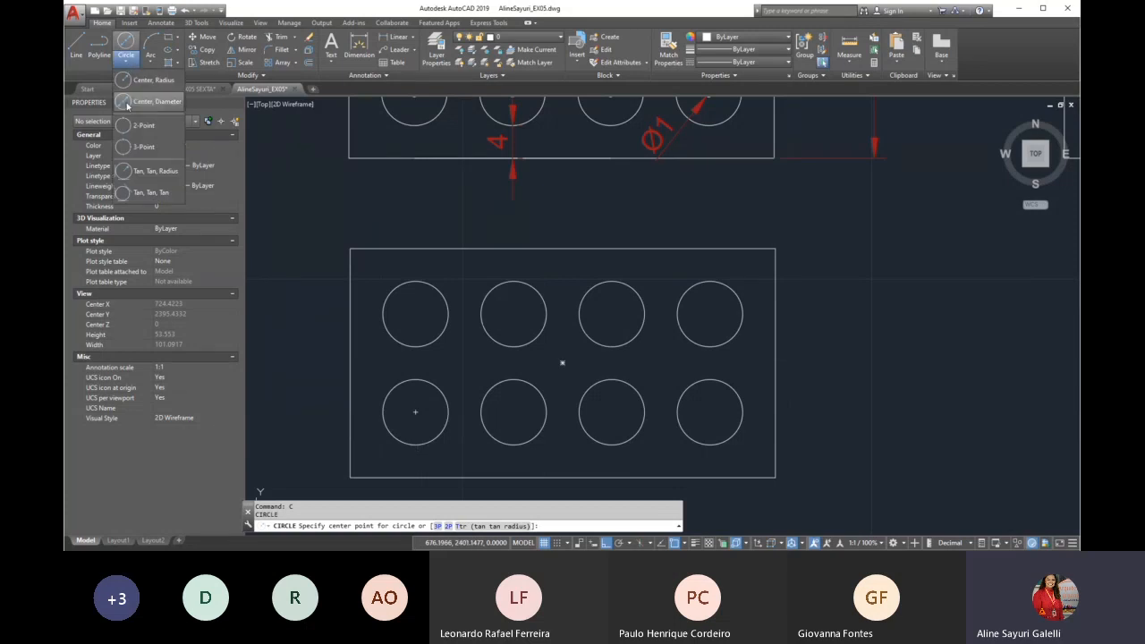
pyautogui.click(147, 101)
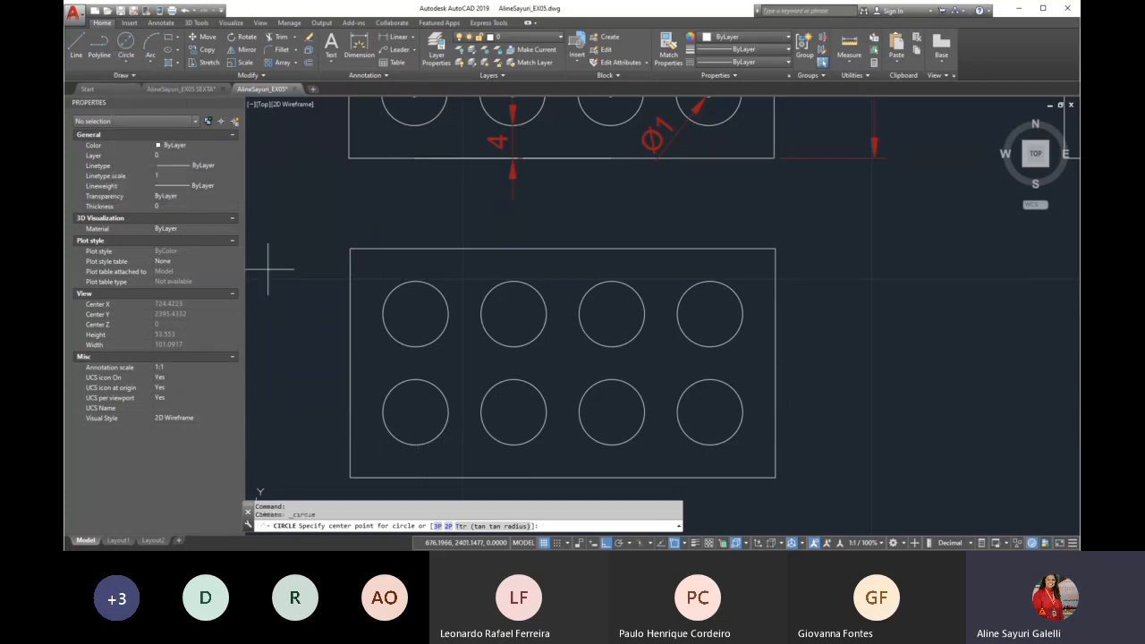
pyautogui.click(415, 412)
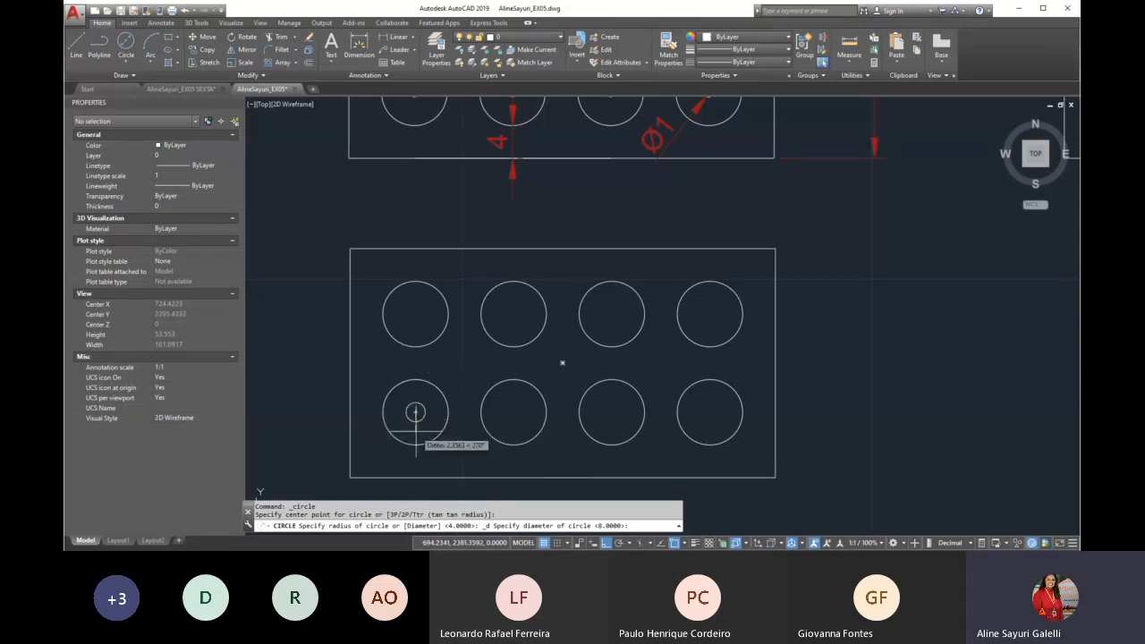
pyautogui.write('1')
pyautogui.press('Return')
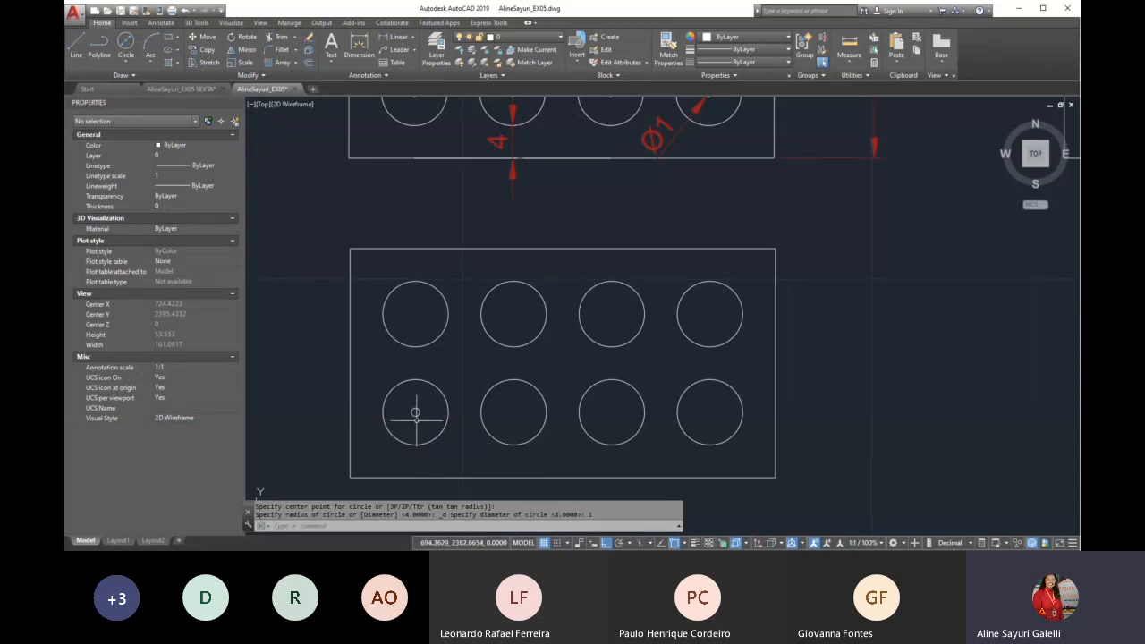
# Create a rectangular array of the diameter 1 circle with 4 columns and 2 rows
pyautogui.scroll(4, 419, 421)
pyautogui.scroll(-4, 410, 403)
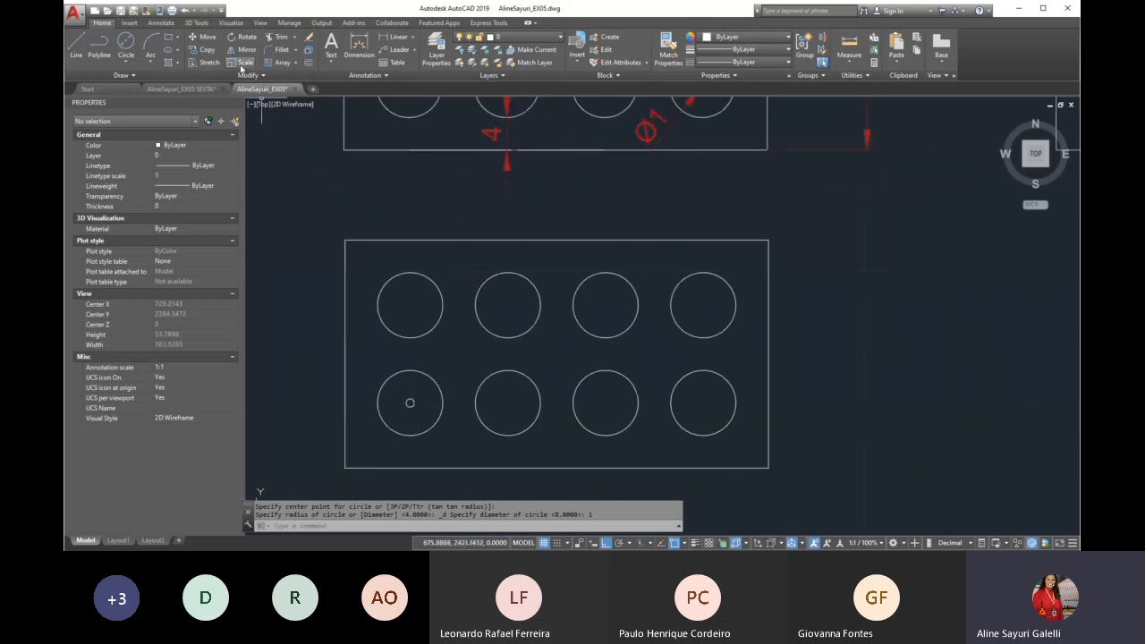
pyautogui.click(296, 66)
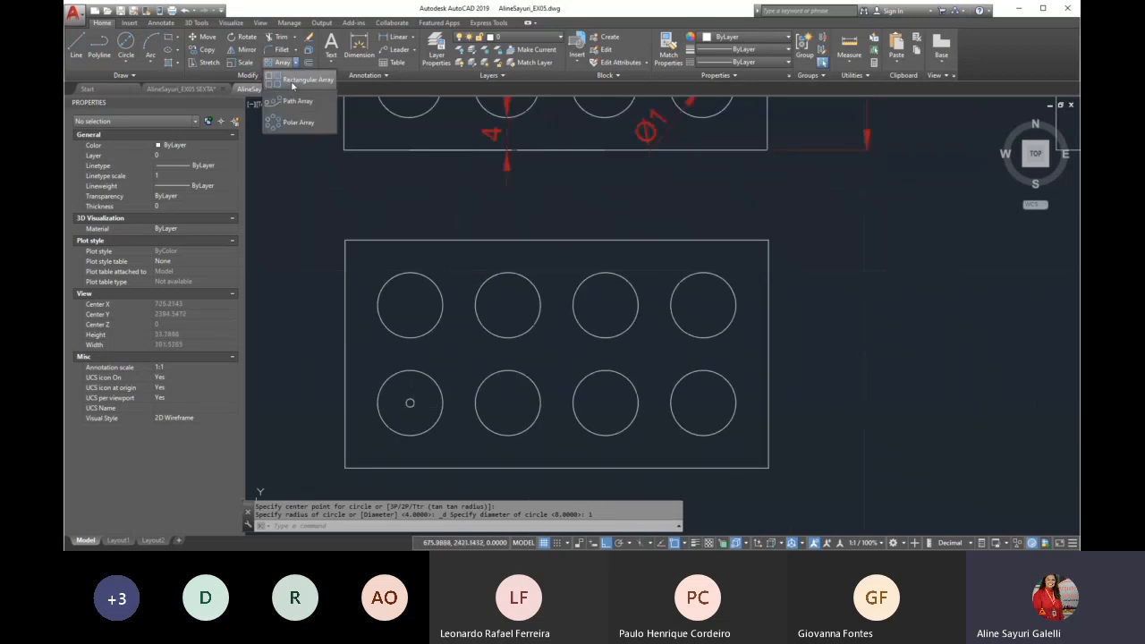
pyautogui.click(300, 80)
pyautogui.click(412, 405)
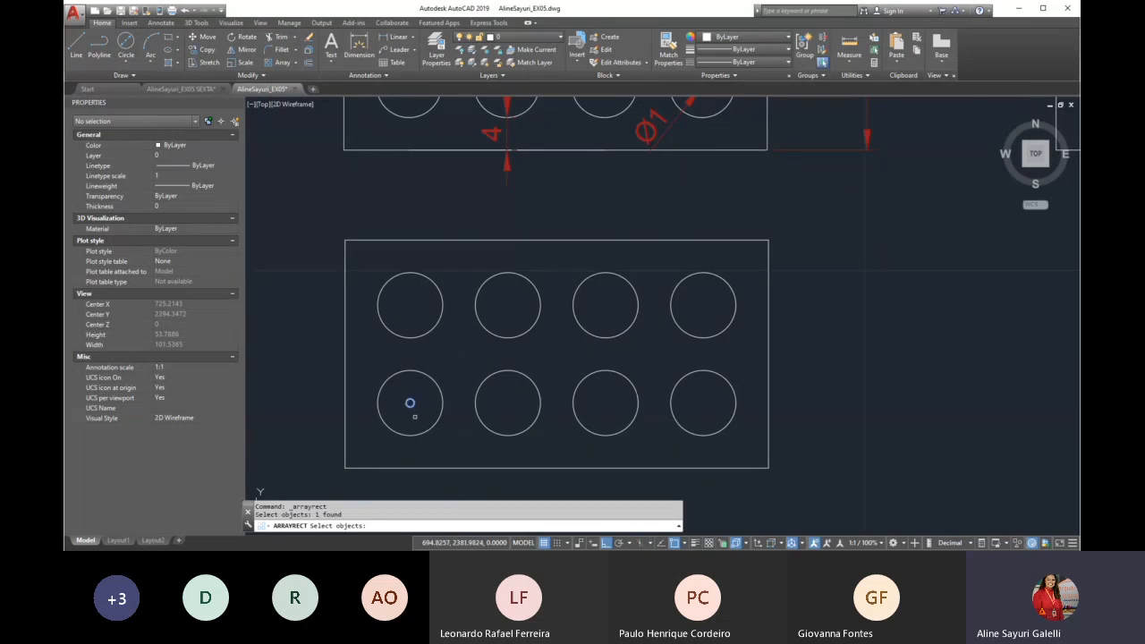
pyautogui.press('Return')
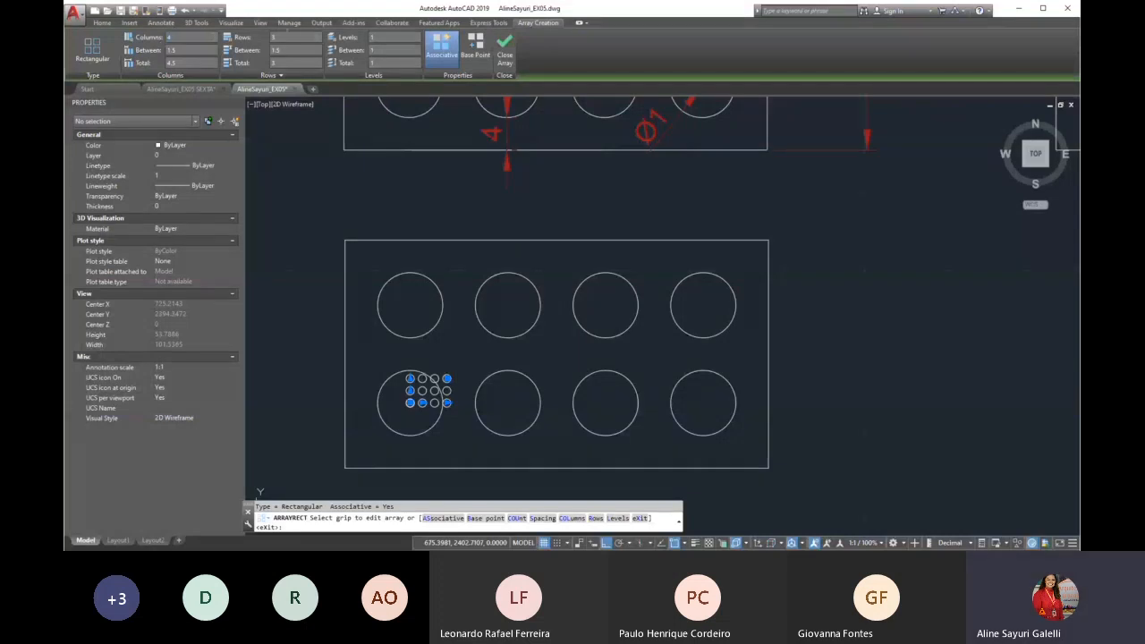
pyautogui.press('Return')
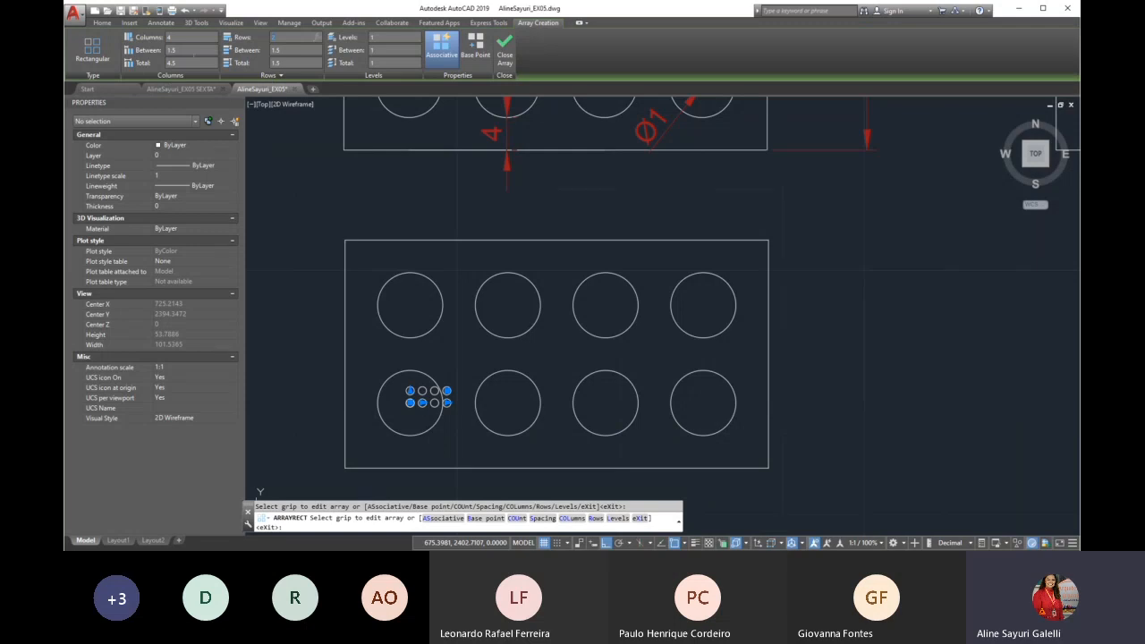
# Set the small-circle array's column and row spacing to 12 units each and finish the array
pyautogui.click(186, 52)
pyautogui.press('Return')
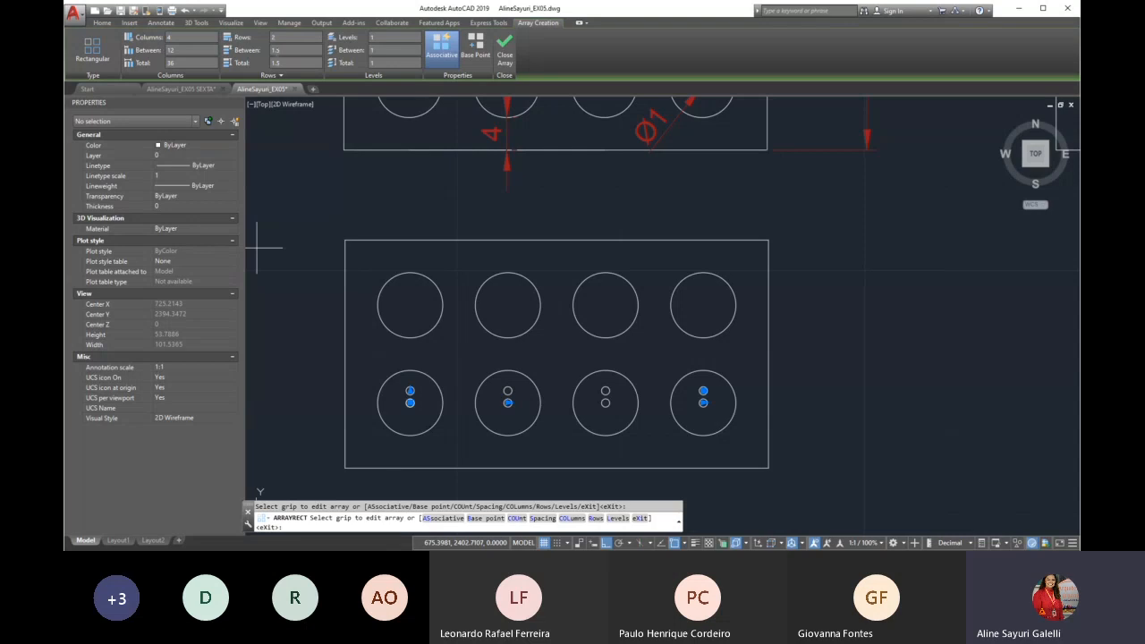
pyautogui.click(291, 50)
pyautogui.write('12')
pyautogui.press('Return')
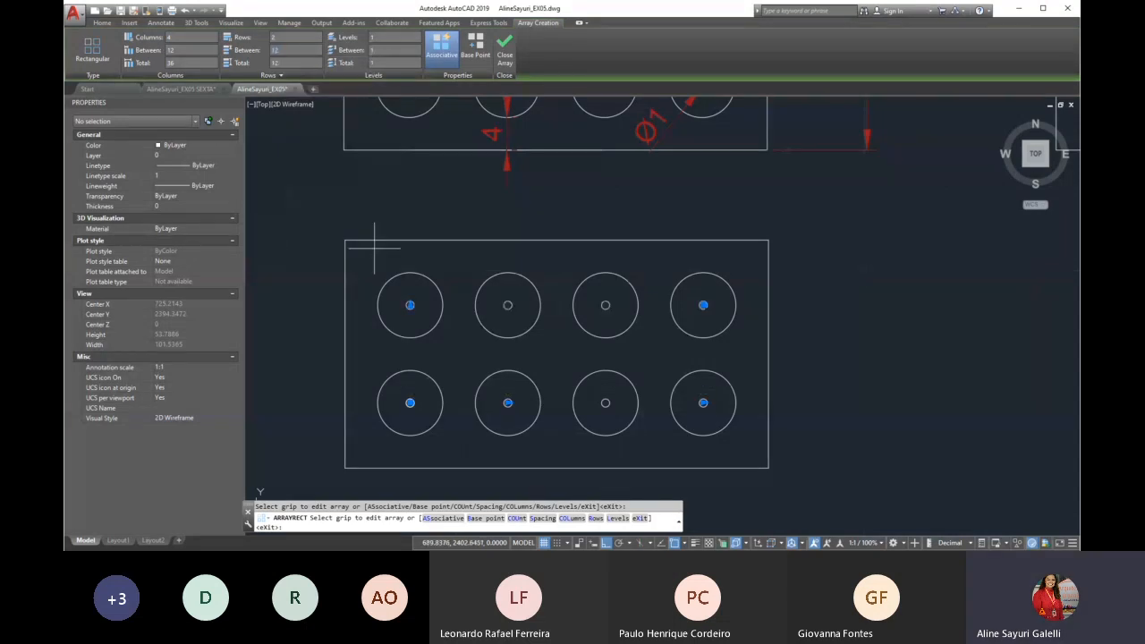
pyautogui.press('Escape')
# Draw a vertical line joining the centres of the two small circles in the new plate's rightmost column
pyautogui.scroll(-1, 501, 320)
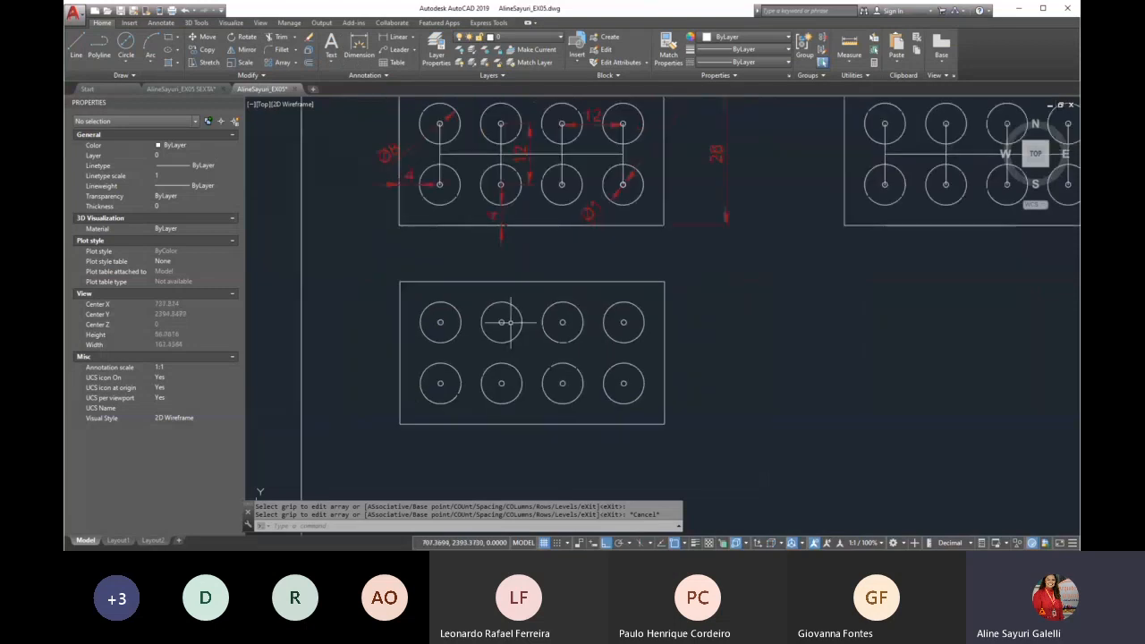
pyautogui.scroll(2, 602, 107)
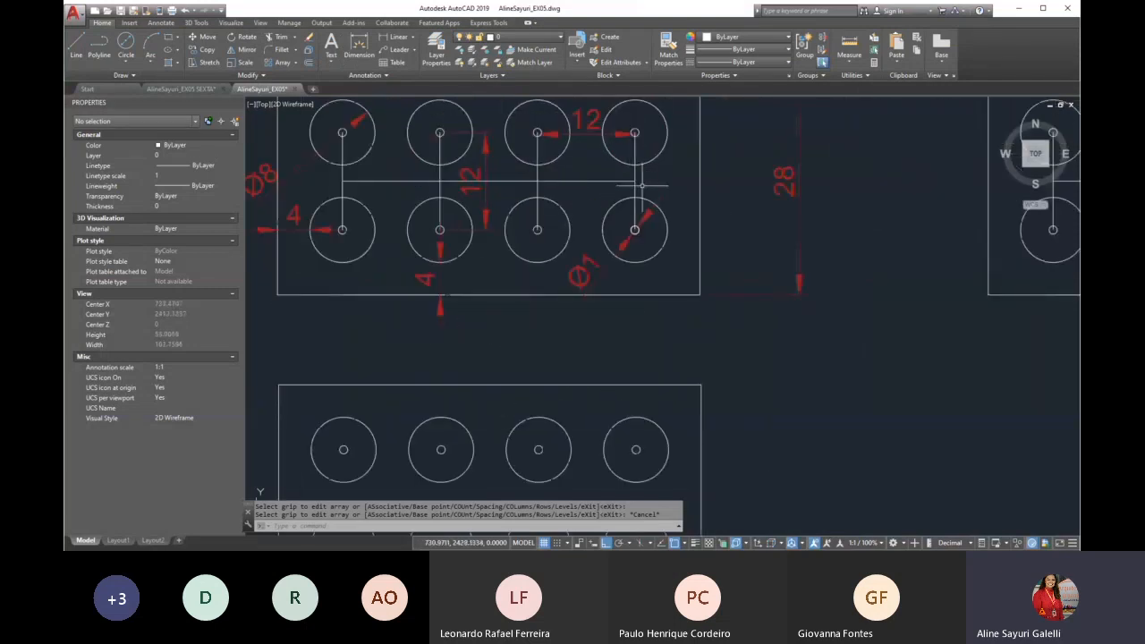
pyautogui.write('1')
pyautogui.press('Return')
pyautogui.scroll(-2, 642, 185)
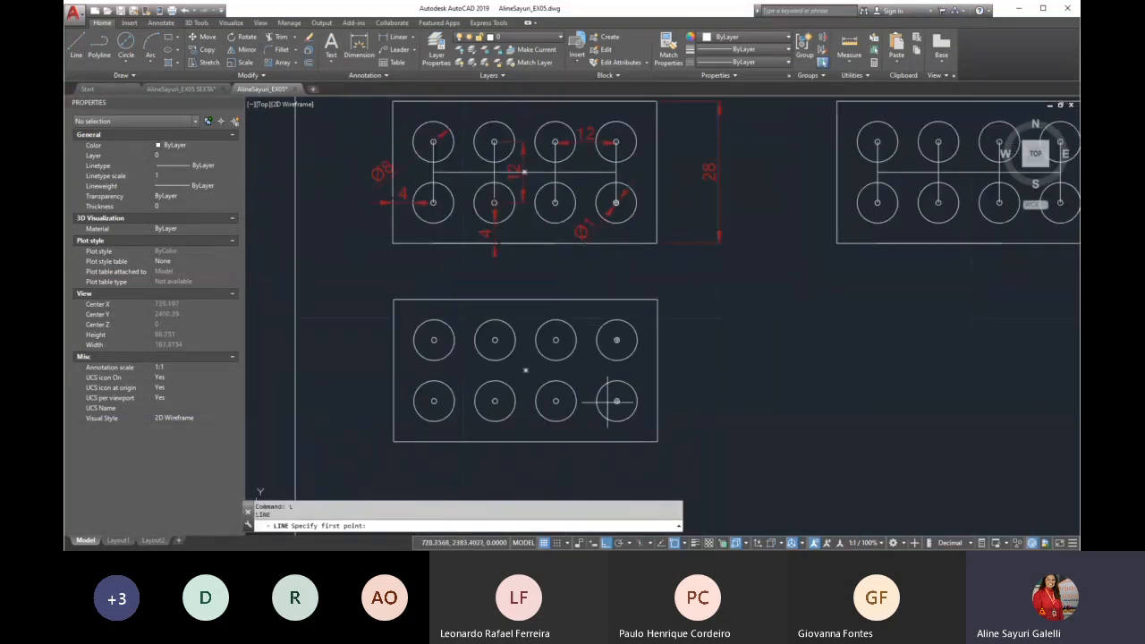
pyautogui.scroll(3, 615, 398)
pyautogui.click(629, 243)
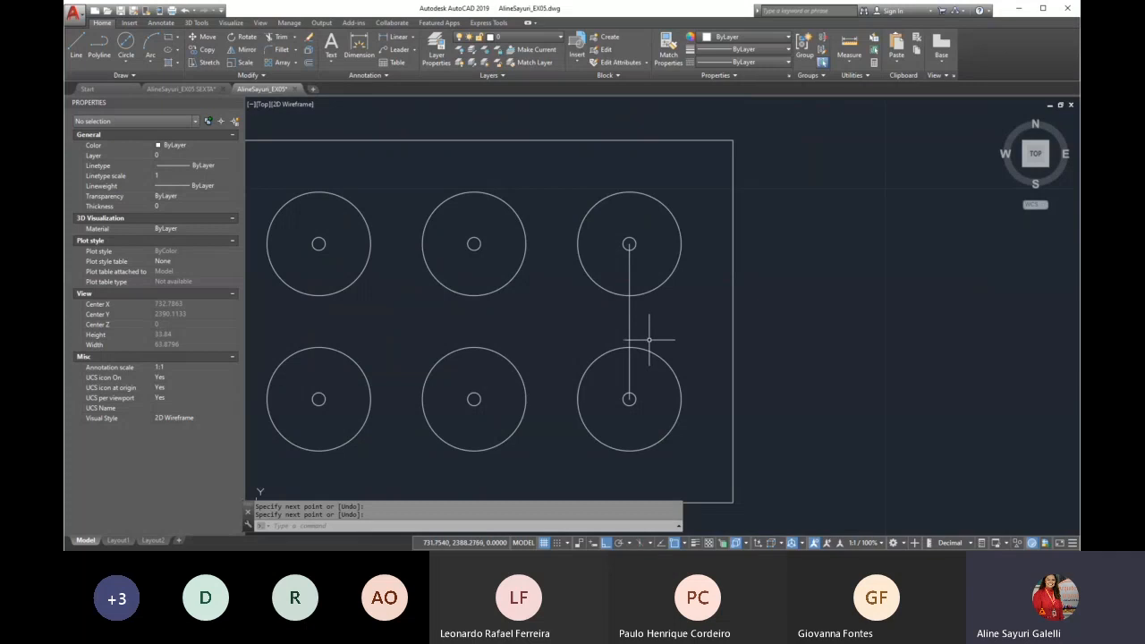
pyautogui.press('Escape')
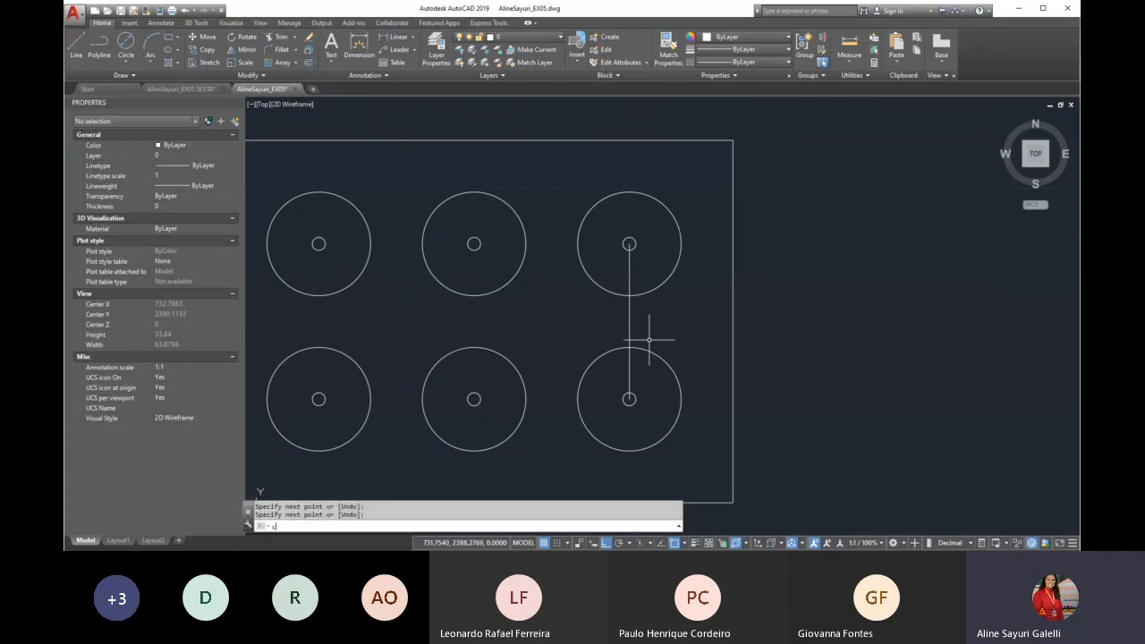
# Copy the vertical connecting line to the other three columns, using the lower small circles' centres as base and destination points
pyautogui.write('c')
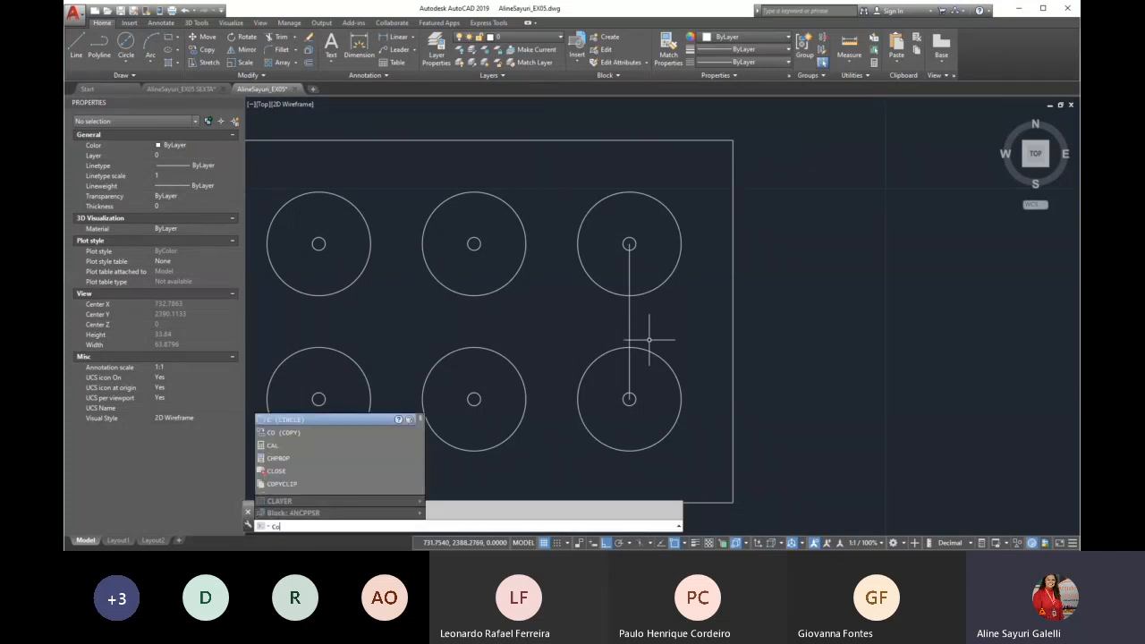
pyautogui.press('Return')
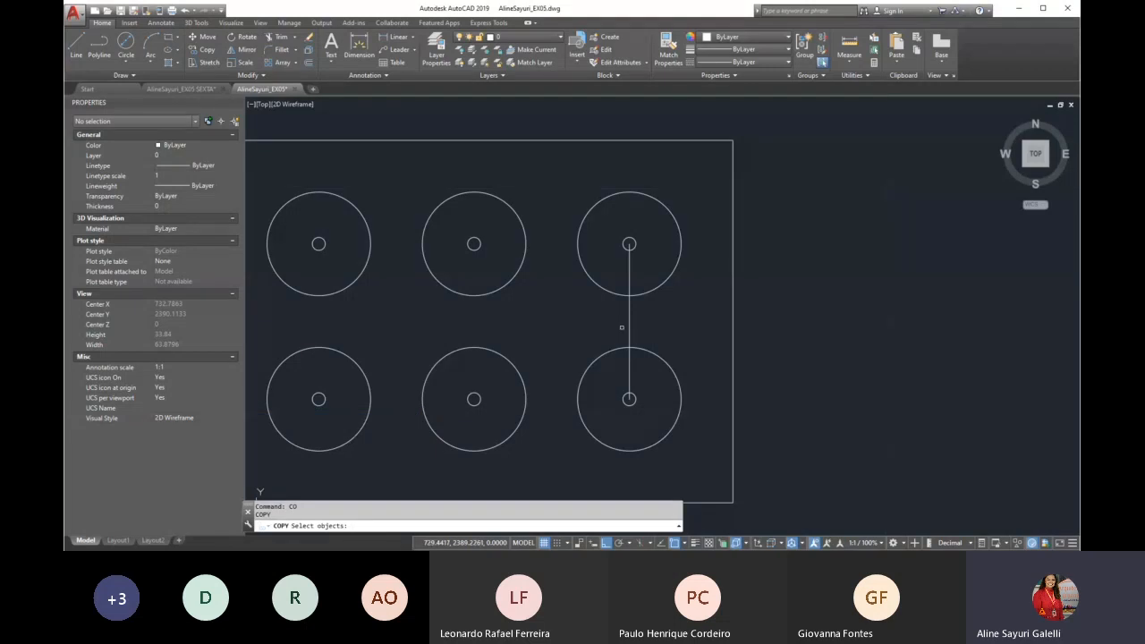
pyautogui.click(629, 329)
pyautogui.press('Return')
pyautogui.click(629, 399)
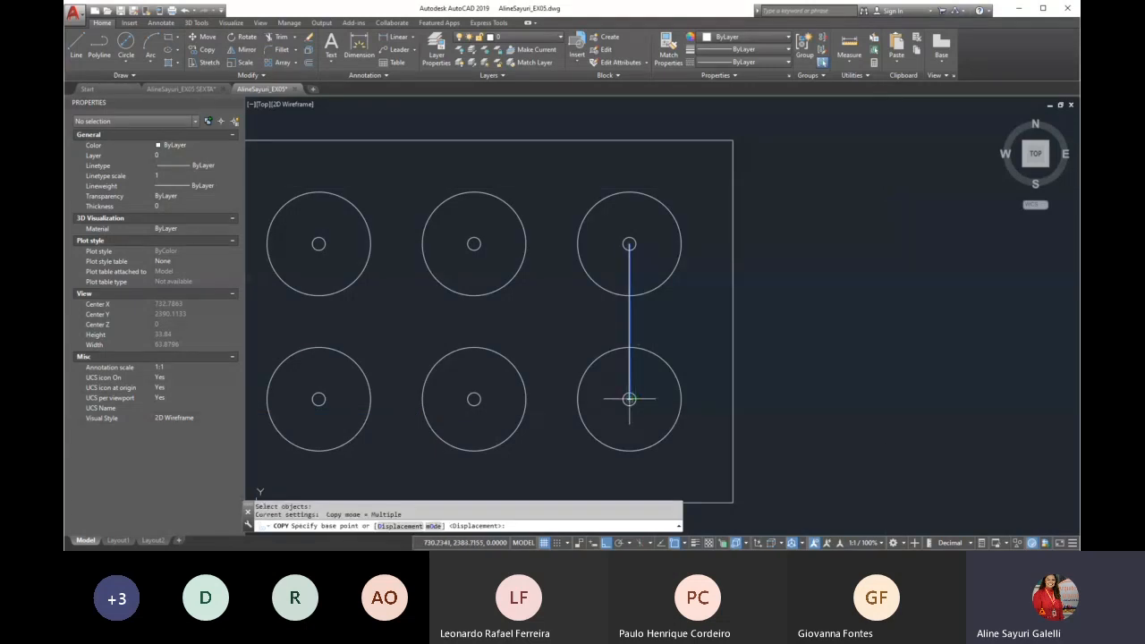
pyautogui.scroll(-2, 501, 400)
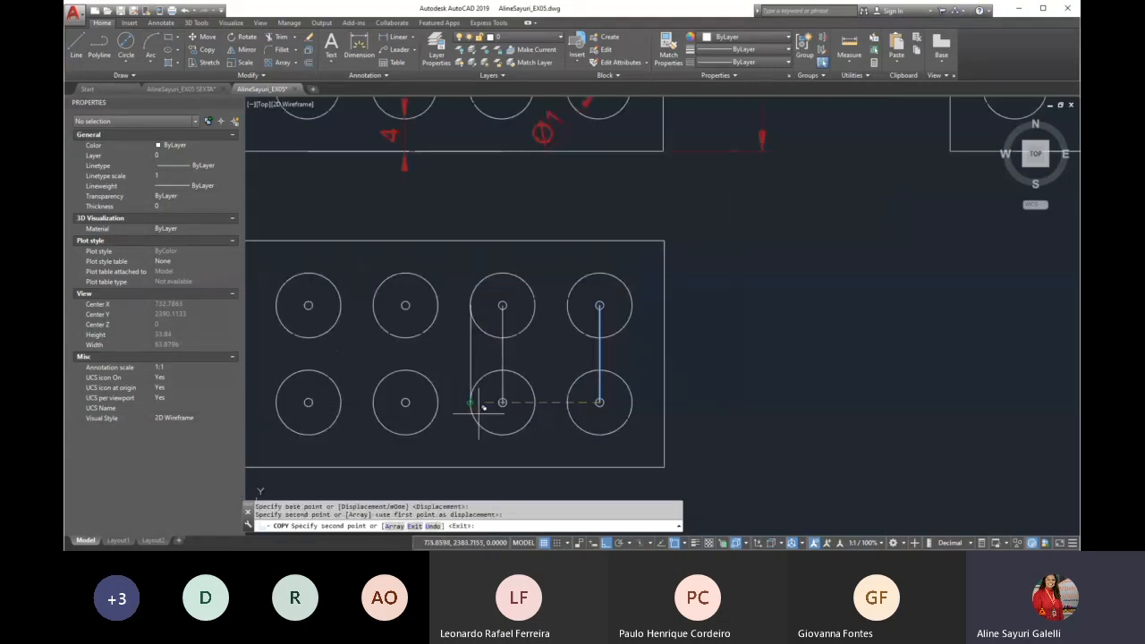
pyautogui.click(405, 401)
pyautogui.click(308, 401)
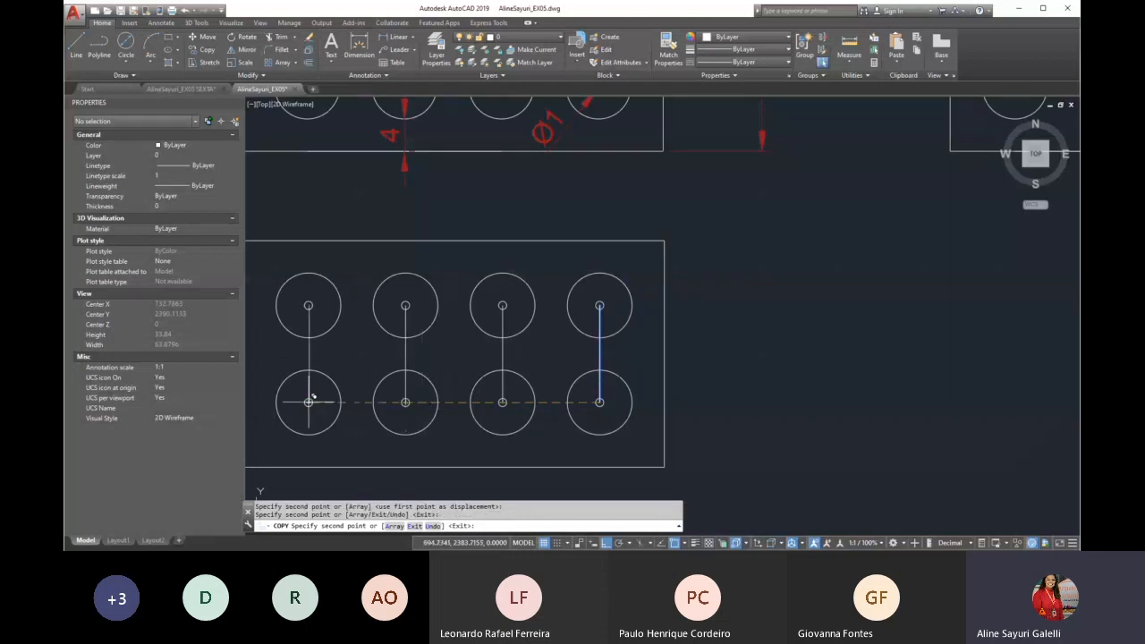
pyautogui.press('Return')
# Draw a horizontal line from the midpoint of the rightmost vertical line to the midpoint of the leftmost one, using the Midpoint snap
pyautogui.scroll(-2, 509, 433)
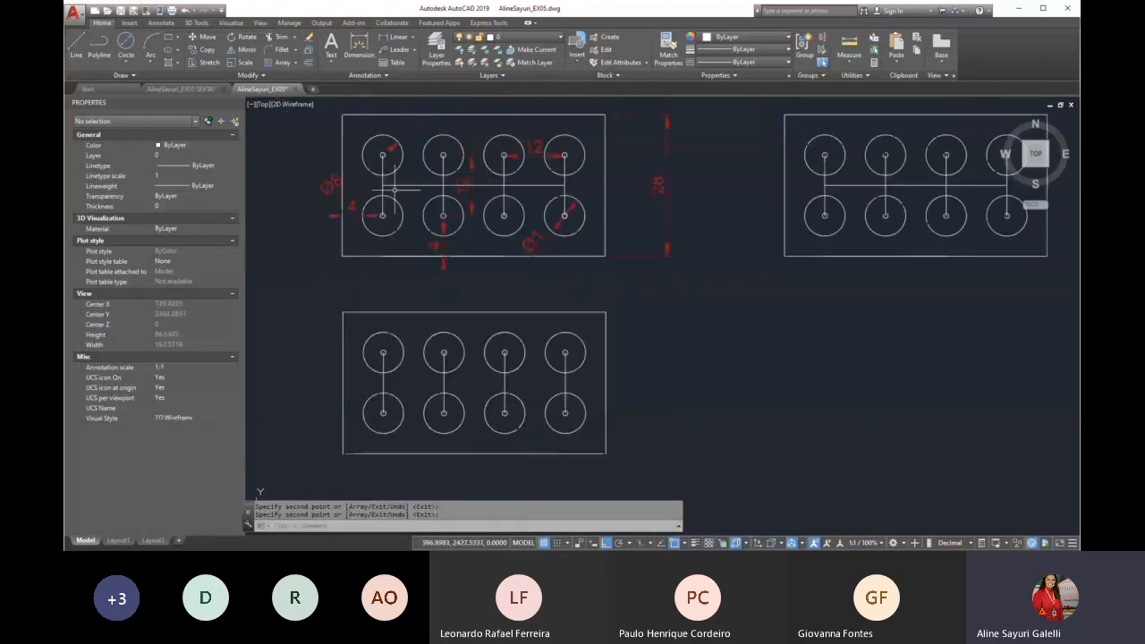
pyautogui.write('l')
pyautogui.press('Return')
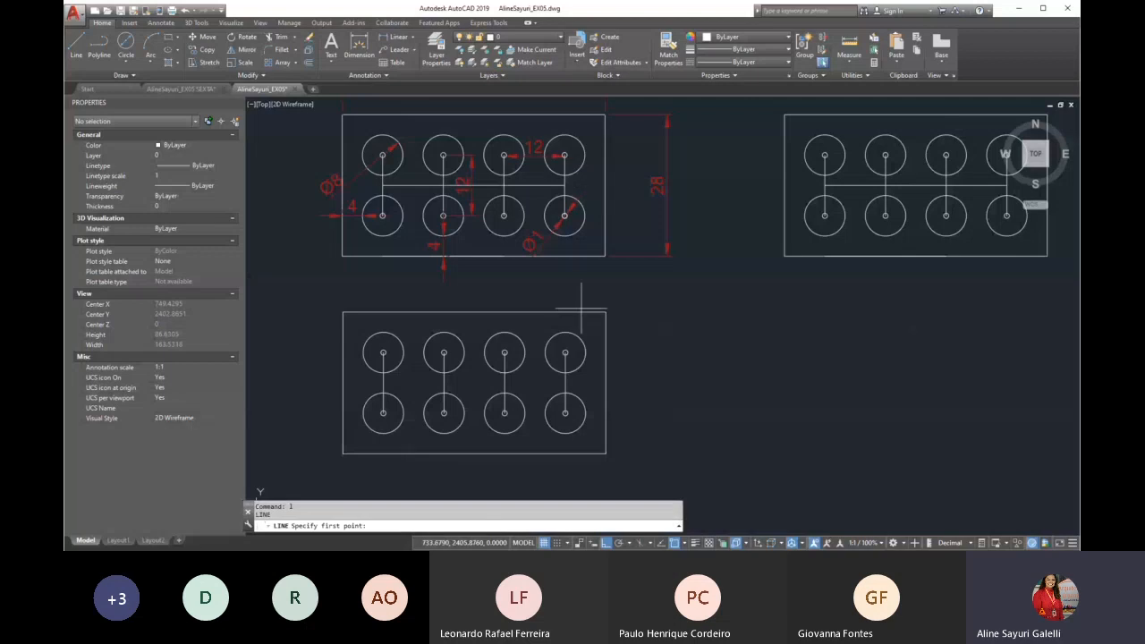
pyautogui.scroll(4, 558, 401)
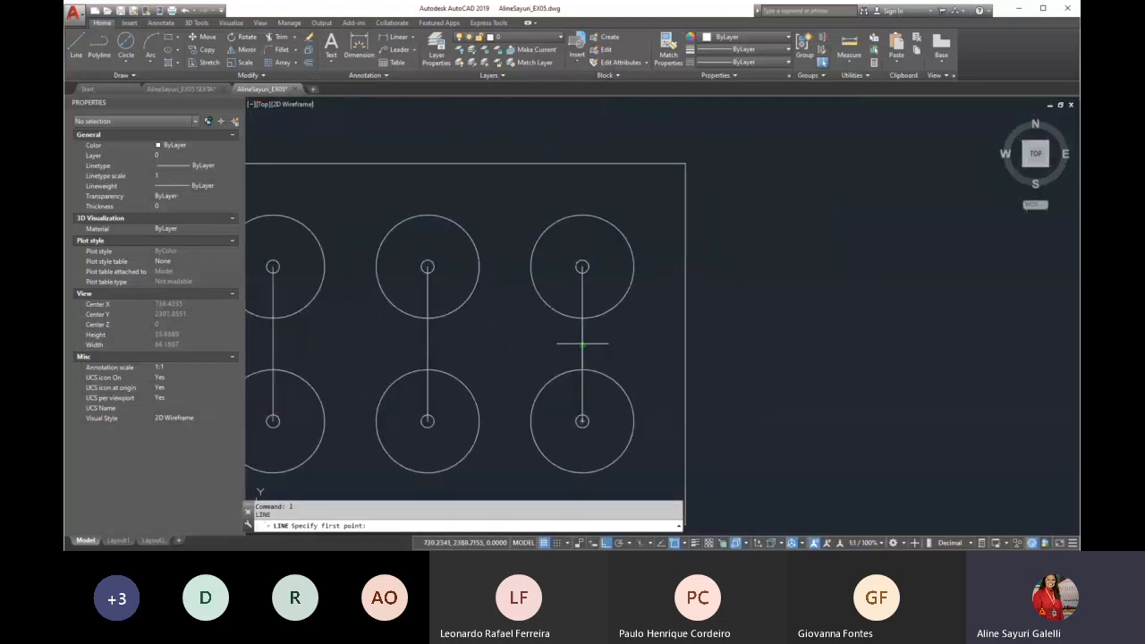
pyautogui.scroll(2, 582, 356)
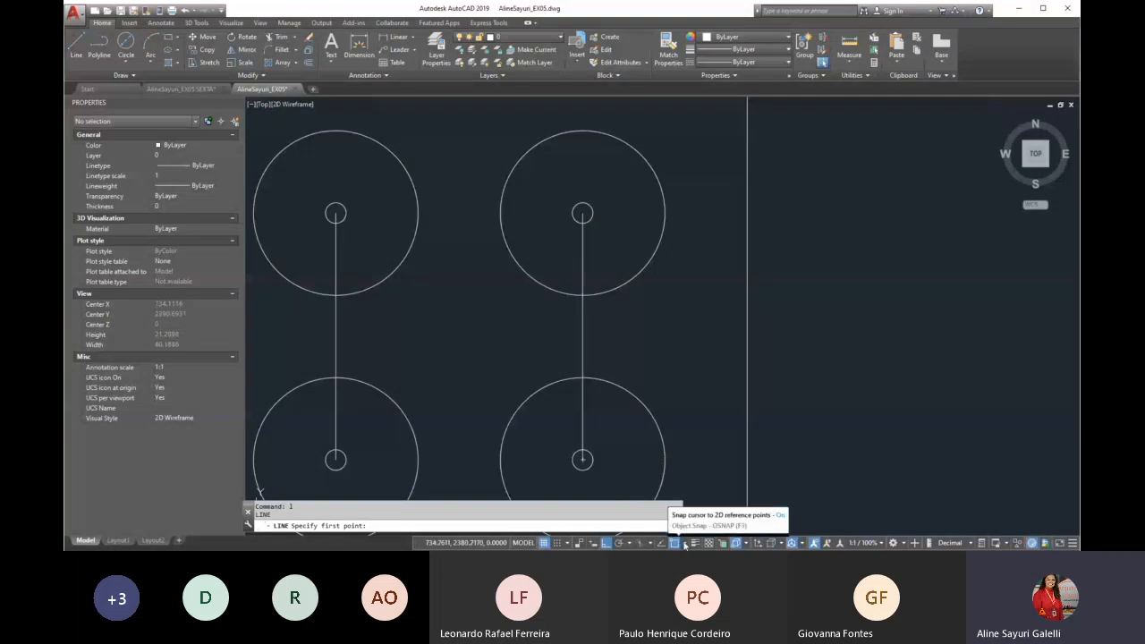
pyautogui.click(686, 544)
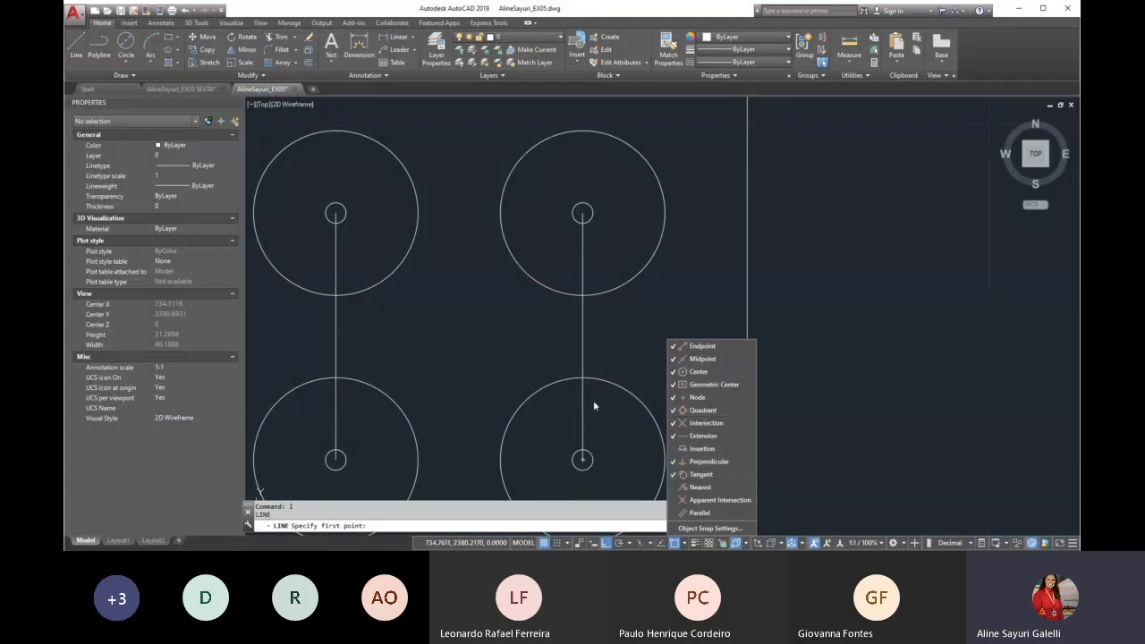
pyautogui.click(582, 336)
pyautogui.scroll(-5, 626, 349)
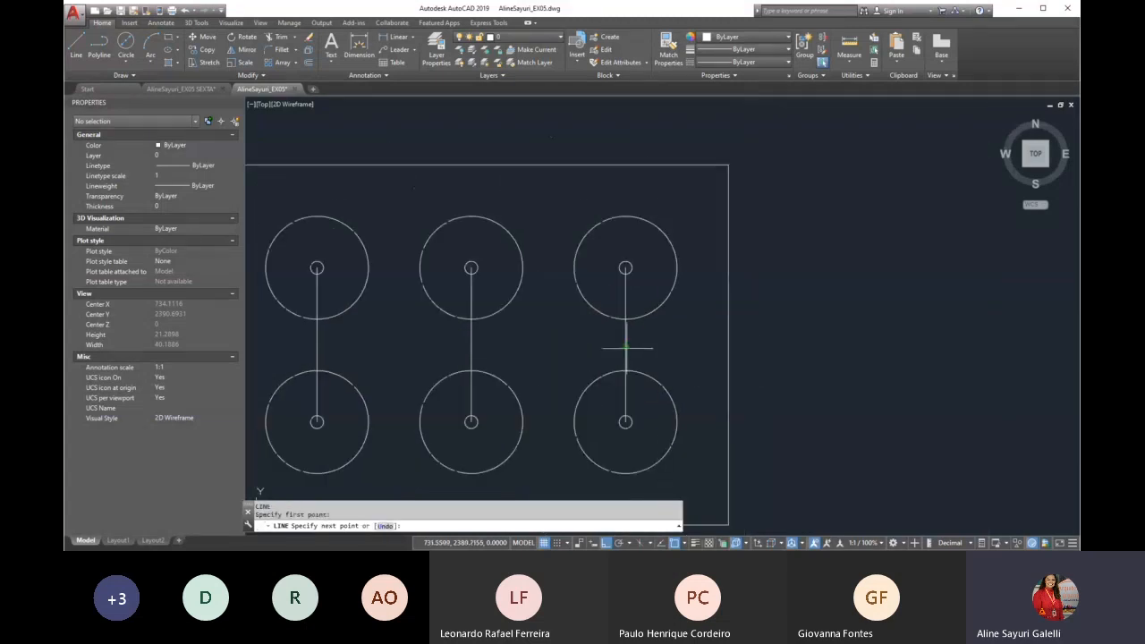
pyautogui.scroll(4, 279, 332)
pyautogui.click(358, 351)
pyautogui.press('Return')
# Compare the redrawn plate with the dimensioned reference, and examine the example of circles arrayed along a curve
pyautogui.scroll(-2, 449, 426)
pyautogui.write('p')
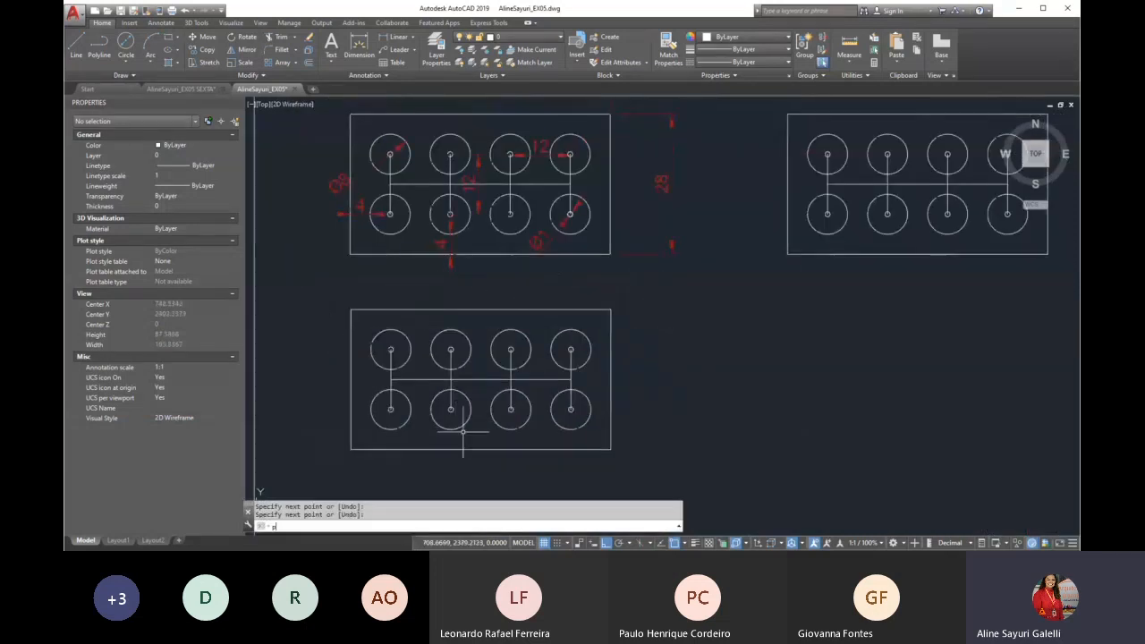
pyautogui.press('Return')
pyautogui.moveTo(522, 279); pyautogui.dragTo(536, 326)
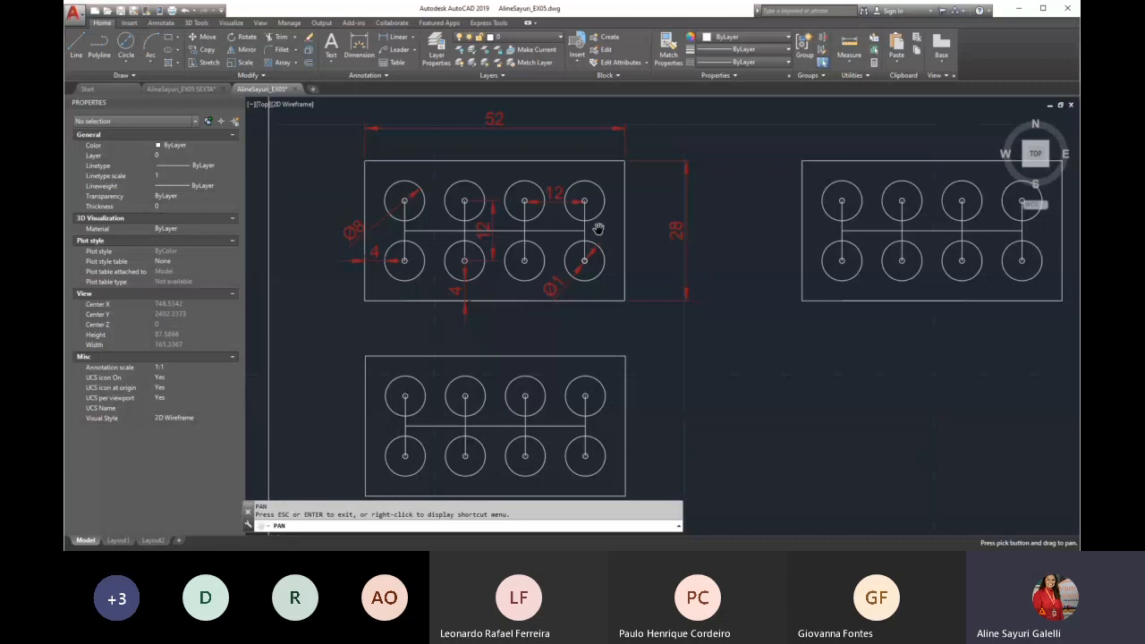
pyautogui.moveTo(481, 289); pyautogui.dragTo(490, 307)
pyautogui.scroll(3, 409, 200)
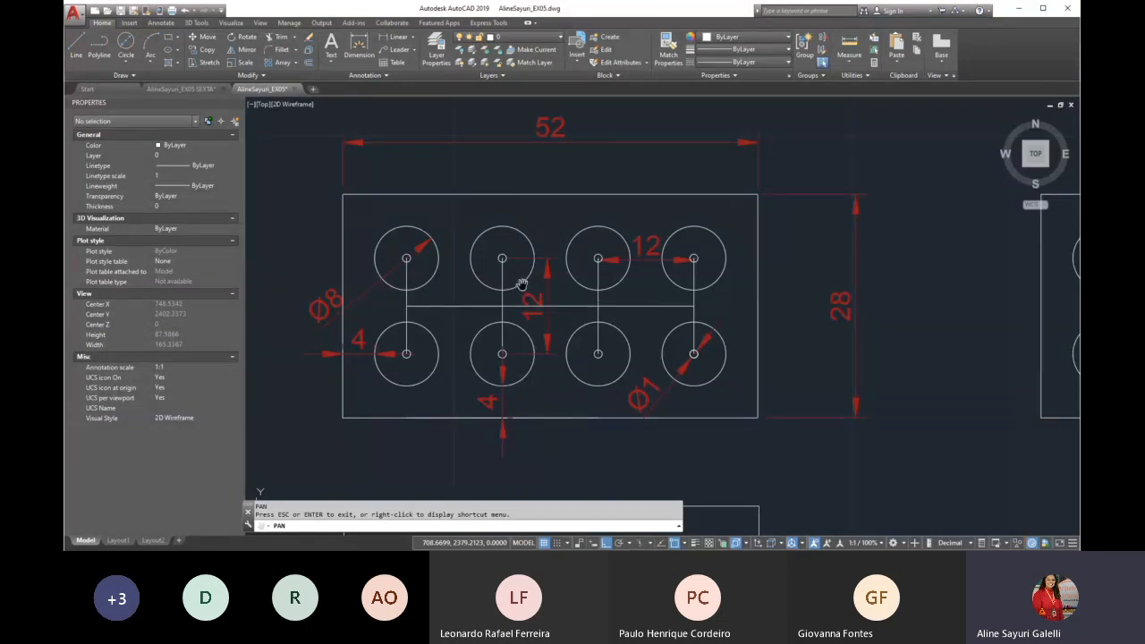
pyautogui.scroll(-2, 522, 284)
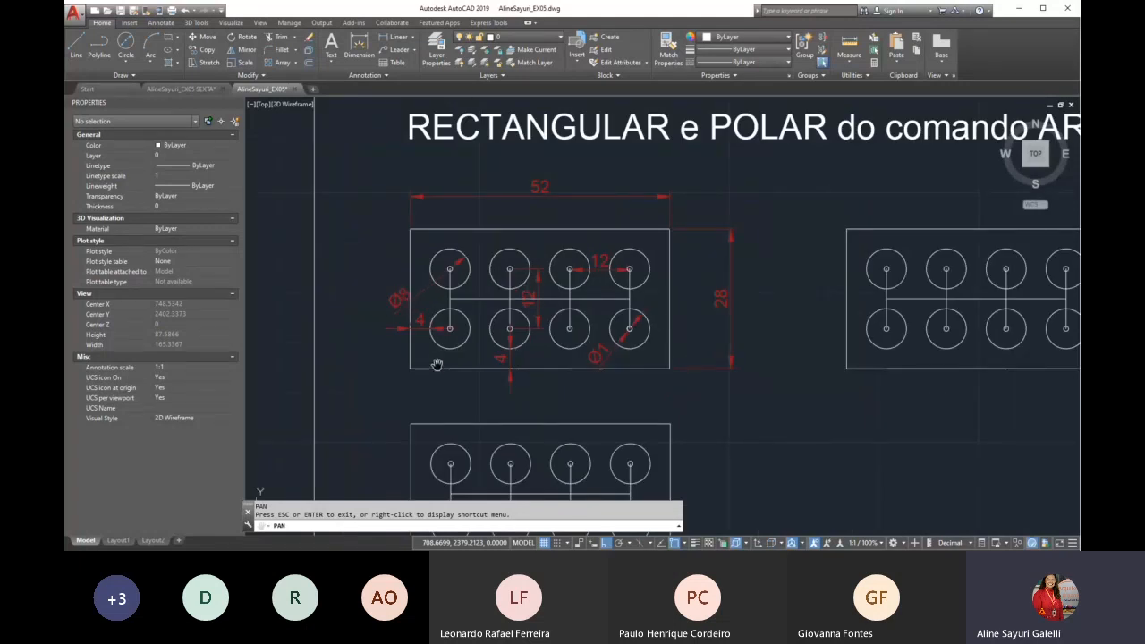
pyautogui.scroll(-1, 428, 348)
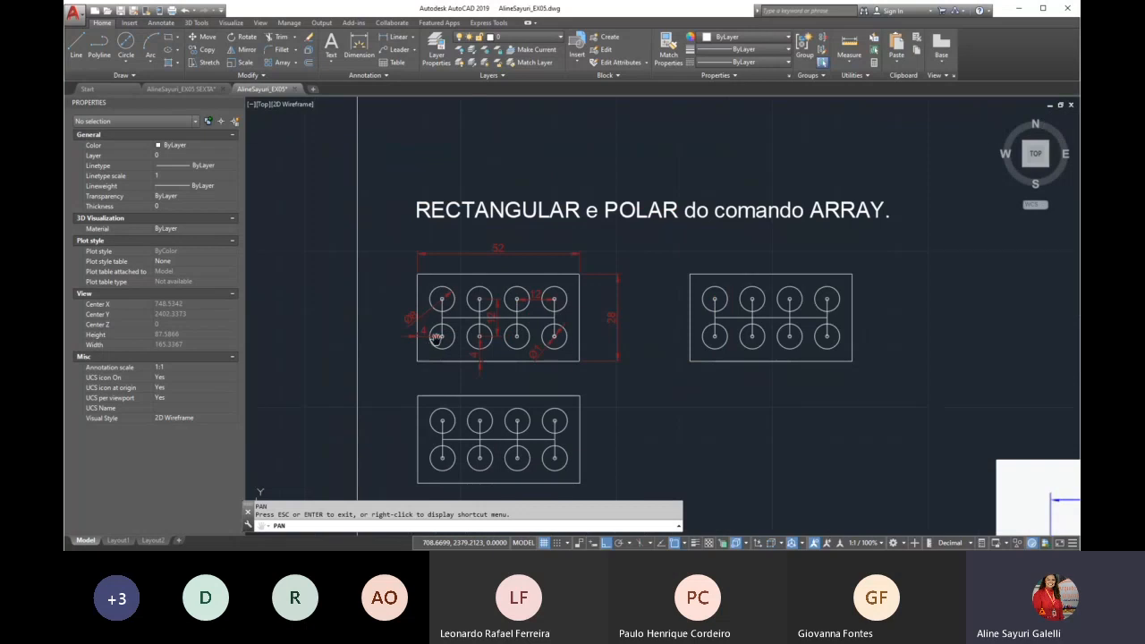
pyautogui.scroll(-1, 567, 311)
pyautogui.scroll(-1, 361, 316)
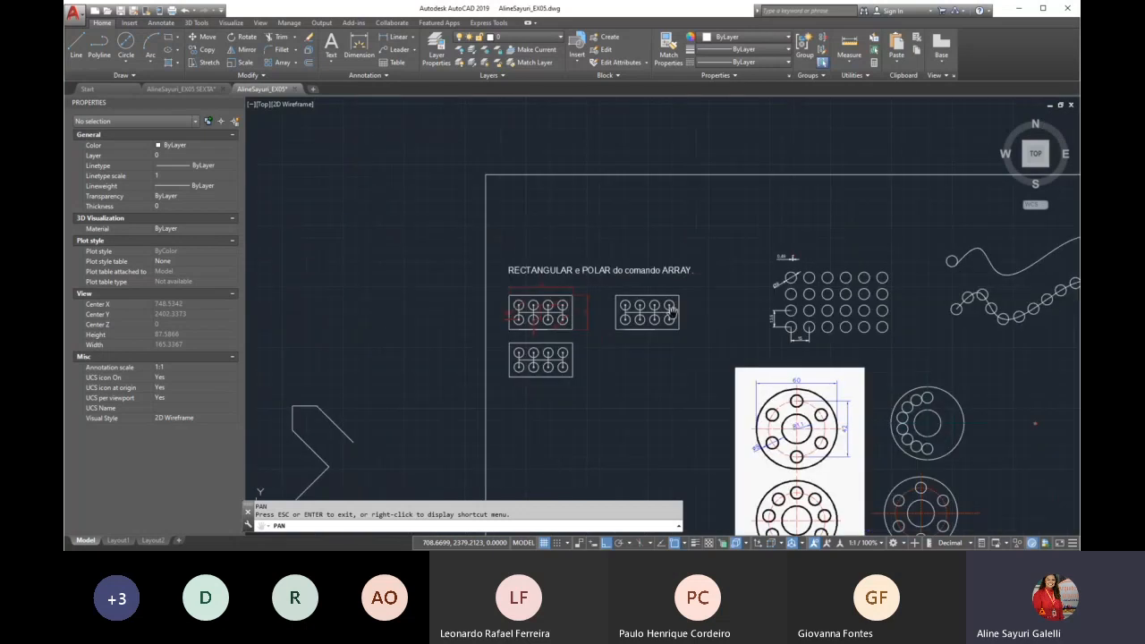
pyautogui.moveTo(938, 264); pyautogui.dragTo(644, 265)
pyautogui.scroll(5, 644, 266)
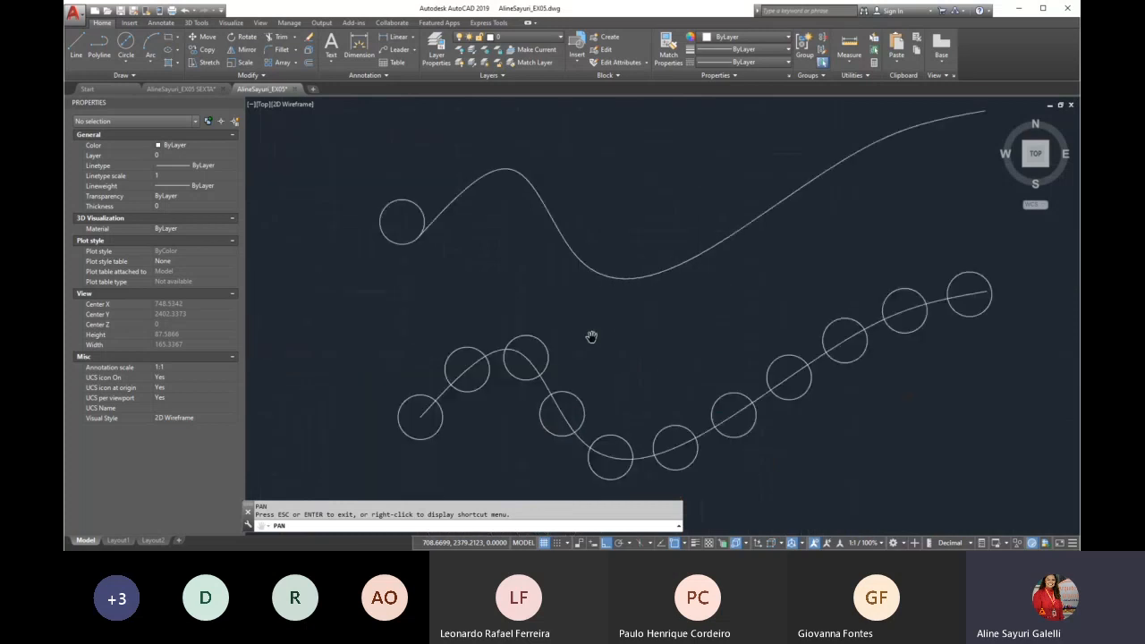
# Draw an open spline with six alternating control vertices above the existing curves, using the CV method with ortho off
pyautogui.click(295, 62)
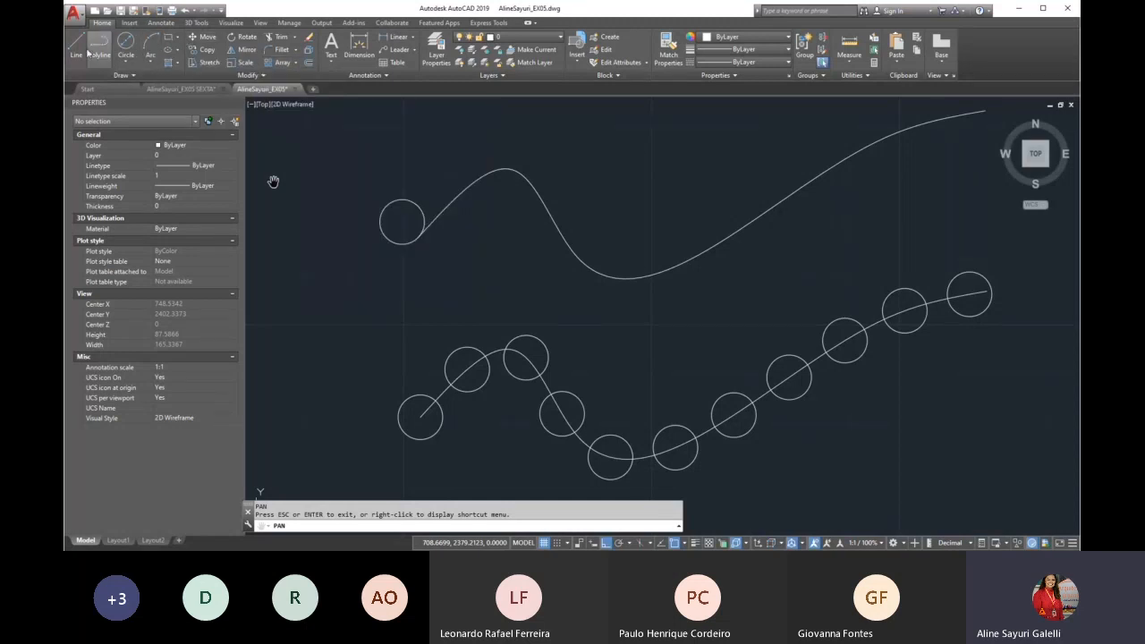
pyautogui.click(134, 75)
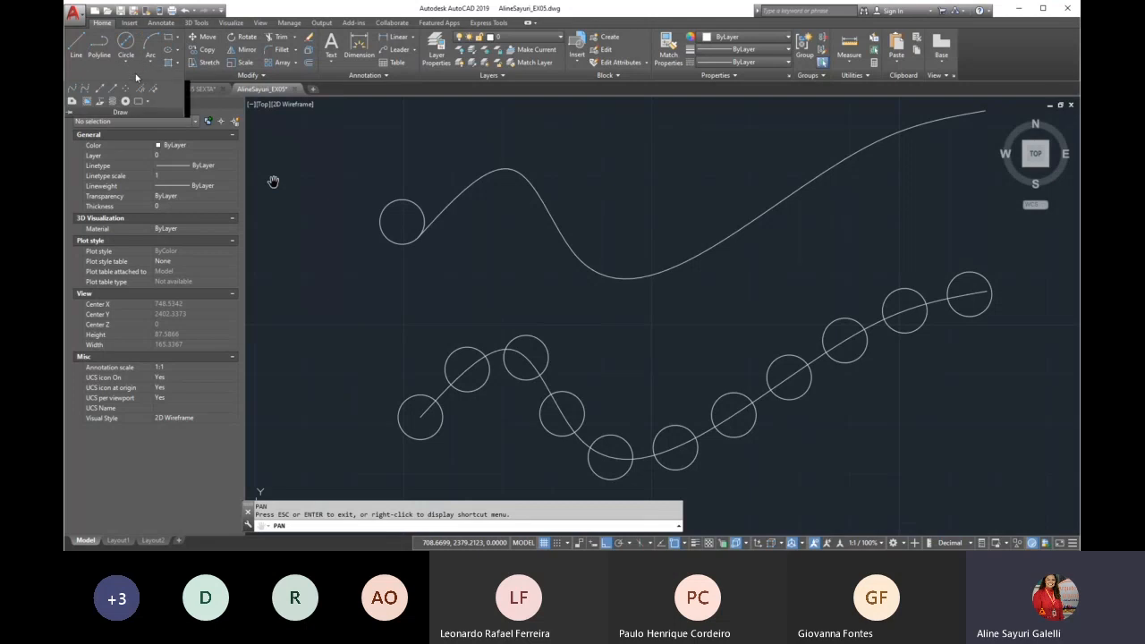
pyautogui.click(85, 92)
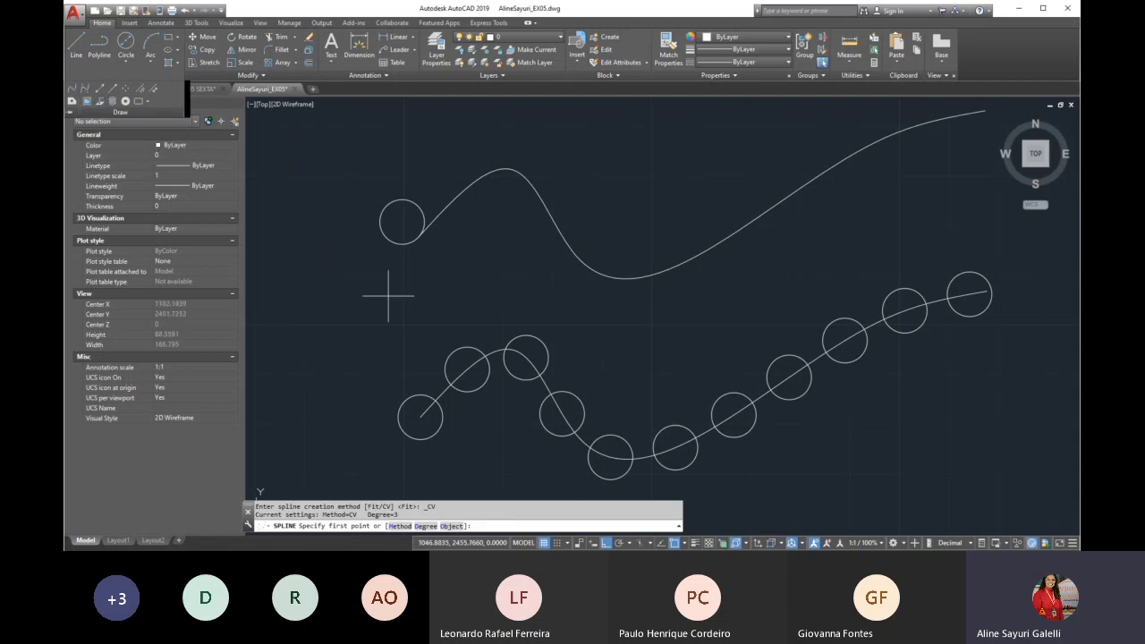
pyautogui.scroll(-3, 376, 309)
pyautogui.scroll(3, 375, 270)
pyautogui.click(376, 270)
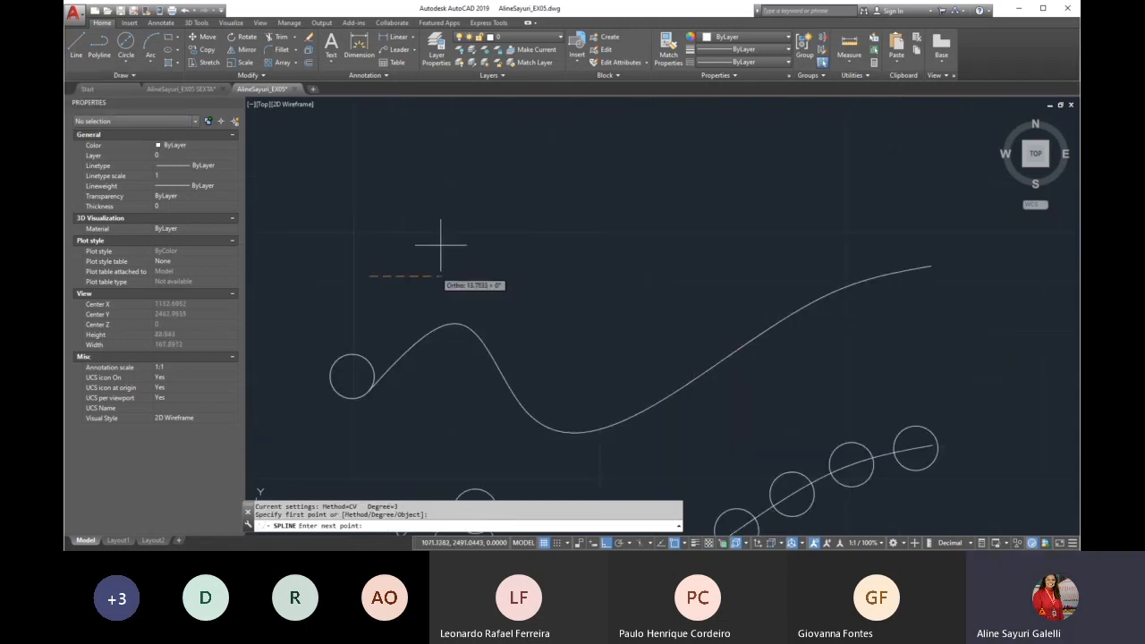
pyautogui.click(608, 543)
pyautogui.click(441, 220)
pyautogui.click(559, 268)
pyautogui.click(700, 157)
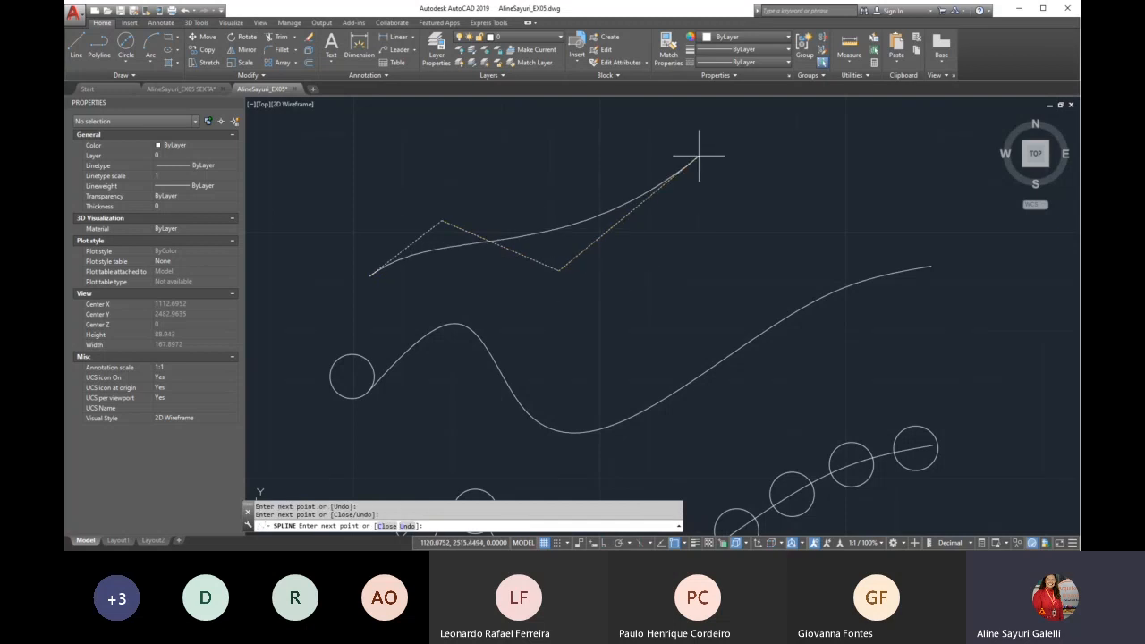
pyautogui.click(802, 266)
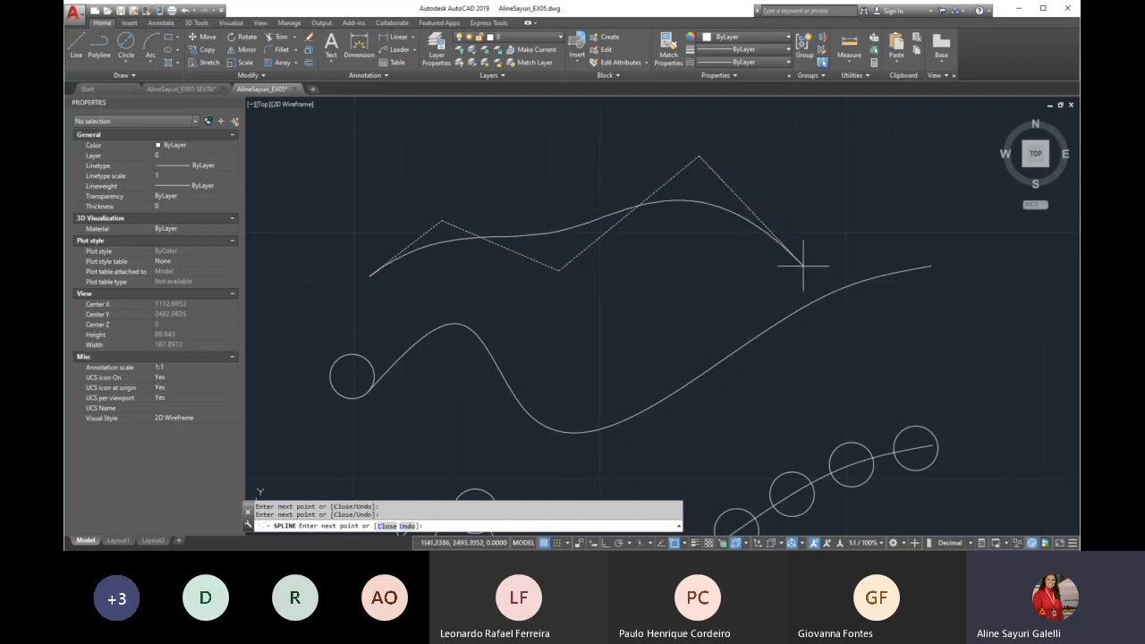
pyautogui.click(923, 140)
pyautogui.press('Return')
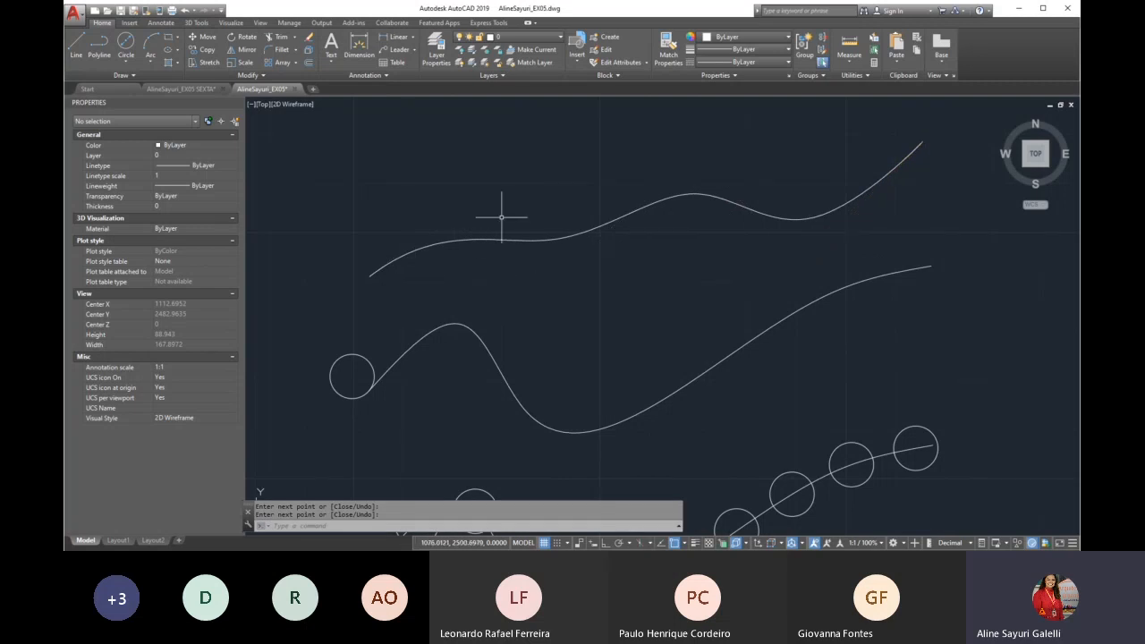
# Move the new spline slightly upward, farther from the curve below it
pyautogui.scroll(-1, 539, 205)
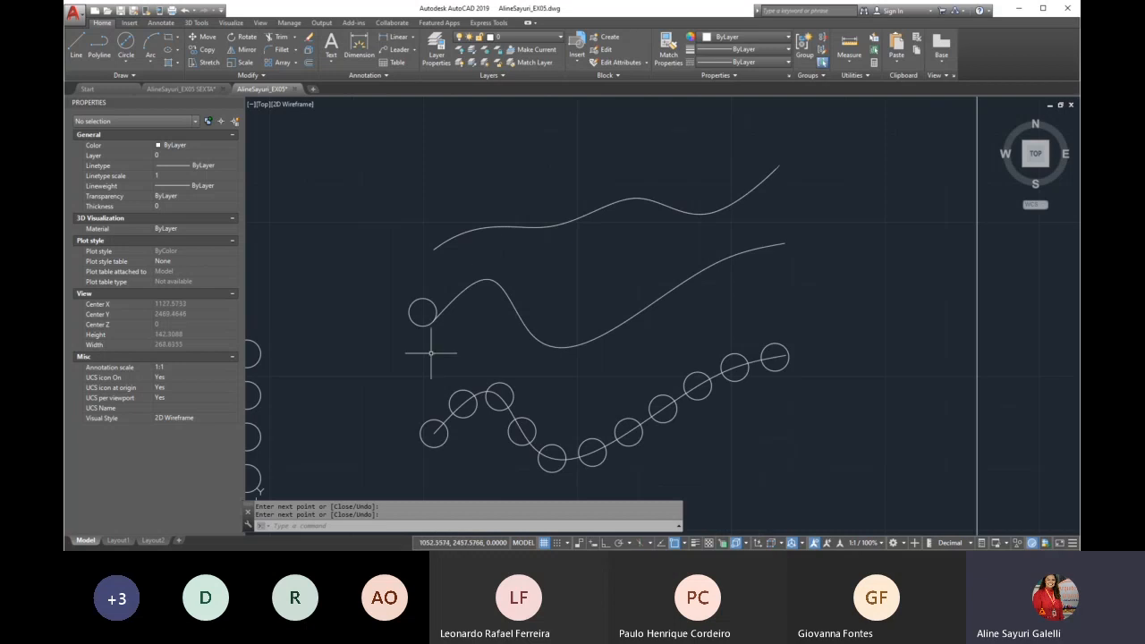
pyautogui.write('m')
pyautogui.press('Return')
pyautogui.click(578, 219)
pyautogui.press('Return')
pyautogui.click(619, 262)
pyautogui.click(626, 236)
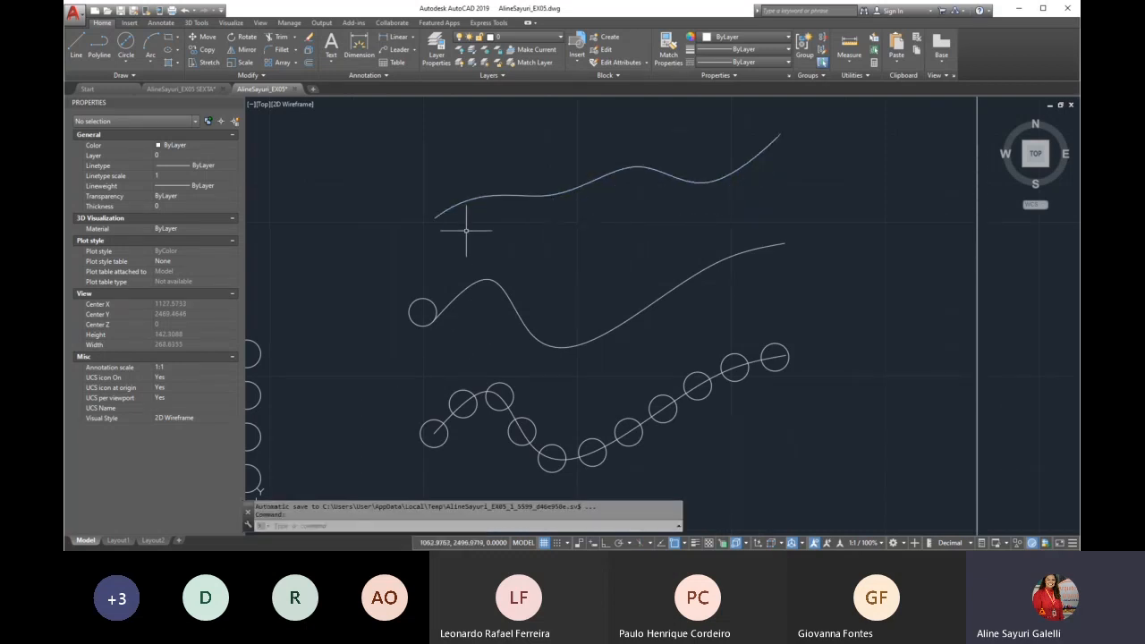
# Create a path array of the lone circle along the middle wavy spline
pyautogui.scroll(2, 461, 333)
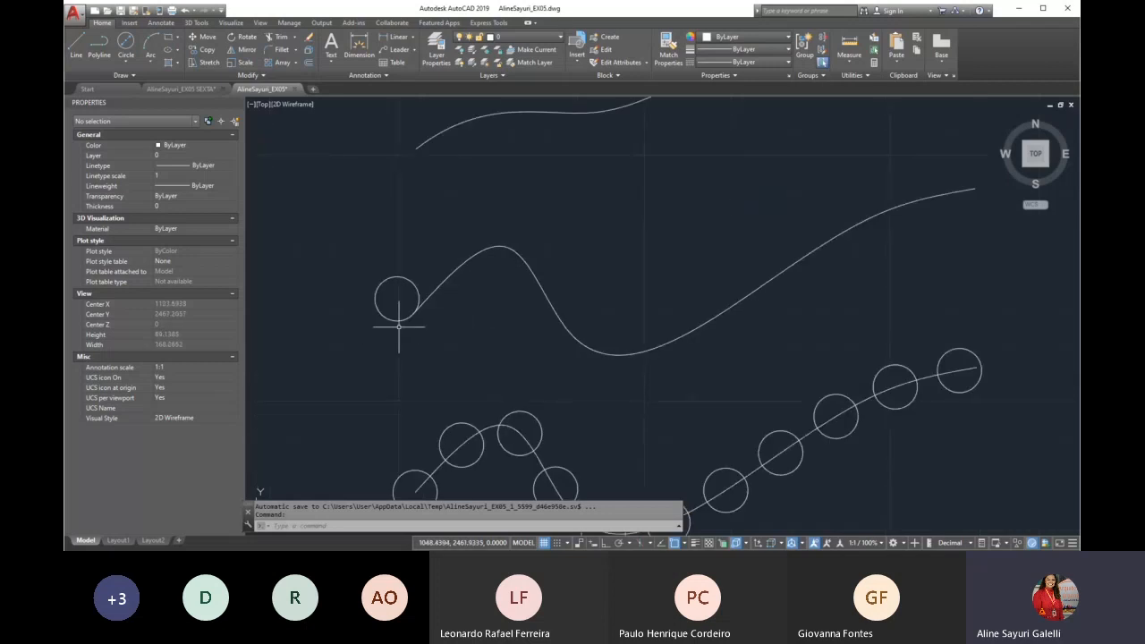
pyautogui.click(297, 64)
pyautogui.click(295, 93)
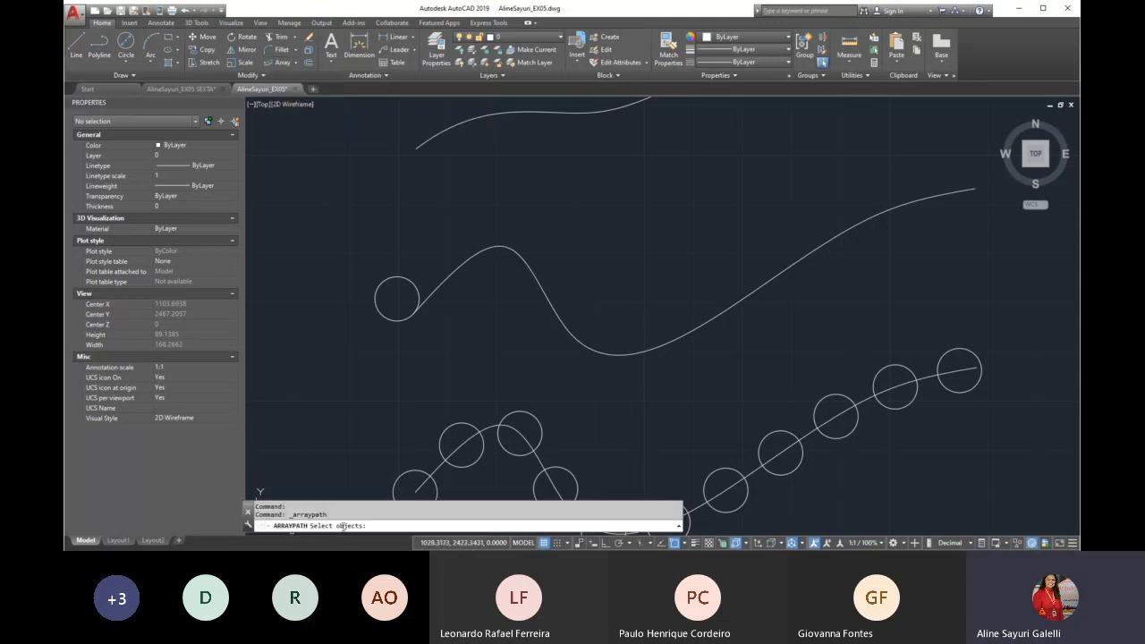
pyautogui.scroll(-2, 372, 303)
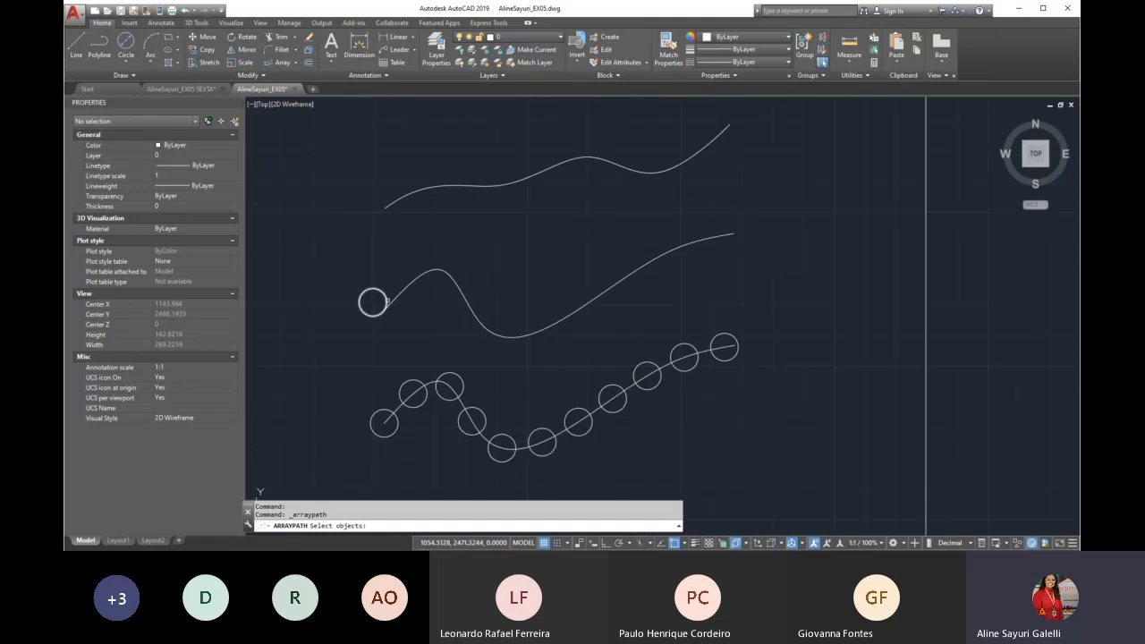
pyautogui.scroll(2, 379, 313)
pyautogui.click(387, 279)
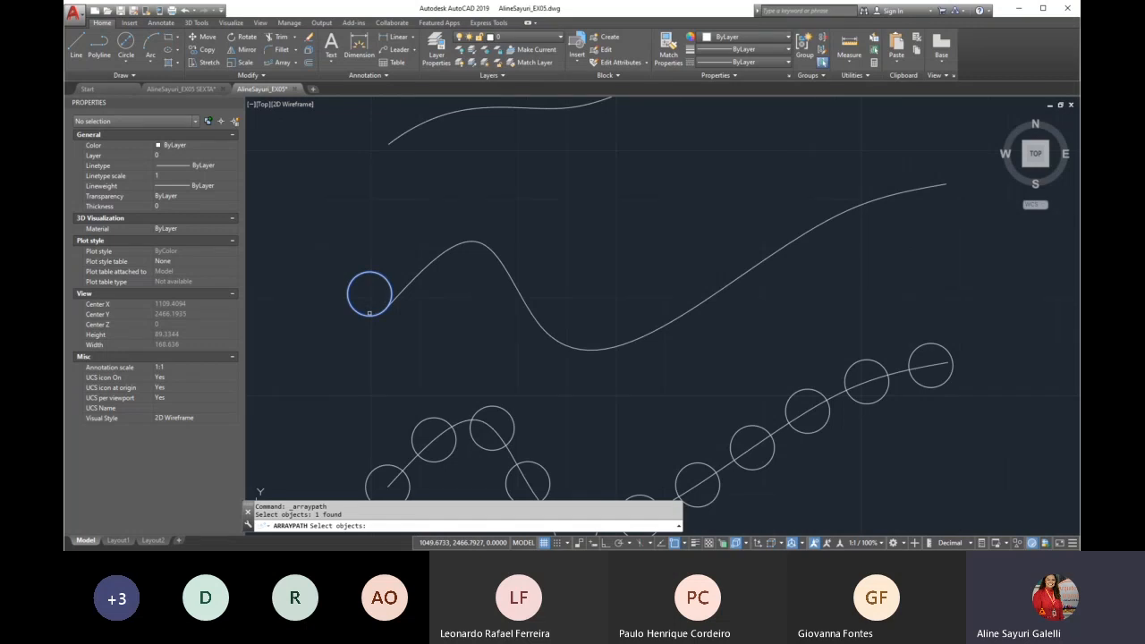
pyautogui.press('Return')
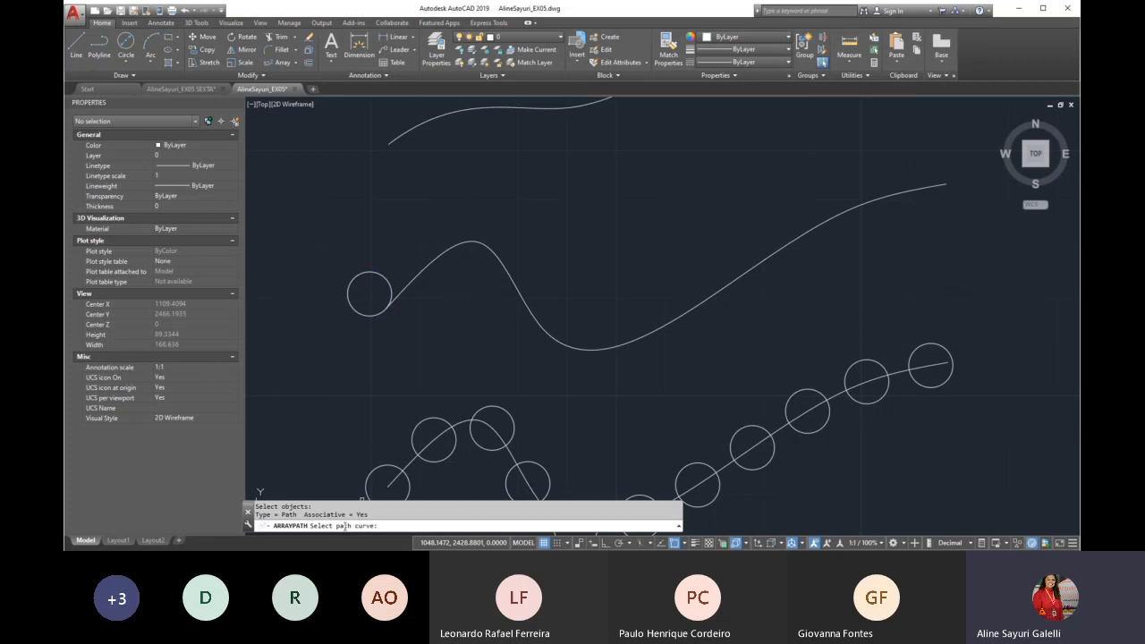
pyautogui.click(514, 281)
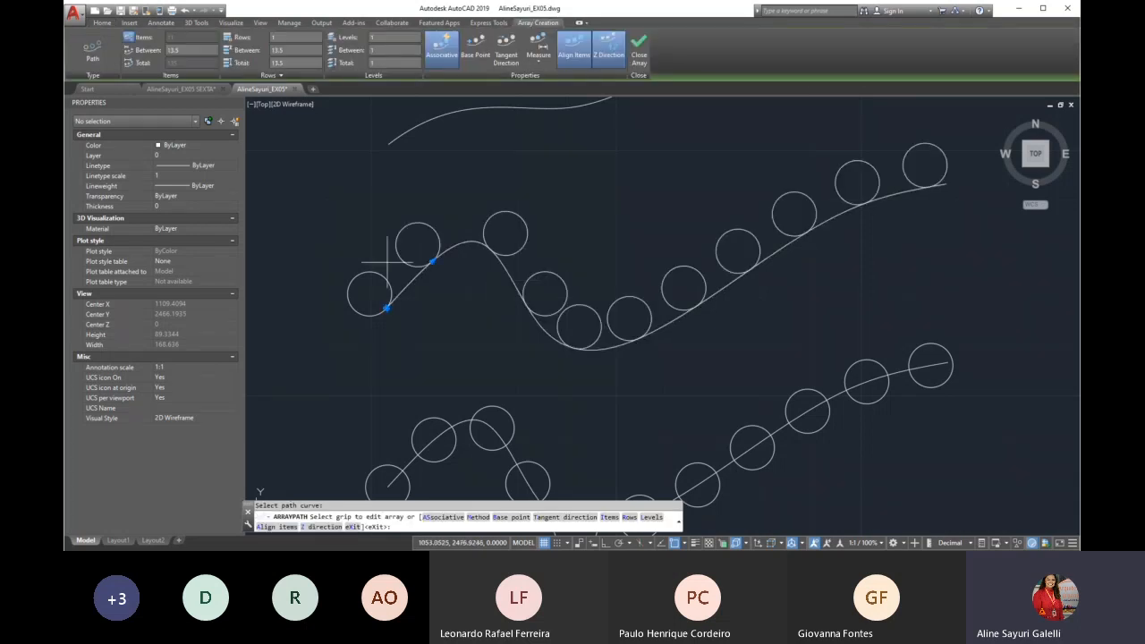
# Try a spacing of 12 between the arrayed circles, set the final spacing to 5, and finish the array
pyautogui.click(167, 51)
pyautogui.write('12')
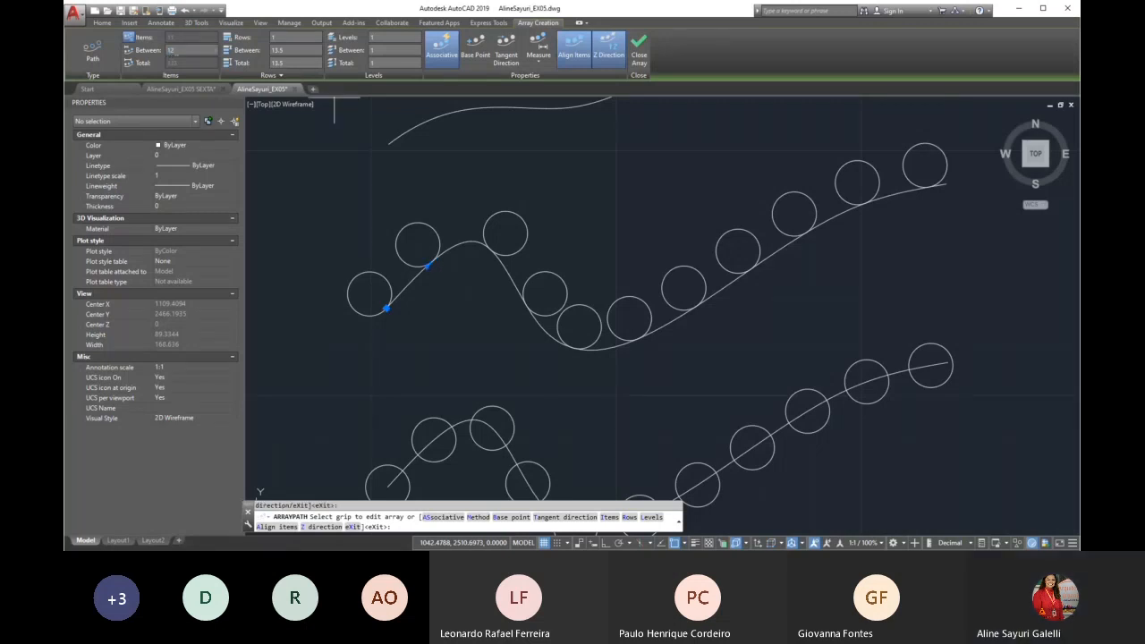
pyautogui.press('Return')
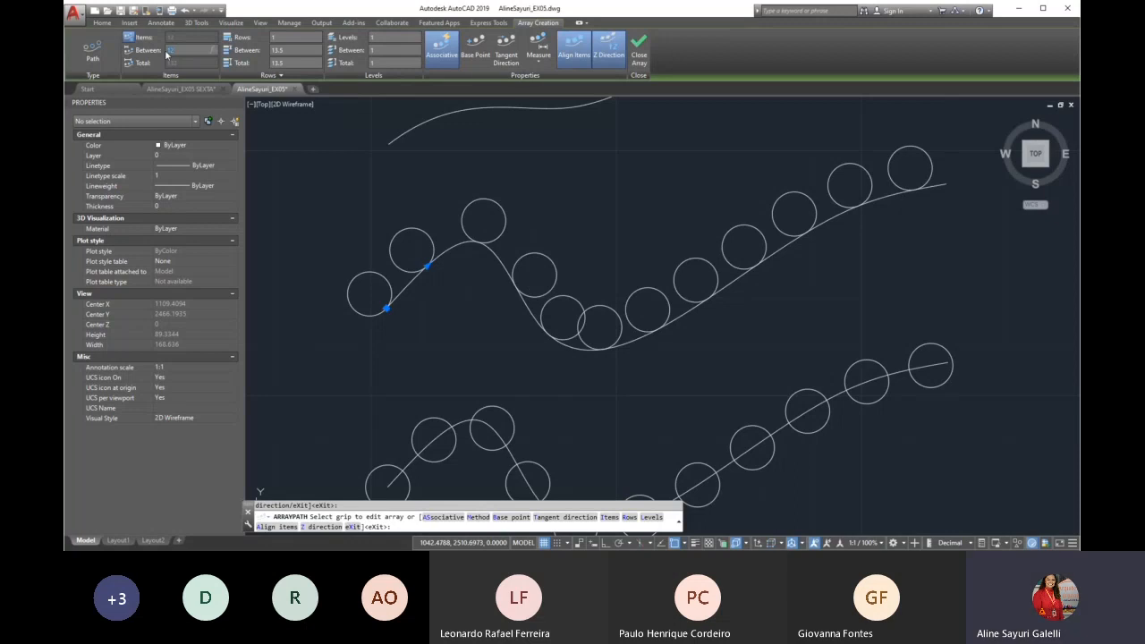
pyautogui.press('Return')
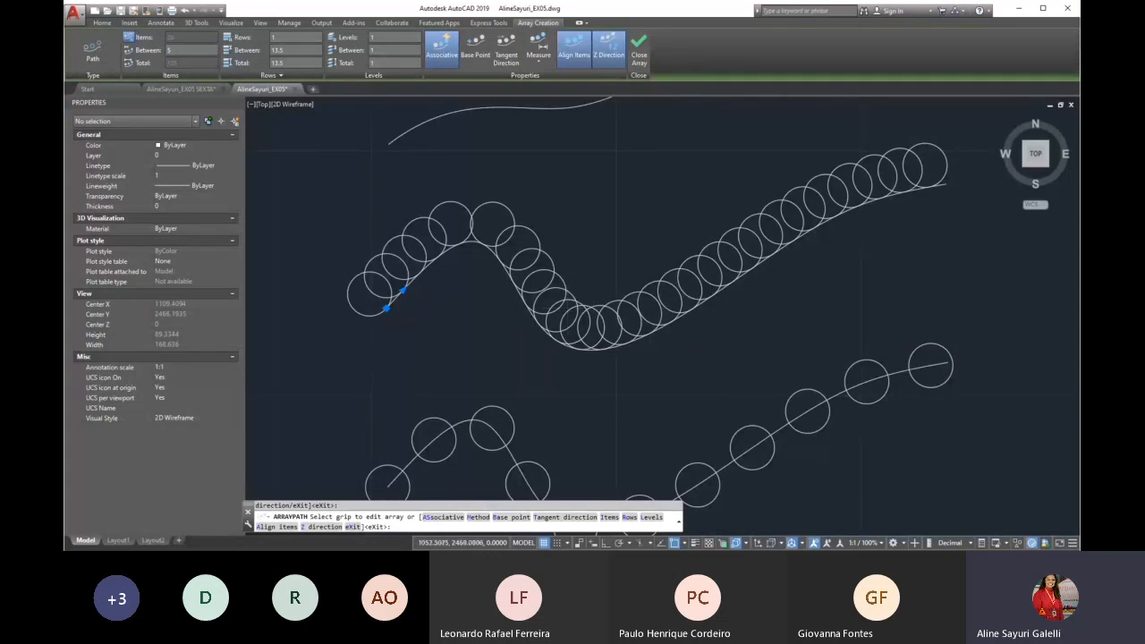
pyautogui.scroll(-2, 386, 307)
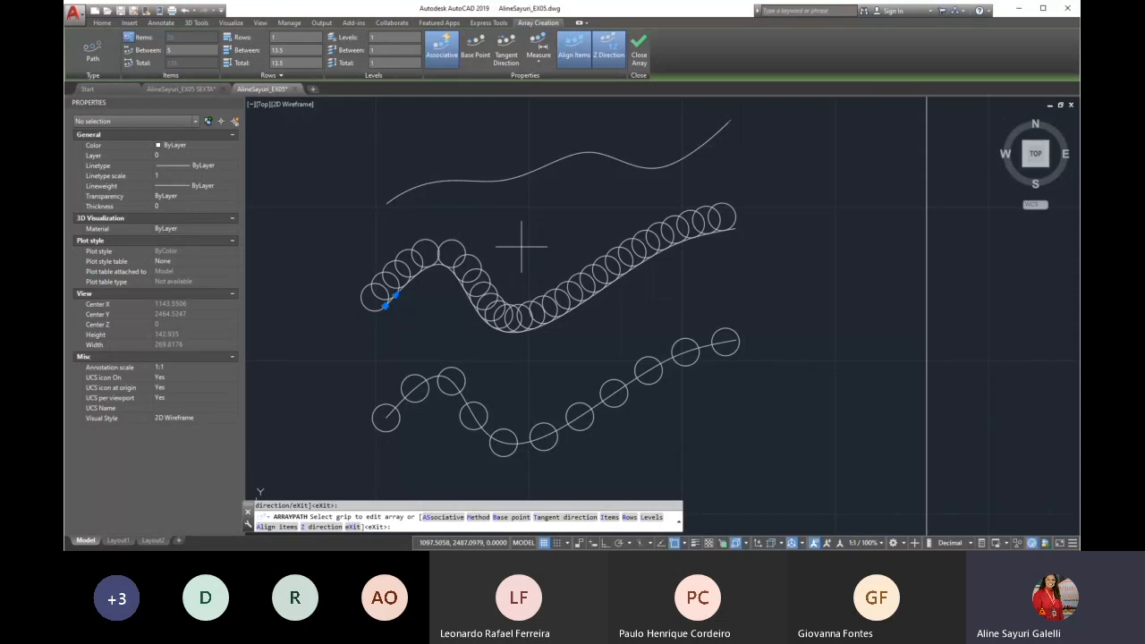
pyautogui.press('Escape')
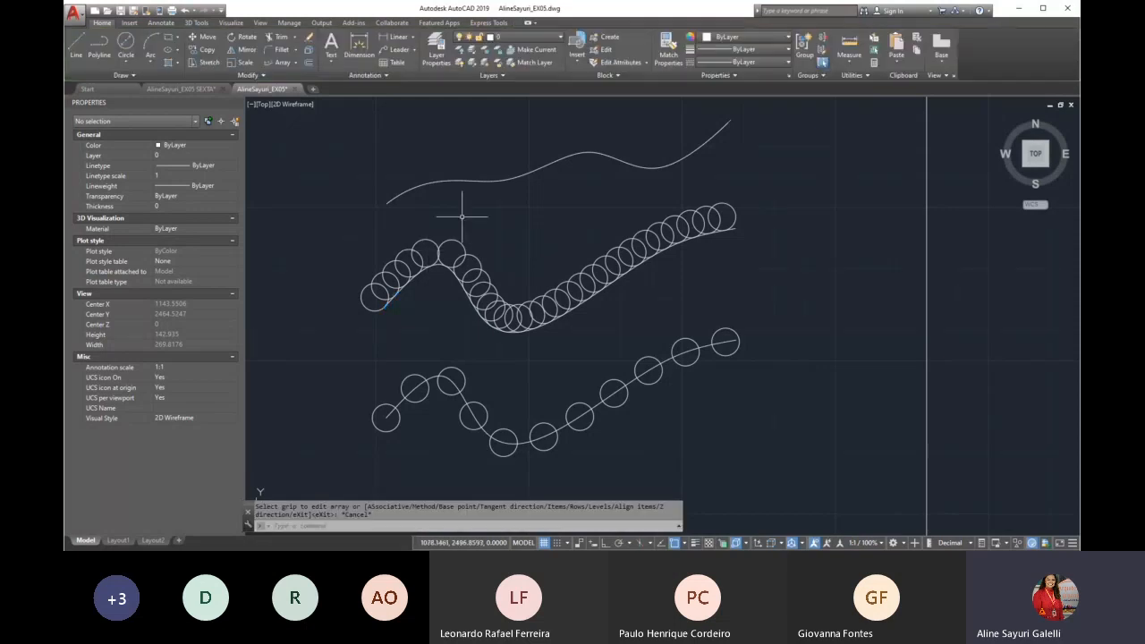
# Examine the dimensioned reference drawings of the round flanges with holes around the center, and the redrawn flanges beside them
pyautogui.scroll(-2, 461, 216)
pyautogui.scroll(-4, 461, 215)
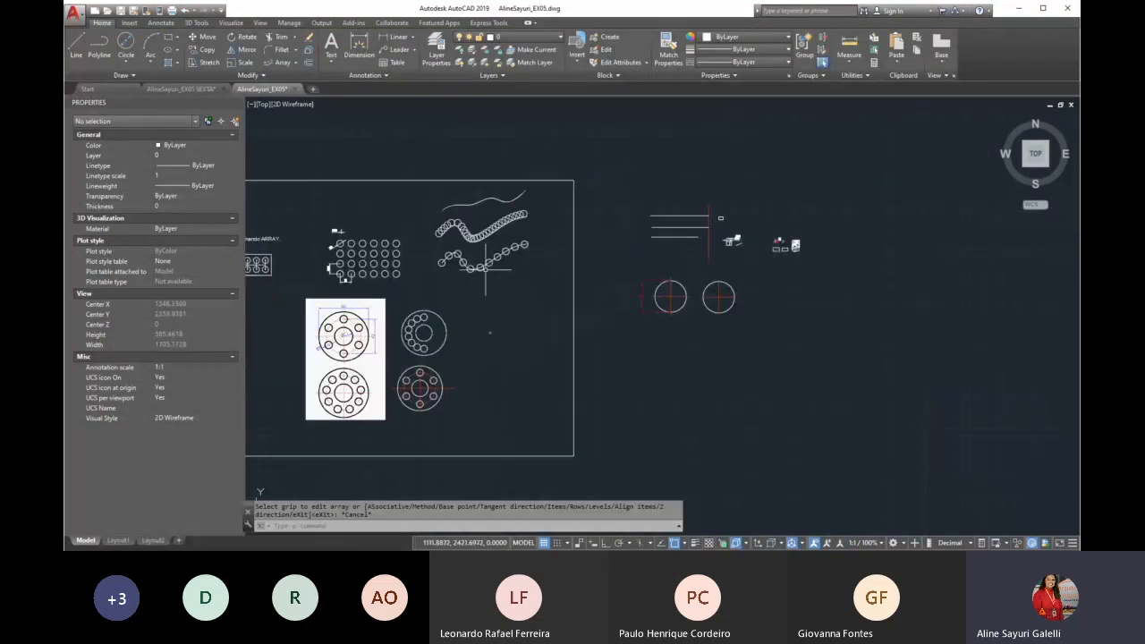
pyautogui.write('p')
pyautogui.press('Return')
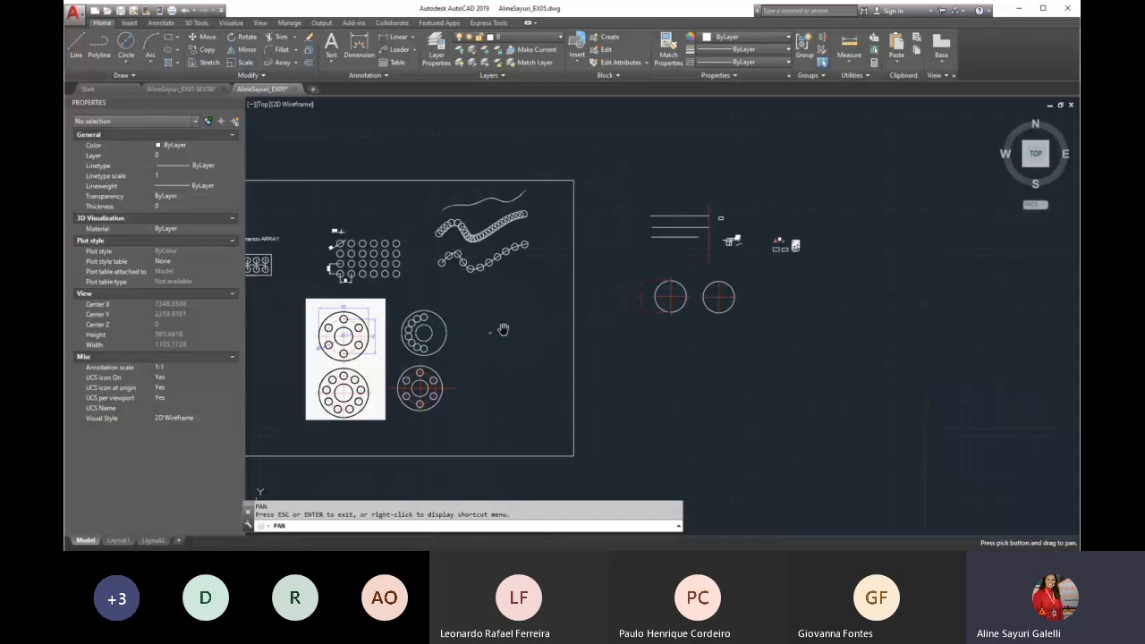
pyautogui.moveTo(345, 352); pyautogui.dragTo(422, 297)
pyautogui.scroll(2, 422, 297)
pyautogui.scroll(2, 422, 297)
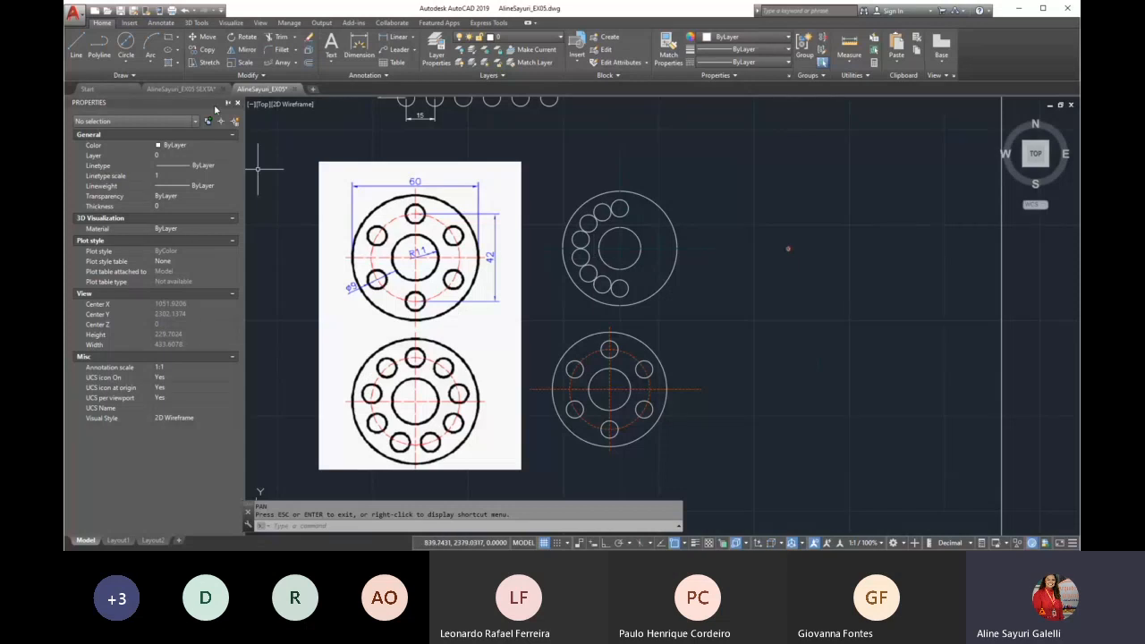
pyautogui.press('Escape')
pyautogui.write('co')
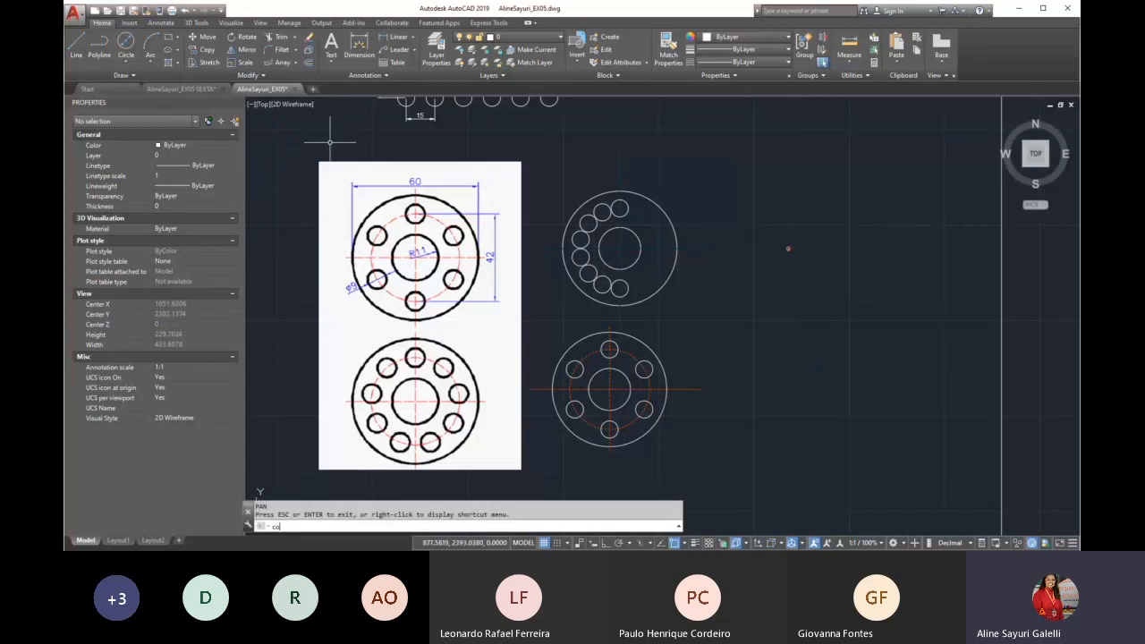
pyautogui.press('Return')
pyautogui.scroll(-2, 331, 136)
pyautogui.scroll(6, 510, 252)
pyautogui.scroll(-6, 519, 290)
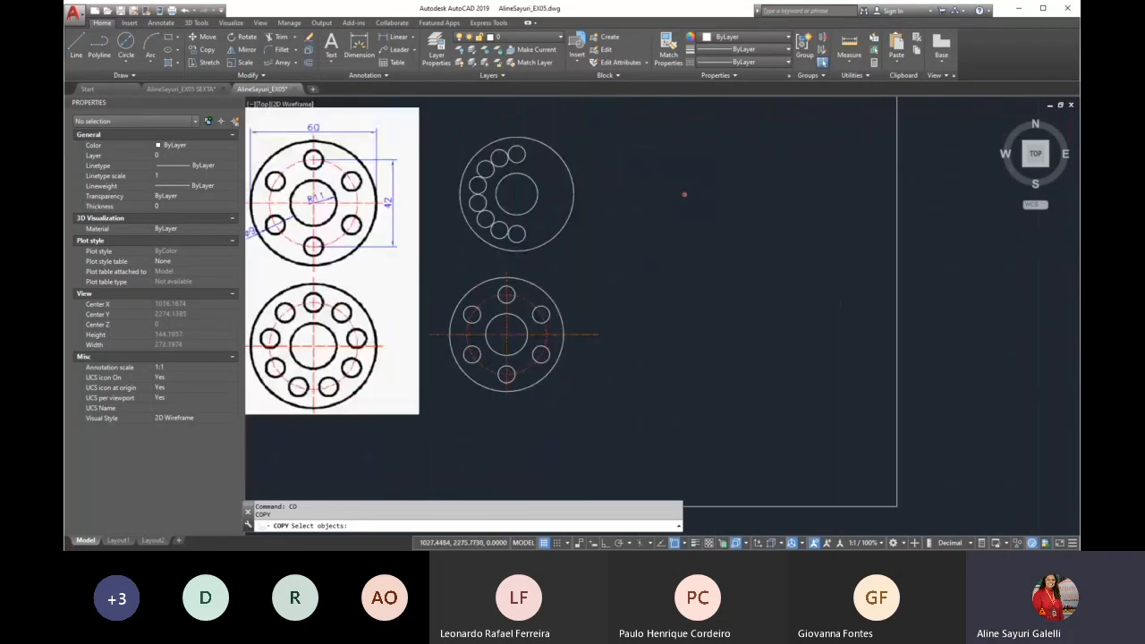
pyautogui.press('Escape')
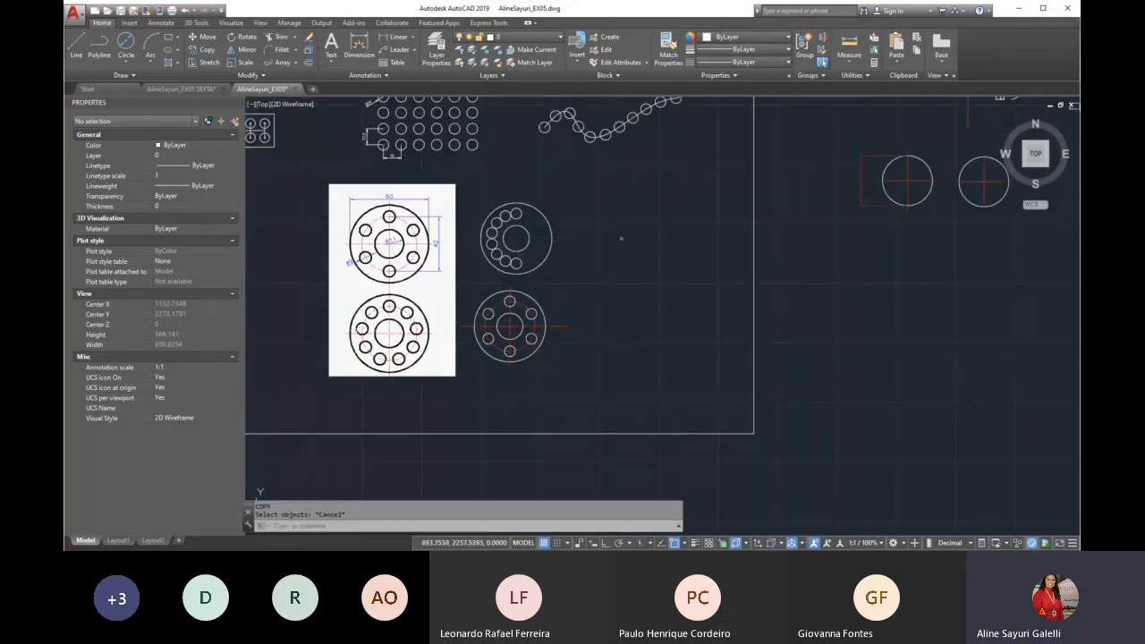
pyautogui.scroll(2, 365, 218)
pyautogui.scroll(2, 444, 264)
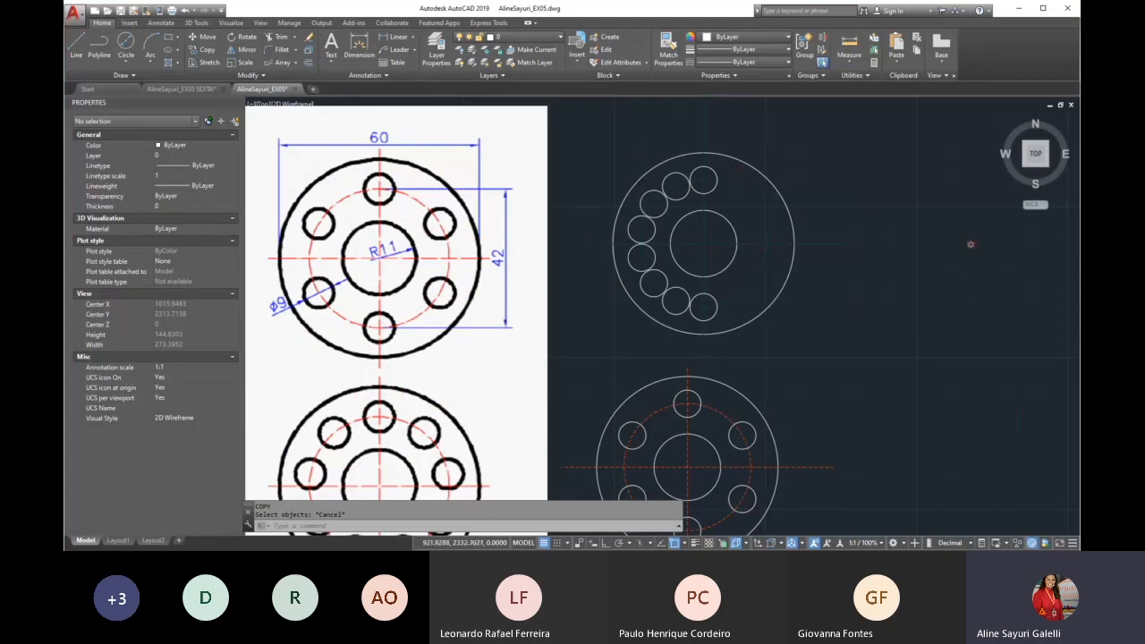
pyautogui.click(126, 62)
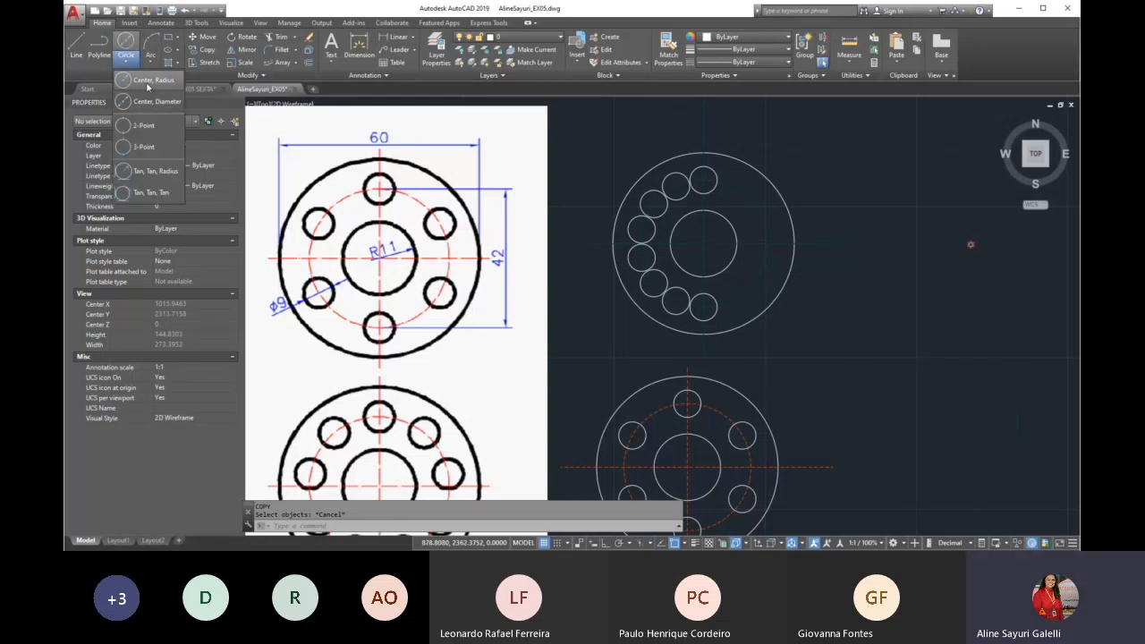
pyautogui.click(148, 82)
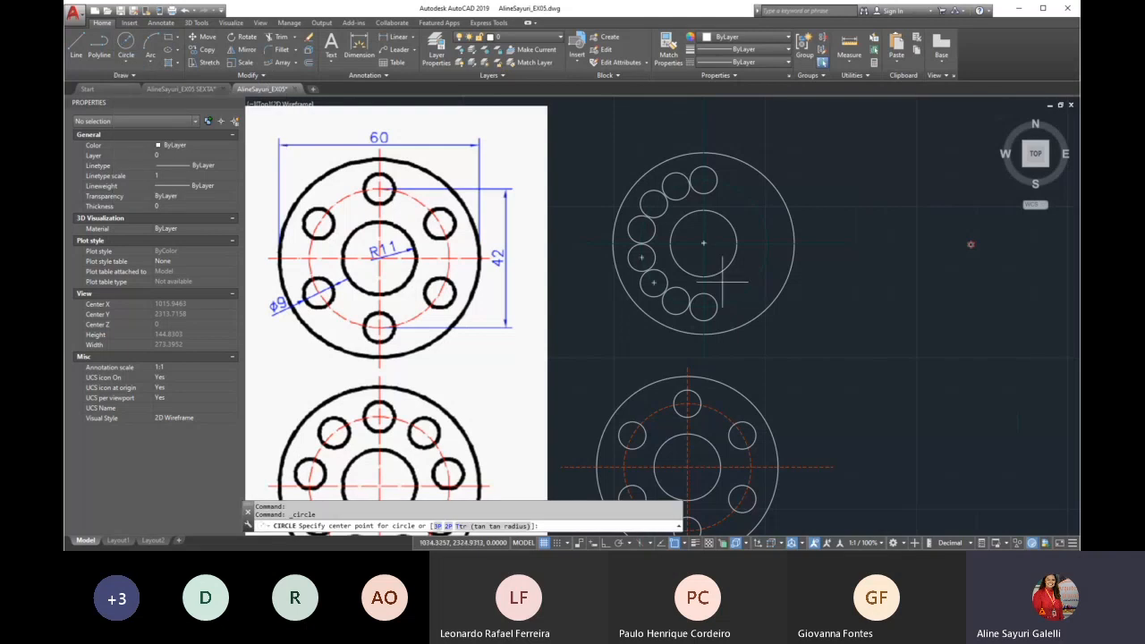
pyautogui.scroll(-2, 855, 280)
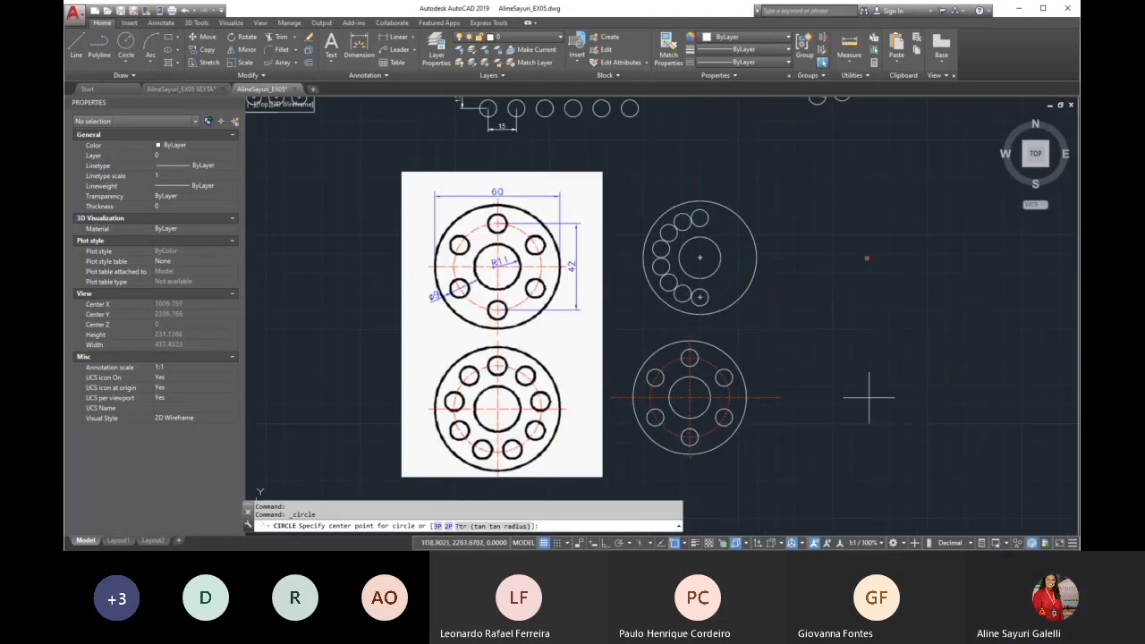
pyautogui.scroll(3, 868, 397)
pyautogui.scroll(-5, 867, 397)
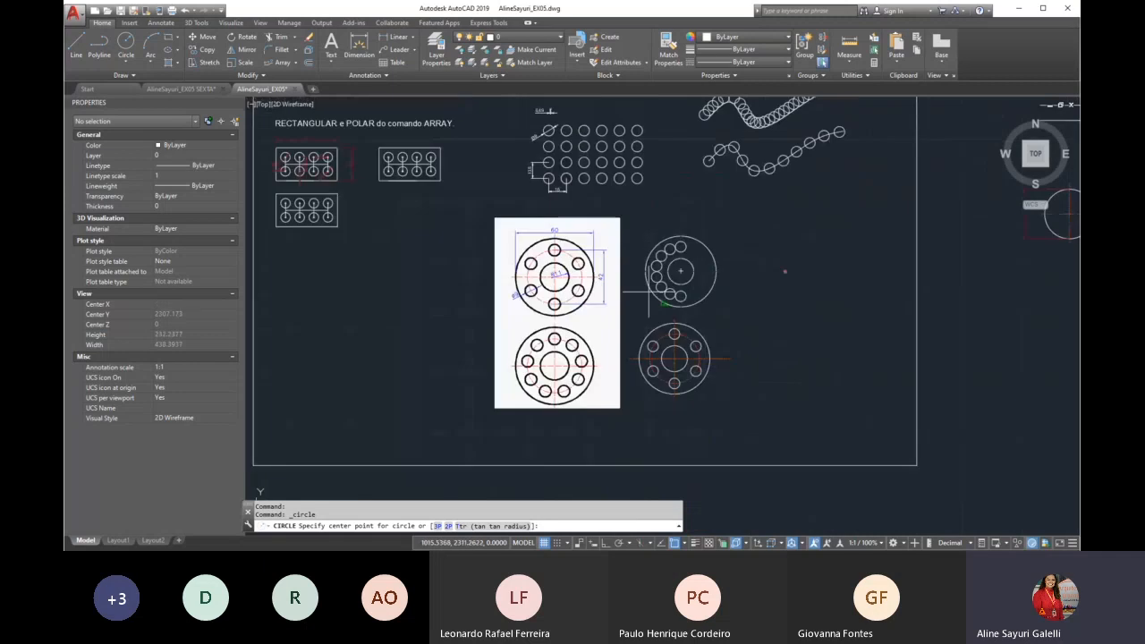
pyautogui.scroll(2, 433, 255)
pyautogui.scroll(2, 428, 282)
pyautogui.click(381, 283)
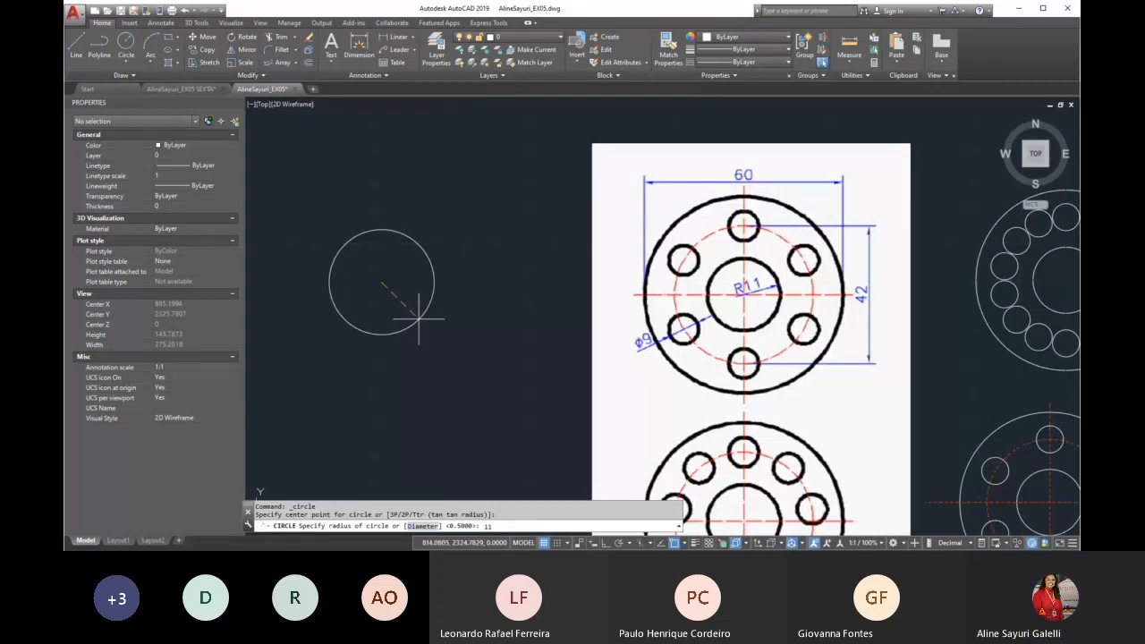
pyautogui.press('Escape')
# Draw a circle of radius 11 by center and radius in the empty area beside the flange reference
pyautogui.click(127, 57)
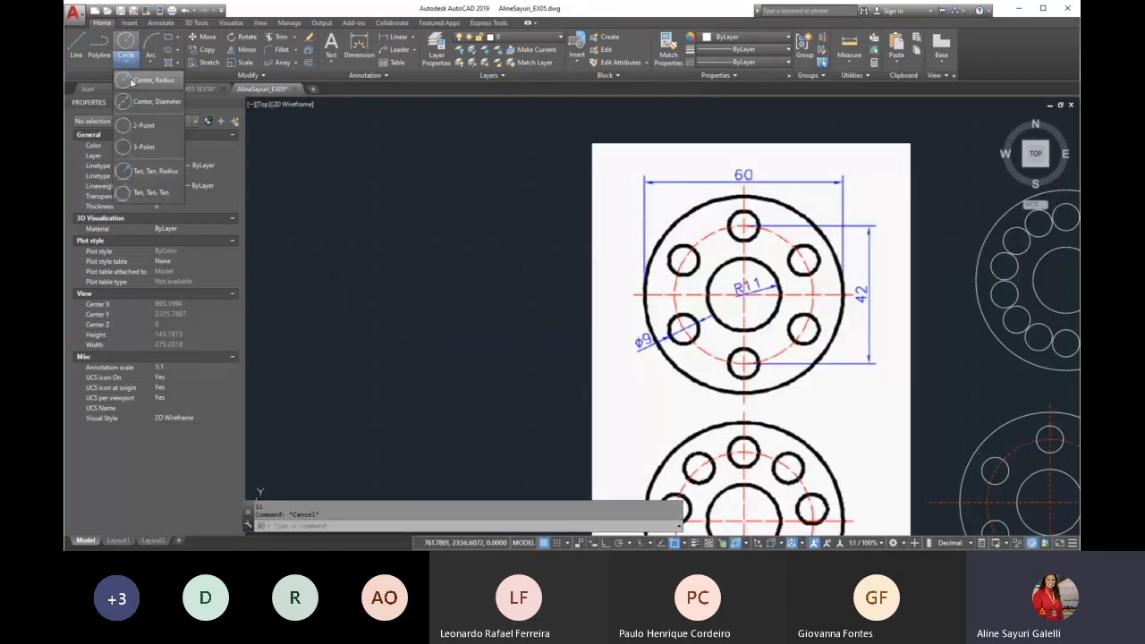
pyautogui.click(143, 79)
pyautogui.click(434, 298)
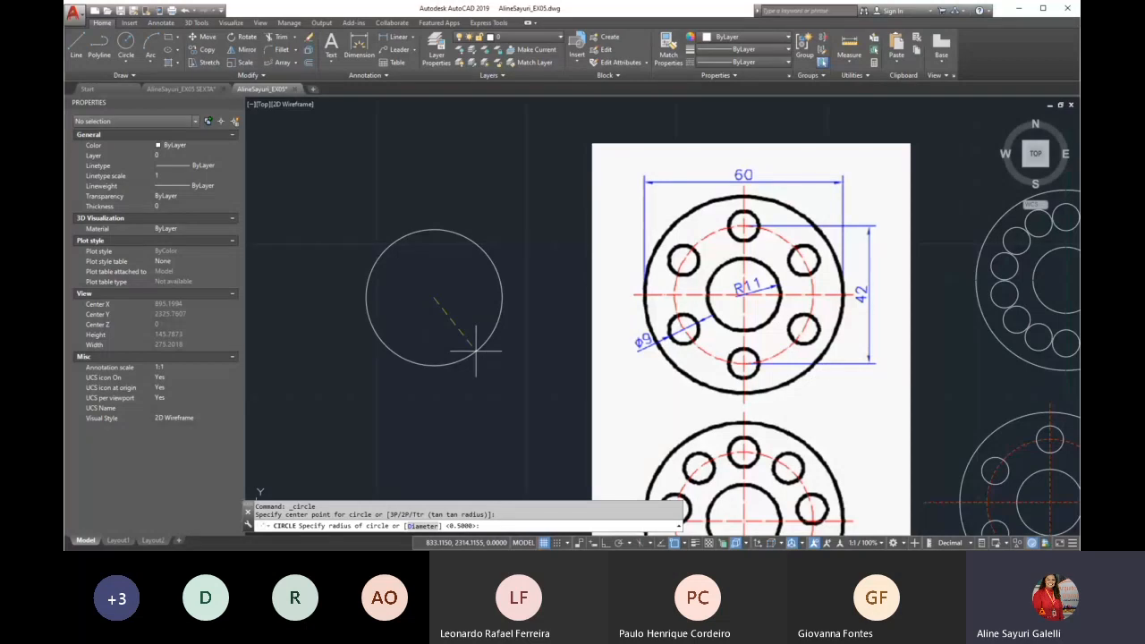
pyautogui.write('11')
pyautogui.press('Return')
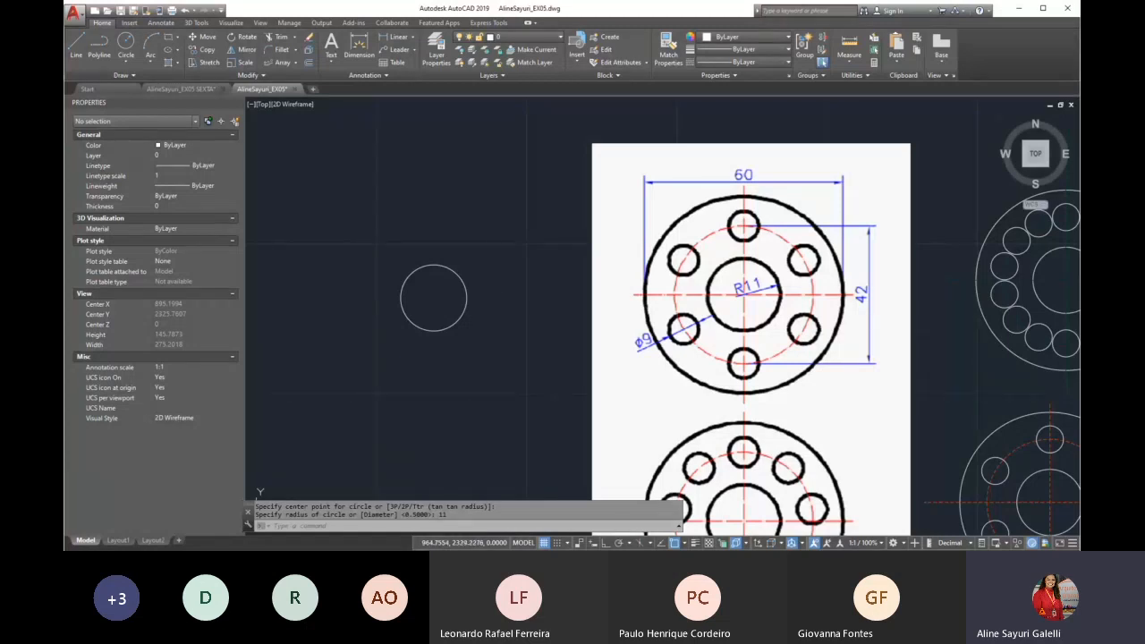
# Draw a concentric circle of diameter 42 around the center of the radius 11 circle
pyautogui.click(126, 61)
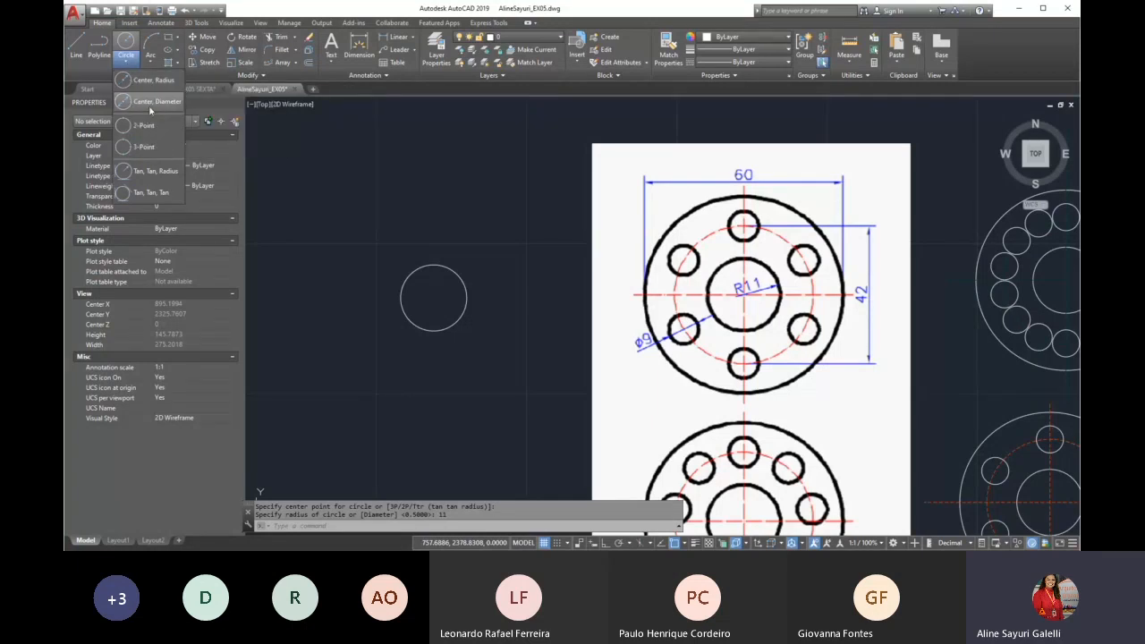
pyautogui.click(150, 104)
pyautogui.click(433, 297)
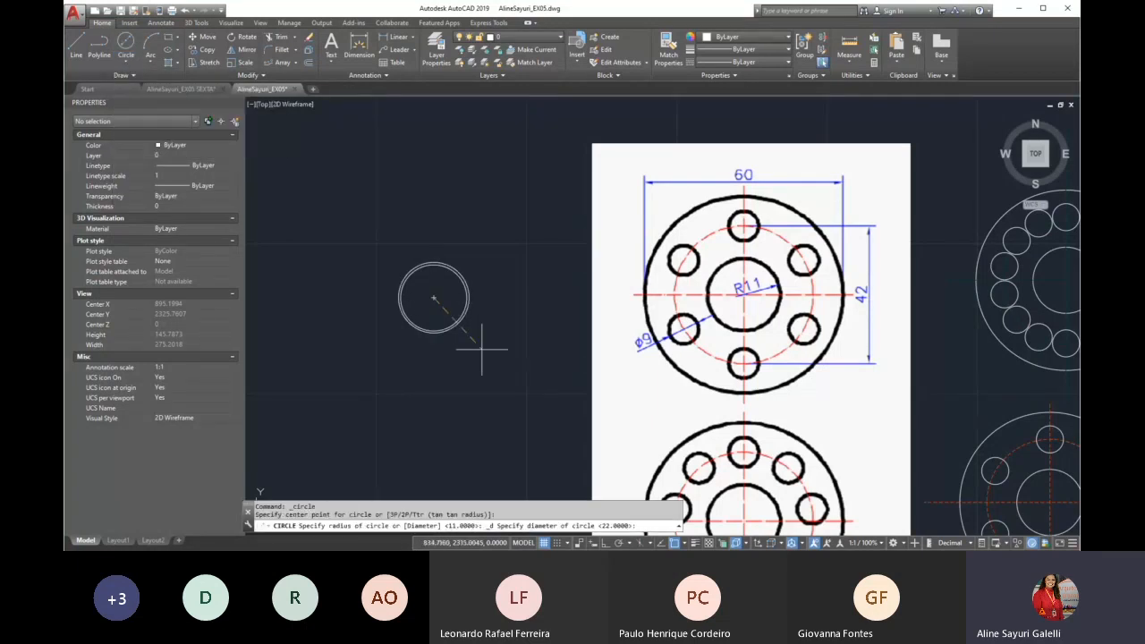
pyautogui.write('42')
pyautogui.press('Return')
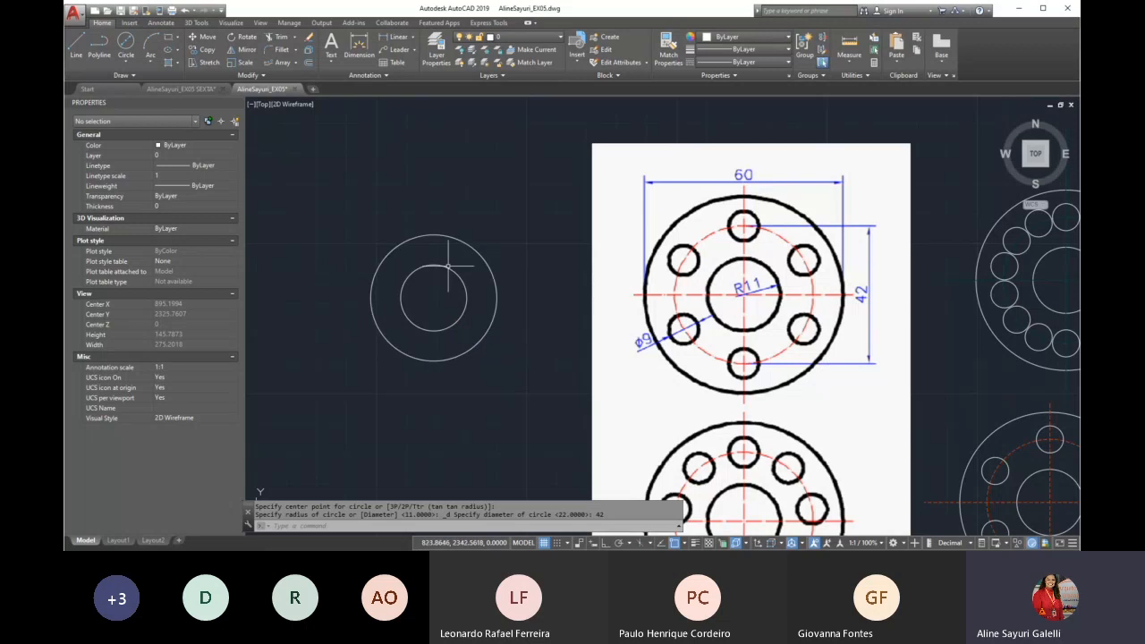
# Draw the flange's outer circle with diameter 60, concentric with the two existing circles
pyautogui.press('Return')
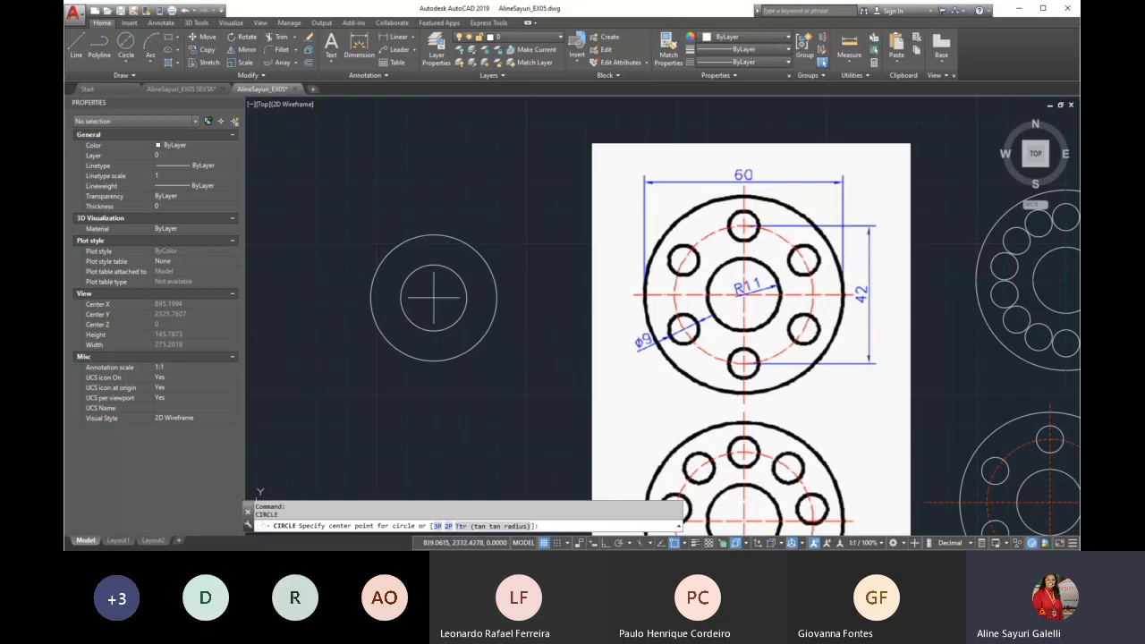
pyautogui.click(125, 56)
pyautogui.click(433, 297)
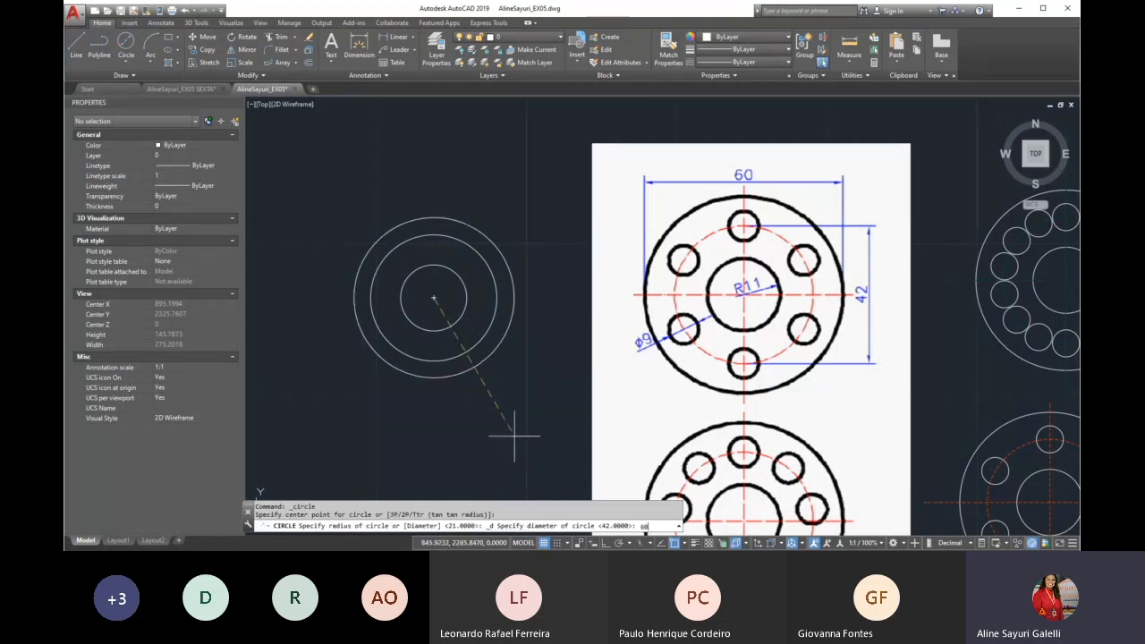
pyautogui.press('Return')
# Match the new 42-diameter circle's properties to the pitch circle of the redrawn flange with the partial ring of holes
pyautogui.scroll(-2, 456, 400)
pyautogui.write('ma')
pyautogui.press('Return')
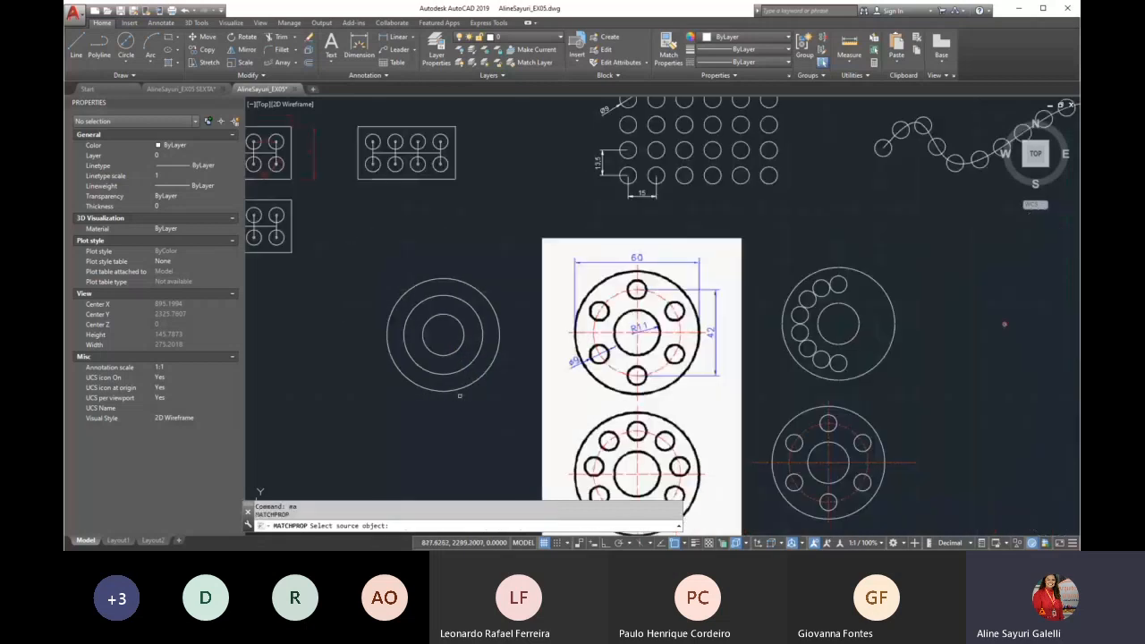
pyautogui.click(866, 298)
pyautogui.scroll(5, 526, 317)
pyautogui.click(399, 295)
pyautogui.click(391, 300)
pyautogui.press('Return')
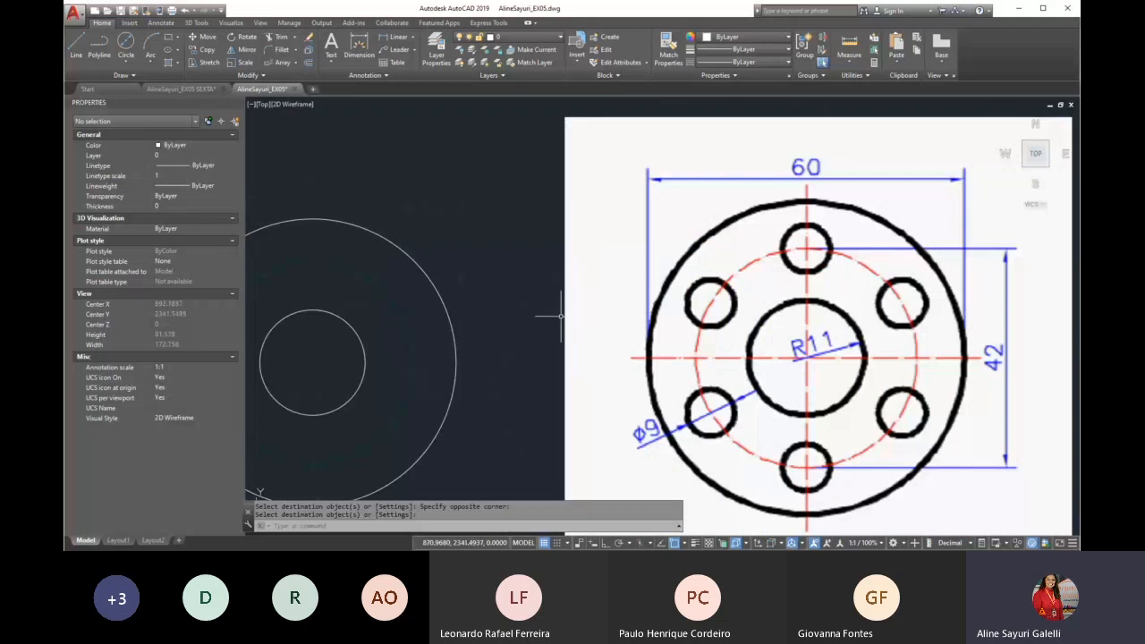
# Draw a vertical line upward from the new flange's center to beyond the outer circle, with Ortho on
pyautogui.moveTo(519, 357); pyautogui.dragTo(788, 211, button='middle')
pyautogui.scroll(-2, 490, 424)
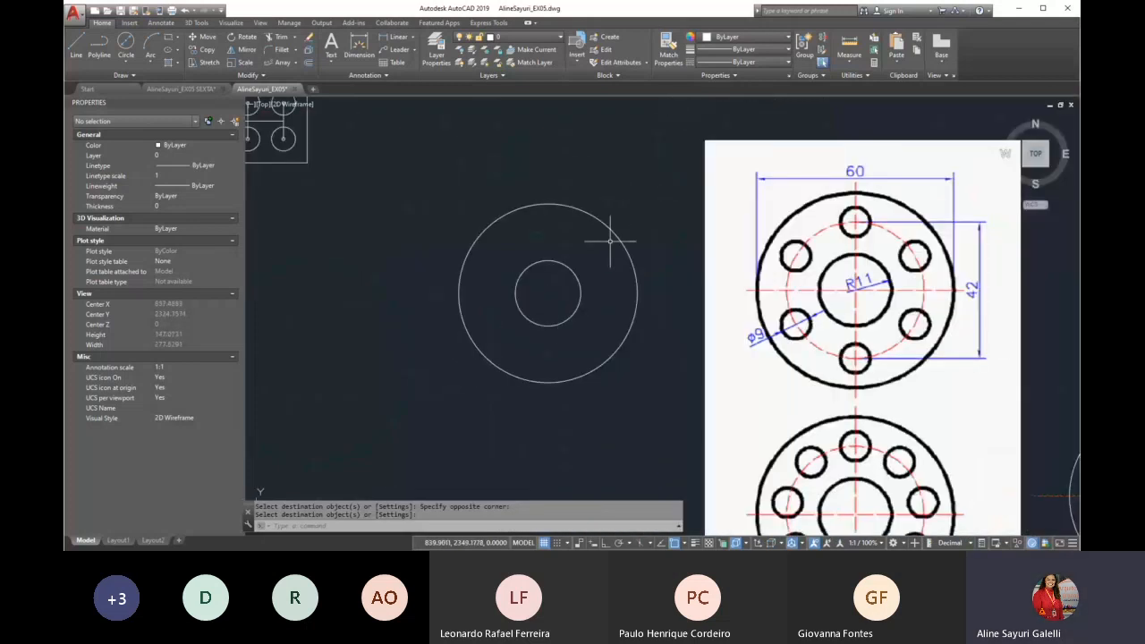
pyautogui.moveTo(549, 195); pyautogui.dragTo(489, 211, button='middle')
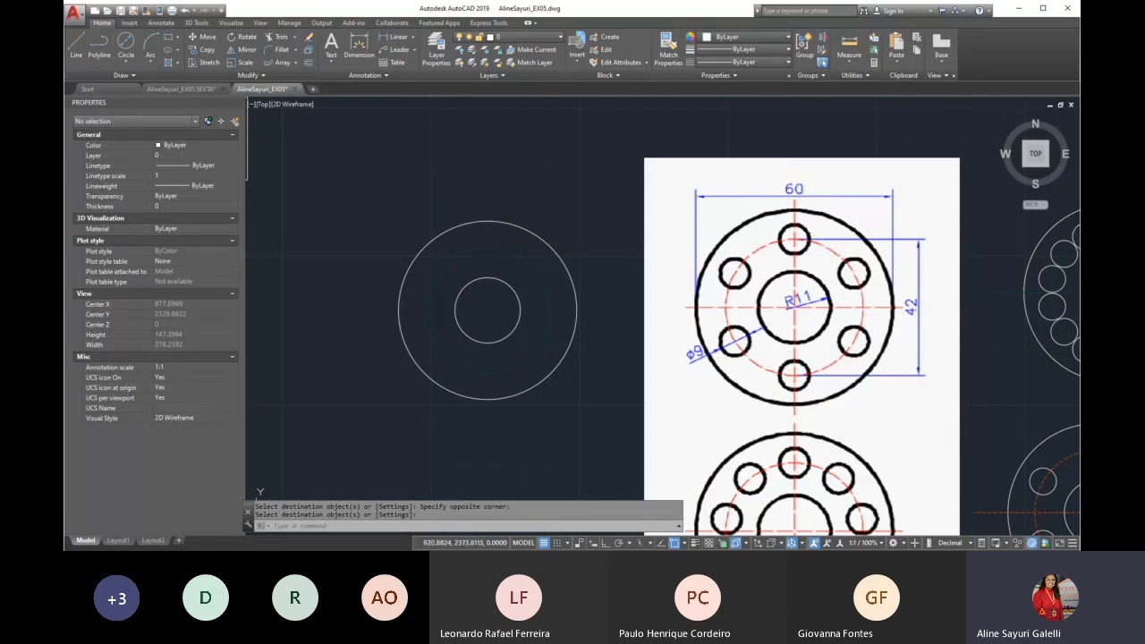
pyautogui.write('l')
pyautogui.press('Return')
pyautogui.click(488, 310)
pyautogui.click(605, 543)
pyautogui.click(487, 118)
pyautogui.press('Return')
# Move the vertical line straight down so it crosses the whole flange as a centerline
pyautogui.write('m')
pyautogui.press('Return')
pyautogui.click(534, 161)
pyautogui.click(462, 182)
pyautogui.press('Return')
pyautogui.click(596, 143)
pyautogui.click(605, 238)
pyautogui.press('Return')
# Draw a horizontal centerline between the outer circle's two side quadrants
pyautogui.press('Return')
pyautogui.write('l')
pyautogui.press('Return')
pyautogui.click(398, 311)
pyautogui.click(577, 310)
# Match the properties of the flange's vertical and horizontal centerlines to the 42-diameter pitch circle
pyautogui.press('Return')
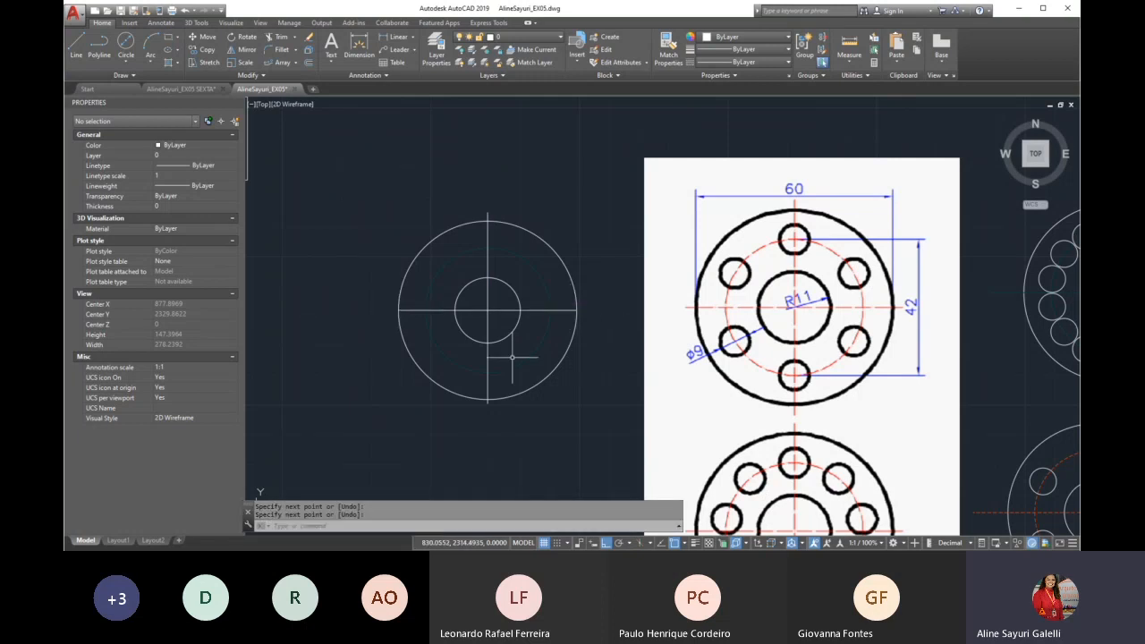
pyautogui.write('ma')
pyautogui.press('Return')
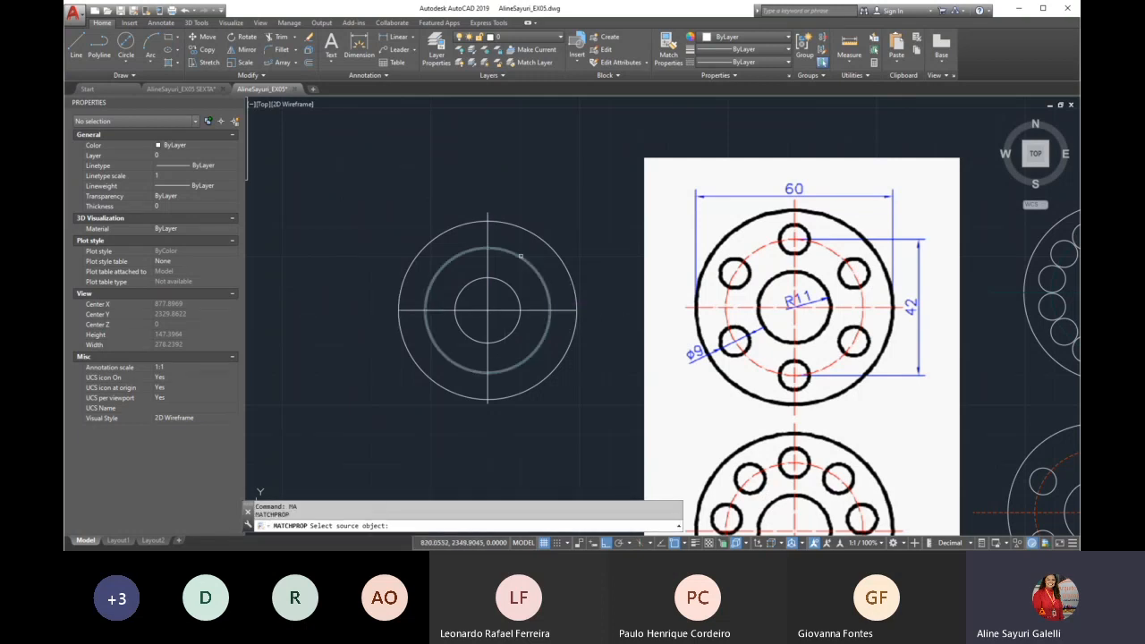
pyautogui.click(519, 255)
pyautogui.click(515, 239)
pyautogui.click(481, 260)
pyautogui.click(554, 301)
pyautogui.click(537, 328)
pyautogui.press('Return')
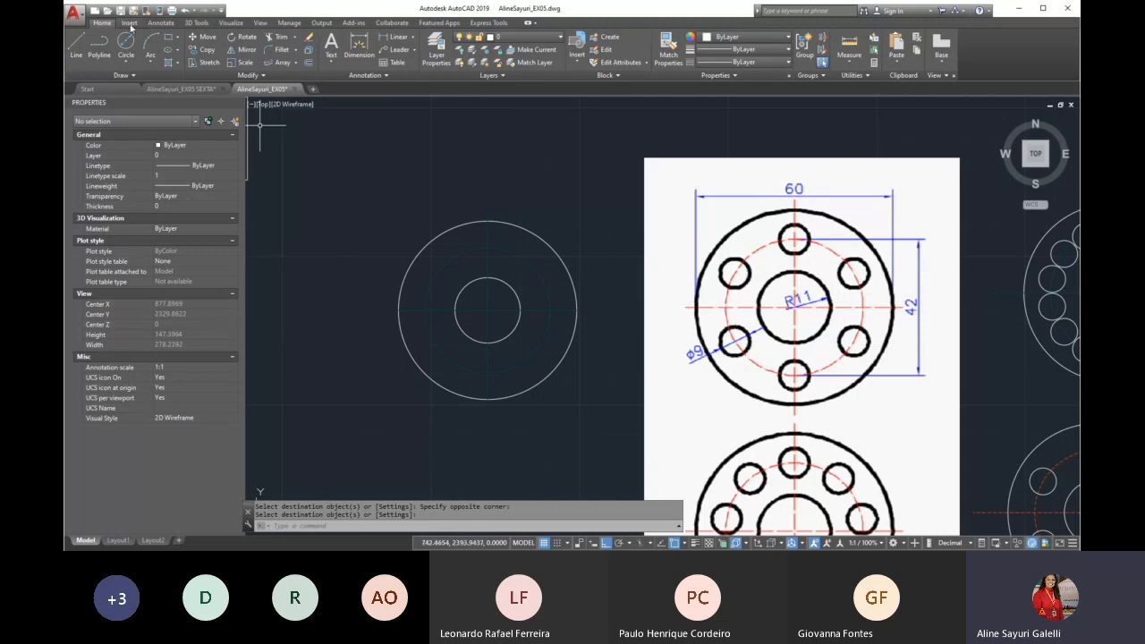
# Draw a circle of diameter 9 centered on the upper quadrant of the pitch circle
pyautogui.click(120, 63)
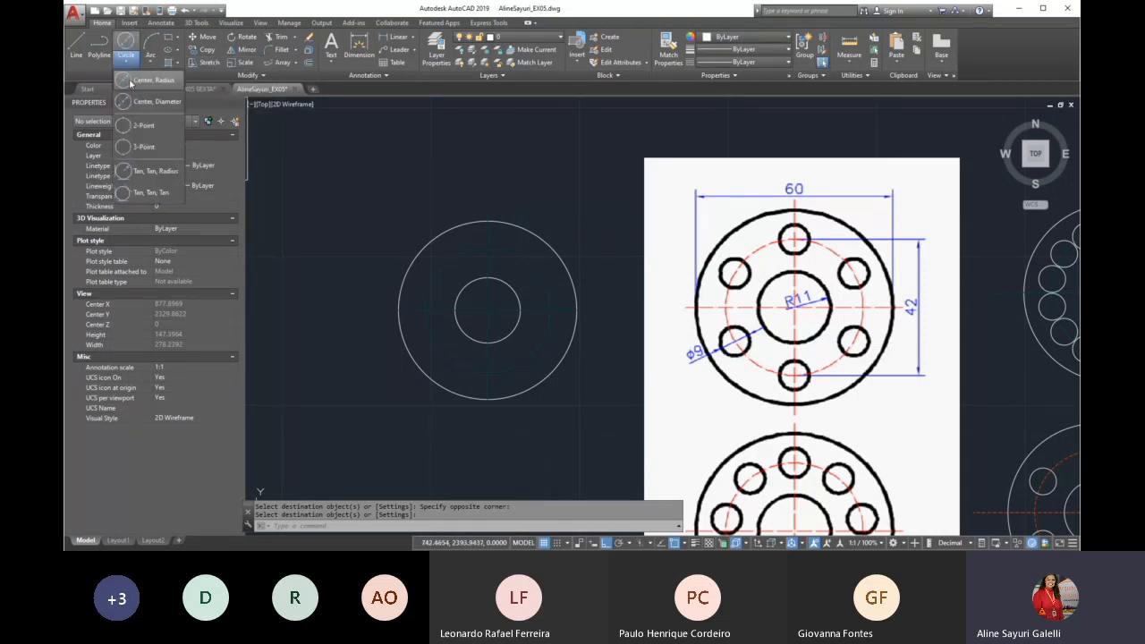
pyautogui.click(136, 112)
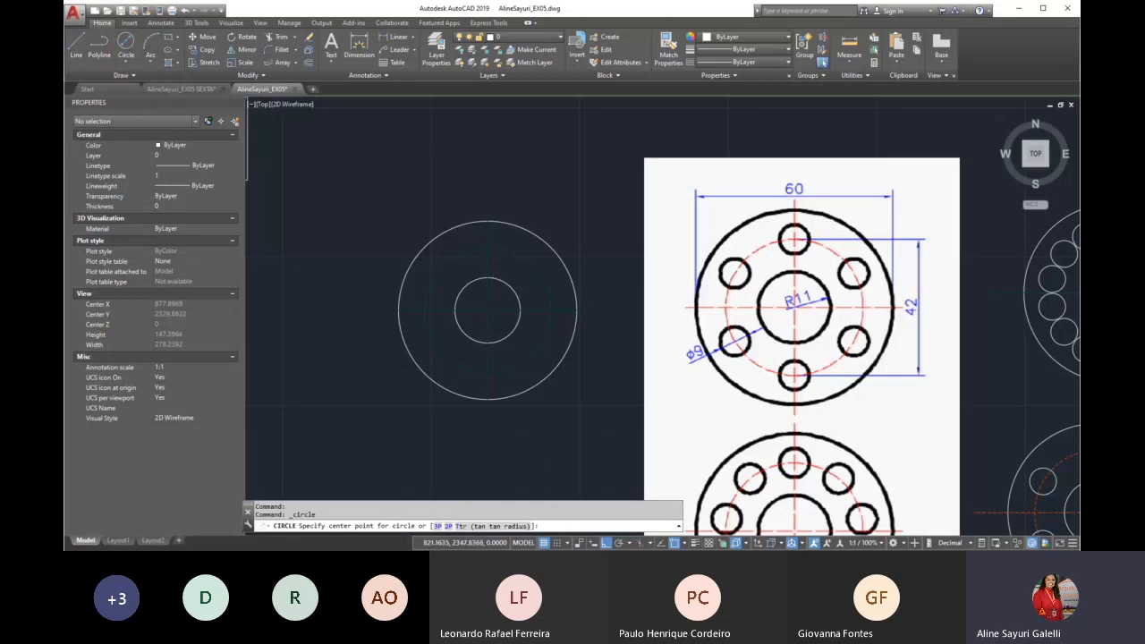
pyautogui.scroll(2, 493, 262)
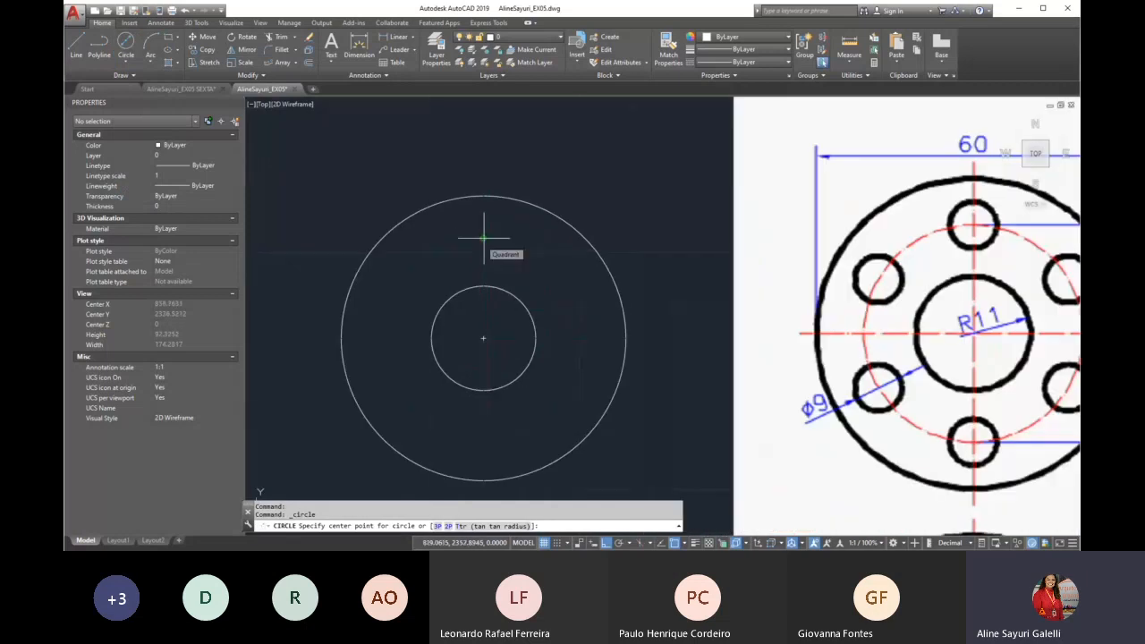
pyautogui.click(484, 238)
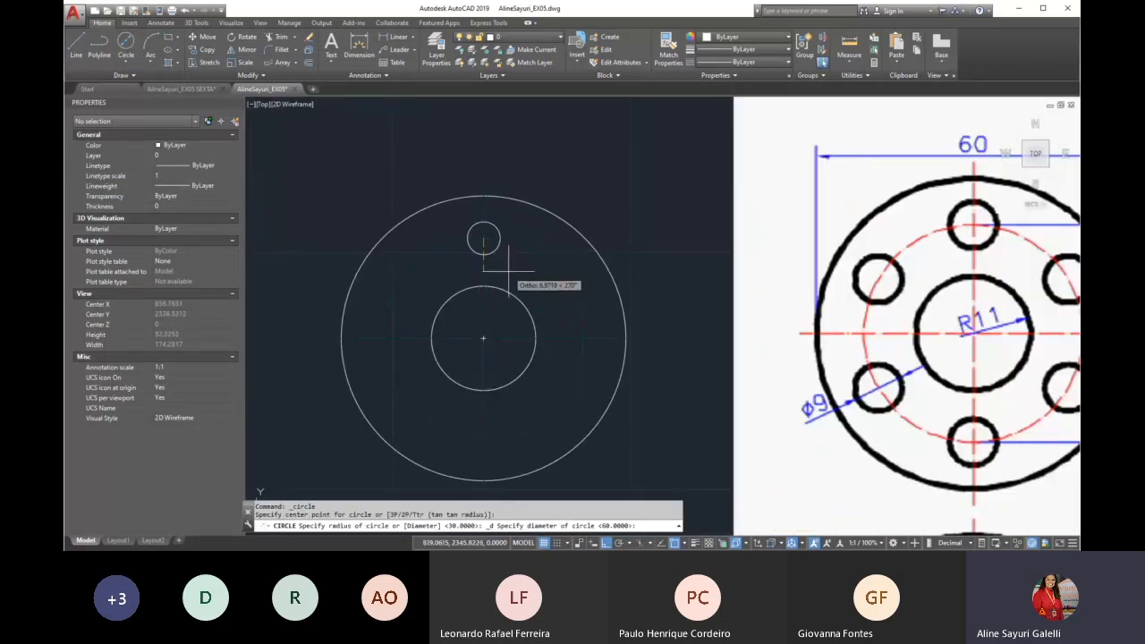
pyautogui.write('9')
pyautogui.press('Return')
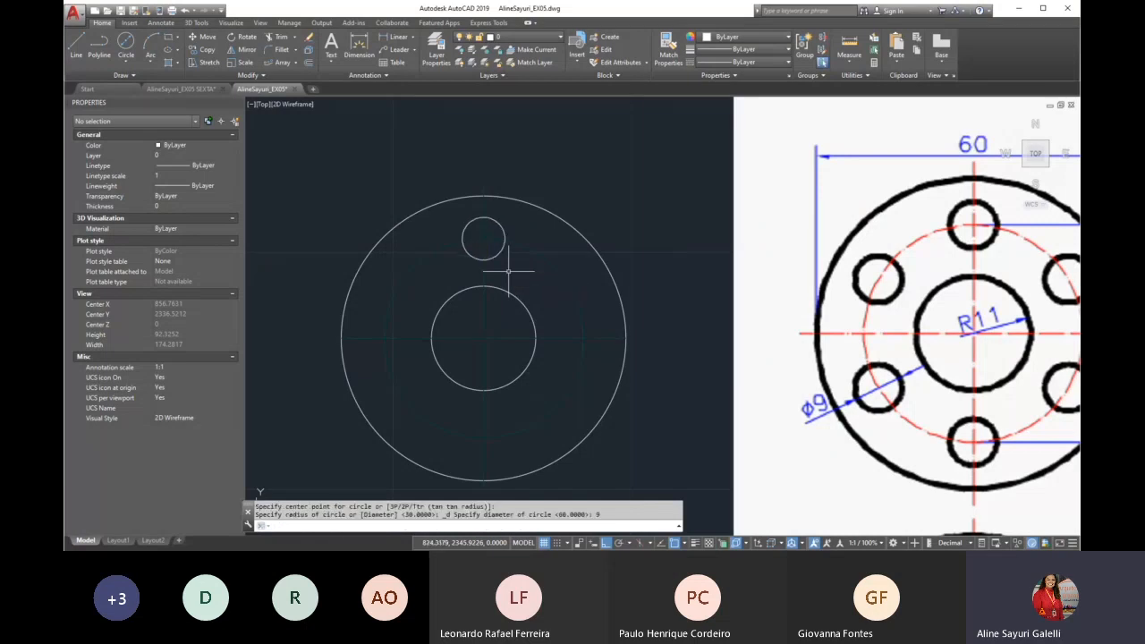
# Create a polar array of the 9-diameter hole around the flange's center
pyautogui.click(294, 63)
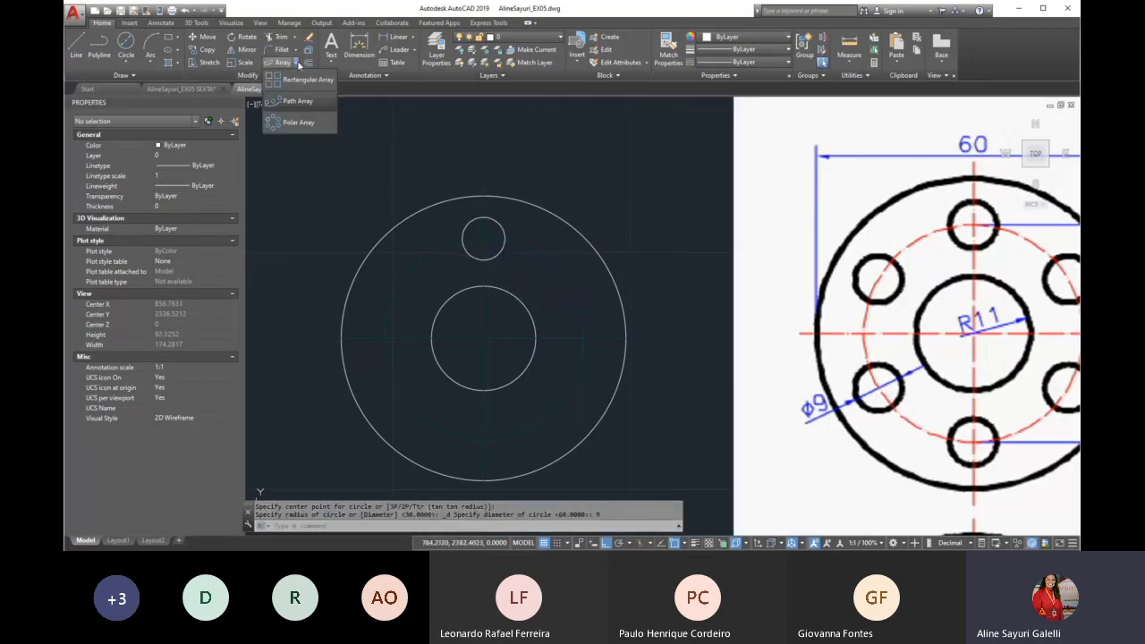
pyautogui.click(297, 122)
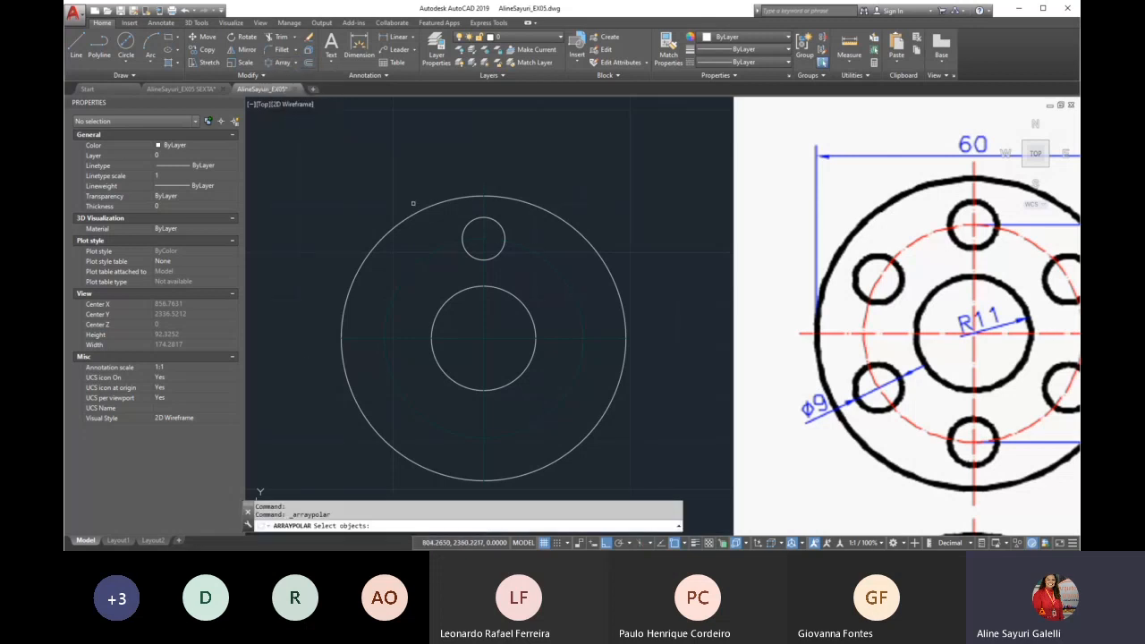
pyautogui.scroll(-1, 416, 212)
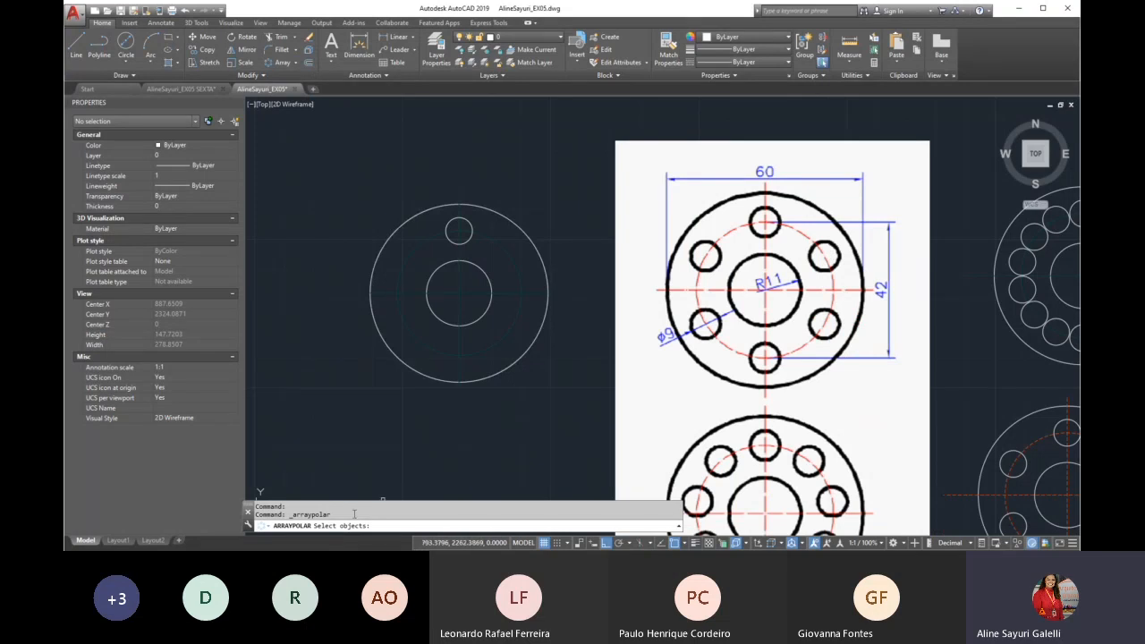
pyautogui.click(468, 242)
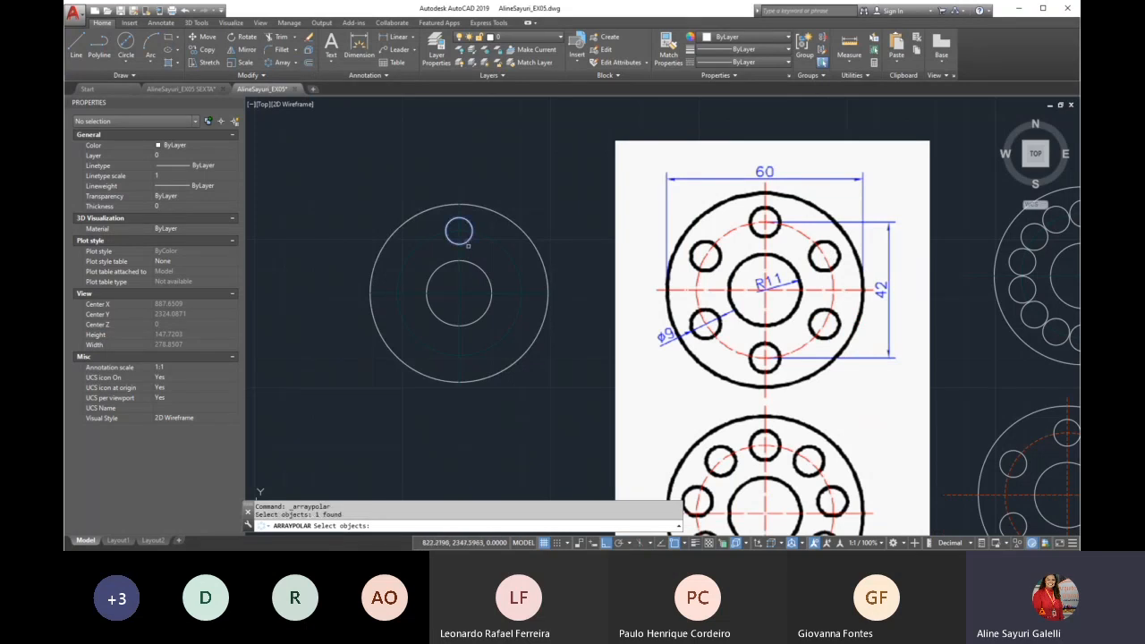
pyautogui.press('Return')
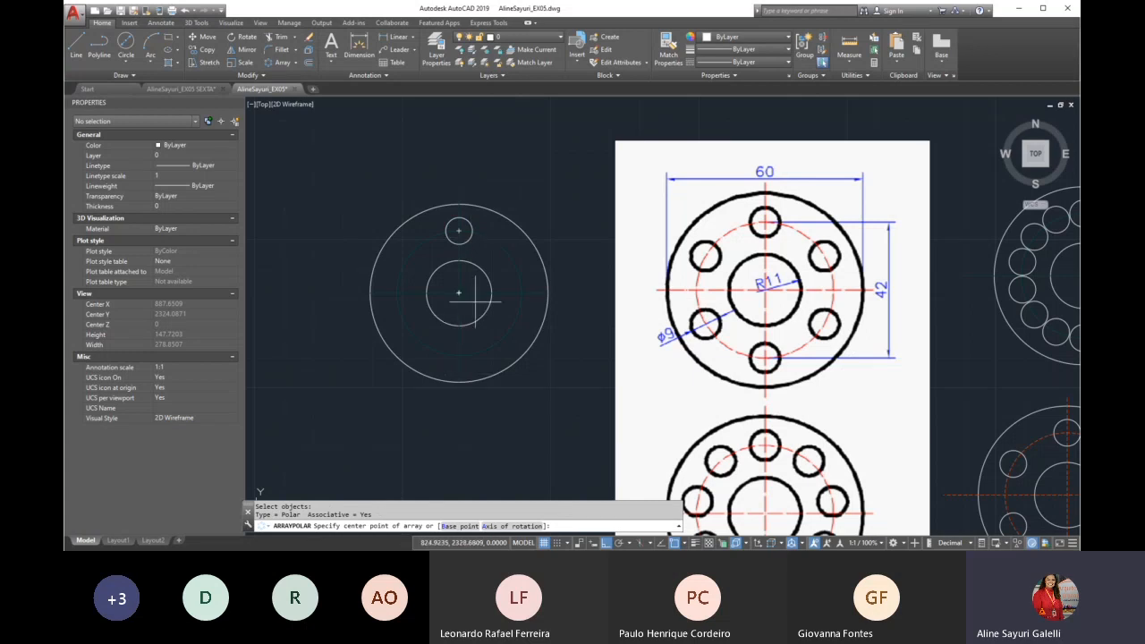
pyautogui.scroll(6, 458, 293)
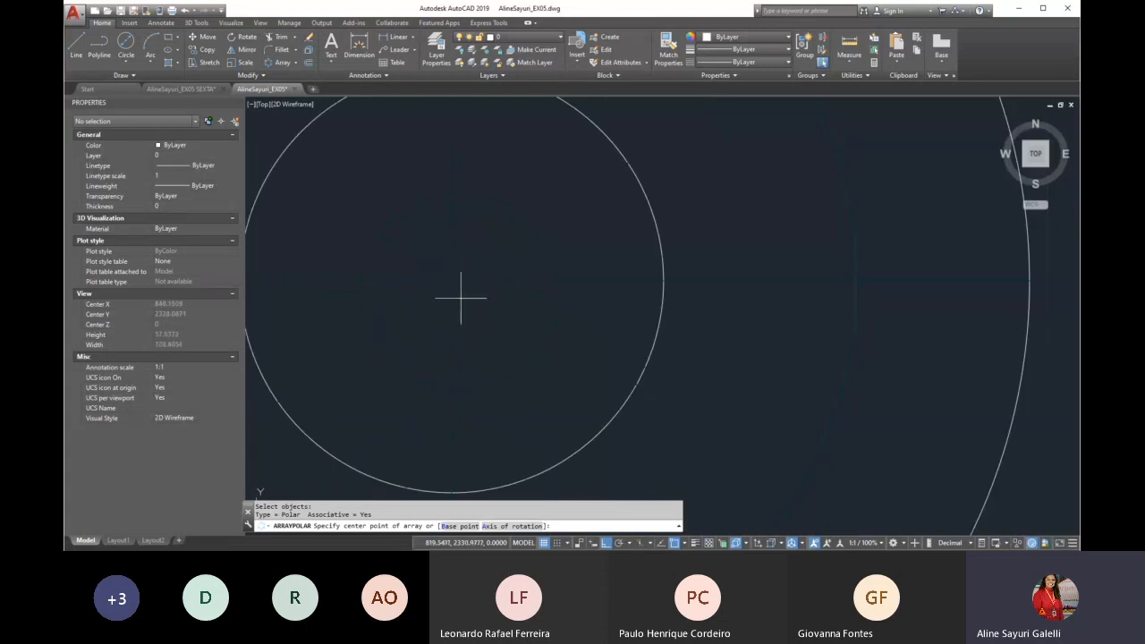
pyautogui.click(452, 280)
pyautogui.scroll(-7, 501, 339)
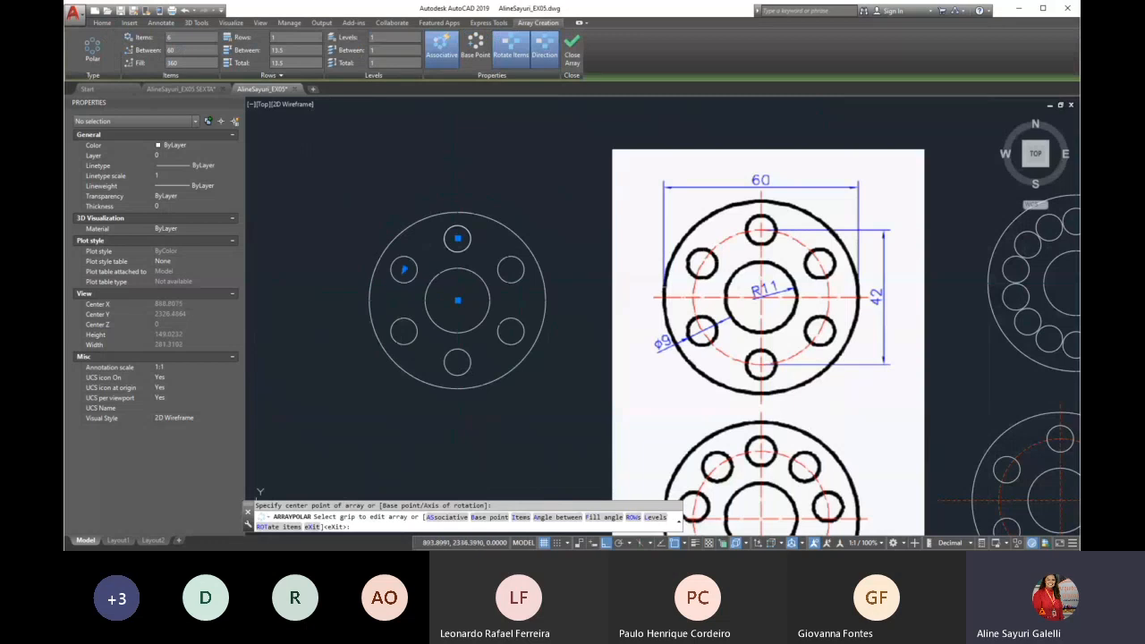
# Set the polar array to 10 items with a fill angle of 180 degrees
pyautogui.scroll(-2, 421, 226)
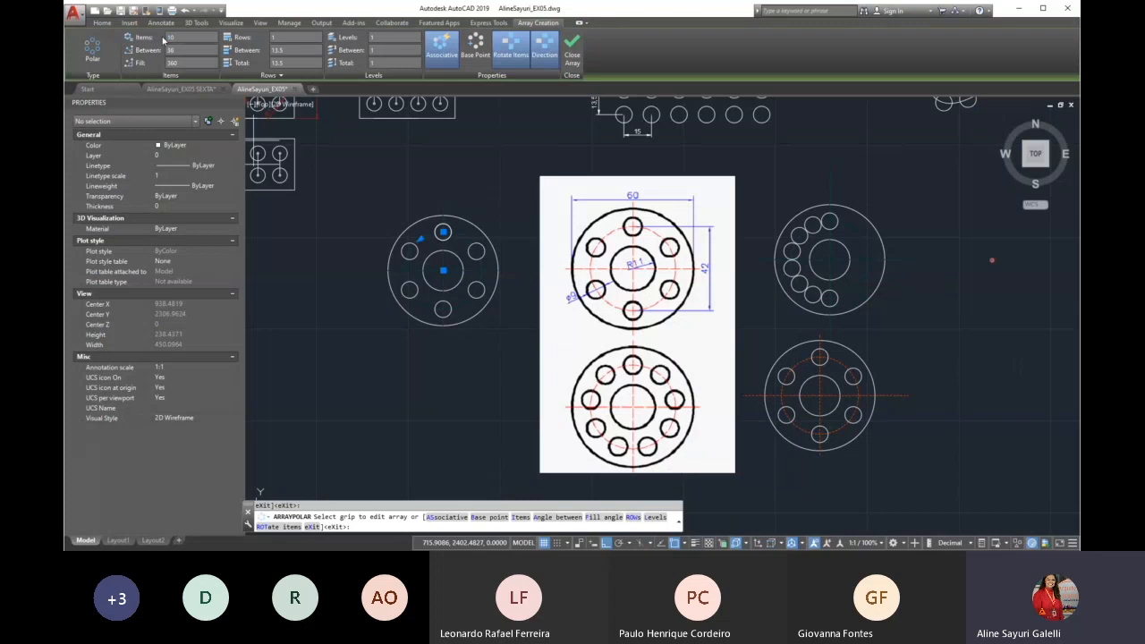
pyautogui.click(182, 37)
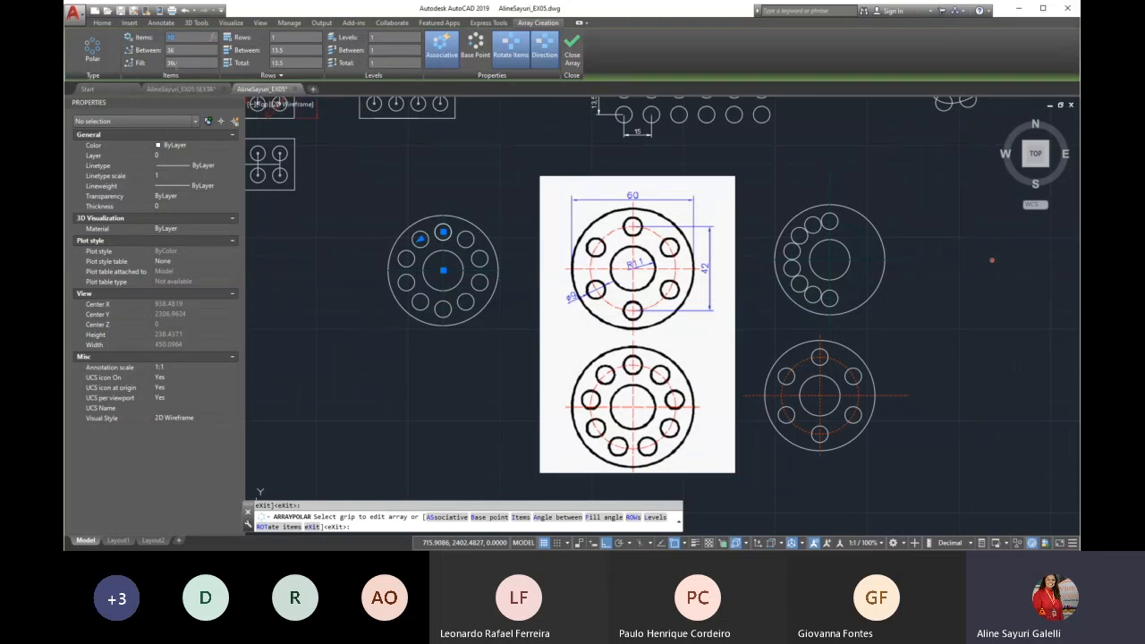
pyautogui.moveTo(176, 64); pyautogui.dragTo(162, 70)
pyautogui.write('180')
pyautogui.press('Return')
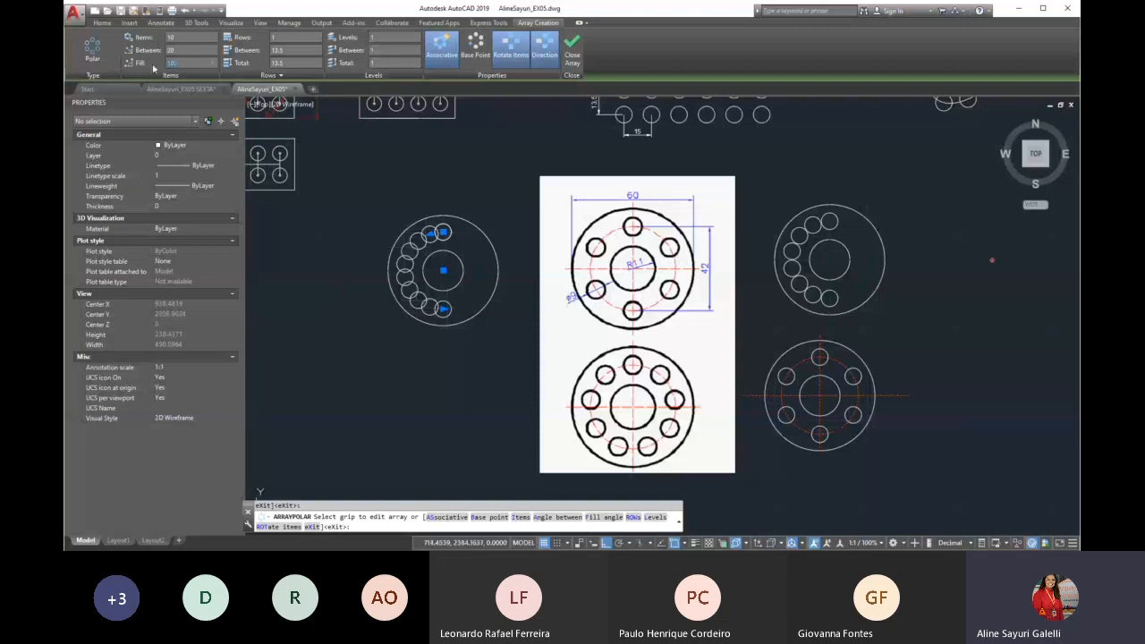
# Set the polar array's fill angle to 90 degrees and finish the array
pyautogui.write('90')
pyautogui.press('Return')
pyautogui.press('Return')
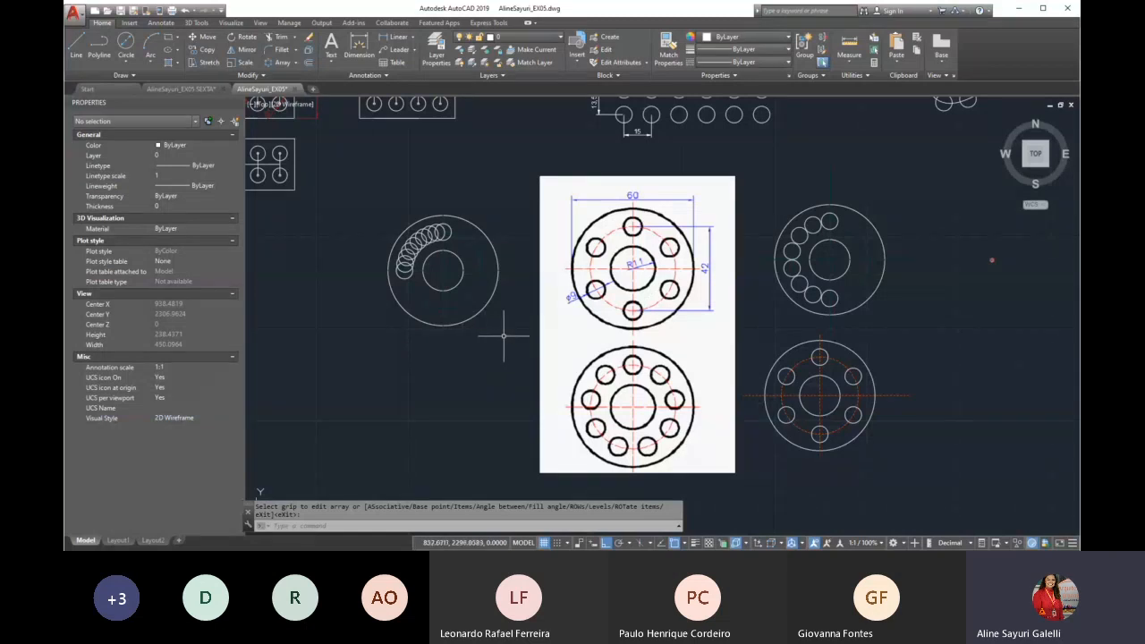
# Examine the round table with surrounding chairs outside the exercise frame as another polar array example
pyautogui.scroll(-2, 484, 335)
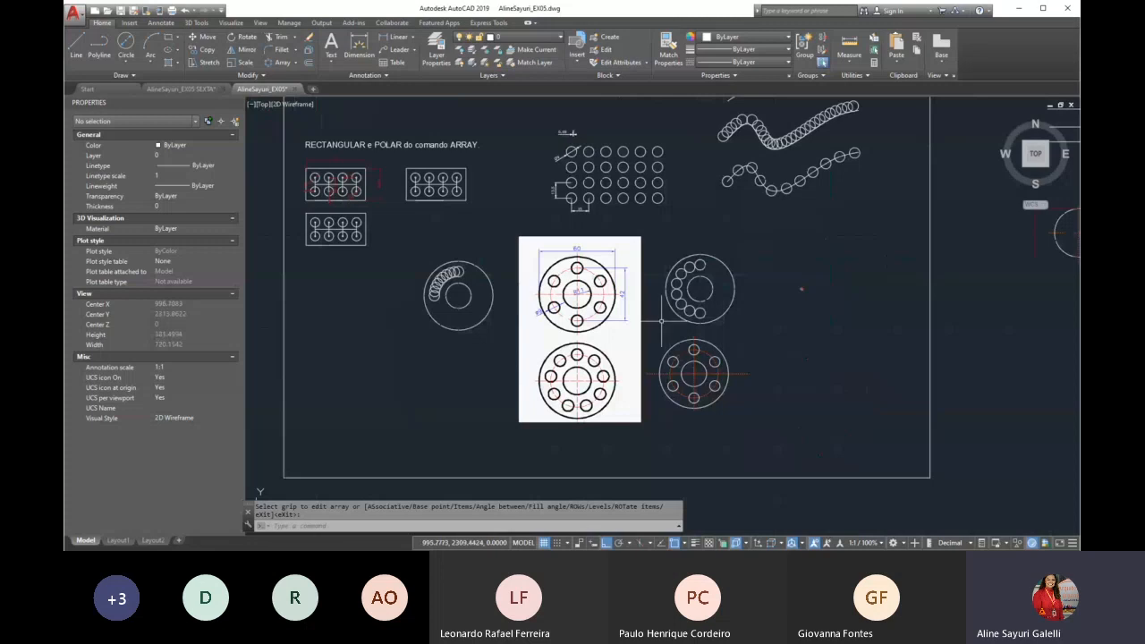
pyautogui.scroll(-1, 490, 360)
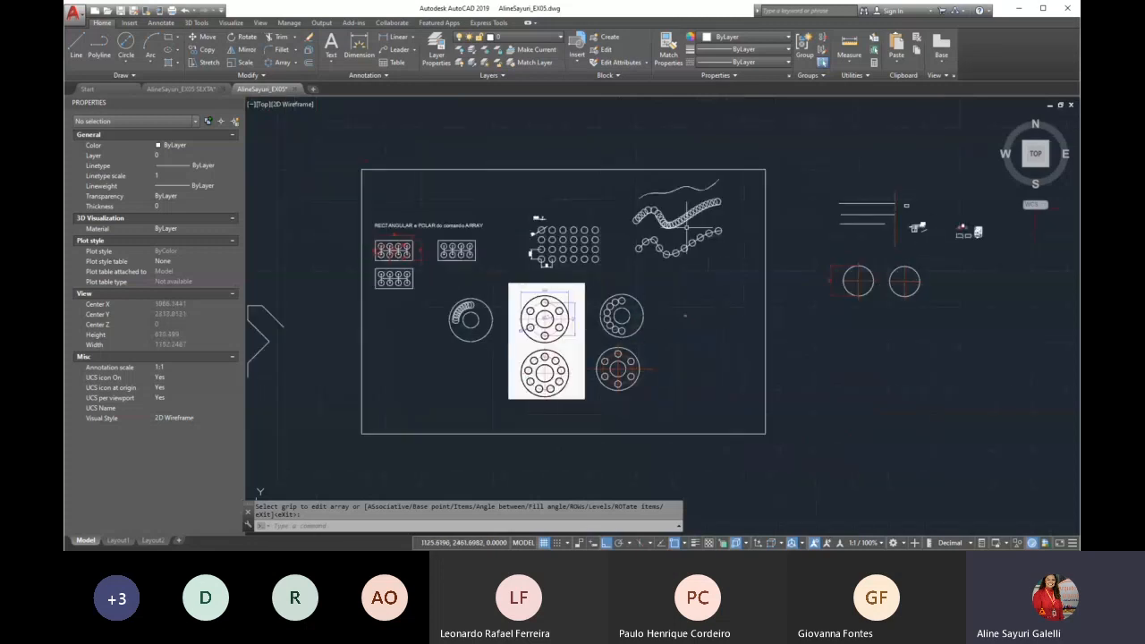
pyautogui.scroll(2, 702, 320)
pyautogui.scroll(6, 706, 312)
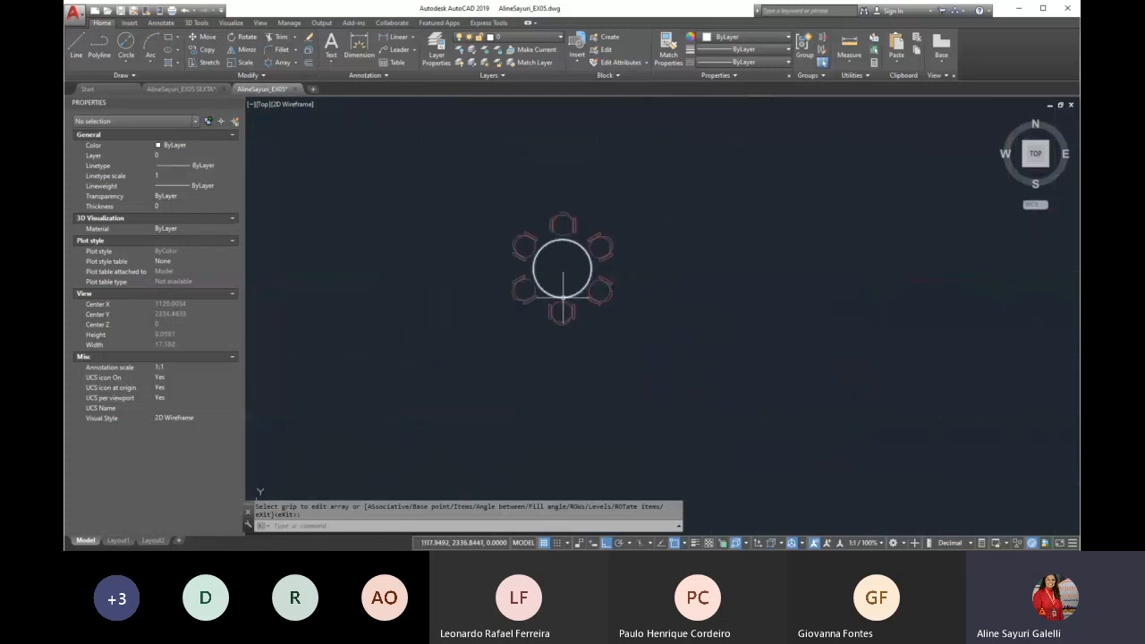
pyautogui.scroll(3, 565, 240)
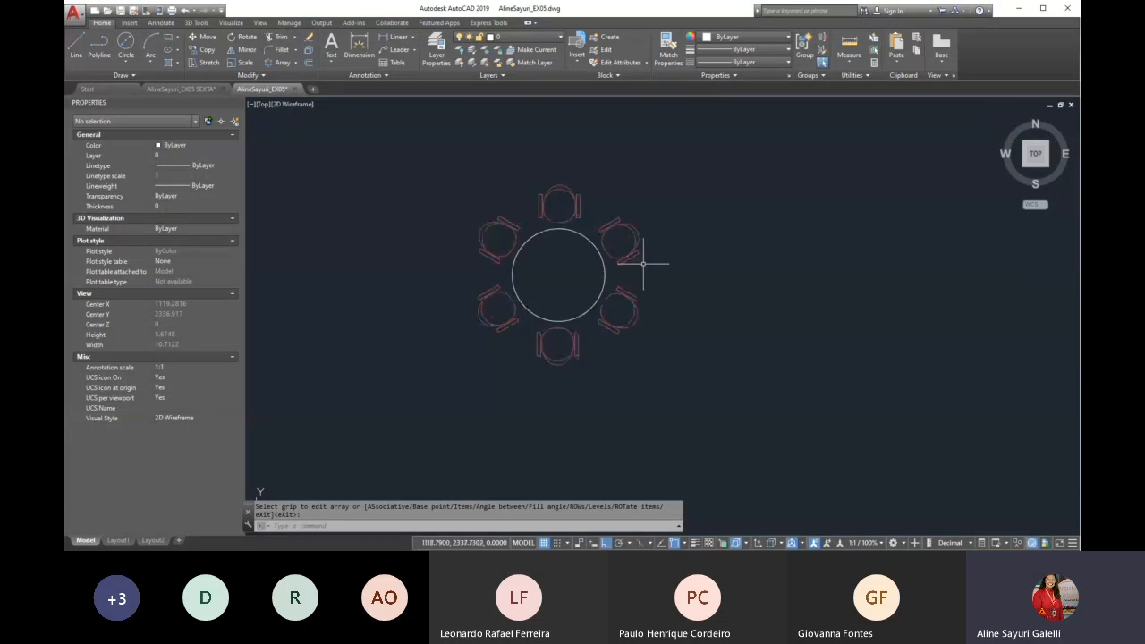
pyautogui.scroll(2, 508, 225)
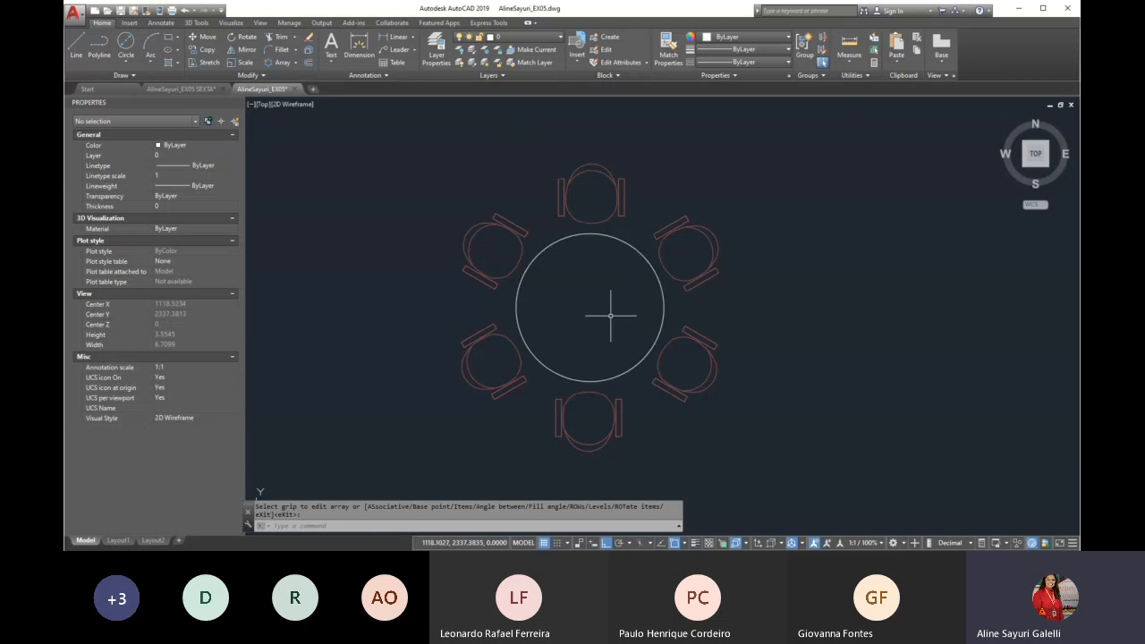
pyautogui.scroll(-4, 563, 240)
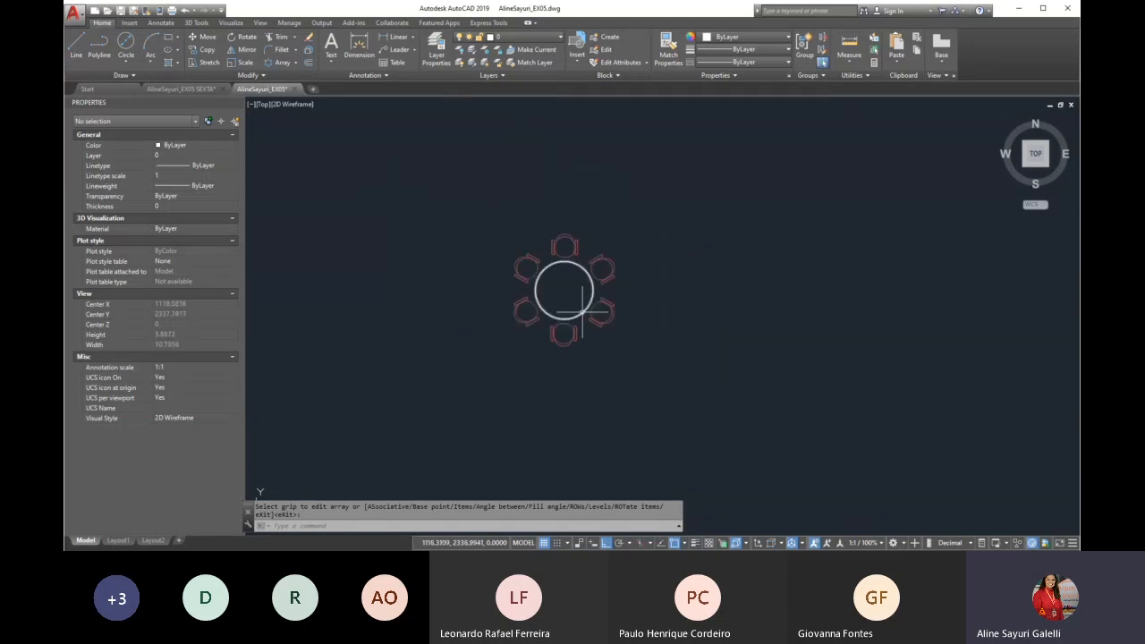
pyautogui.scroll(-10, 595, 315)
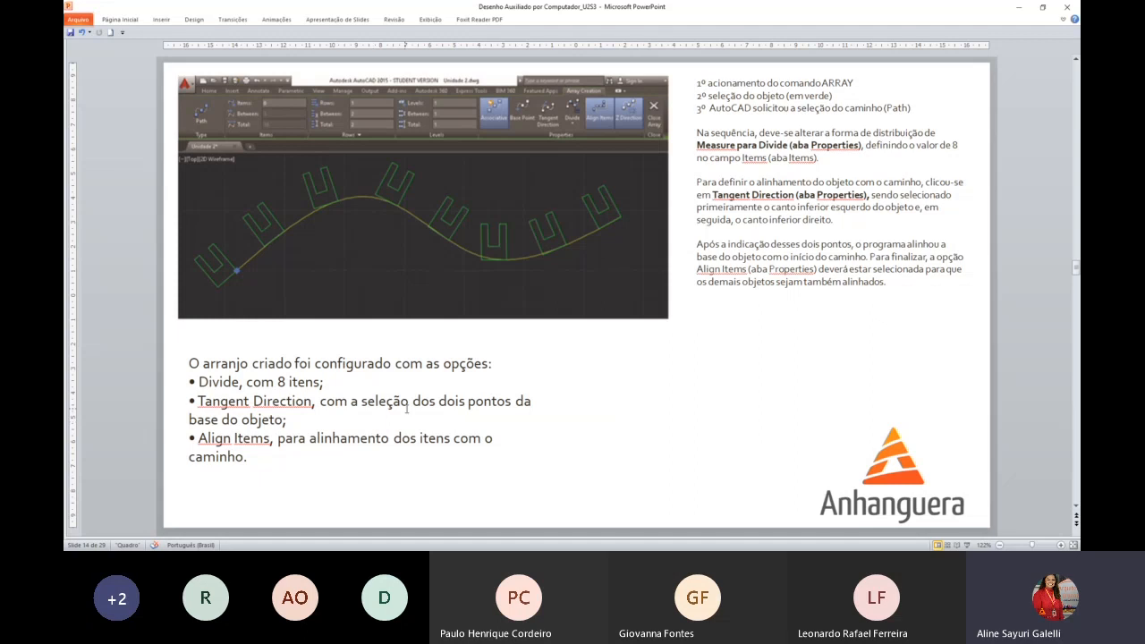
# Review the PowerPoint slides from the path array example through the polar array options to the EXTEND command
pyautogui.scroll(-1, 407, 409)
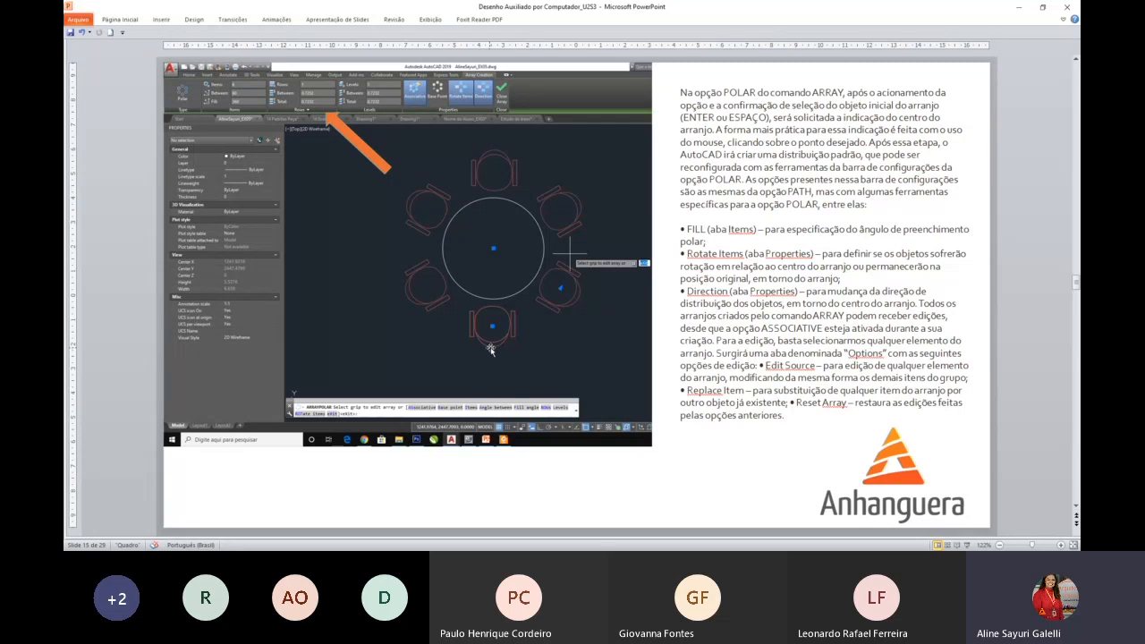
pyautogui.scroll(-1, 490, 349)
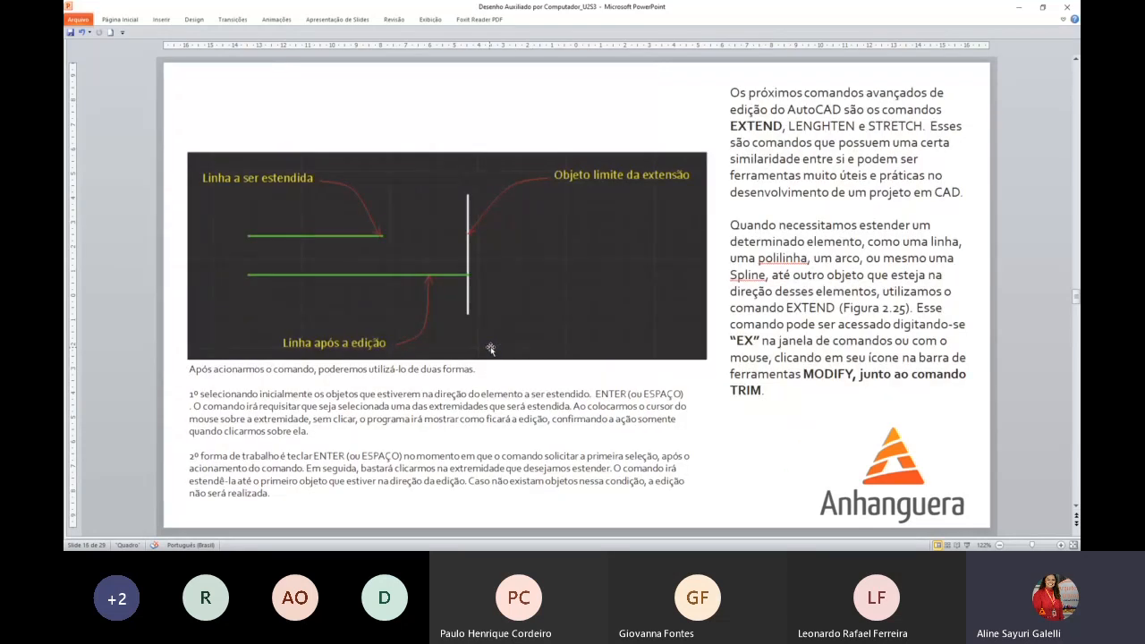
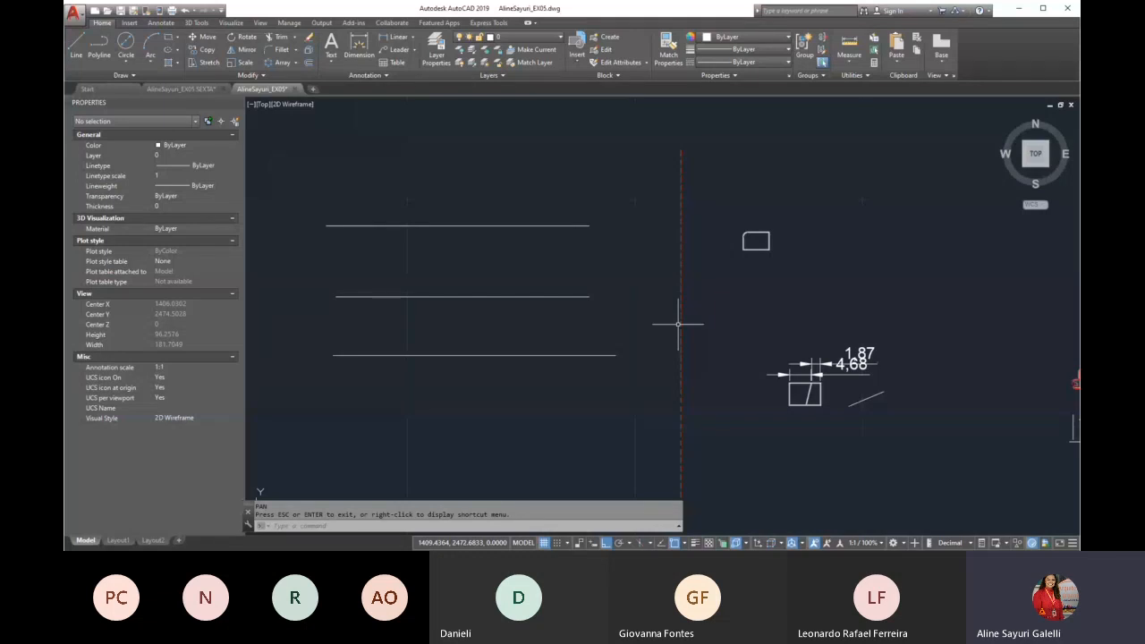
# Extend the three horizontal lines to the red dashed vertical line, using that line as the boundary edge
pyautogui.click(263, 77)
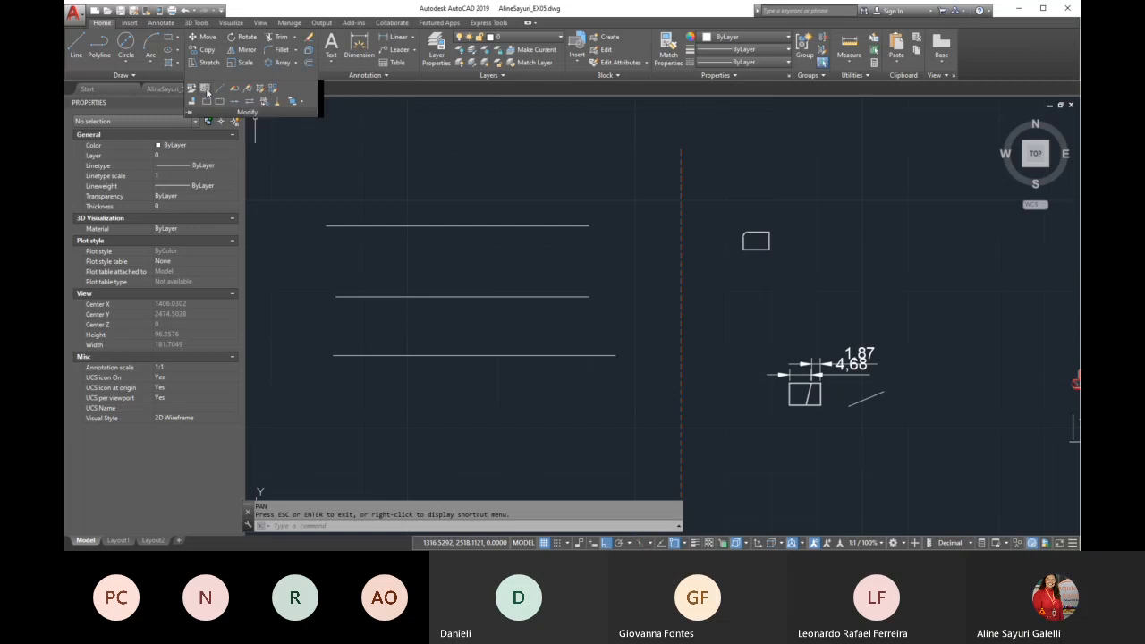
pyautogui.press('Escape')
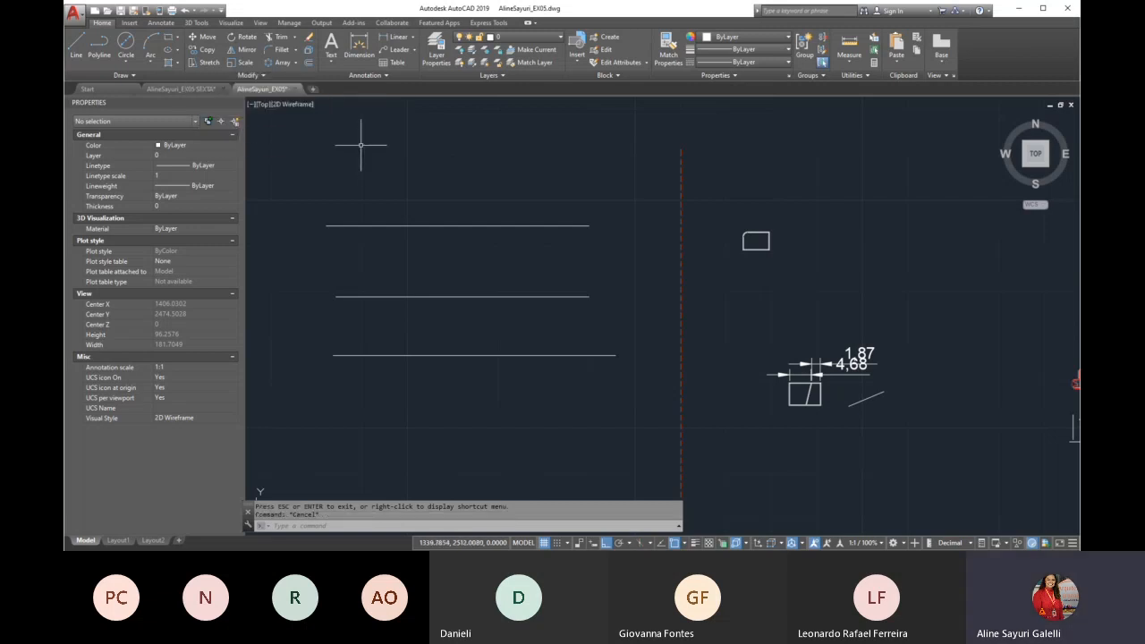
pyautogui.write('e')
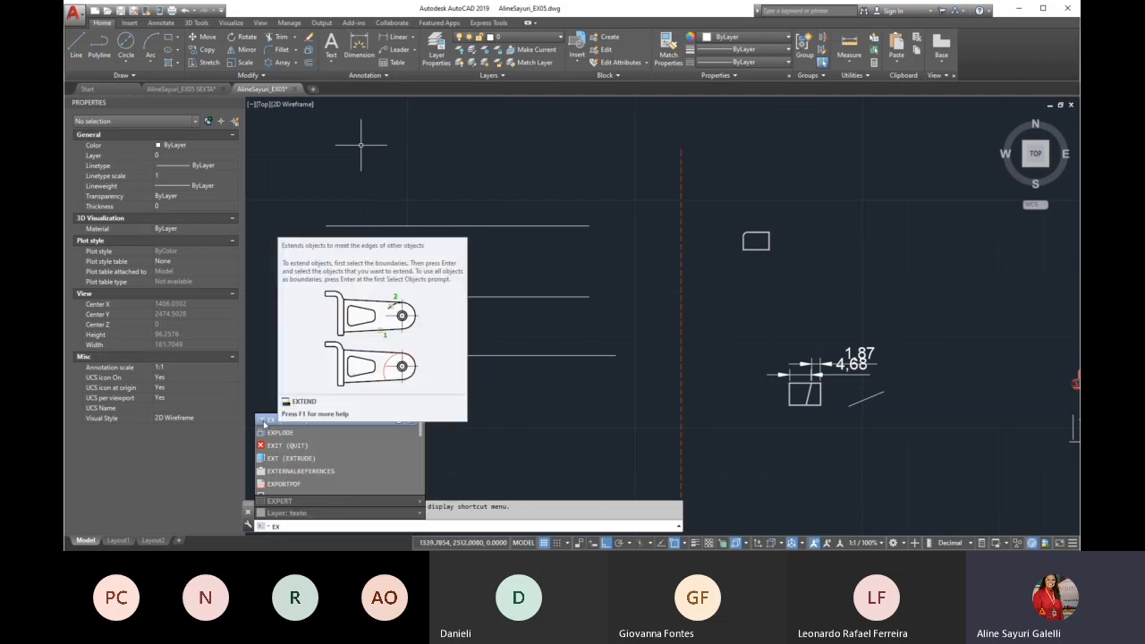
pyautogui.click(266, 420)
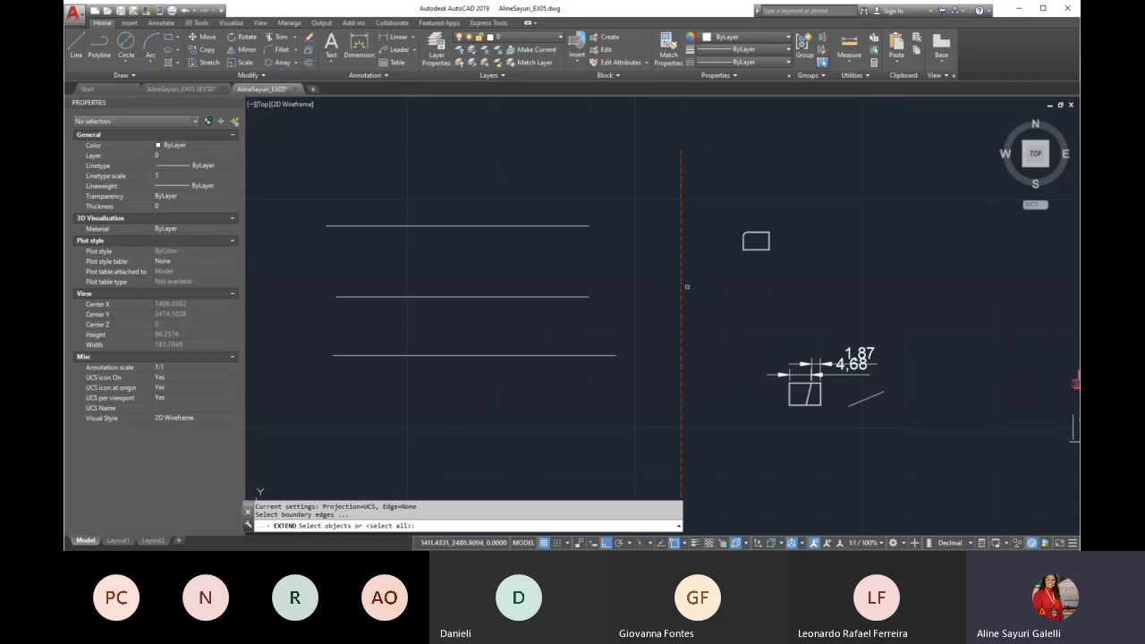
pyautogui.click(680, 290)
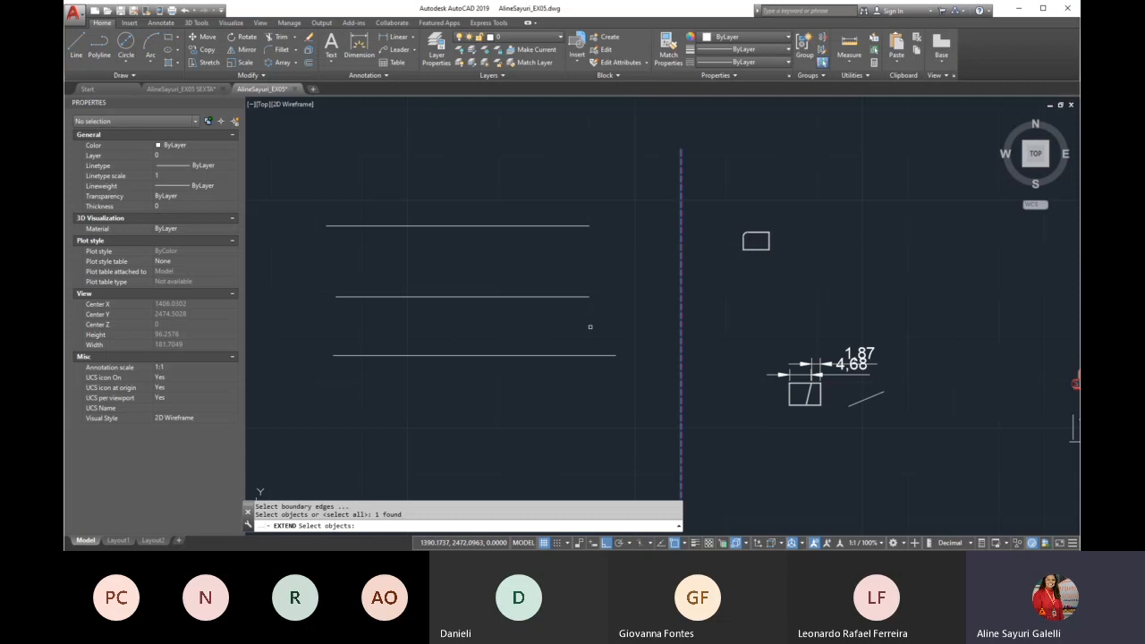
pyautogui.press('Return')
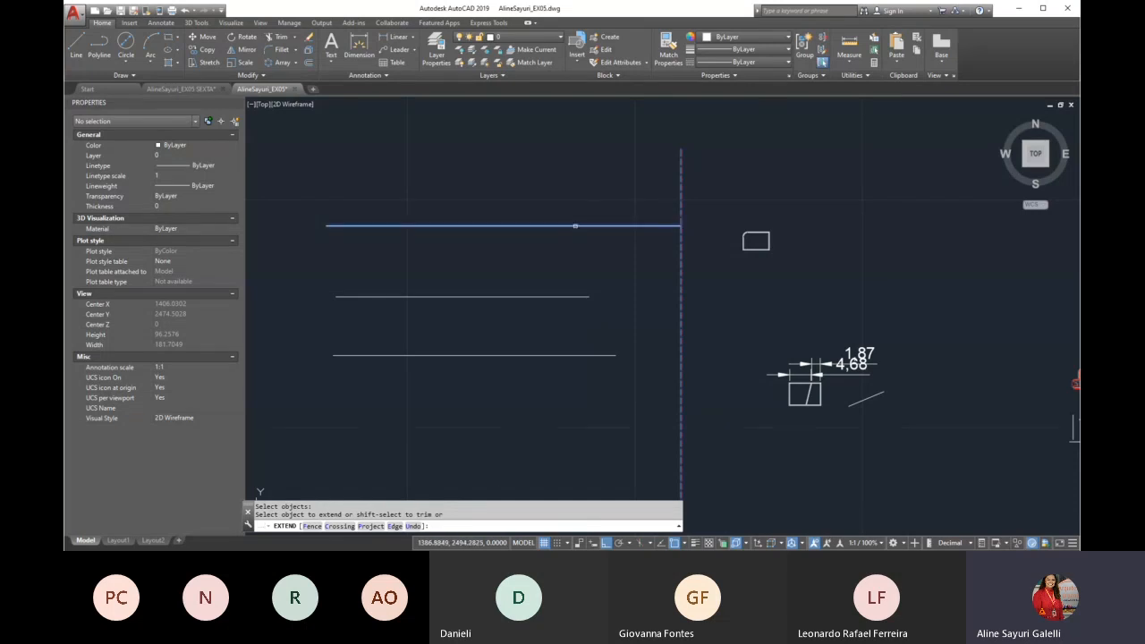
pyautogui.click(575, 226)
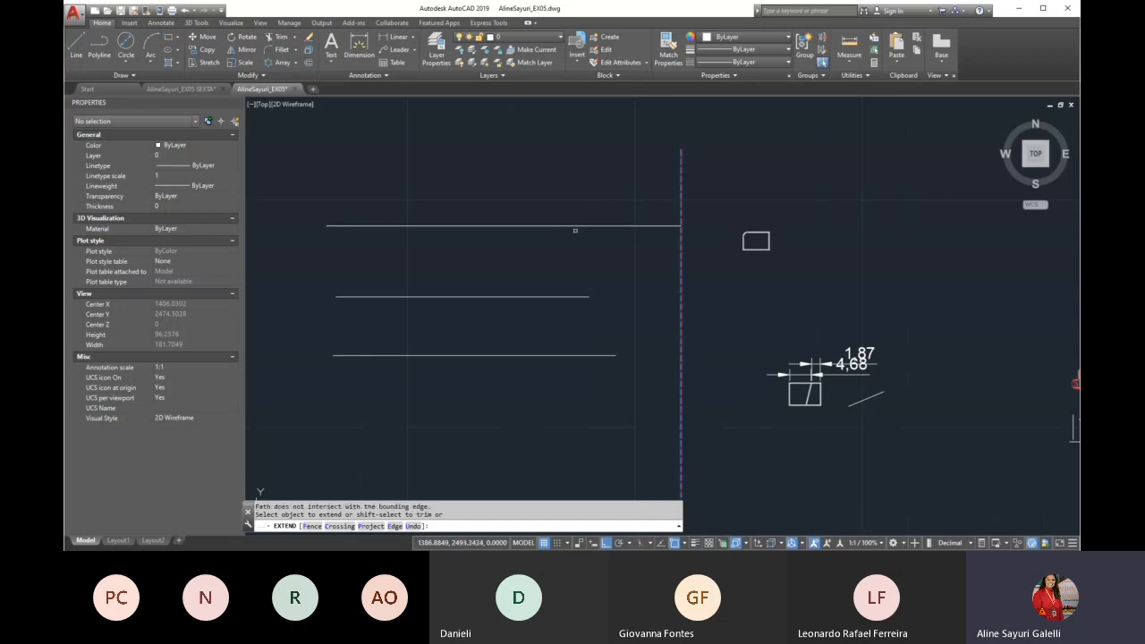
pyautogui.click(580, 296)
pyautogui.click(600, 355)
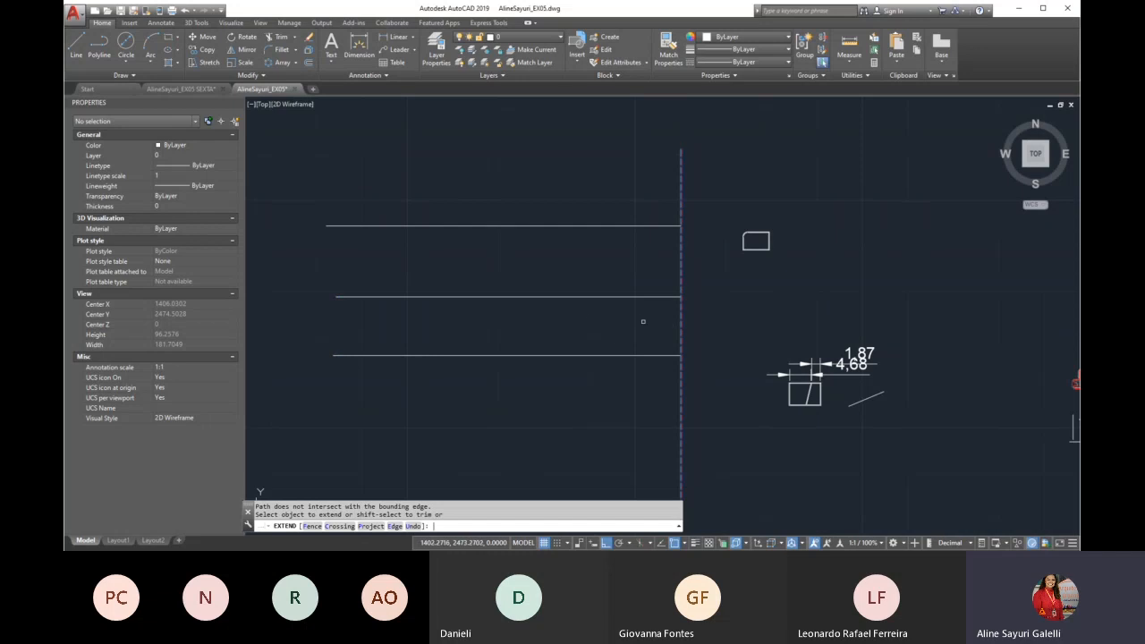
pyautogui.press('Return')
# Undo the extension of the three horizontal lines
pyautogui.write('u')
pyautogui.press('Return')
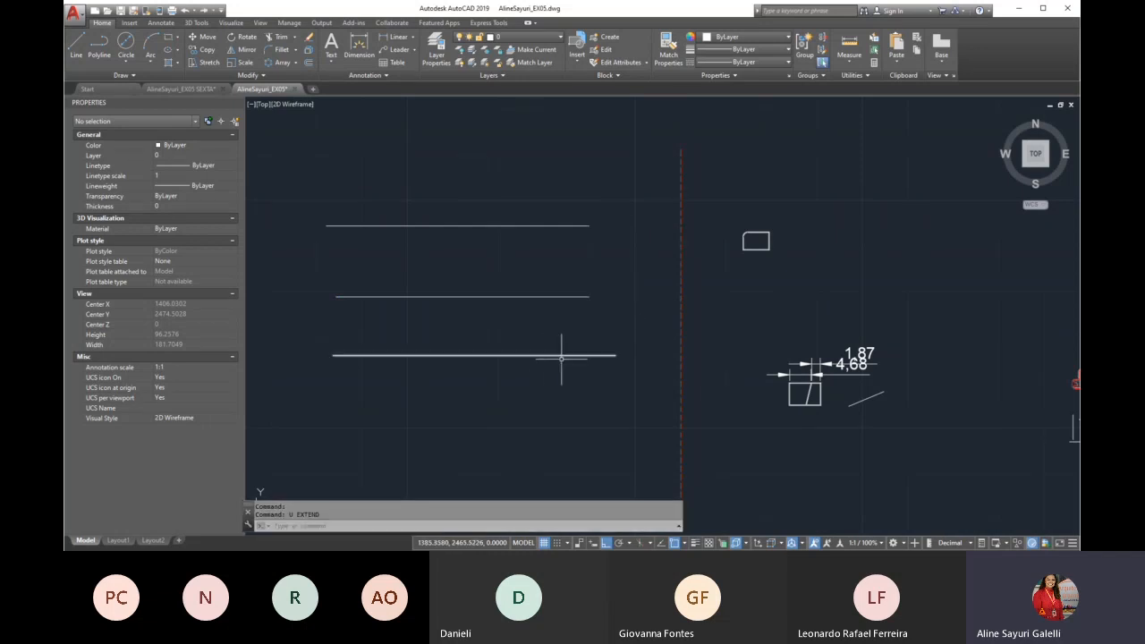
pyautogui.scroll(2, 592, 373)
pyautogui.scroll(-1, 581, 351)
pyautogui.scroll(1, 525, 320)
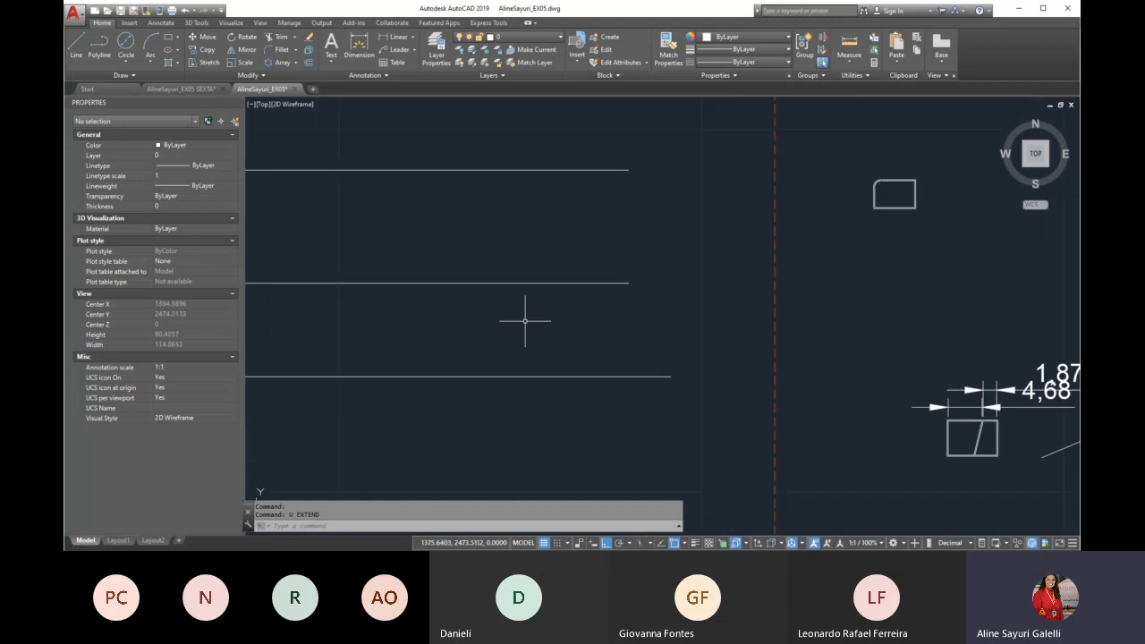
# Extend the three horizontal lines together with a crossing selection, accepting all objects as boundary edges
pyautogui.write('EX')
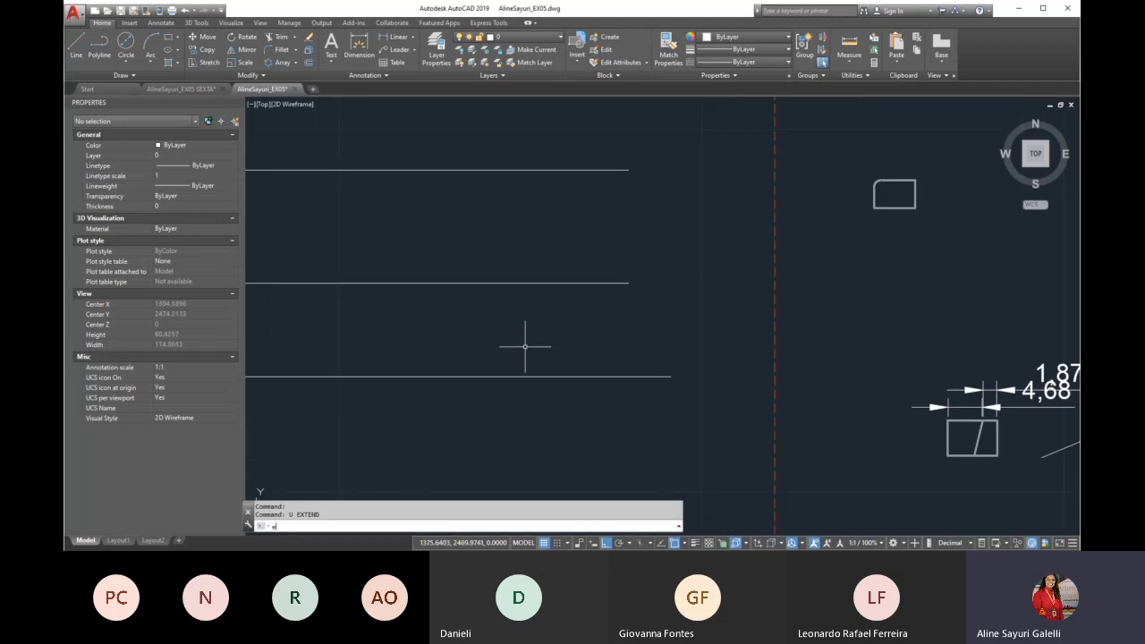
pyautogui.press('Return')
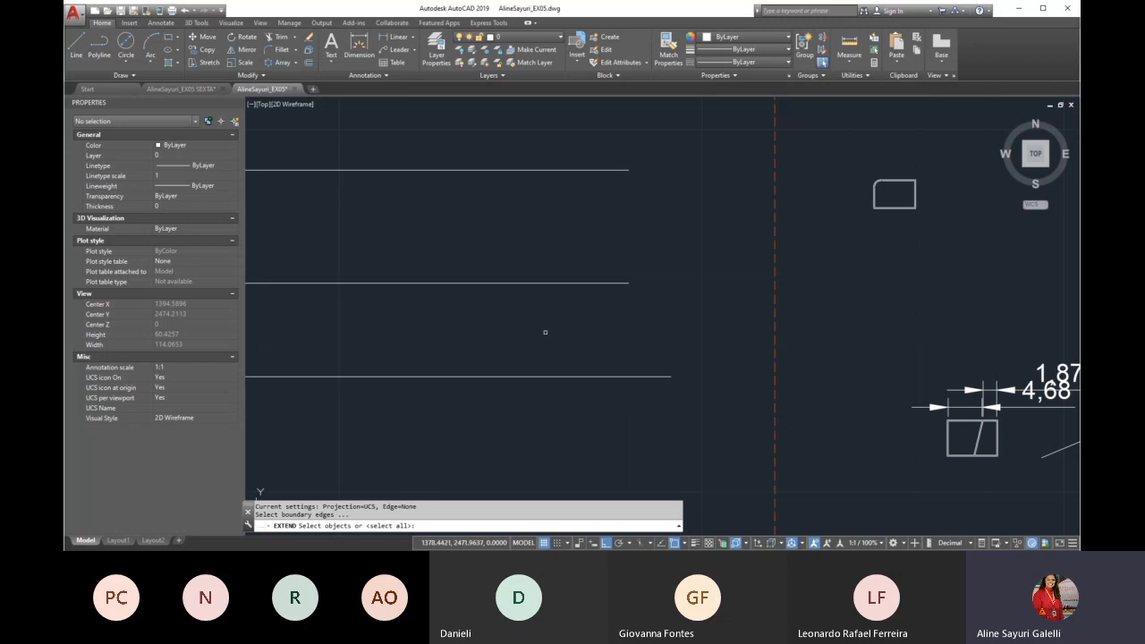
pyautogui.press('Return')
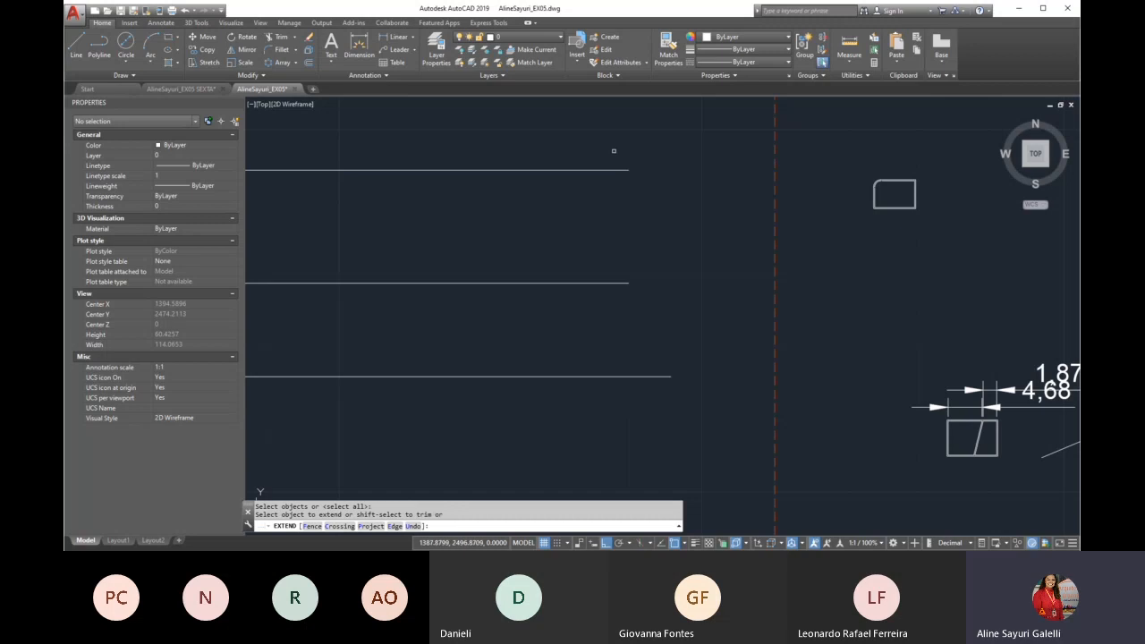
pyautogui.scroll(-2, 569, 256)
pyautogui.click(564, 186)
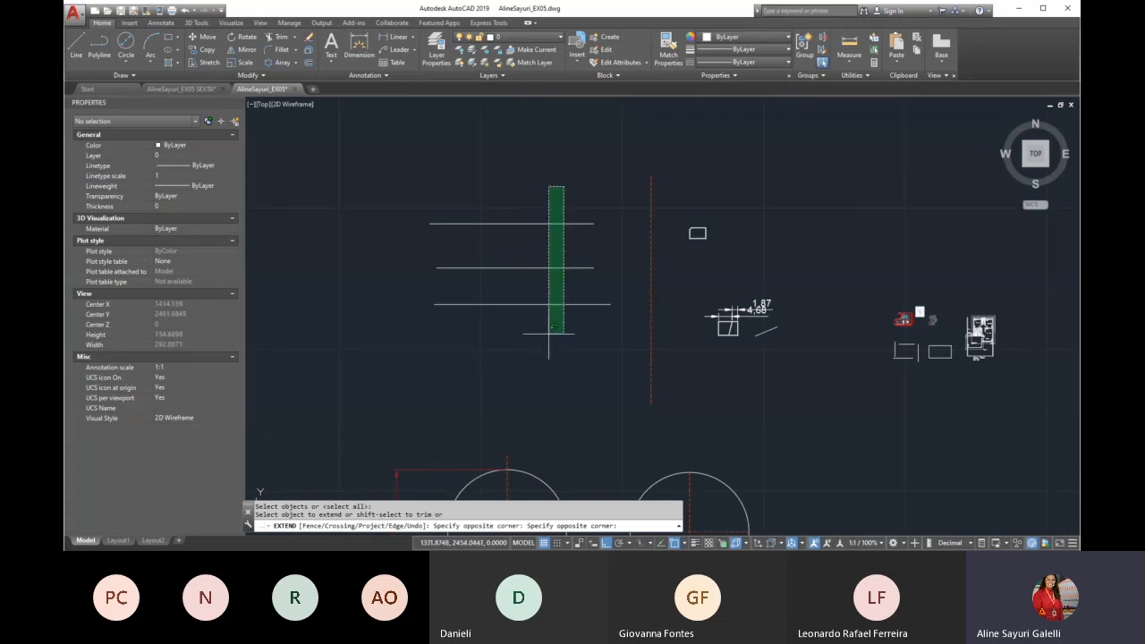
pyautogui.click(503, 331)
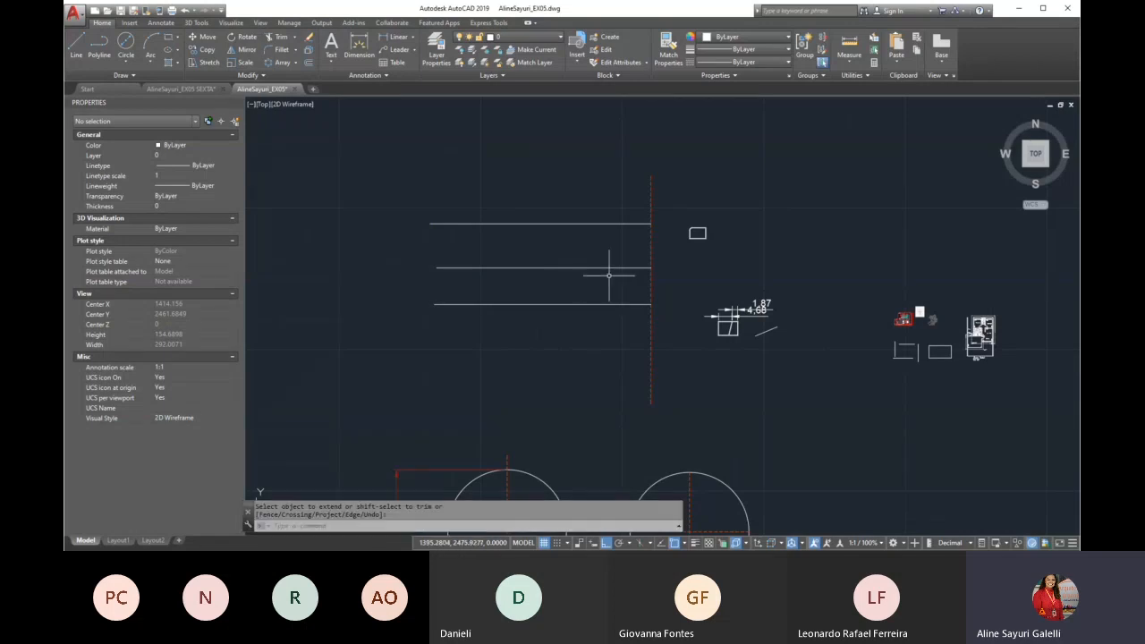
# Undo the crossing-selection extension of the lines
pyautogui.write('u')
pyautogui.press('Return')
pyautogui.scroll(2, 610, 274)
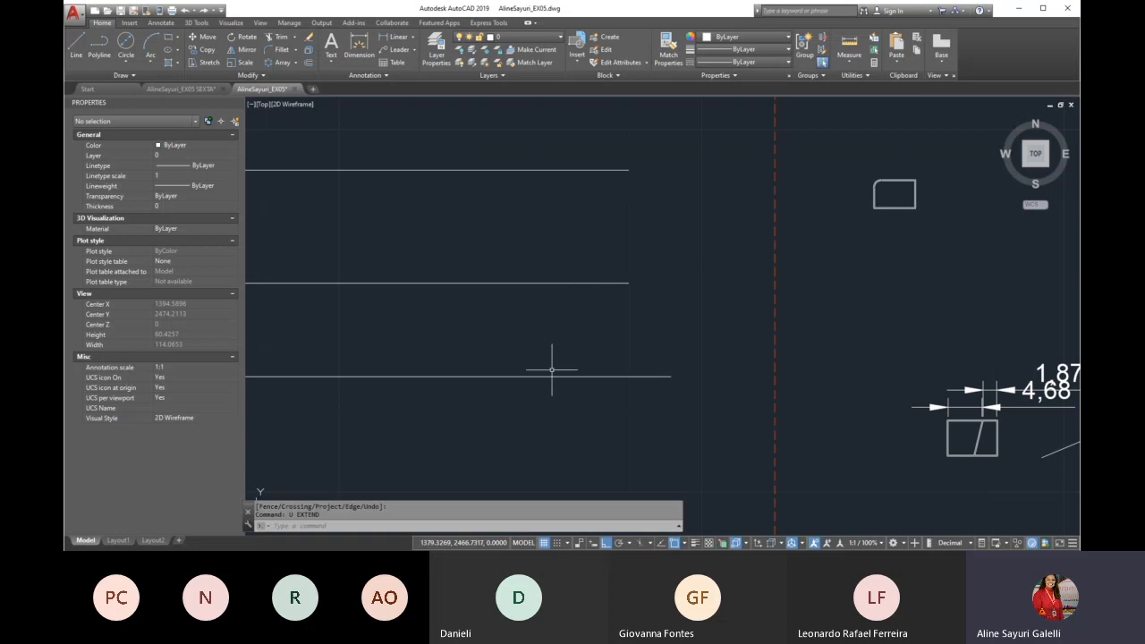
pyautogui.scroll(-2, 659, 324)
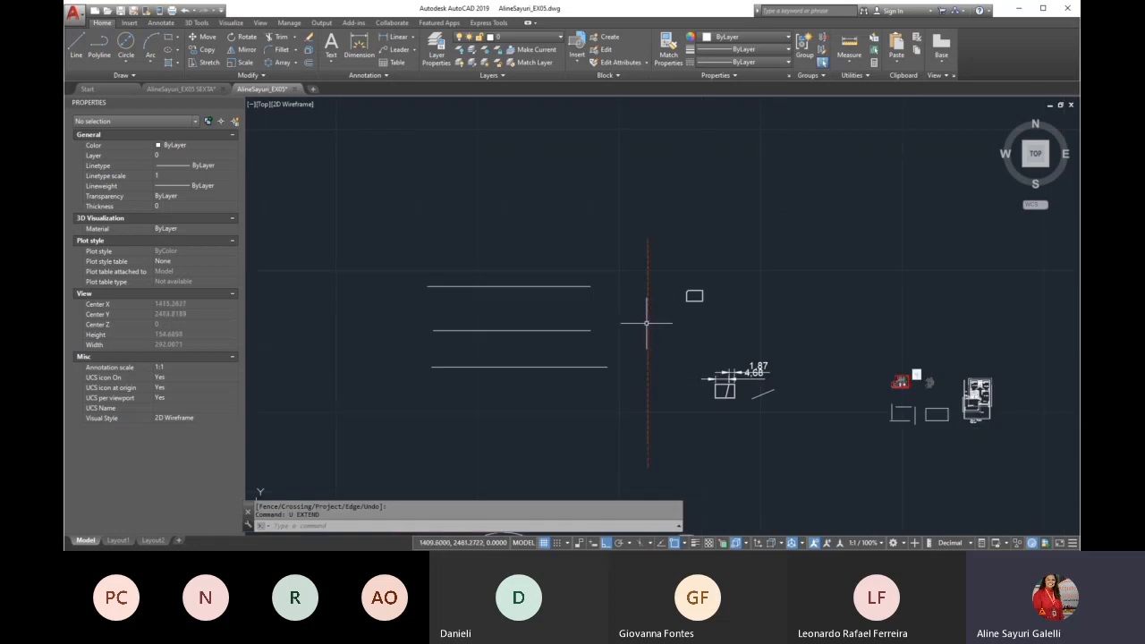
# Copy the red dashed vertical line a short distance to its left, between the original and the horizontal lines
pyautogui.write('co')
pyautogui.press('Return')
pyautogui.click(658, 248)
pyautogui.click(627, 254)
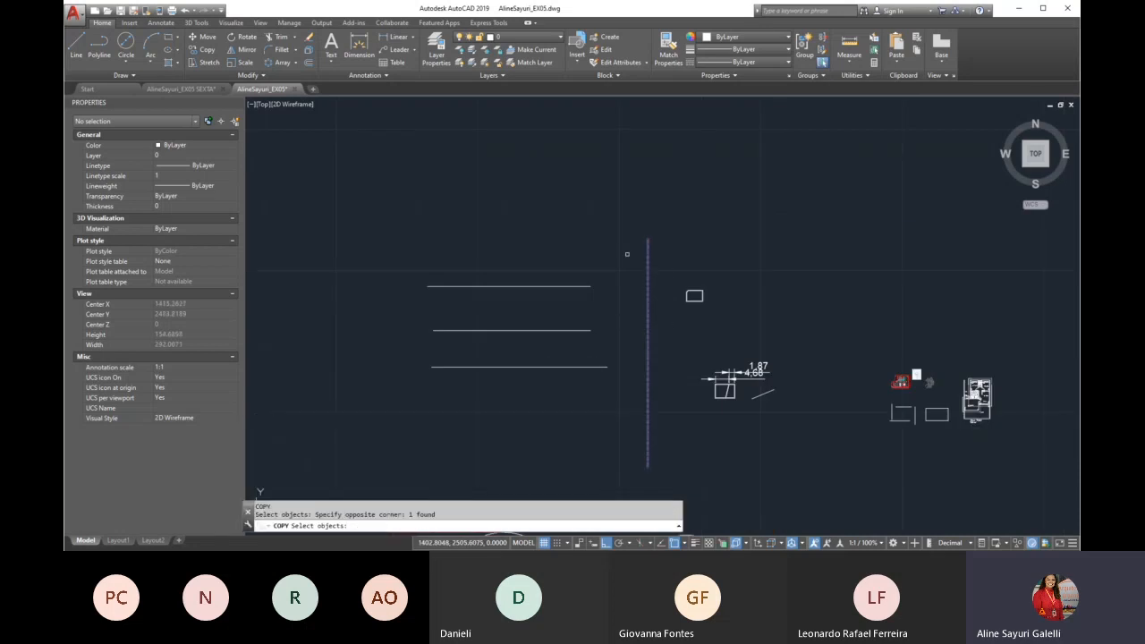
pyautogui.press('Return')
pyautogui.click(740, 172)
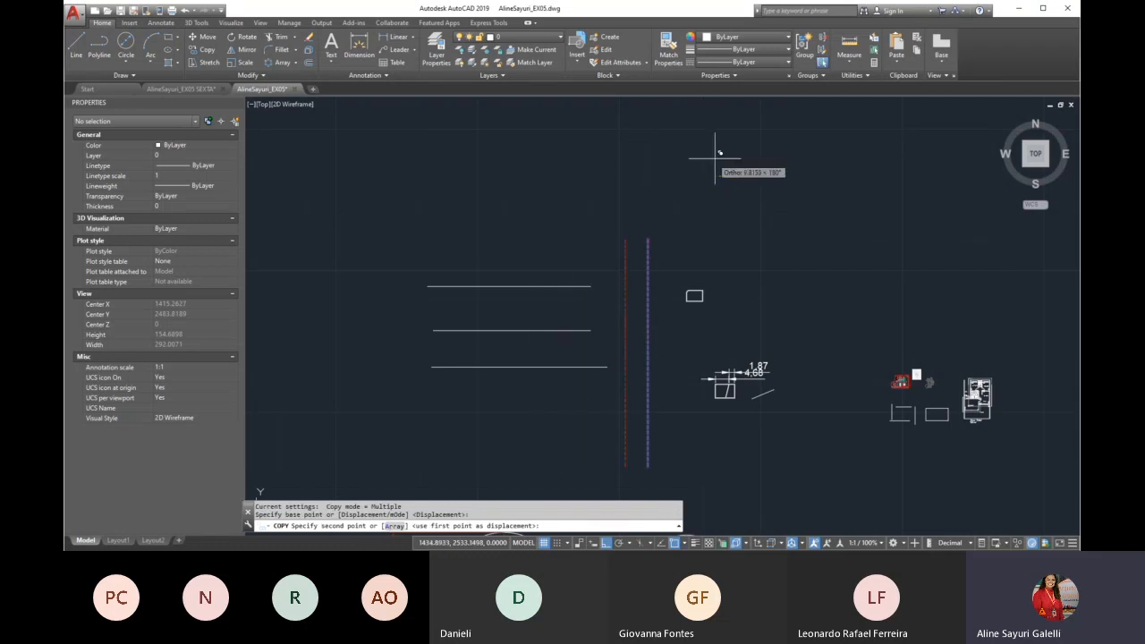
pyautogui.click(707, 159)
pyautogui.scroll(2, 634, 358)
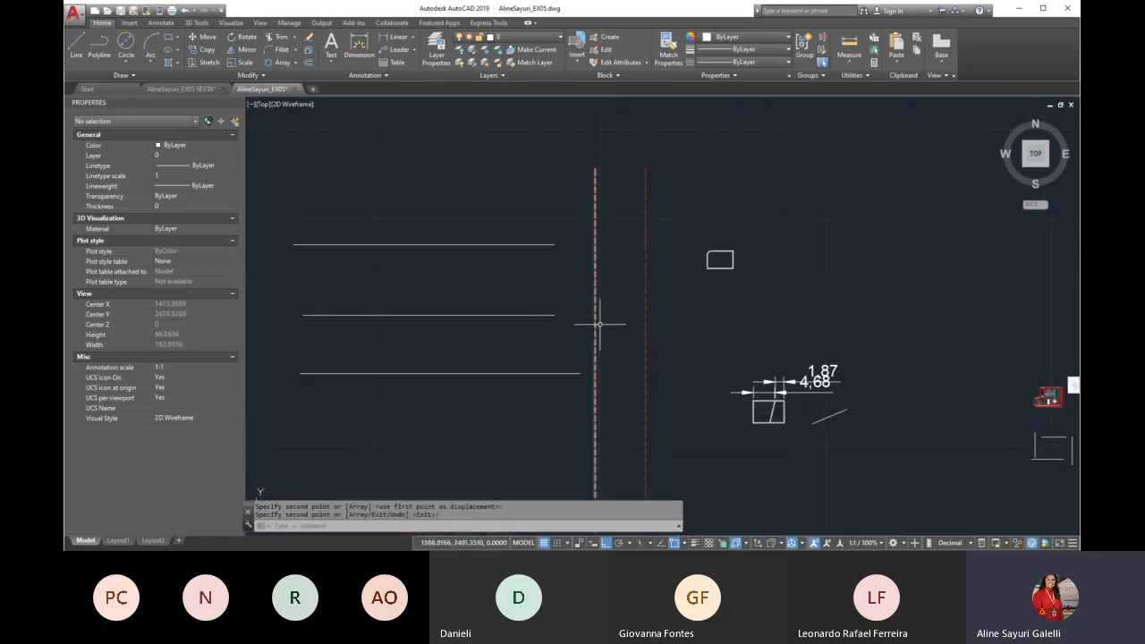
# Extend the uppermost horizontal line past the nearer dashed line, with only the farther dashed line as boundary edge
pyautogui.scroll(2, 356, 328)
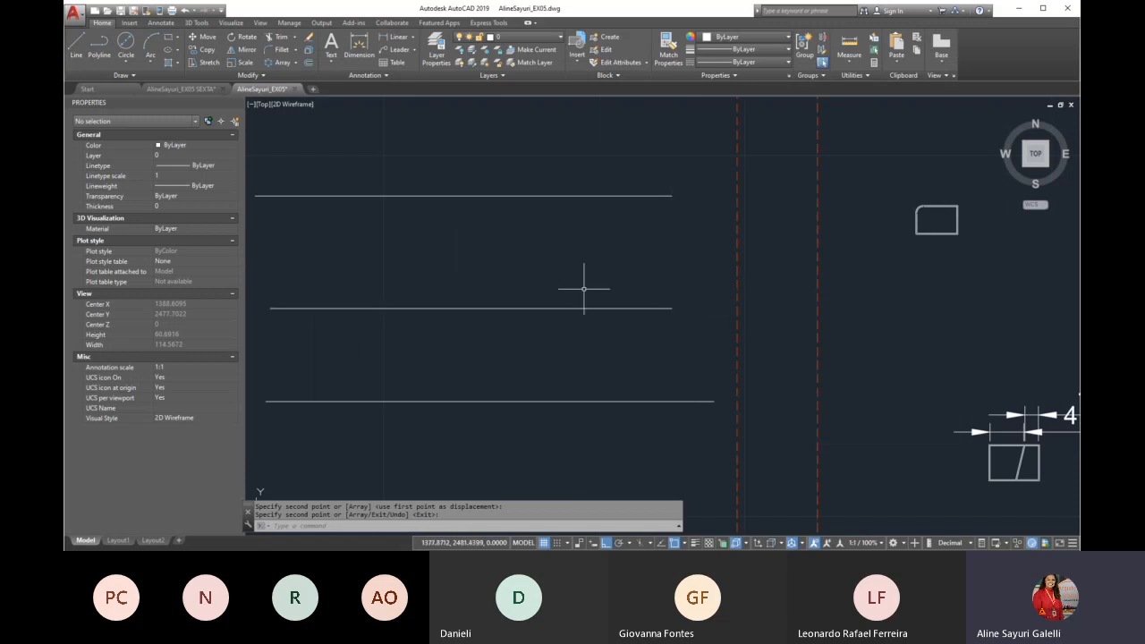
pyautogui.scroll(-2, 583, 288)
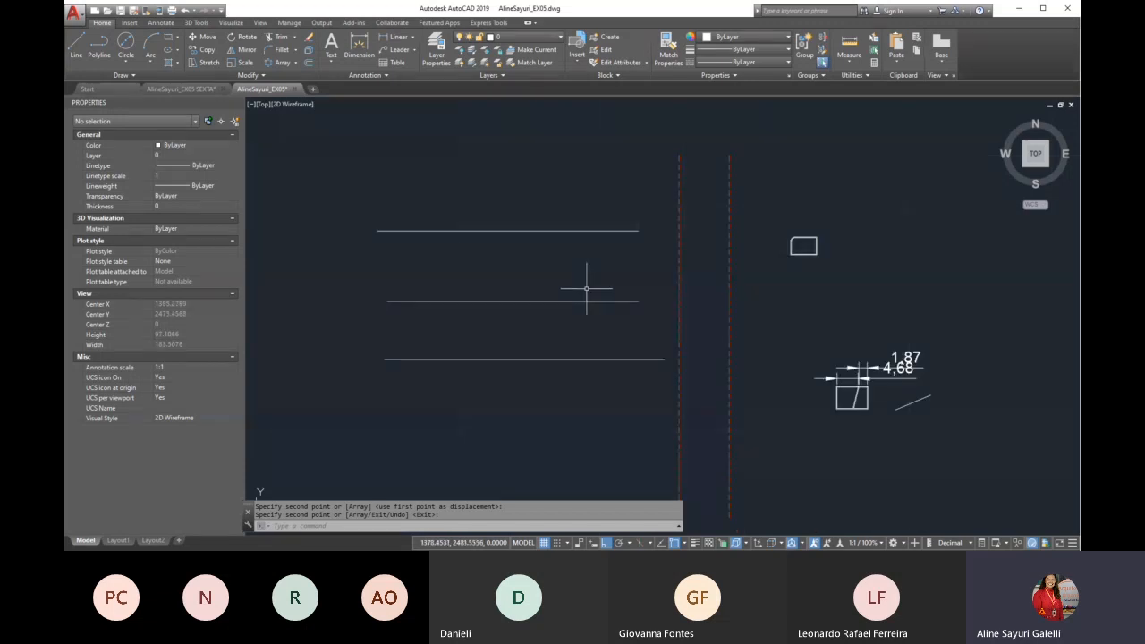
pyautogui.write('ex')
pyautogui.press('Return')
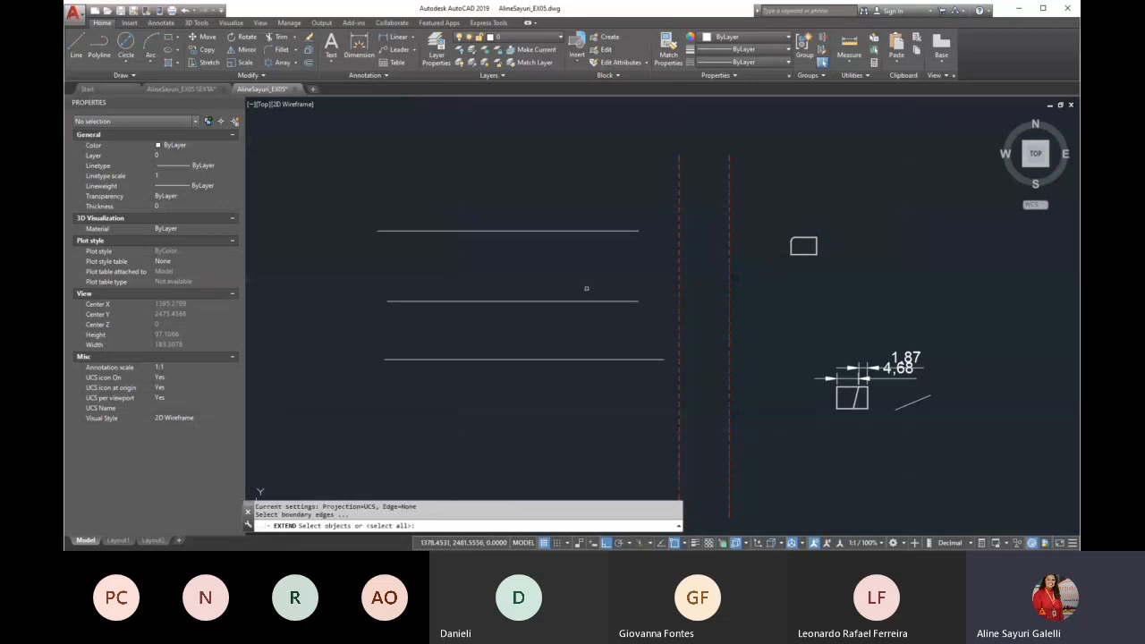
pyautogui.click(729, 343)
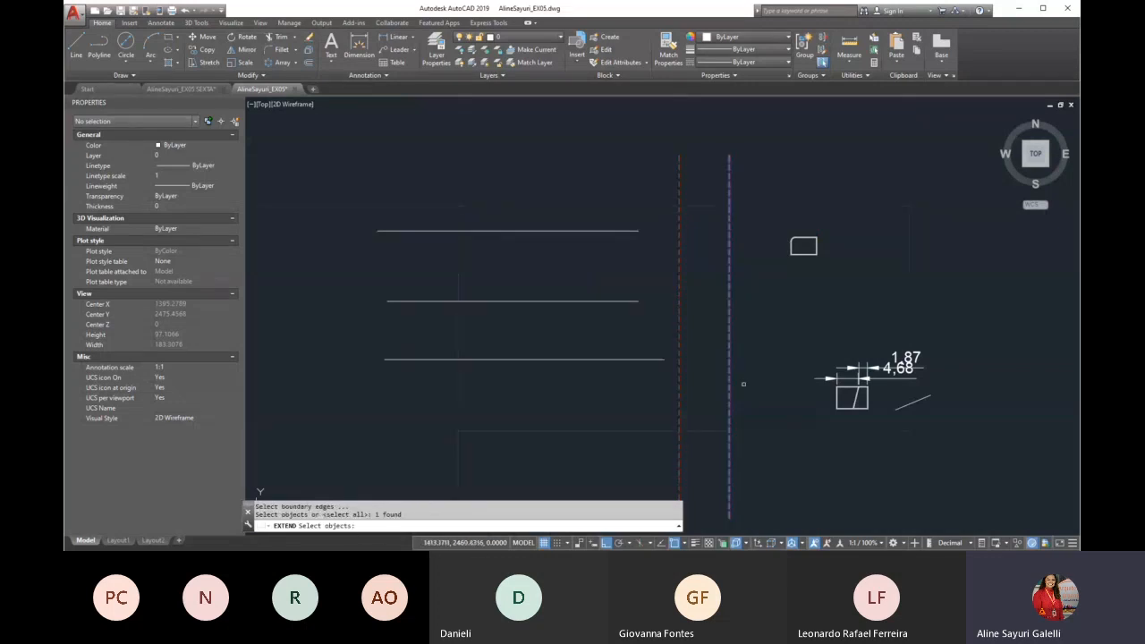
pyautogui.press('Return')
pyautogui.doubleClick(634, 232)
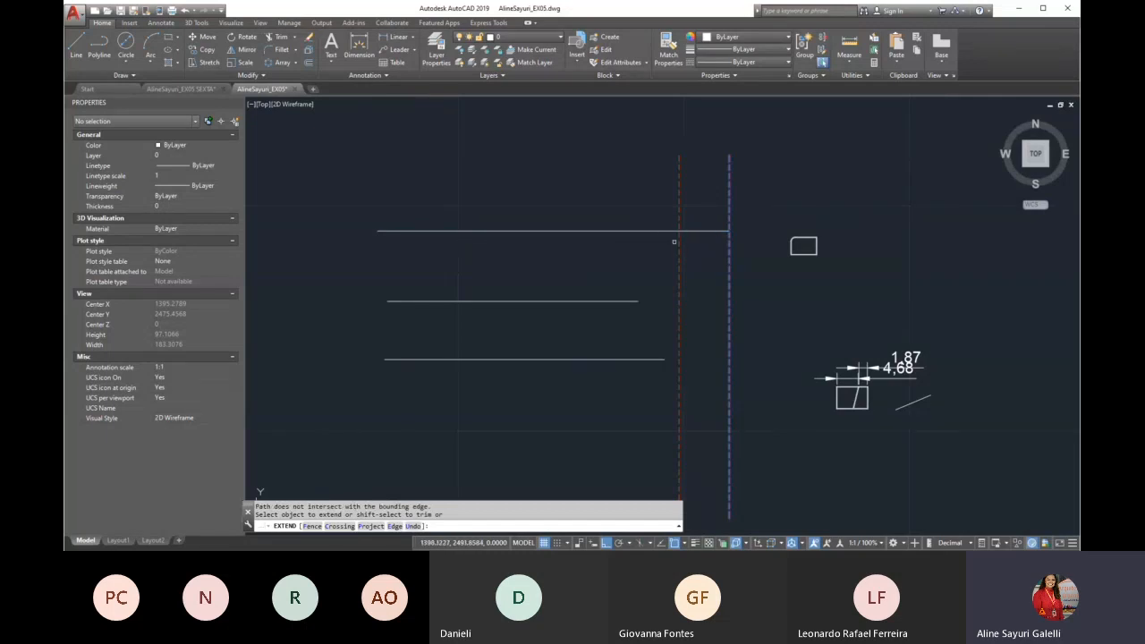
pyautogui.press('Return')
# Extend the middle horizontal line to the nearer dashed line and on to the farther one, with all objects as boundaries
pyautogui.write('EX')
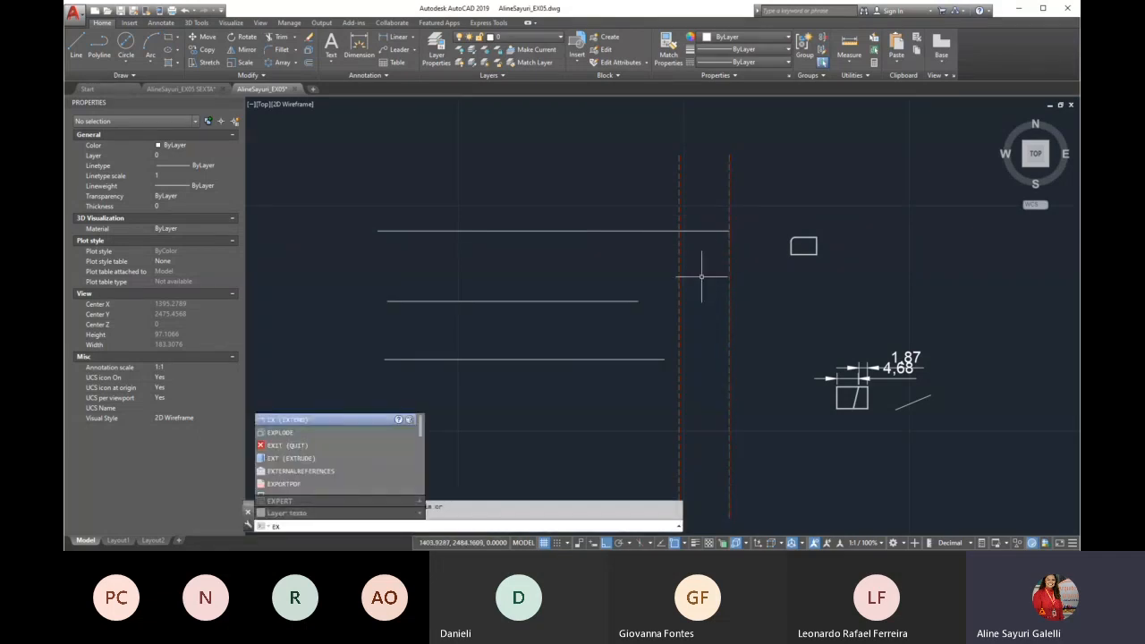
pyautogui.press('Return')
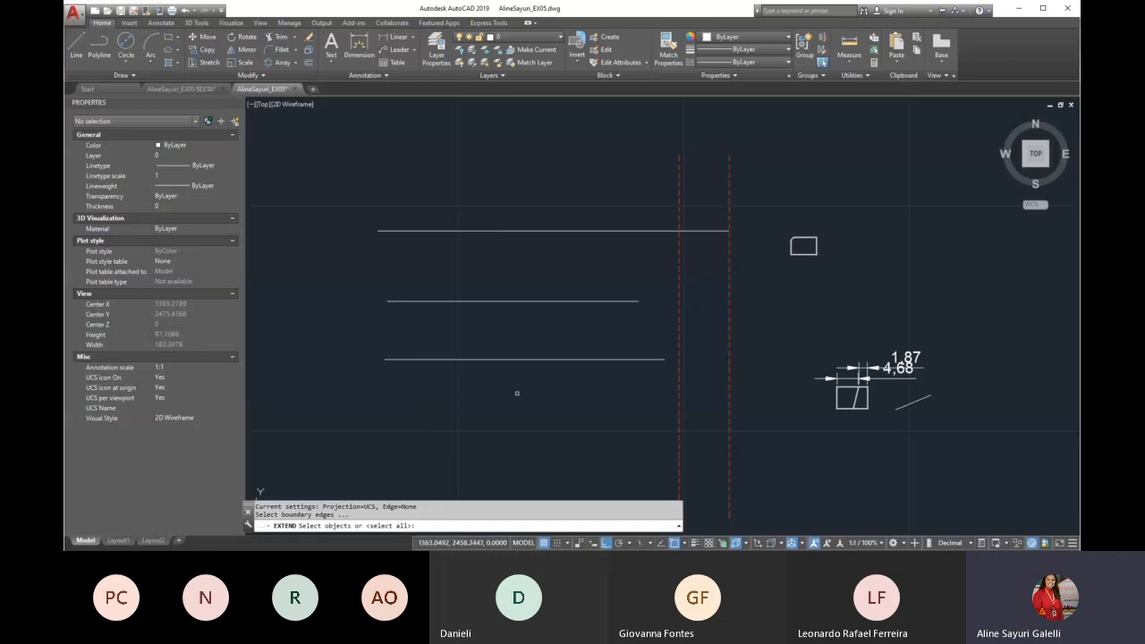
pyautogui.press('Return')
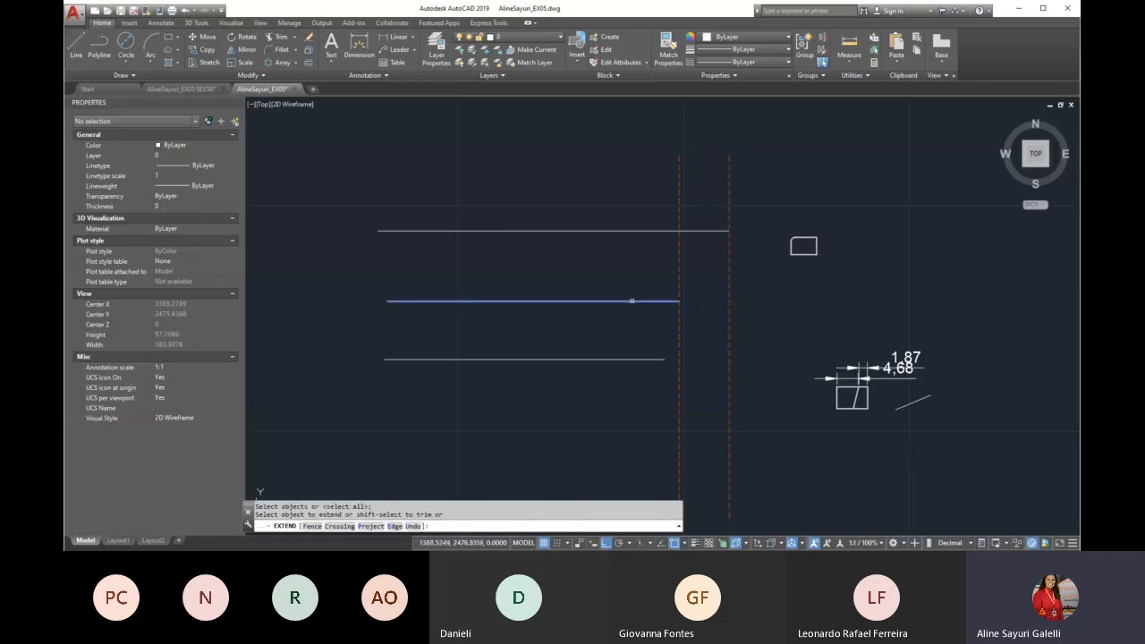
pyautogui.click(632, 300)
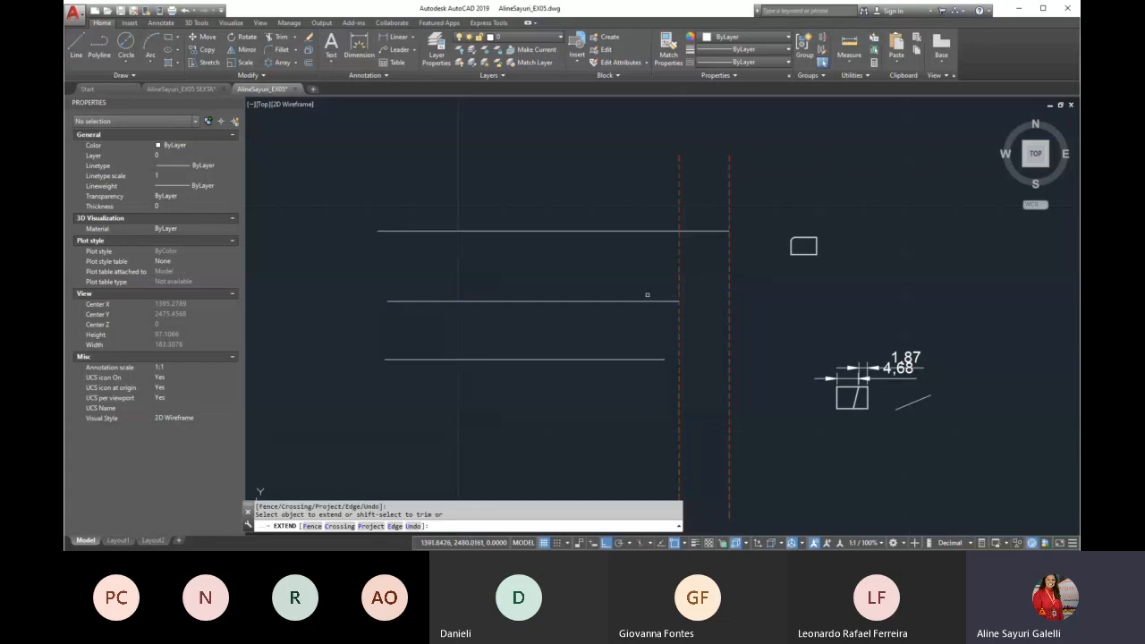
pyautogui.click(670, 301)
pyautogui.press('Return')
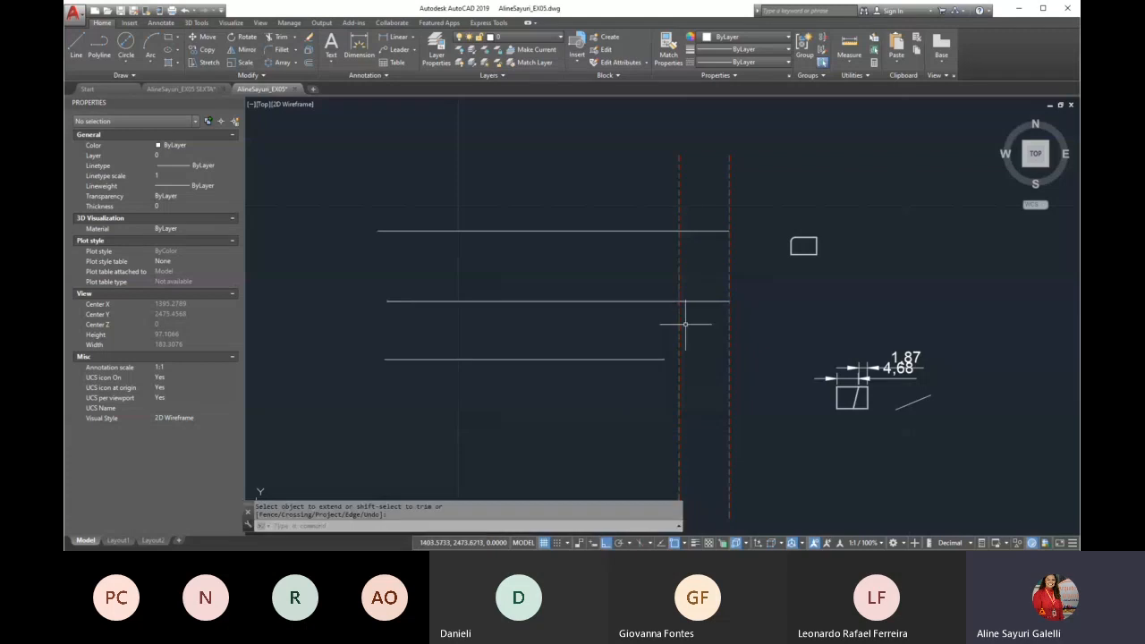
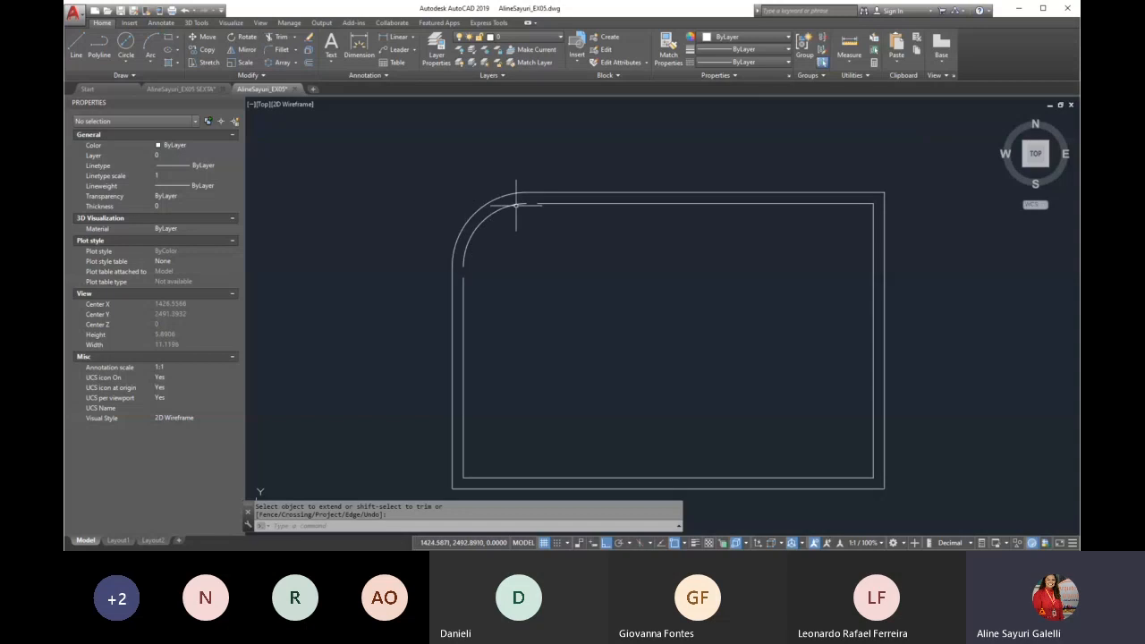
# Extend the inner outline's upper and left lines to the inner corner arc and on to the outer arc, with all objects as boundaries
pyautogui.press('Escape')
pyautogui.write('EX')
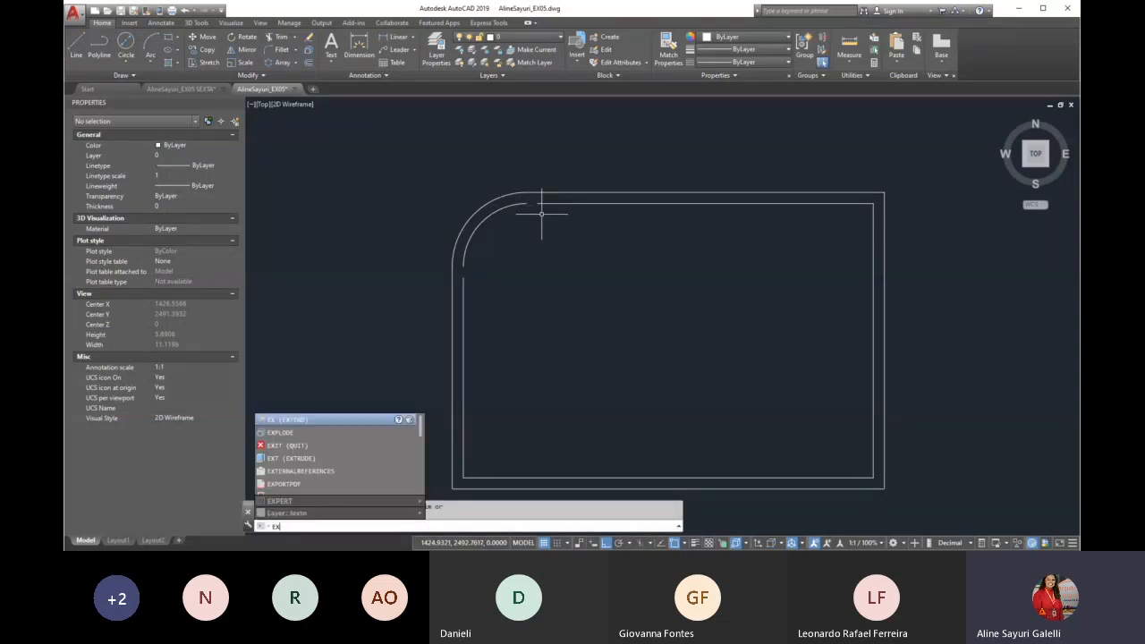
pyautogui.press('Return')
pyautogui.press('Return')
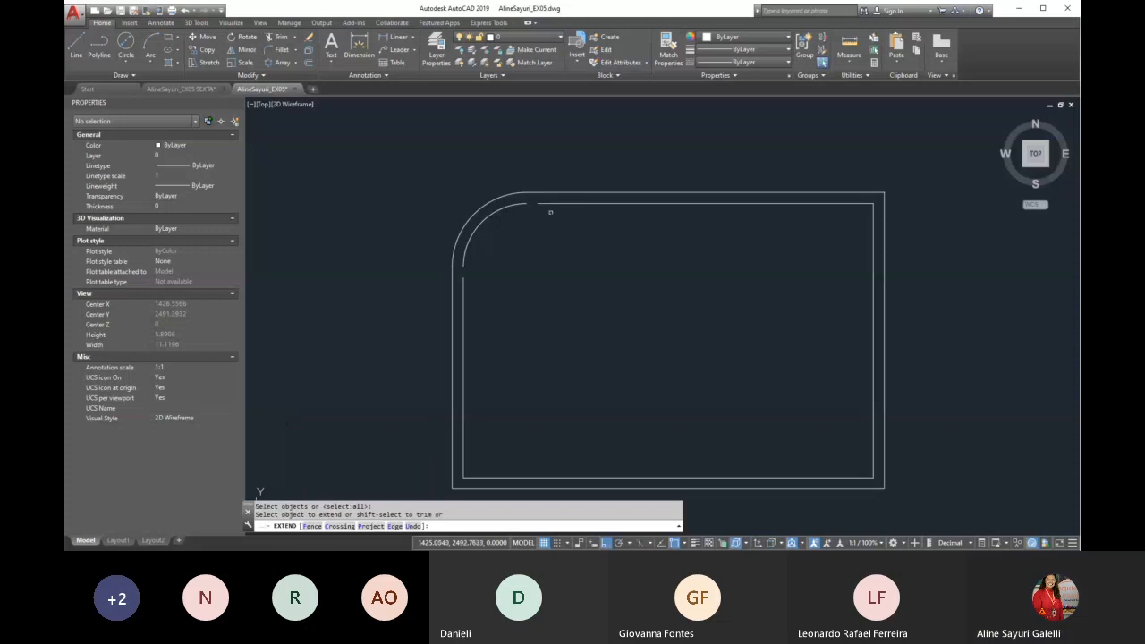
pyautogui.click(523, 202)
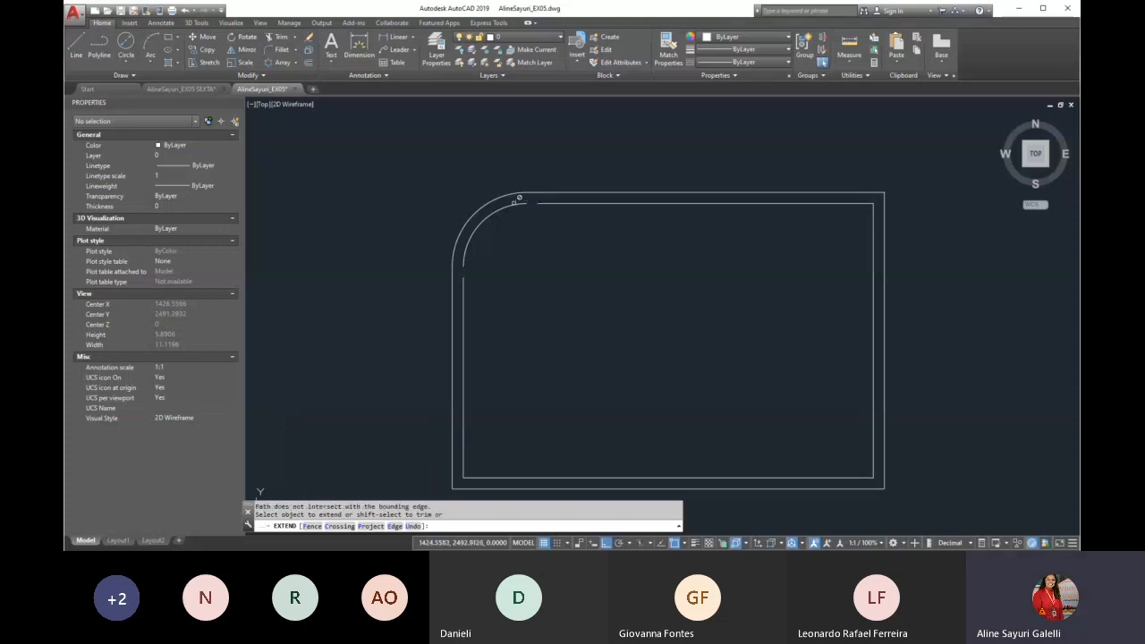
pyautogui.click(542, 203)
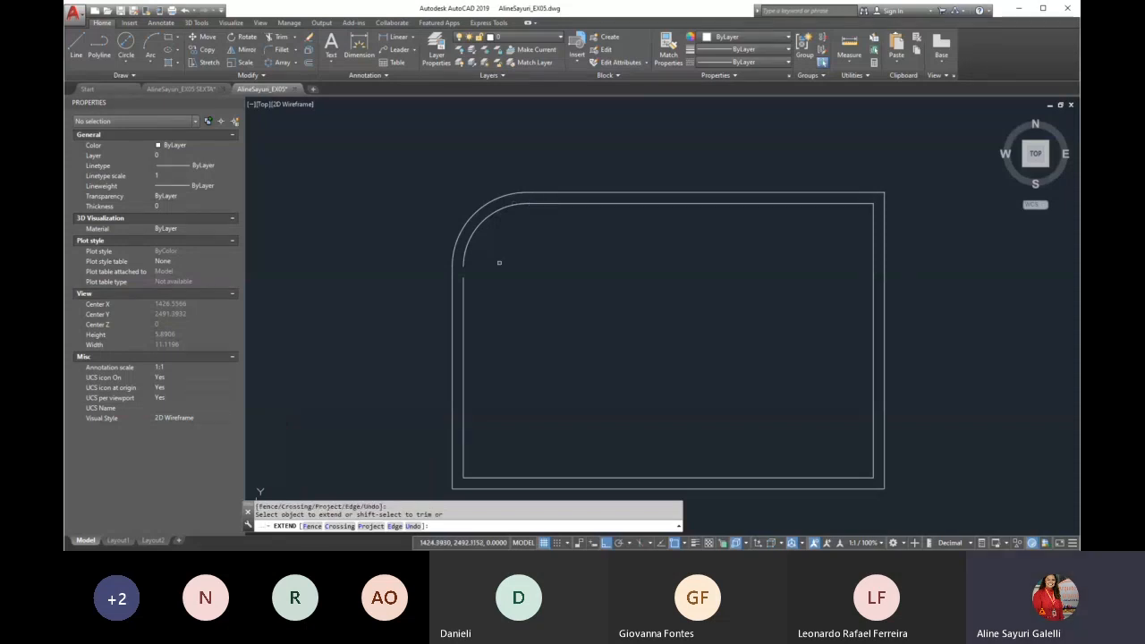
pyautogui.click(463, 282)
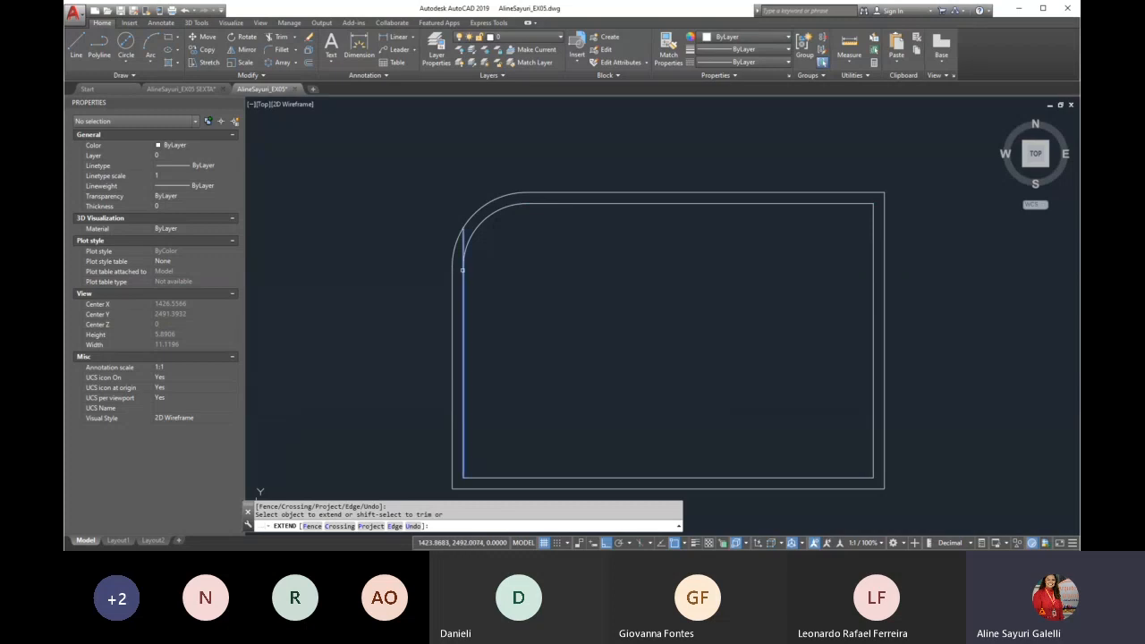
pyautogui.click(464, 269)
pyautogui.click(534, 203)
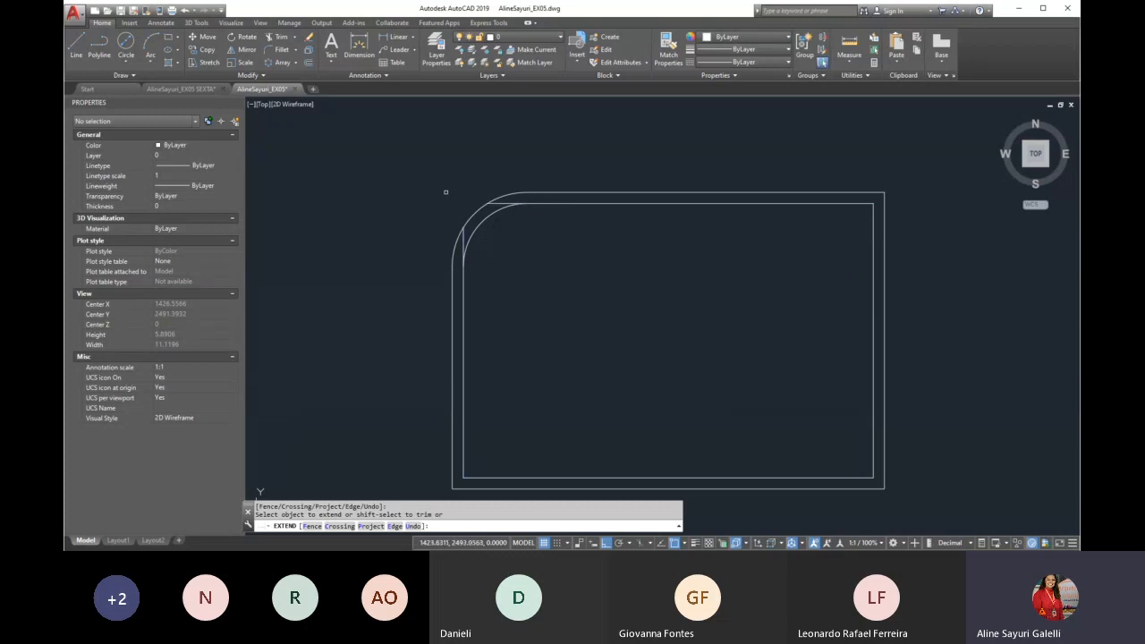
# Undo the extension of the inner outline's lines to the outer corner arc
pyautogui.press('Return')
# Extend the inner outline's upper and left lines only as far as the ends of the inner corner arc
pyautogui.press('Return')
pyautogui.write('u')
pyautogui.press('Return')
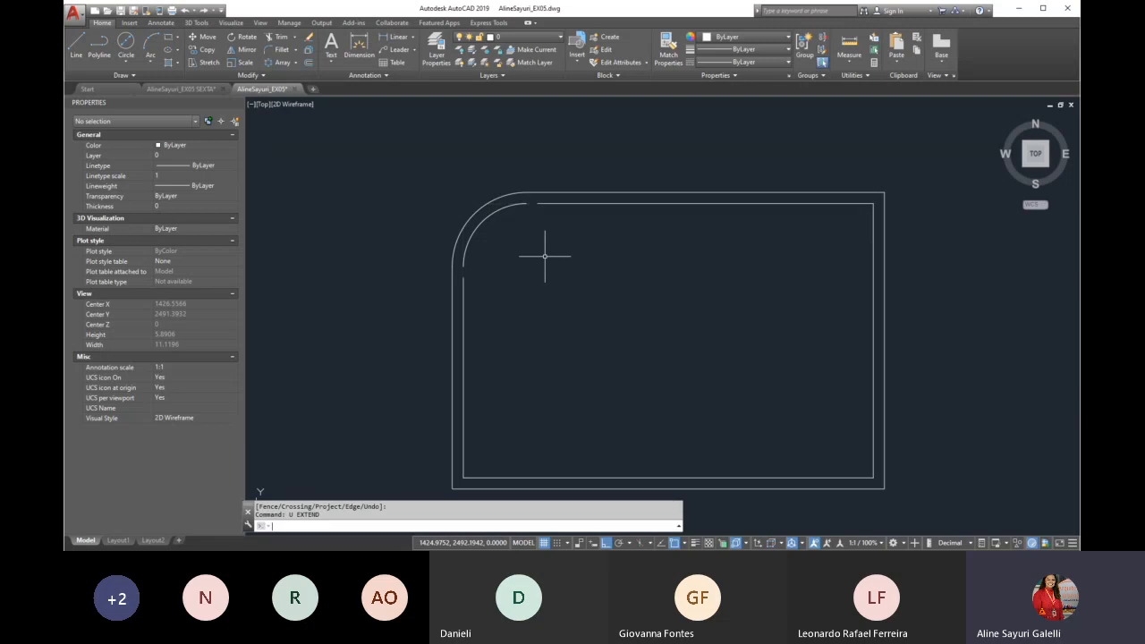
pyautogui.write('ex')
pyautogui.press('Return')
pyautogui.press('Return')
pyautogui.click(540, 204)
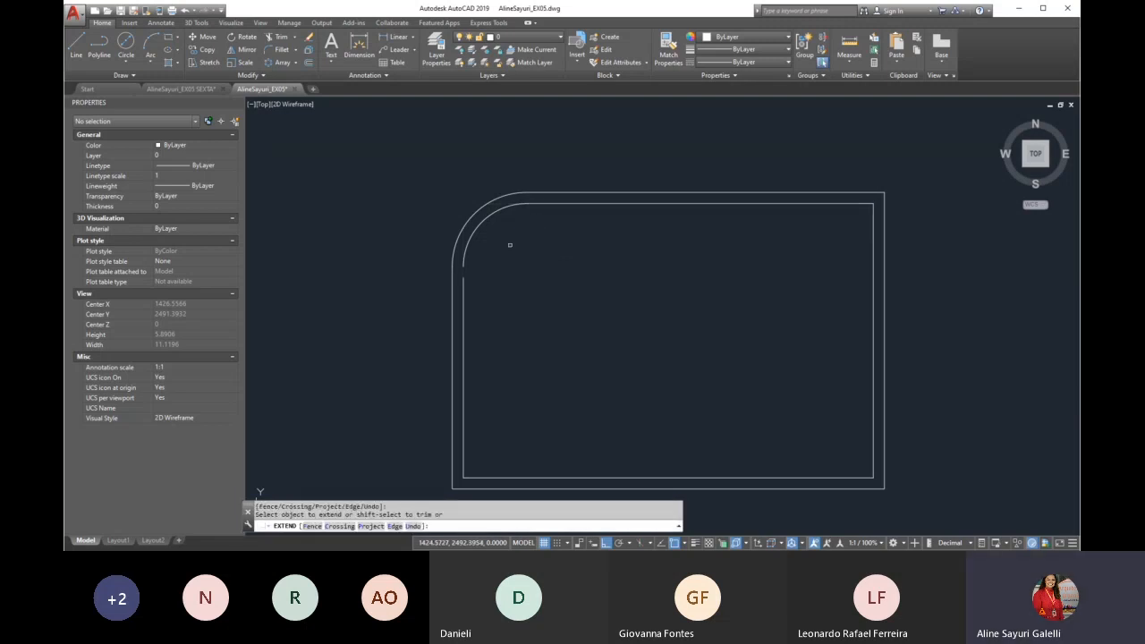
pyautogui.click(465, 277)
pyautogui.press('Return')
# Erase the two red dashed centre lines of the right-hand circle, the one without a dimension
pyautogui.scroll(-3, 415, 229)
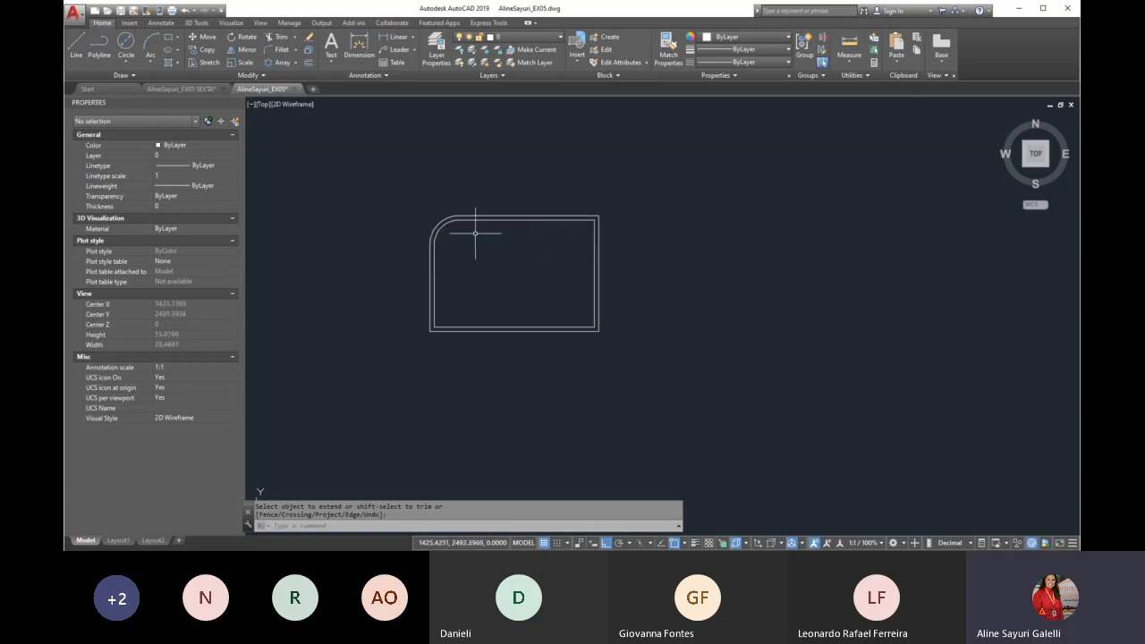
pyautogui.scroll(-2, 529, 256)
pyautogui.scroll(-3, 530, 256)
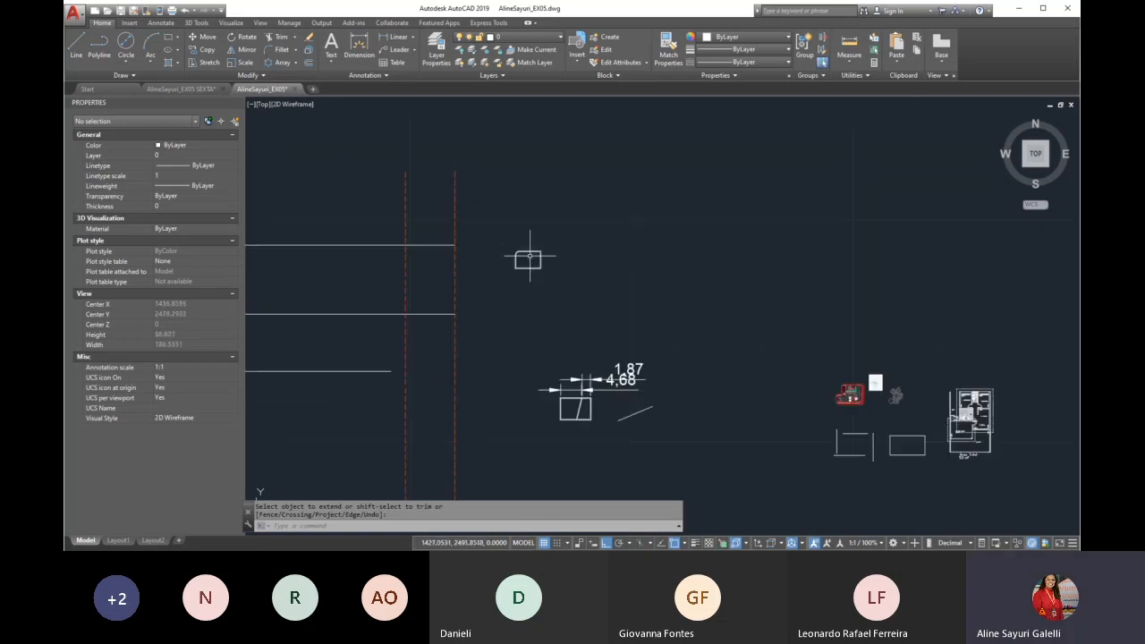
pyautogui.scroll(-6, 536, 256)
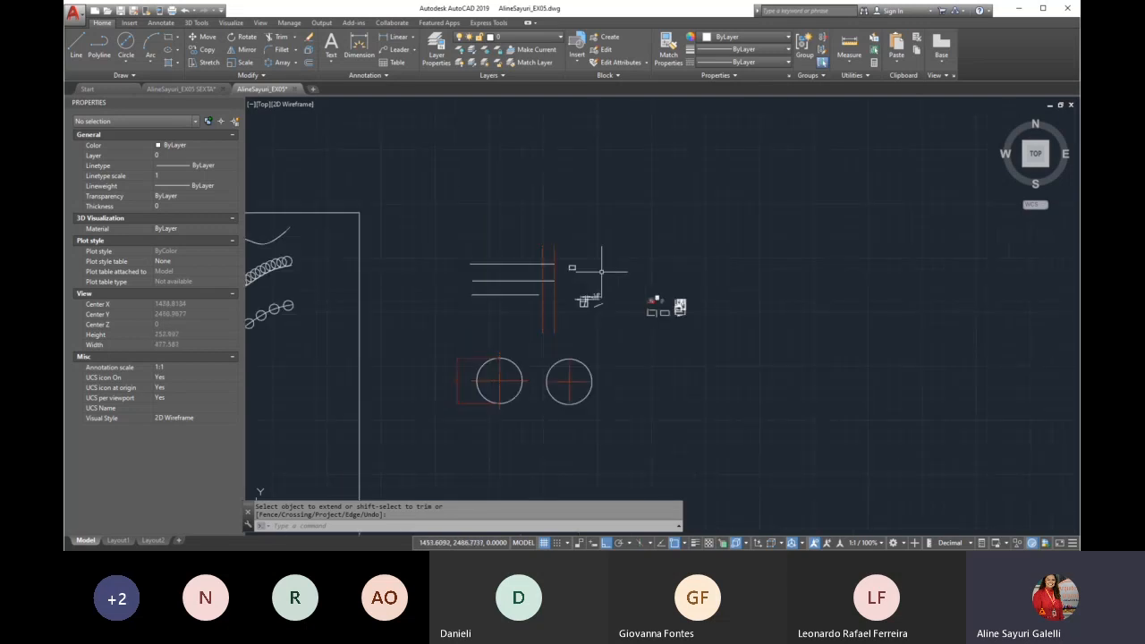
pyautogui.scroll(4, 484, 413)
pyautogui.scroll(2, 510, 342)
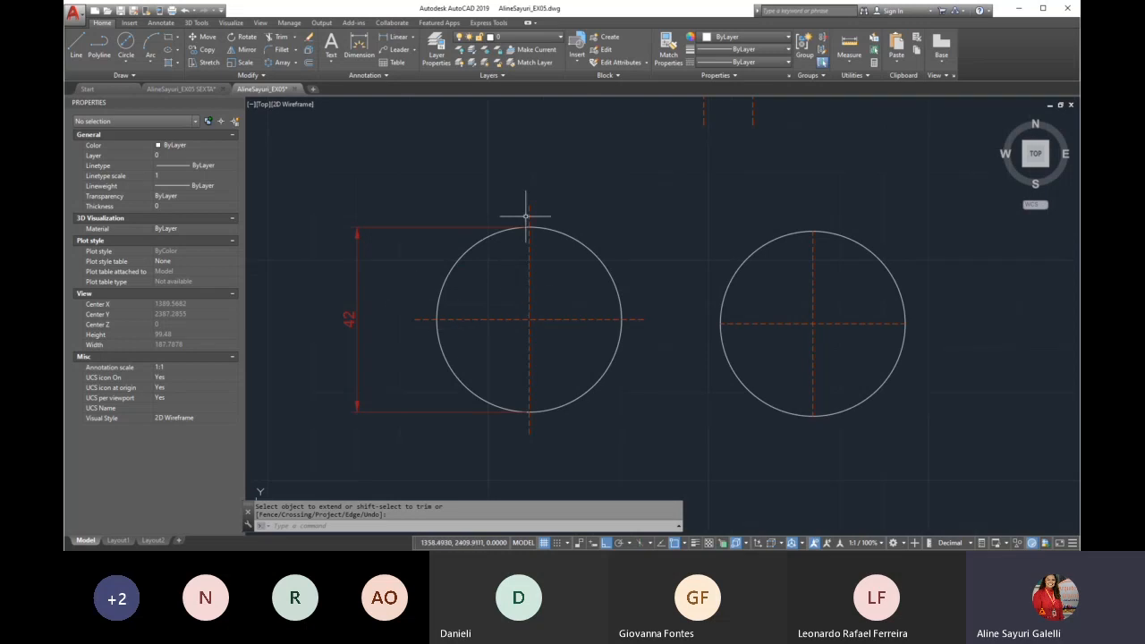
pyautogui.scroll(-1, 441, 304)
pyautogui.scroll(3, 695, 324)
pyautogui.press('Escape')
pyautogui.moveTo(664, 248); pyautogui.dragTo(593, 319)
pyautogui.press('Delete')
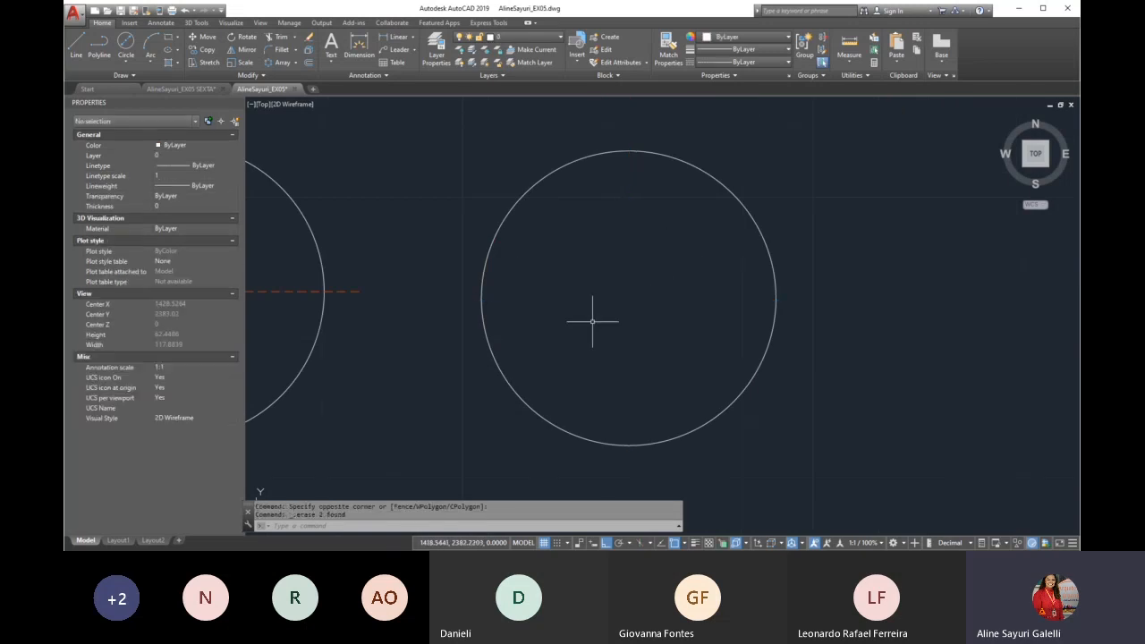
# Draw a vertical and a horizontal diameter line across the right-hand circle, between its opposite quadrant points
pyautogui.write('l')
pyautogui.press('Return')
pyautogui.scroll(-2, 638, 197)
pyautogui.click(630, 167)
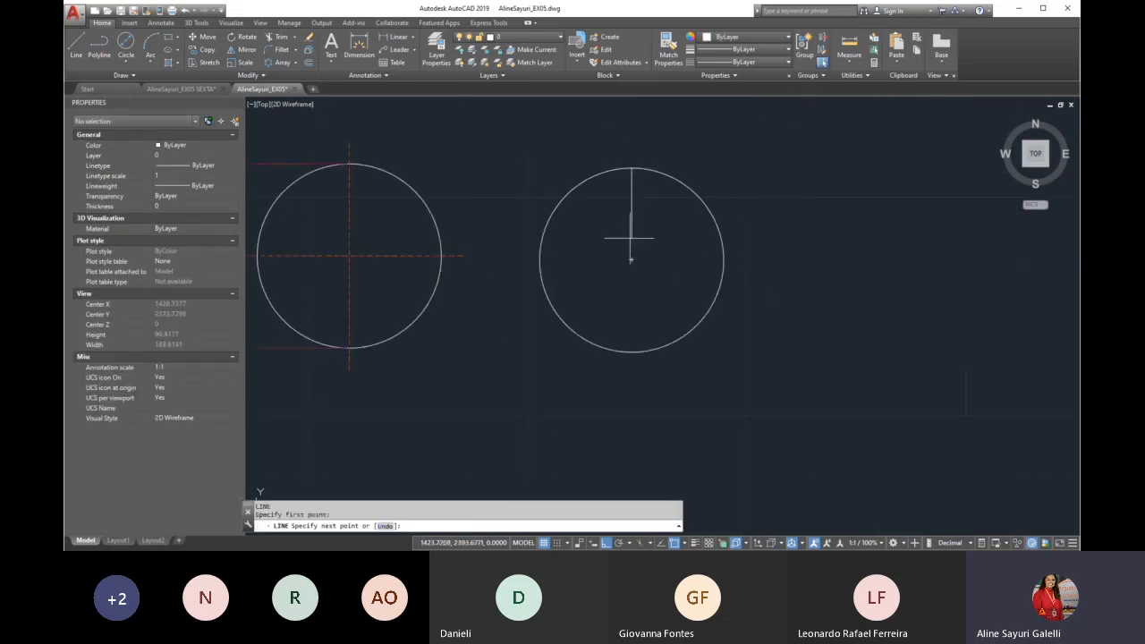
pyautogui.click(630, 352)
pyautogui.press('Return')
pyautogui.press('Return')
pyautogui.click(540, 260)
pyautogui.click(724, 260)
pyautogui.press('Return')
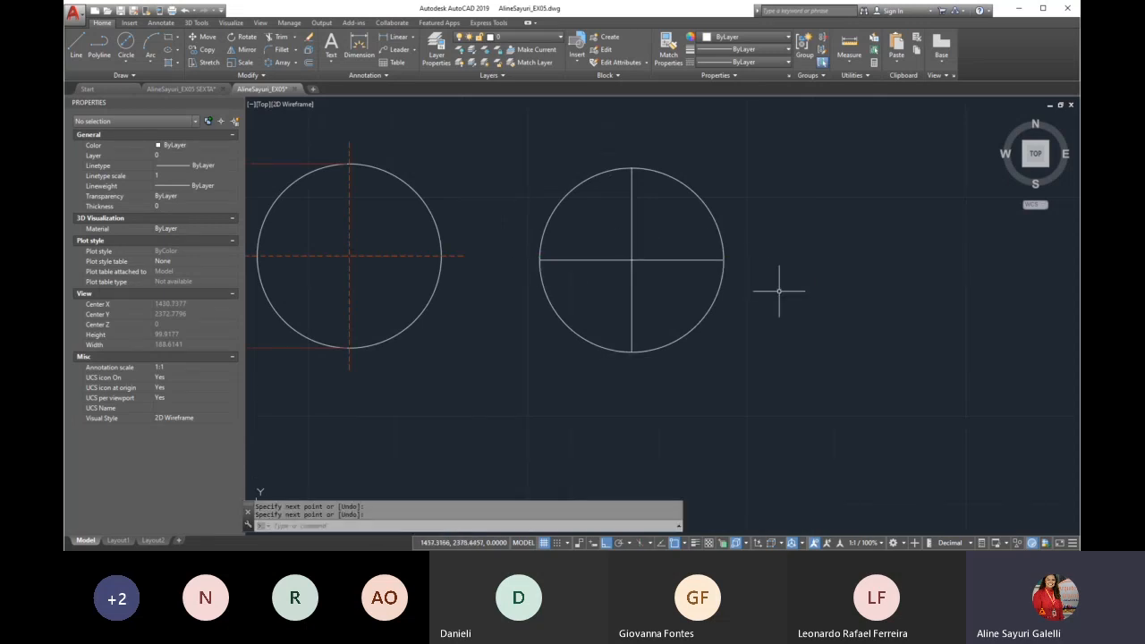
# Match the properties of the left circle's red dashed centre line onto the right circle's two diameter lines
pyautogui.write('a')
pyautogui.press('Return')
pyautogui.click(407, 256)
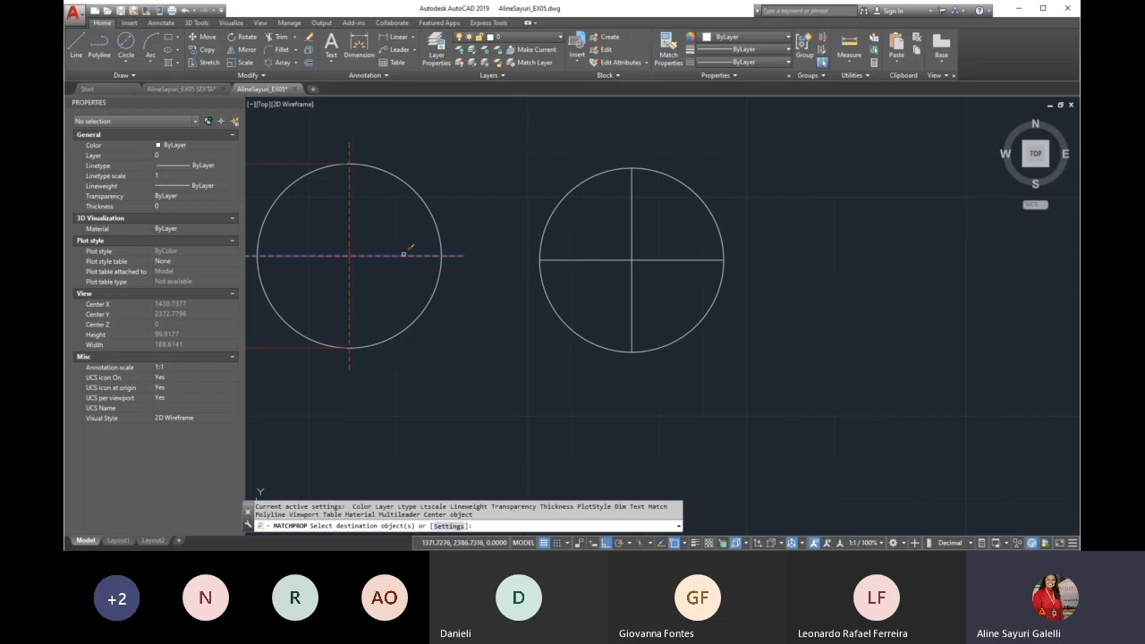
pyautogui.click(664, 246)
pyautogui.click(615, 277)
pyautogui.press('Return')
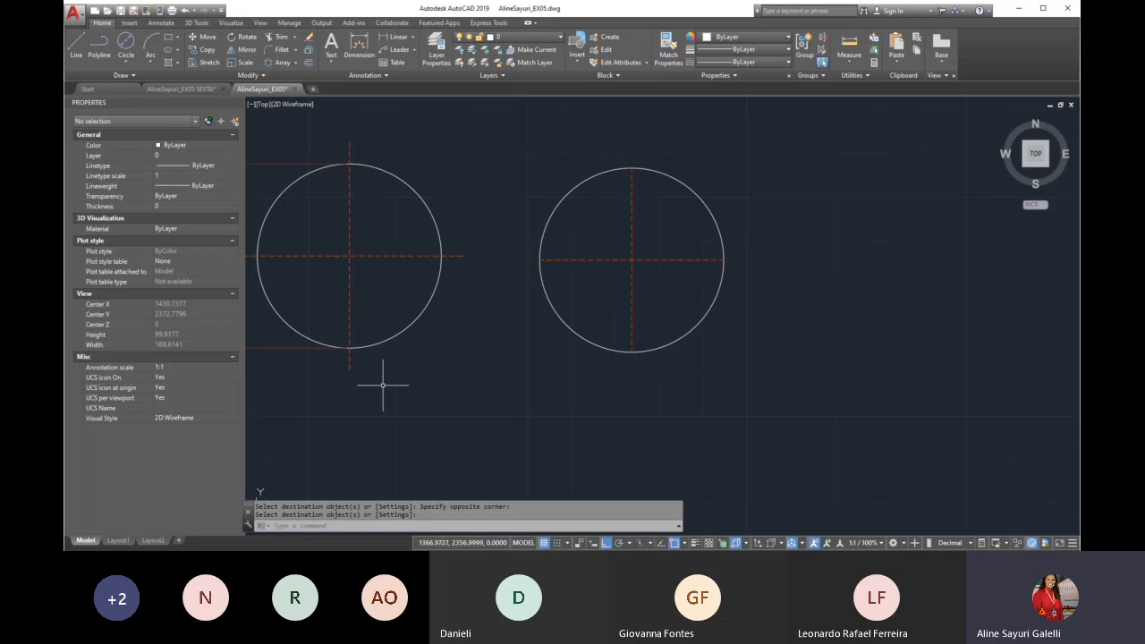
# Lengthen the right circle's two centre lines by a delta of 5 at each end, and undo the lengthening
pyautogui.click(257, 76)
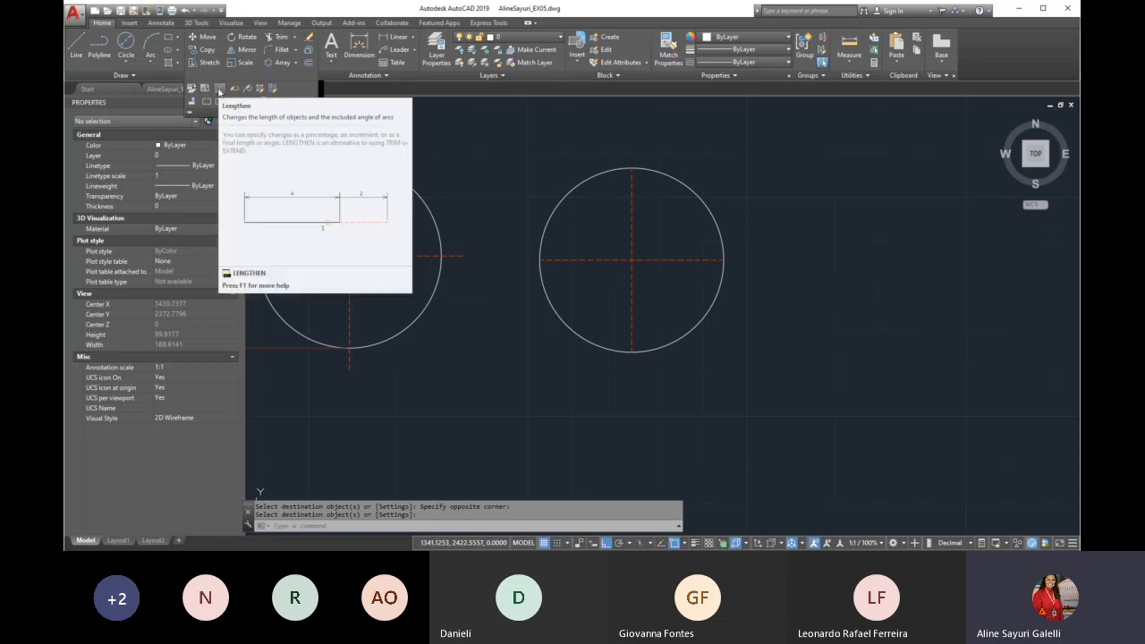
pyautogui.click(219, 91)
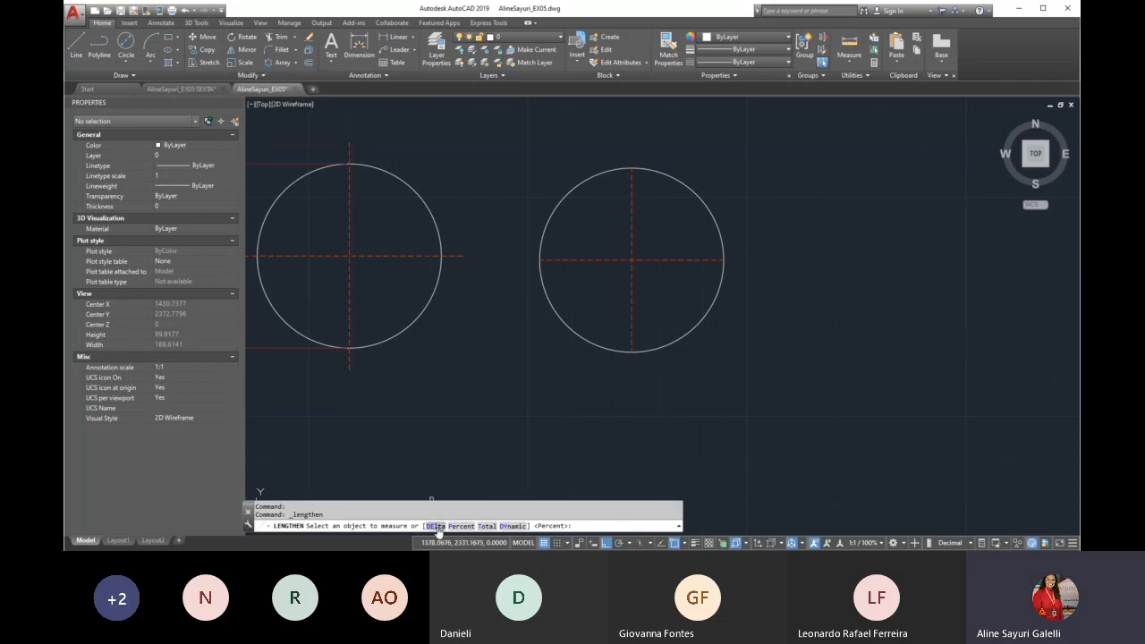
pyautogui.scroll(-2, 707, 392)
pyautogui.scroll(2, 470, 364)
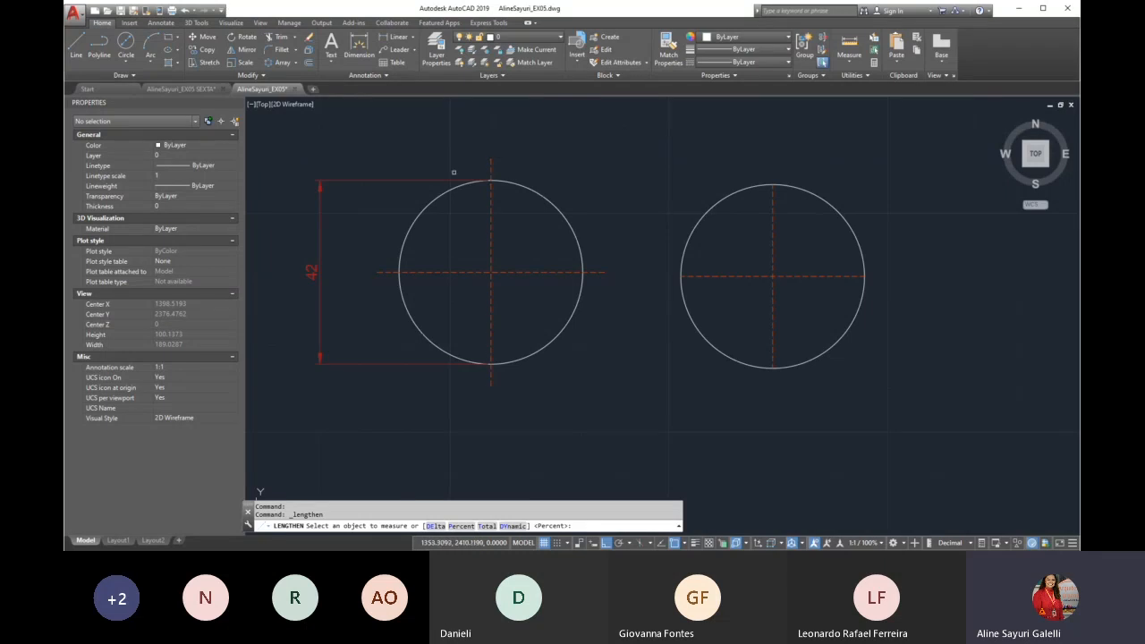
pyautogui.scroll(-2, 403, 283)
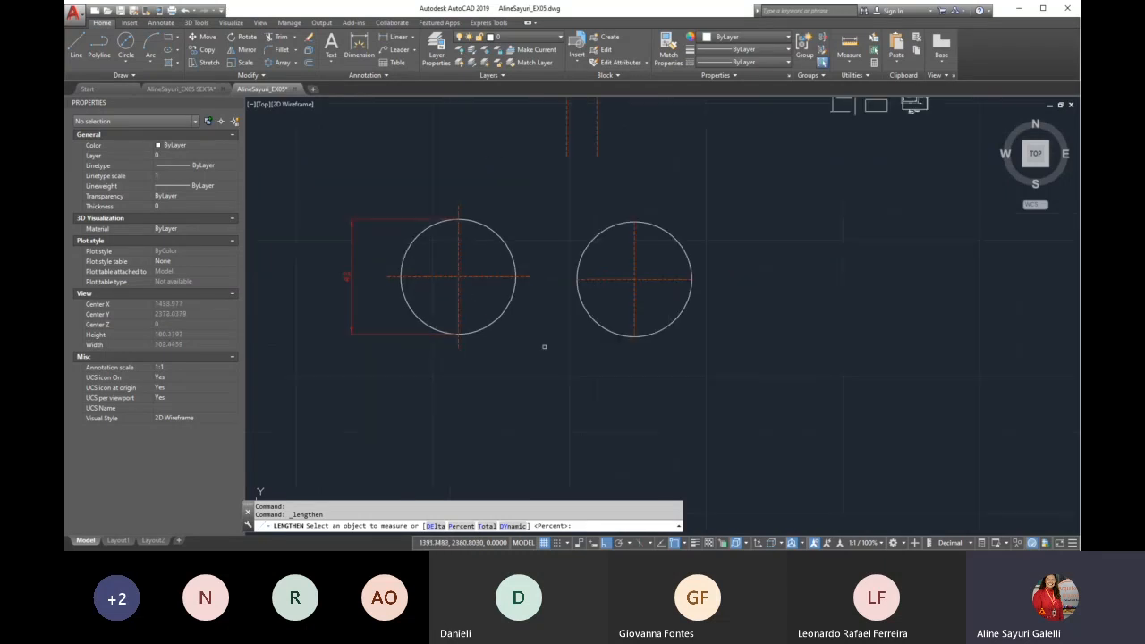
pyautogui.click(435, 526)
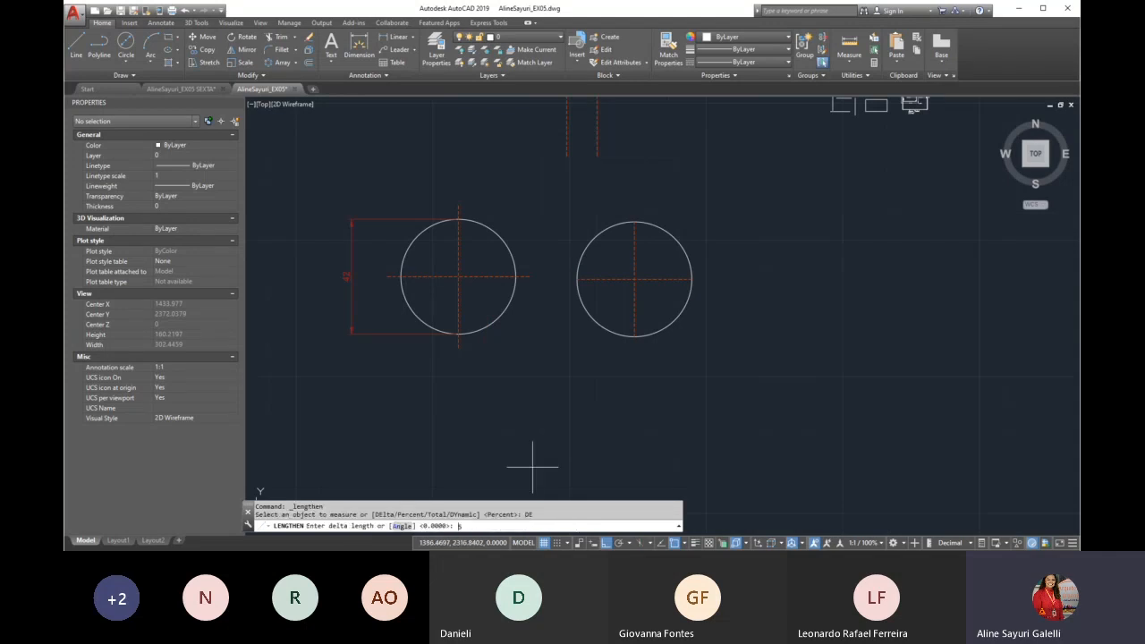
pyautogui.write('5')
pyautogui.press('Return')
pyautogui.click(661, 326)
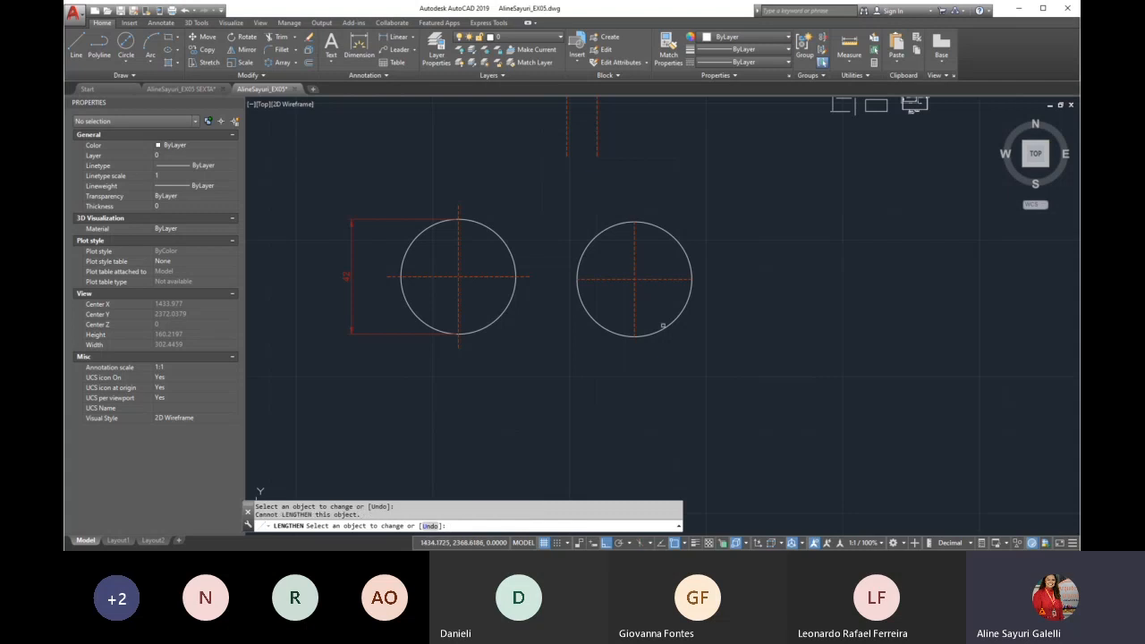
pyautogui.scroll(2, 668, 219)
pyautogui.click(611, 229)
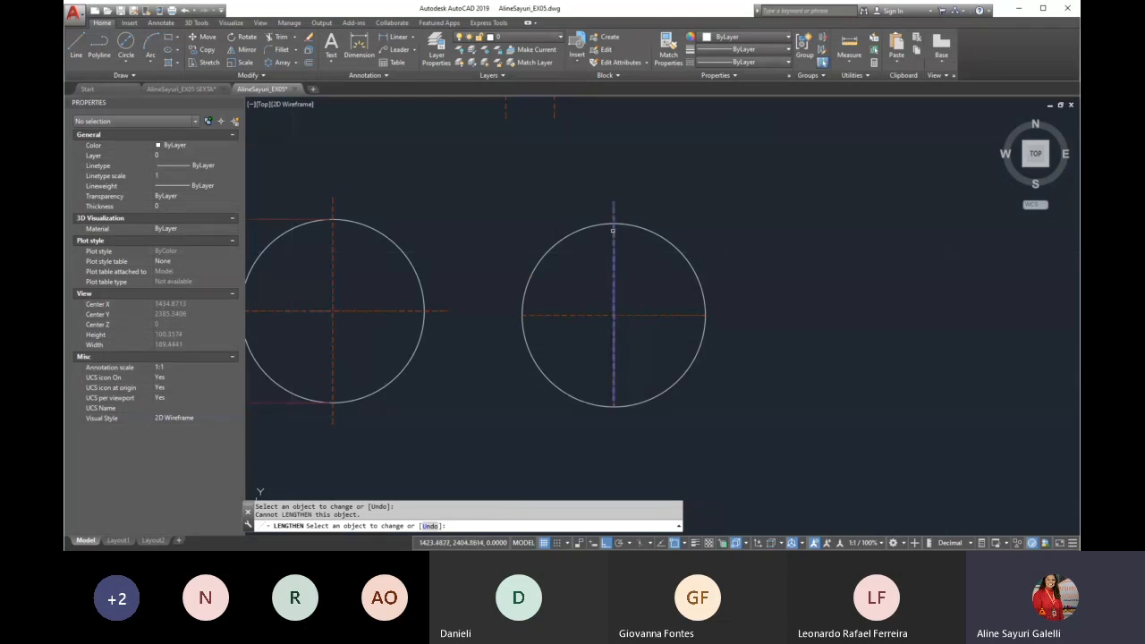
pyautogui.click(612, 230)
pyautogui.click(613, 400)
pyautogui.click(693, 316)
pyautogui.click(542, 315)
pyautogui.press('Escape')
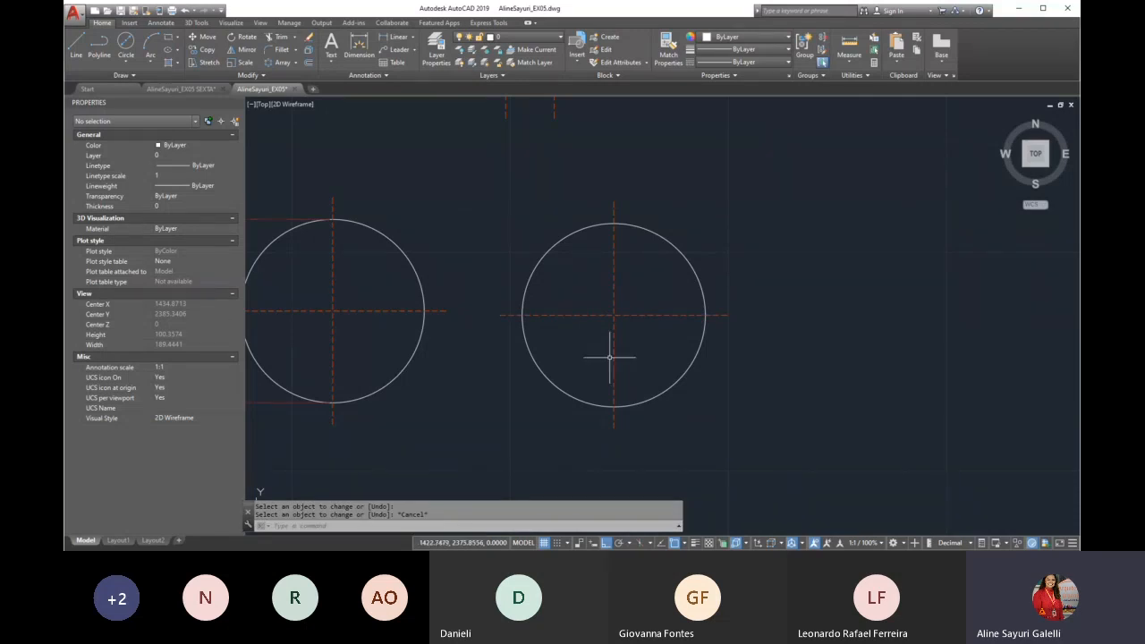
pyautogui.write('u')
pyautogui.press('Return')
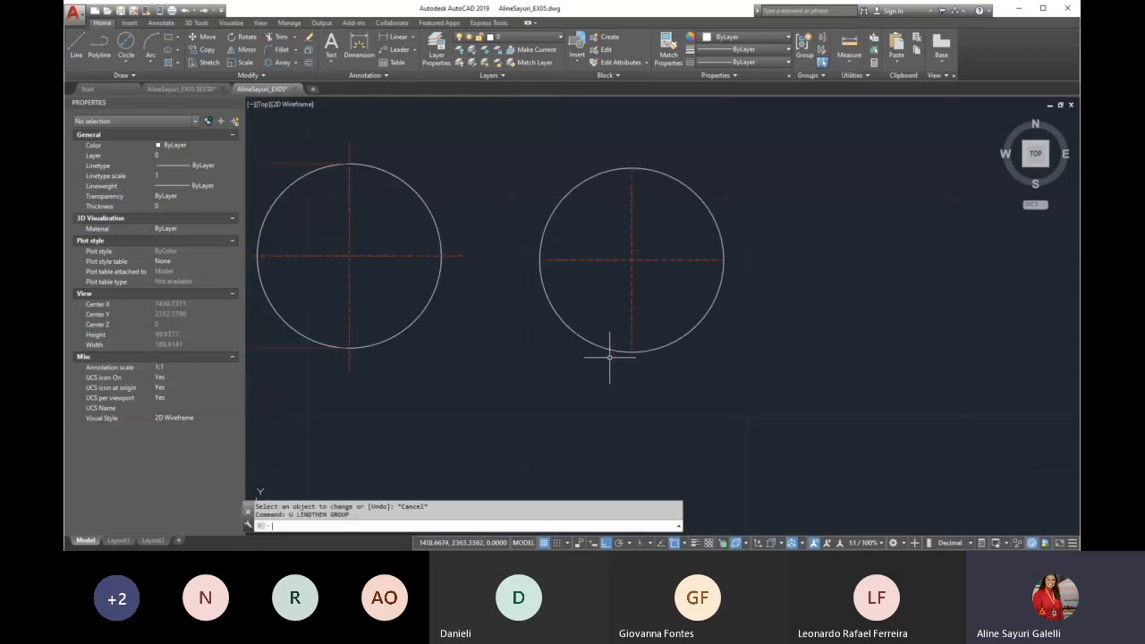
# Lengthen the right circle's two centre lines by 20 percent at each end with the Percent option, and undo it
pyautogui.write('le')
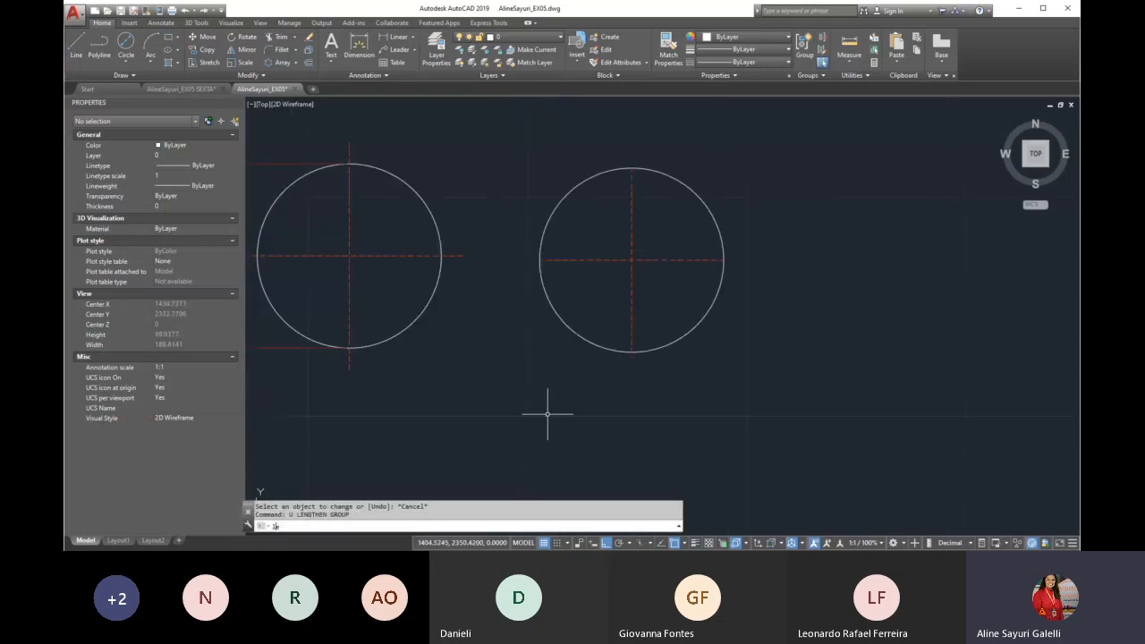
pyautogui.write('n')
pyautogui.press('Return')
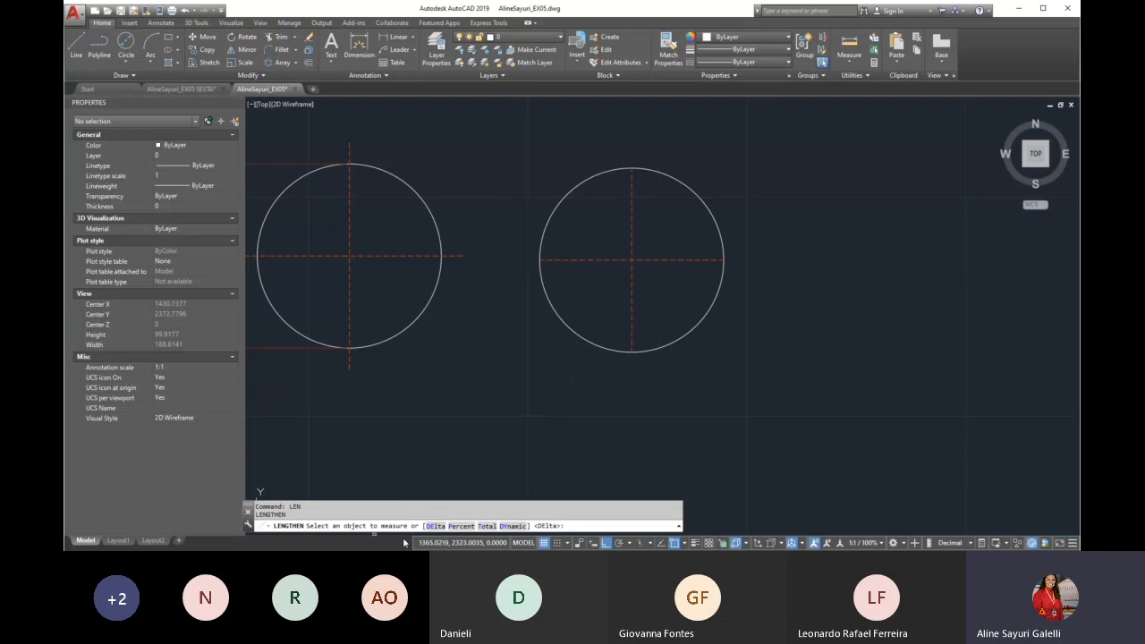
pyautogui.click(461, 526)
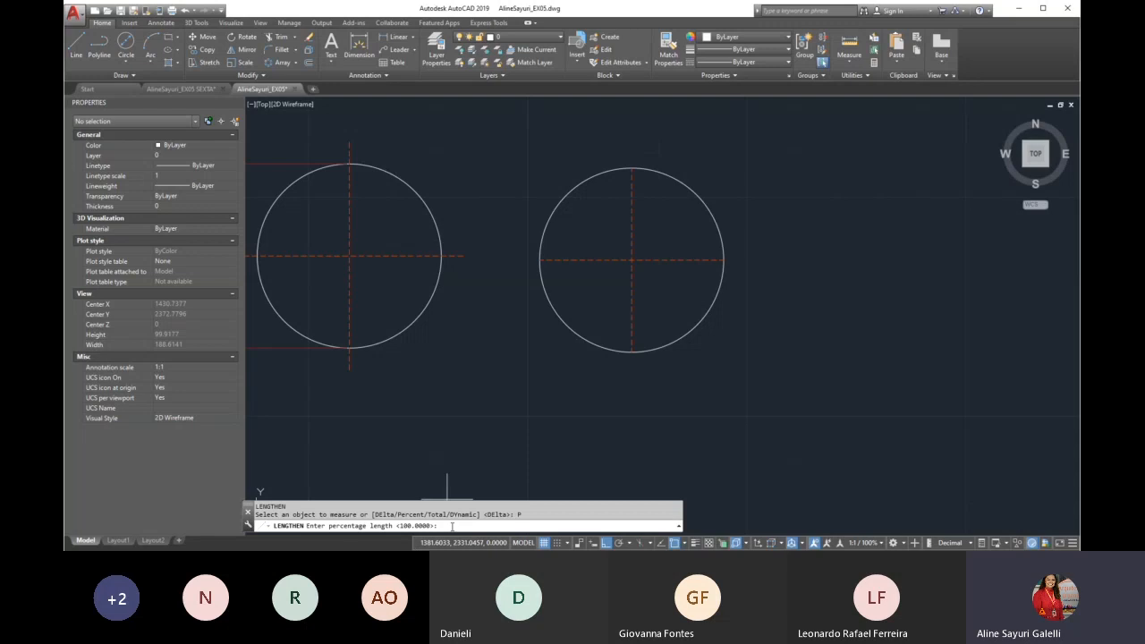
pyautogui.write('20')
pyautogui.press('Return')
pyautogui.click(593, 186)
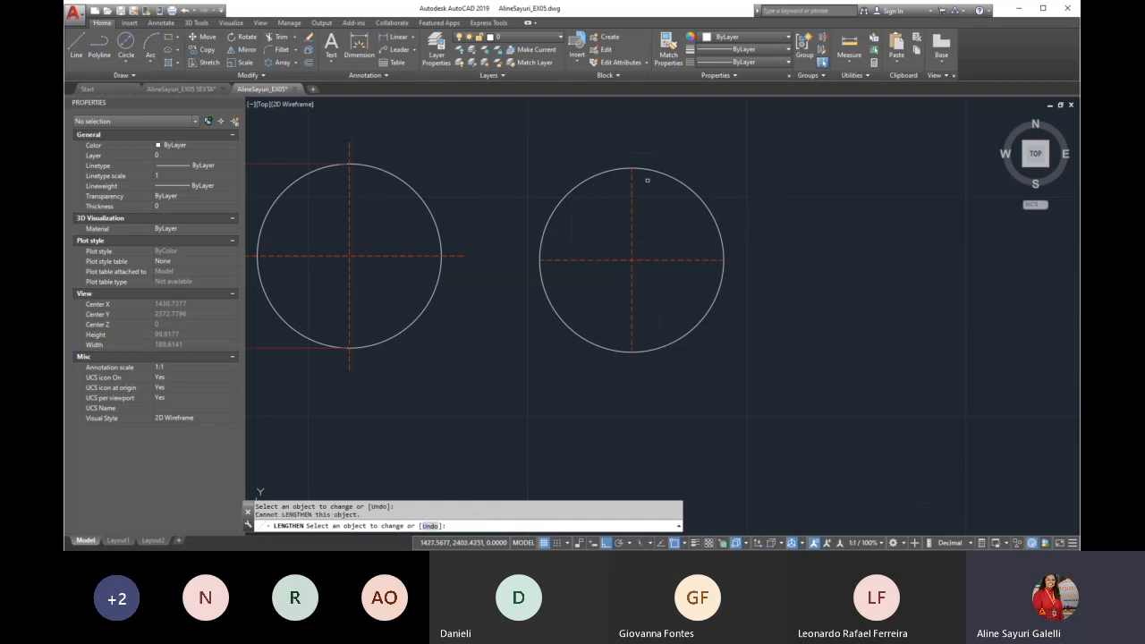
pyautogui.click(632, 177)
pyautogui.click(695, 261)
pyautogui.click(632, 343)
pyautogui.click(544, 260)
pyautogui.press('Return')
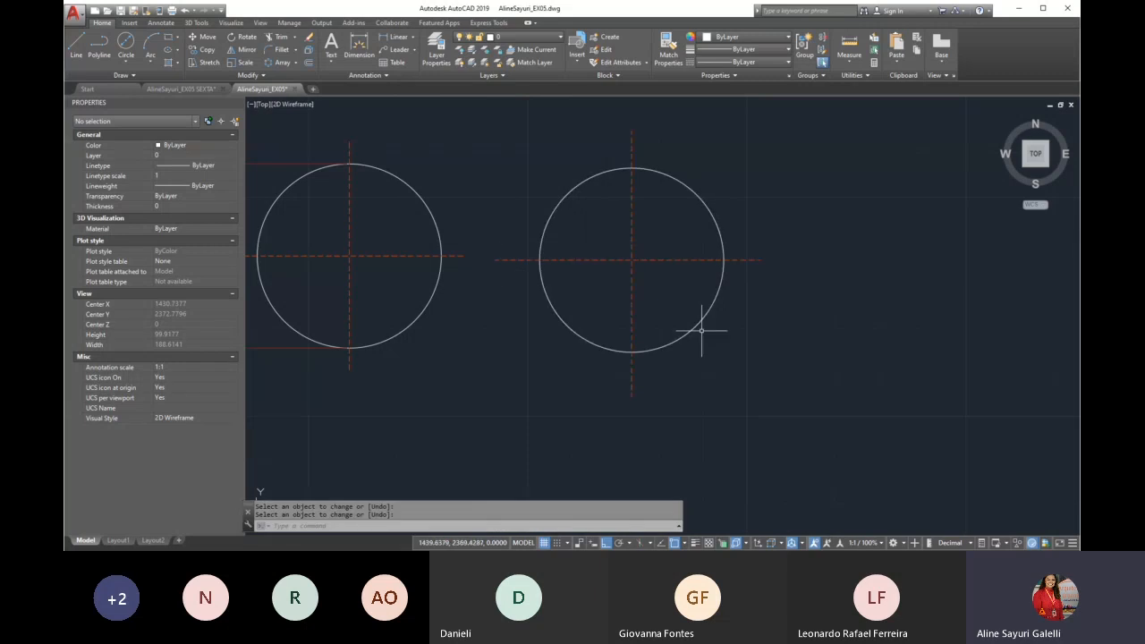
pyautogui.hotkey('ctrl', 'z')
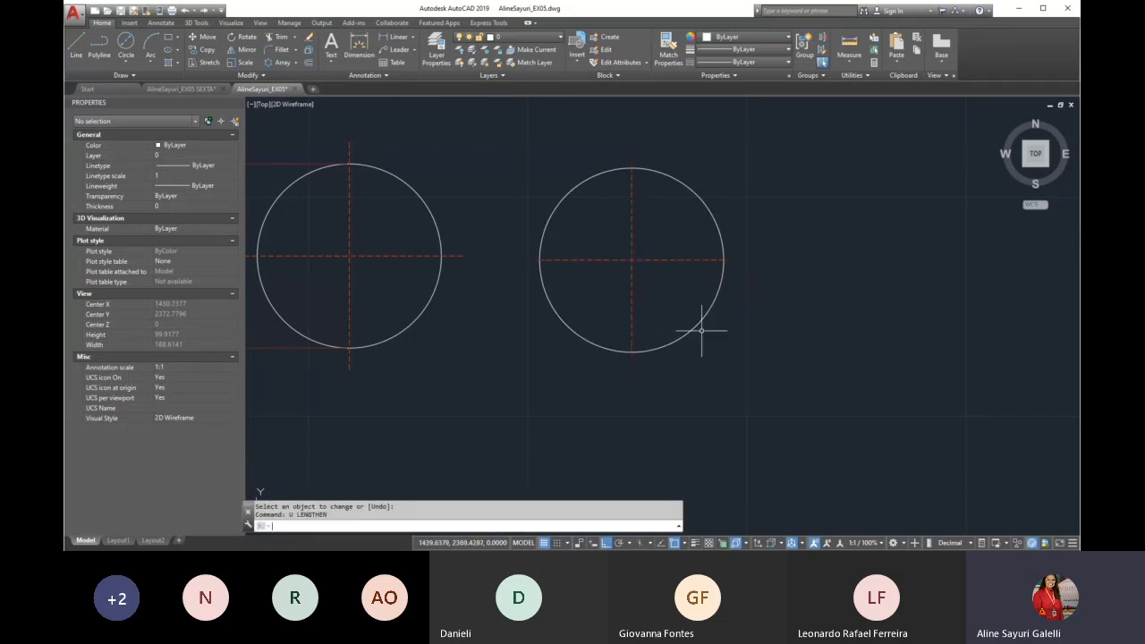
# Lengthen the right circle's vertical line upward and horizontal line rightward to a total length of 60 with the Total option
pyautogui.write('LE')
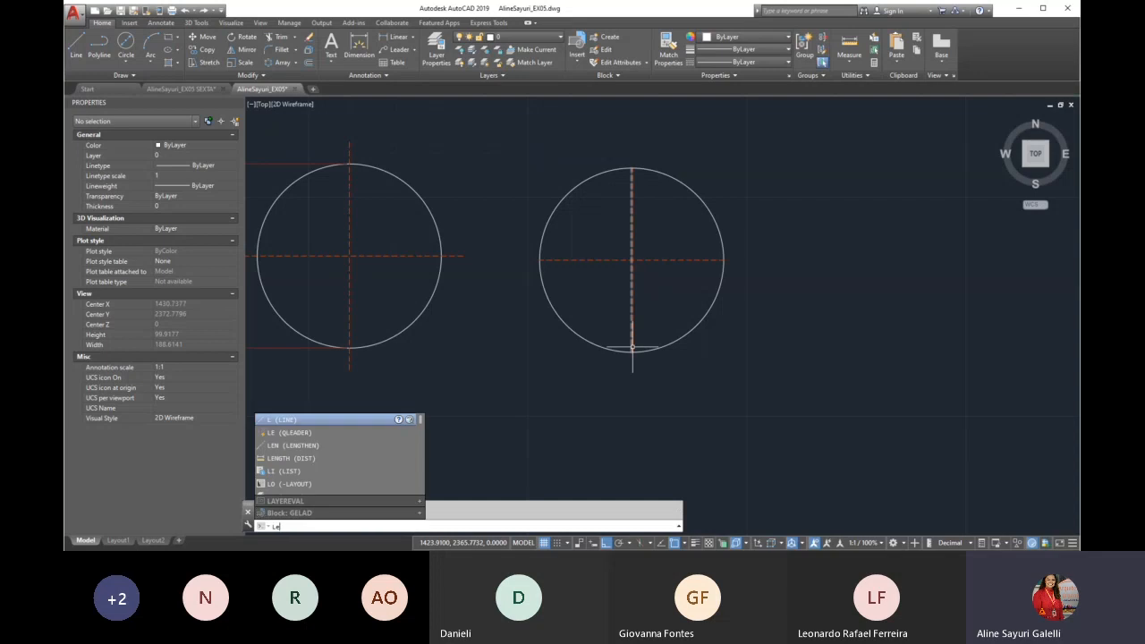
pyautogui.write('N')
pyautogui.press('Return')
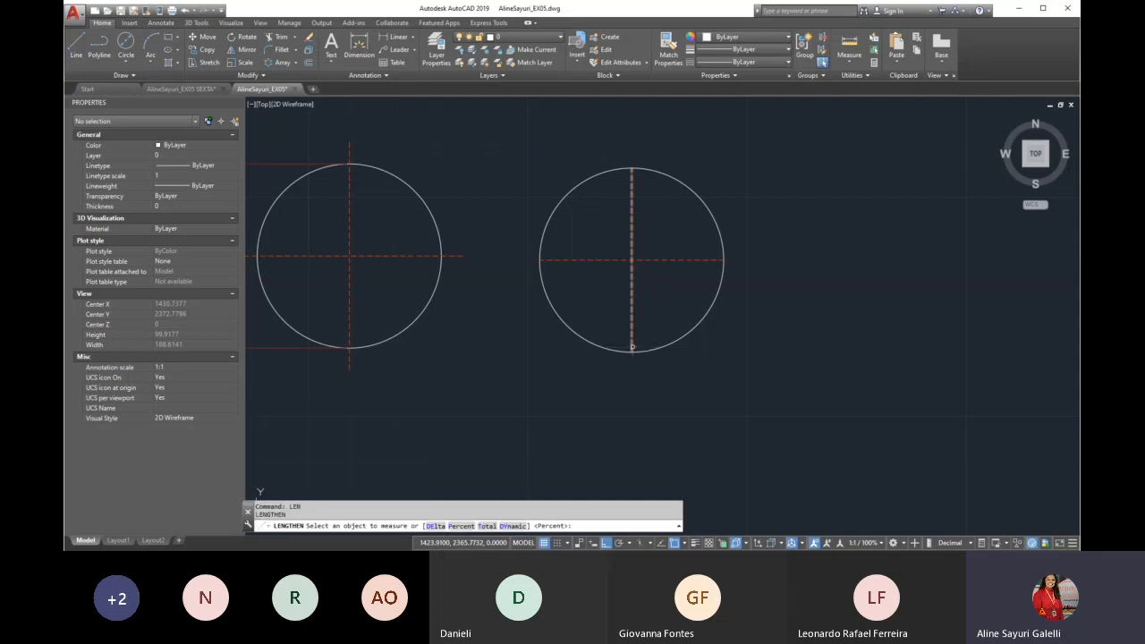
pyautogui.click(487, 526)
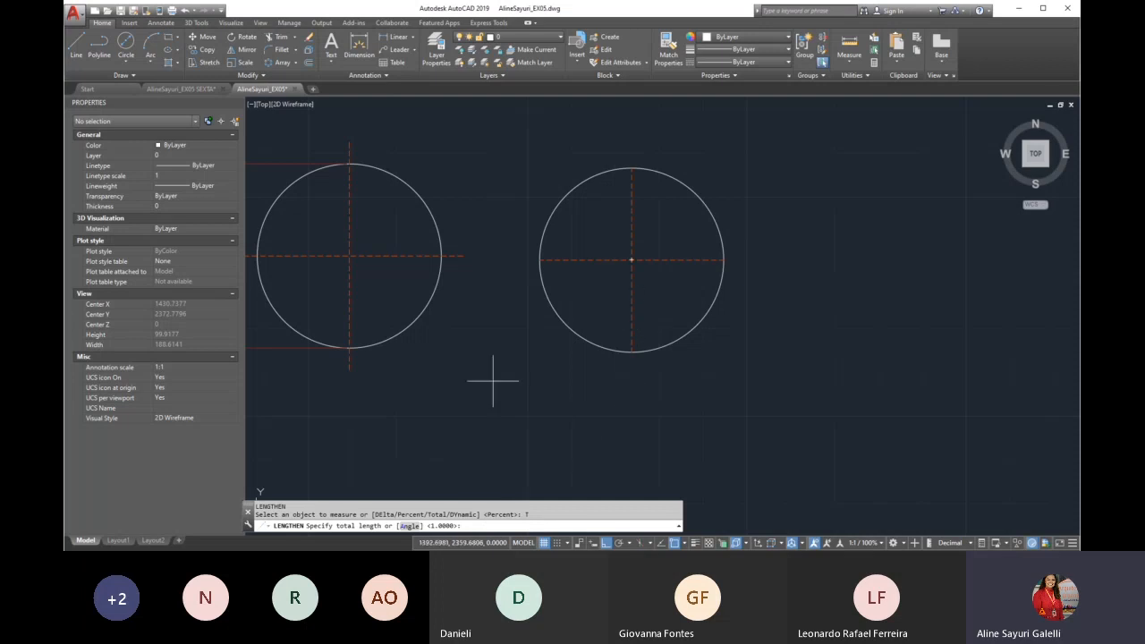
pyautogui.scroll(-2, 593, 396)
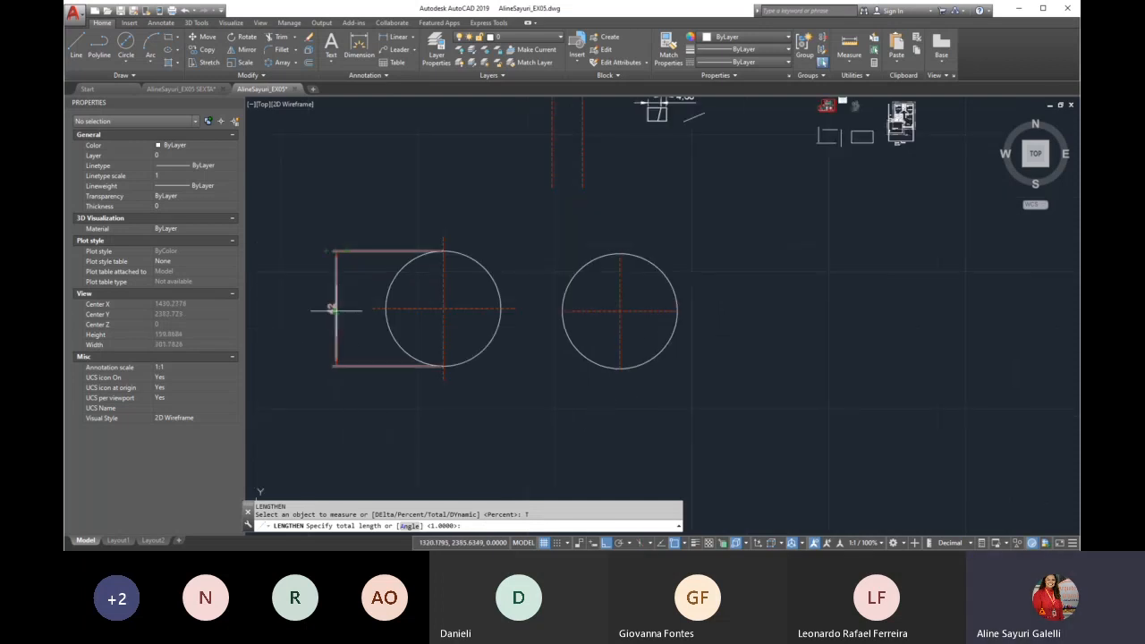
pyautogui.scroll(2, 332, 312)
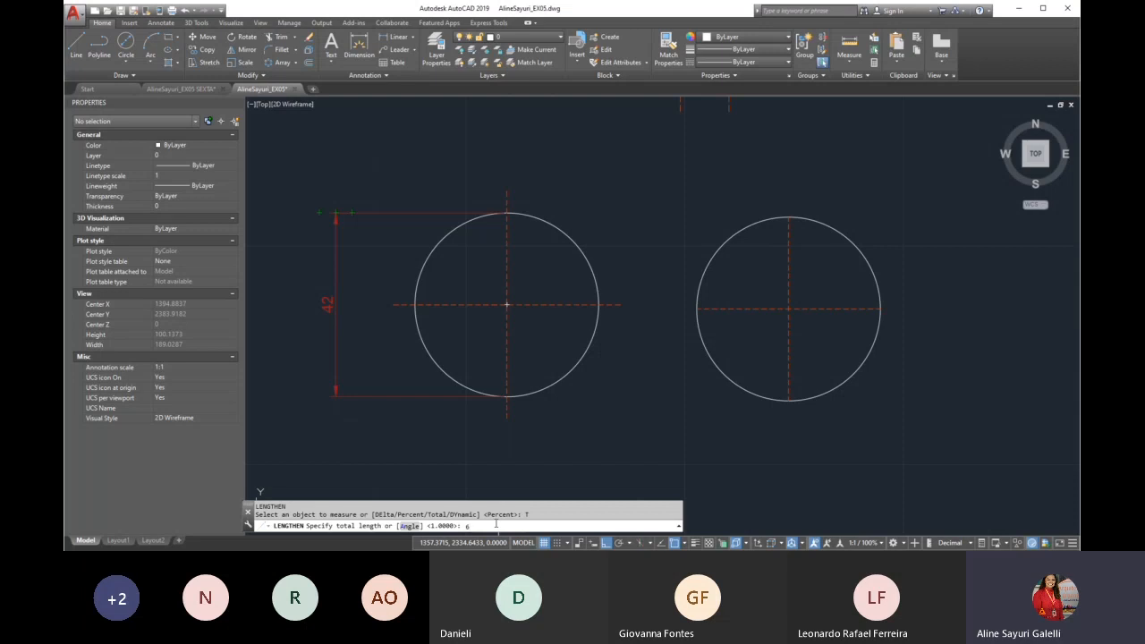
pyautogui.write('0')
pyautogui.press('Return')
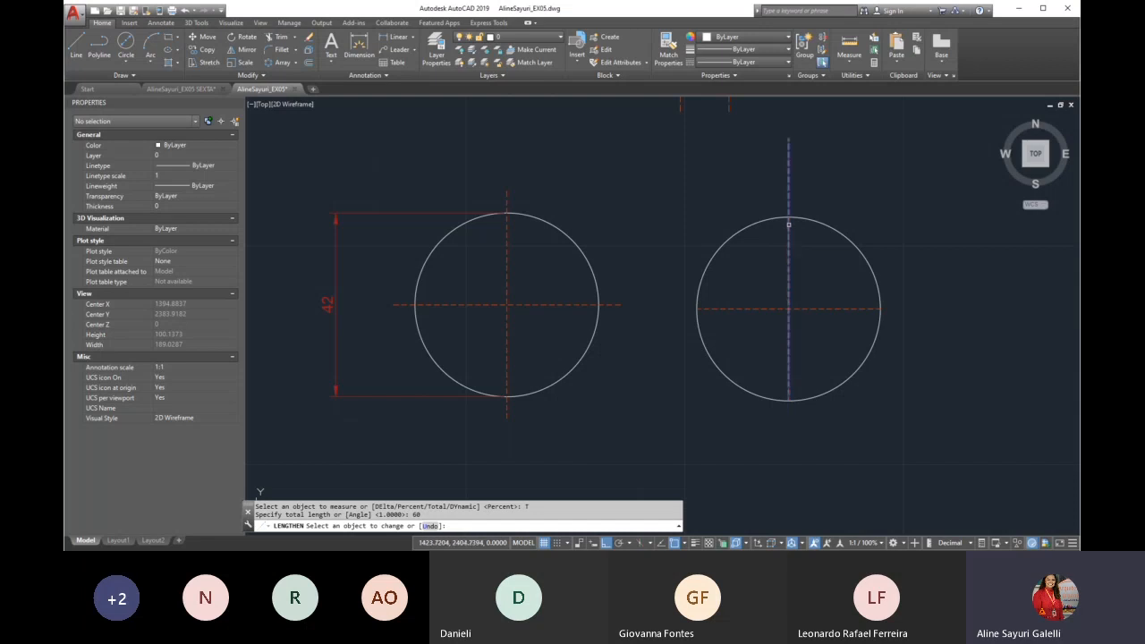
pyautogui.click(788, 225)
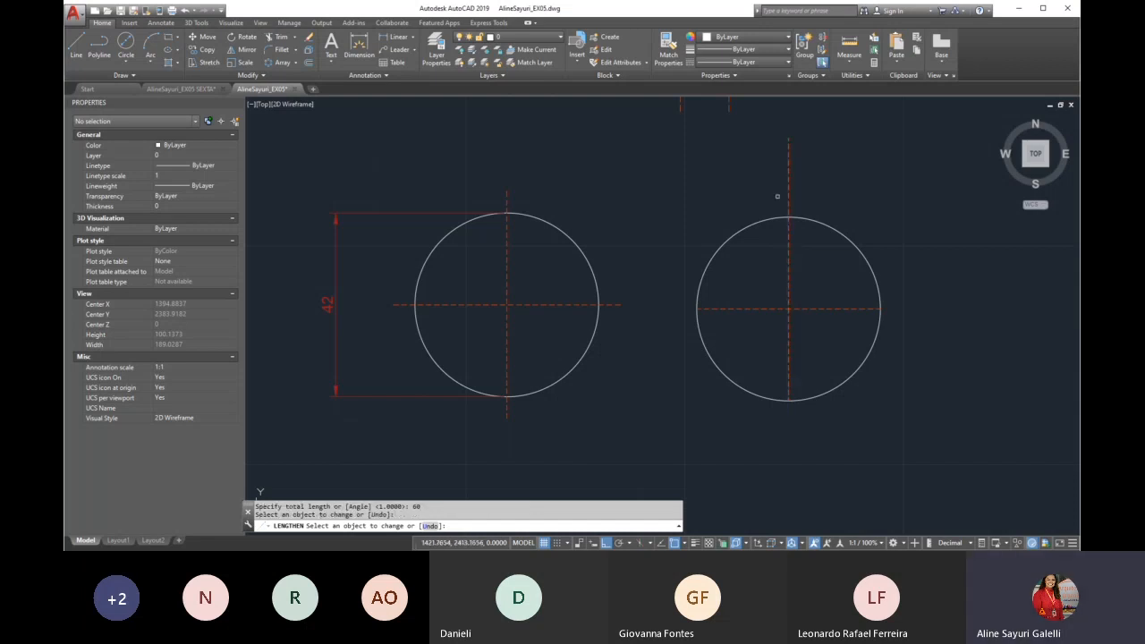
pyautogui.click(418, 269)
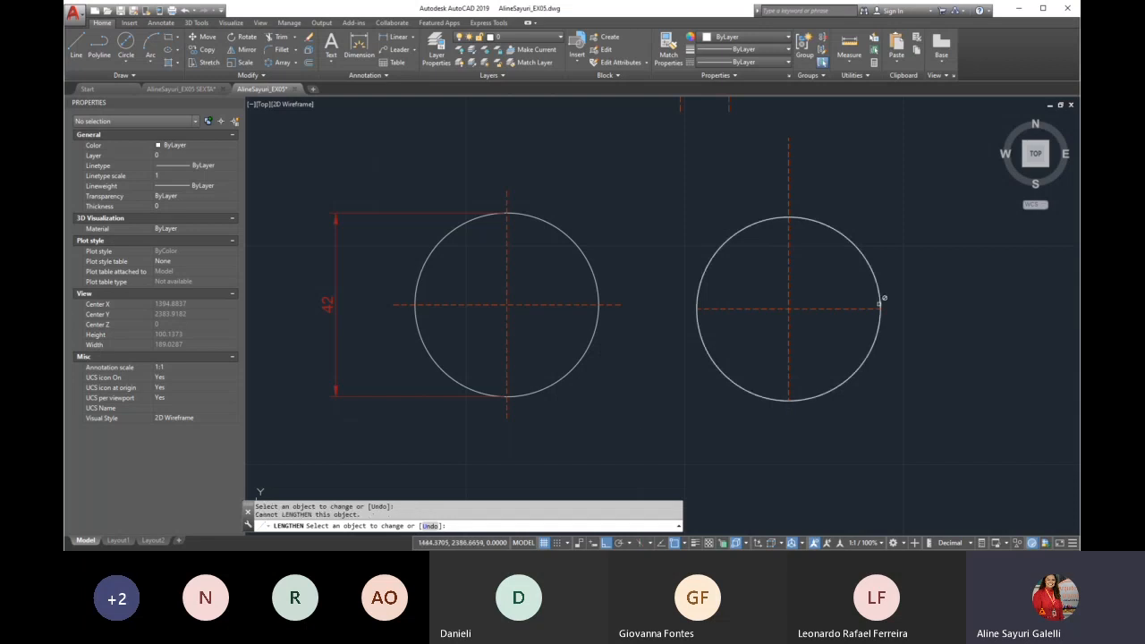
pyautogui.click(879, 308)
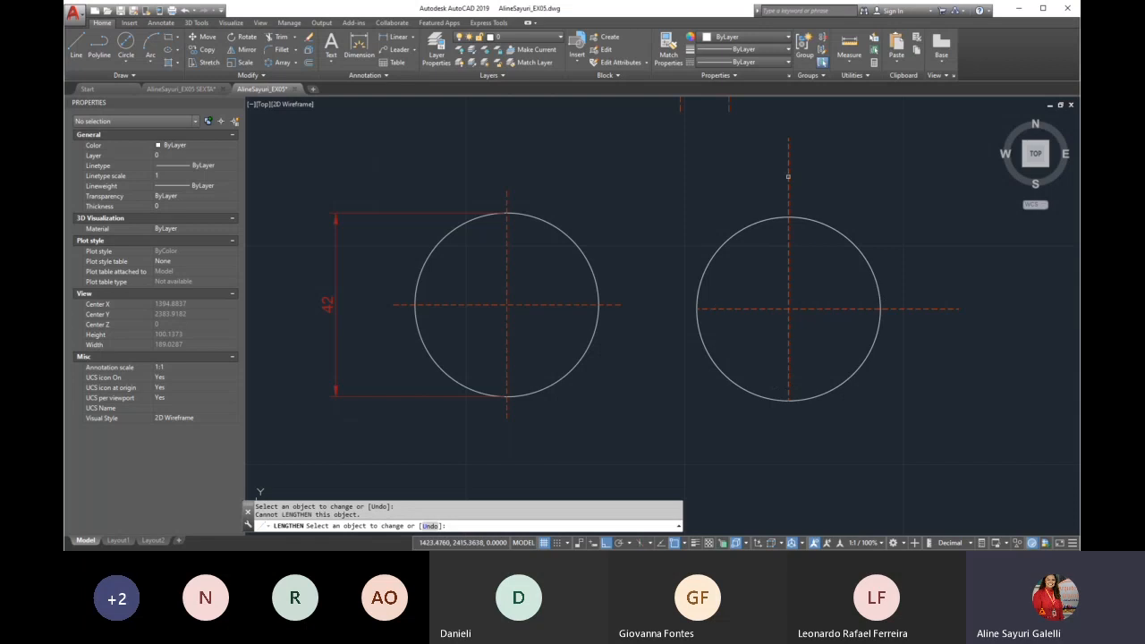
pyautogui.press('Return')
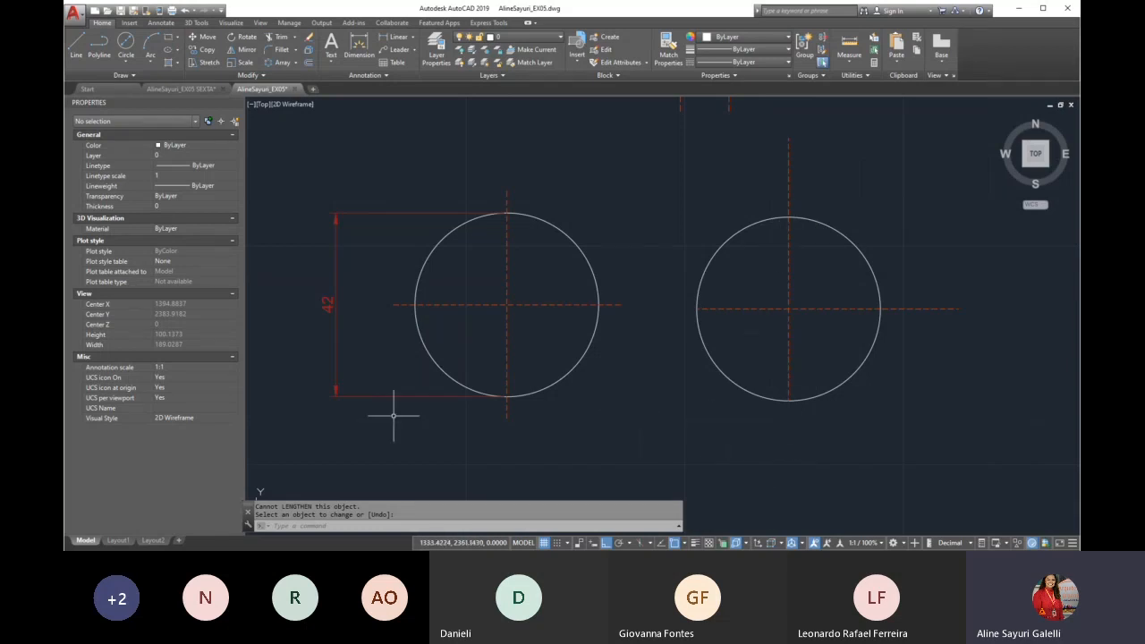
pyautogui.write('LE')
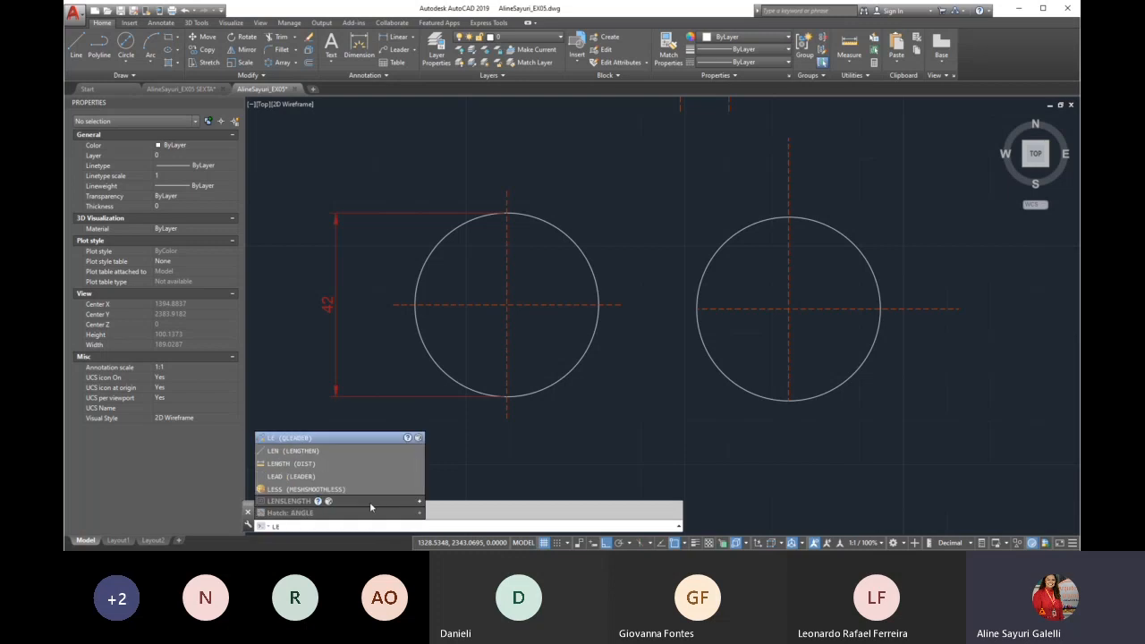
pyautogui.press('Return')
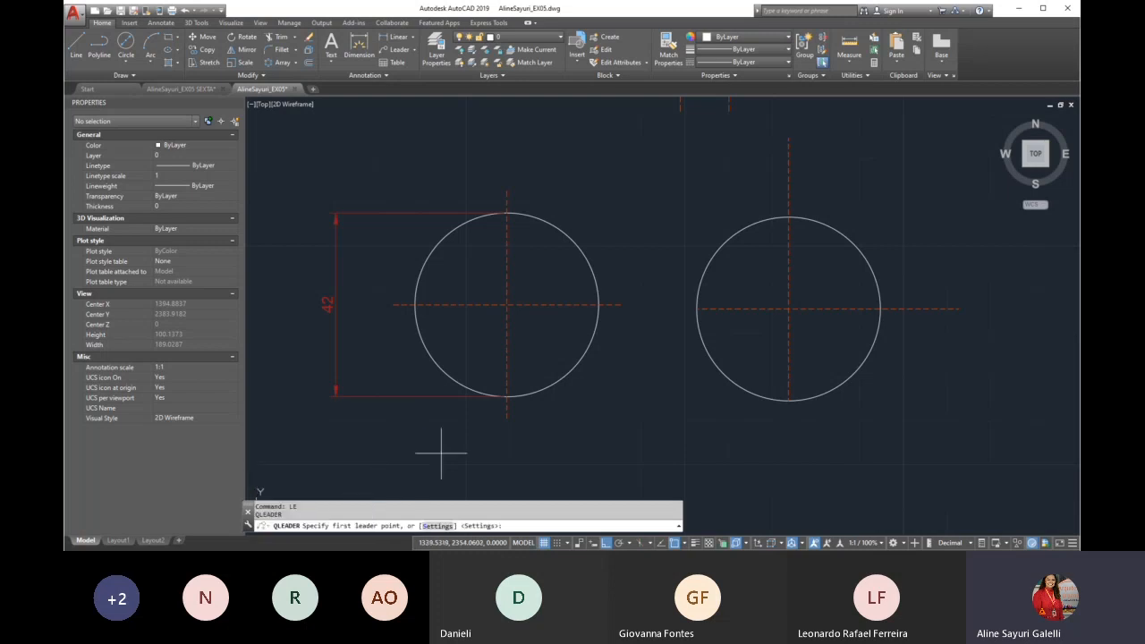
pyautogui.press('Escape')
# Lengthen the right circle's vertical line freely below the circle and its horizontal line beyond the left side with LENGTHEN's Dynamic option
pyautogui.write('len')
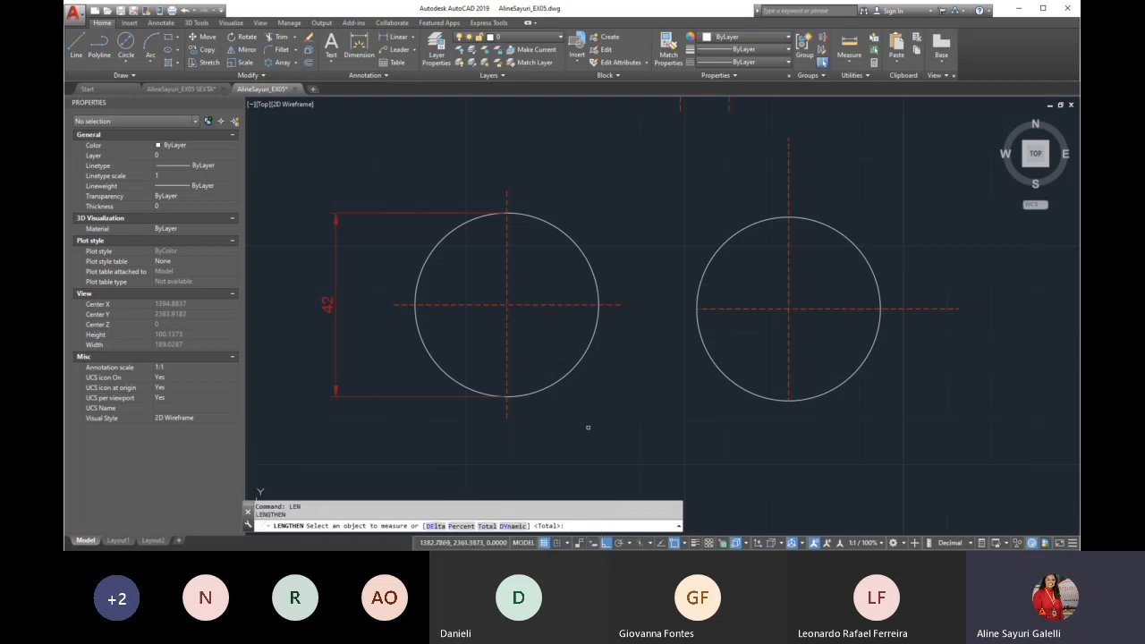
pyautogui.click(513, 527)
pyautogui.click(431, 338)
pyautogui.scroll(-2, 447, 358)
pyautogui.scroll(4, 671, 427)
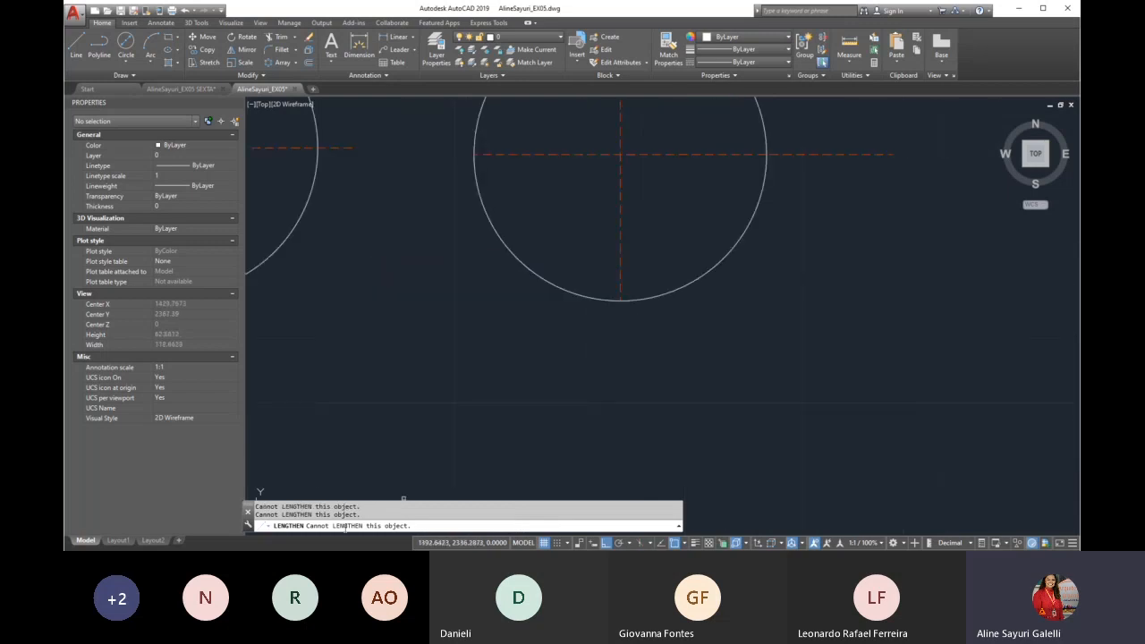
pyautogui.scroll(-2, 533, 494)
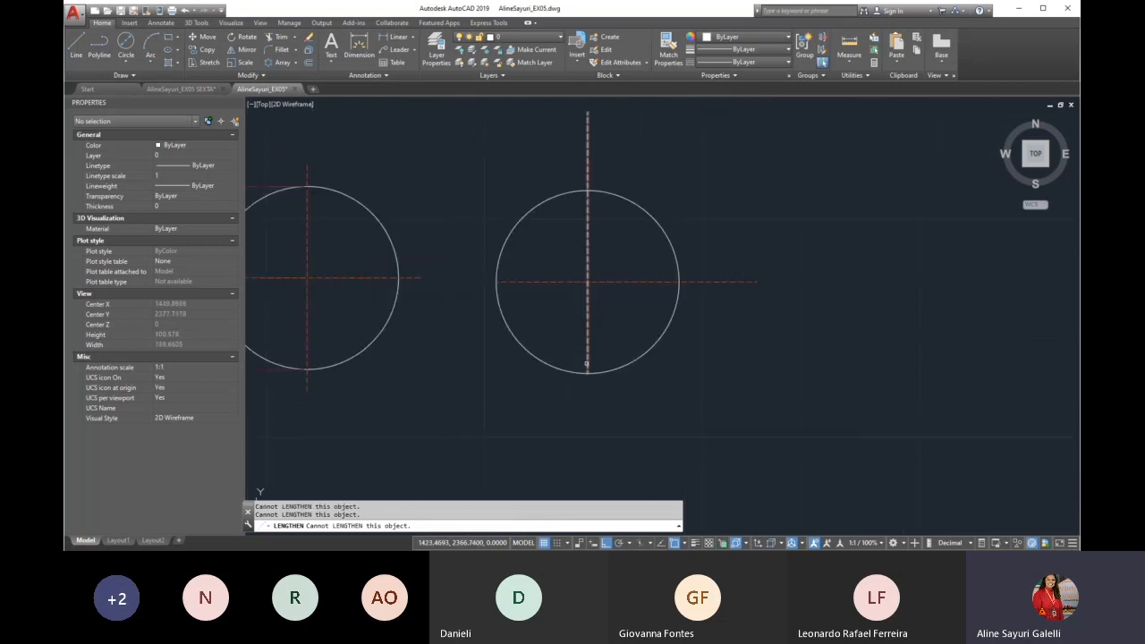
pyautogui.click(588, 362)
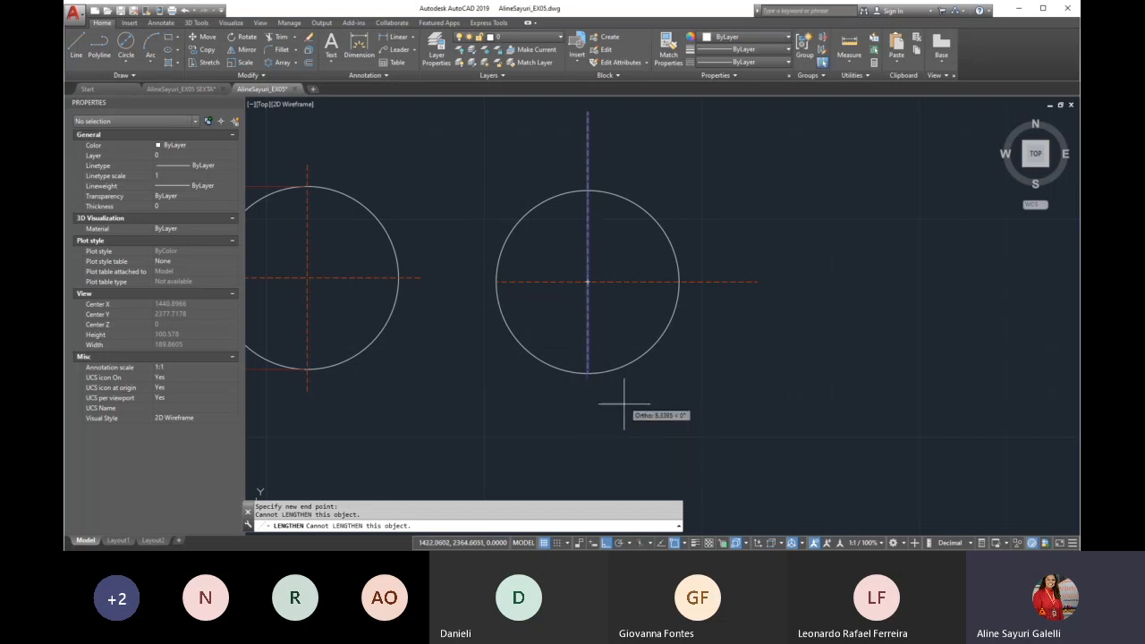
pyautogui.click(608, 465)
pyautogui.click(513, 281)
pyautogui.click(444, 310)
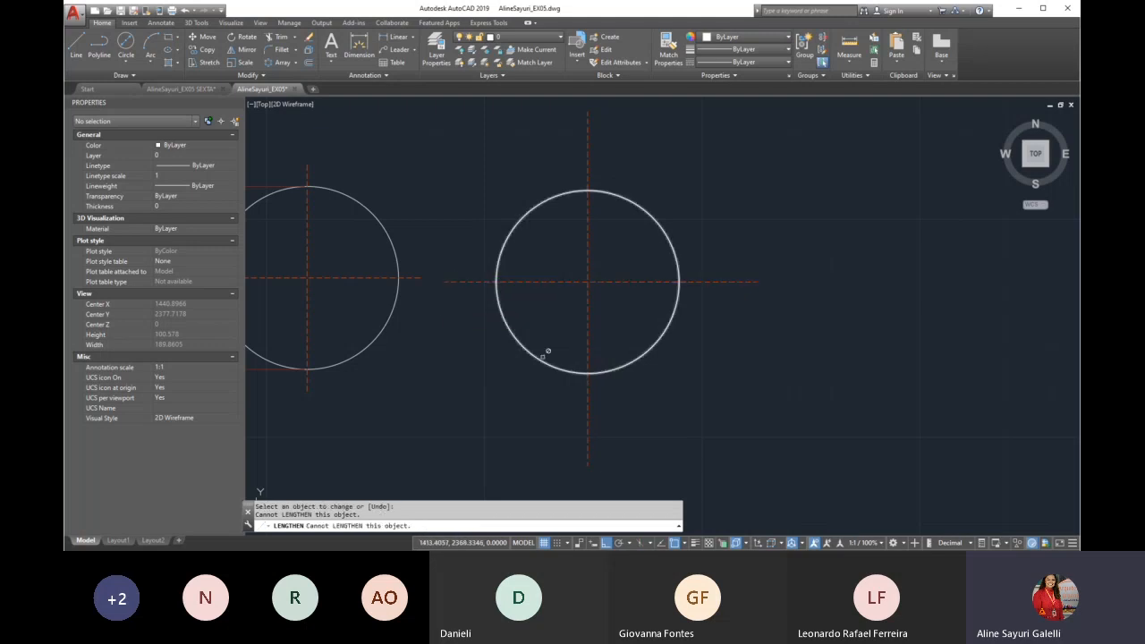
# Adjust the upper end of the right circle's vertical centre line dynamically to slightly shorten it, and end the command
pyautogui.scroll(-2, 532, 374)
pyautogui.click(566, 234)
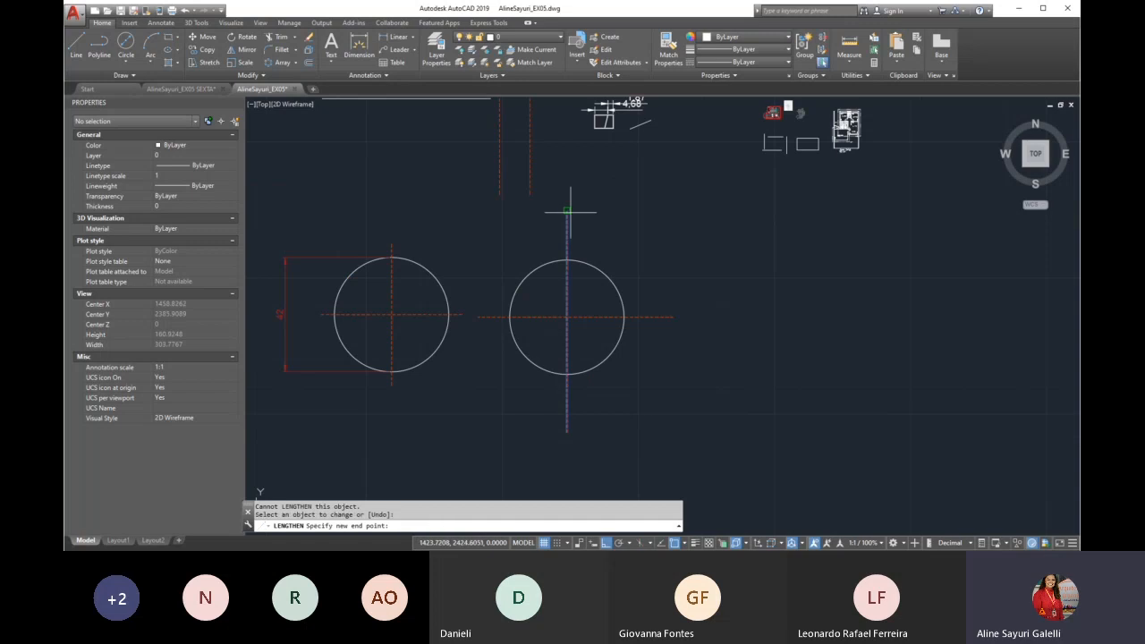
pyautogui.click(582, 221)
pyautogui.press('Escape')
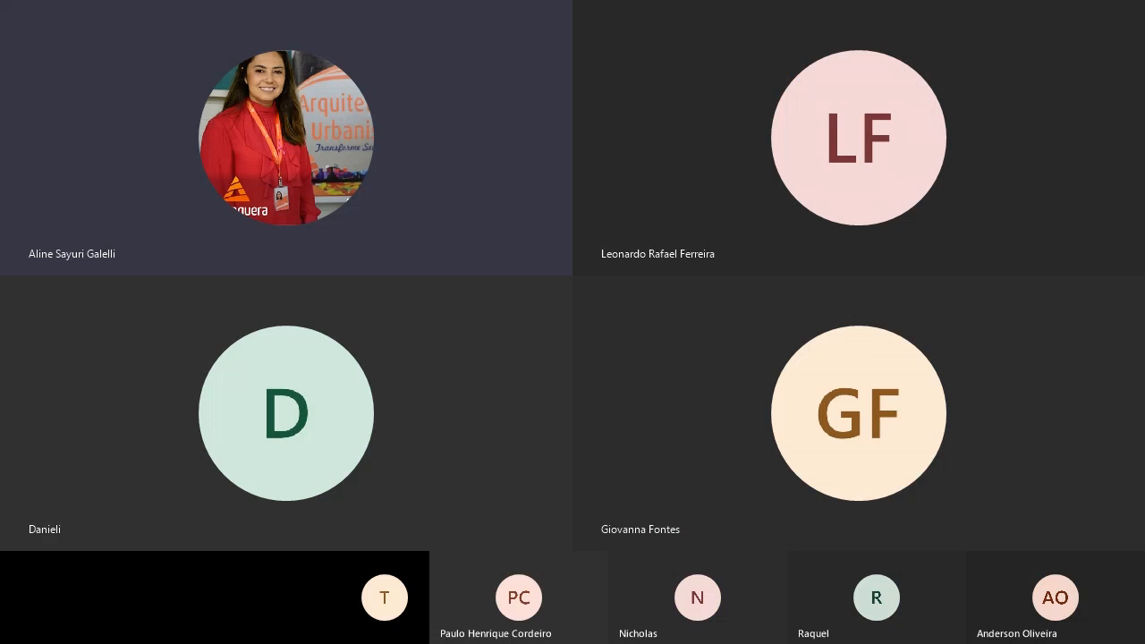
pyautogui.scroll(-1, 448, 372)
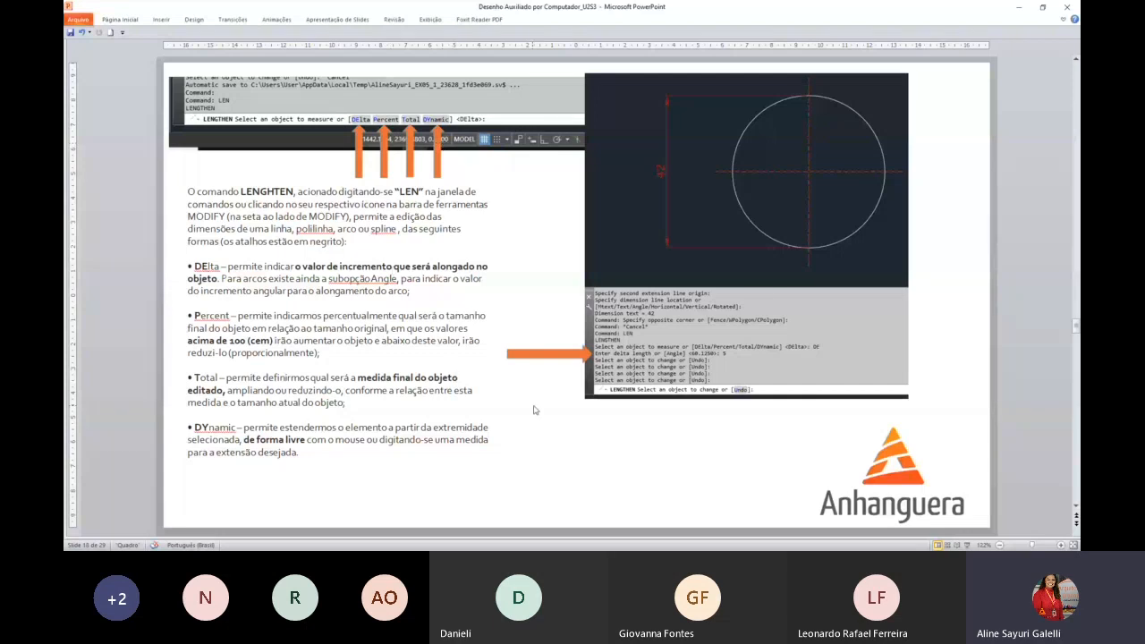
pyautogui.scroll(-2, 524, 405)
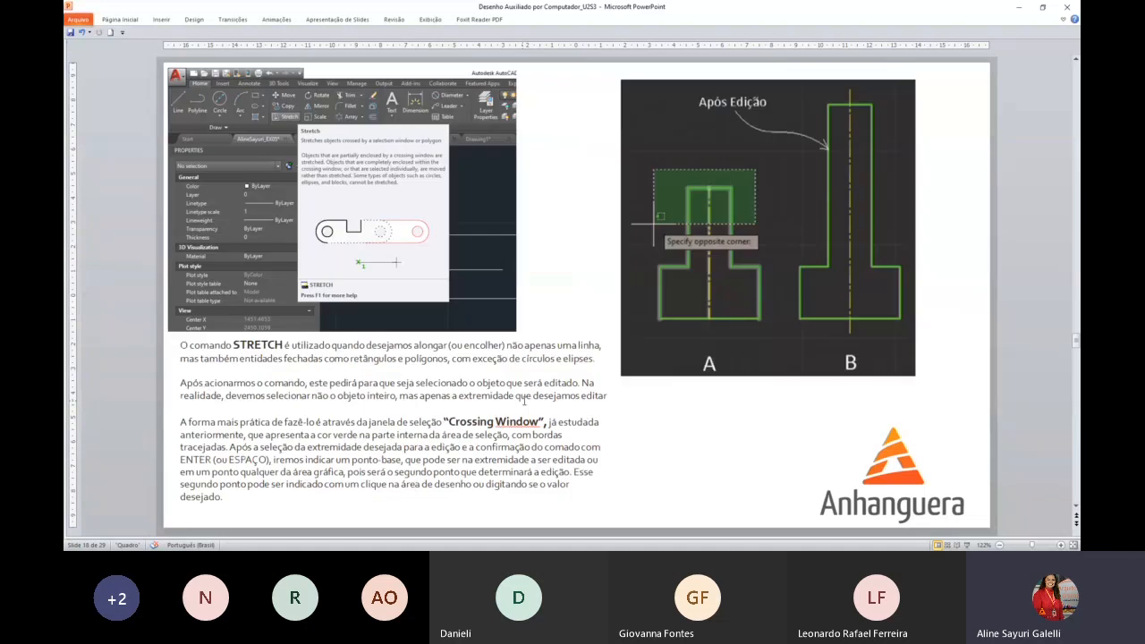
pyautogui.scroll(2, 521, 402)
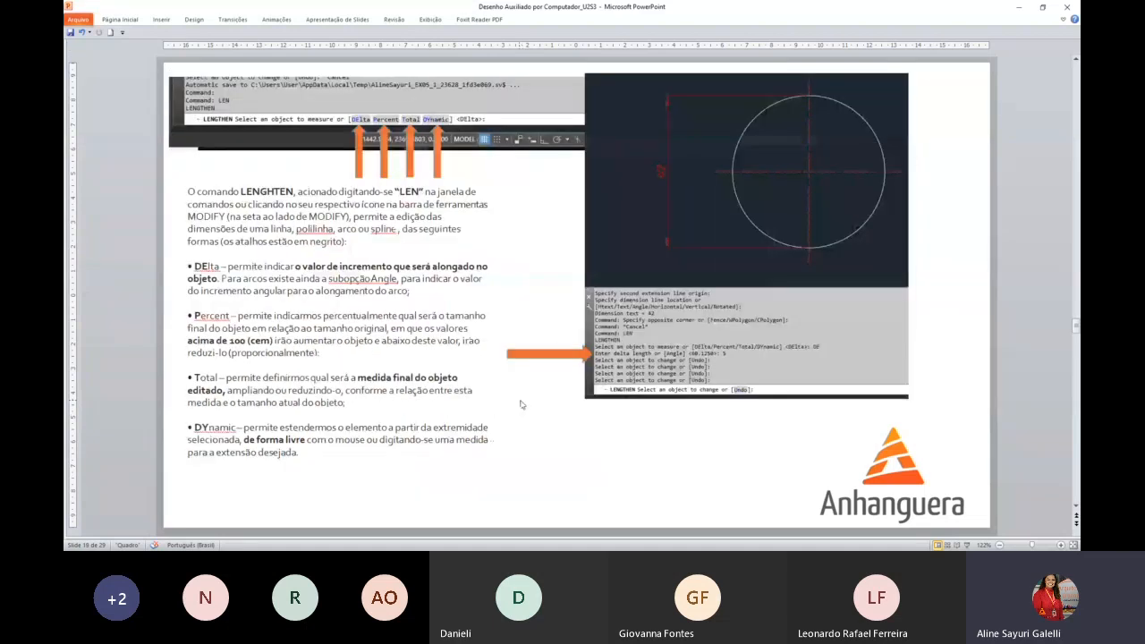
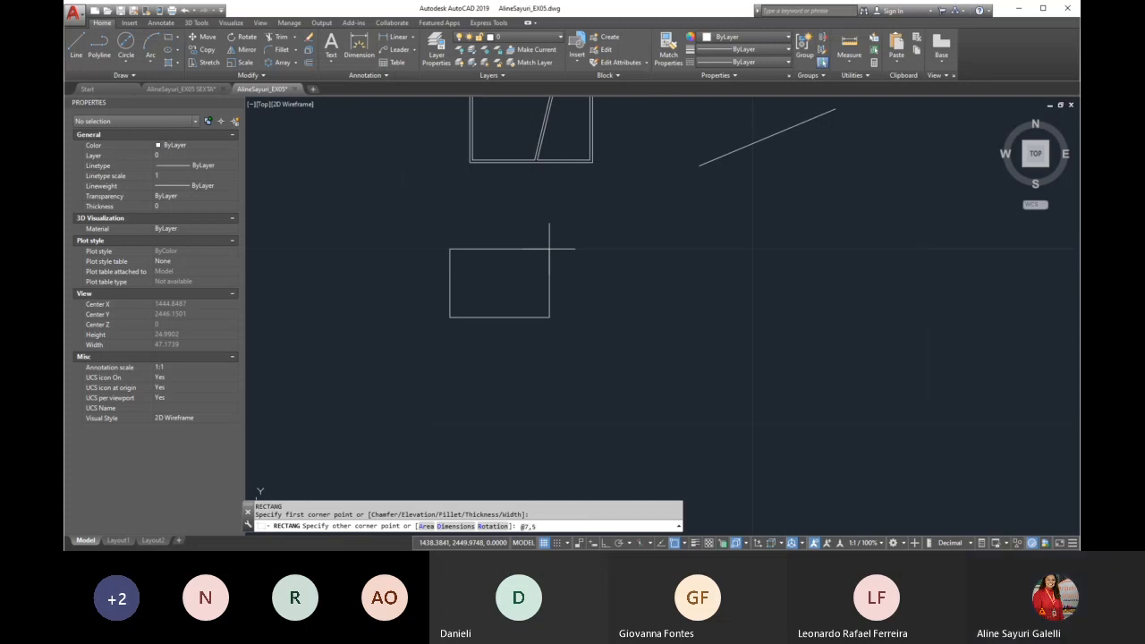
# Draw a 7 by 5 rectangle below the existing plan and offset it 0.15 inward to form the walls
pyautogui.press('Return')
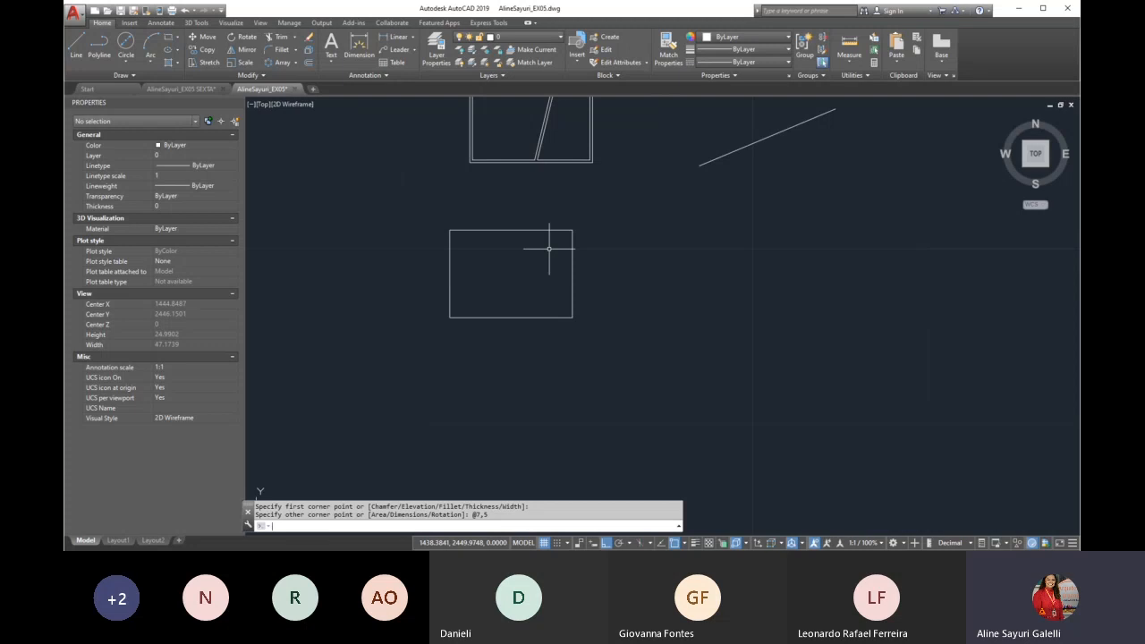
pyautogui.scroll(4, 548, 249)
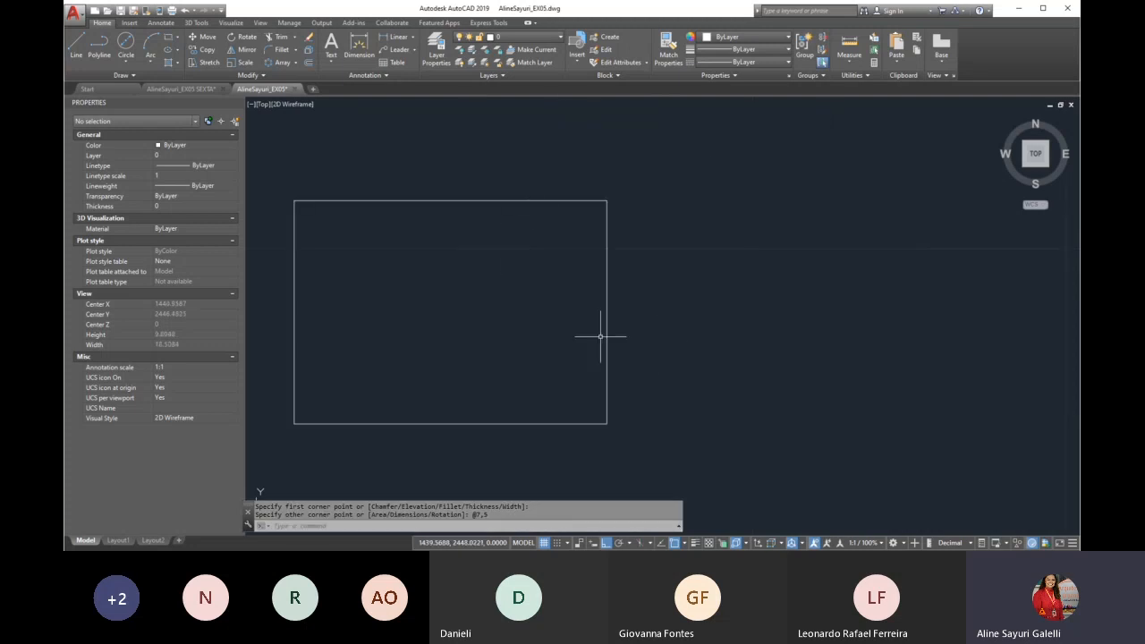
pyautogui.write('b')
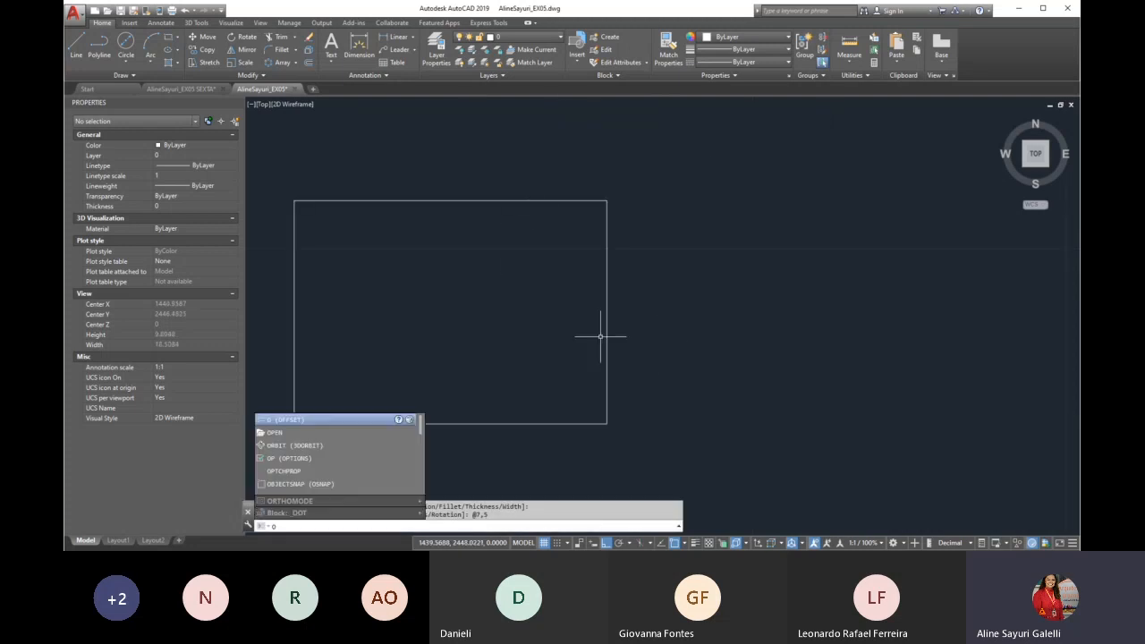
pyautogui.press('Return')
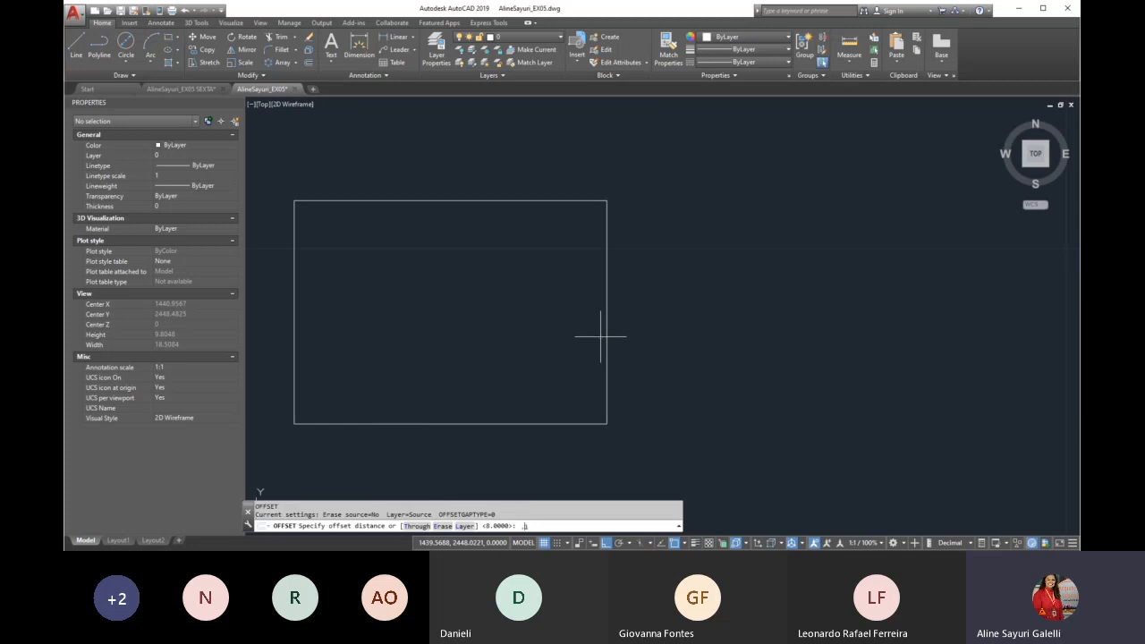
pyautogui.press('Return')
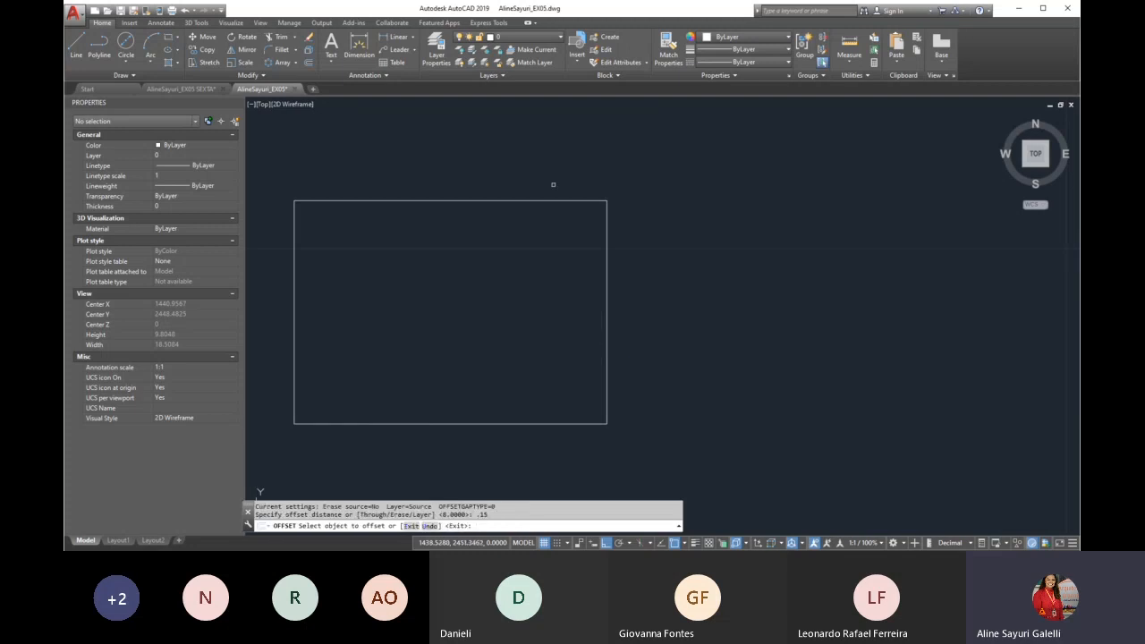
pyautogui.click(548, 199)
pyautogui.click(539, 241)
pyautogui.press('Return')
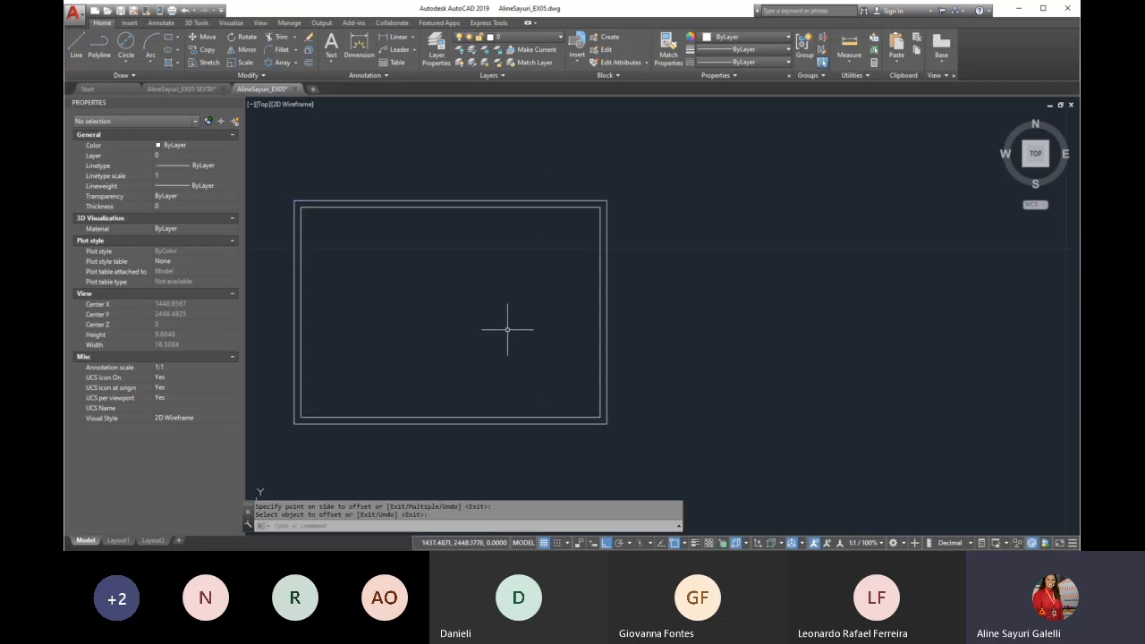
# Draw a vertical line along the inner rectangle's right edge and move it 2 units to the left
pyautogui.write('l')
pyautogui.press('Return')
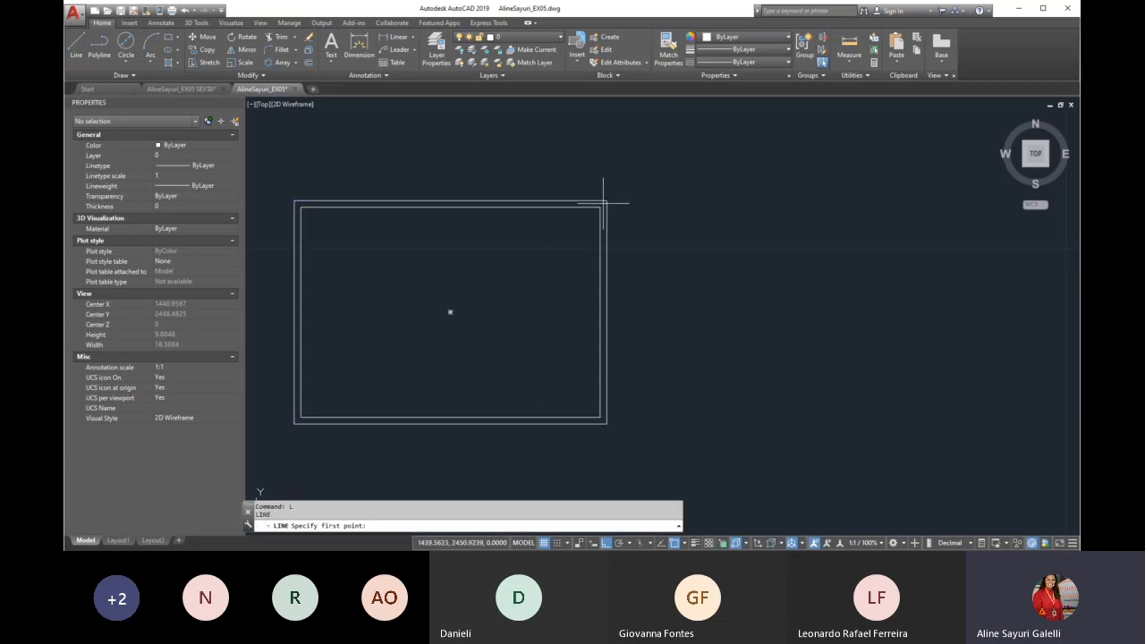
pyautogui.click(600, 416)
pyautogui.press('Escape')
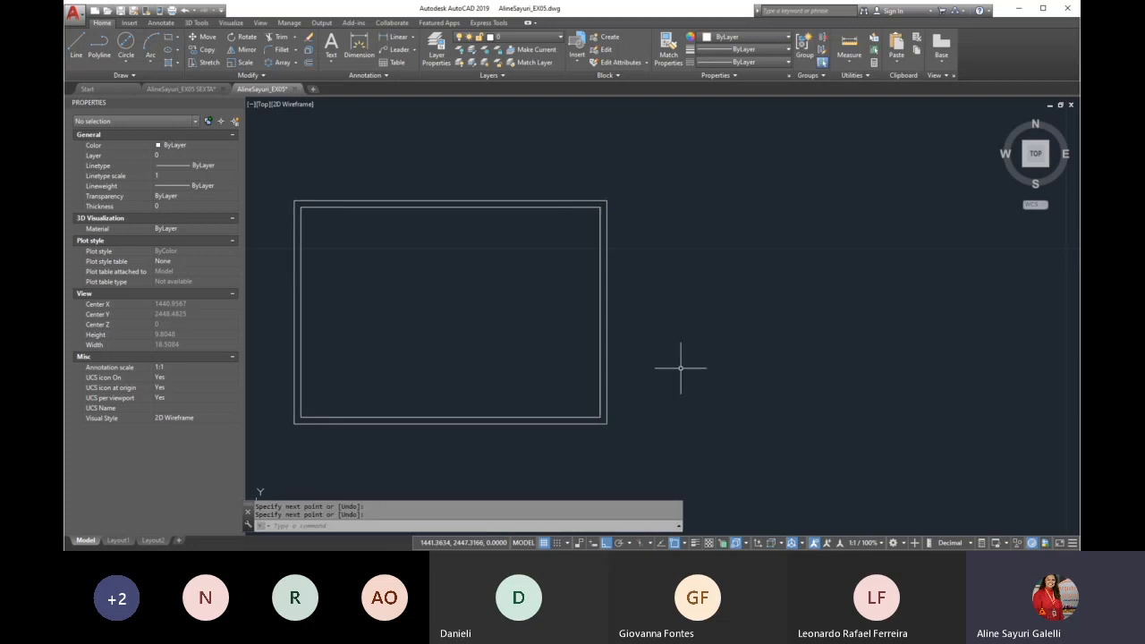
pyautogui.write('m')
pyautogui.press('Return')
pyautogui.click(600, 356)
pyautogui.press('Return')
pyautogui.click(813, 299)
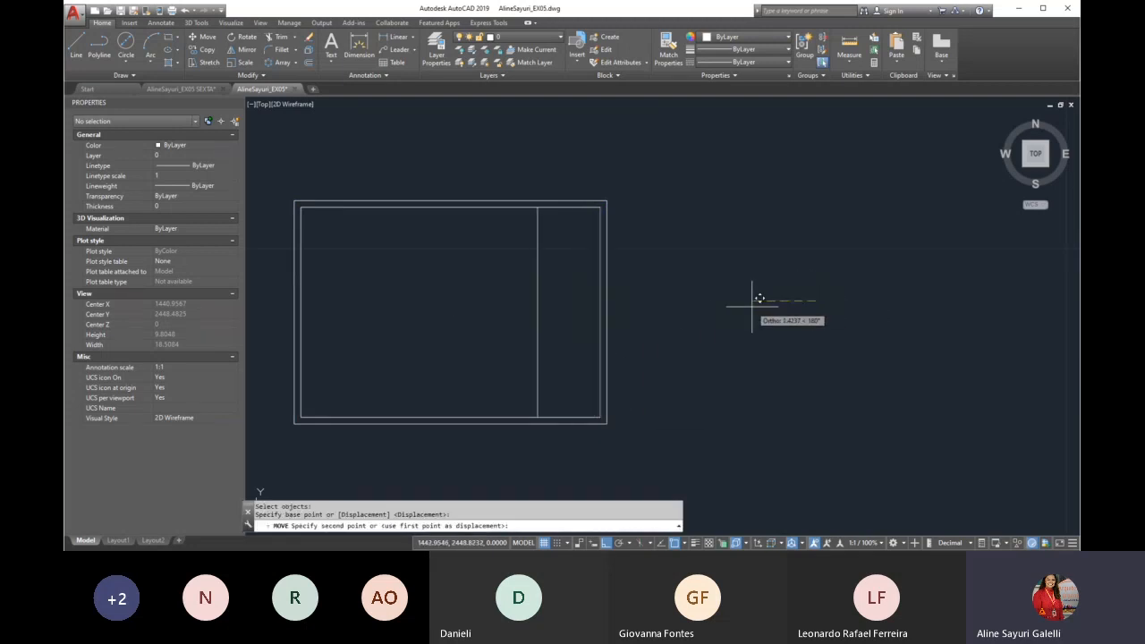
pyautogui.write('2')
pyautogui.press('Return')
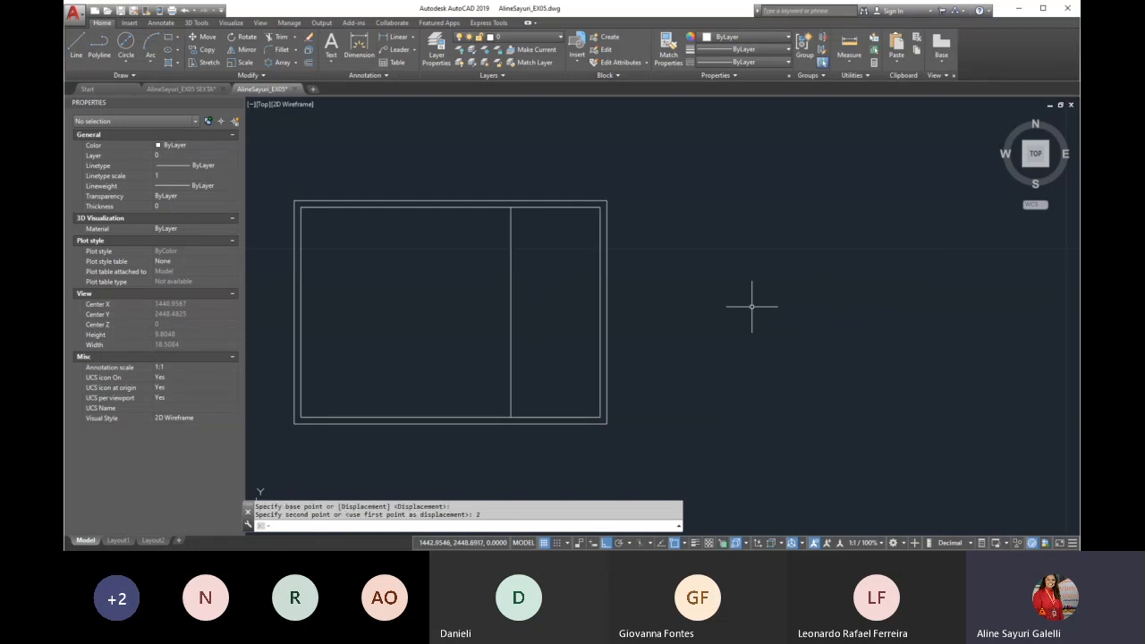
# Offset the vertical partition line 0.15 to the left to give the wall its thickness
pyautogui.write('o')
pyautogui.press('Return')
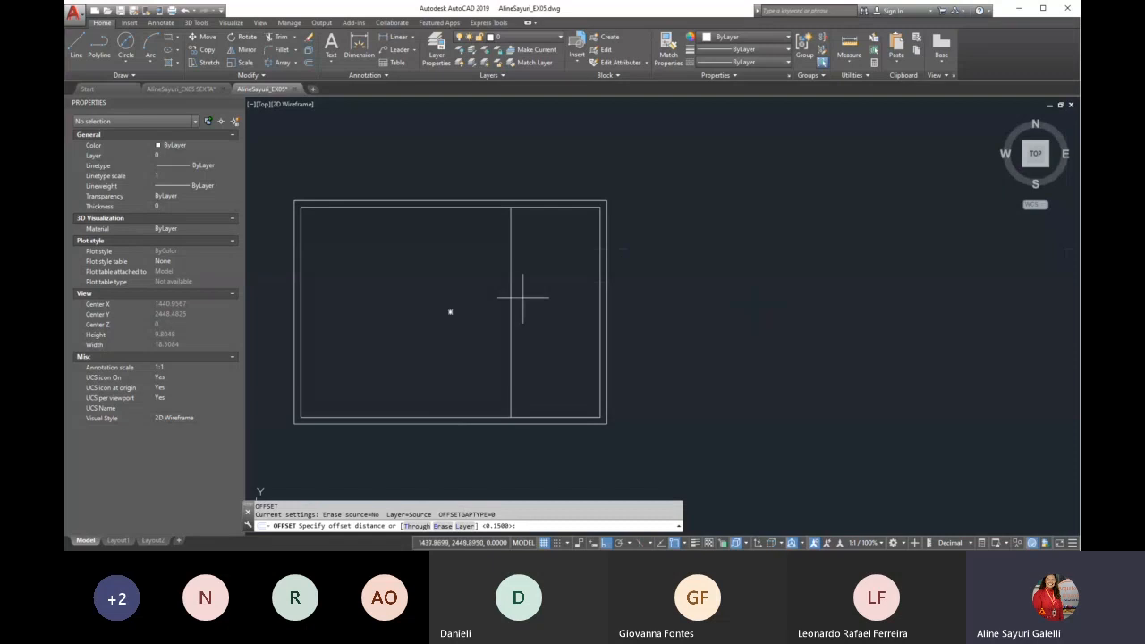
pyautogui.press('Escape')
pyautogui.write('o')
pyautogui.press('Return')
pyautogui.press('Return')
pyautogui.click(510, 349)
pyautogui.click(364, 366)
pyautogui.press('Return')
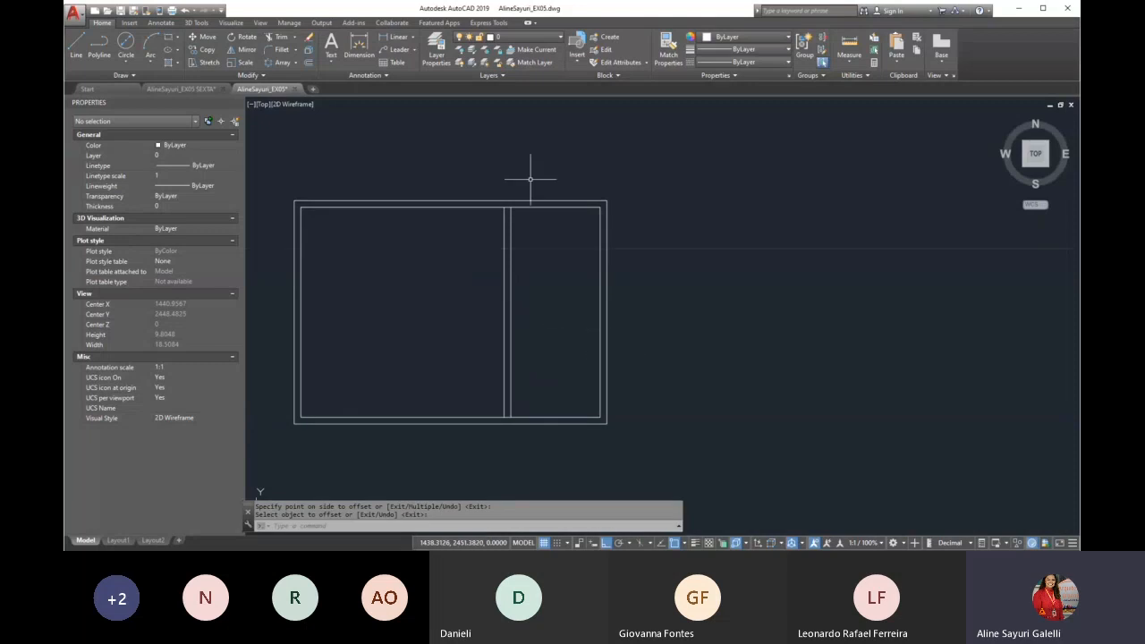
# Add a linear dimension above the plan for the left room's width, from the inner left wall to the partition
pyautogui.write('d')
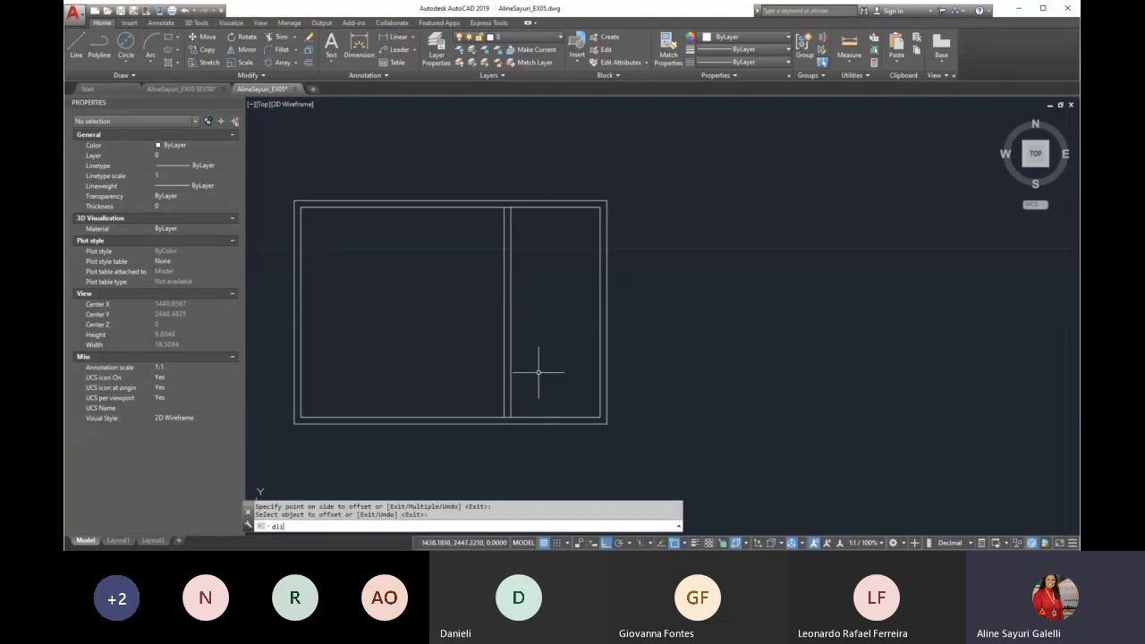
pyautogui.write('li')
pyautogui.press('Return')
pyautogui.scroll(-2, 538, 372)
pyautogui.scroll(2, 387, 291)
pyautogui.click(391, 258)
pyautogui.click(594, 257)
pyautogui.scroll(-4, 540, 217)
pyautogui.click(720, 213)
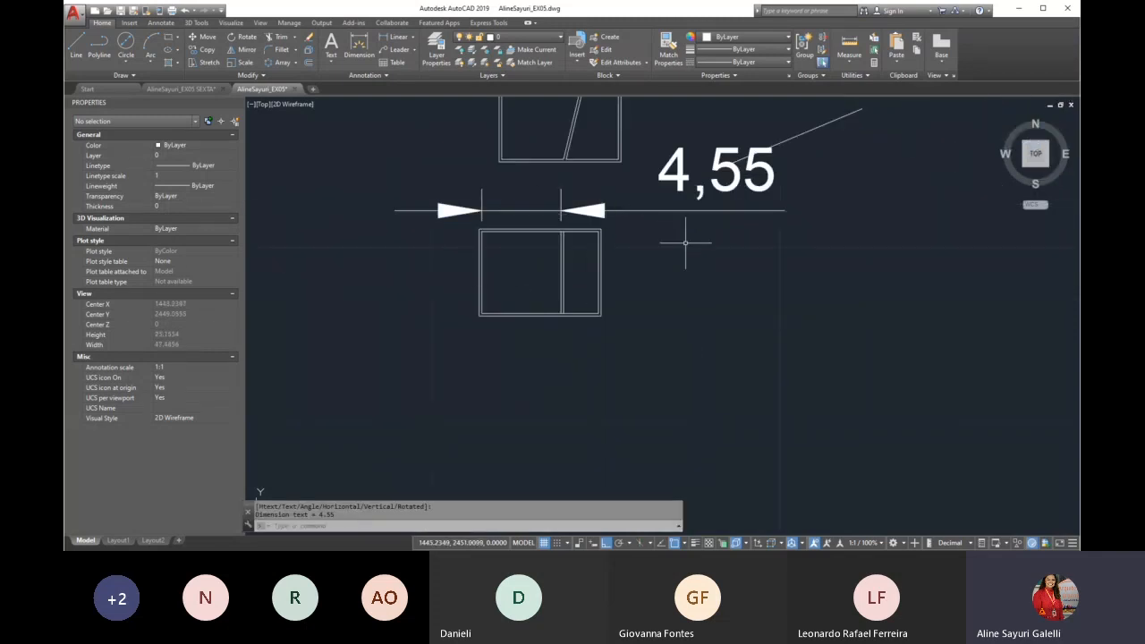
# Add a linear dimension below the plan from the partition's right line to the outer right wall
pyautogui.scroll(2, 576, 232)
pyautogui.press('space')
pyautogui.click(558, 232)
pyautogui.click(613, 232)
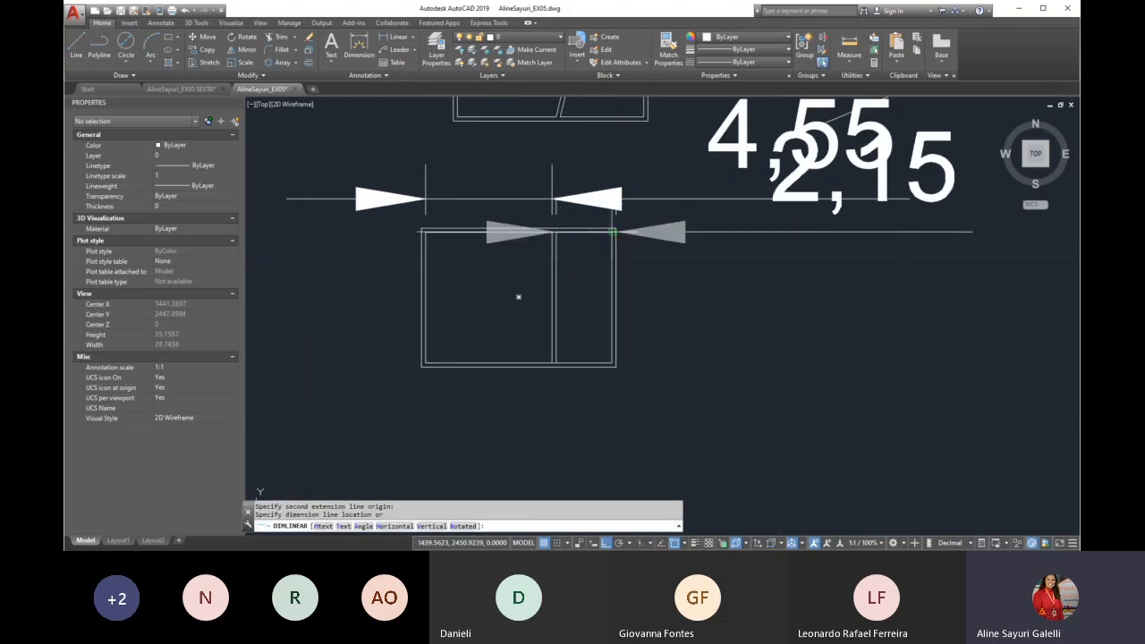
pyautogui.scroll(-3, 625, 234)
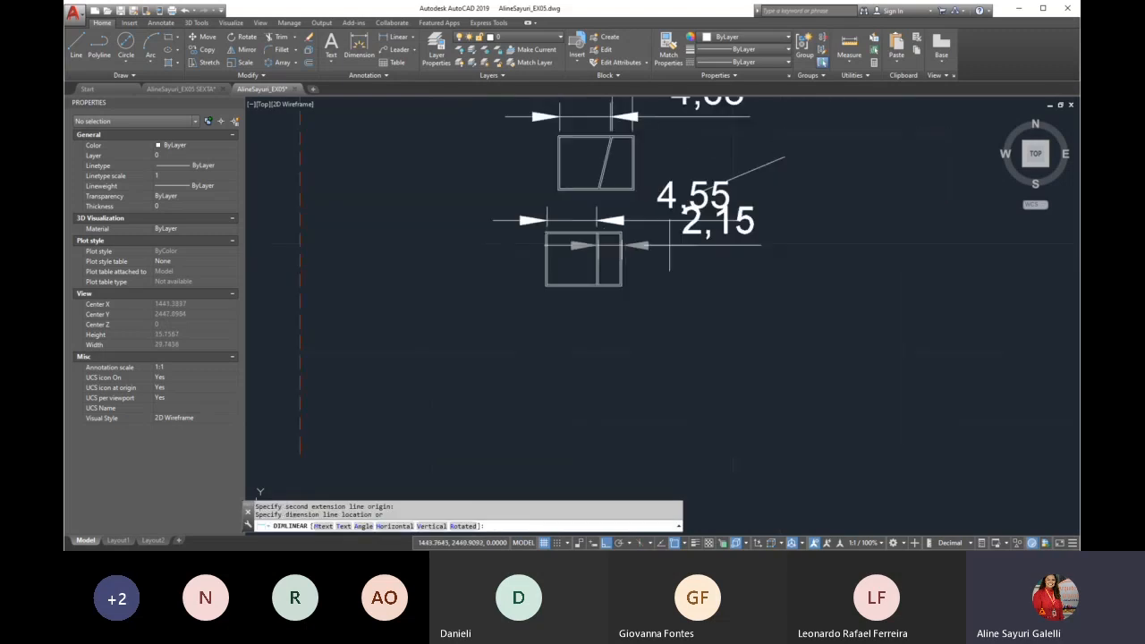
pyautogui.click(747, 362)
# Move the lower dimension's right origin to the inner wall's lower right corner, and delete that dimension
pyautogui.scroll(3, 627, 304)
pyautogui.click(616, 294)
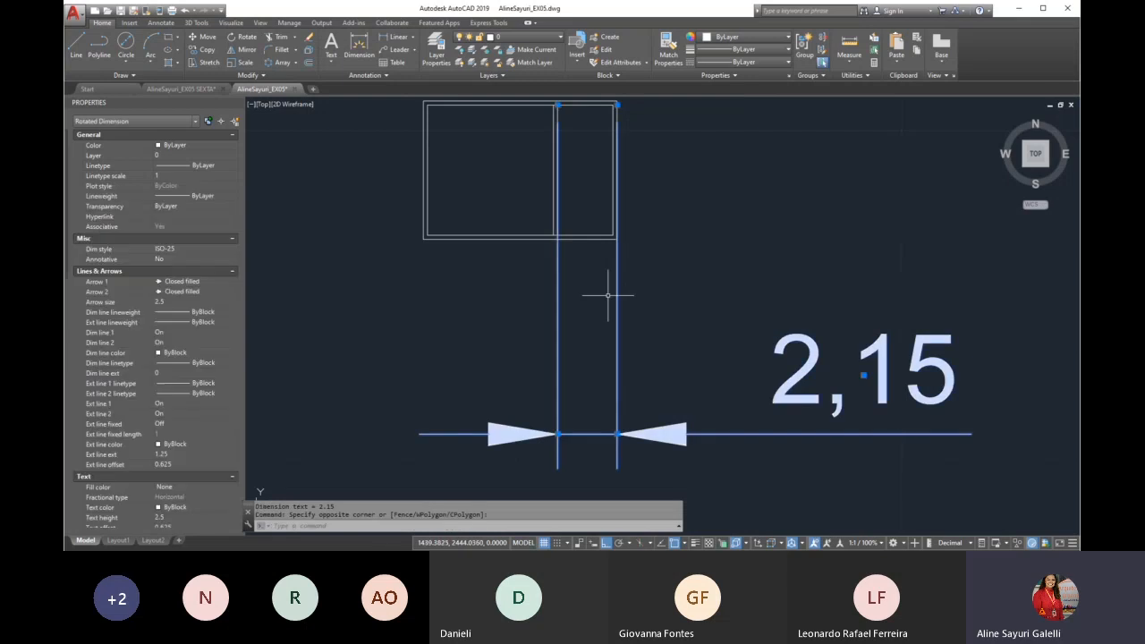
pyautogui.click(617, 106)
pyautogui.click(613, 235)
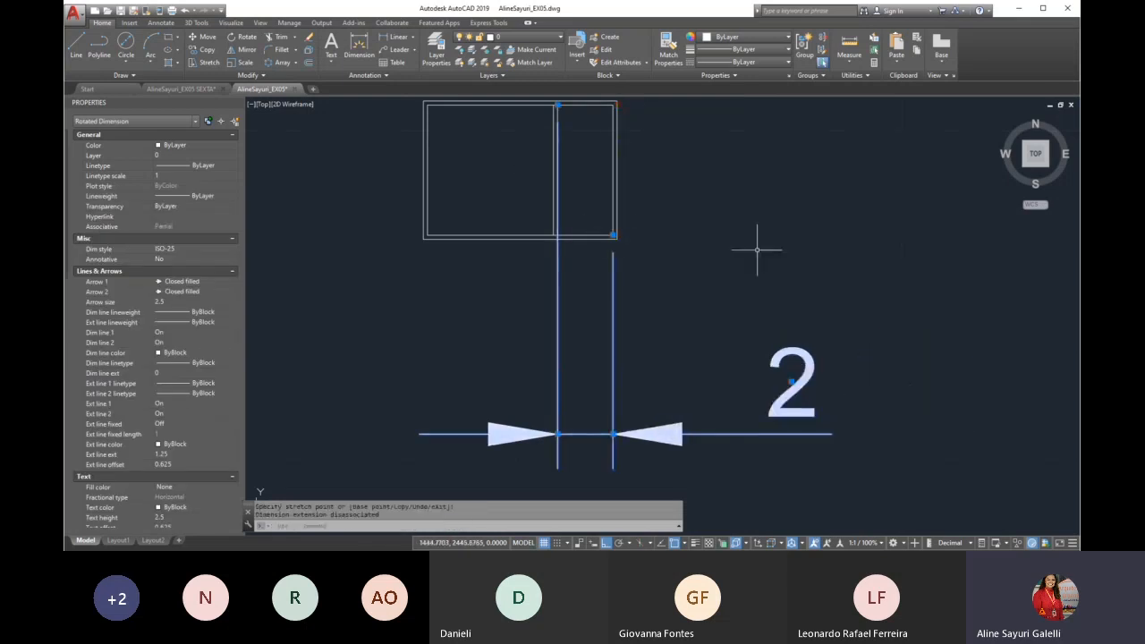
pyautogui.press('Delete')
pyautogui.scroll(-2, 627, 307)
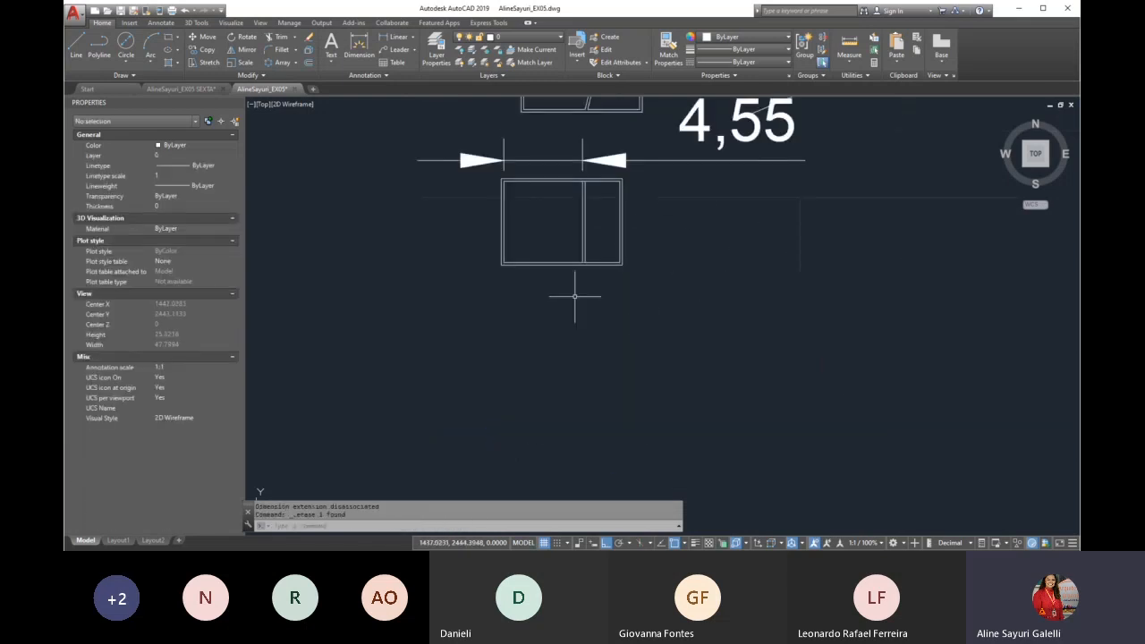
pyautogui.scroll(-2, 574, 296)
pyautogui.scroll(2, 546, 206)
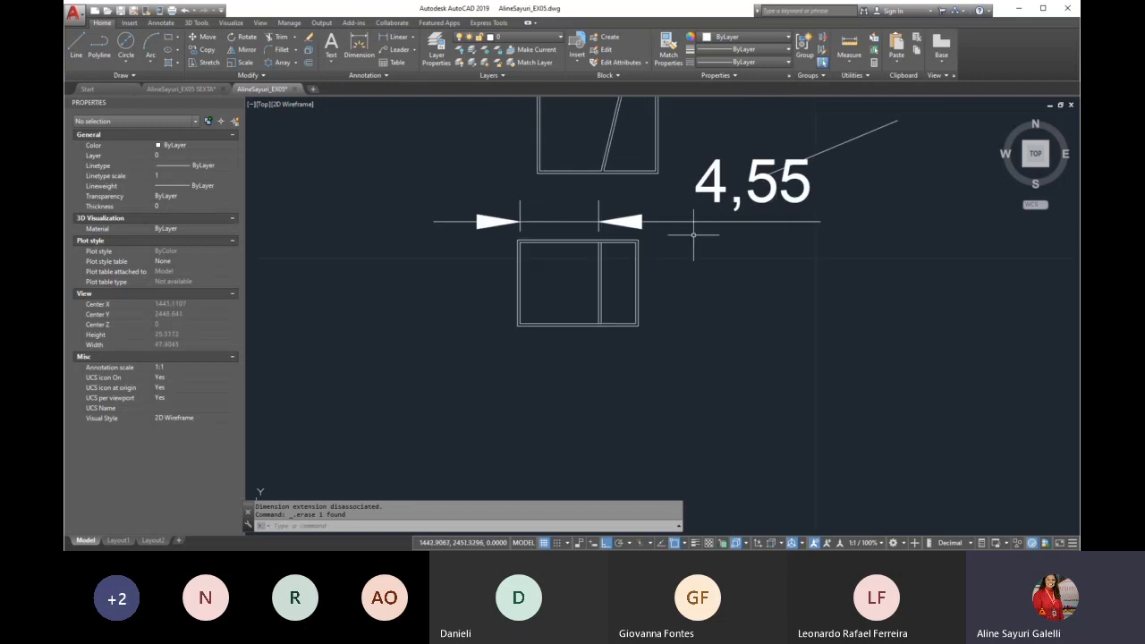
# Stretch the plan's right part, including the partition, right walls and dimension end, 3 units to the right
pyautogui.write('s')
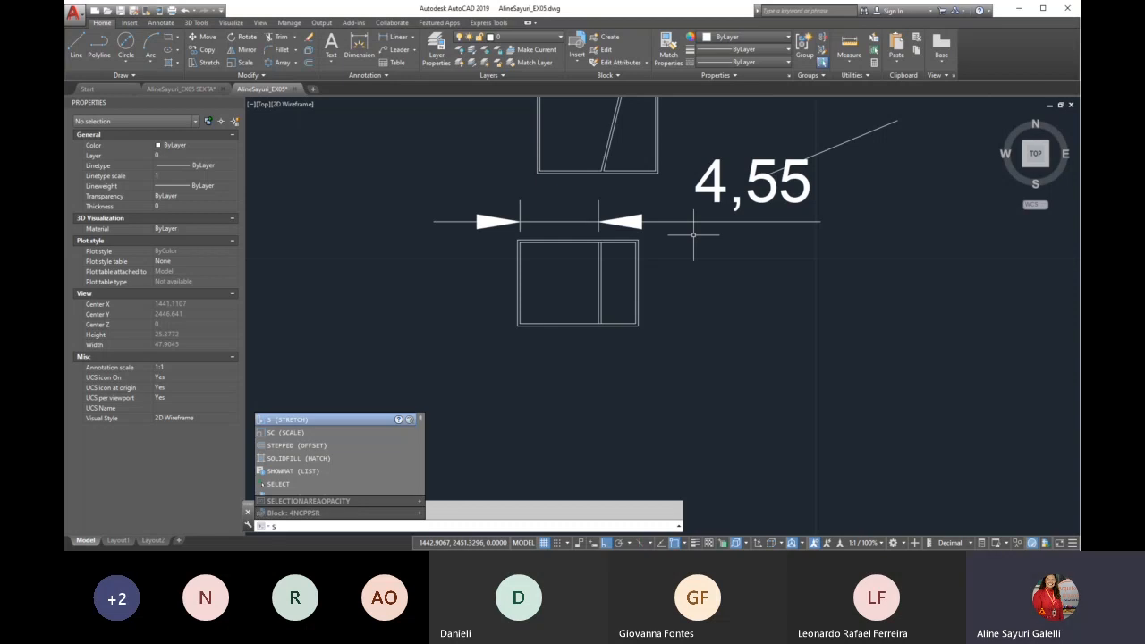
pyautogui.press('Return')
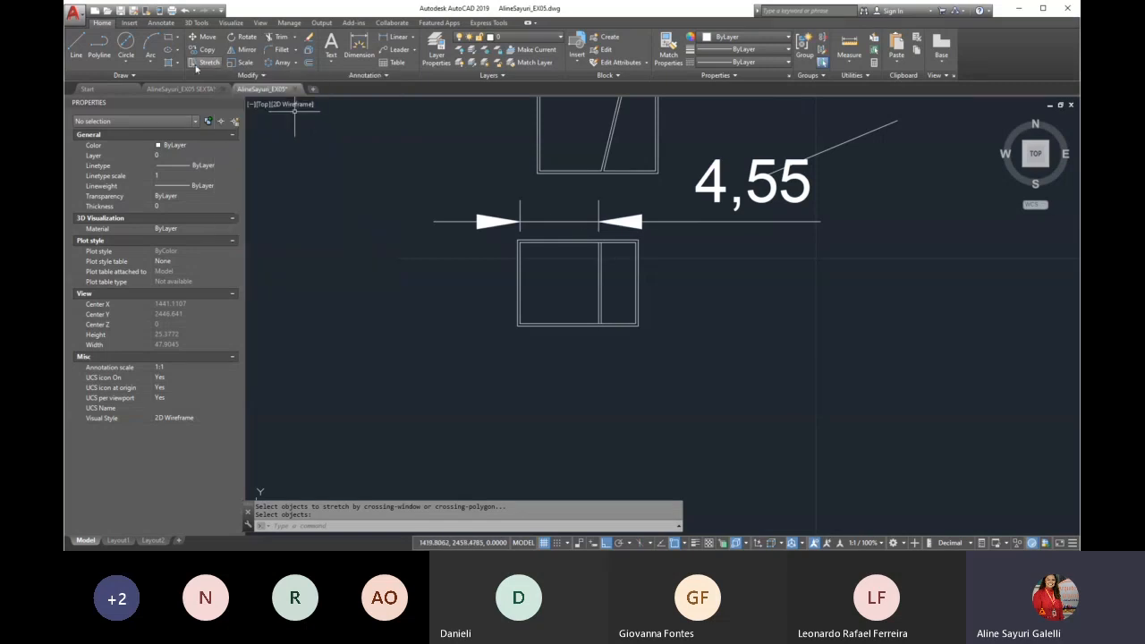
pyautogui.click(211, 65)
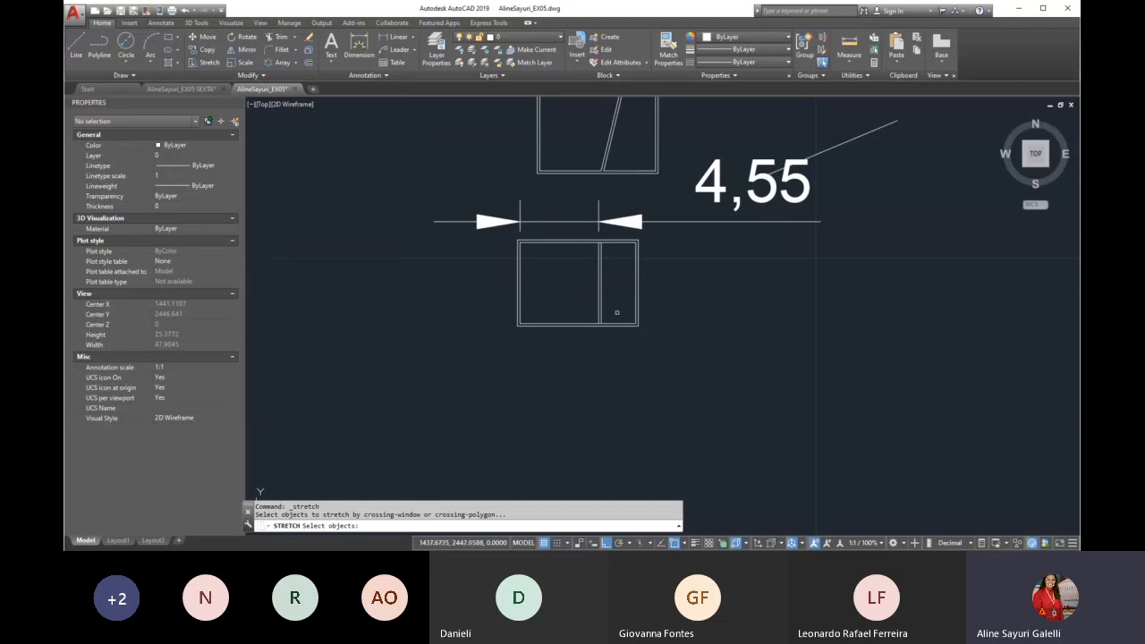
pyautogui.scroll(4, 579, 244)
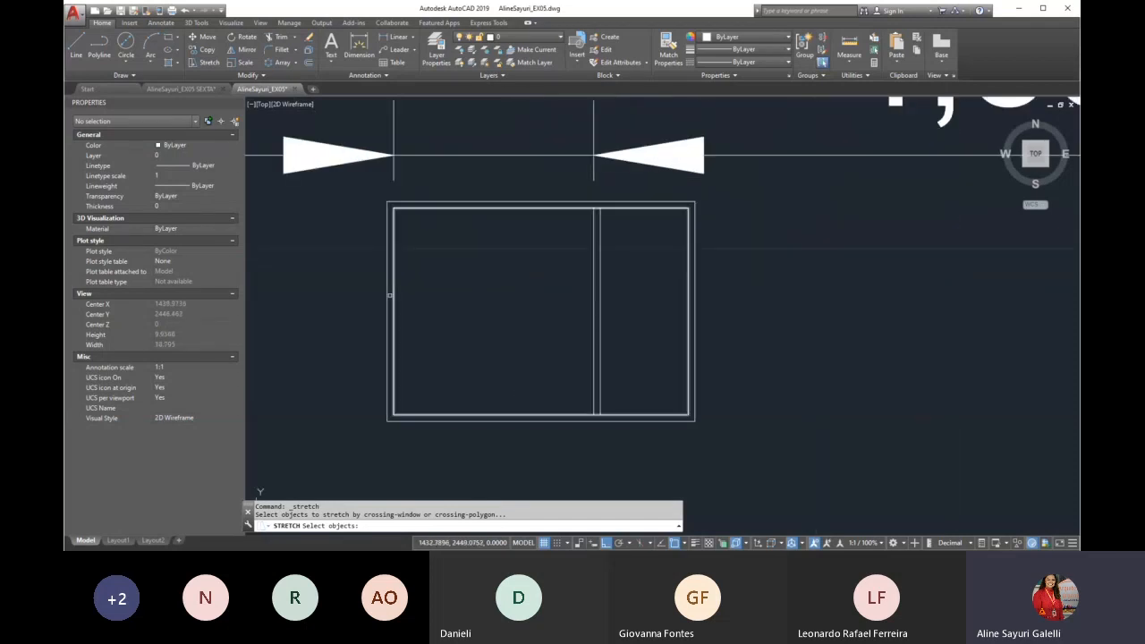
pyautogui.scroll(-2, 503, 355)
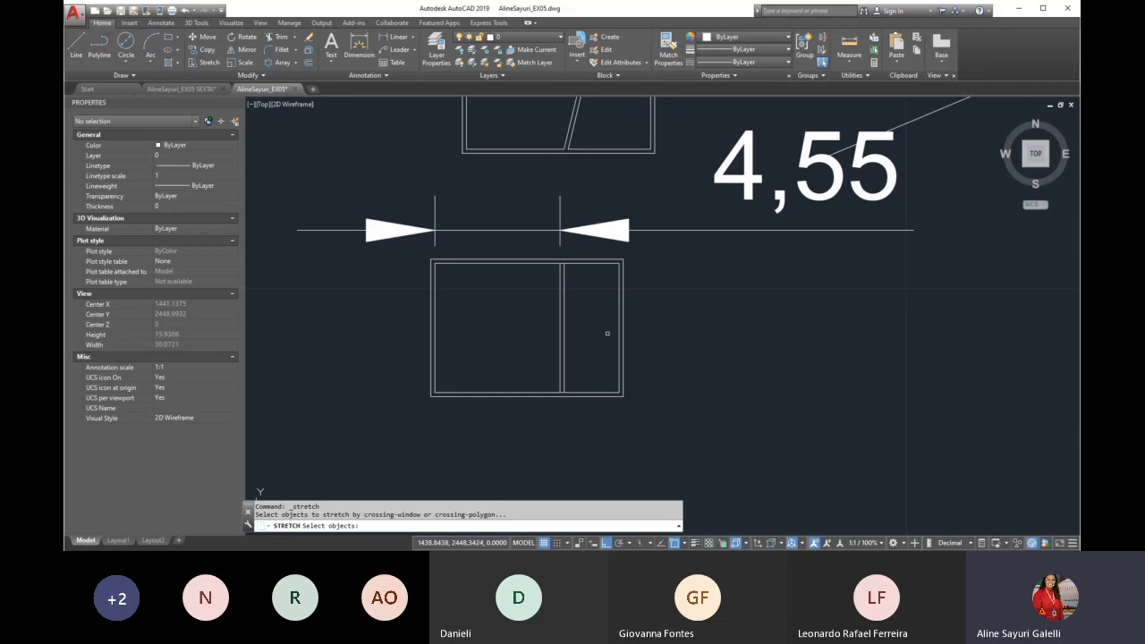
pyautogui.click(669, 190)
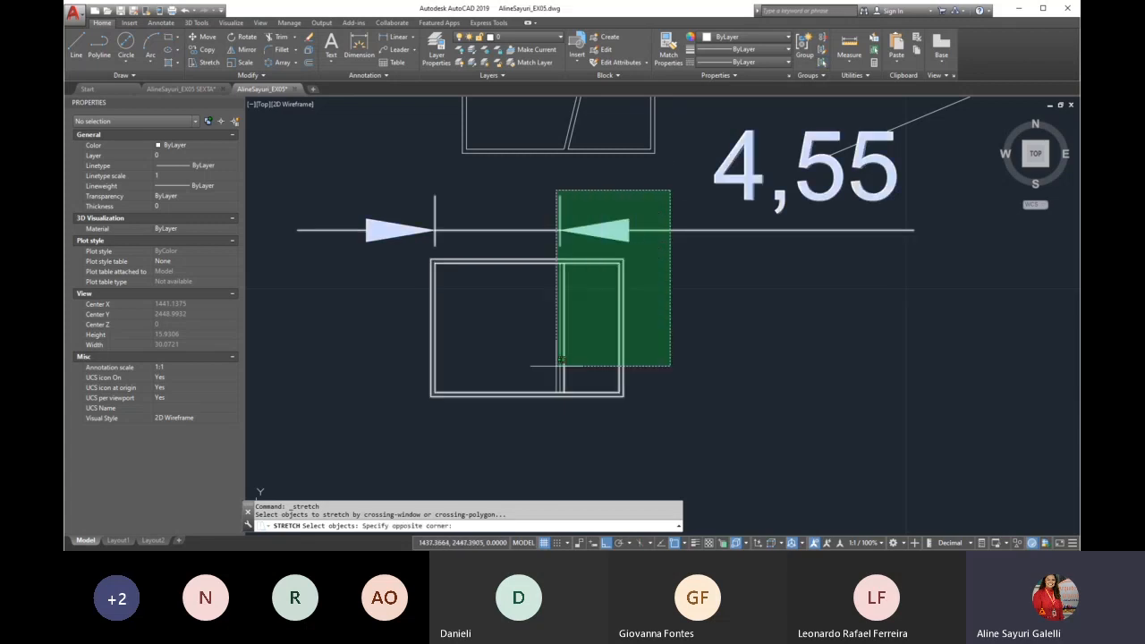
pyautogui.click(523, 444)
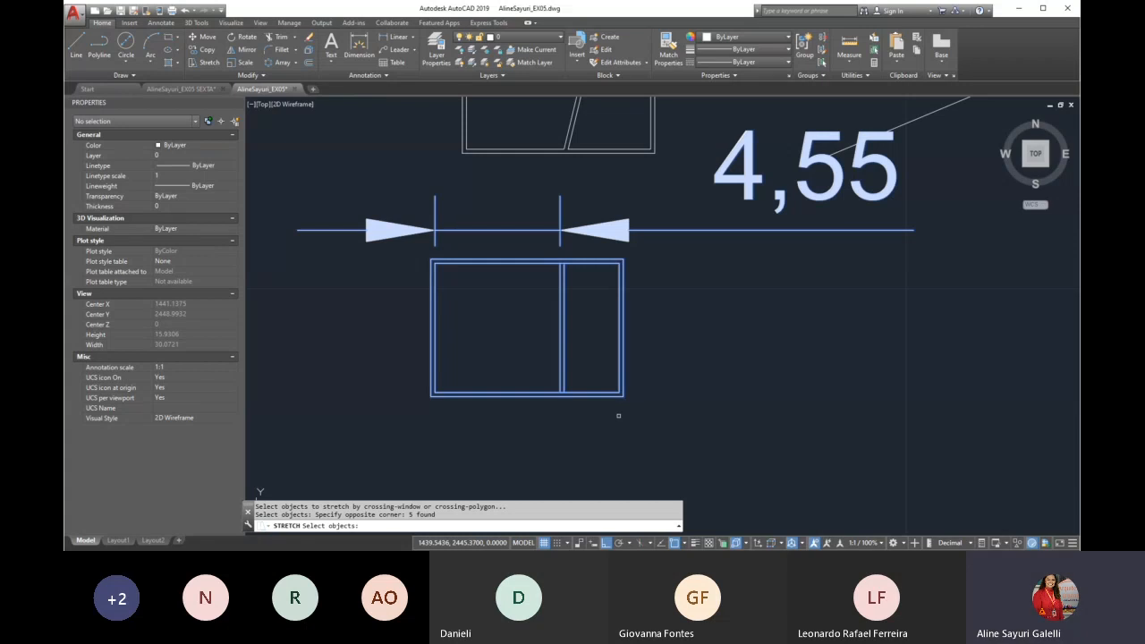
pyautogui.press('Return')
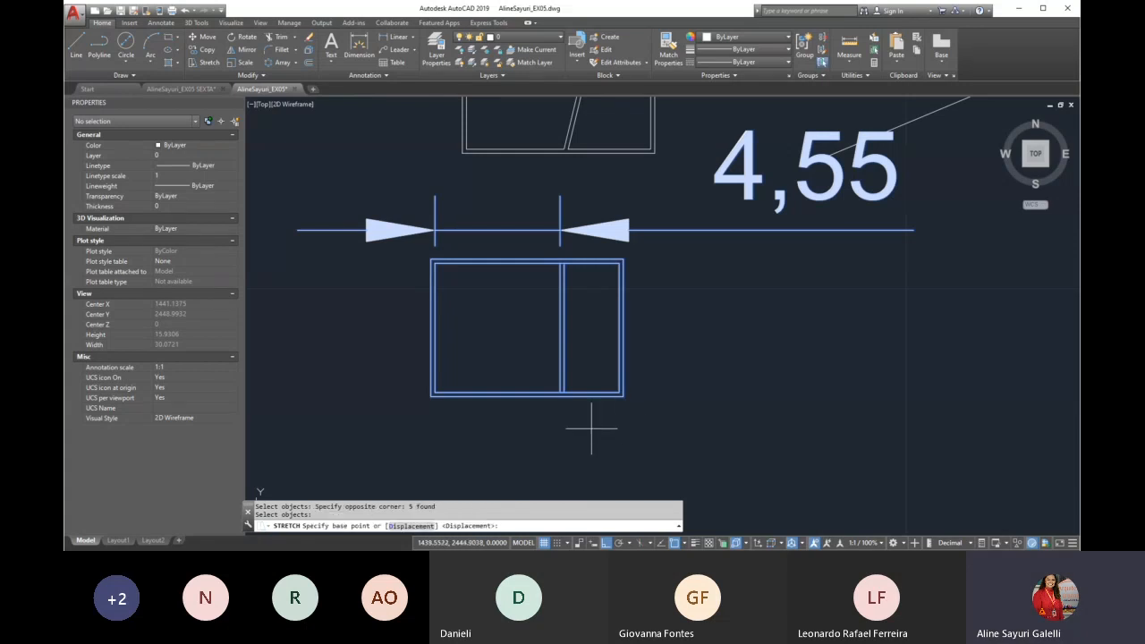
pyautogui.click(539, 437)
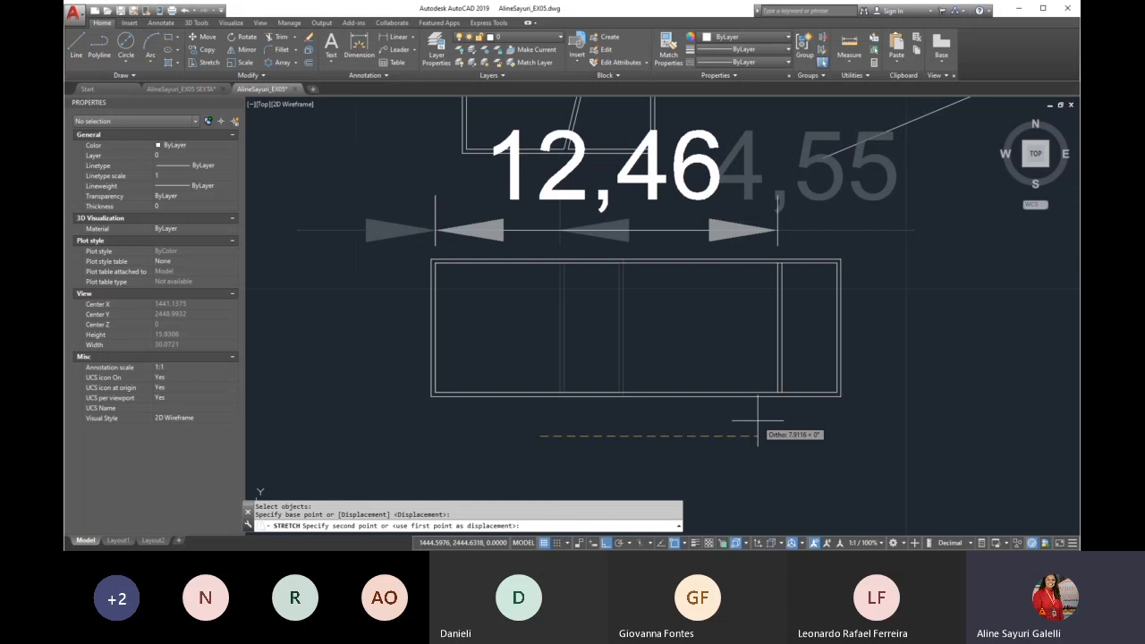
pyautogui.write('3')
pyautogui.press('Return')
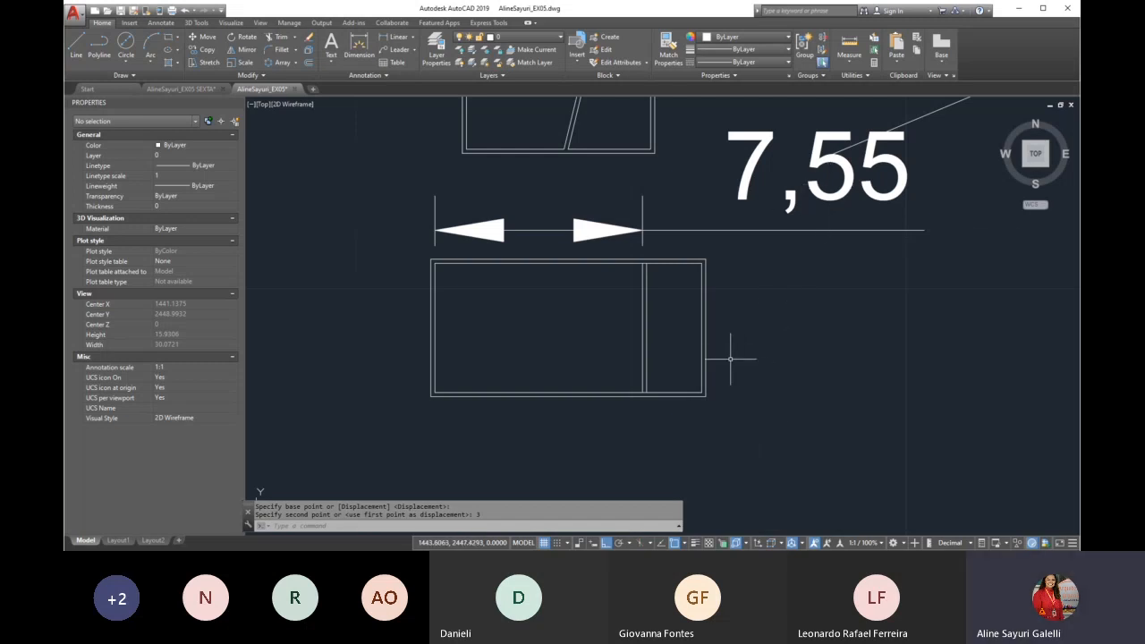
# Draw a vertical line to the right of the stretched plan, extending past its lower wall
pyautogui.write('l')
pyautogui.press('Return')
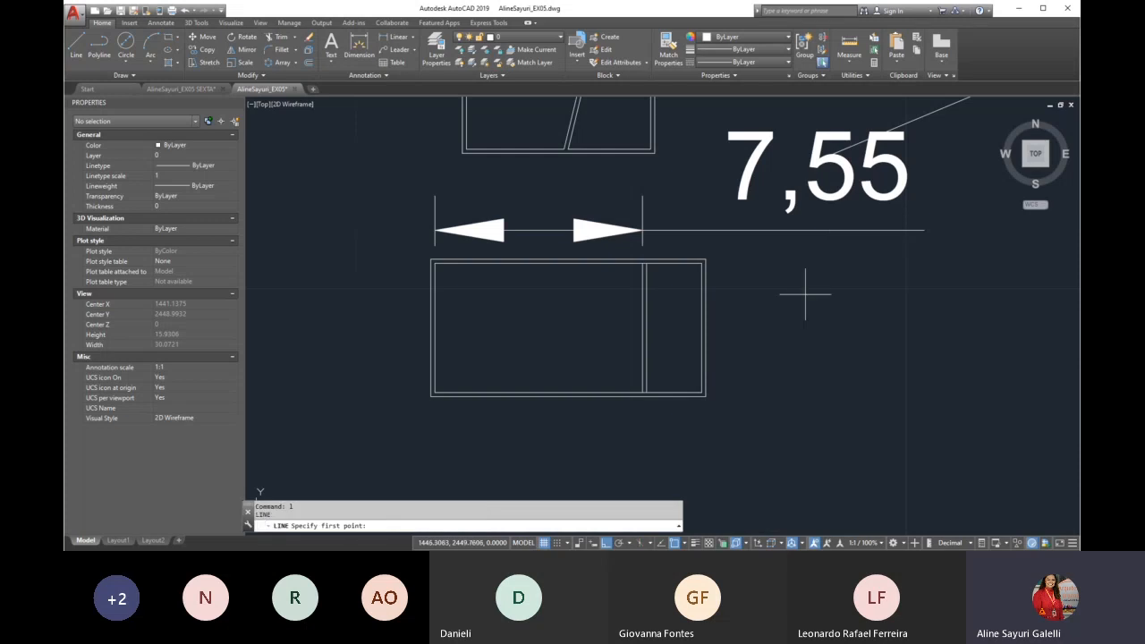
pyautogui.click(834, 253)
pyautogui.click(834, 472)
pyautogui.press('Return')
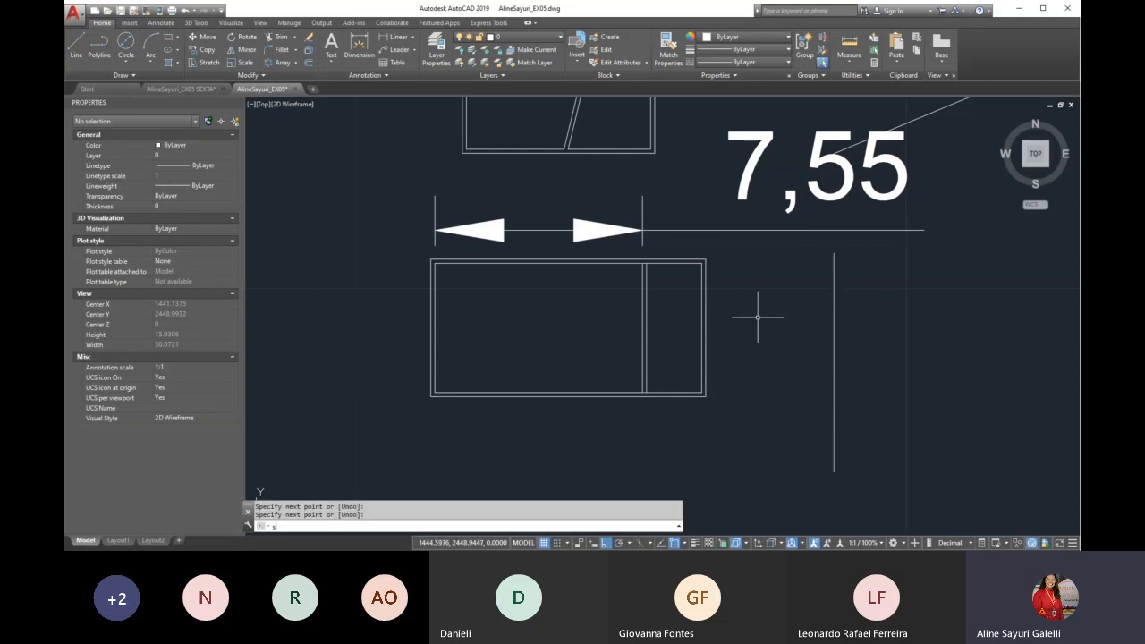
# Stretch the lower plan's right part, including the partition and dimension end, from its lower right corner perpendicular to the vertical reference line
pyautogui.write('s')
pyautogui.press('Return')
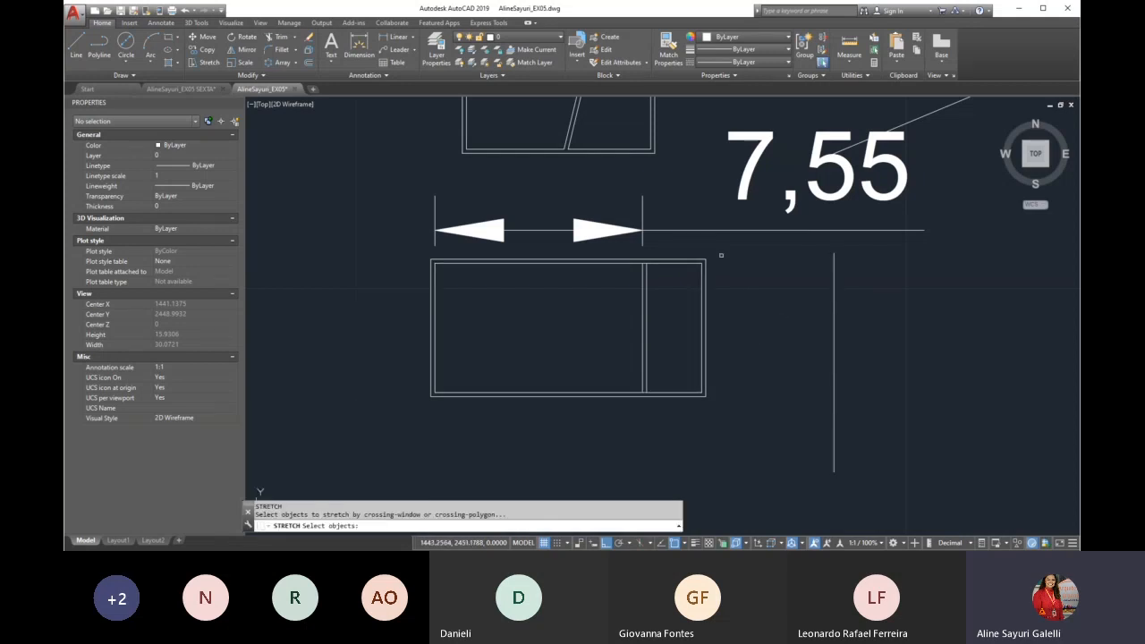
pyautogui.click(726, 249)
pyautogui.click(619, 453)
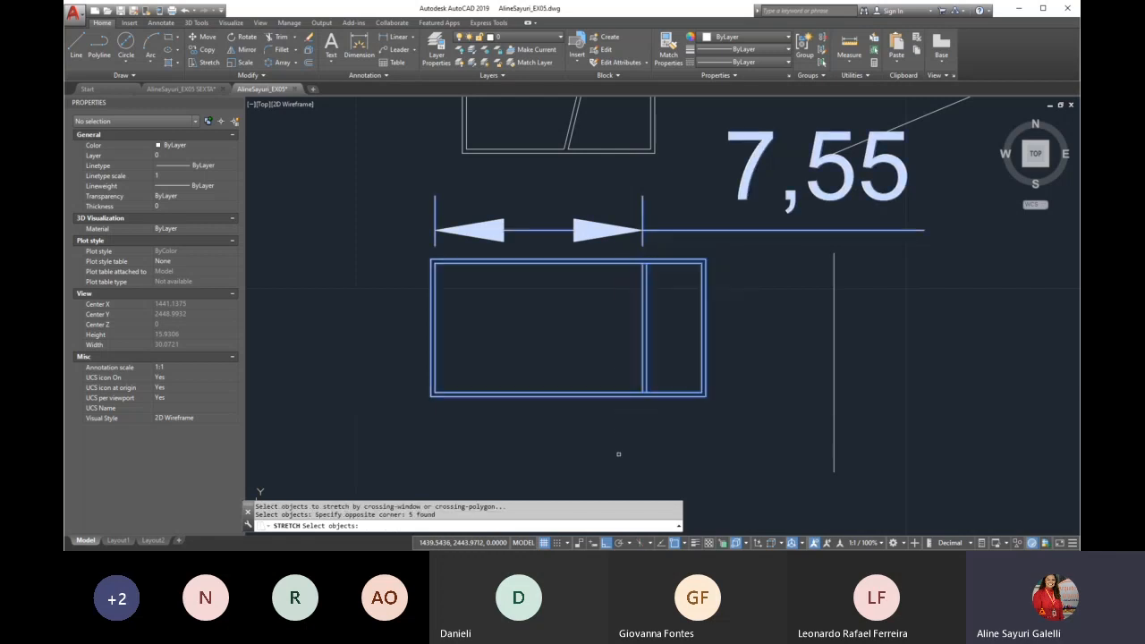
pyautogui.press('Return')
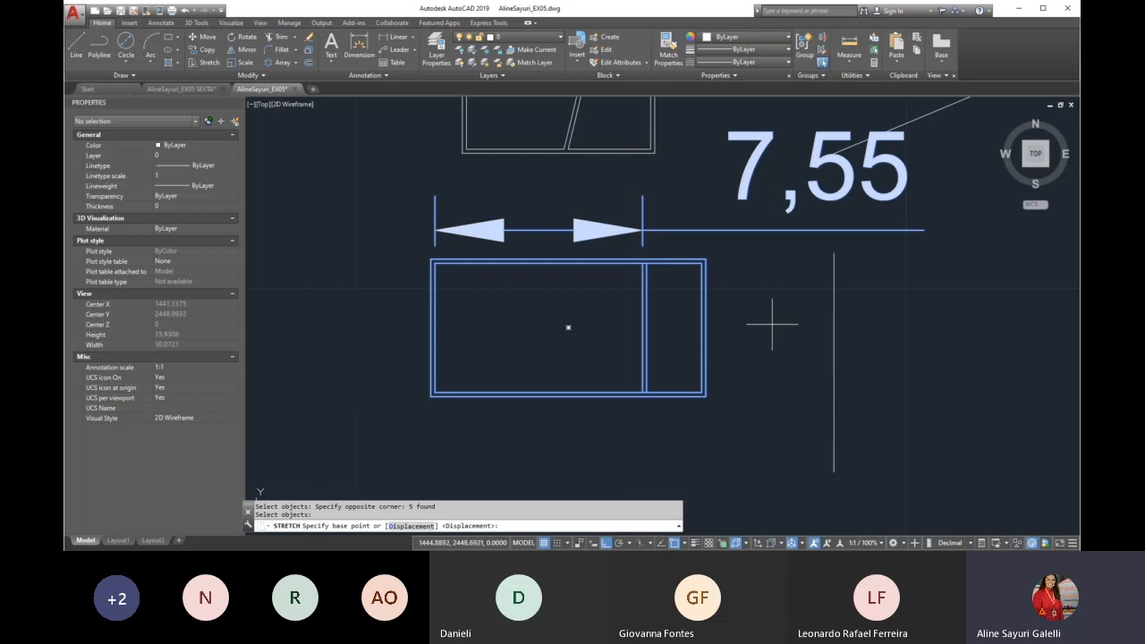
pyautogui.click(706, 394)
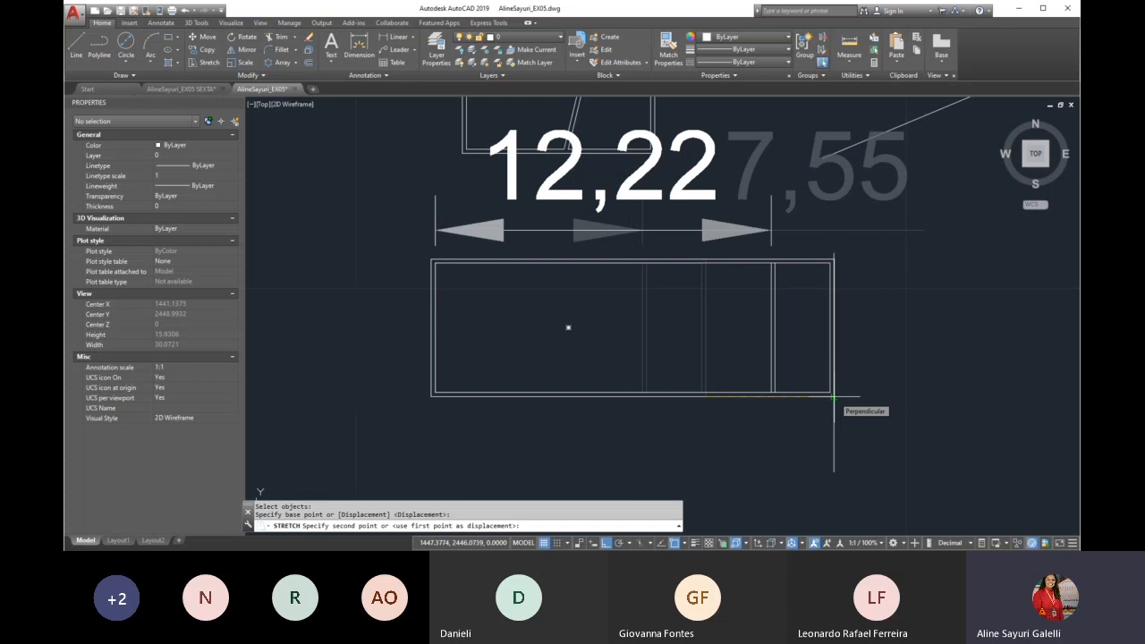
pyautogui.click(833, 396)
# Delete the dimension above the stretched plan and the vertical reference line at its right end
pyautogui.scroll(-2, 571, 368)
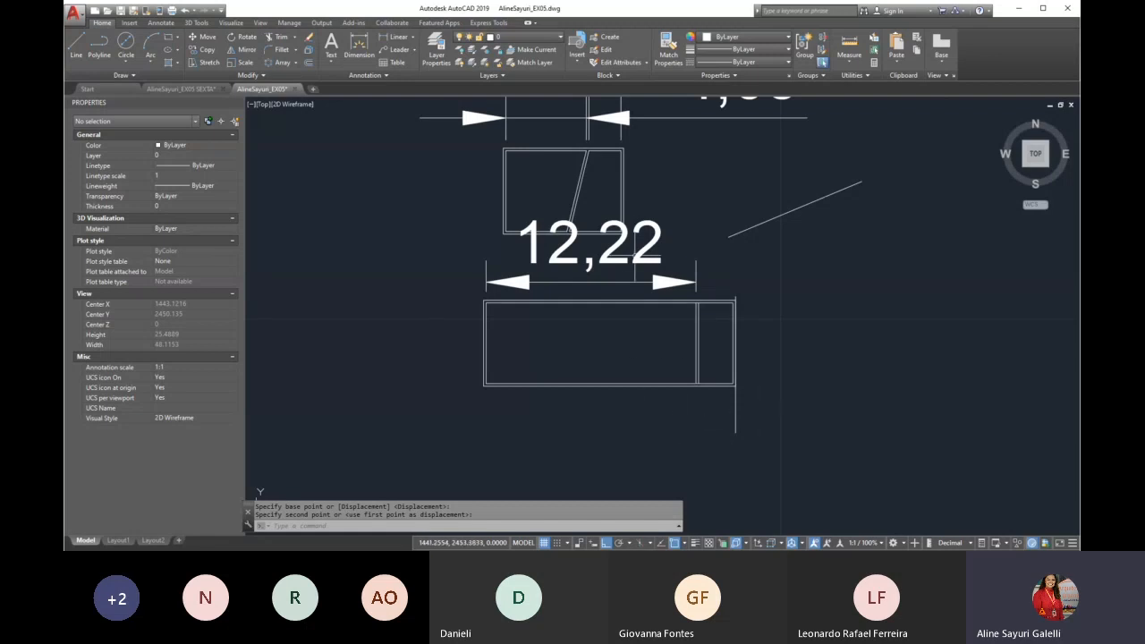
pyautogui.click(646, 281)
pyautogui.press('Delete')
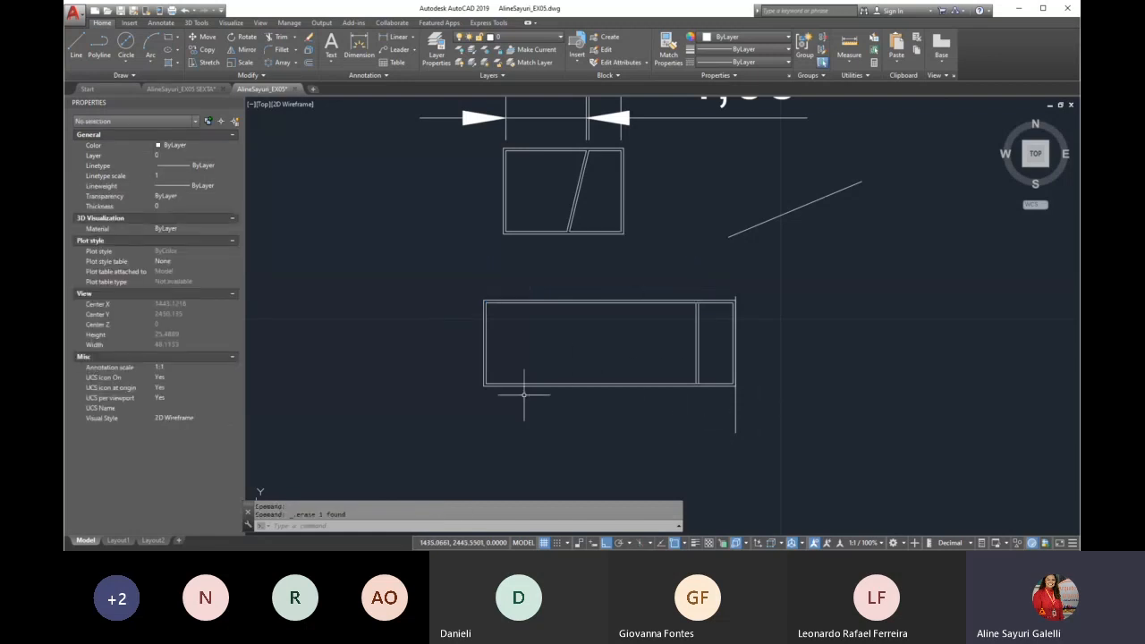
pyautogui.scroll(-3, 524, 394)
pyautogui.scroll(5, 573, 344)
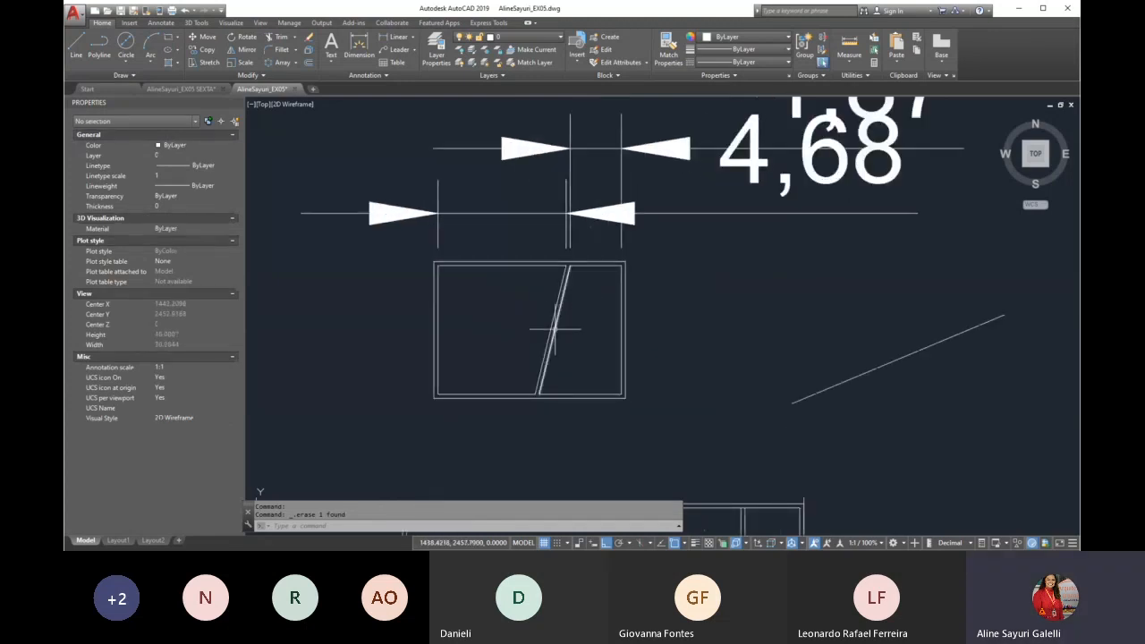
pyautogui.scroll(-4, 542, 316)
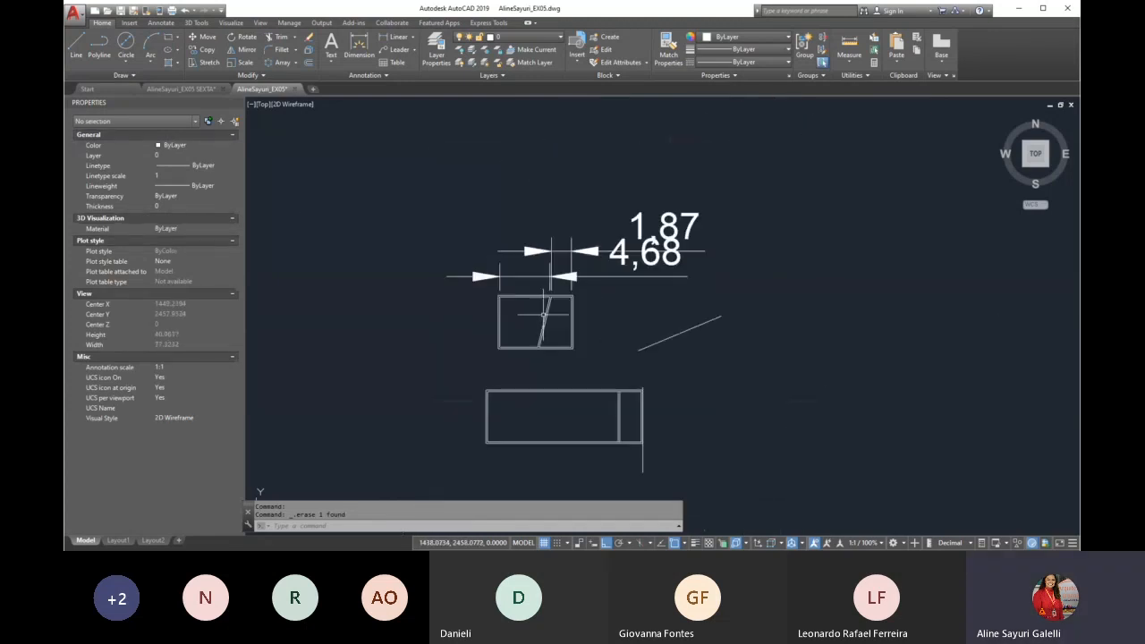
pyautogui.scroll(4, 626, 447)
# Try stretching the lower plan with a crossing window over only the upper ends of its partition and right walls, and undo it
pyautogui.write('s')
pyautogui.press('Return')
pyautogui.click(689, 324)
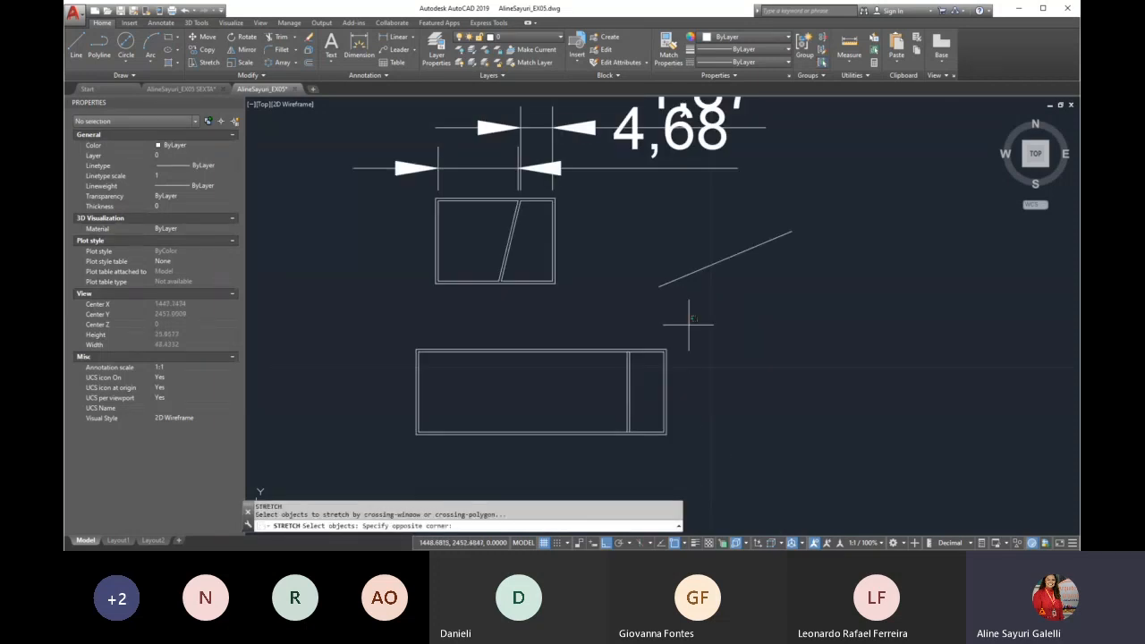
pyautogui.click(605, 390)
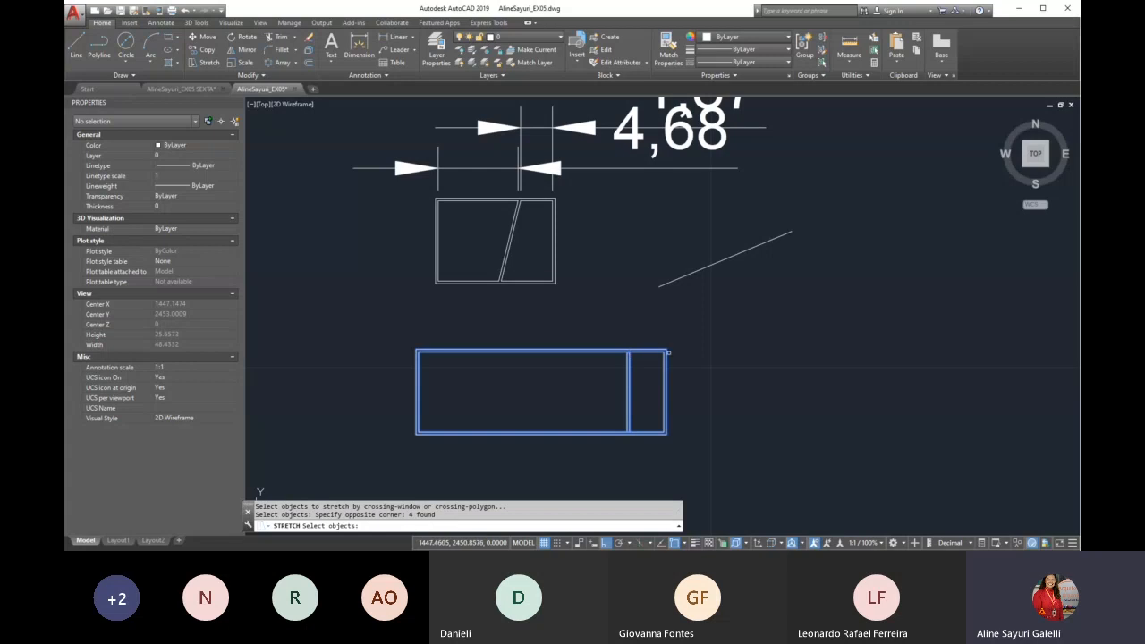
pyautogui.press('Return')
pyautogui.click(635, 317)
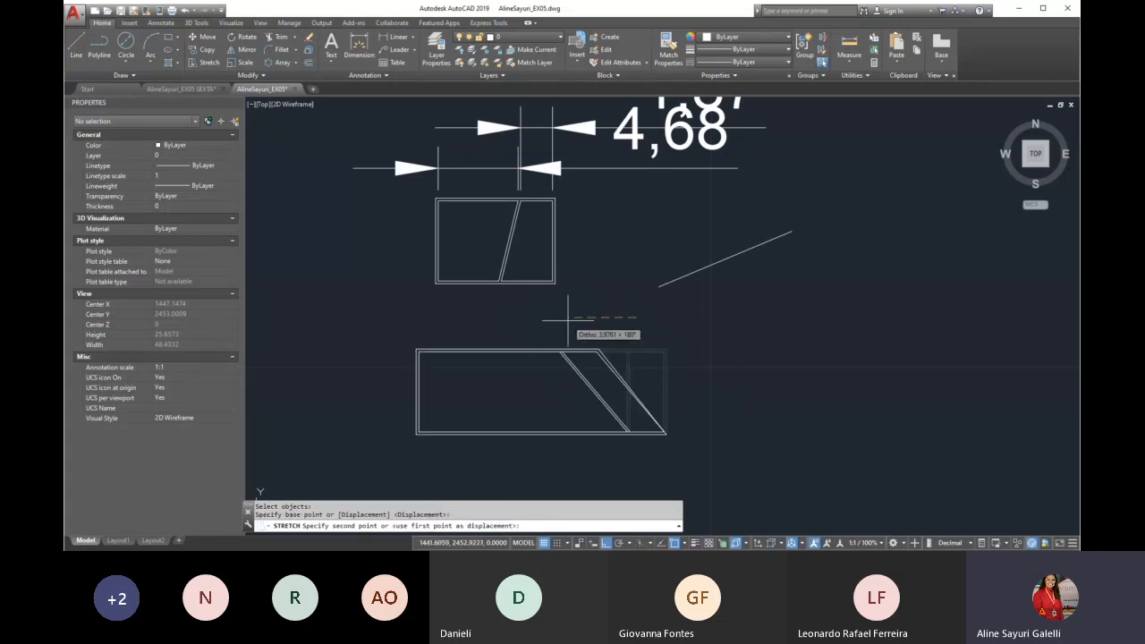
pyautogui.press('Return')
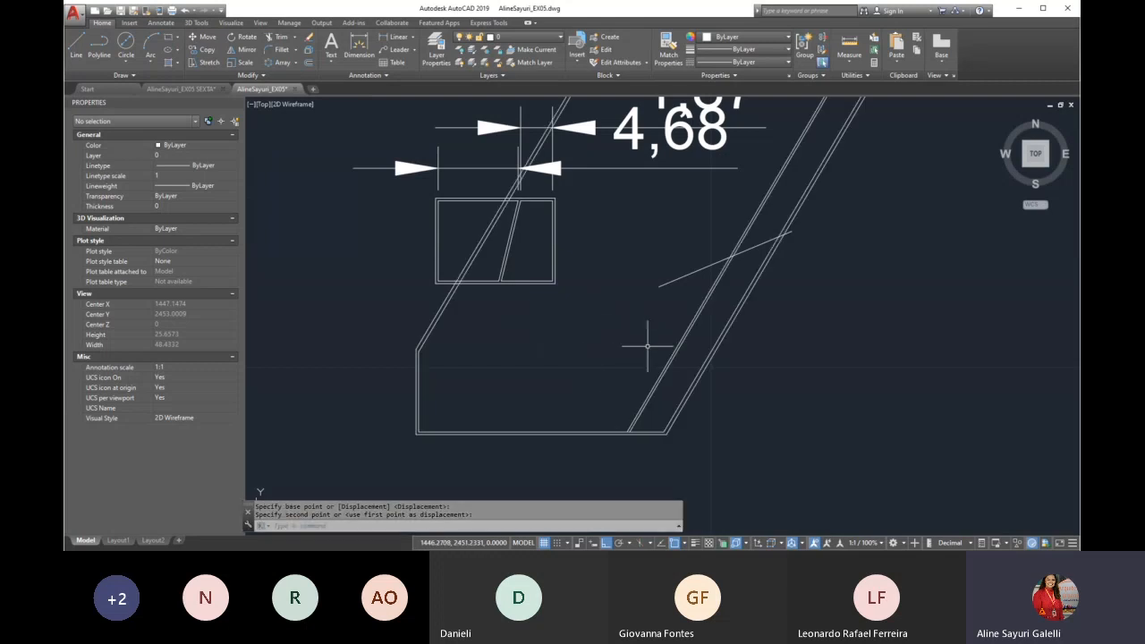
pyautogui.write('u')
pyautogui.press('Return')
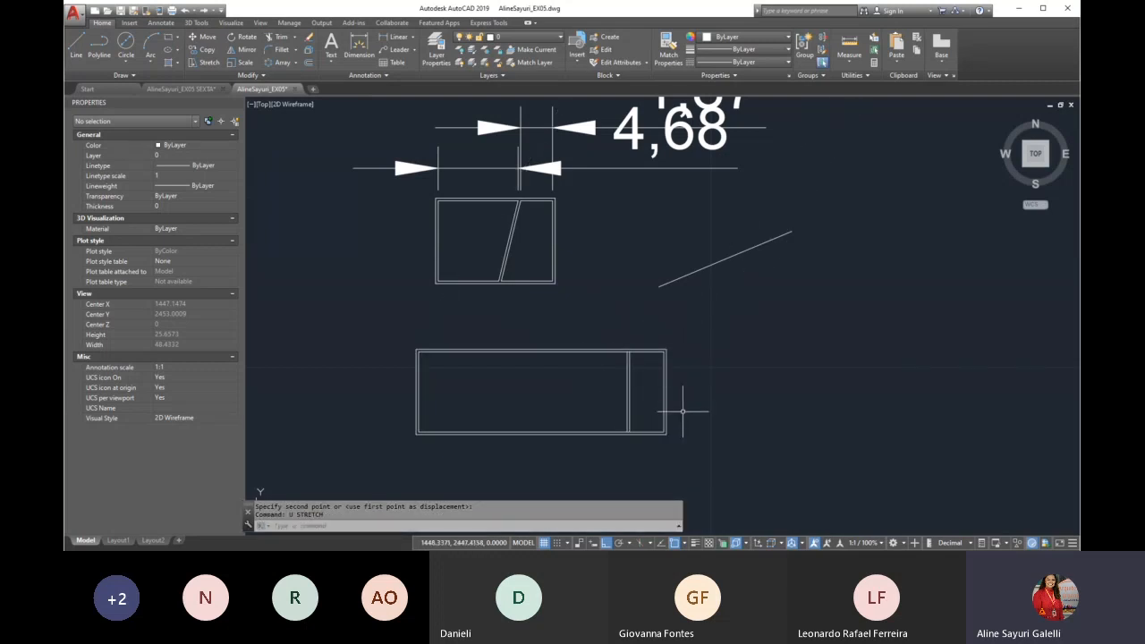
# Start a stretch and try to select one end of the lower plan with a left-to-right window instead of a crossing window
pyautogui.write('s')
pyautogui.press('Return')
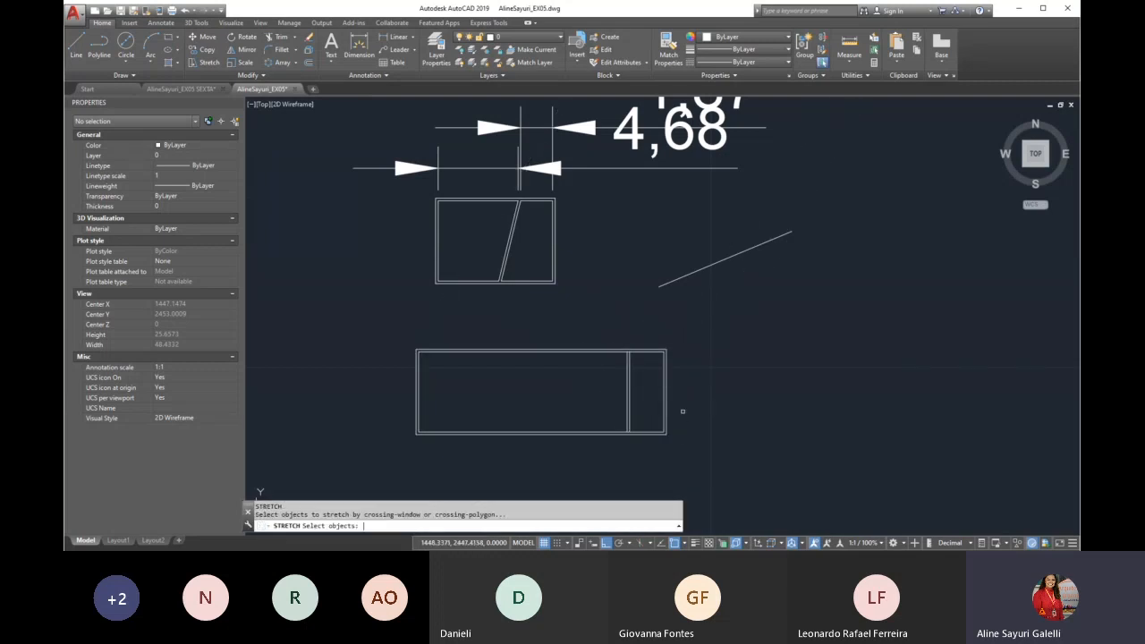
pyautogui.click(354, 318)
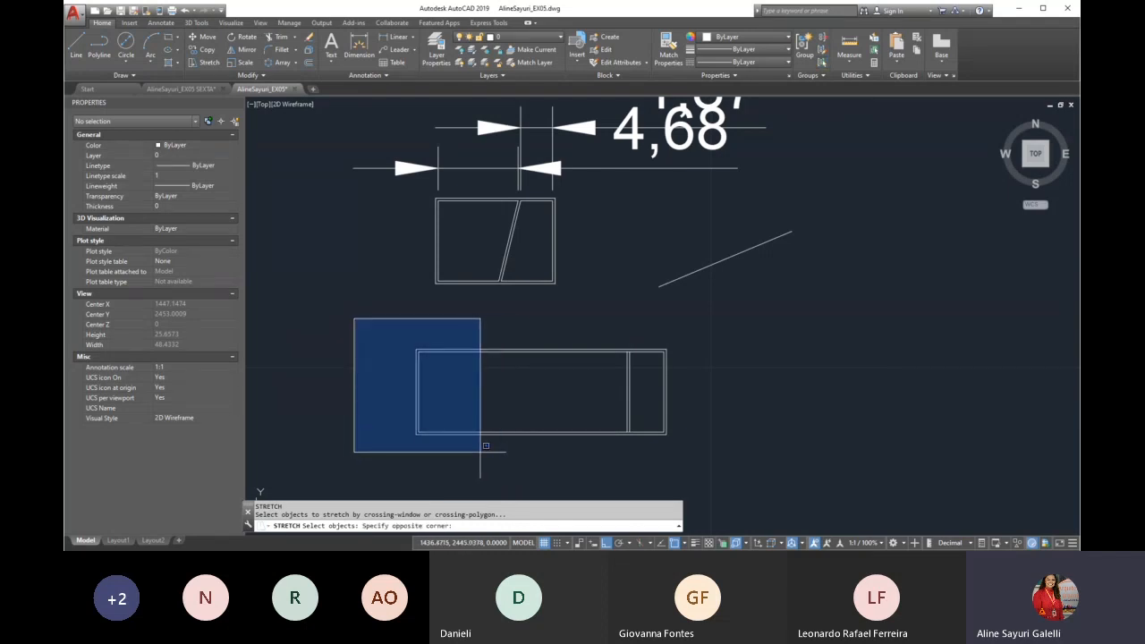
pyautogui.click(316, 314)
pyautogui.click(686, 332)
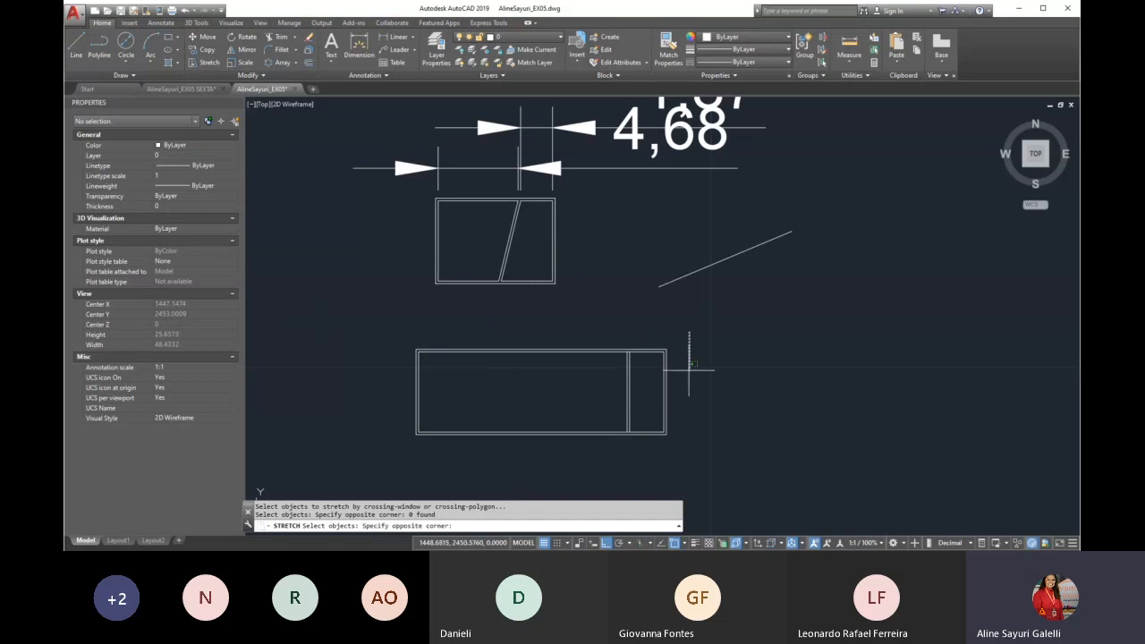
pyautogui.click(621, 459)
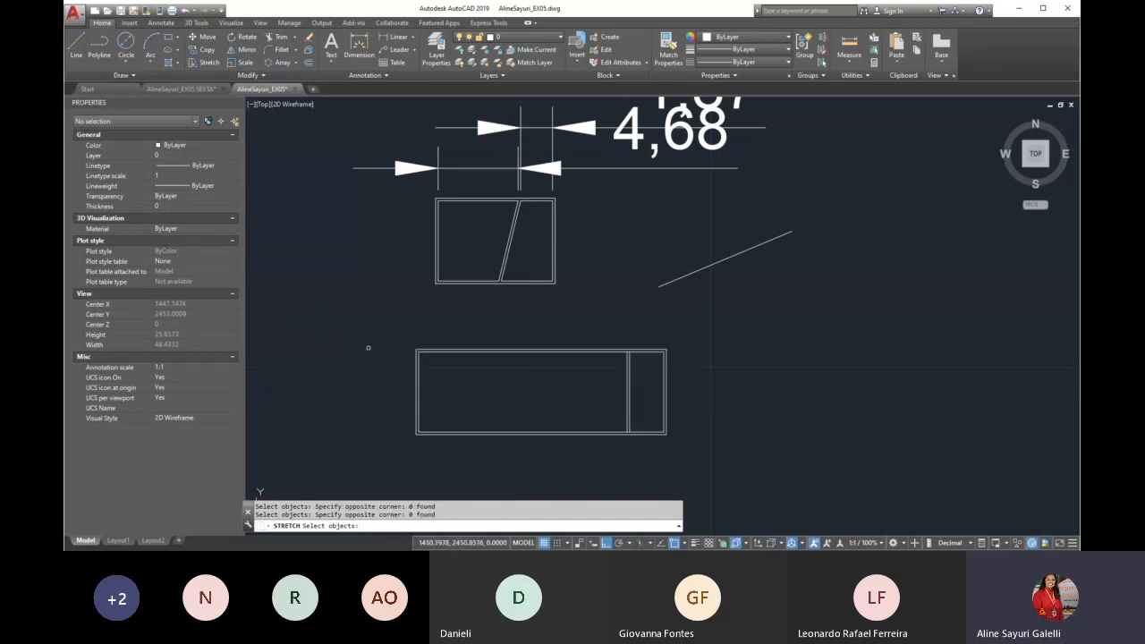
pyautogui.click(342, 310)
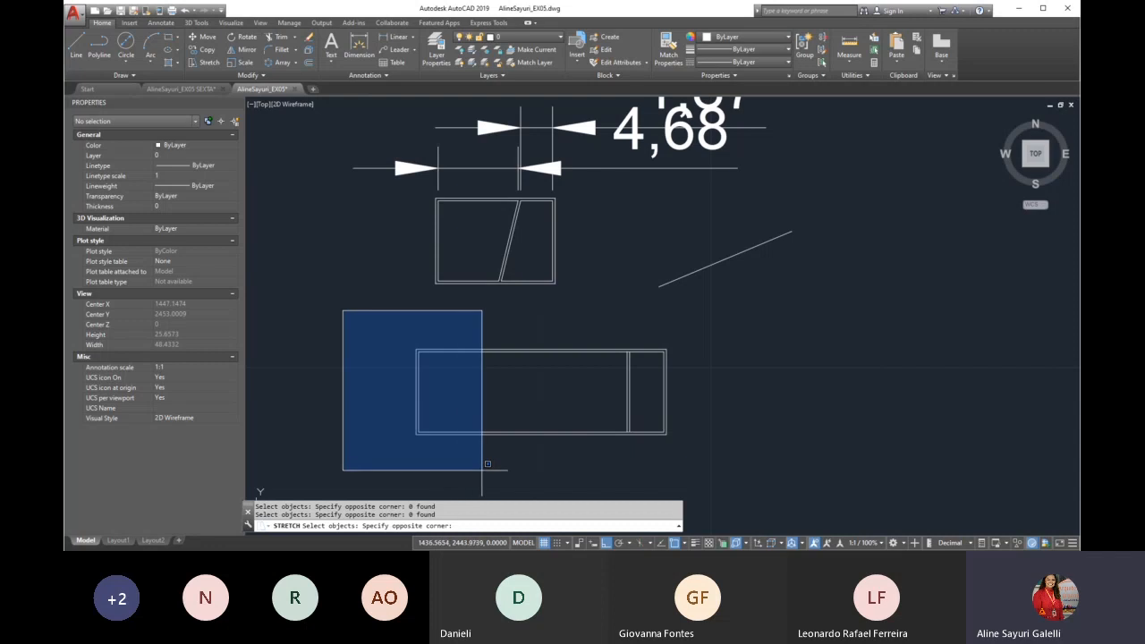
pyautogui.press('Escape')
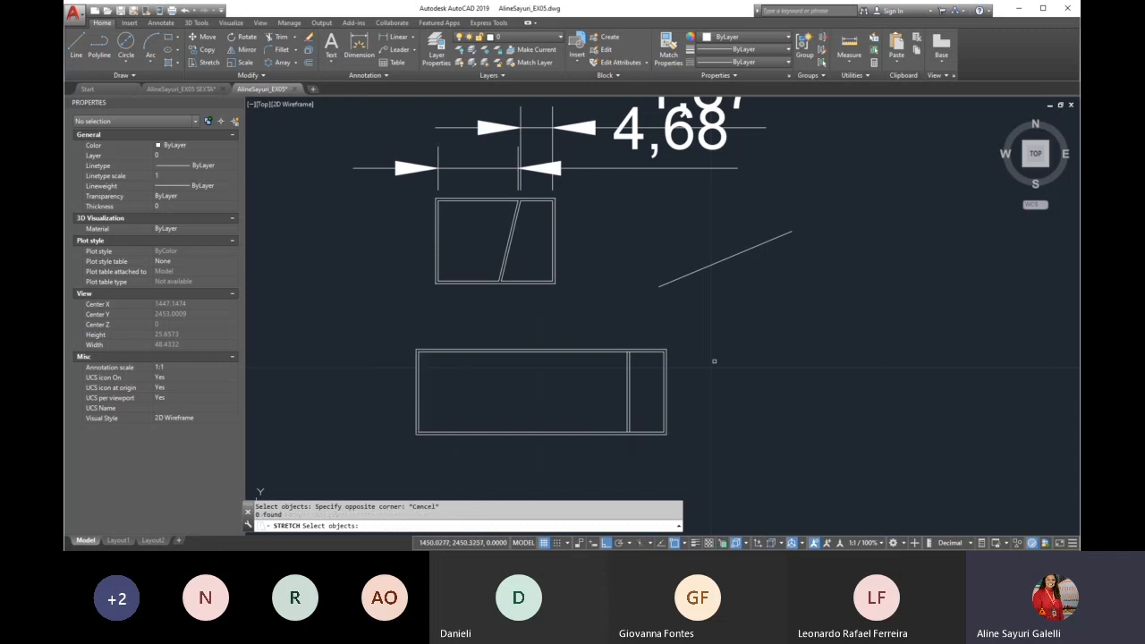
# Select the lower plan's entire right part with a crossing window and stretch it horizontally to the left to shorten the plan
pyautogui.click(691, 319)
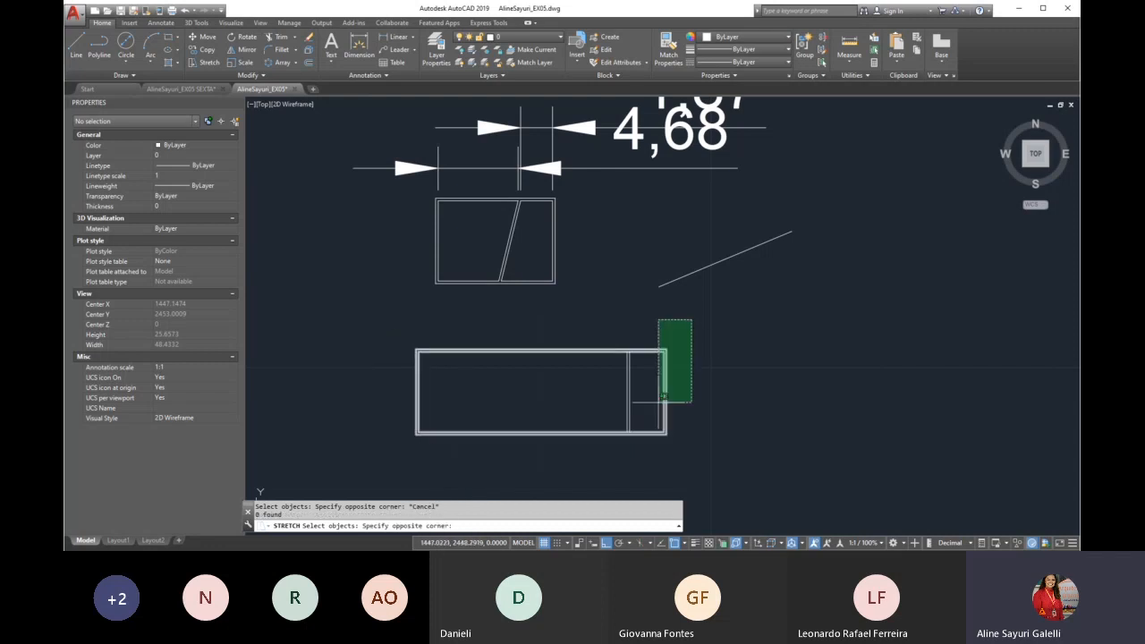
pyautogui.click(602, 459)
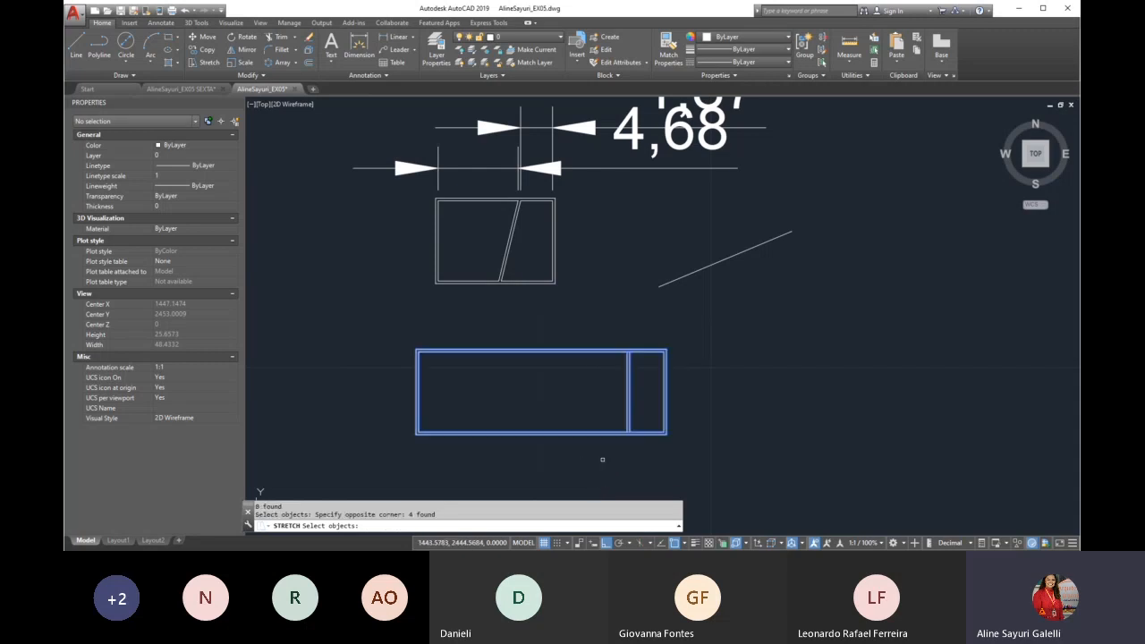
pyautogui.press('Return')
pyautogui.click(613, 381)
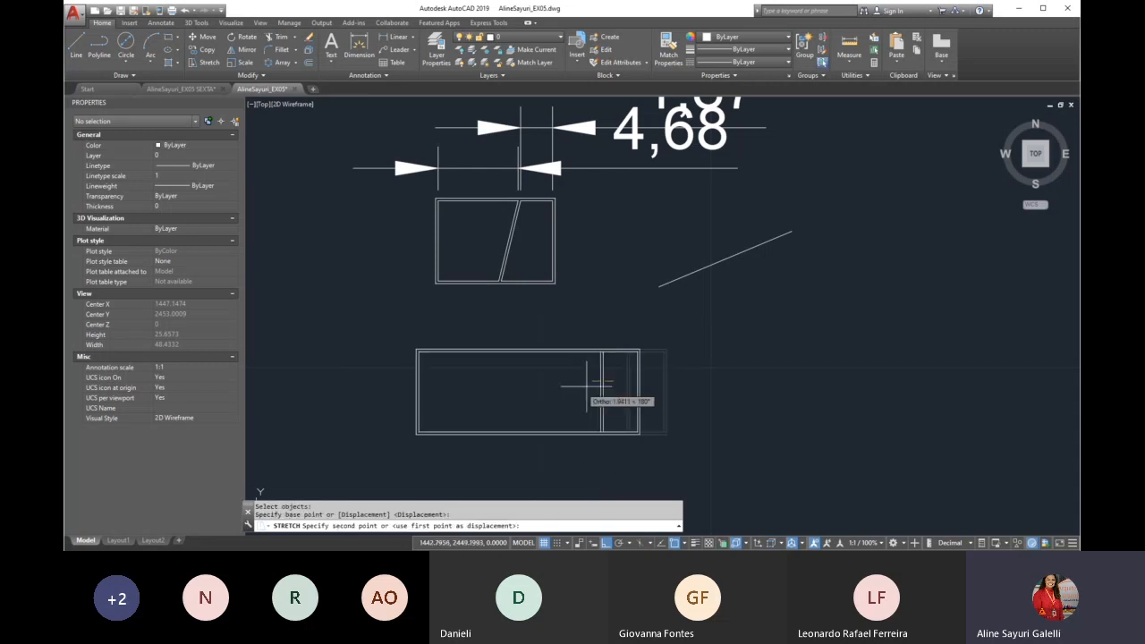
pyautogui.click(483, 397)
pyautogui.scroll(4, 525, 198)
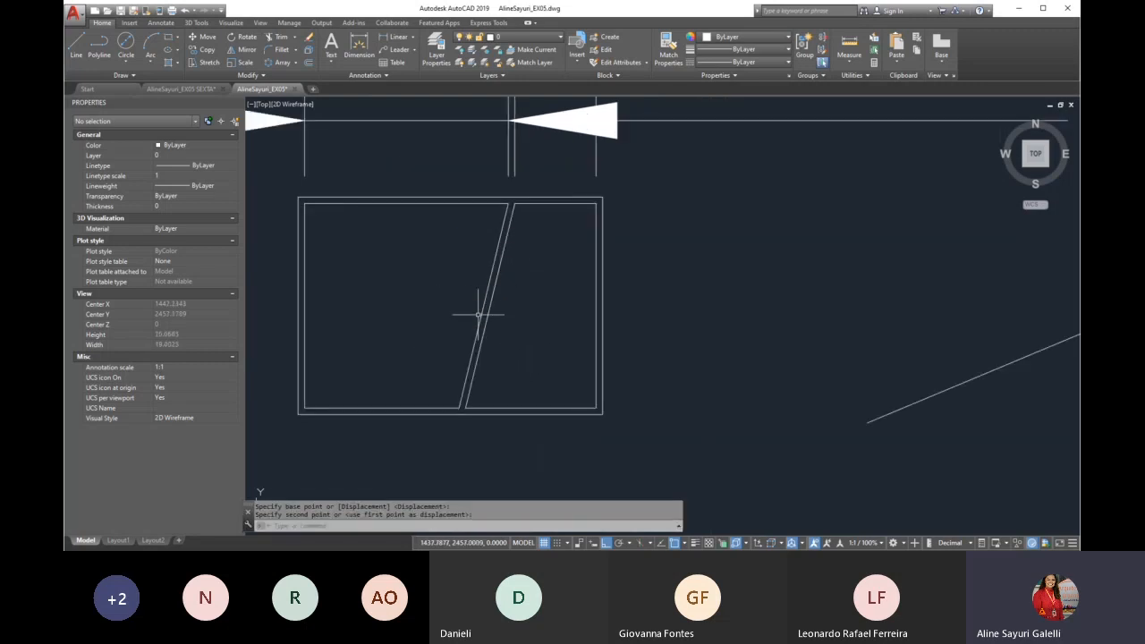
pyautogui.scroll(-4, 505, 309)
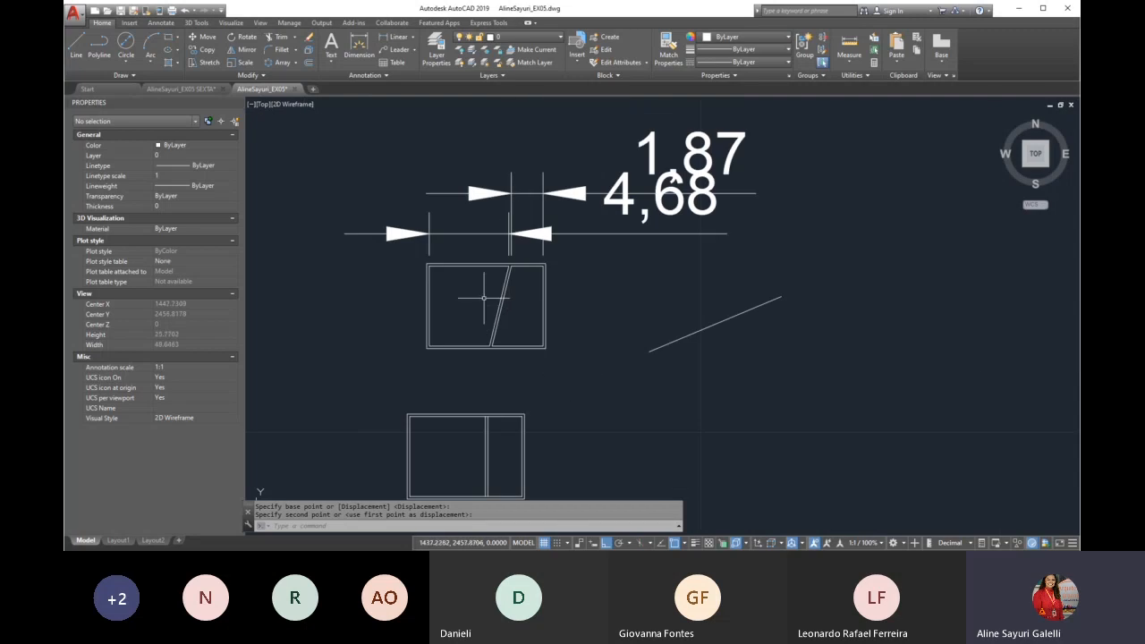
pyautogui.scroll(-2, 441, 273)
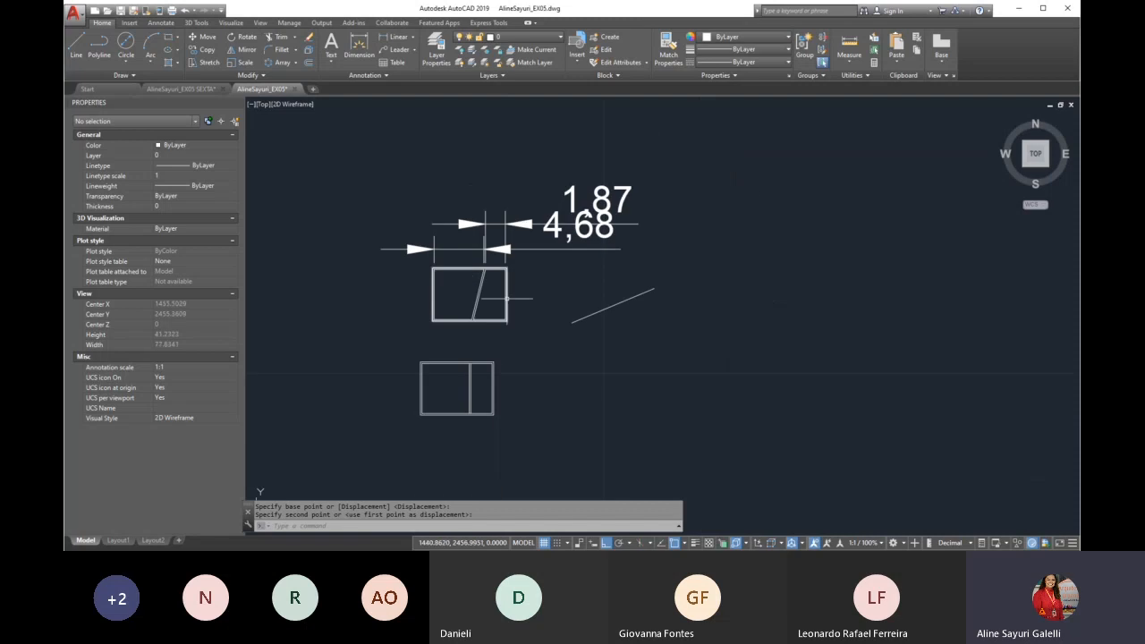
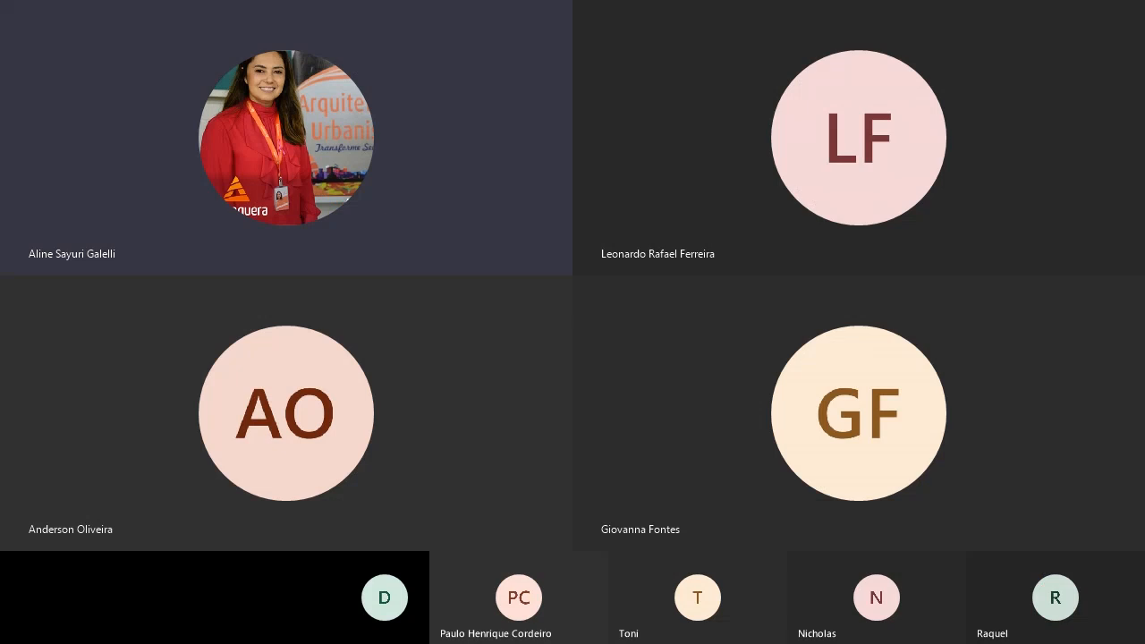
# Locate the dental office floor plan in the drawing and examine its dental chair, seating and room layout
pyautogui.scroll(-5, 506, 421)
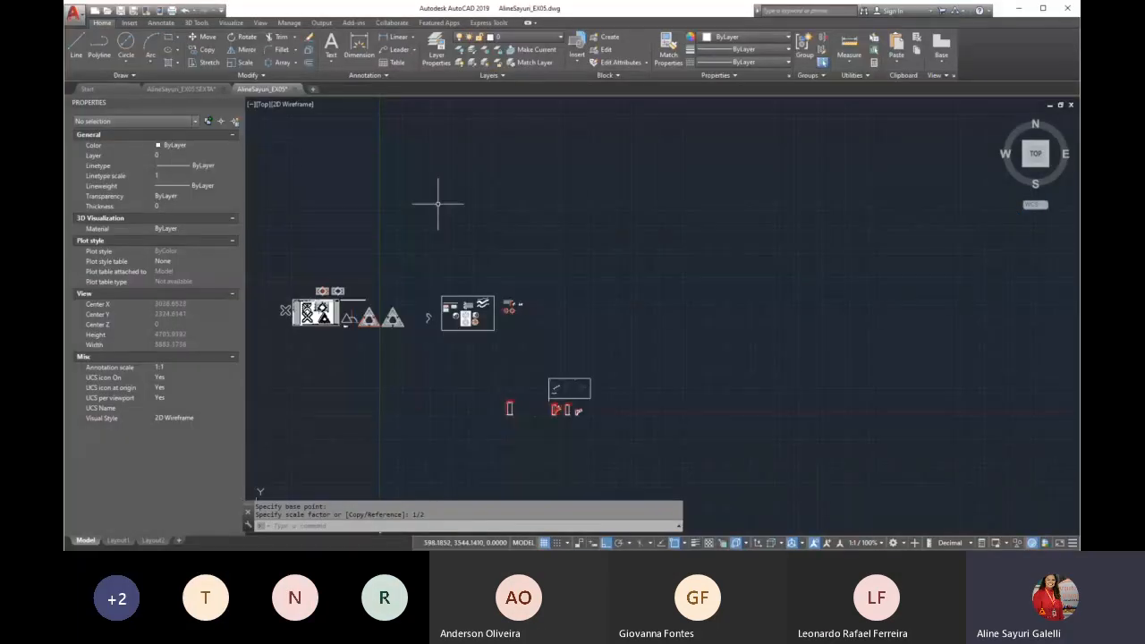
pyautogui.scroll(3, 439, 279)
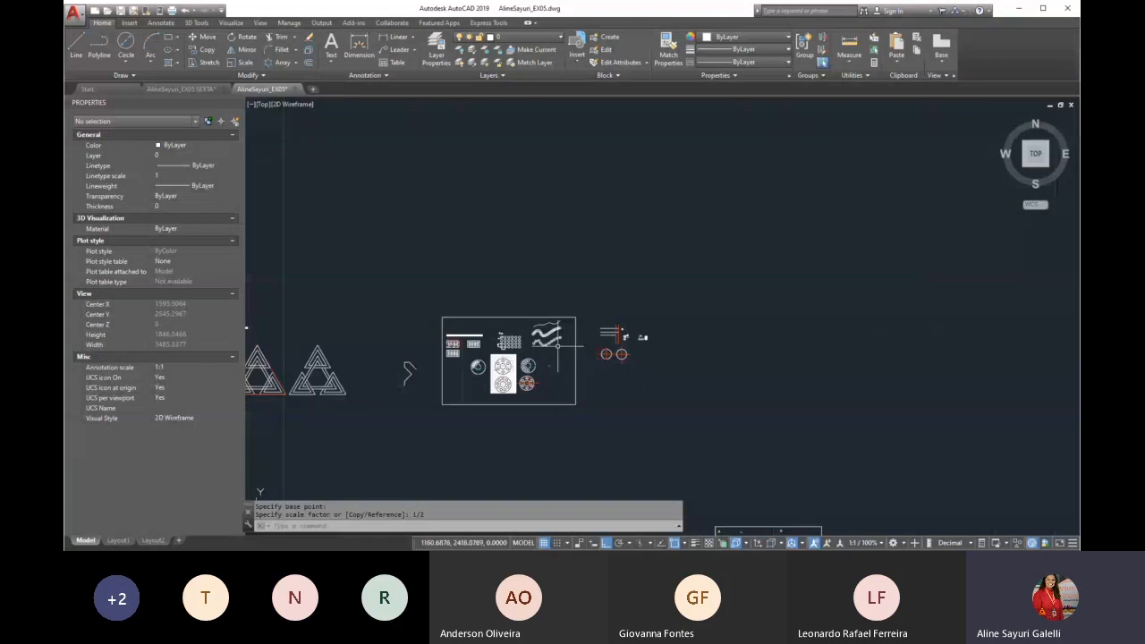
pyautogui.scroll(4, 742, 327)
pyautogui.scroll(5, 750, 315)
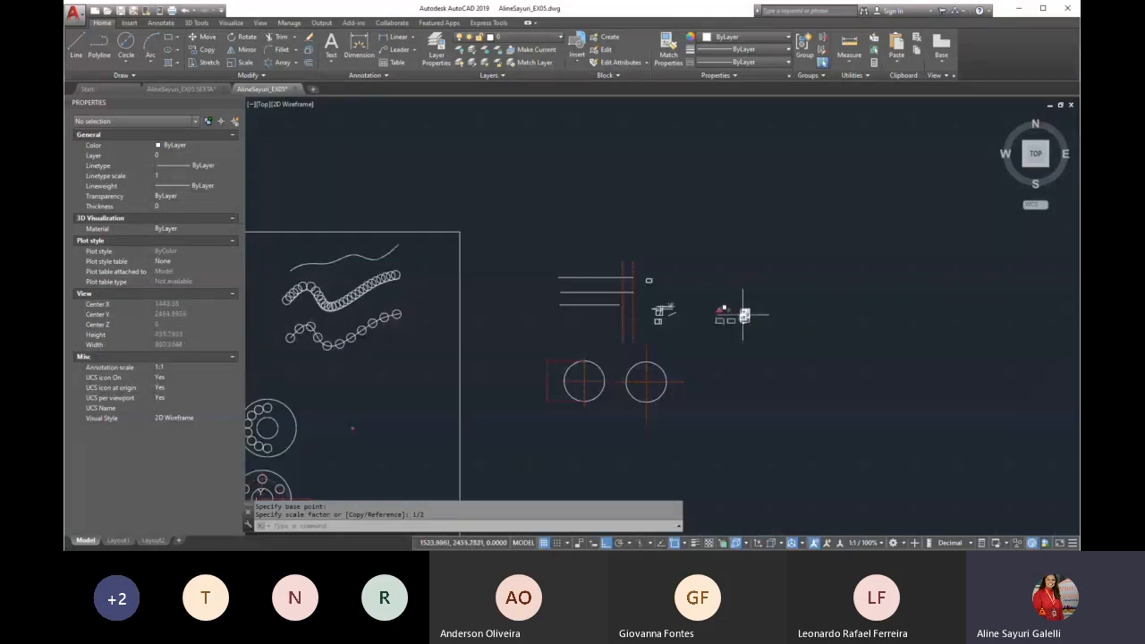
pyautogui.scroll(2, 749, 314)
pyautogui.scroll(4, 673, 290)
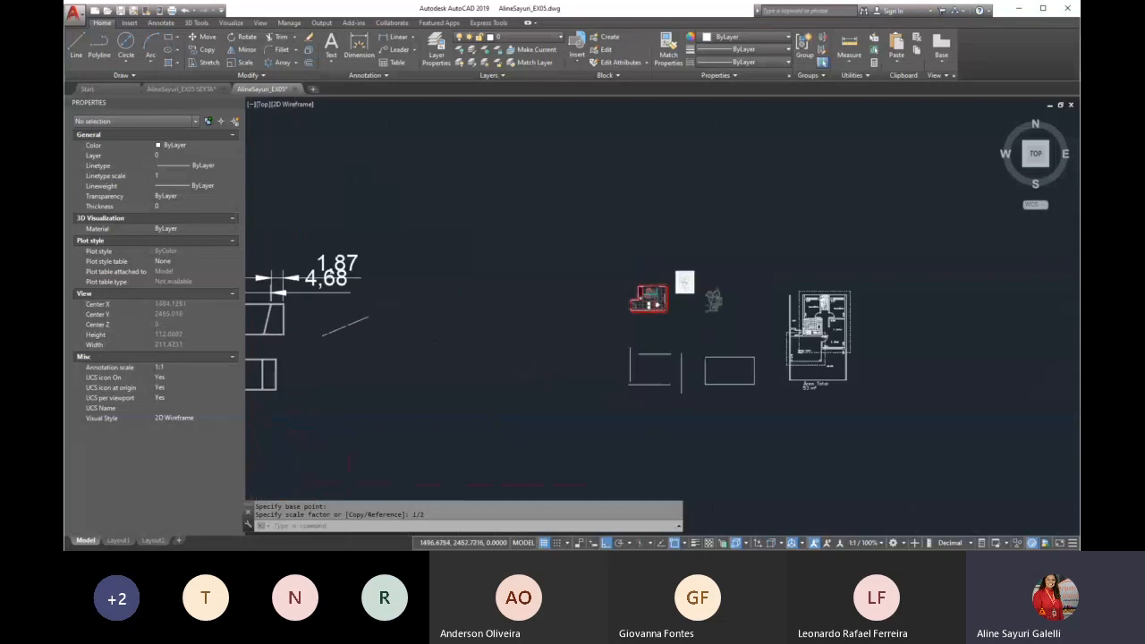
pyautogui.scroll(6, 673, 290)
pyautogui.scroll(-4, 635, 326)
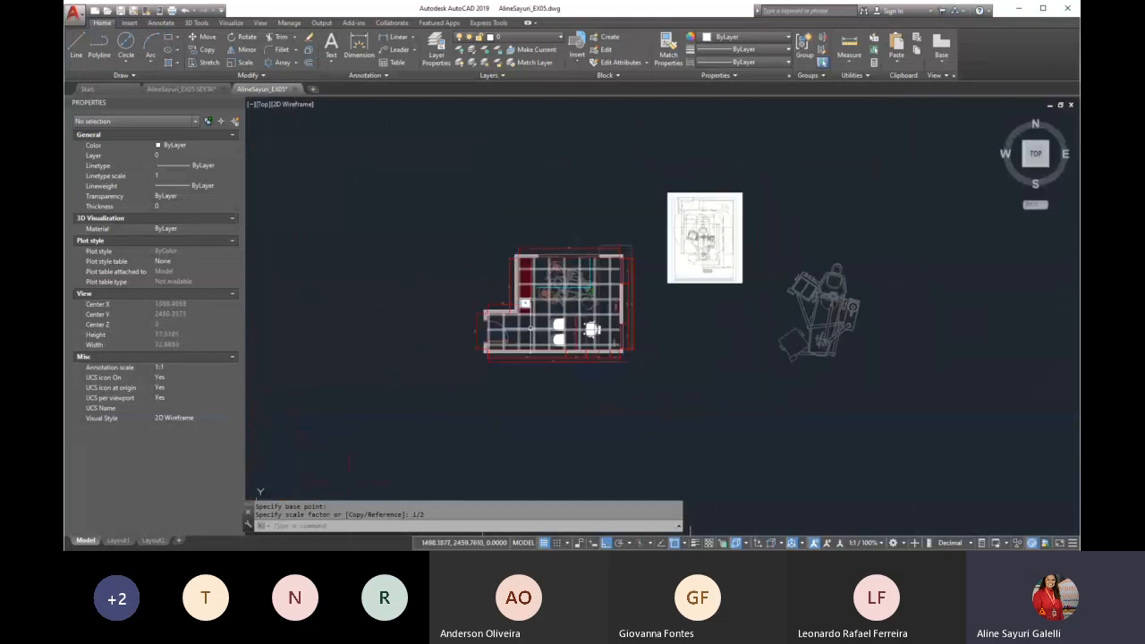
pyautogui.scroll(4, 629, 334)
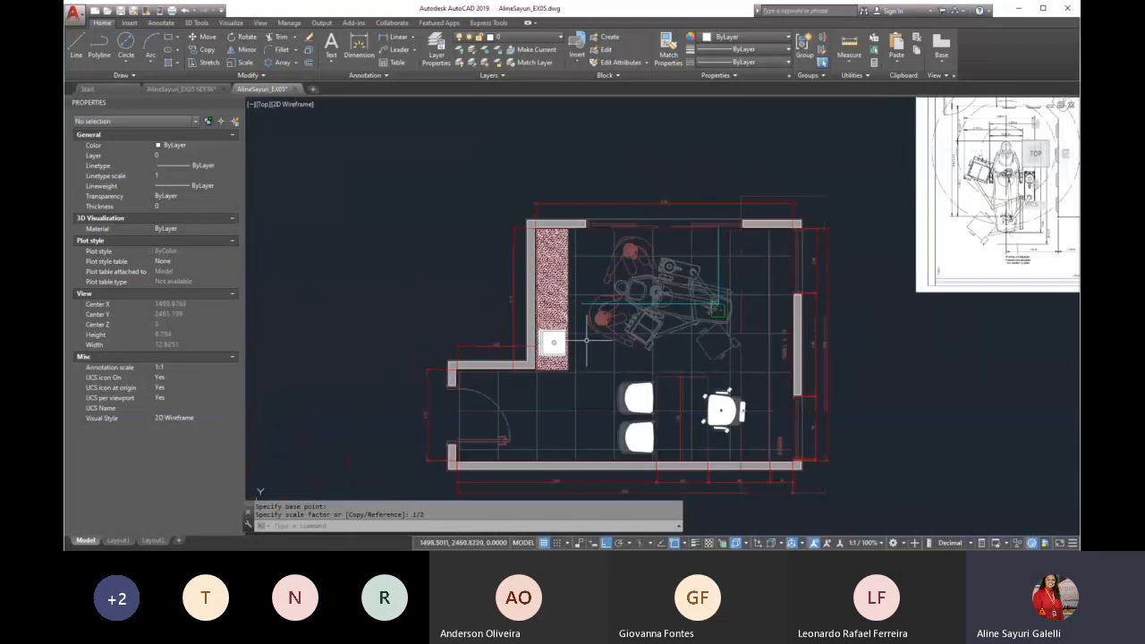
pyautogui.scroll(-2, 586, 341)
pyautogui.scroll(4, 671, 321)
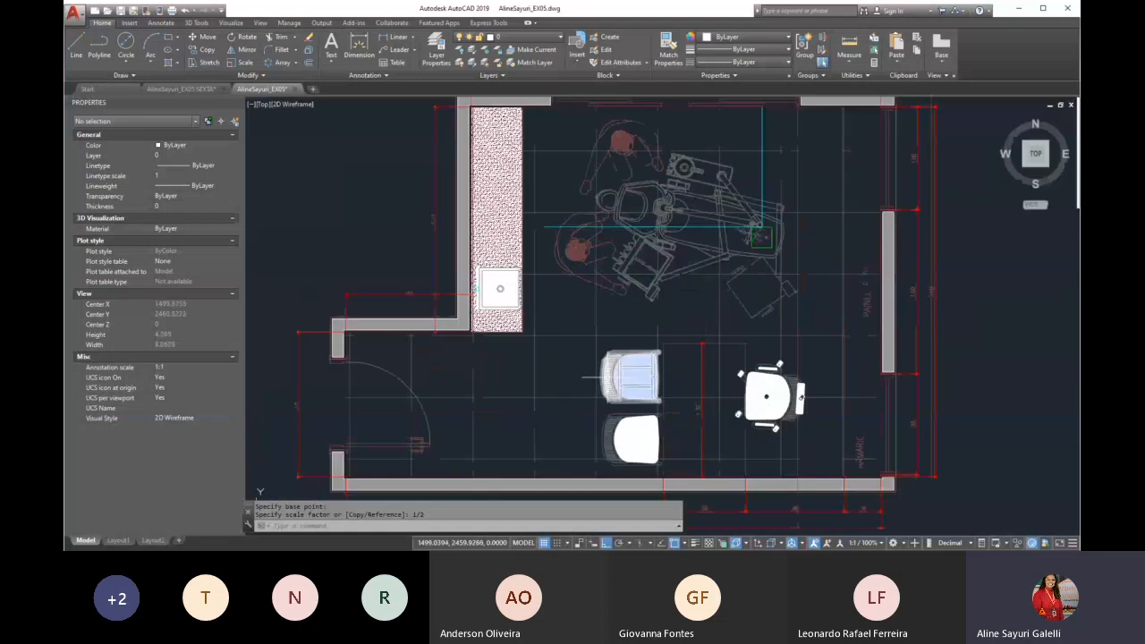
pyautogui.scroll(-2, 613, 377)
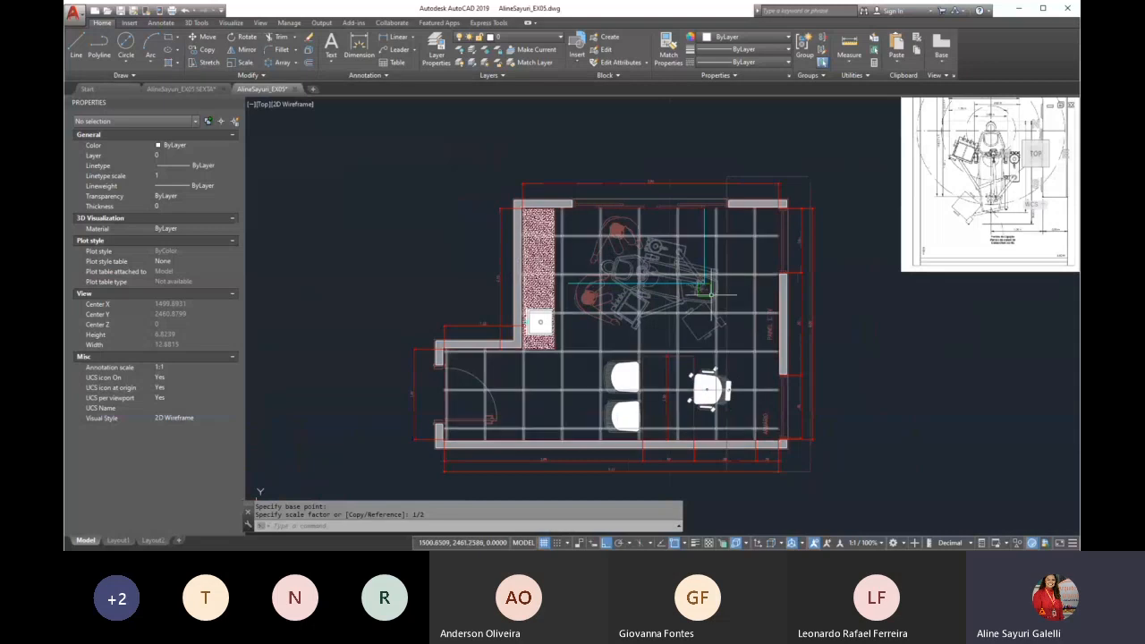
pyautogui.scroll(2, 707, 288)
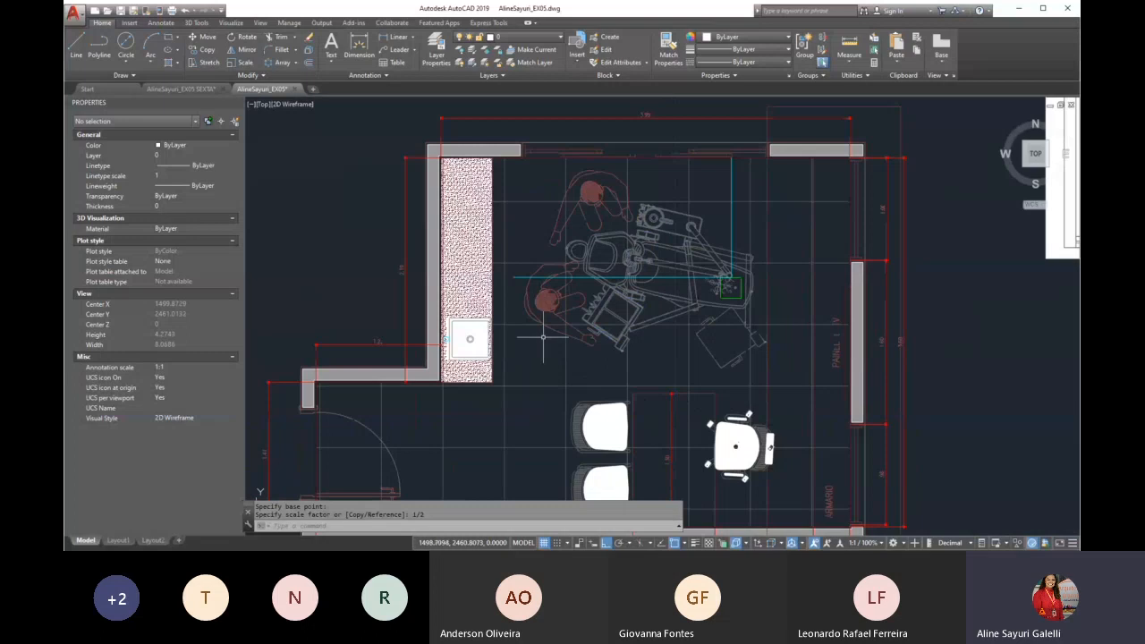
# Examine the dimensions on the dental chair reference sheet and compare them with the loose chair drawing beside it
pyautogui.scroll(-3, 490, 313)
pyautogui.scroll(5, 787, 188)
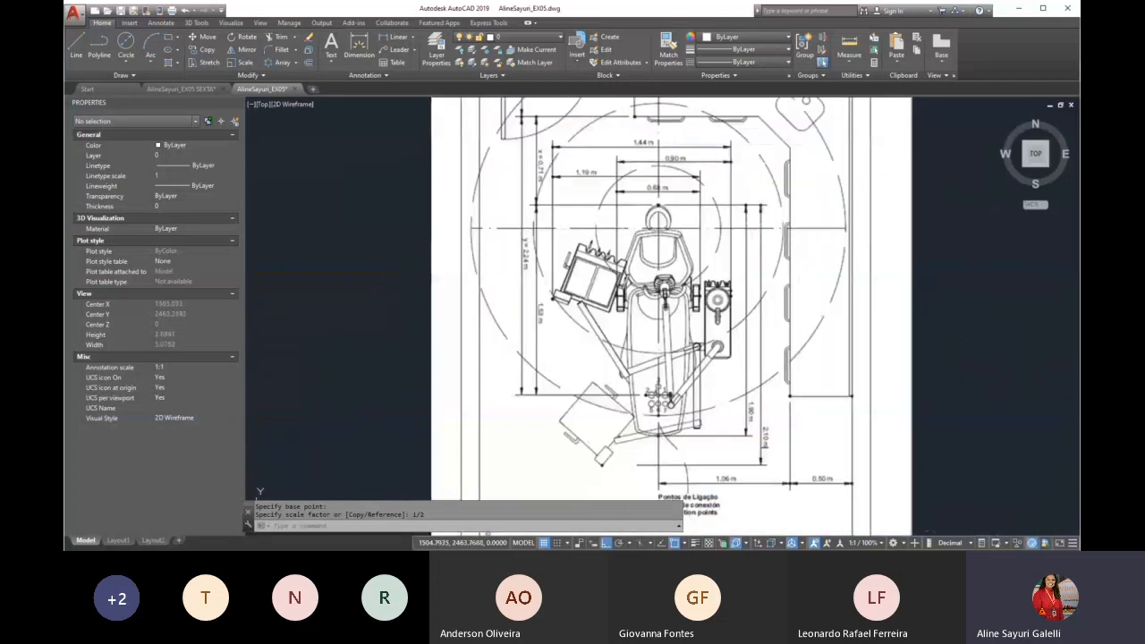
pyautogui.scroll(-5, 621, 238)
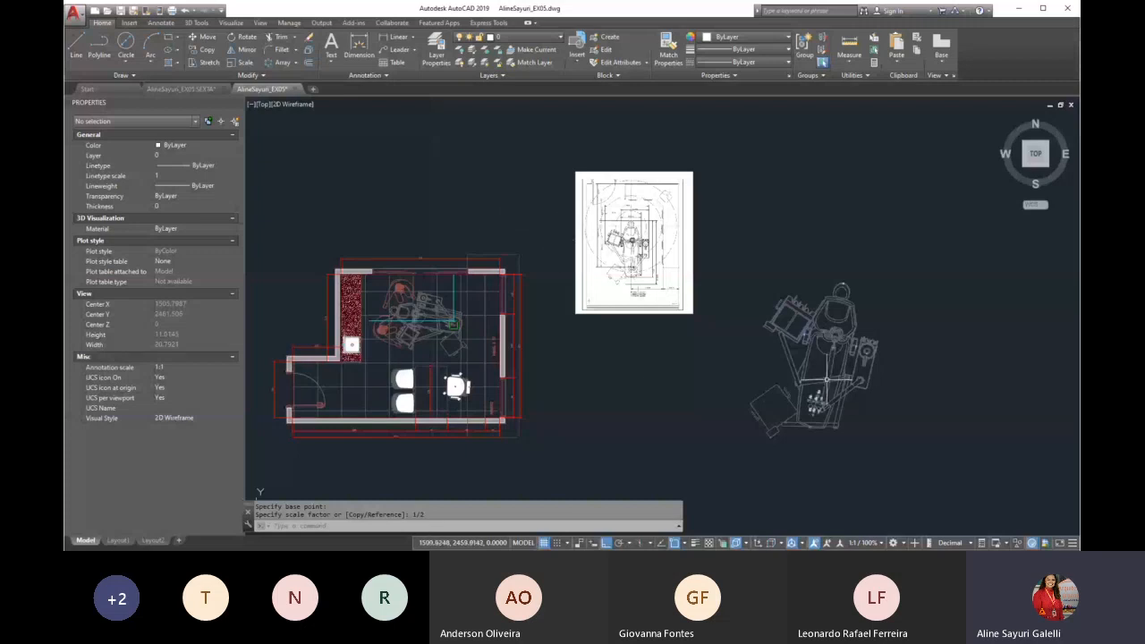
pyautogui.scroll(6, 713, 267)
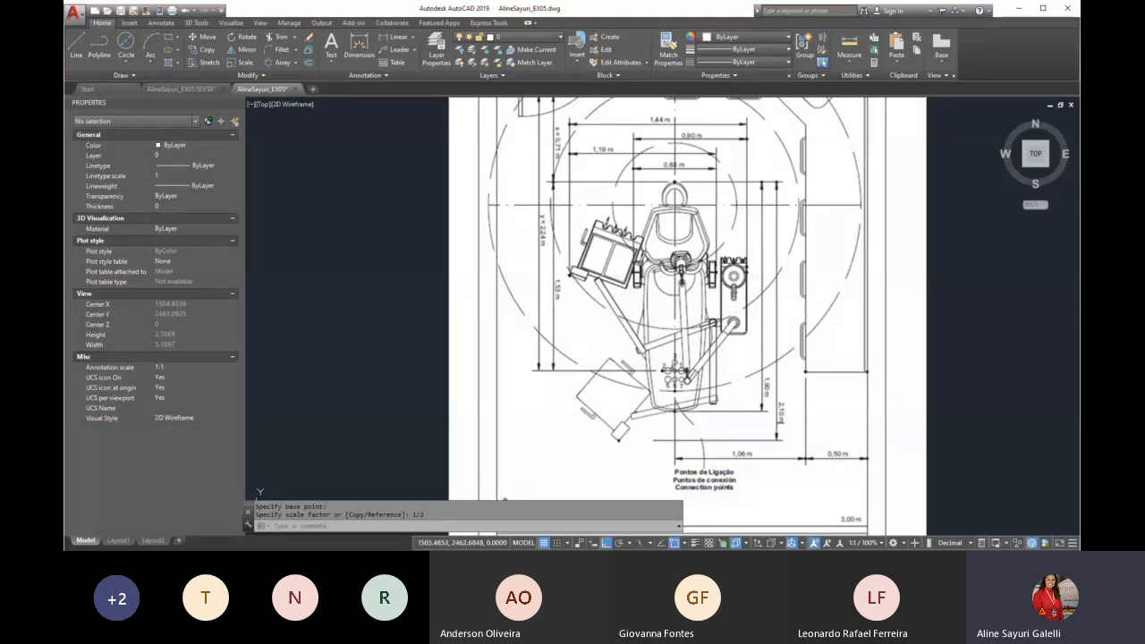
pyautogui.scroll(-7, 626, 309)
pyautogui.scroll(3, 777, 403)
# Add an aligned dimension along the loose dental chair, from the point at its foot end to the top of its headrest
pyautogui.moveTo(780, 400); pyautogui.dragTo(685, 330, button='middle')
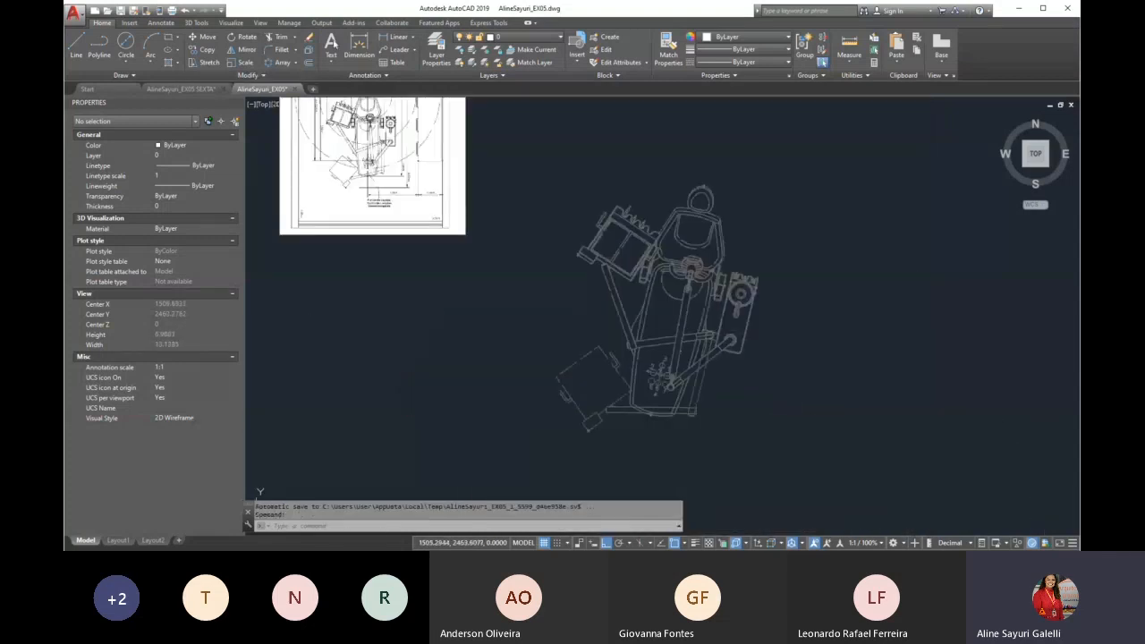
pyautogui.click(413, 38)
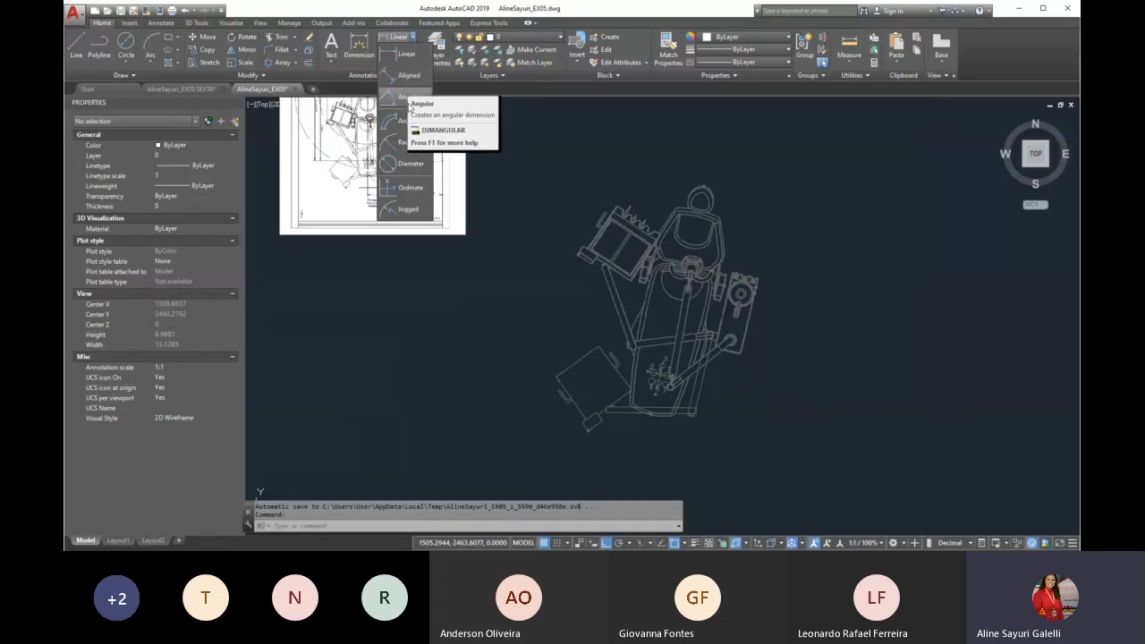
pyautogui.click(407, 75)
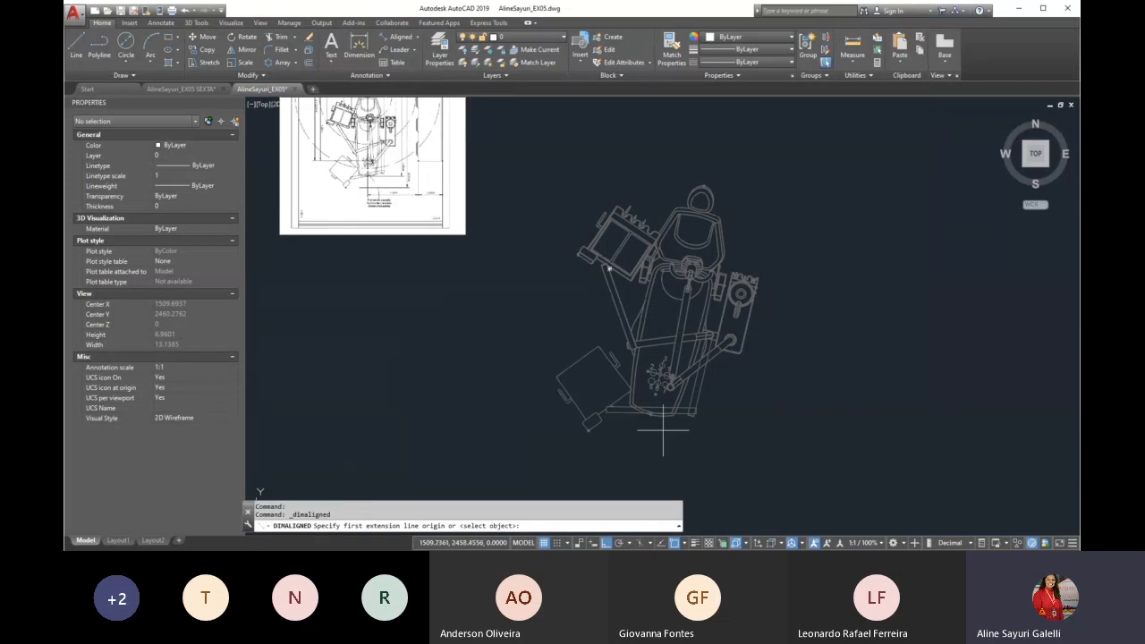
pyautogui.scroll(8, 657, 416)
pyautogui.click(621, 371)
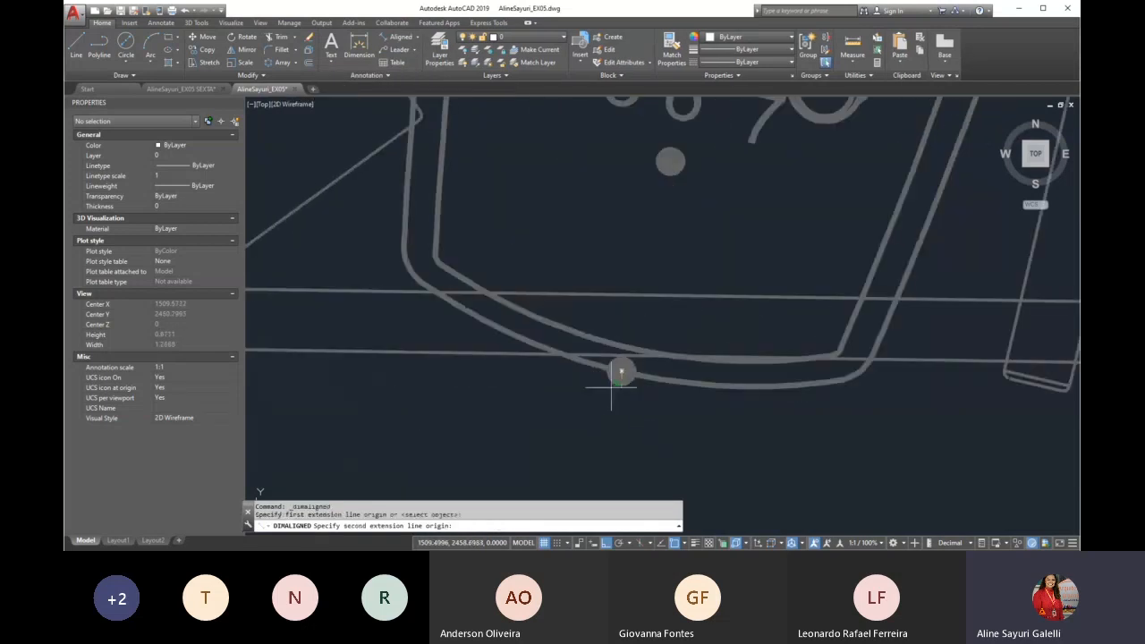
pyautogui.scroll(-6, 612, 388)
pyautogui.scroll(4, 635, 228)
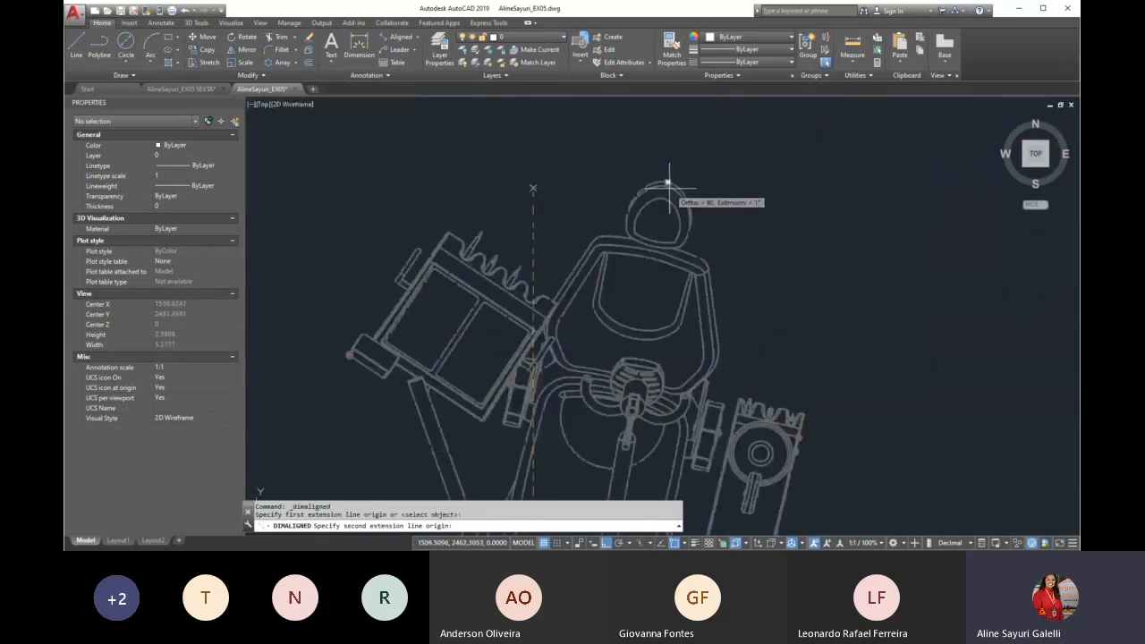
pyautogui.click(667, 184)
pyautogui.scroll(-6, 737, 239)
pyautogui.click(762, 252)
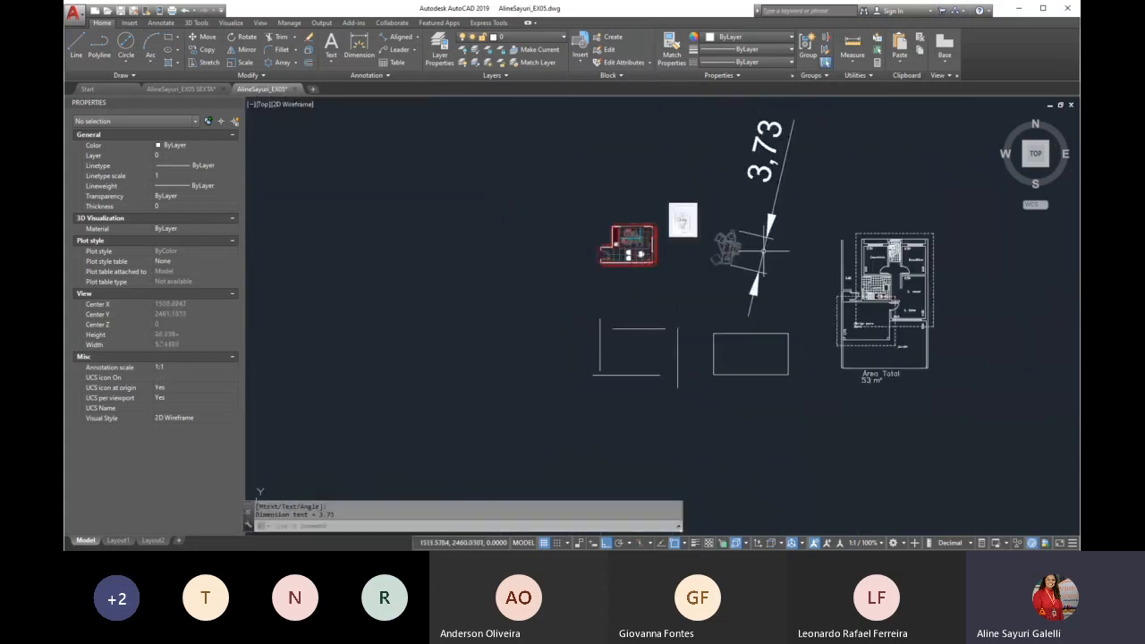
# Compare the size of the dimensioned loose chair with the reference sheet and the chair inside the floor plan
pyautogui.scroll(4, 794, 154)
pyautogui.scroll(-4, 713, 273)
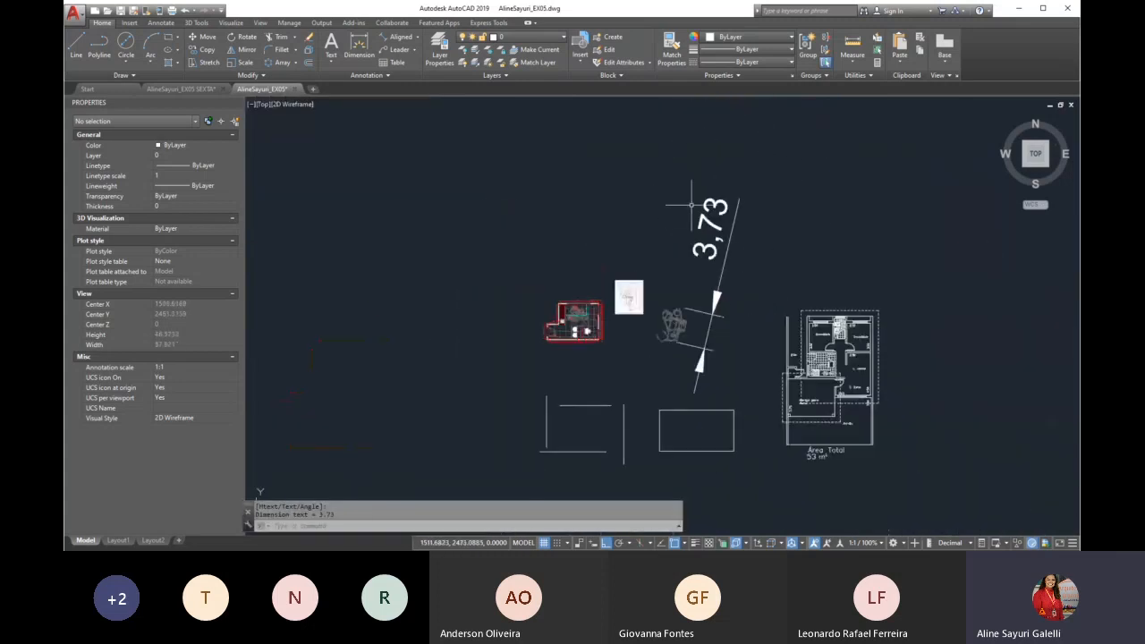
pyautogui.scroll(2, 690, 205)
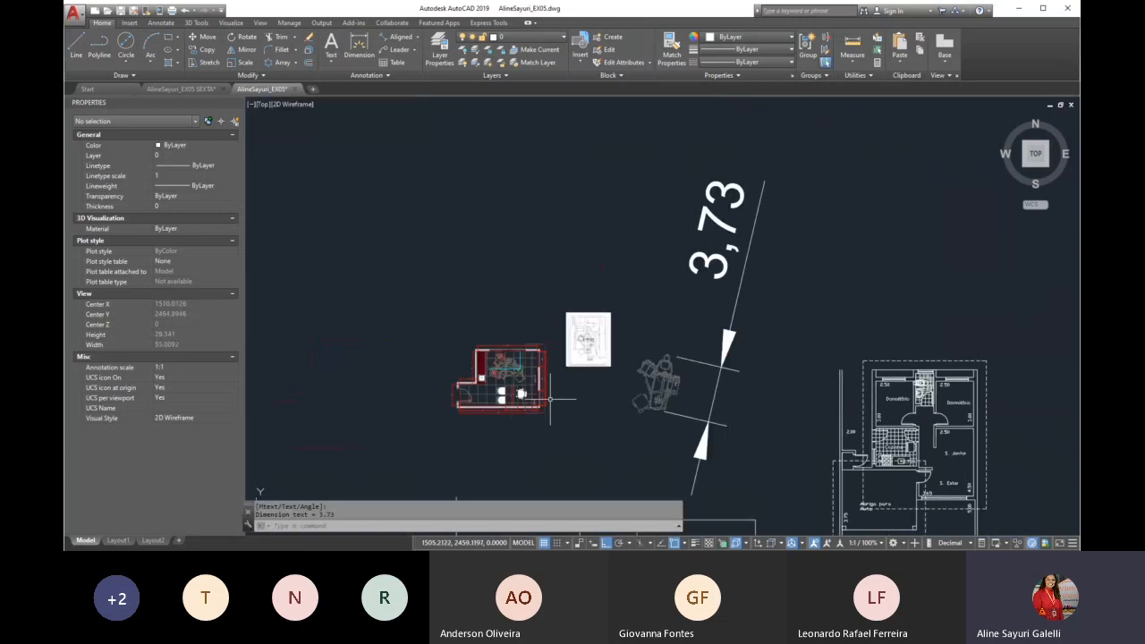
pyautogui.scroll(2, 492, 371)
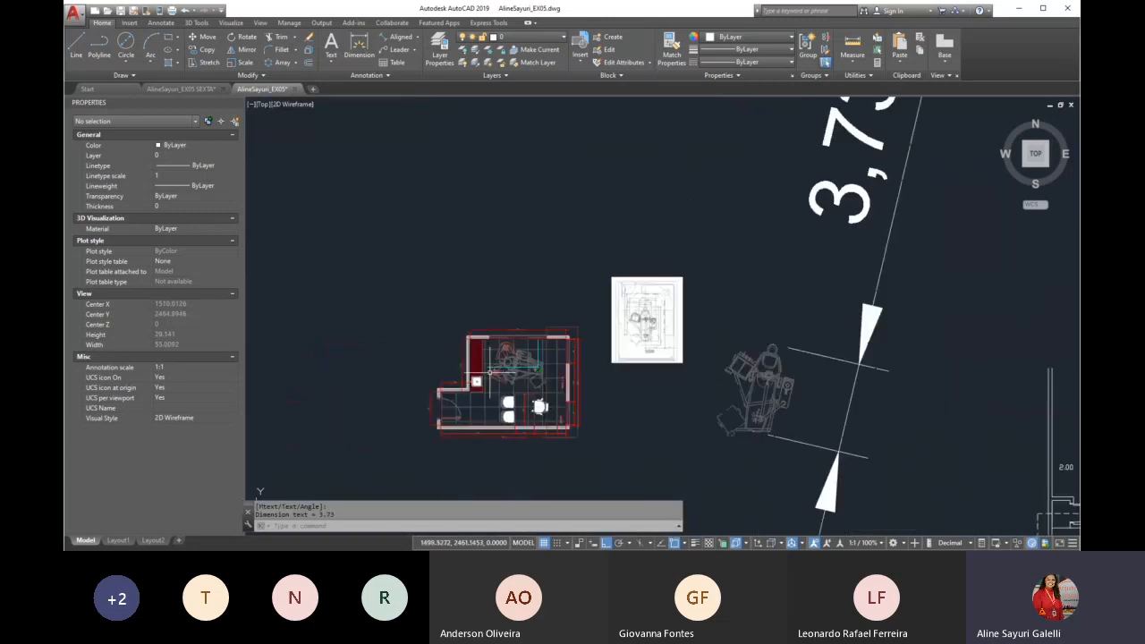
pyautogui.scroll(2, 490, 371)
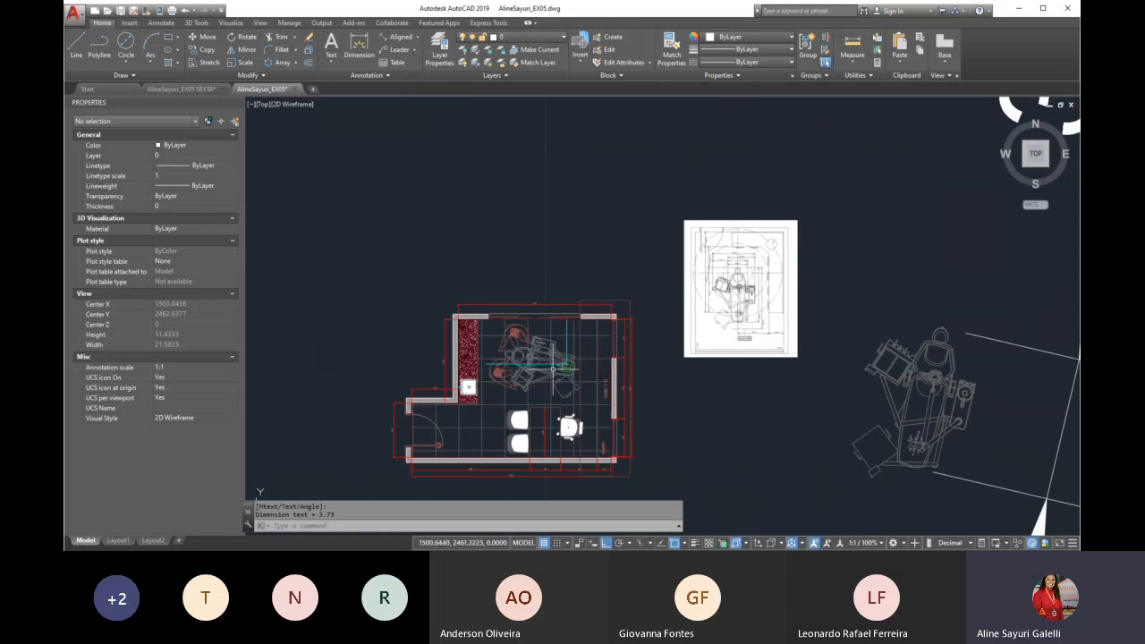
pyautogui.scroll(-3, 582, 313)
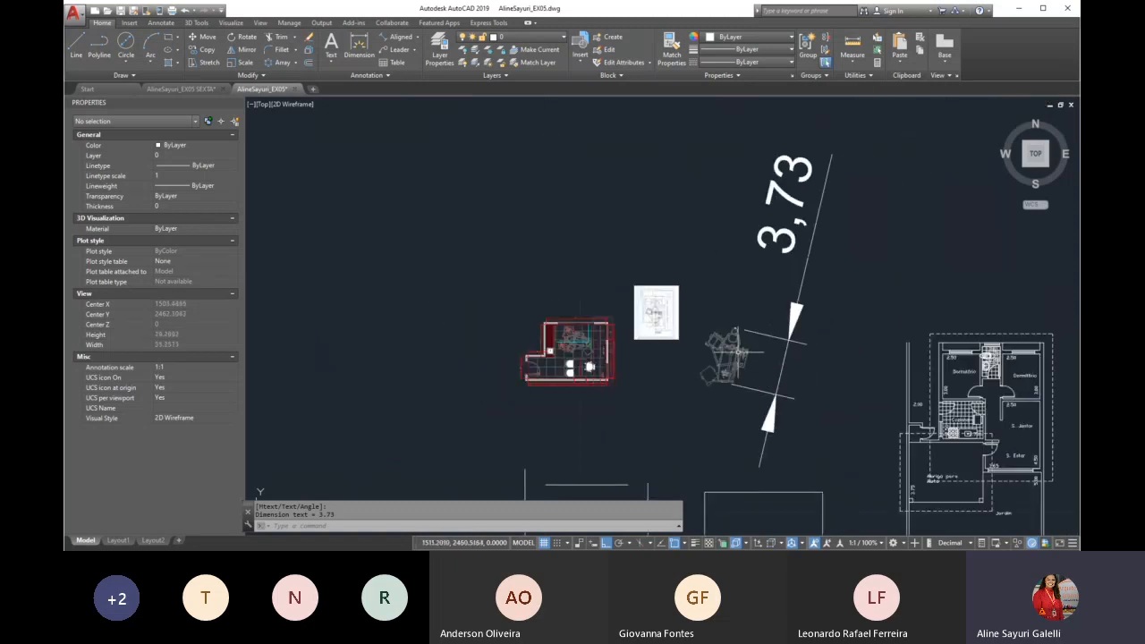
pyautogui.scroll(3, 733, 367)
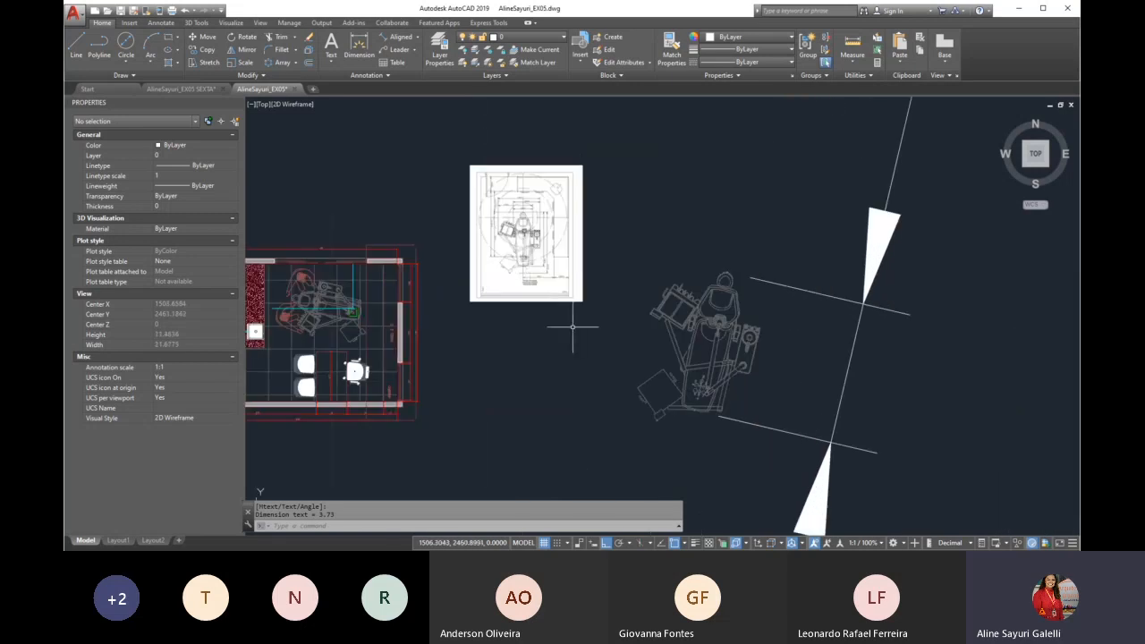
# Draw a vertical line 1.9 long between the reference sheet and the loose dental chair
pyautogui.write('l')
pyautogui.press('Return')
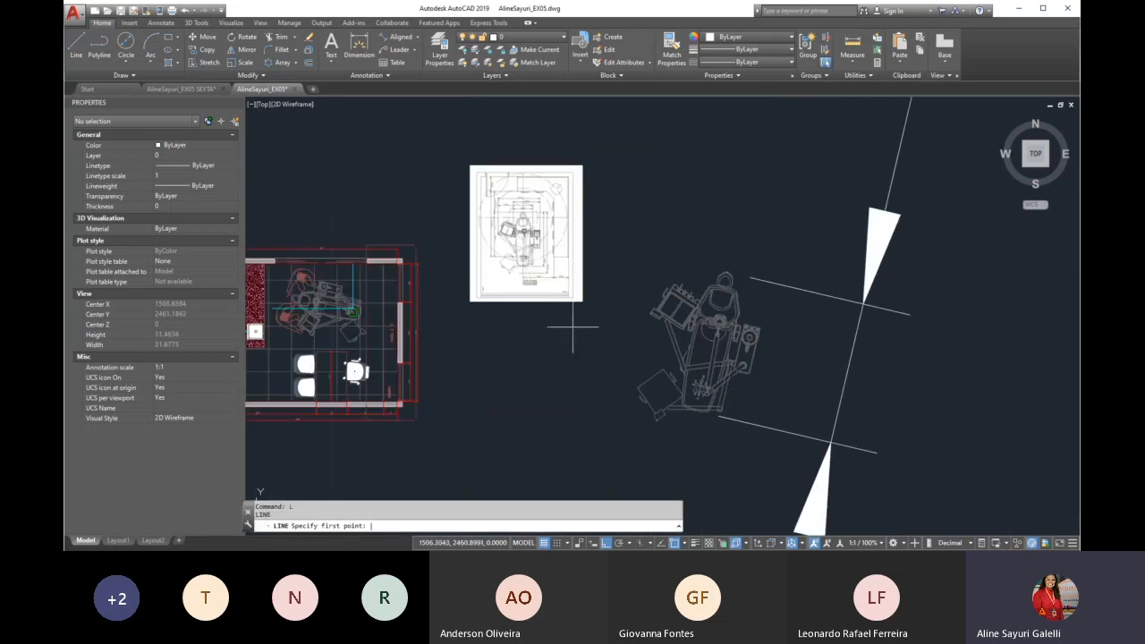
pyautogui.click(611, 407)
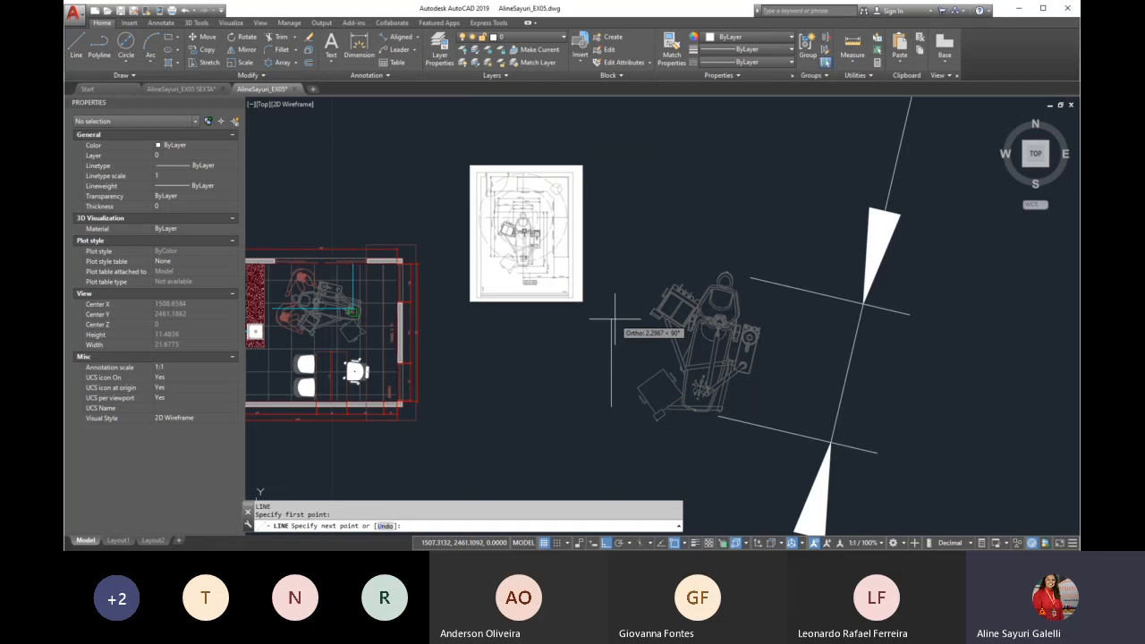
pyautogui.write('1.8')
pyautogui.press('BackSpace')
pyautogui.write('9')
pyautogui.press('Return')
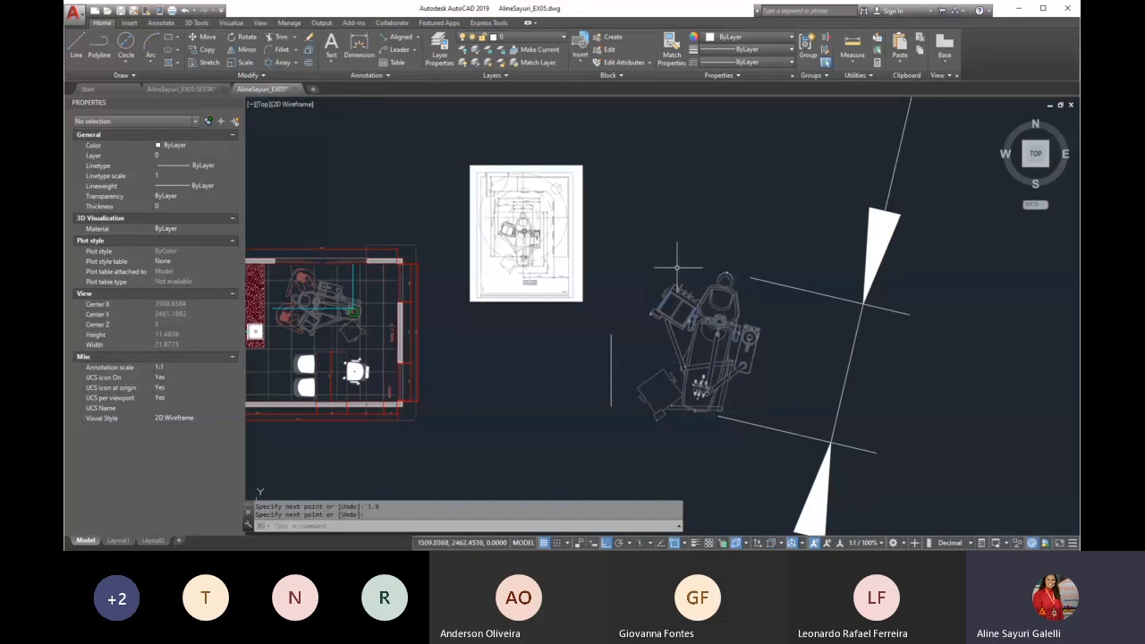
# Check the vertical reference line's length with a temporary linear dimension and delete that dimension
pyautogui.scroll(5, 614, 366)
pyautogui.press('Return')
pyautogui.write('dli')
pyautogui.press('Return')
pyautogui.click(611, 454)
pyautogui.click(613, 268)
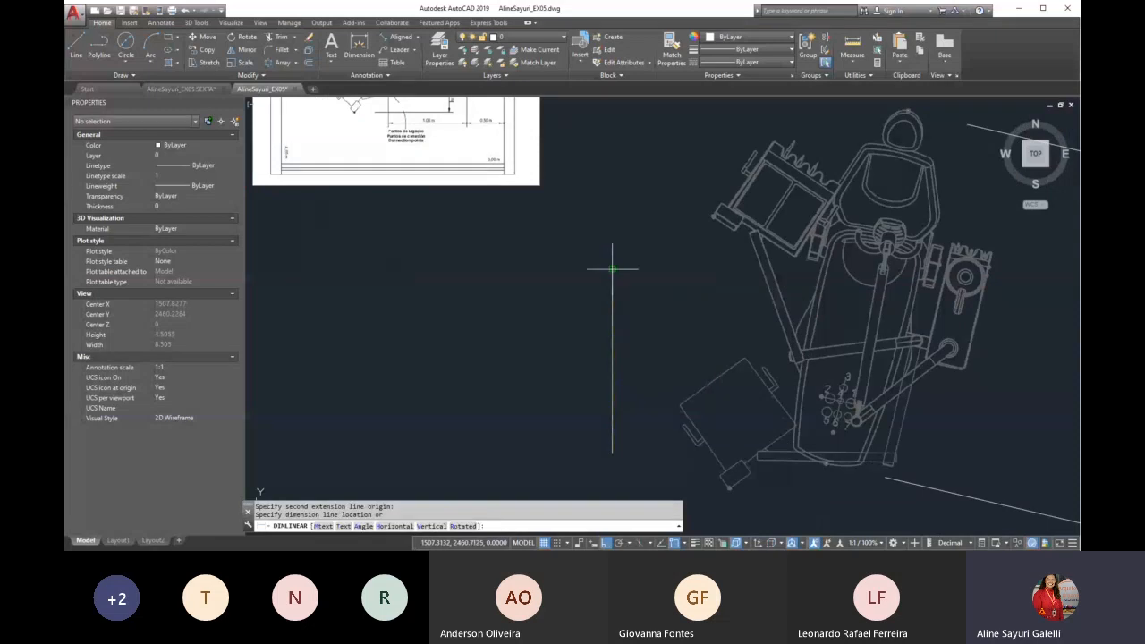
pyautogui.click(519, 340)
pyautogui.scroll(-3, 517, 341)
pyautogui.moveTo(530, 333); pyautogui.dragTo(501, 350)
pyautogui.press('Delete')
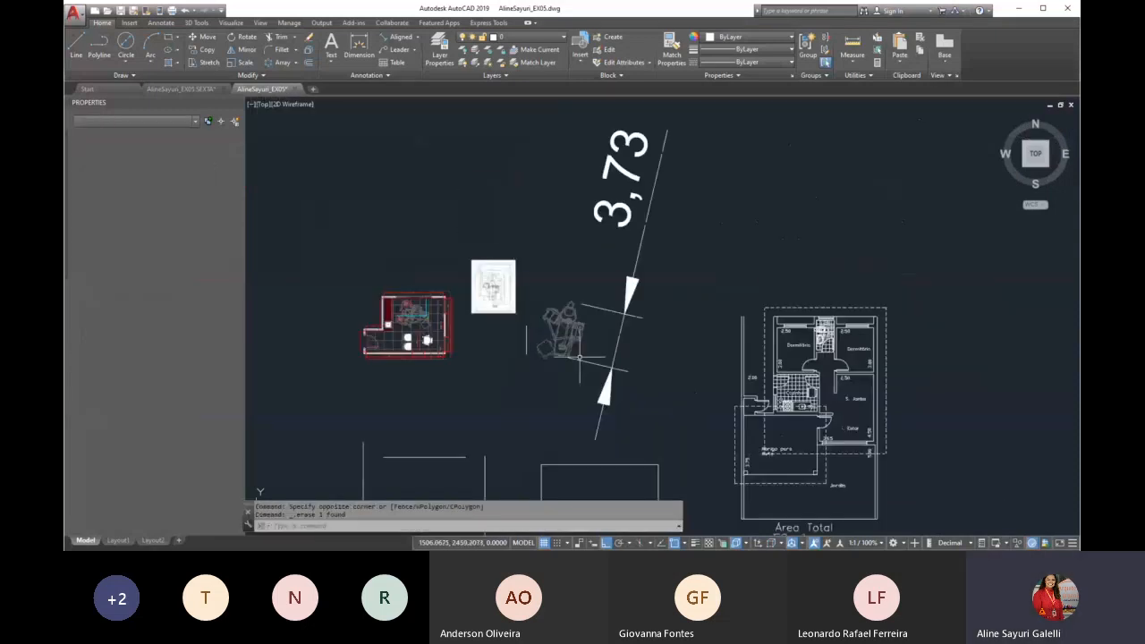
# Start aligning the loose dental chair, matching the top of its headrest to the upper end of the vertical reference line
pyautogui.scroll(3, 543, 338)
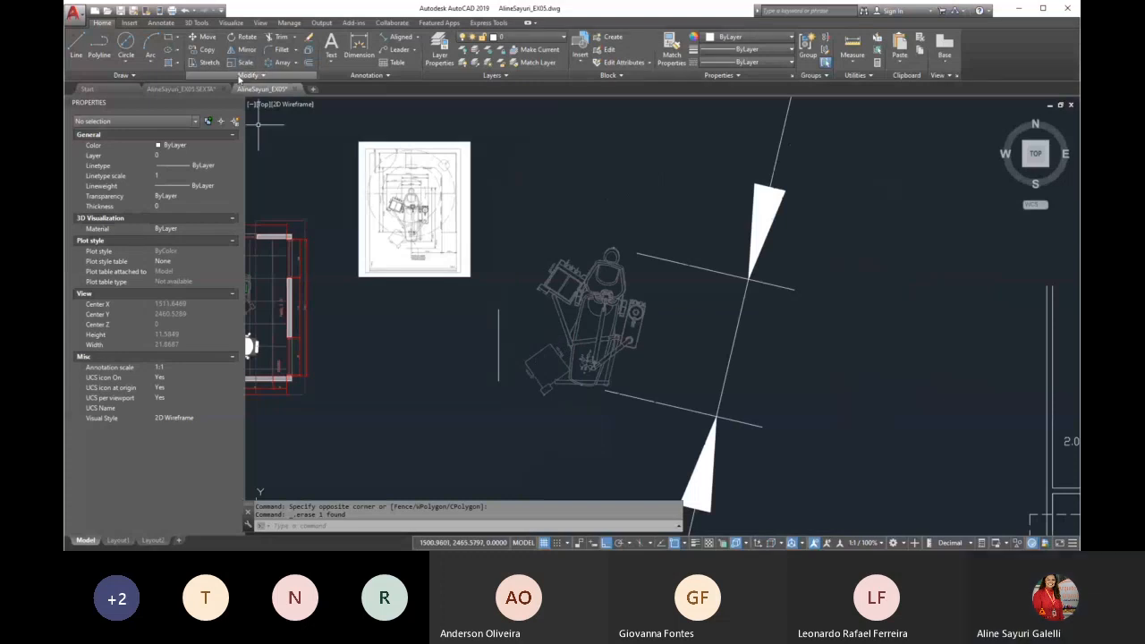
pyautogui.write('AL')
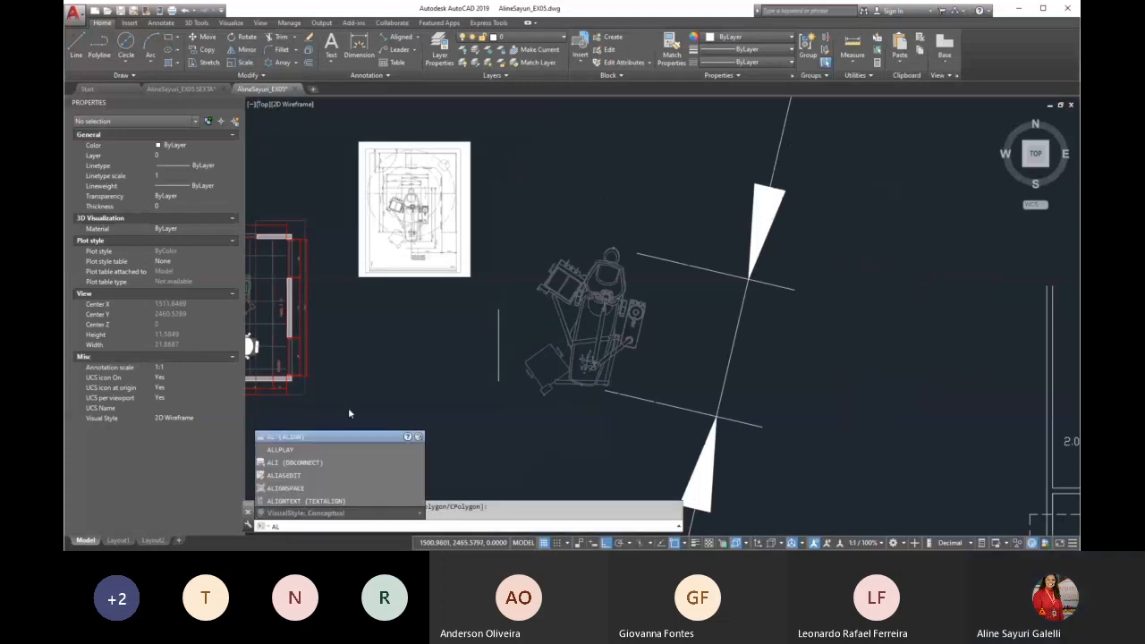
pyautogui.press('Return')
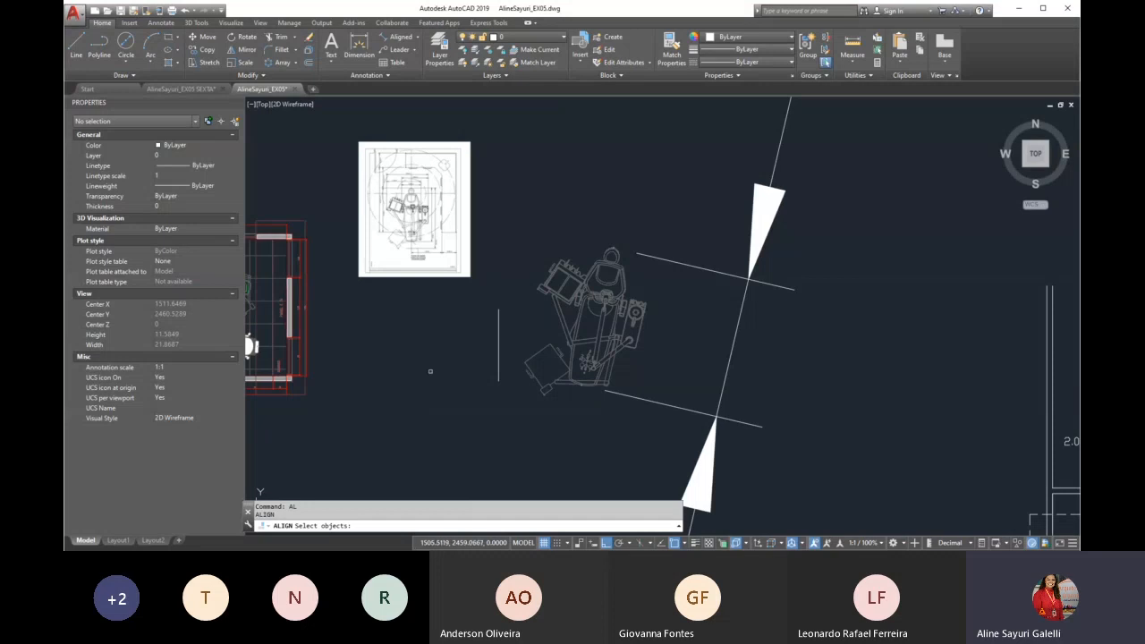
pyautogui.scroll(2, 501, 380)
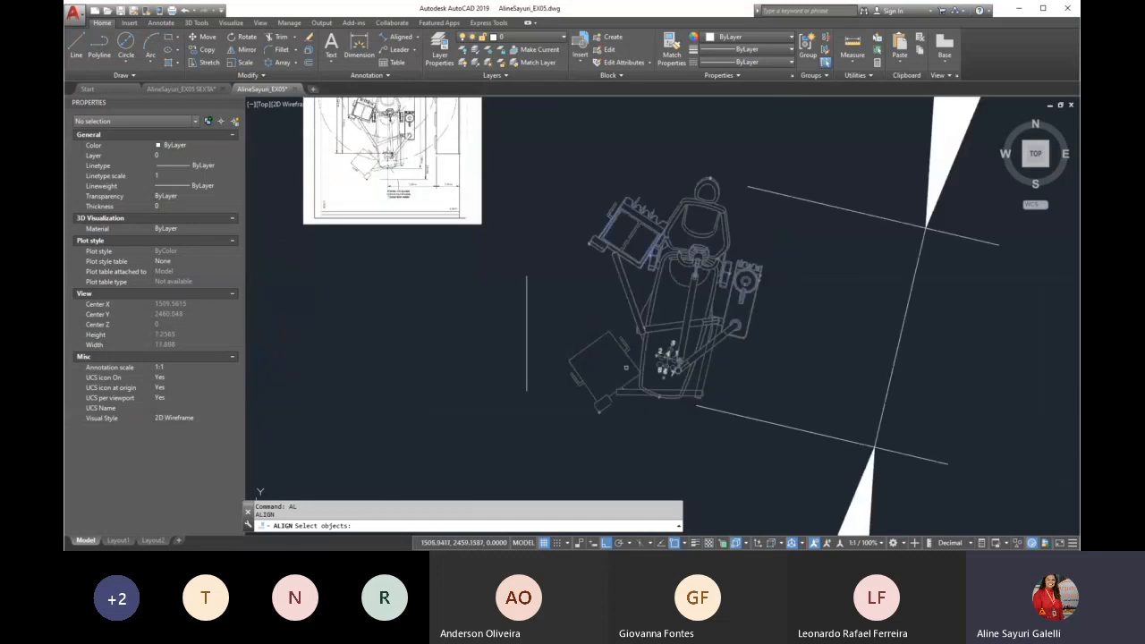
pyautogui.click(640, 366)
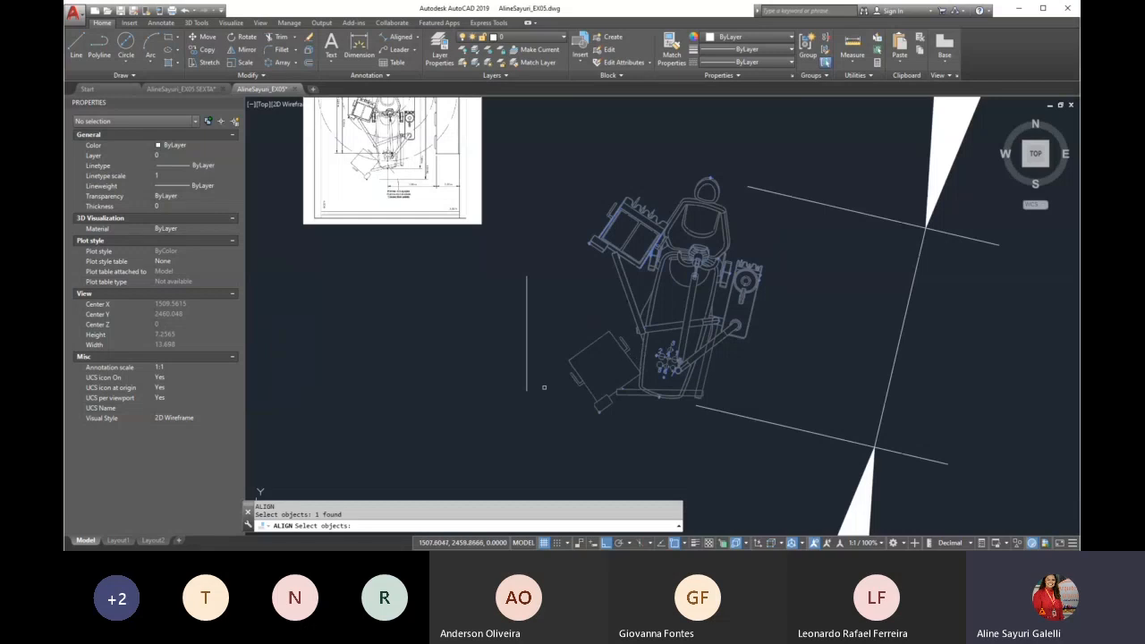
pyautogui.press('Return')
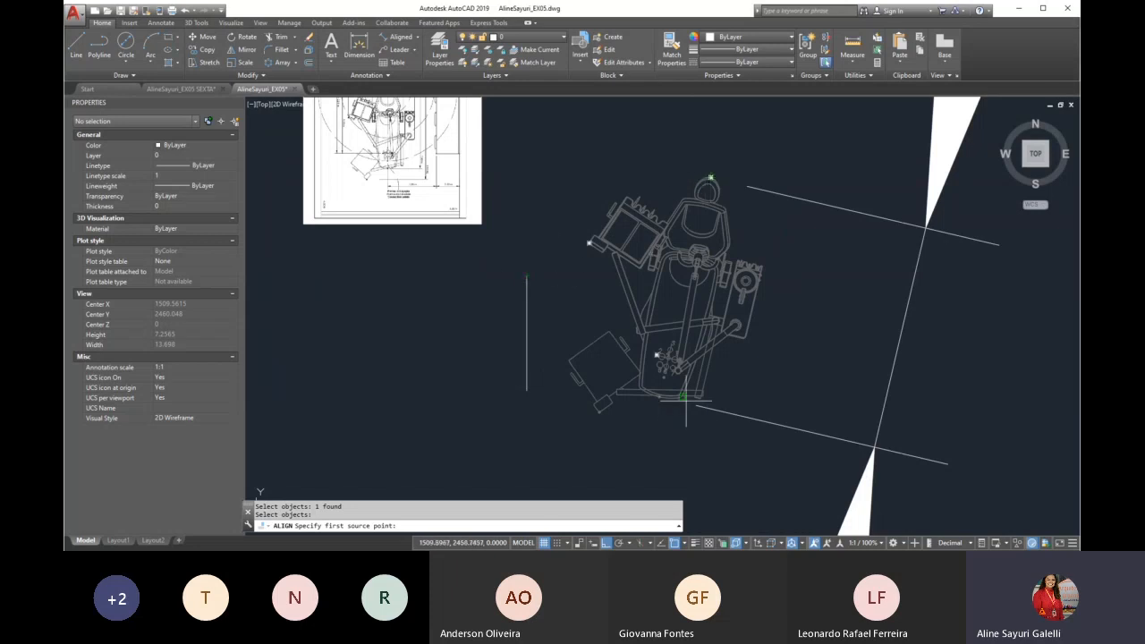
pyautogui.scroll(10, 708, 179)
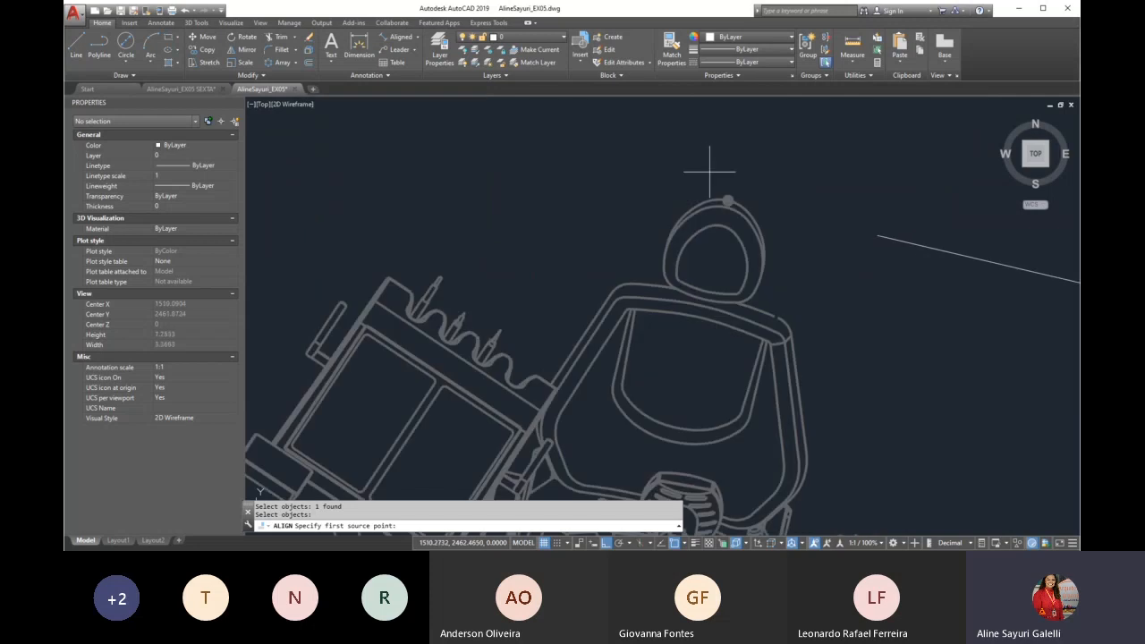
pyautogui.click(736, 227)
pyautogui.scroll(-7, 738, 224)
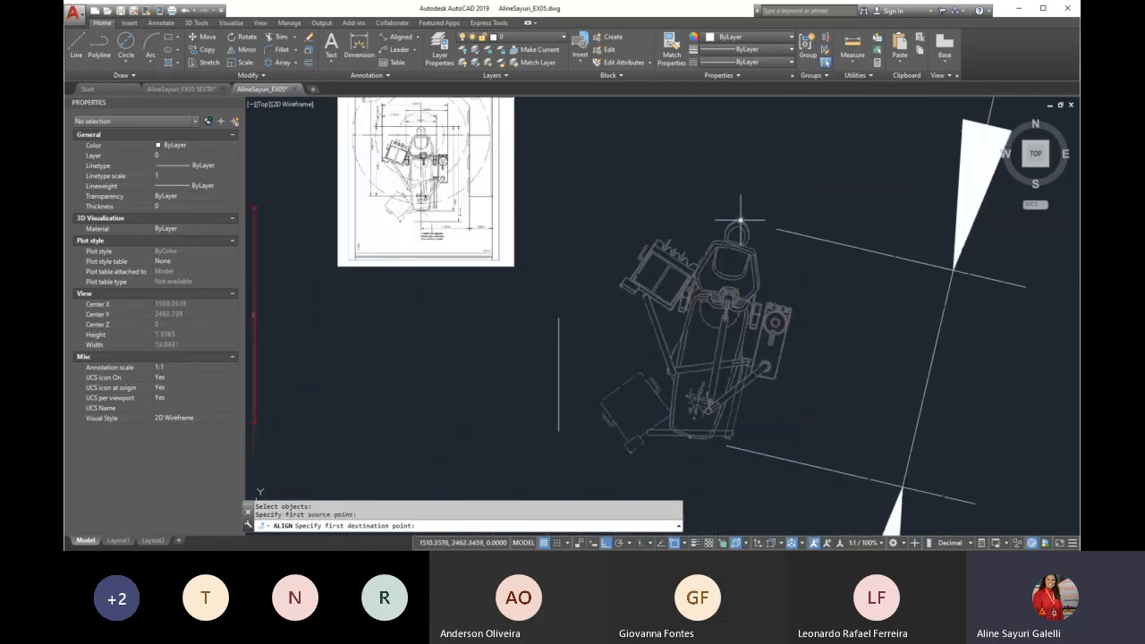
pyautogui.click(558, 317)
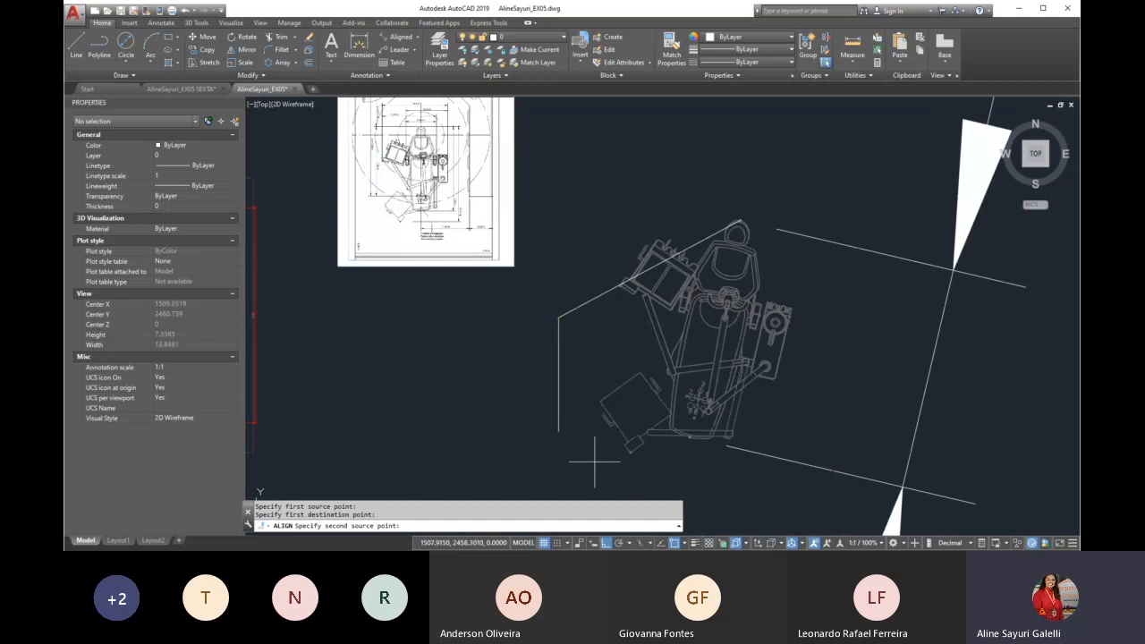
# Match the chair's foot-end point to the reference line's lower end and complete the alignment without scaling
pyautogui.scroll(2, 630, 471)
pyautogui.scroll(3, 739, 429)
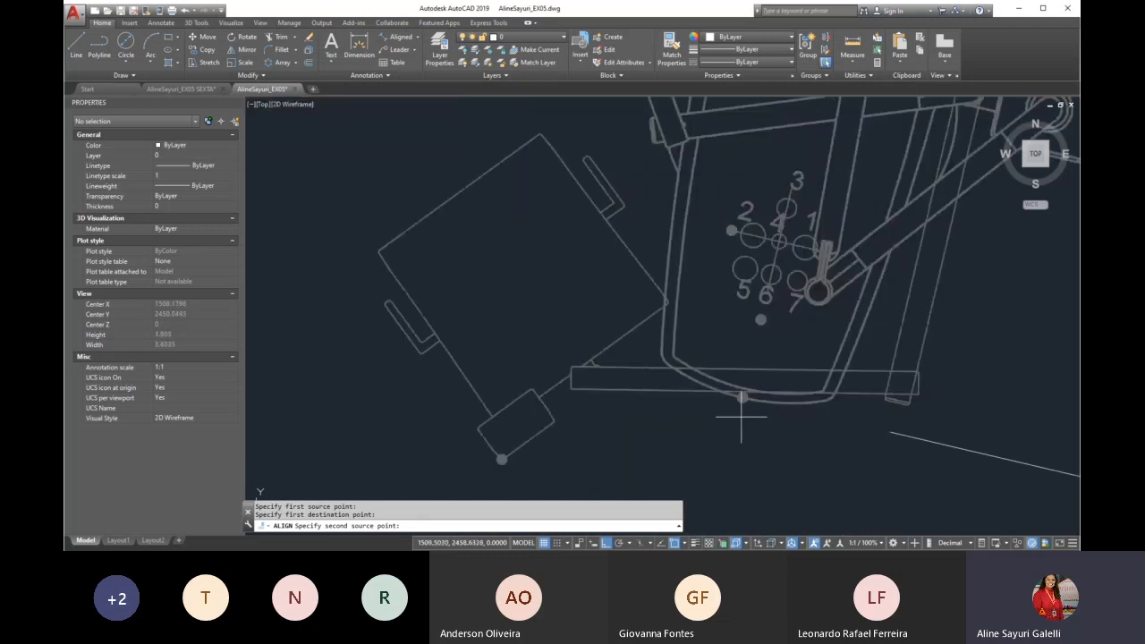
pyautogui.click(740, 398)
pyautogui.scroll(-4, 741, 398)
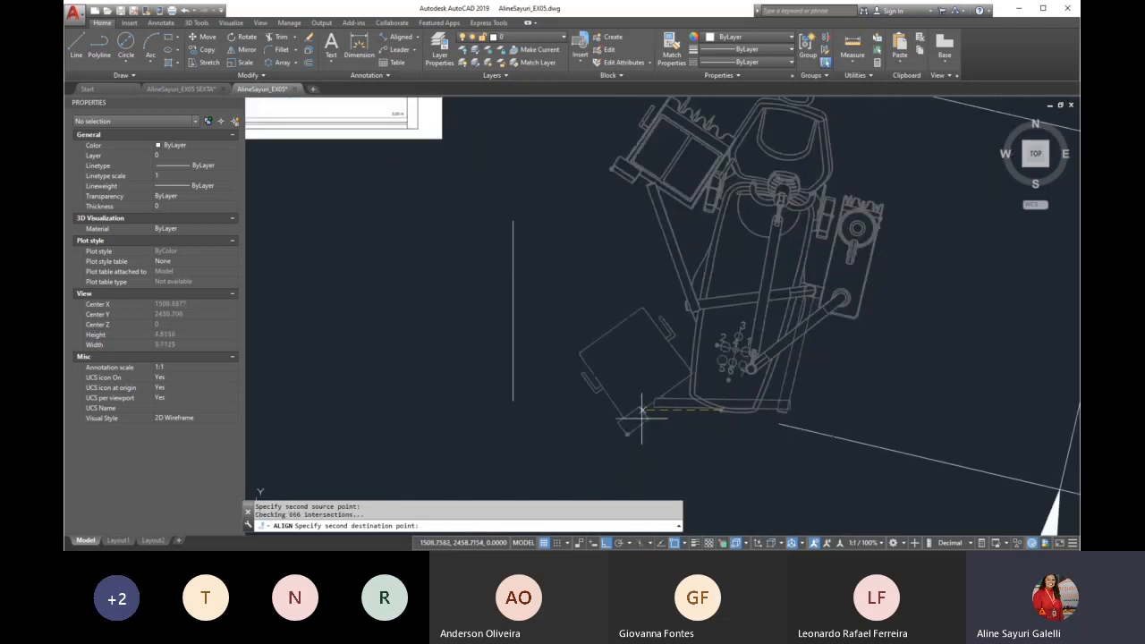
pyautogui.scroll(4, 520, 407)
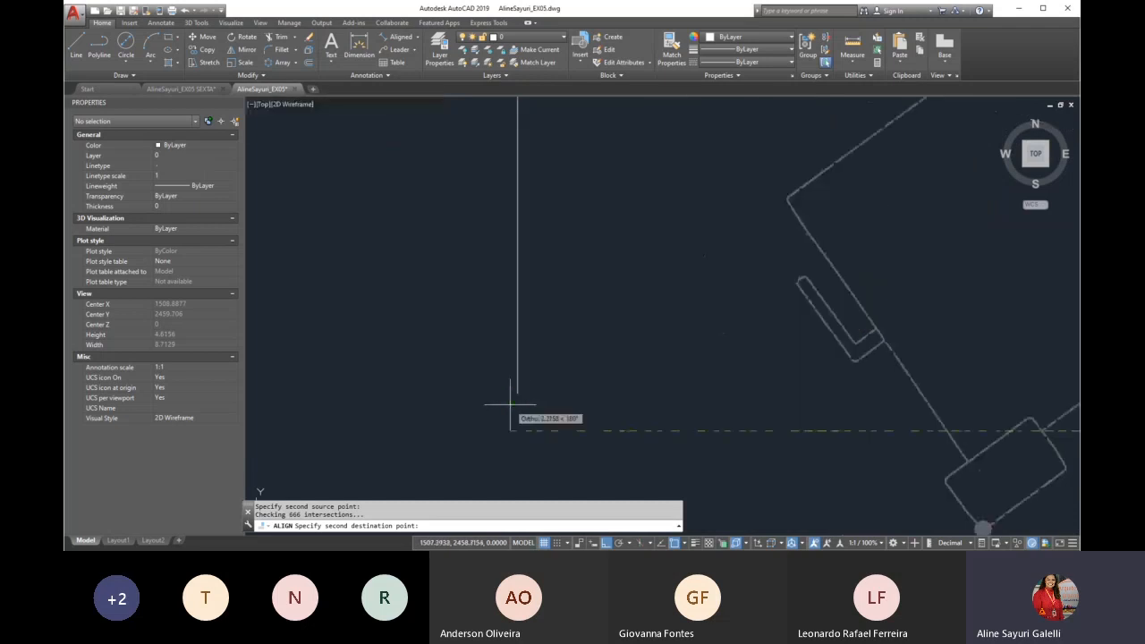
pyautogui.click(527, 384)
pyautogui.scroll(-3, 478, 383)
pyautogui.scroll(-2, 490, 391)
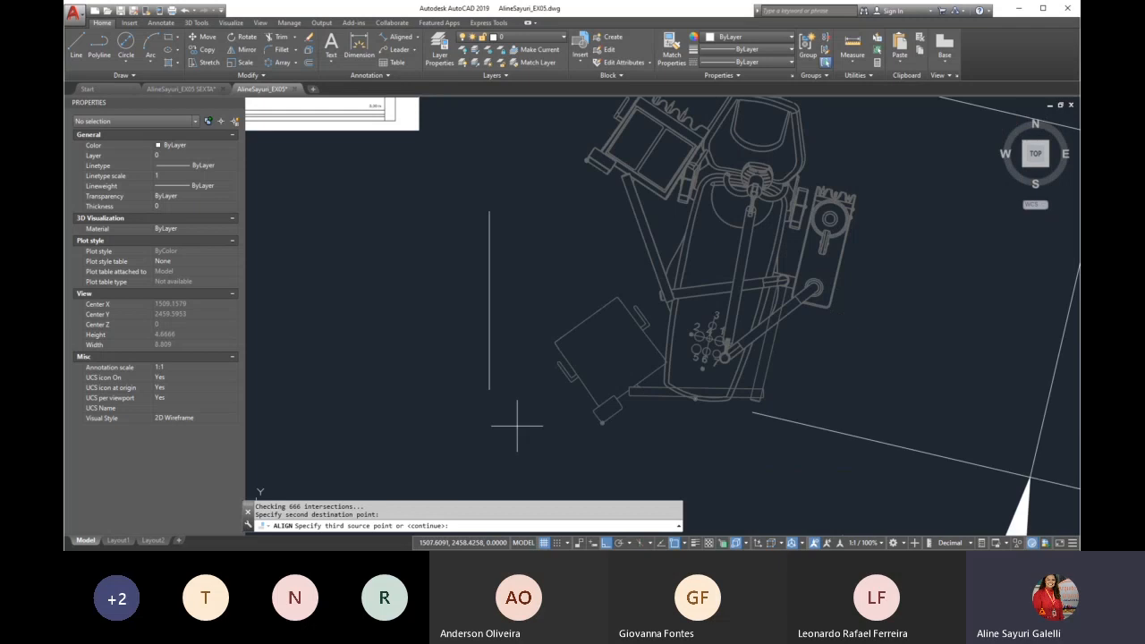
pyautogui.press('Return')
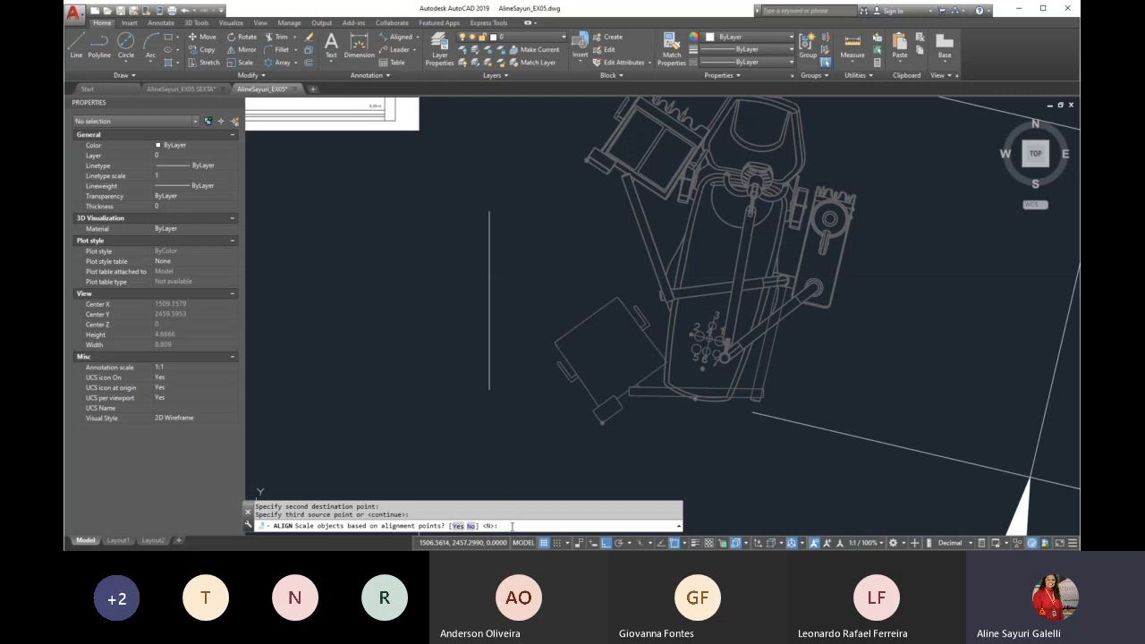
pyautogui.press('Return')
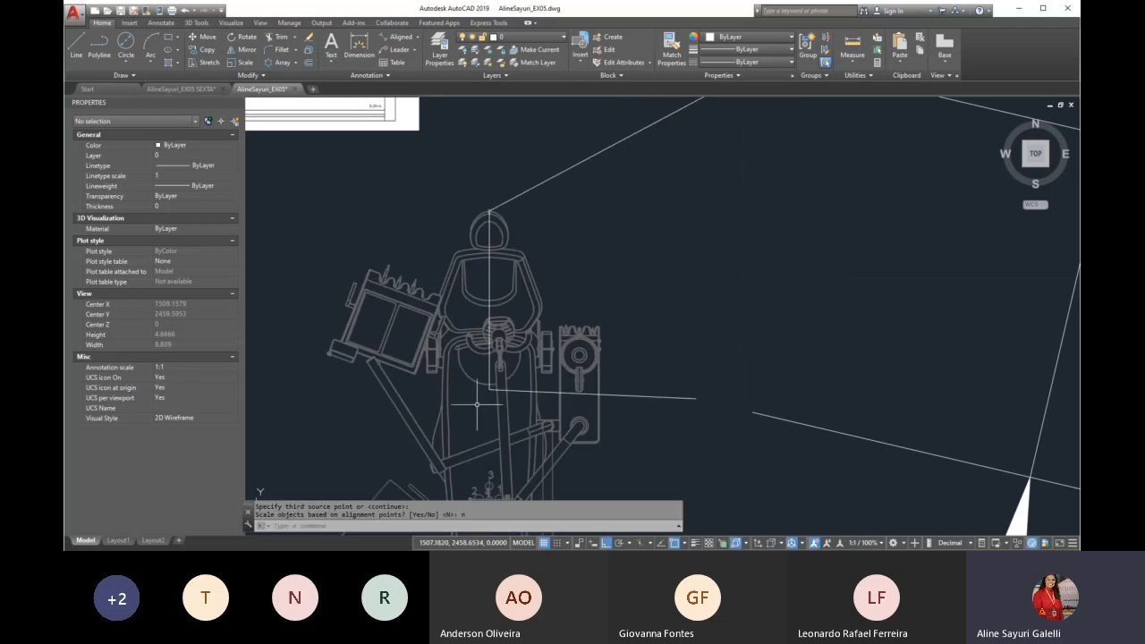
# Check the unscaled chair against the reference line and undo the alignment
pyautogui.scroll(-2, 496, 290)
pyautogui.scroll(-2, 492, 259)
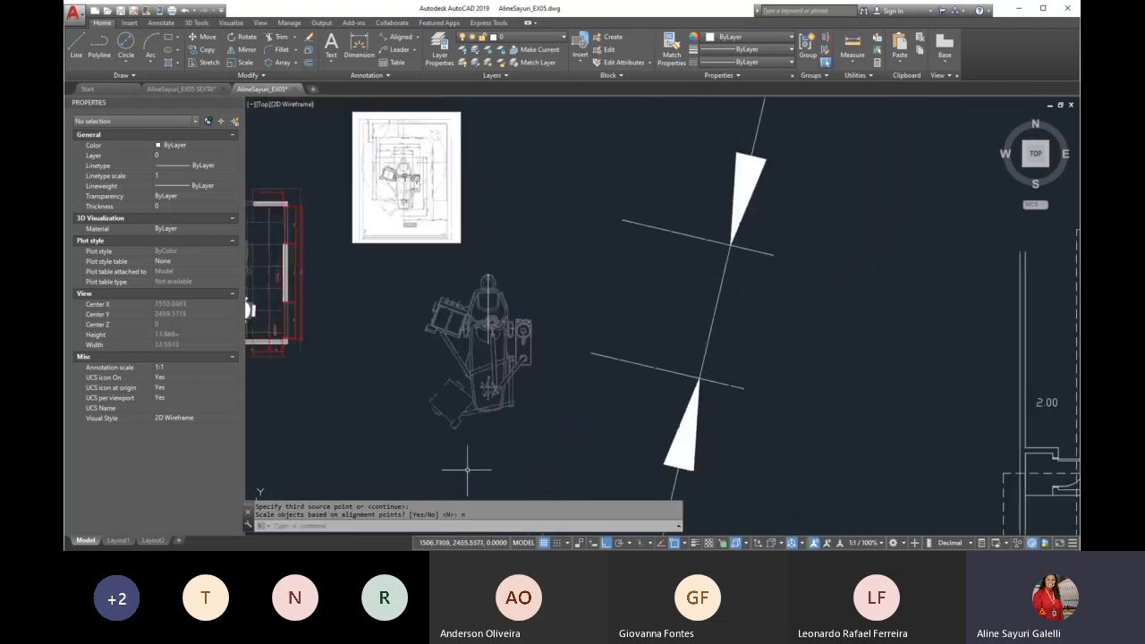
pyautogui.scroll(2, 409, 353)
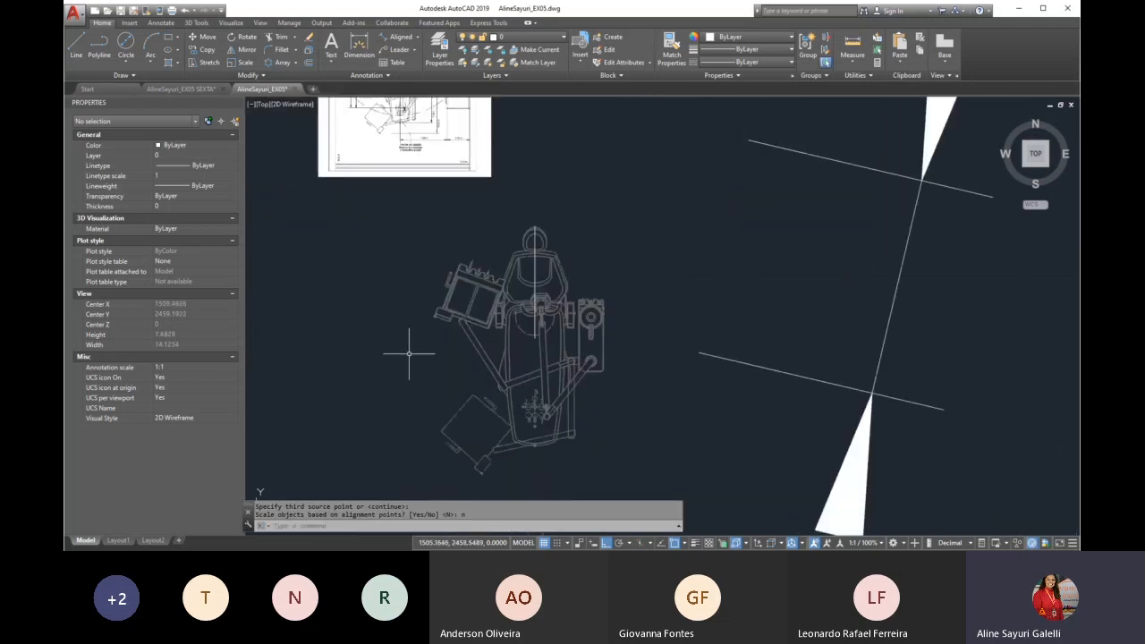
pyautogui.scroll(2, 409, 353)
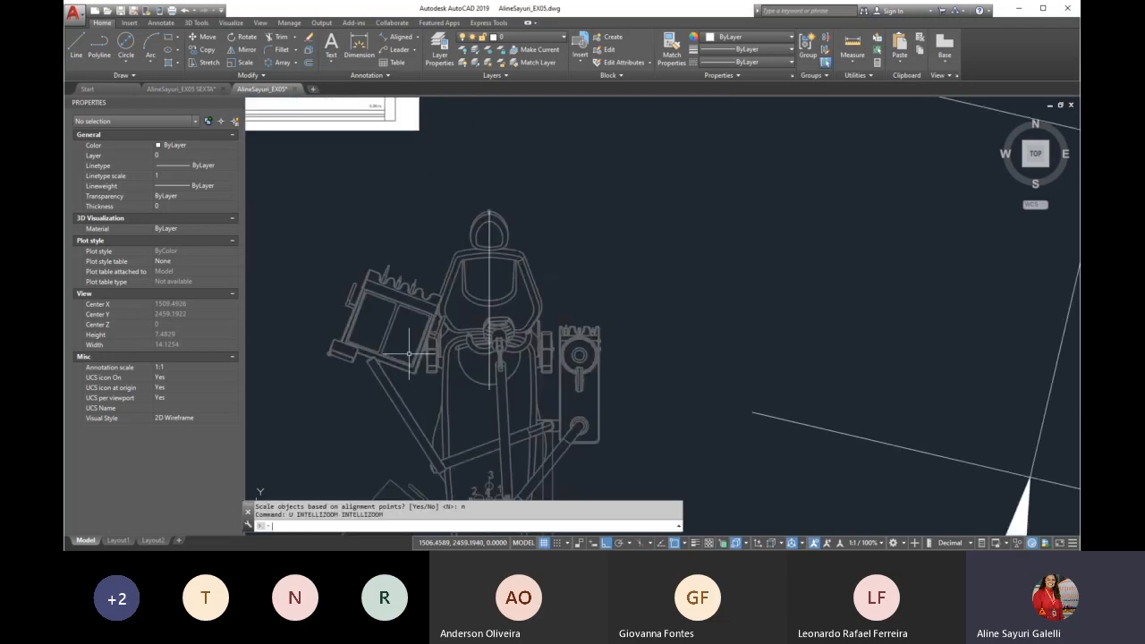
pyautogui.write('u')
pyautogui.press('Return')
# Restart ALIGN on the loose dental chair and pair its headrest top with the upper end of the reference line
pyautogui.write('ali')
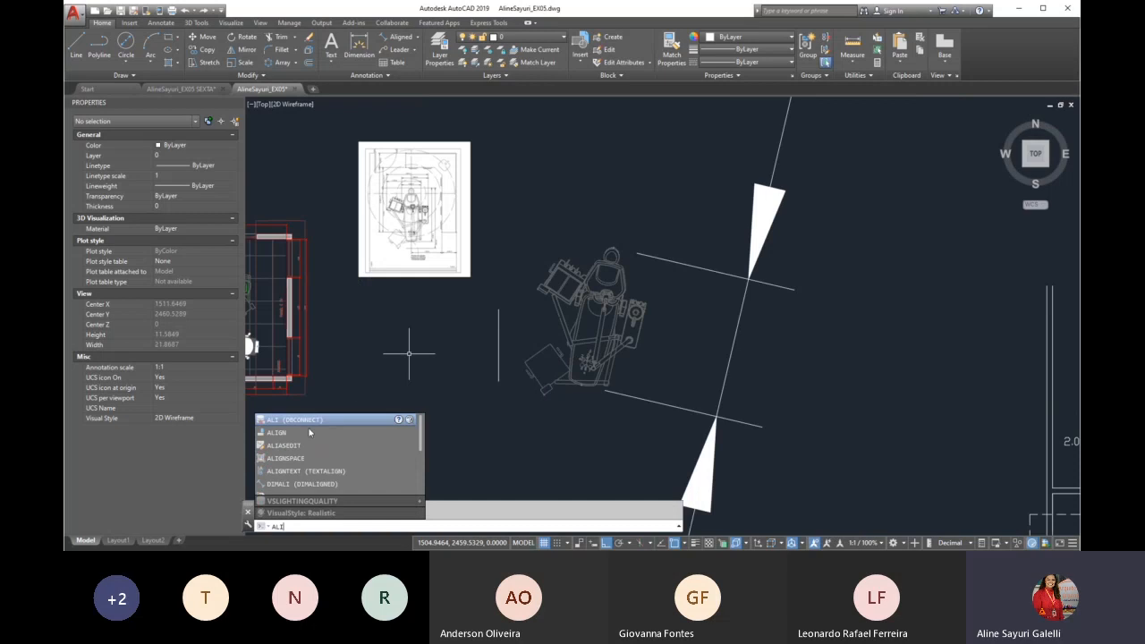
pyautogui.click(310, 433)
pyautogui.click(583, 358)
pyautogui.press('Return')
pyautogui.scroll(10, 608, 240)
pyautogui.click(664, 318)
pyautogui.scroll(-5, 663, 317)
pyautogui.click(355, 417)
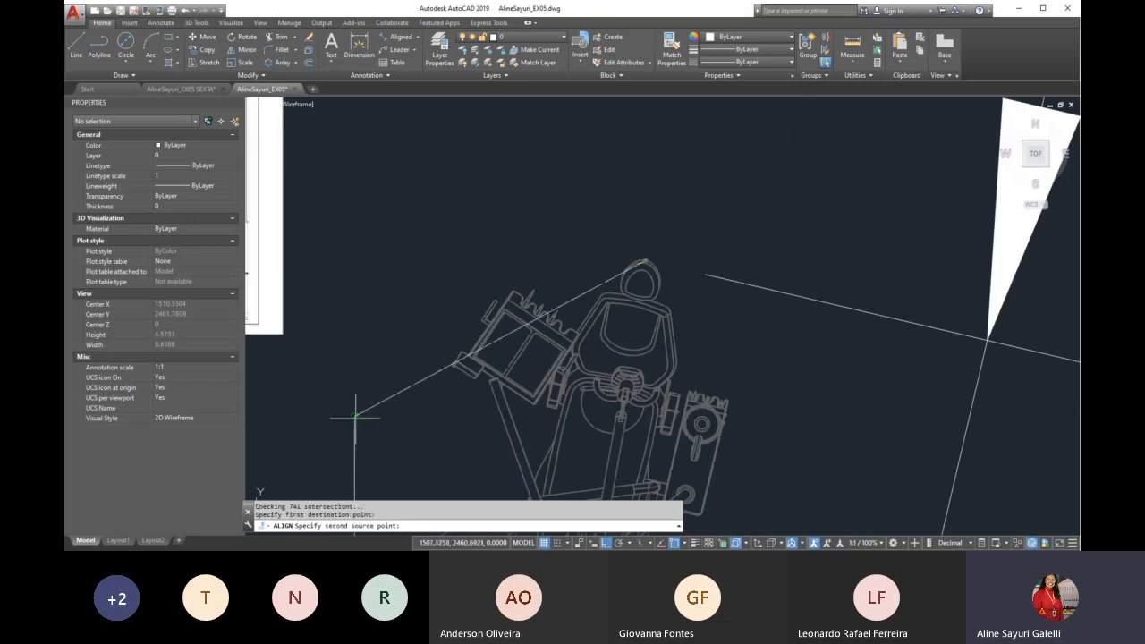
# Pair the chair's foot-end point with the reference line's lower end and finish the alignment with scaling to the alignment points
pyautogui.scroll(-3, 501, 238)
pyautogui.scroll(5, 487, 336)
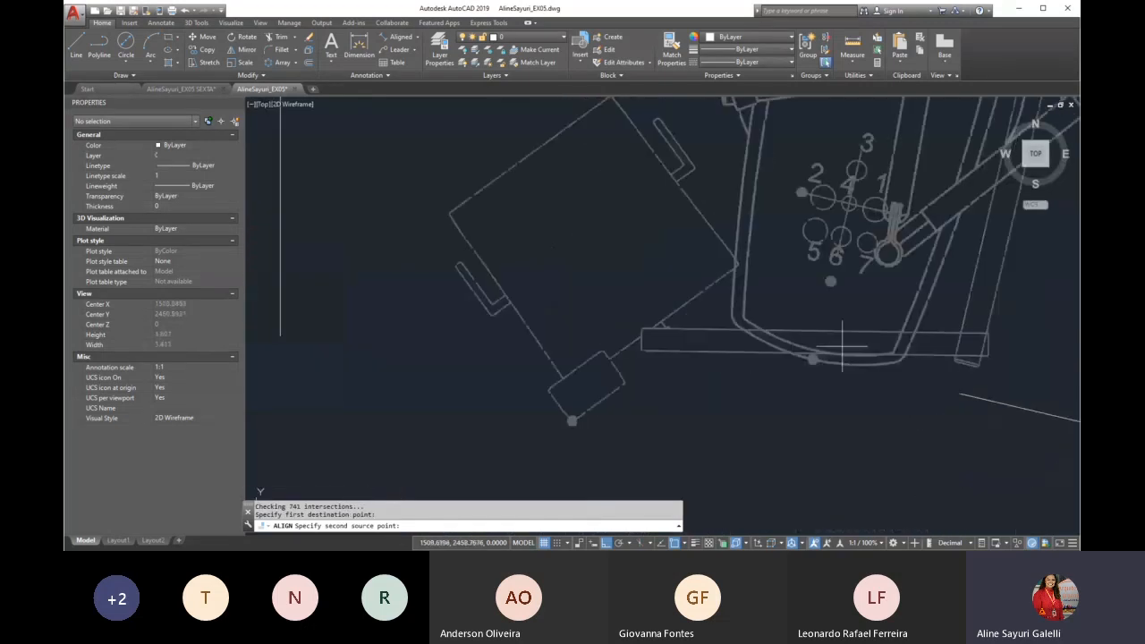
pyautogui.click(767, 384)
pyautogui.scroll(-3, 767, 384)
pyautogui.click(464, 385)
pyautogui.scroll(-5, 537, 407)
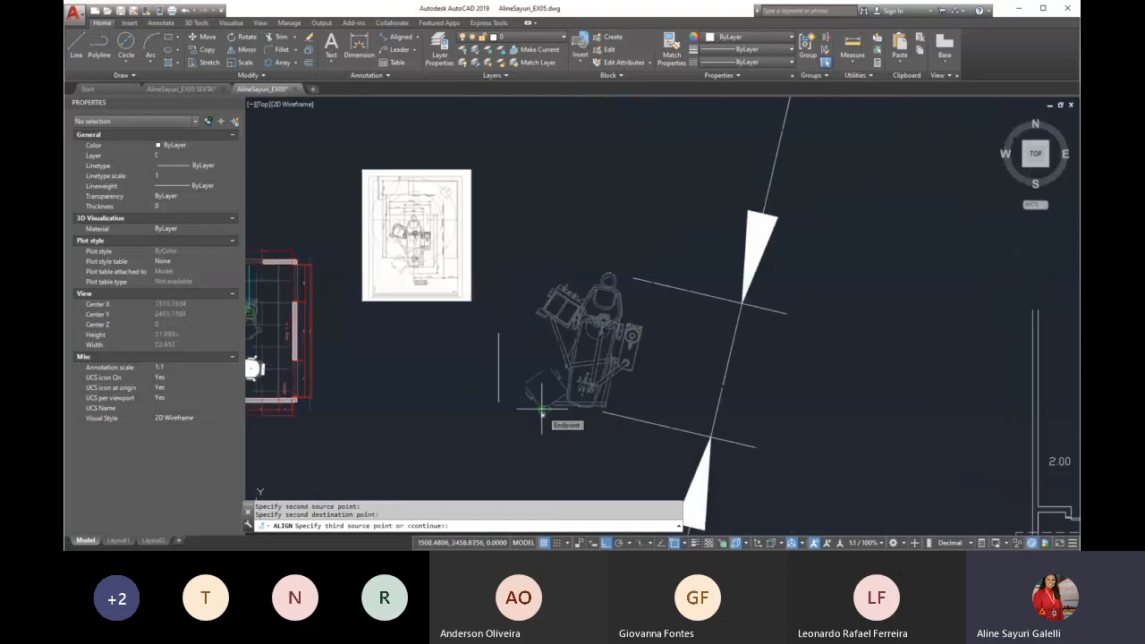
pyautogui.press('Return')
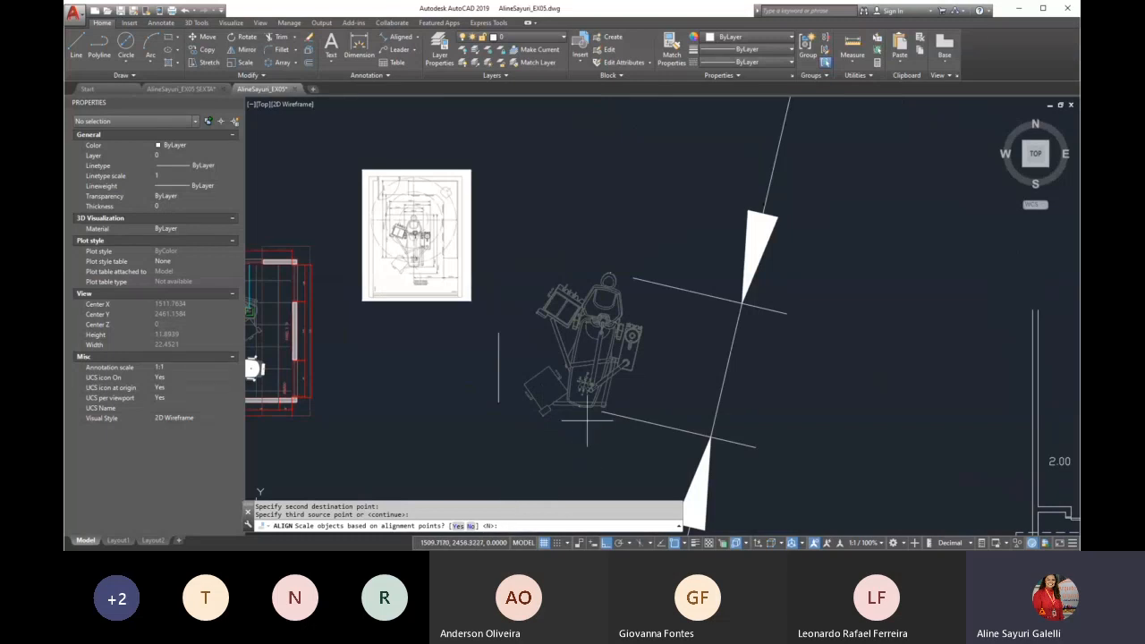
pyautogui.write('y')
pyautogui.press('Return')
pyautogui.scroll(2, 587, 416)
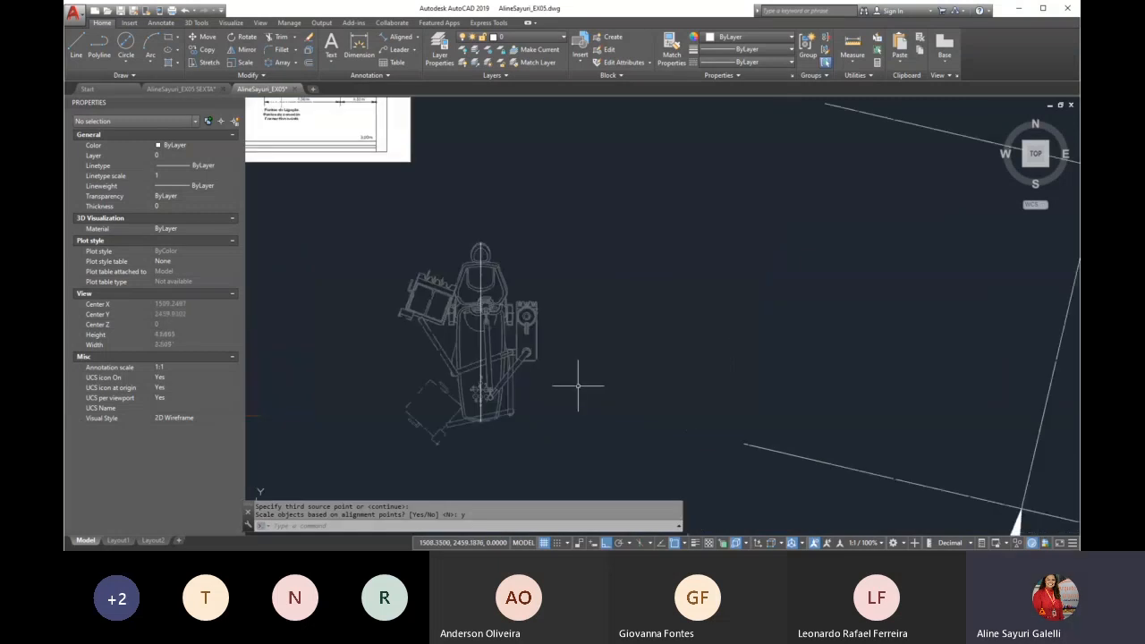
# Add a vertical linear dimension beside the aligned chair, from the top of its headrest to its foot-end point
pyautogui.write('dli')
pyautogui.press('Return')
pyautogui.scroll(3, 531, 284)
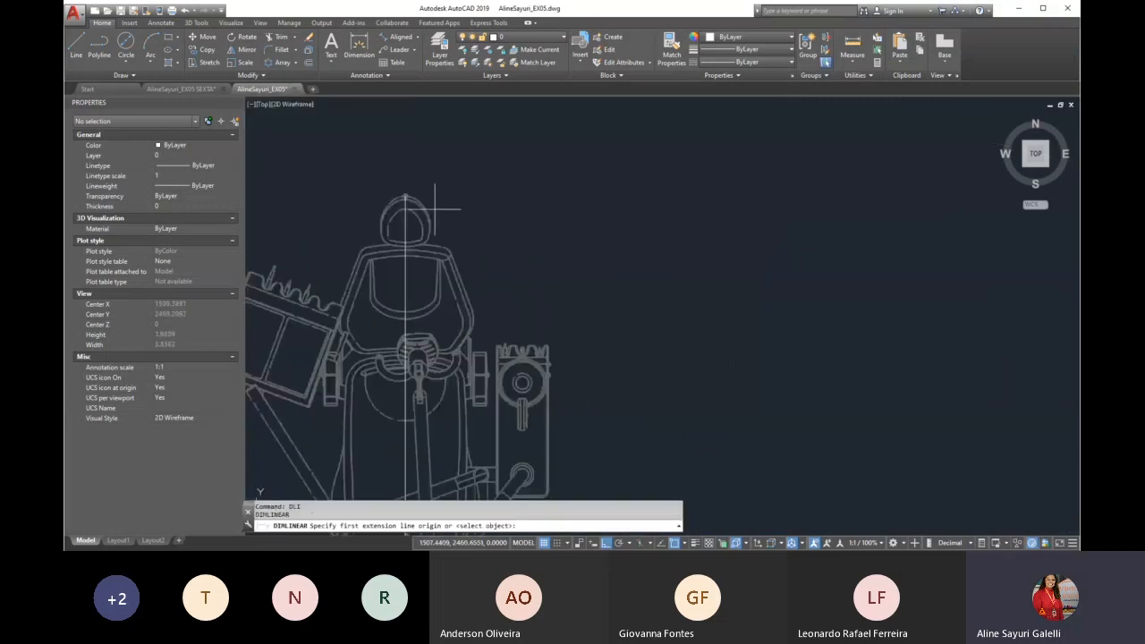
pyautogui.click(406, 195)
pyautogui.scroll(-3, 416, 192)
pyautogui.scroll(6, 420, 233)
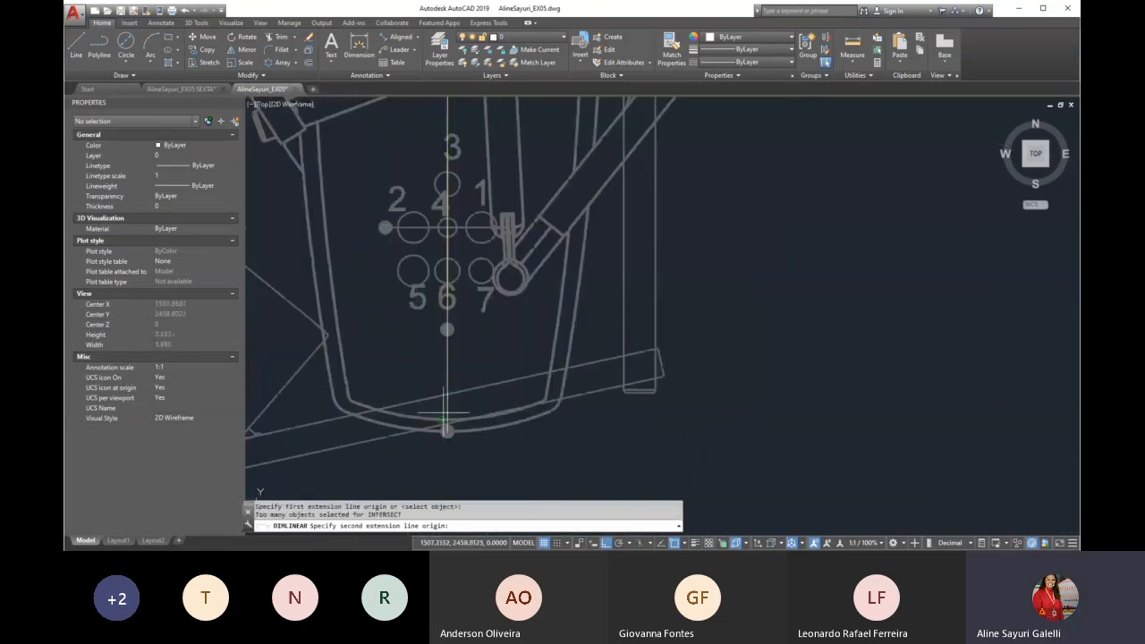
pyautogui.click(445, 432)
pyautogui.scroll(-5, 447, 421)
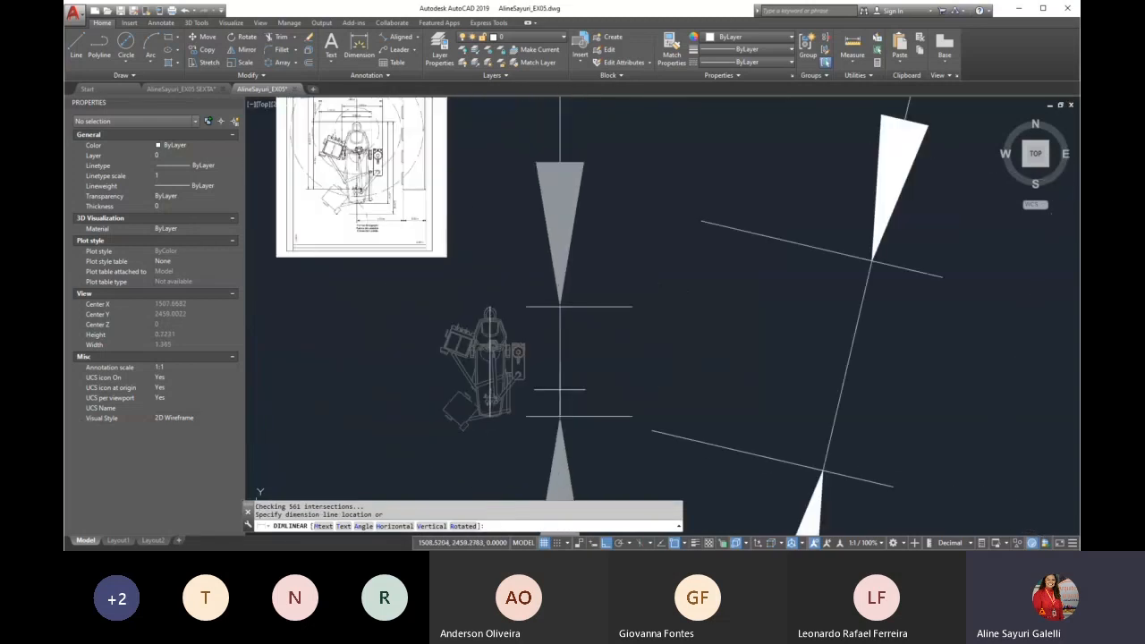
pyautogui.scroll(-2, 563, 345)
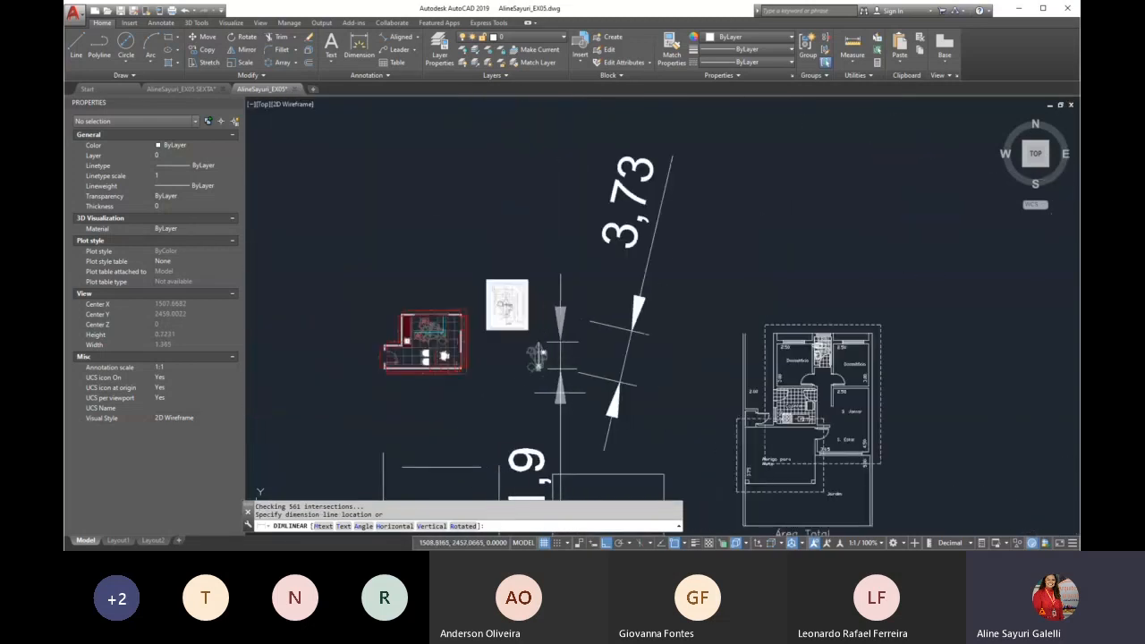
pyautogui.click(537, 354)
pyautogui.scroll(-2, 533, 302)
pyautogui.scroll(2, 533, 302)
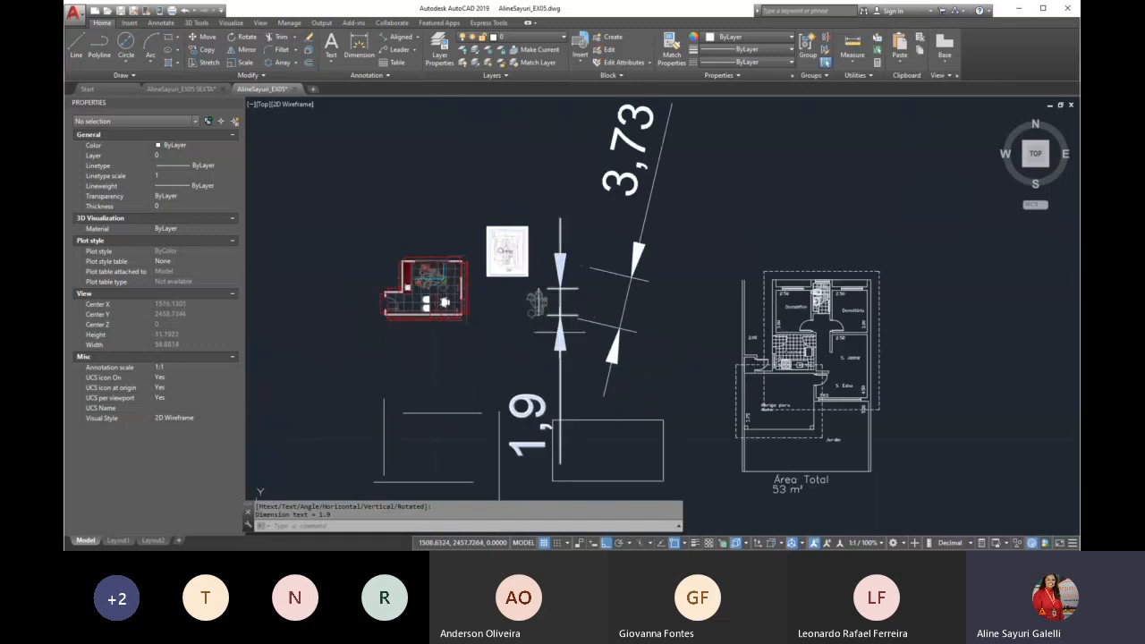
pyautogui.scroll(4, 517, 302)
pyautogui.scroll(-5, 574, 324)
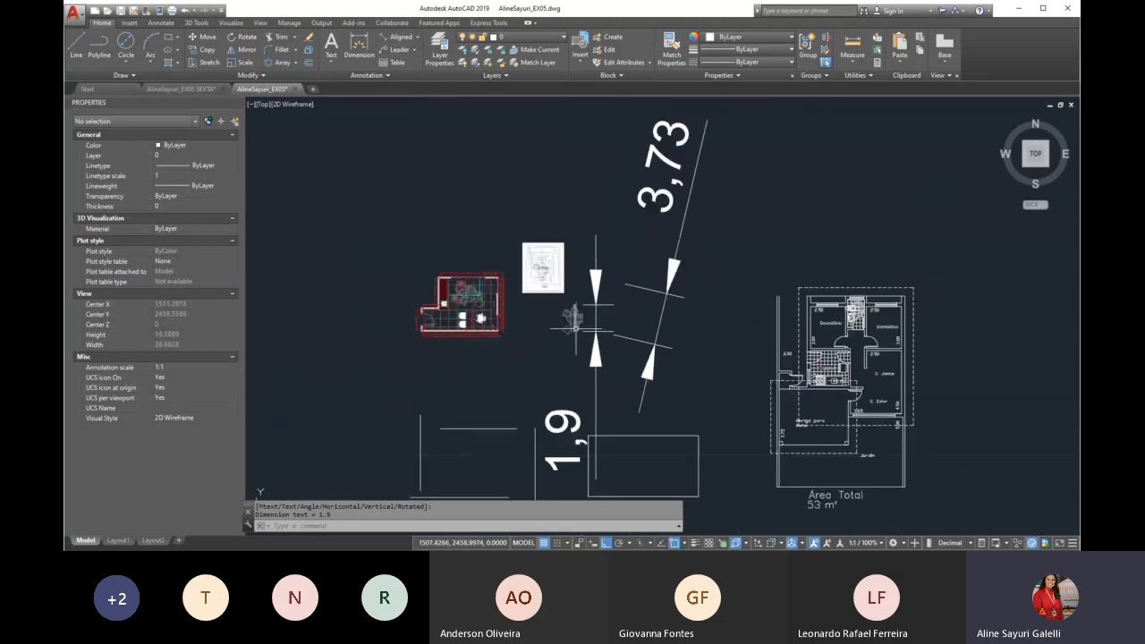
# Delete the chair's vertical linear dimension and the slanted aligned dimension beside it
pyautogui.scroll(4, 611, 372)
pyautogui.click(593, 358)
pyautogui.press('Delete')
pyautogui.click(710, 337)
pyautogui.click(657, 356)
pyautogui.scroll(5, 555, 251)
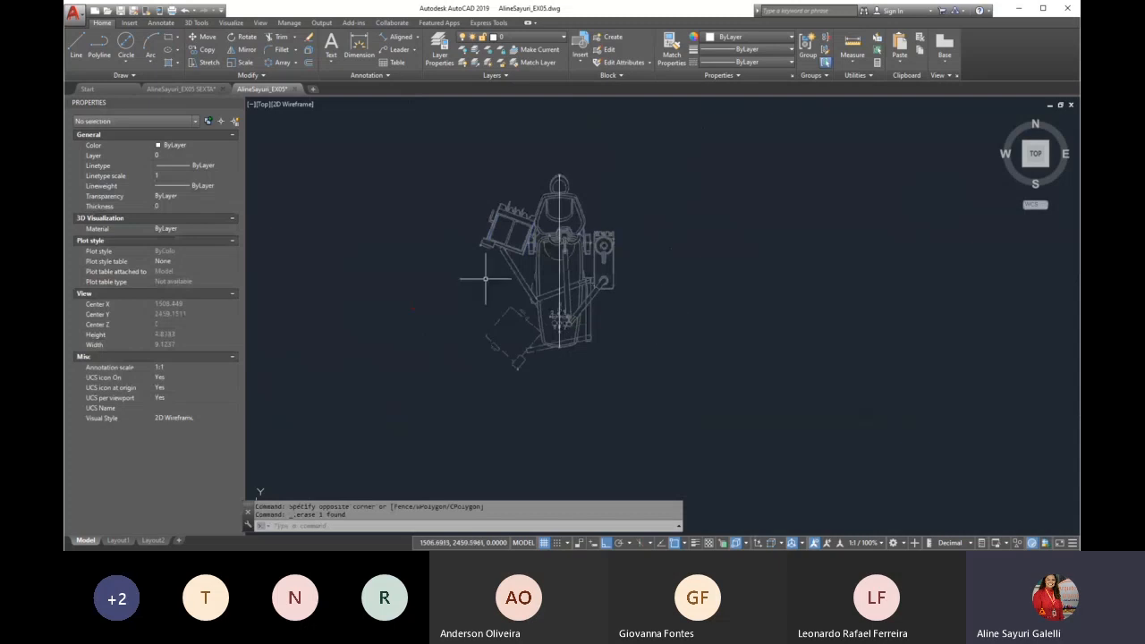
pyautogui.scroll(-4, 626, 263)
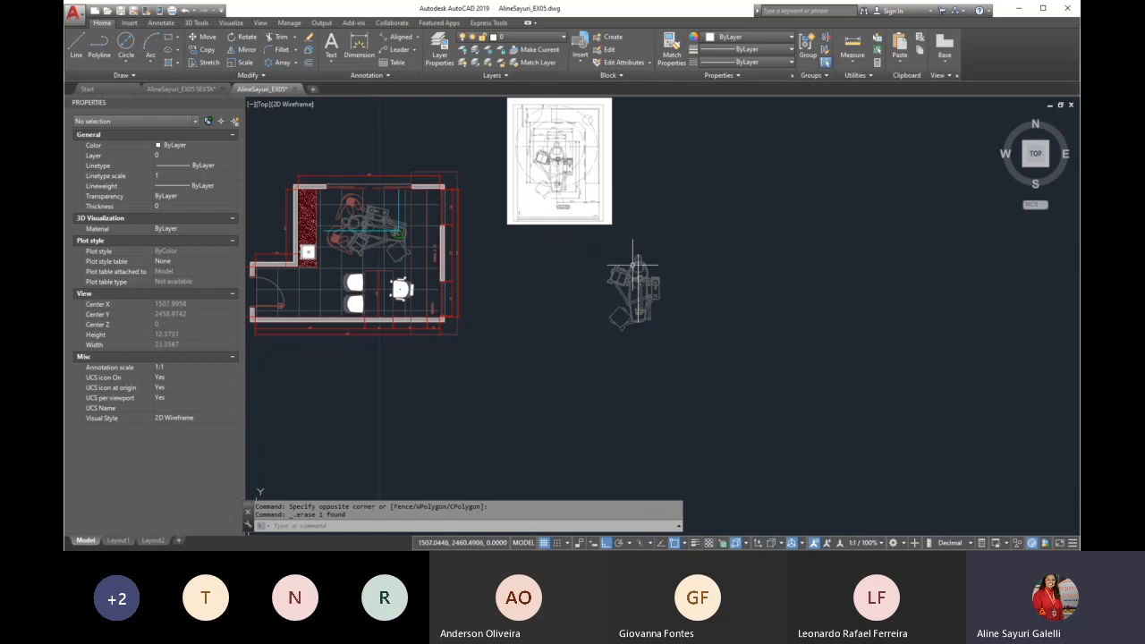
pyautogui.scroll(-3, 684, 288)
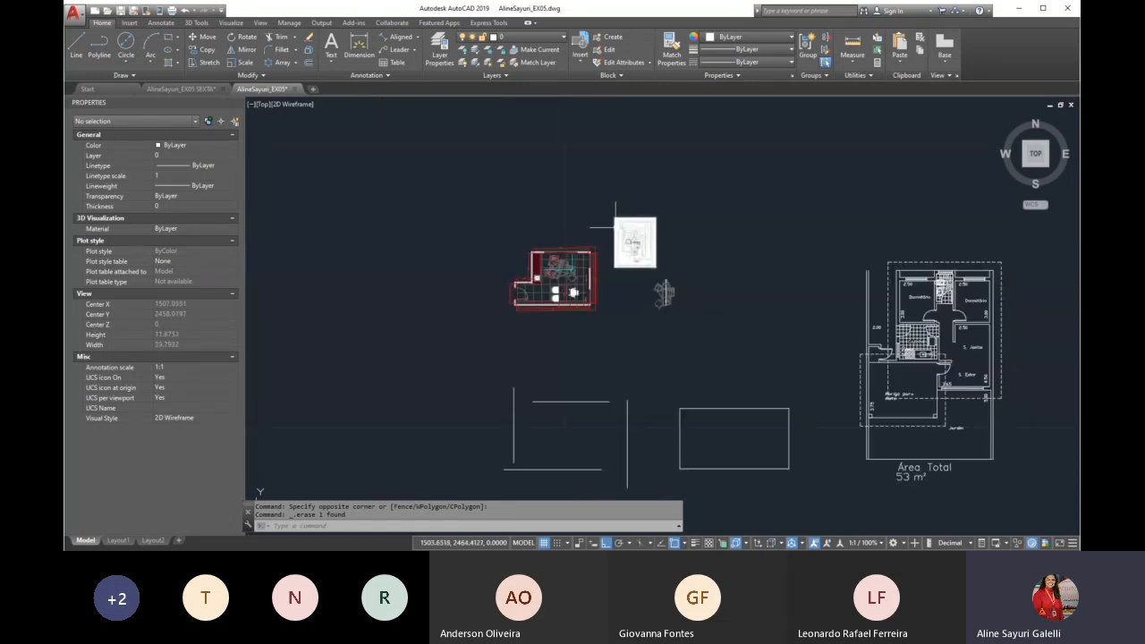
pyautogui.scroll(-2, 526, 205)
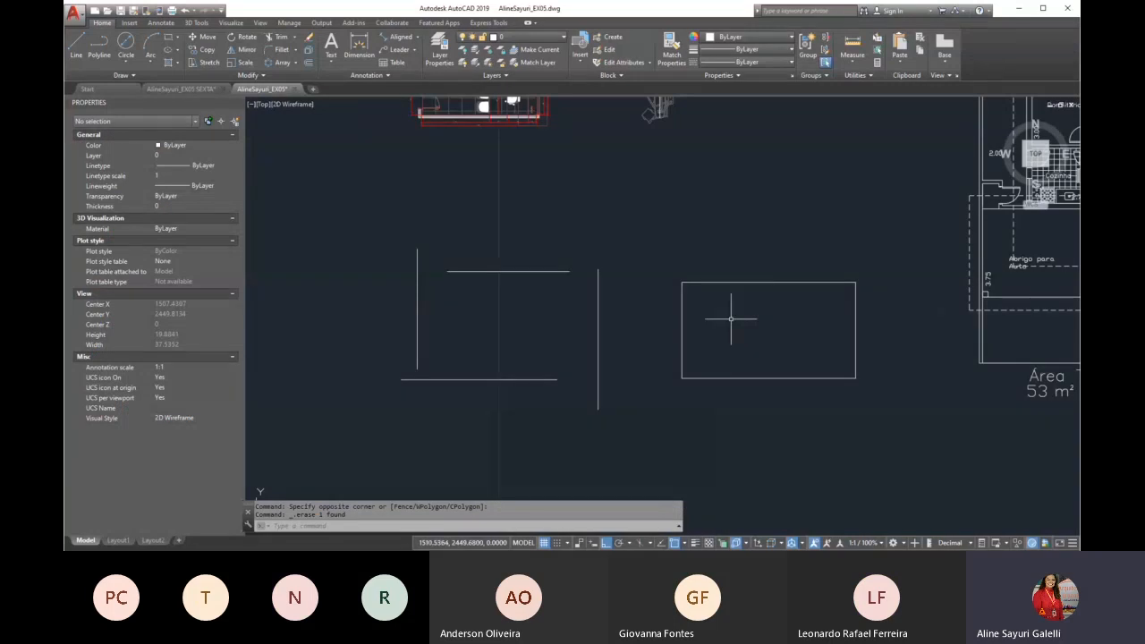
pyautogui.scroll(-2, 608, 267)
pyautogui.scroll(2, 721, 301)
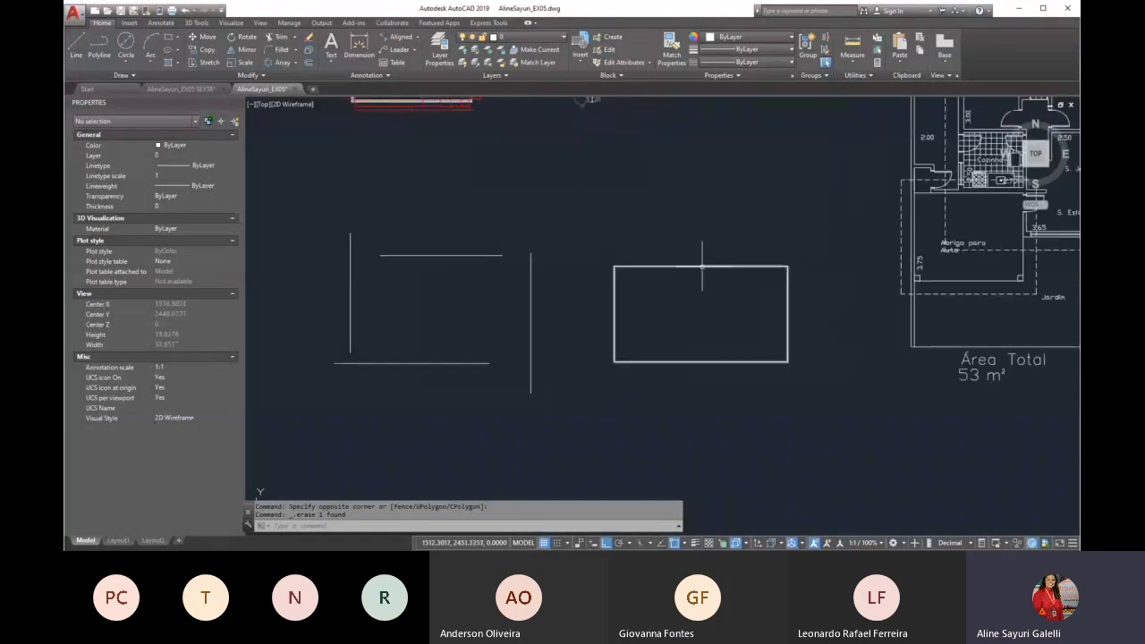
pyautogui.scroll(2, 760, 307)
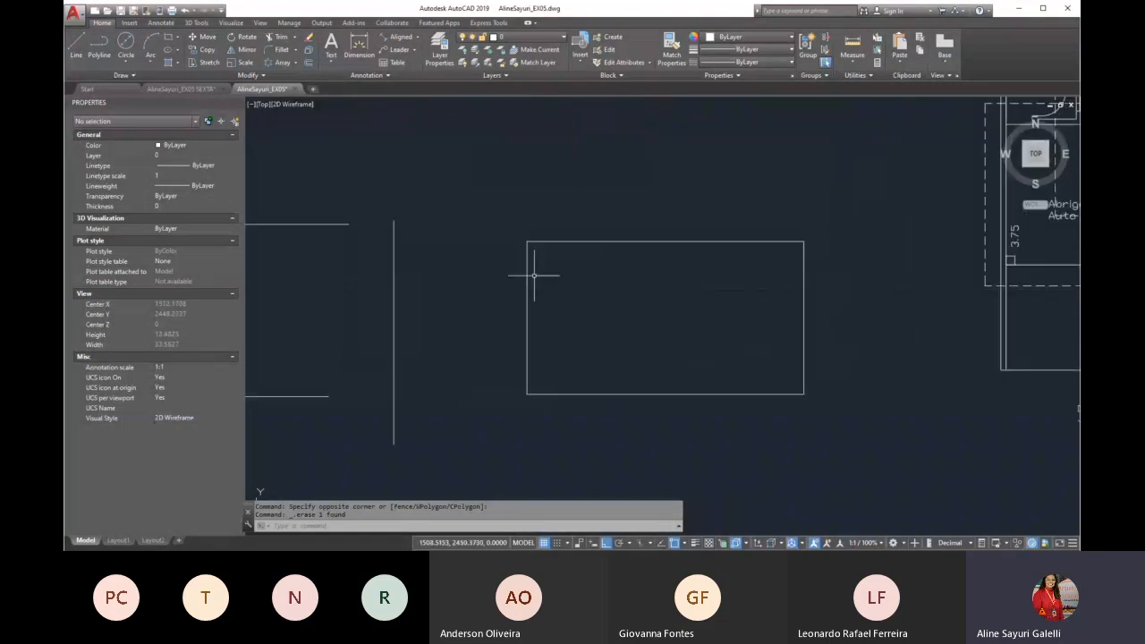
pyautogui.scroll(2, 654, 310)
pyautogui.scroll(-2, 491, 287)
pyautogui.scroll(2, 695, 312)
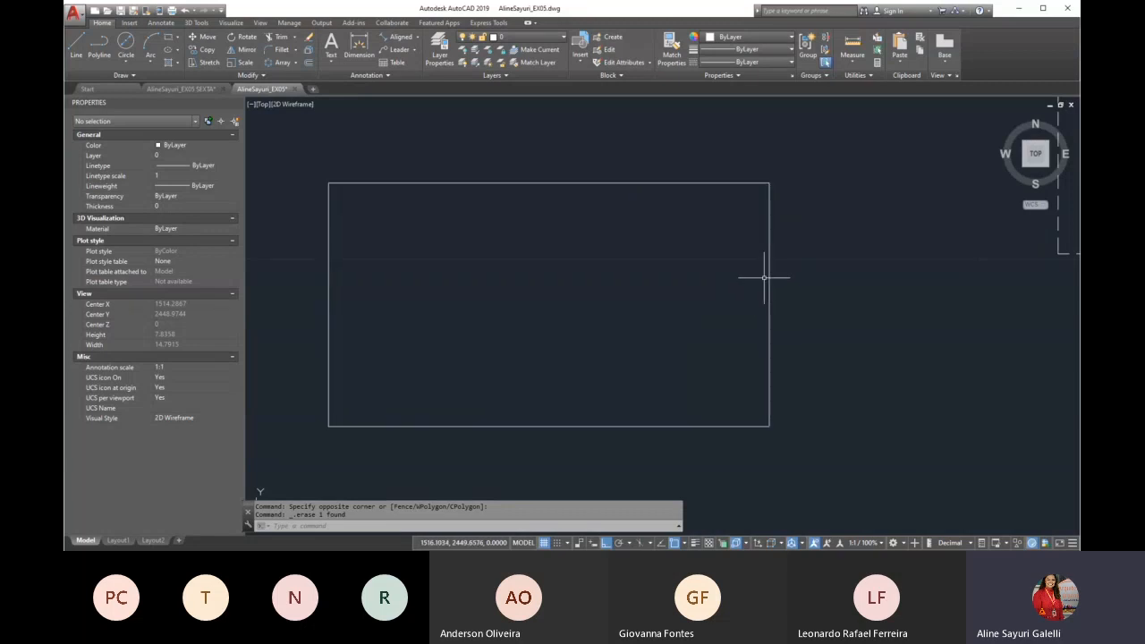
pyautogui.write('co')
pyautogui.press('Return')
pyautogui.click(808, 265)
pyautogui.click(750, 300)
pyautogui.press('Return')
pyautogui.click(882, 302)
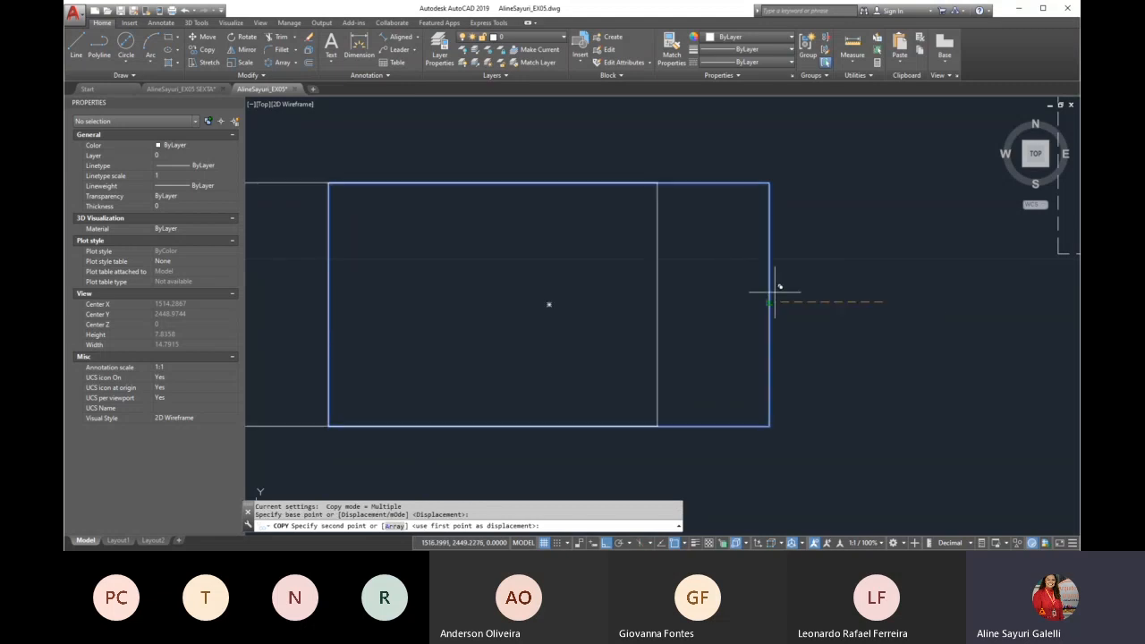
pyautogui.press('Escape')
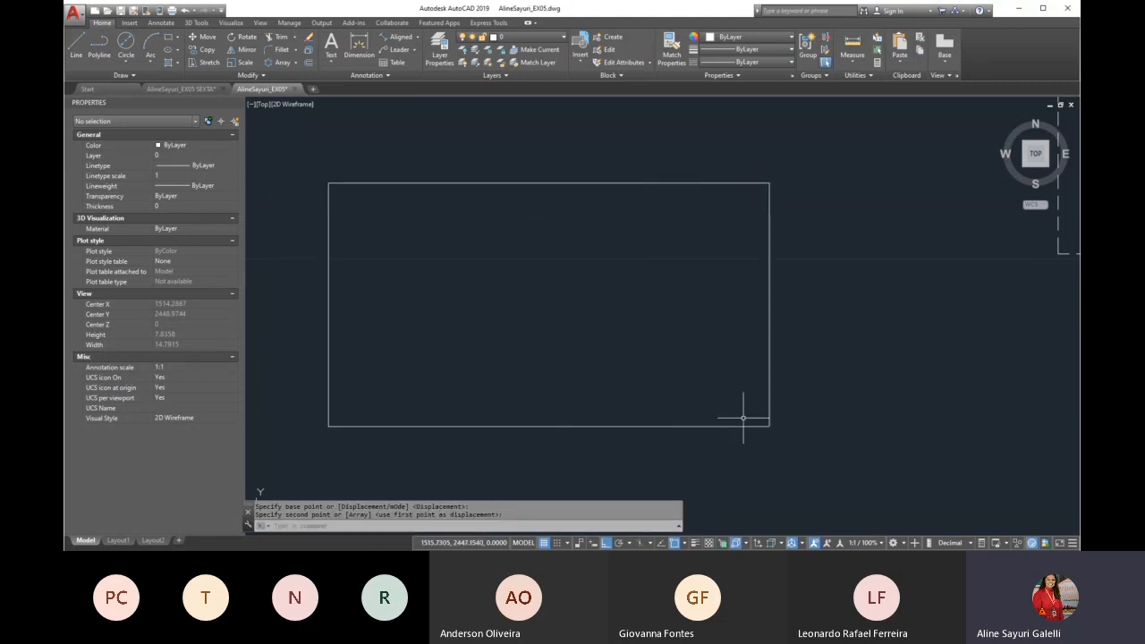
pyautogui.click(801, 317)
pyautogui.click(811, 314)
pyautogui.click(755, 336)
pyautogui.press('Escape')
pyautogui.press('Escape')
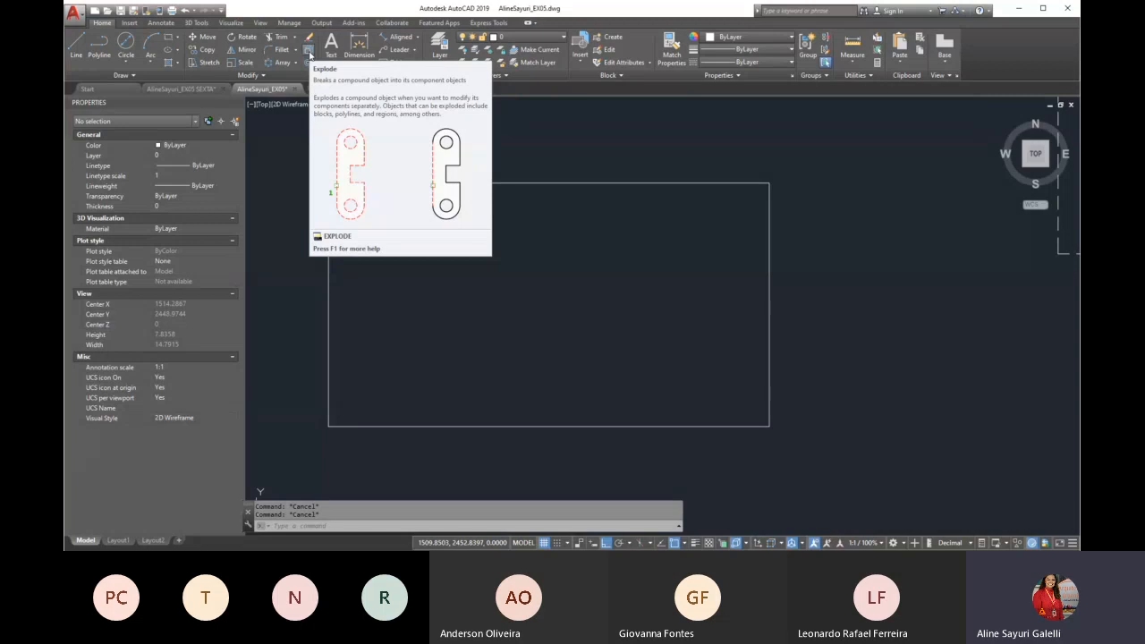
# Explode the practice rectangle into separate lines
pyautogui.click(308, 51)
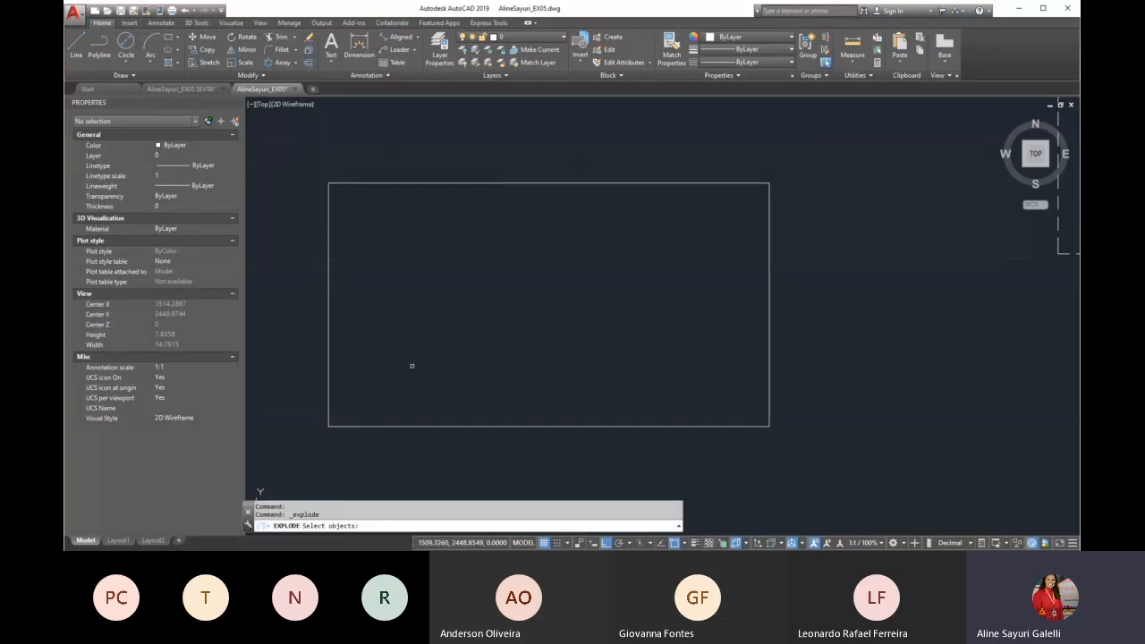
pyautogui.click(437, 183)
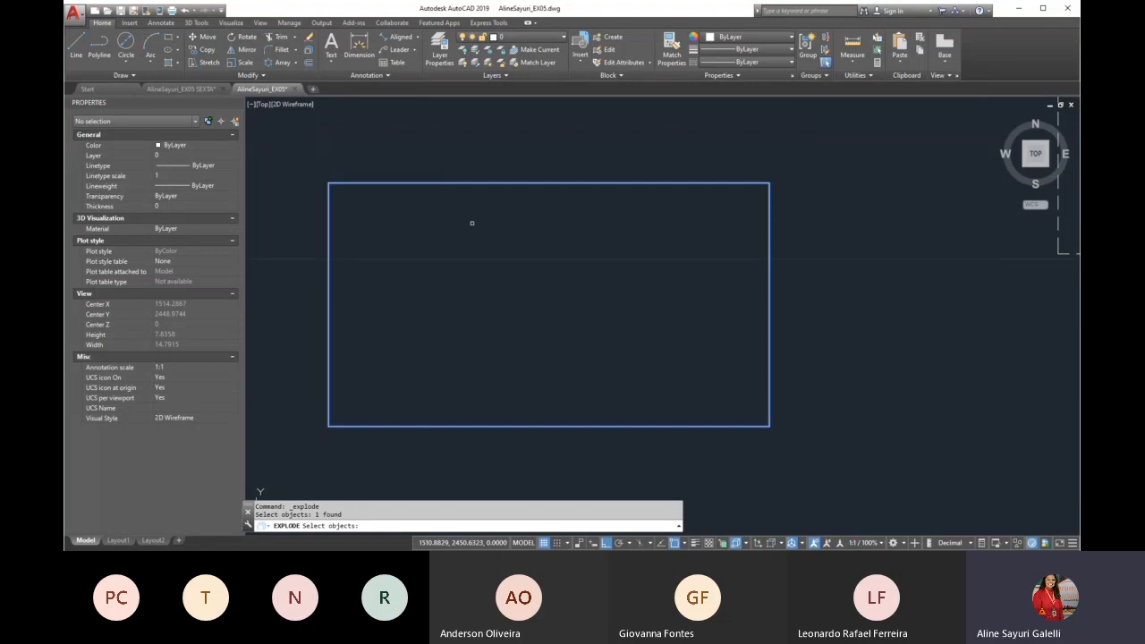
pyautogui.press('Return')
# Select individual sides of the exploded rectangle to check whether they are separate objects, and clear the selection
pyautogui.click(493, 173)
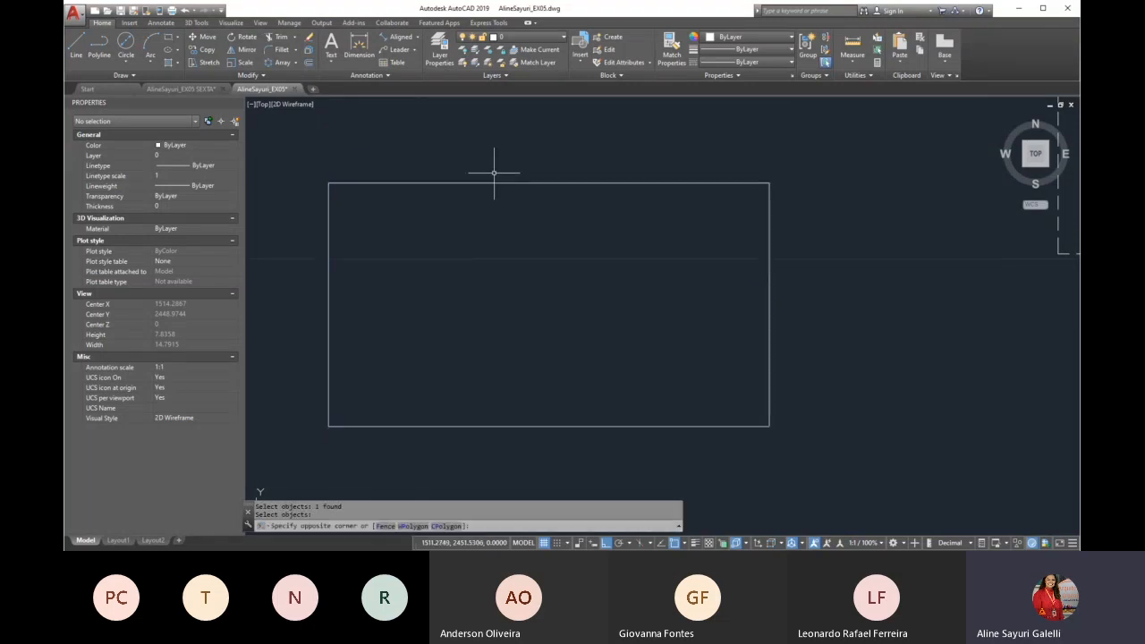
pyautogui.click(468, 197)
pyautogui.press('Escape')
pyautogui.click(371, 251)
pyautogui.click(309, 277)
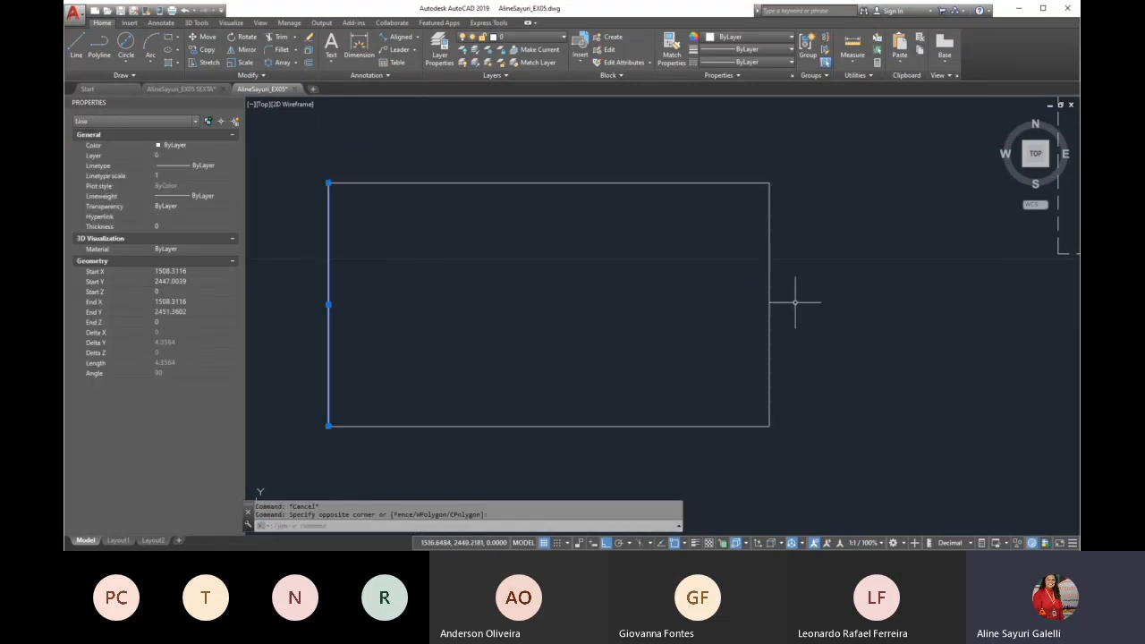
pyautogui.click(769, 315)
pyautogui.press('Escape')
# Copy the rectangle's right side 2 units inward, to the left
pyautogui.write('co')
pyautogui.press('Return')
pyautogui.click(828, 310)
pyautogui.click(750, 339)
pyautogui.press('Return')
pyautogui.click(970, 327)
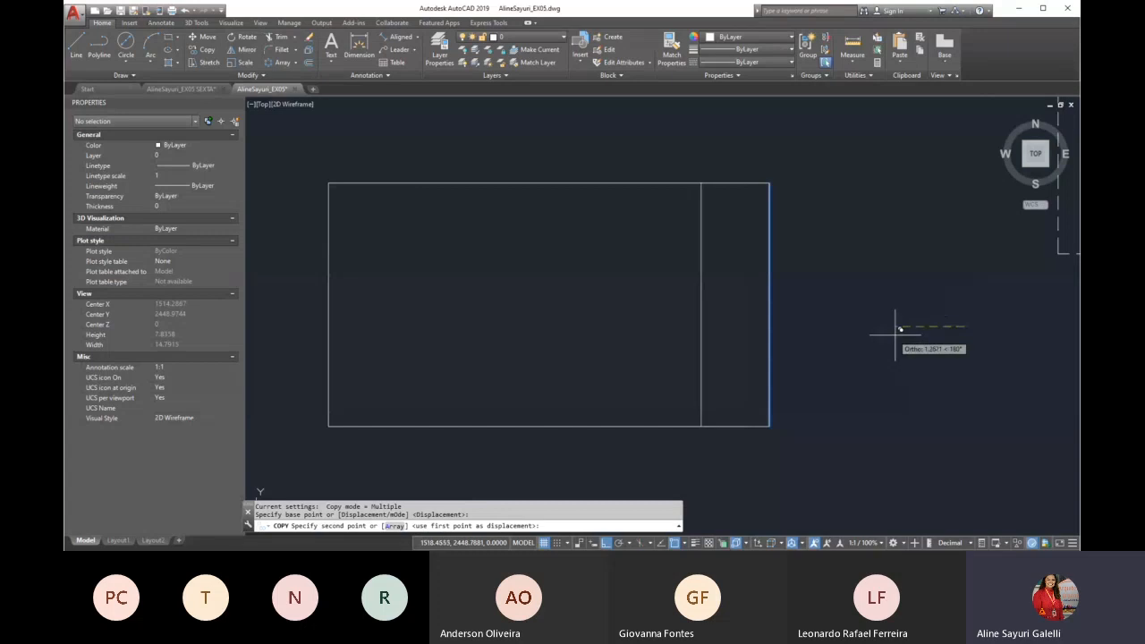
pyautogui.write('2')
pyautogui.press('Return')
pyautogui.press('Return')
# Copy the rectangle's top side 2 units straight down
pyautogui.press('Return')
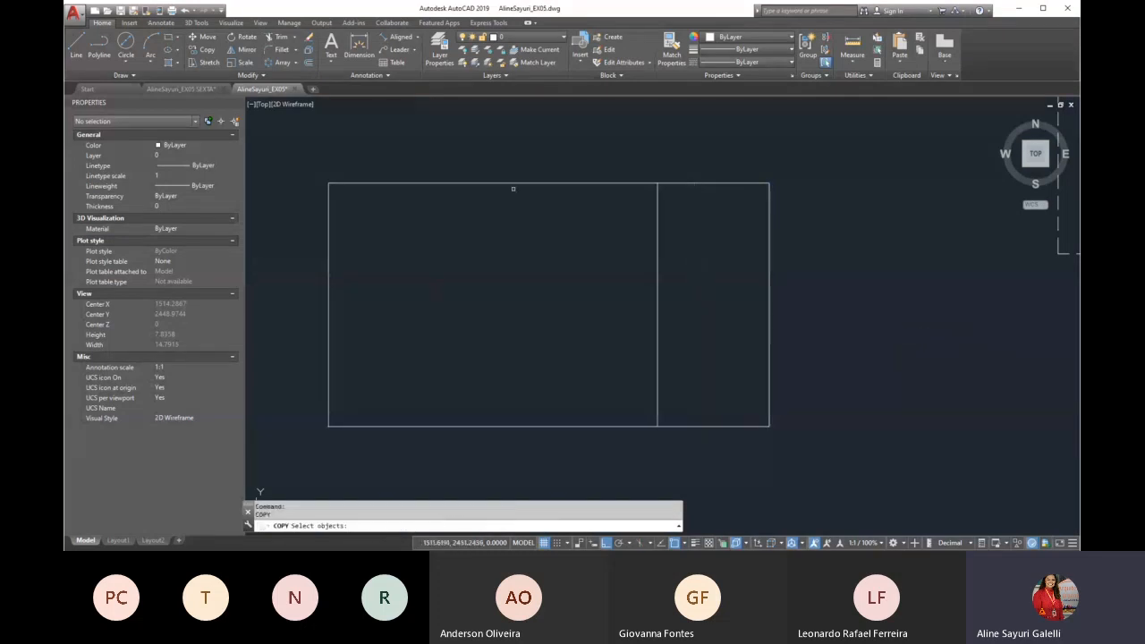
pyautogui.click(539, 164)
pyautogui.click(528, 204)
pyautogui.press('Return')
pyautogui.click(545, 211)
pyautogui.write('2')
pyautogui.press('Return')
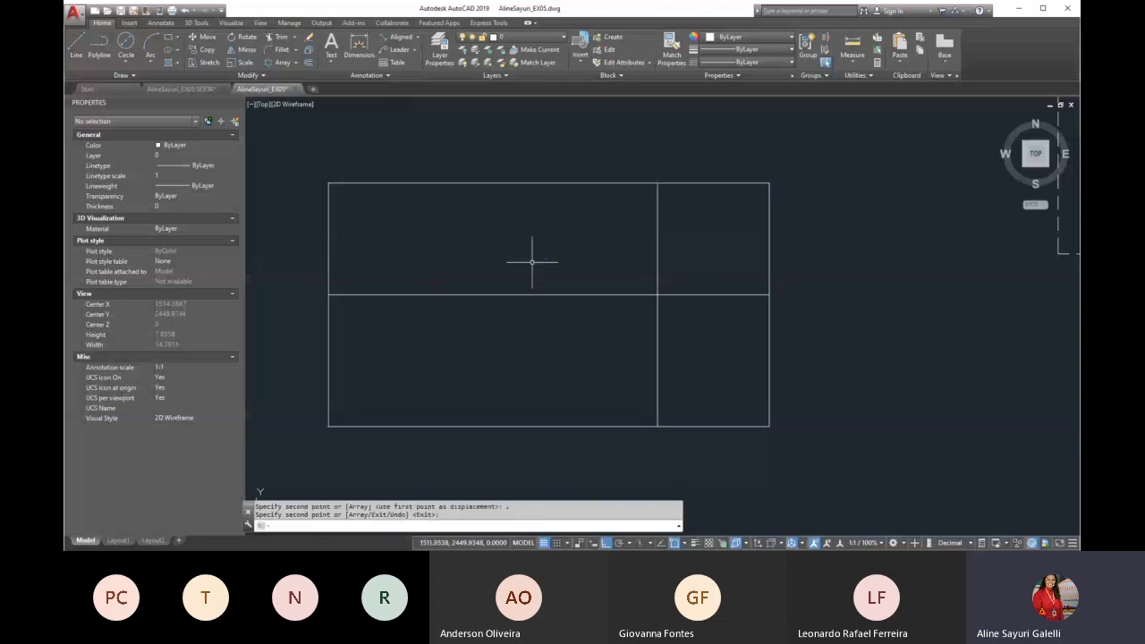
# Copy the rectangle's bottom side 1 unit straight up
pyautogui.press('Return')
pyautogui.click(617, 426)
pyautogui.press('Return')
pyautogui.click(874, 430)
pyautogui.write('1')
pyautogui.press('Return')
pyautogui.press('Return')
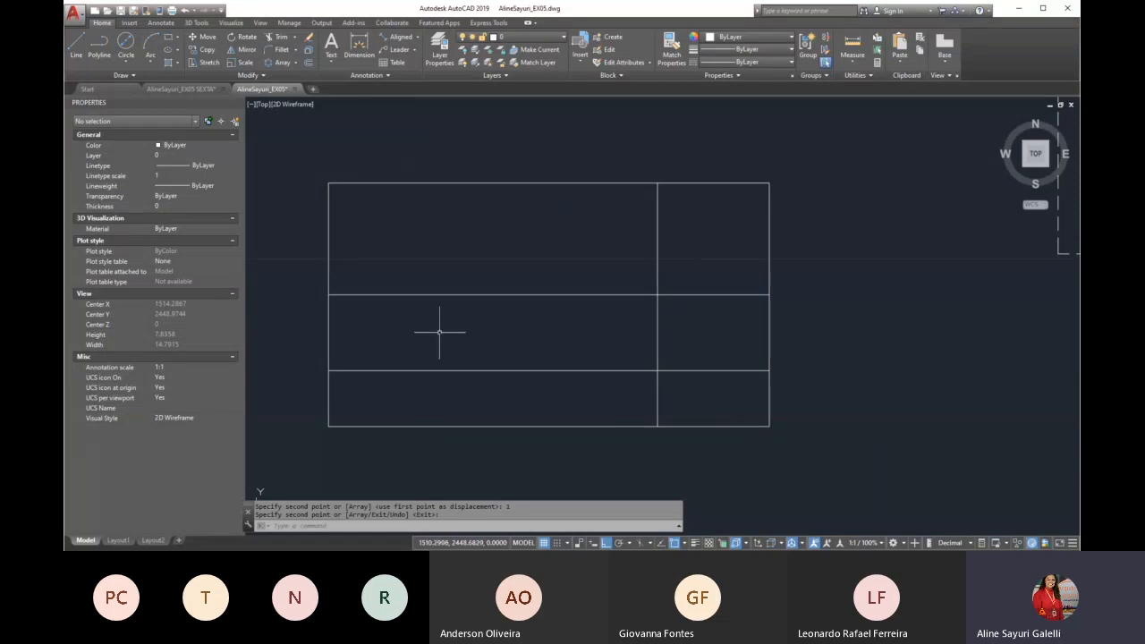
# Draw a new rectangle over the outline, from its upper-right corner to its lower-left corner
pyautogui.press('Escape')
pyautogui.write('rec')
pyautogui.press('Return')
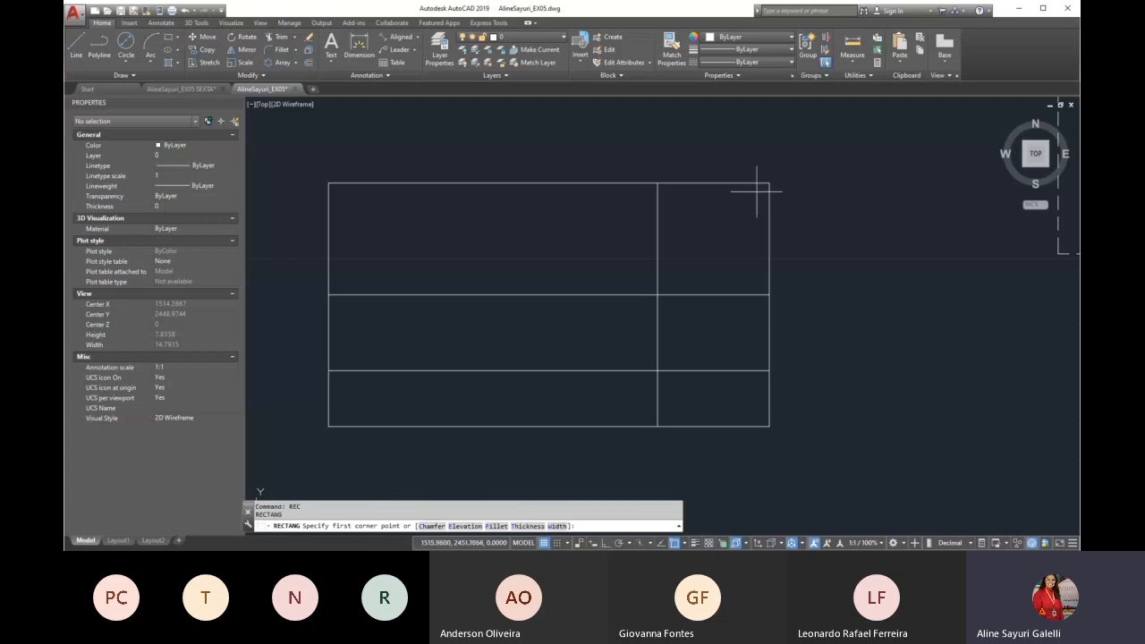
pyautogui.click(768, 184)
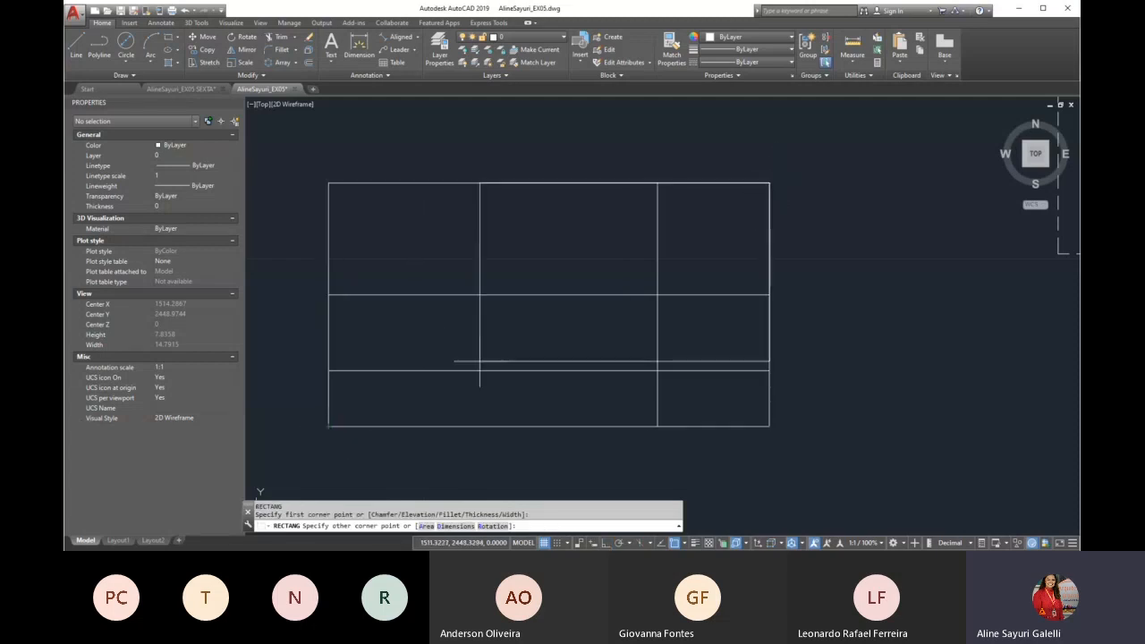
pyautogui.click(329, 426)
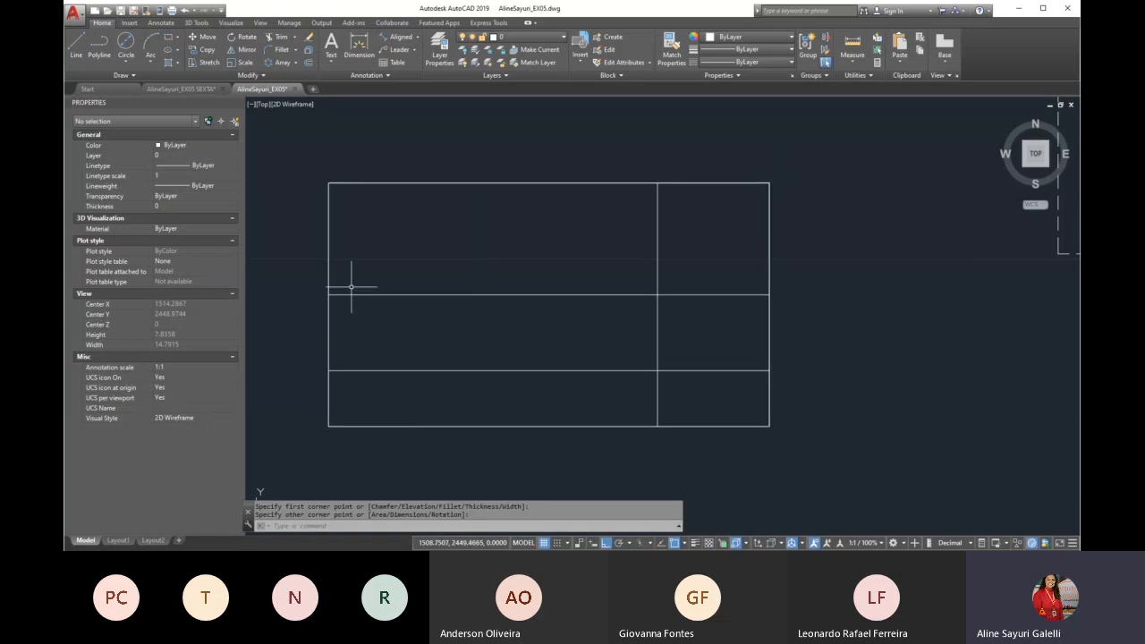
# Delete the new rectangle overlapping the outline, keeping the four original side lines
pyautogui.moveTo(302, 167); pyautogui.dragTo(411, 462)
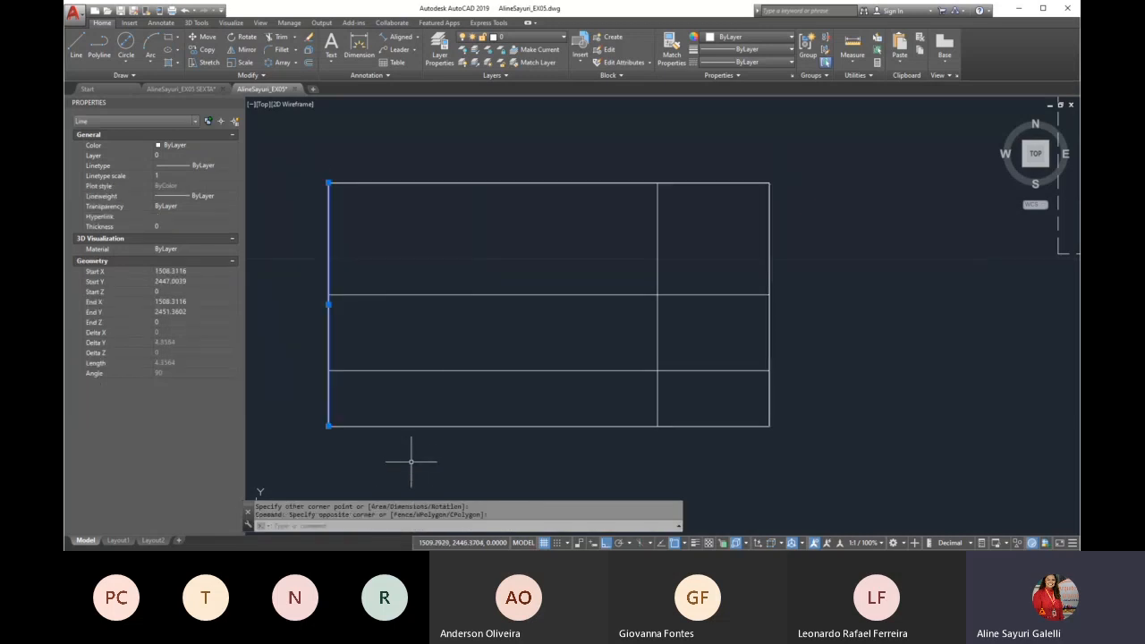
pyautogui.press('Escape')
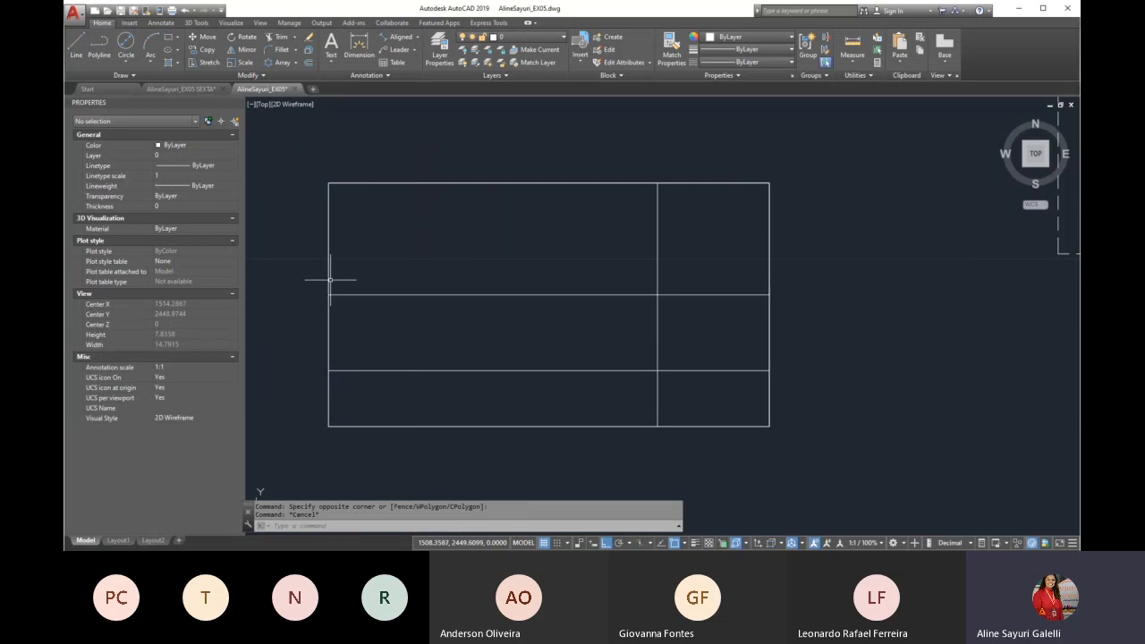
pyautogui.click(329, 279)
pyautogui.press('Delete')
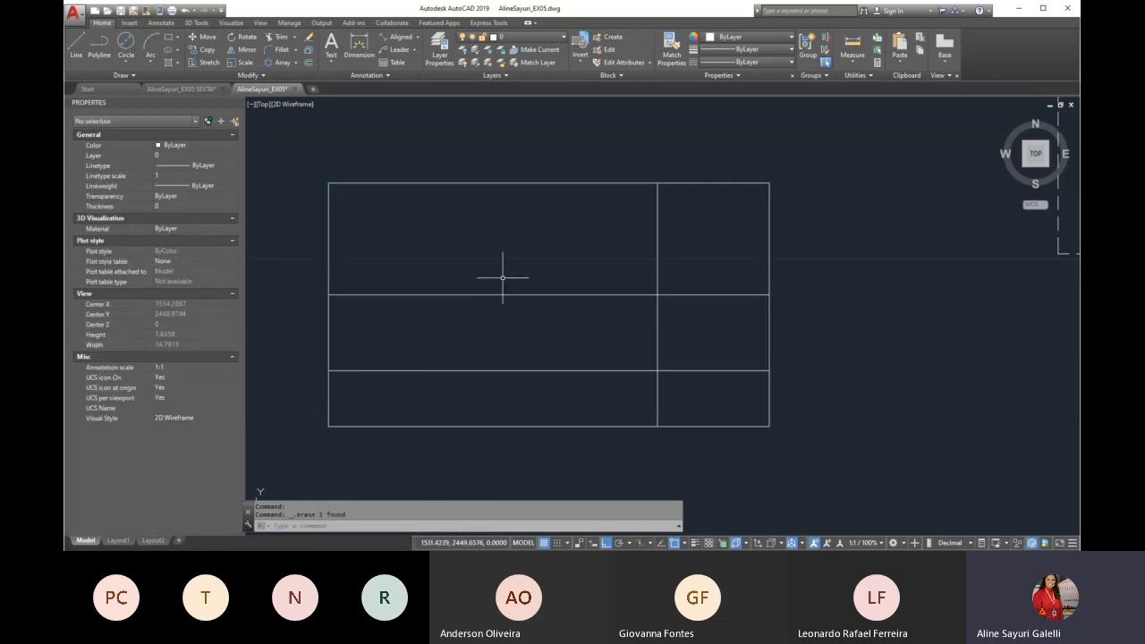
# Join the outline's top, left, bottom and right sides into one polyline with JOIN and select it to check
pyautogui.write('j')
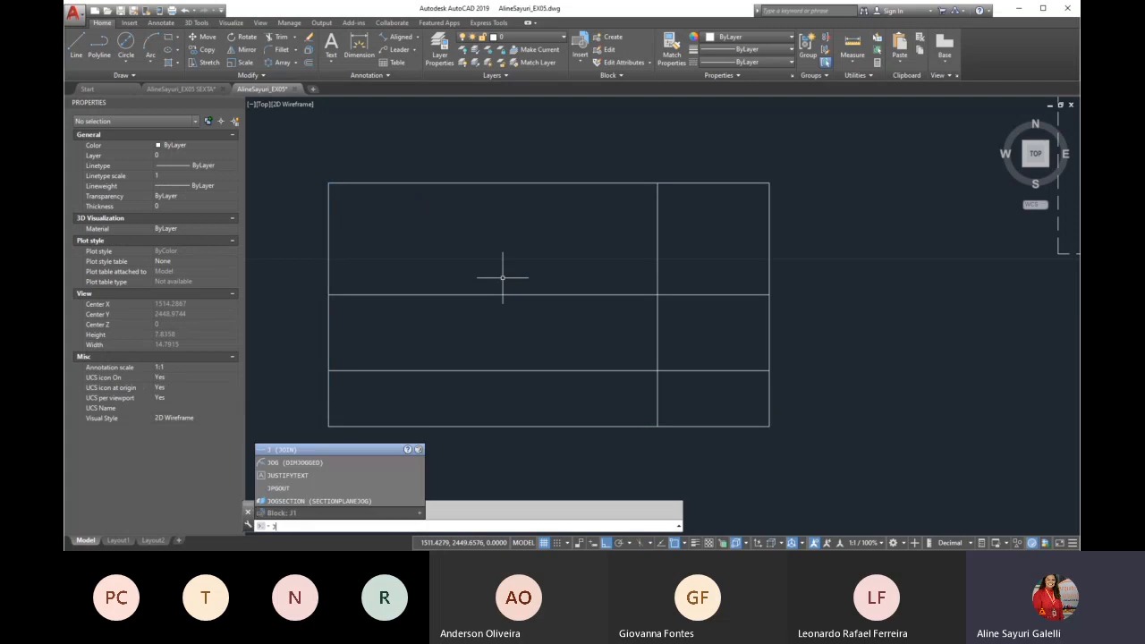
pyautogui.press('Return')
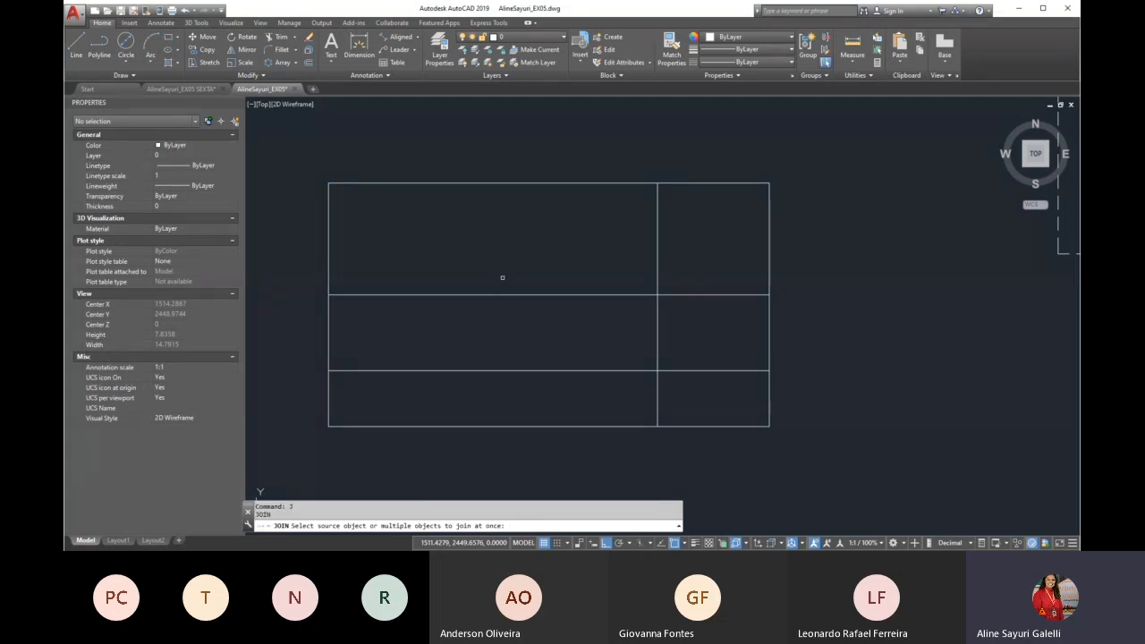
pyautogui.click(373, 183)
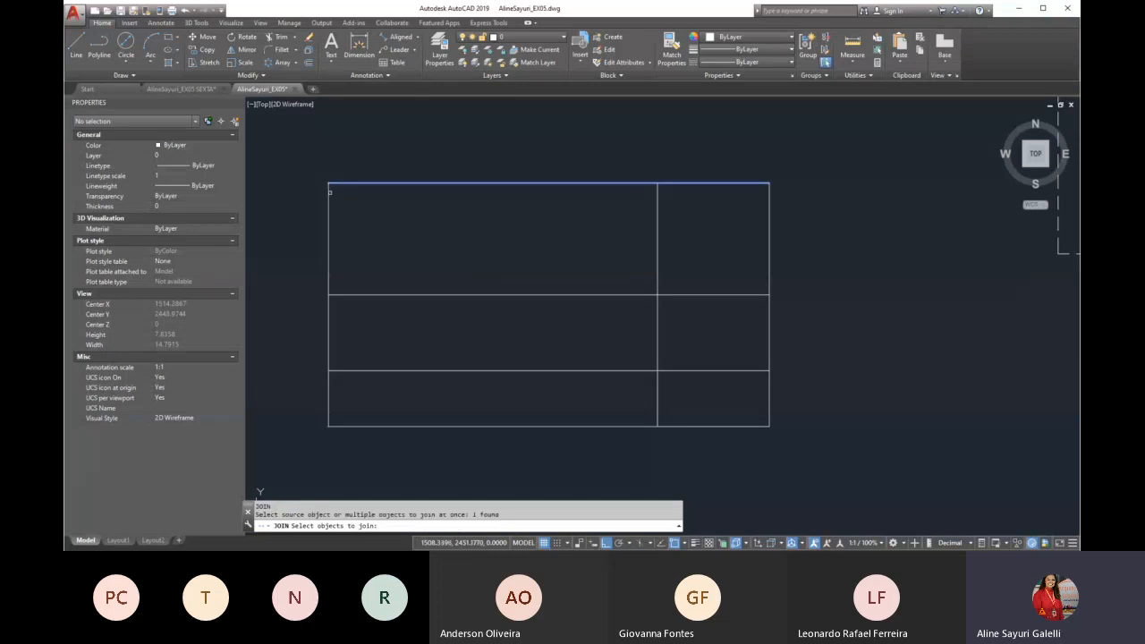
pyautogui.click(330, 190)
pyautogui.click(404, 425)
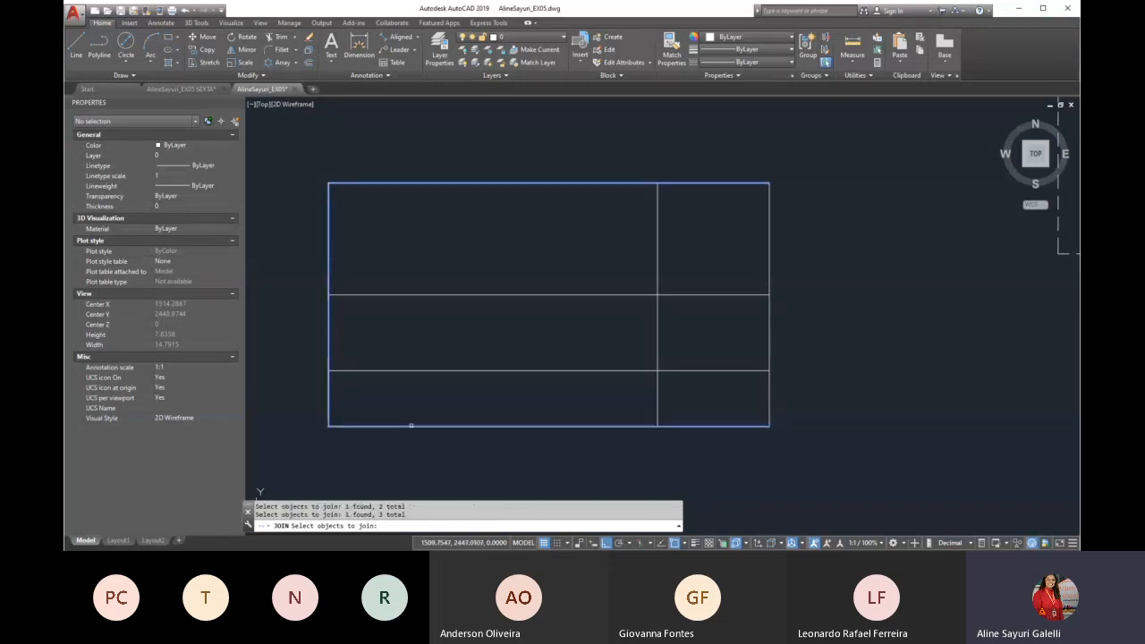
pyautogui.click(768, 413)
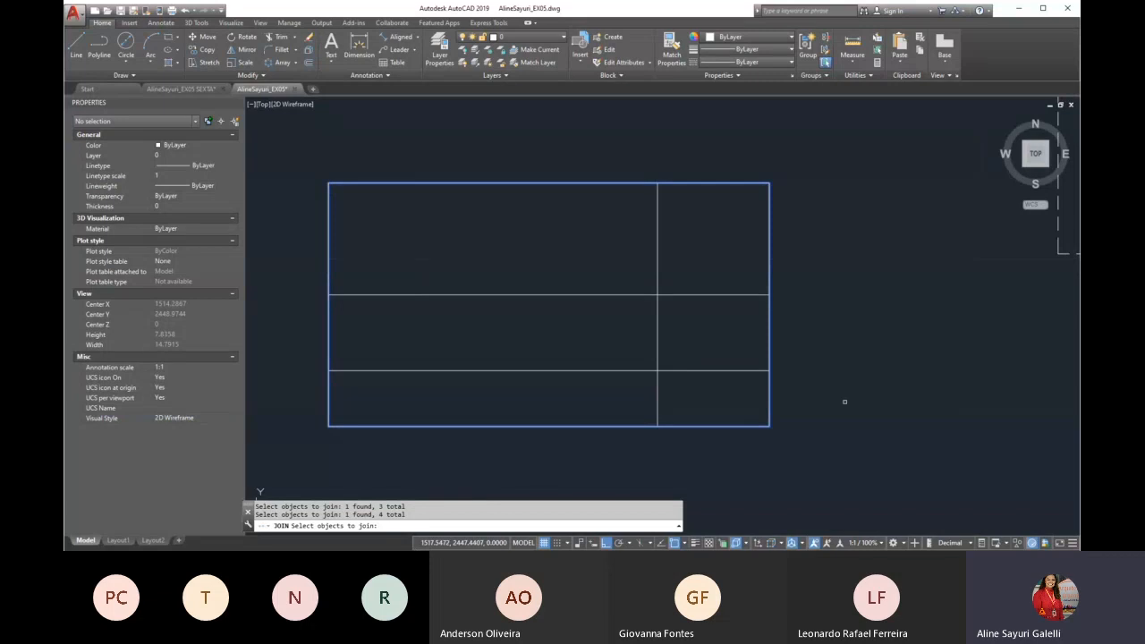
pyautogui.press('Return')
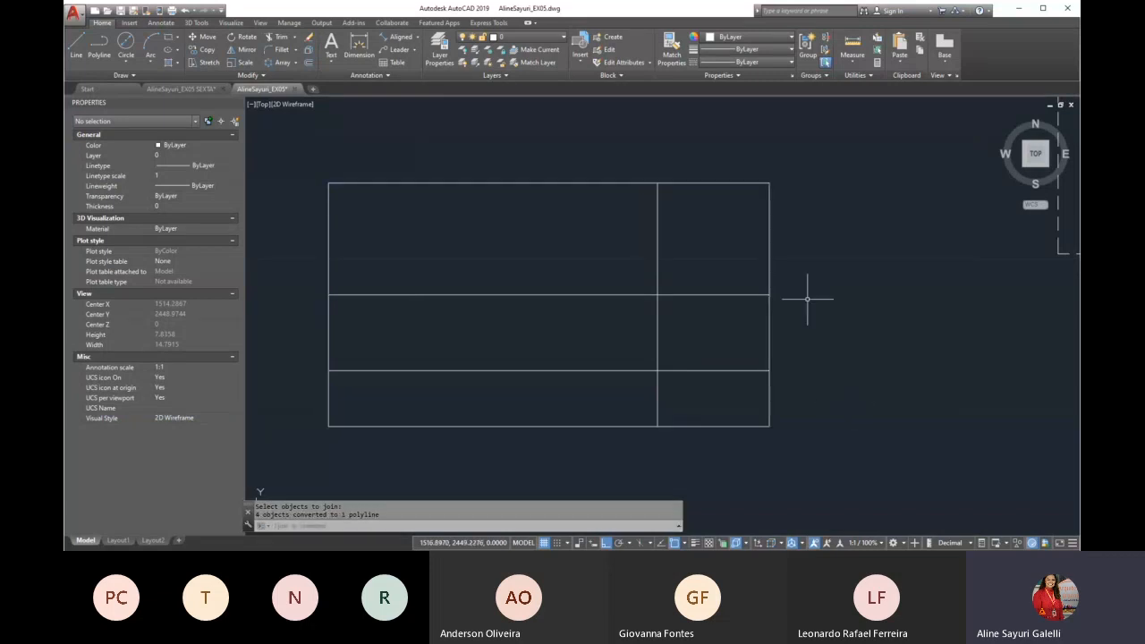
pyautogui.click(769, 276)
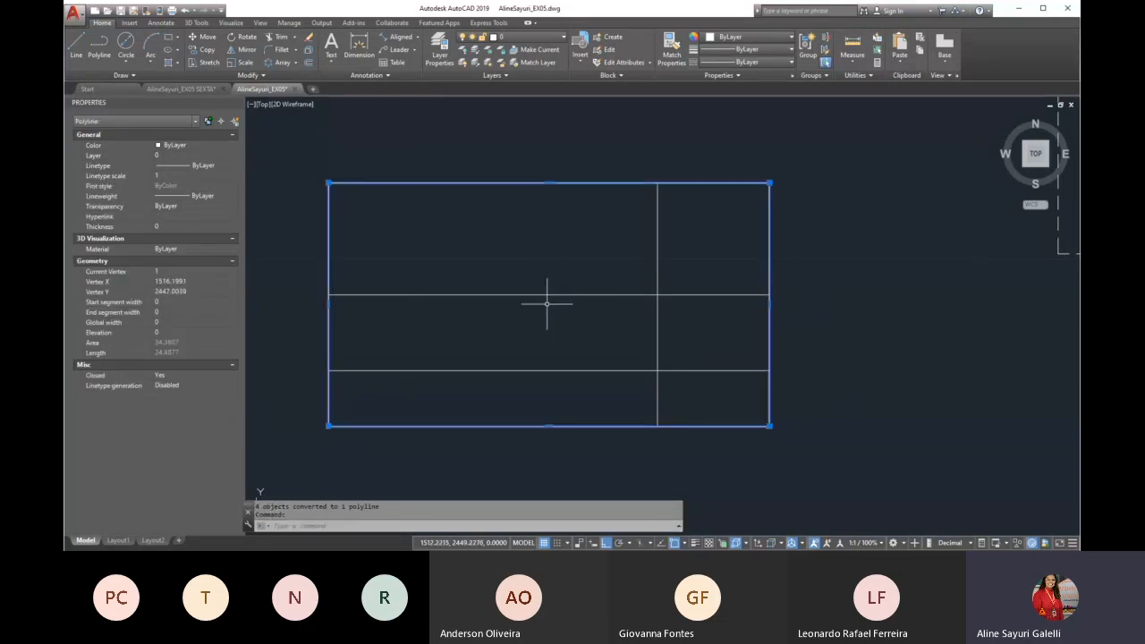
pyautogui.press('Escape')
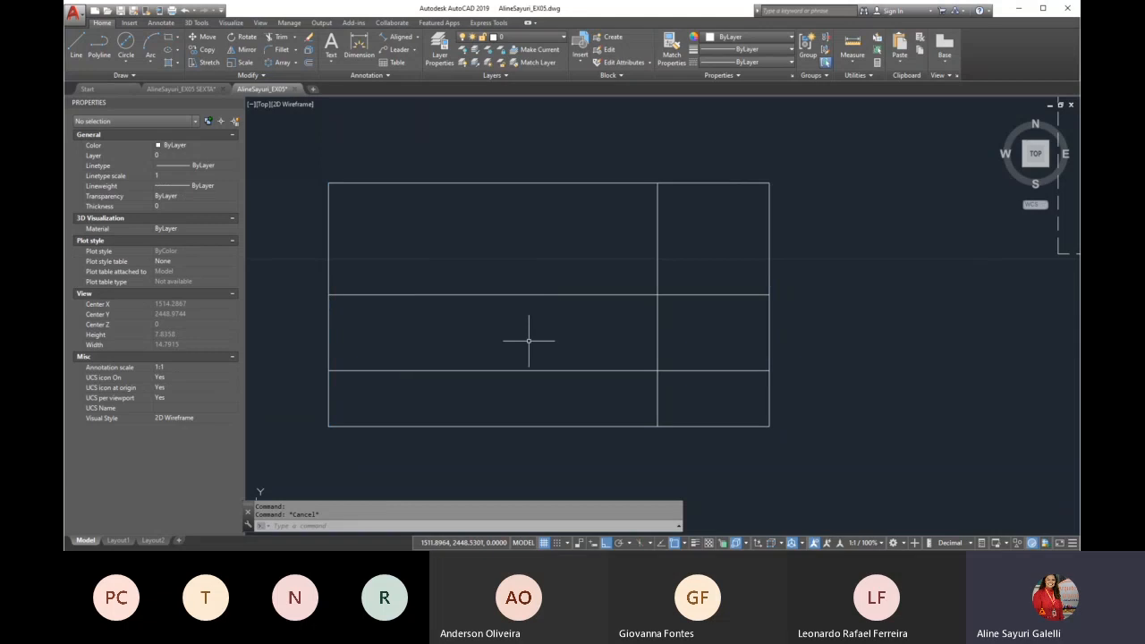
# Examine the floor plan's wall outline around the left Dormitório, selecting it to see whether it is one object
pyautogui.scroll(-2, 460, 358)
pyautogui.scroll(-3, 458, 362)
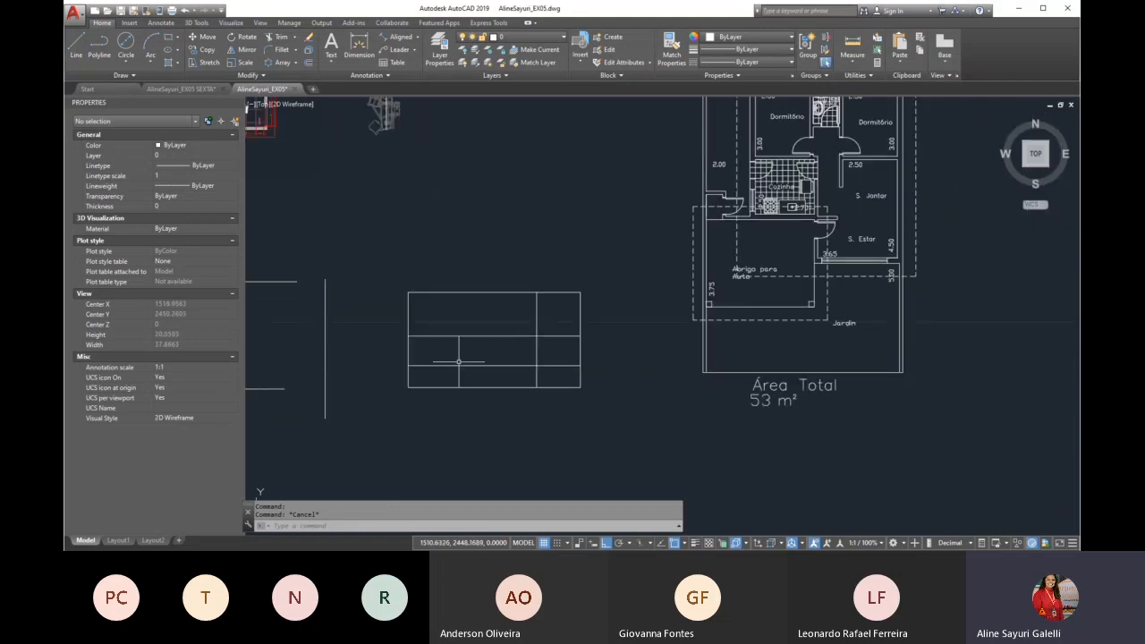
pyautogui.scroll(-2, 458, 362)
pyautogui.scroll(2, 669, 188)
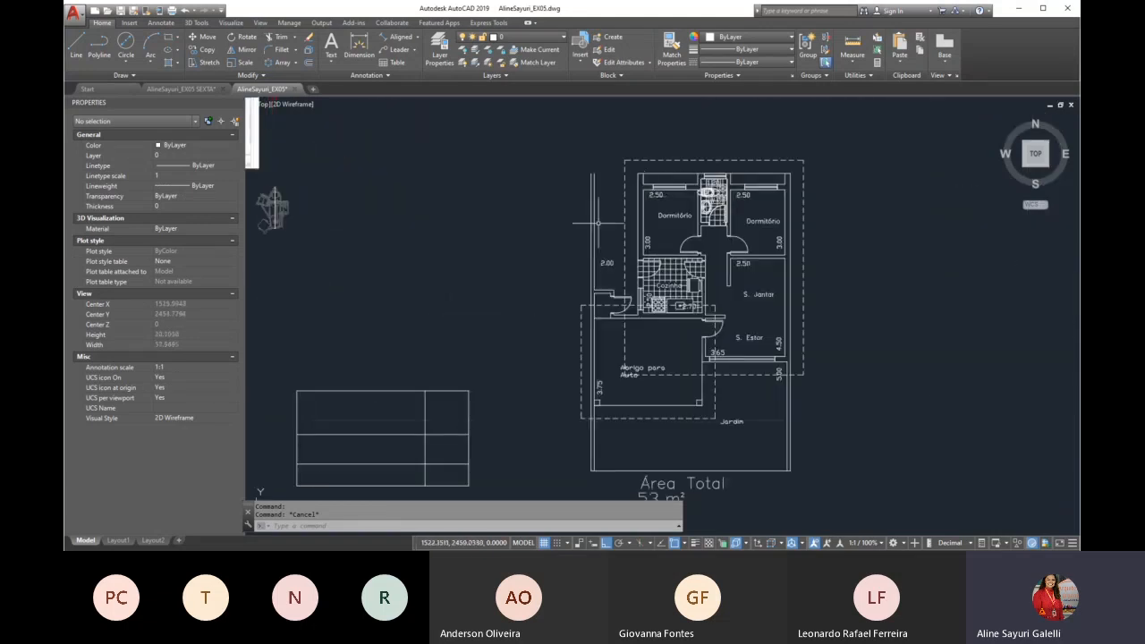
pyautogui.scroll(5, 702, 191)
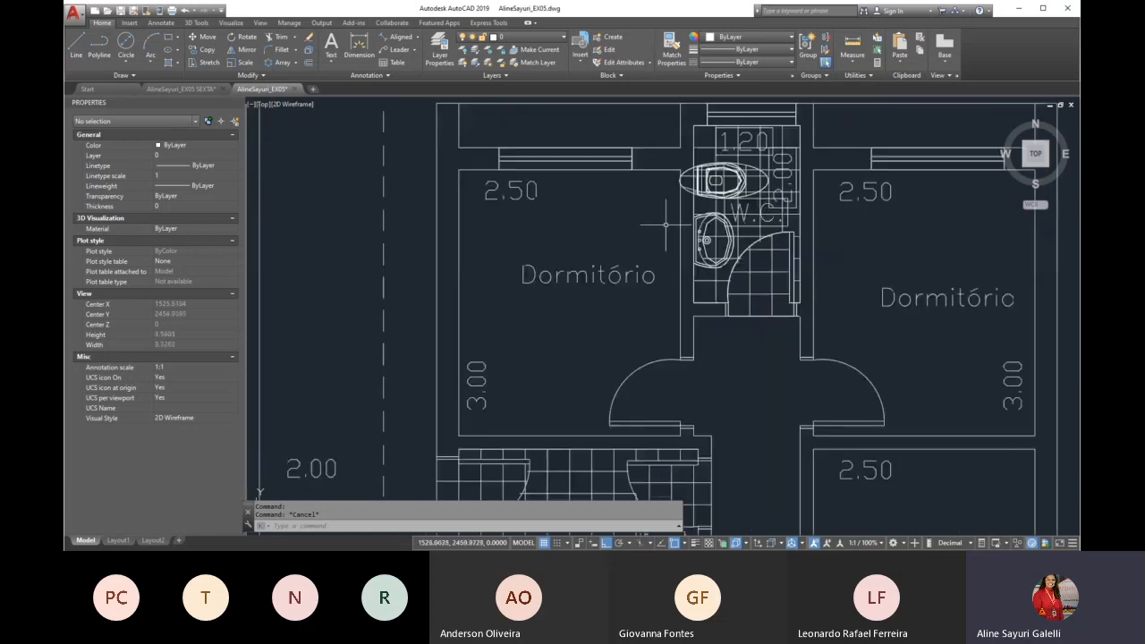
pyautogui.scroll(-5, 538, 213)
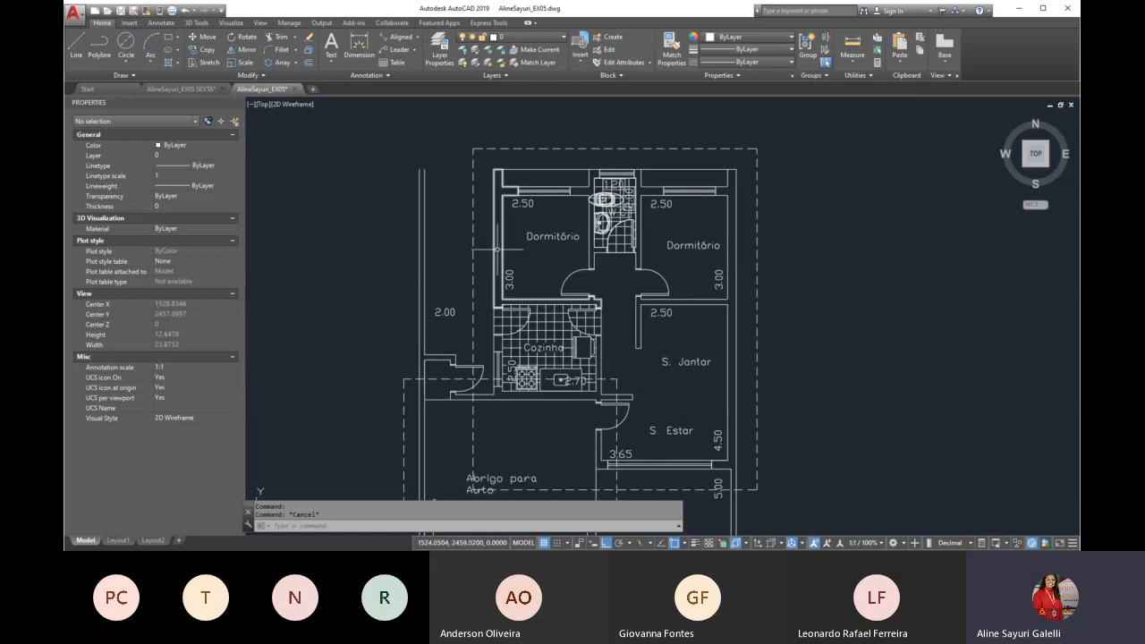
pyautogui.scroll(2, 505, 224)
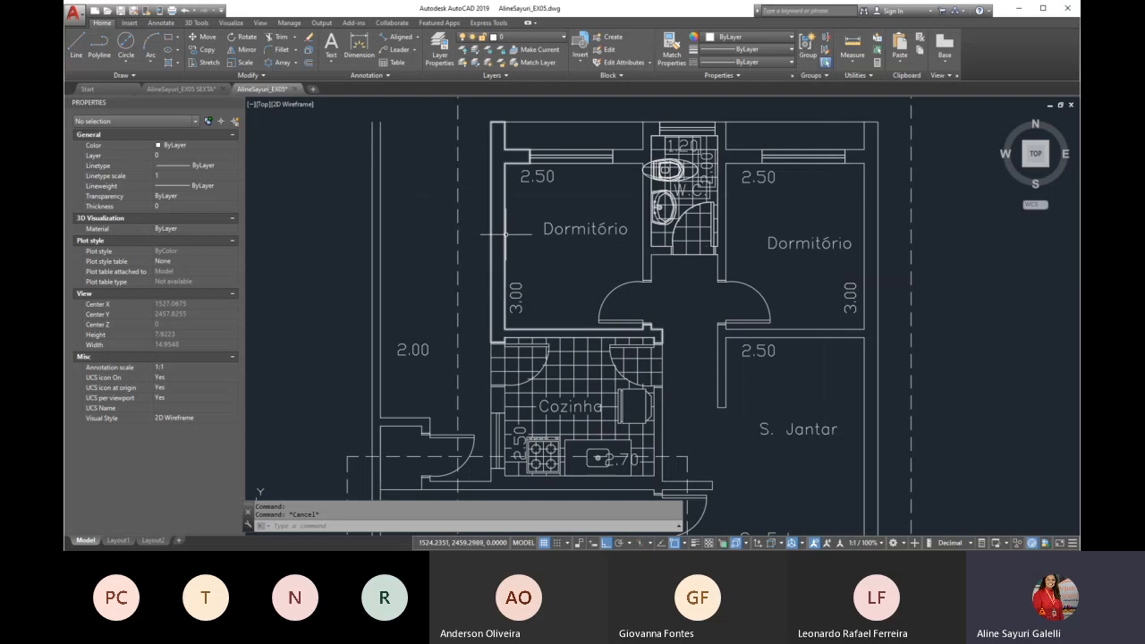
pyautogui.click(505, 234)
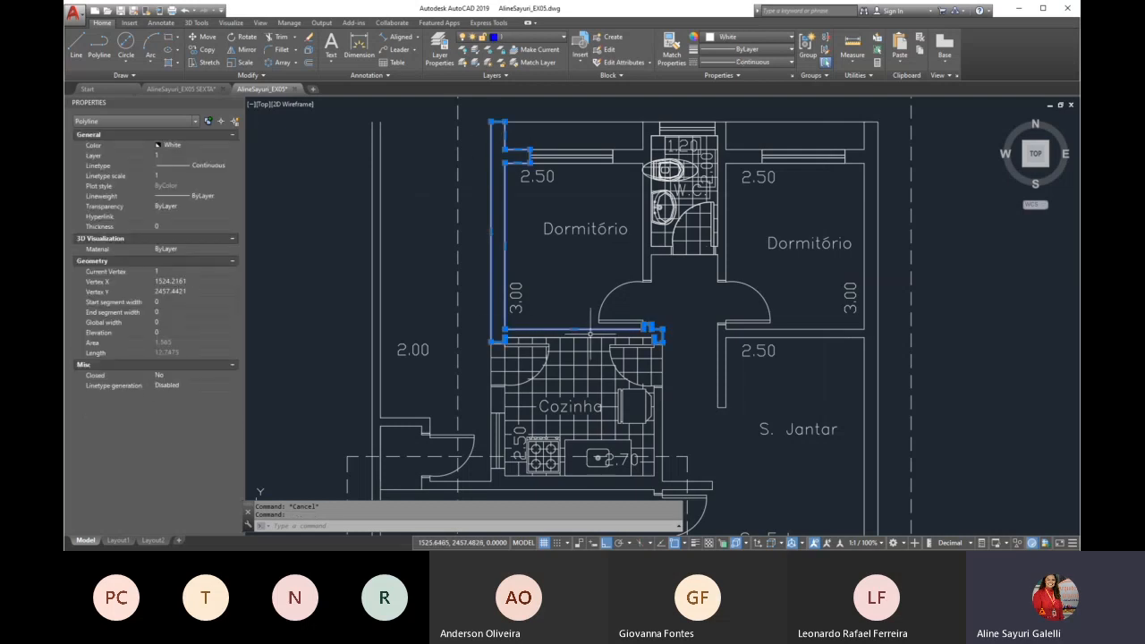
pyautogui.press('Escape')
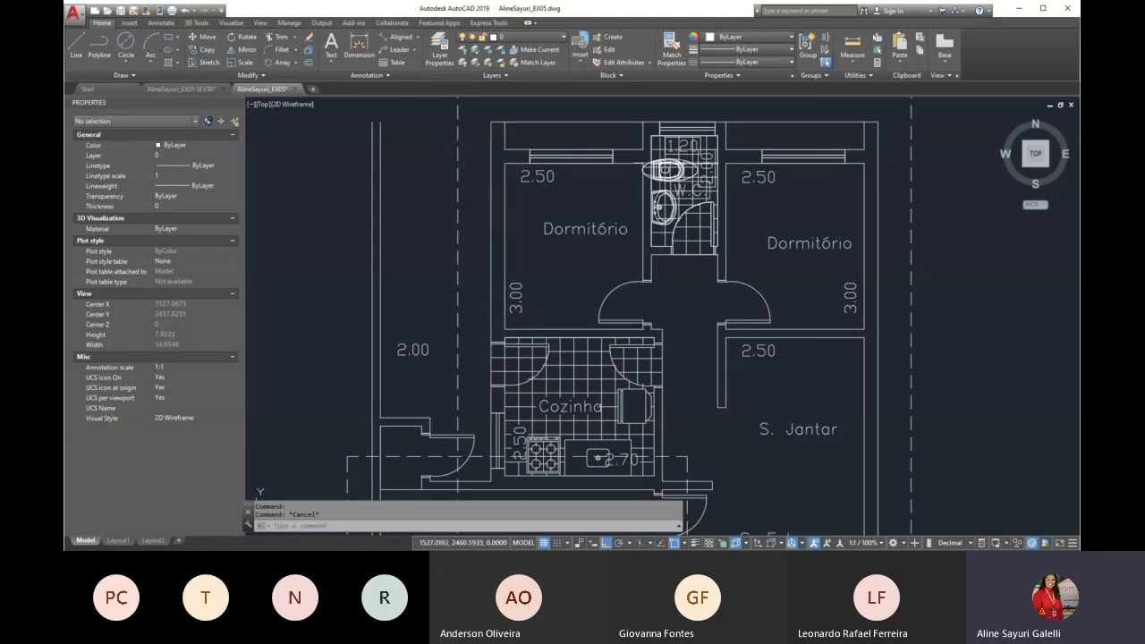
# Start JOIN and select the wall segments around the lower jamb of the door left of Cozinha, including the long bottom wall line
pyautogui.write('j')
pyautogui.press('Return')
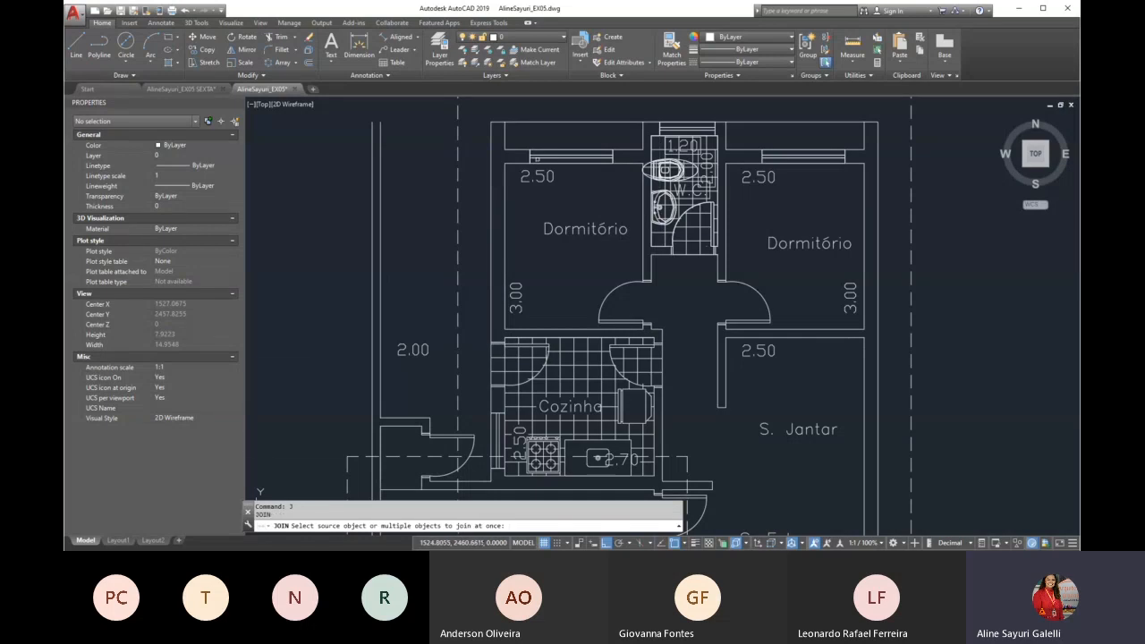
pyautogui.scroll(-4, 538, 159)
pyautogui.scroll(8, 517, 281)
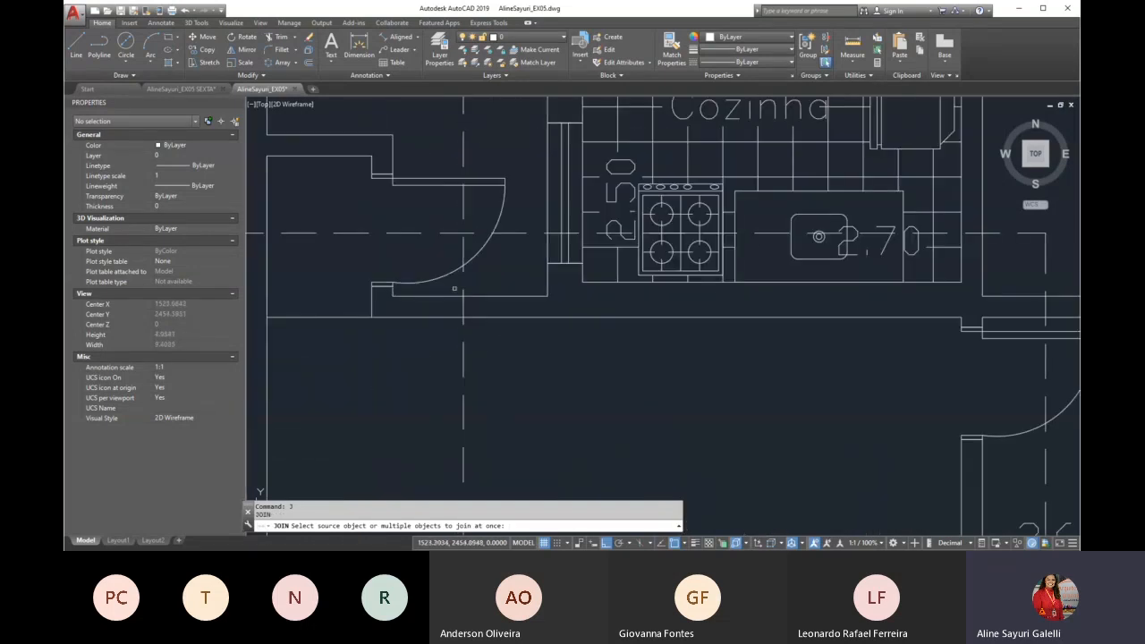
pyautogui.click(394, 295)
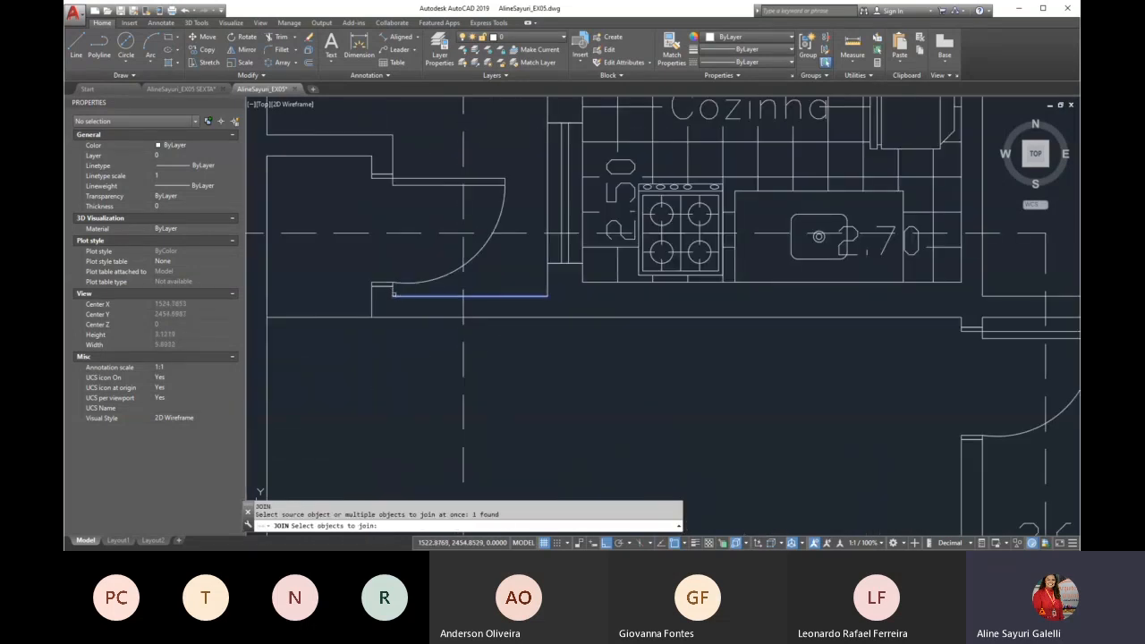
pyautogui.click(391, 291)
pyautogui.click(371, 305)
pyautogui.click(388, 317)
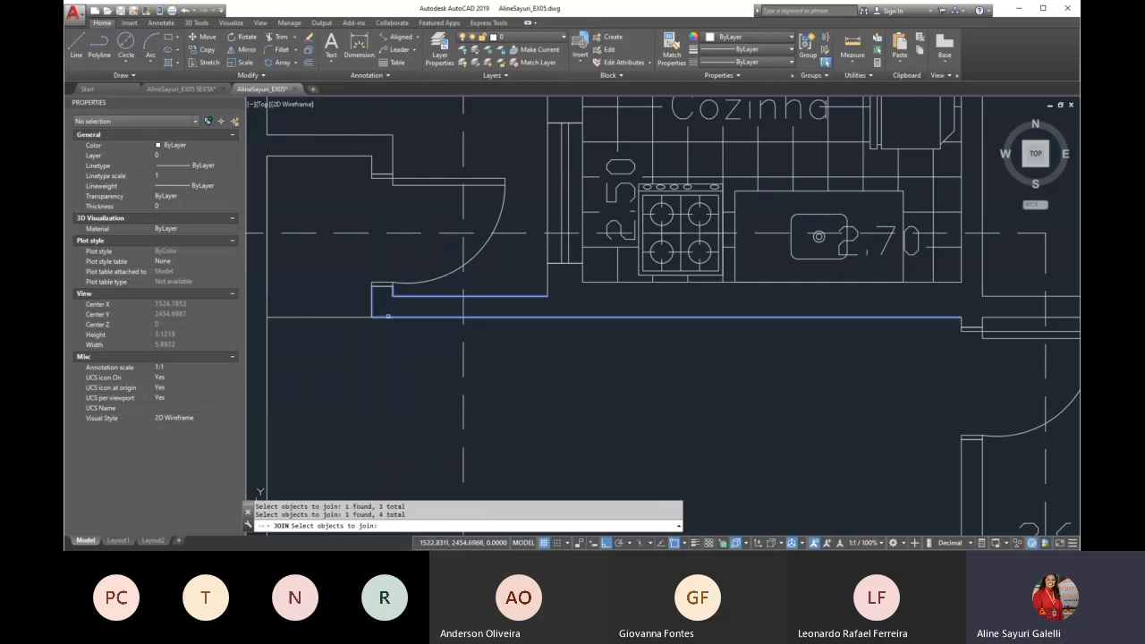
pyautogui.scroll(4, 370, 290)
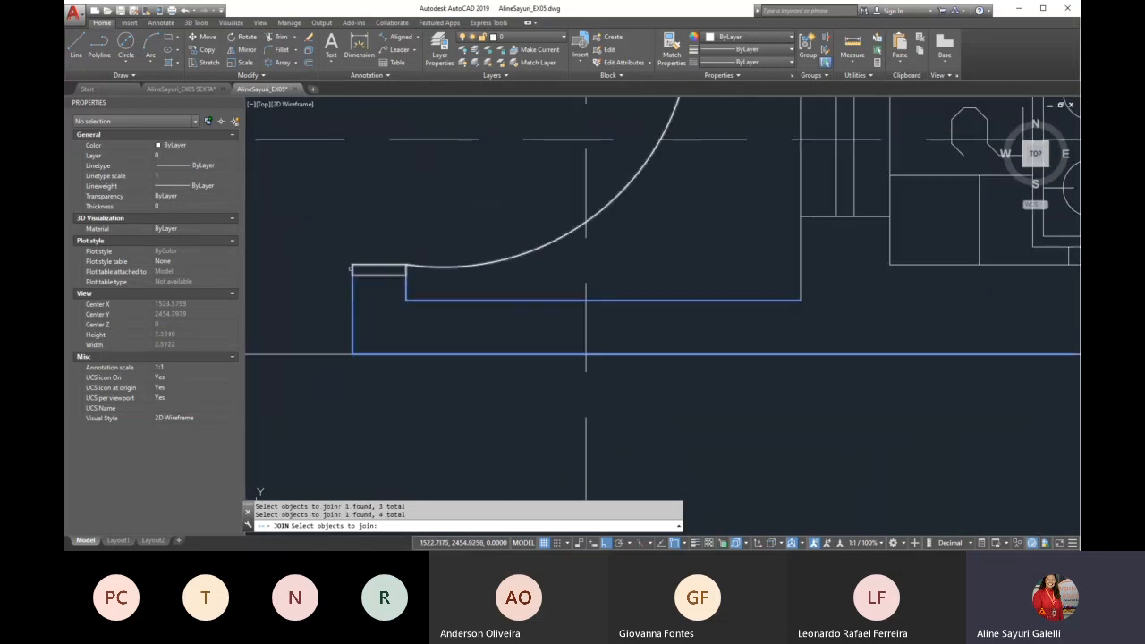
pyautogui.scroll(-2, 406, 279)
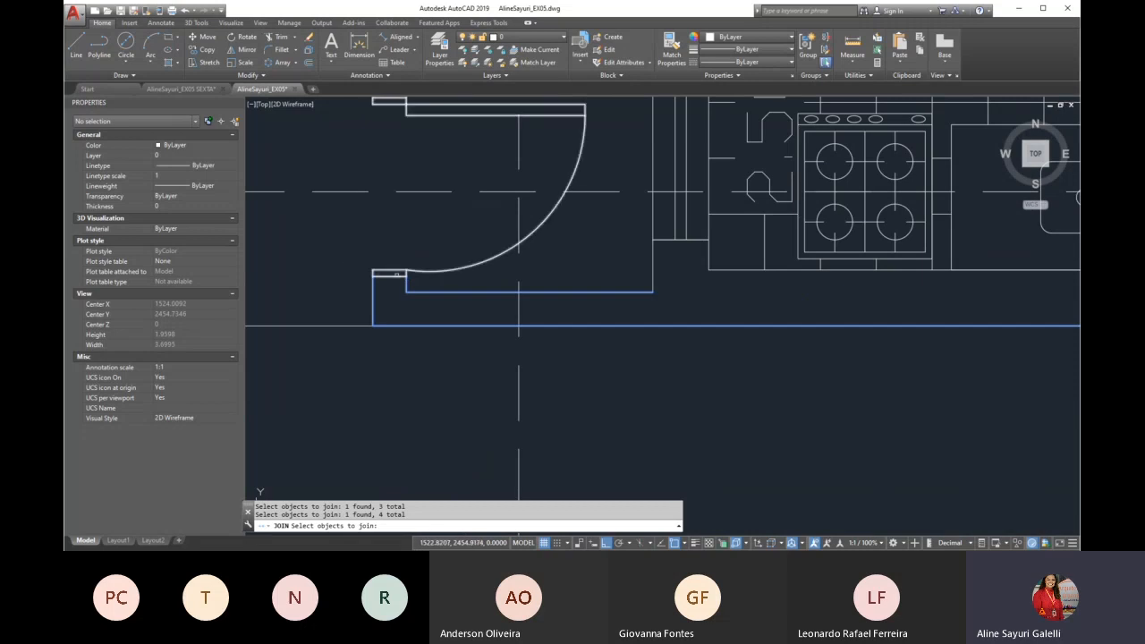
pyautogui.click(318, 233)
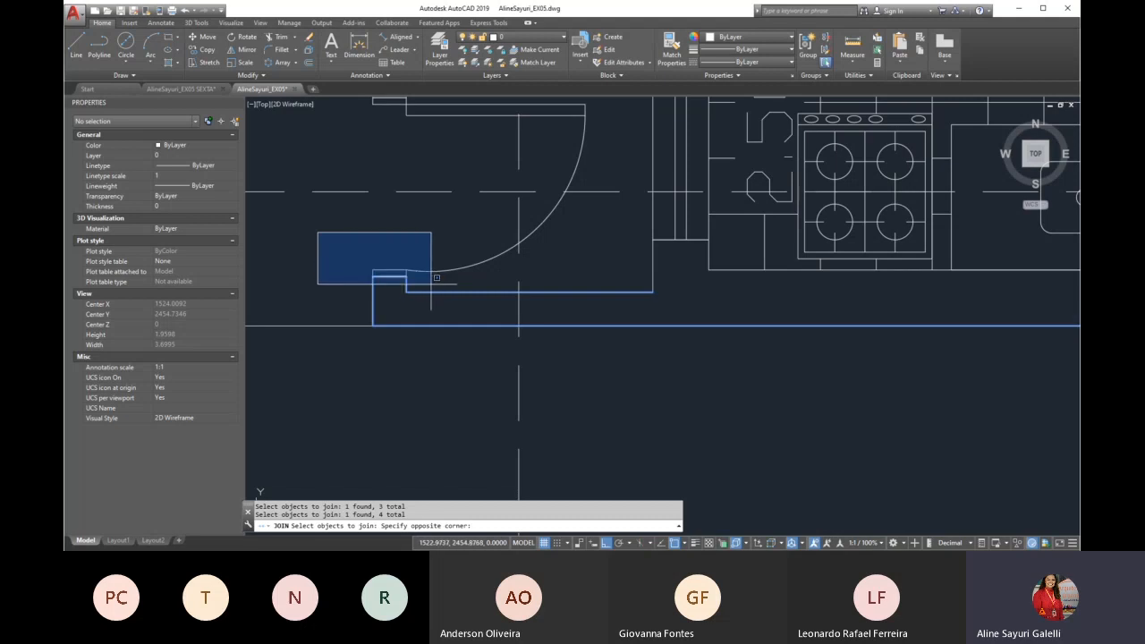
pyautogui.click(434, 281)
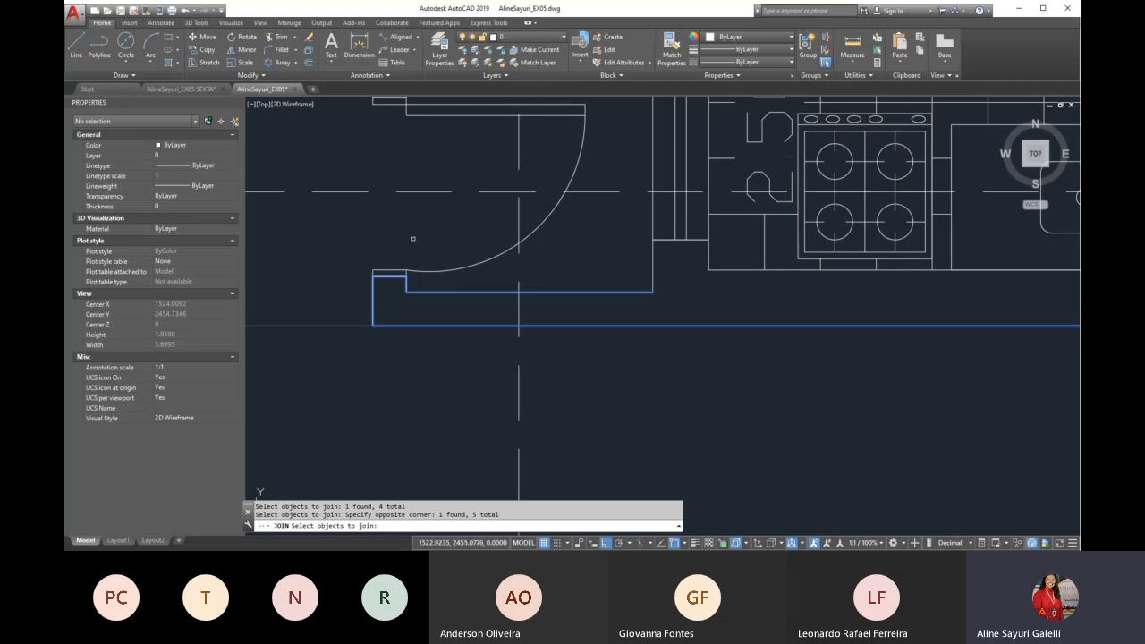
# Add the wall edges around the lower end of the Cozinha window and the inner line below the stove and sink
pyautogui.scroll(-2, 375, 280)
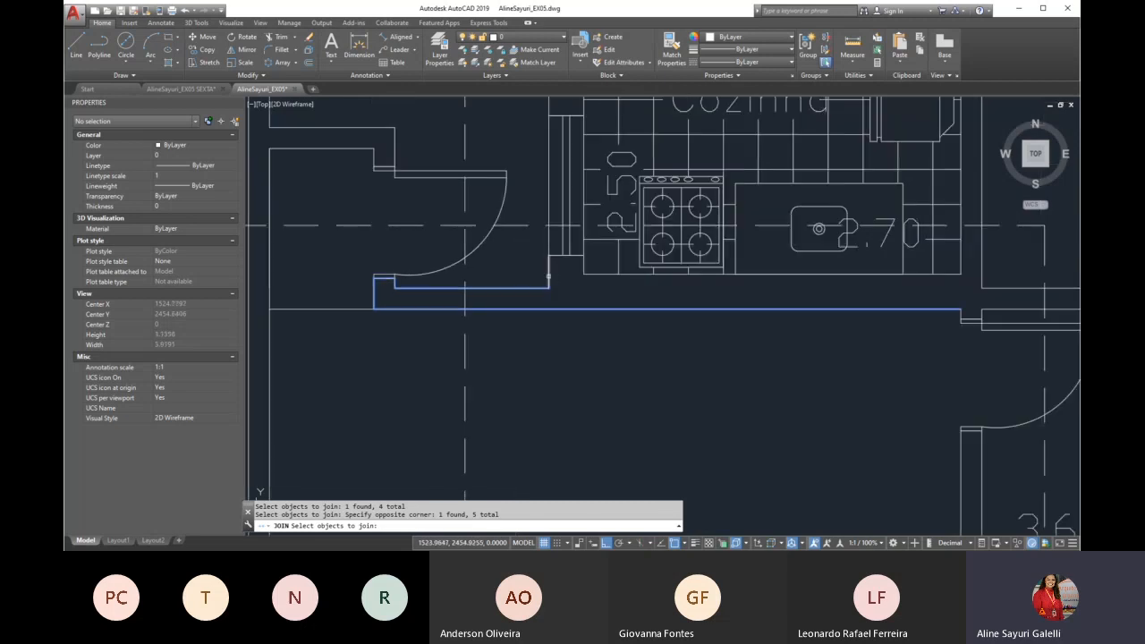
pyautogui.click(548, 276)
pyautogui.click(526, 246)
pyautogui.click(555, 252)
pyautogui.click(588, 272)
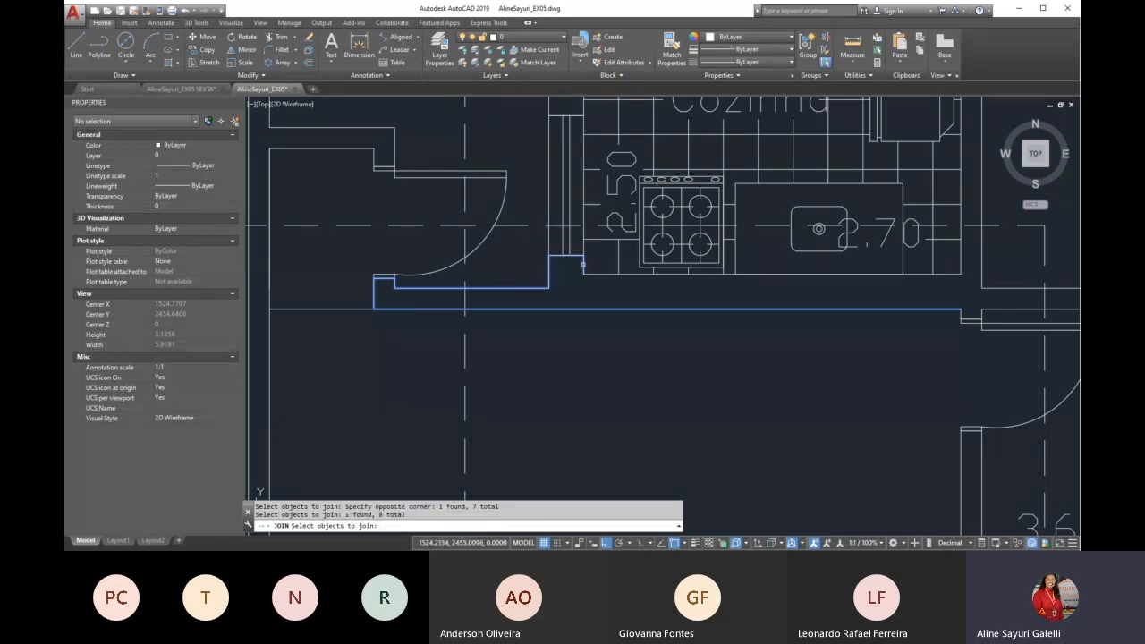
pyautogui.click(589, 273)
pyautogui.scroll(-1, 742, 305)
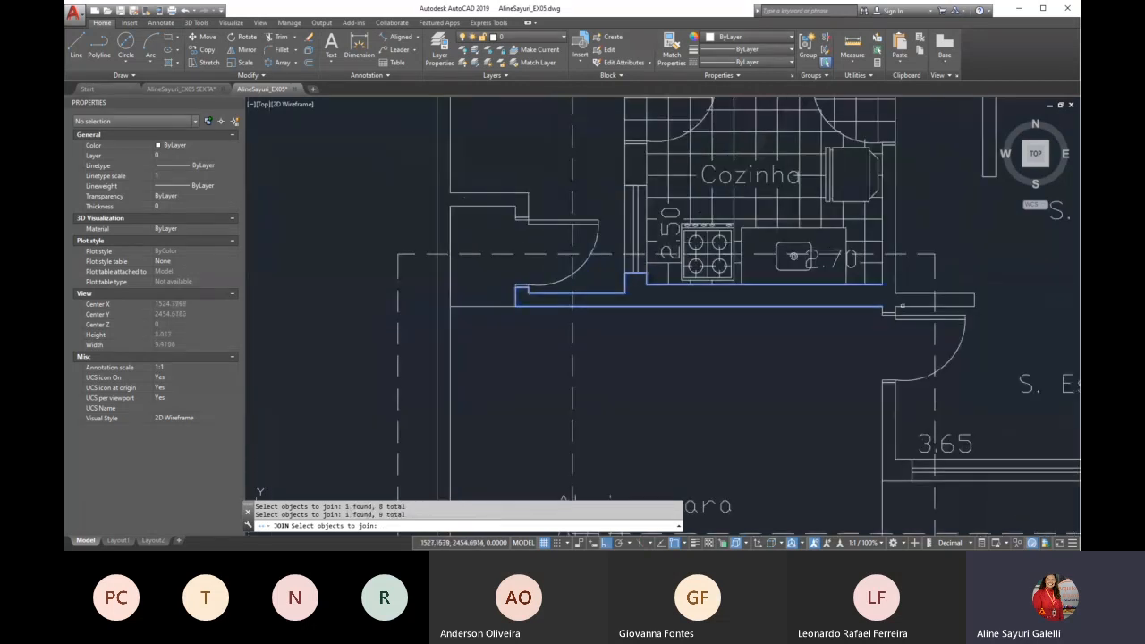
# Add the S. Estar door jamb notch, the short projecting wall's edges and the outer face of Cozinha's right wall to the selection
pyautogui.scroll(2, 894, 309)
pyautogui.click(864, 313)
pyautogui.click(852, 320)
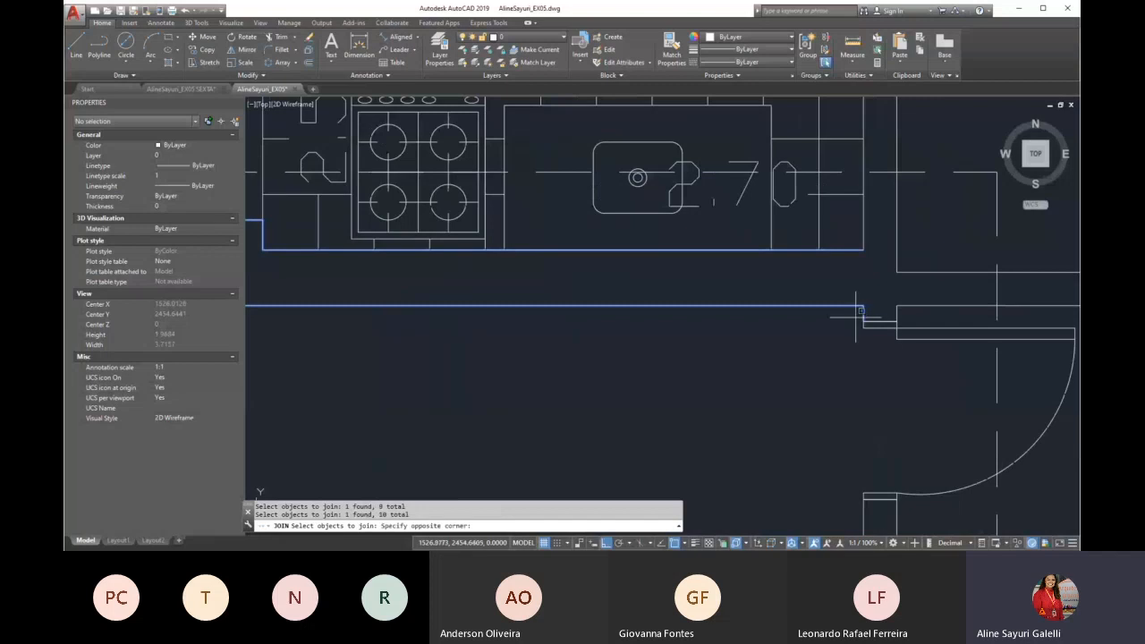
pyautogui.click(908, 318)
pyautogui.click(908, 307)
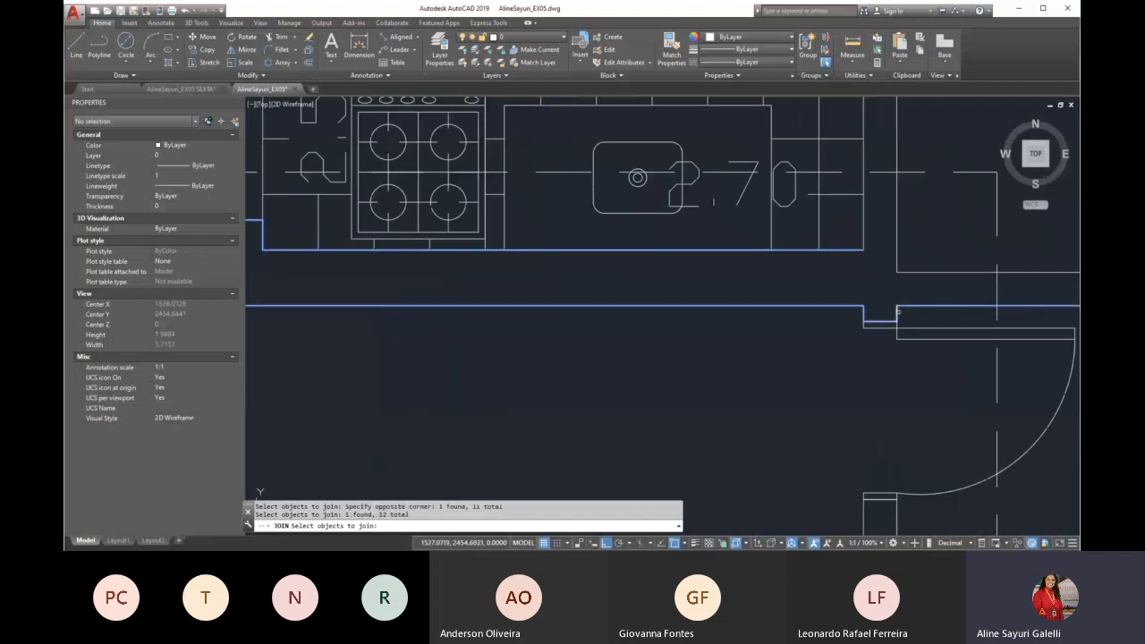
pyautogui.click(624, 308)
pyautogui.scroll(-2, 623, 308)
pyautogui.click(809, 302)
pyautogui.click(789, 295)
pyautogui.click(731, 283)
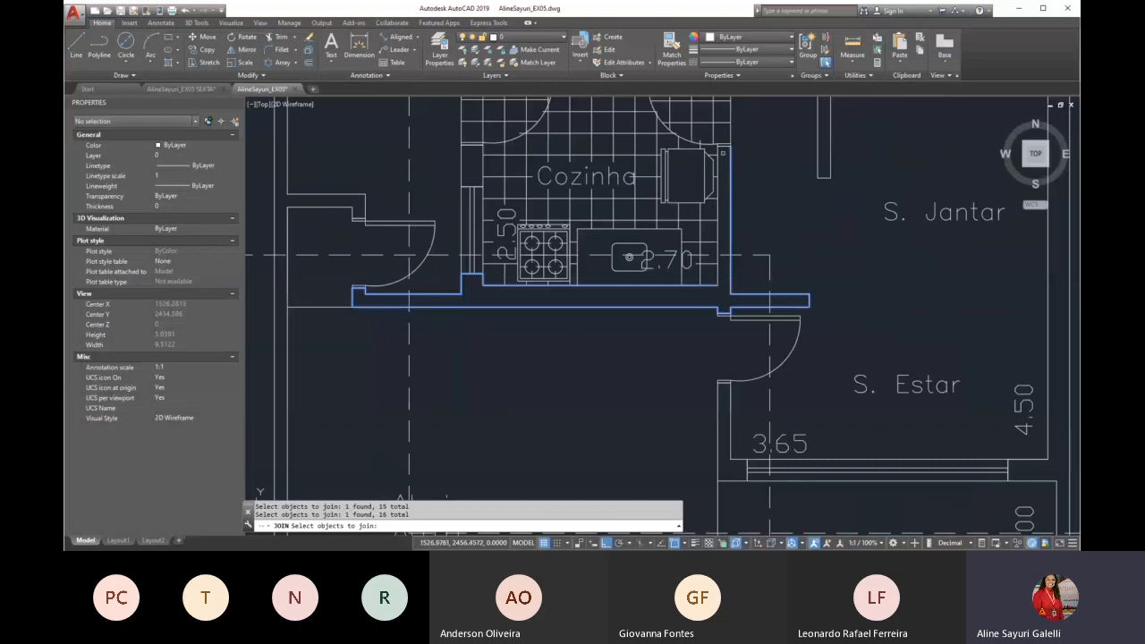
# Add the top end and inner face of Cozinha's right wall, and join all selected wall segments into one polyline
pyautogui.scroll(3, 725, 143)
pyautogui.scroll(2, 723, 143)
pyautogui.click(723, 153)
pyautogui.click(719, 162)
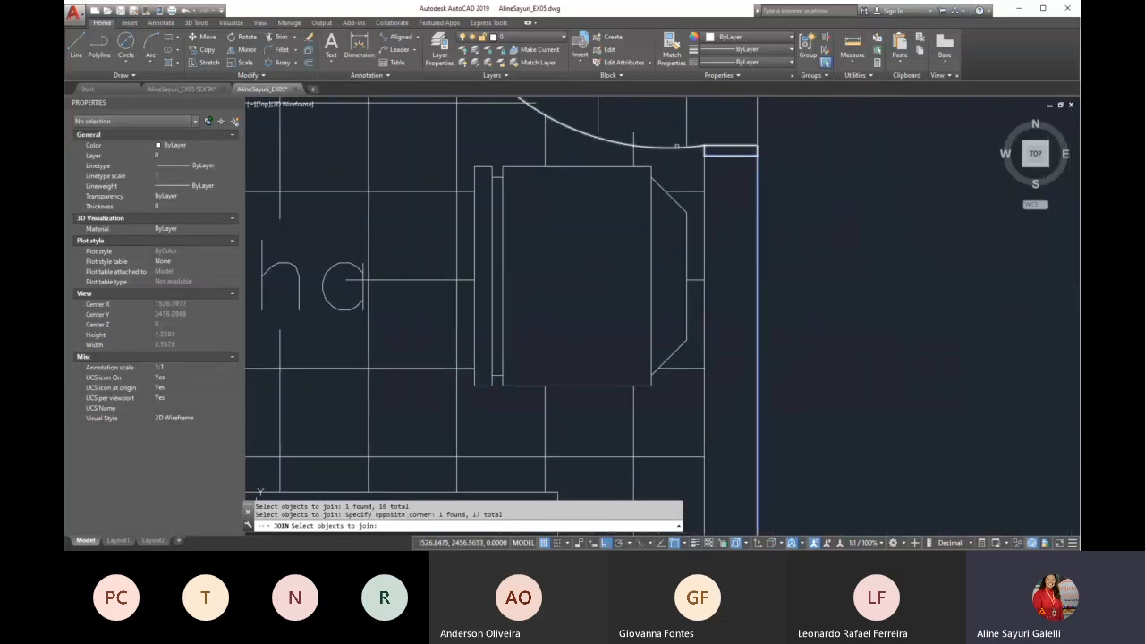
pyautogui.scroll(-4, 670, 144)
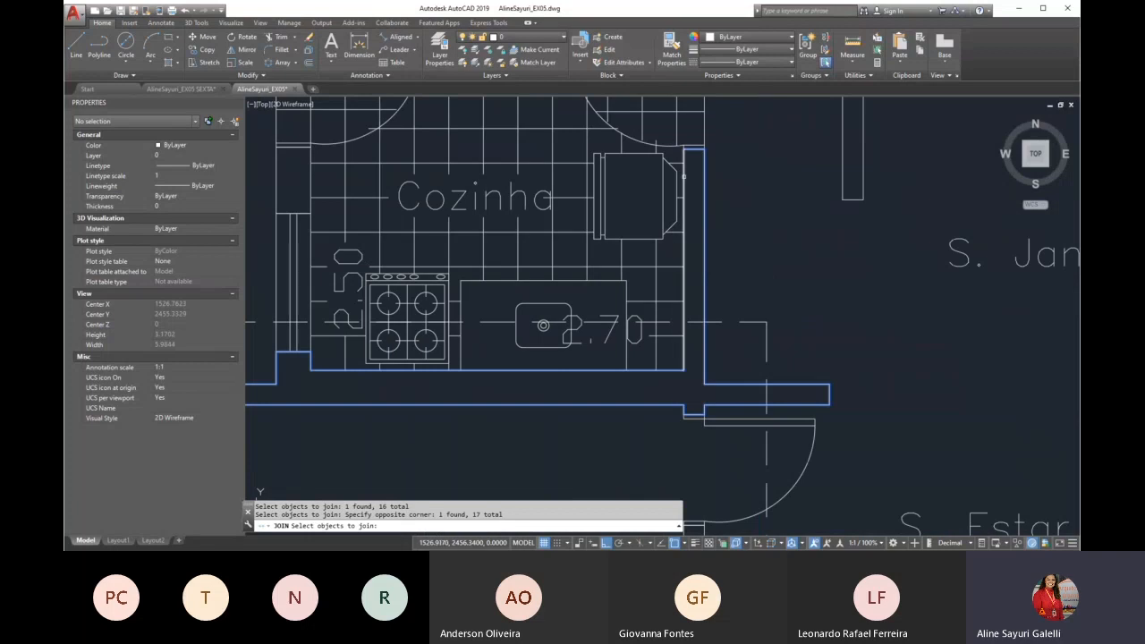
pyautogui.click(684, 176)
pyautogui.scroll(-2, 698, 242)
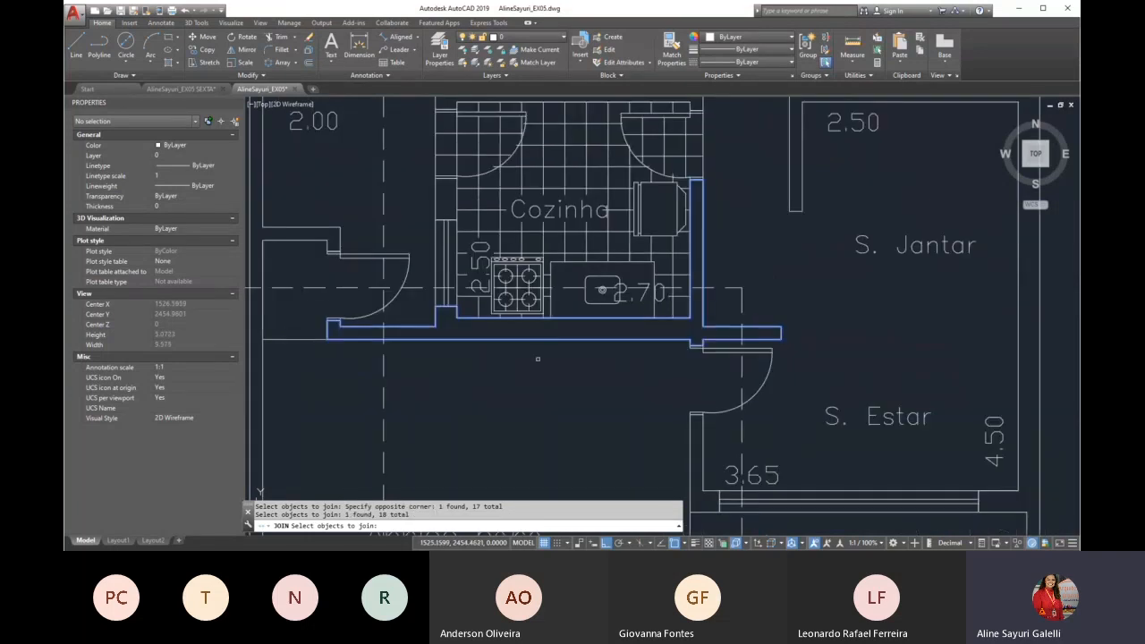
pyautogui.press('Return')
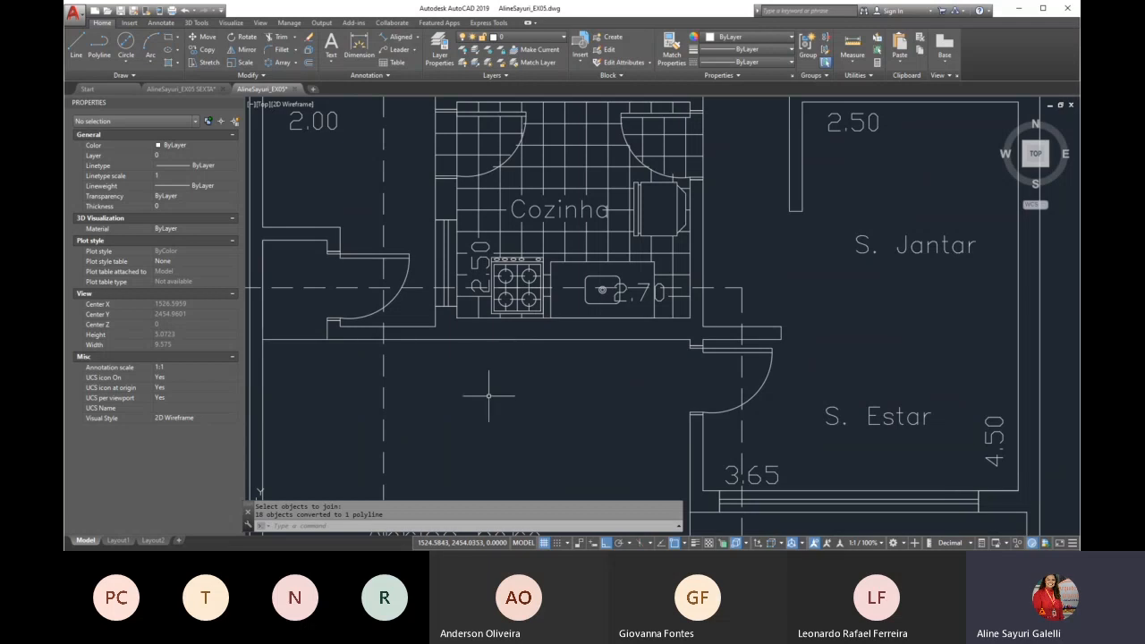
# Offset the joined wall outline inward by 0.02 and check the parallel line around the kitchen wall
pyautogui.write('o')
pyautogui.press('Return')
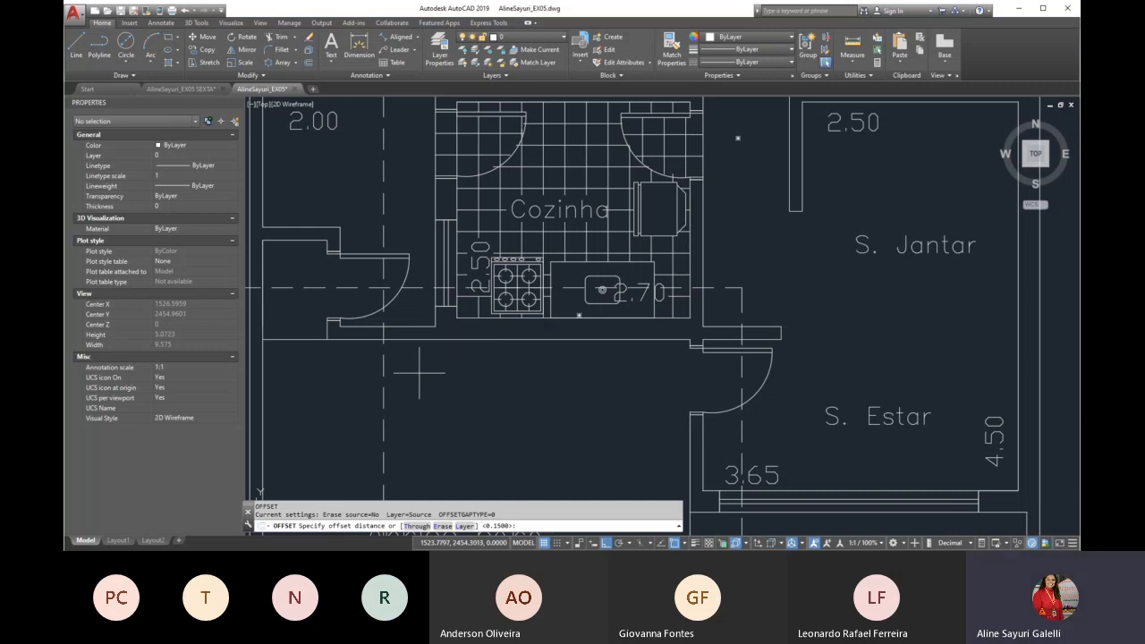
pyautogui.write('.02')
pyautogui.press('Return')
pyautogui.scroll(2, 417, 322)
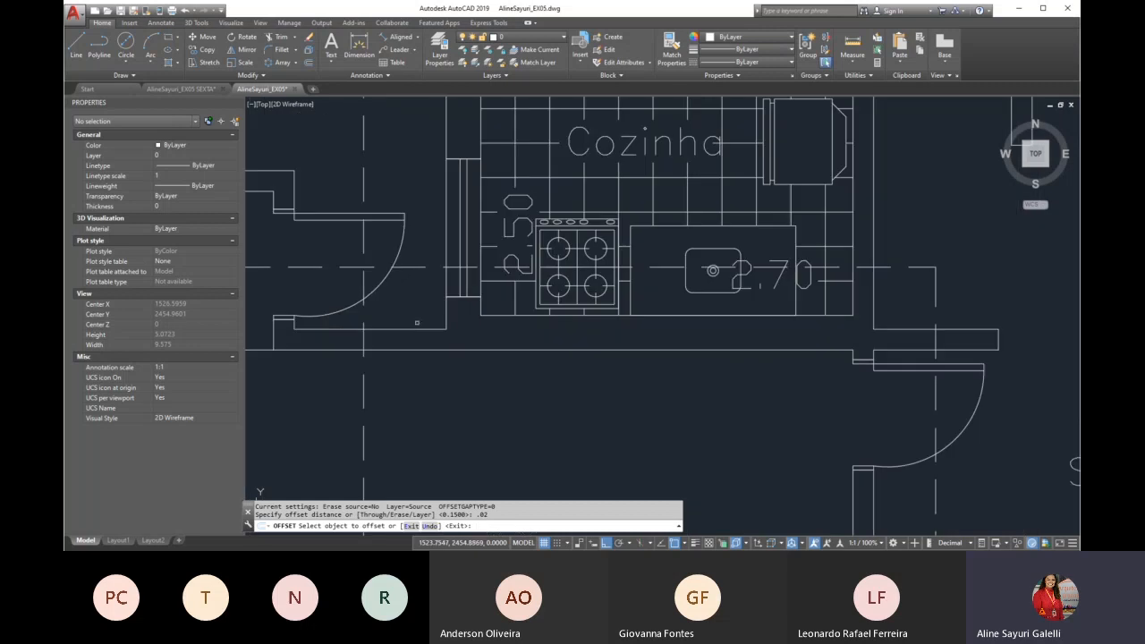
pyautogui.click(417, 326)
pyautogui.click(541, 408)
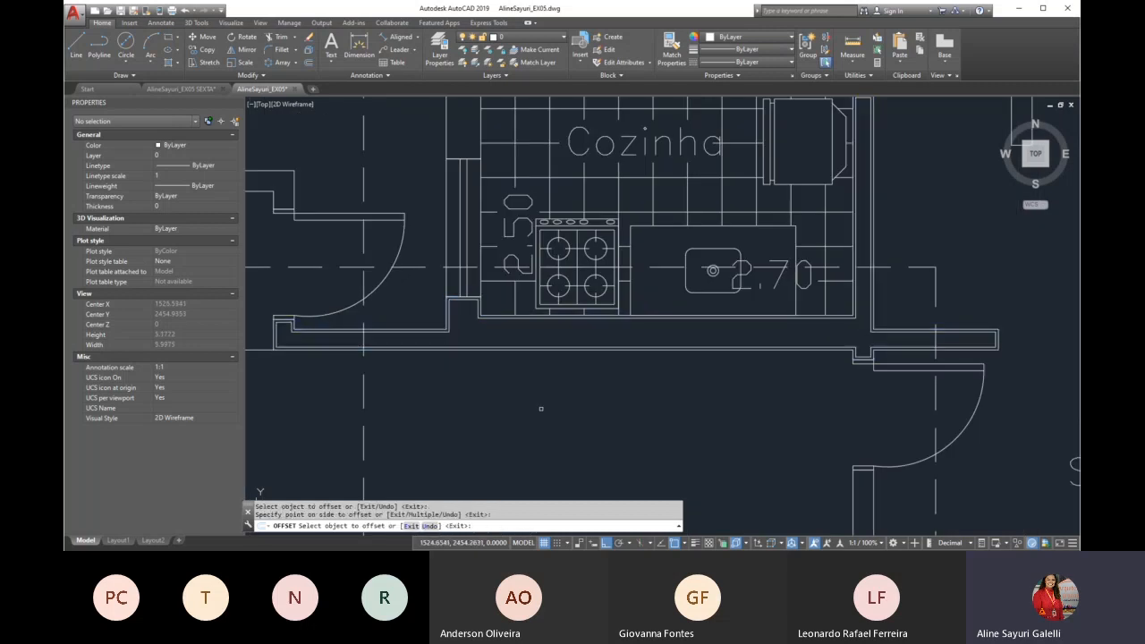
pyautogui.press('Return')
pyautogui.scroll(4, 496, 331)
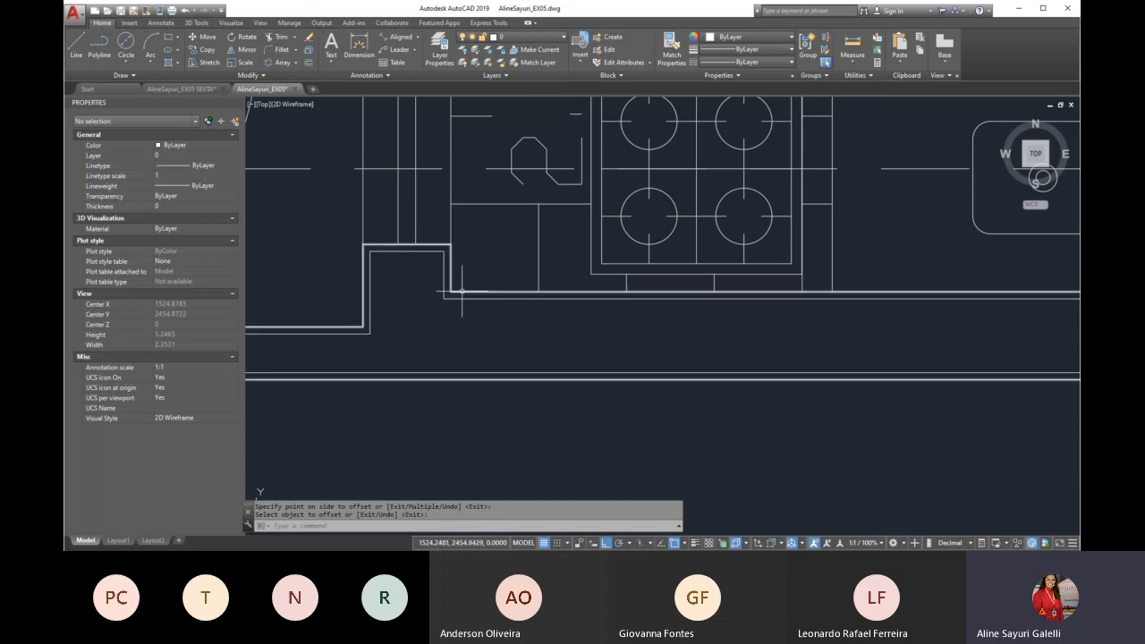
pyautogui.scroll(-8, 461, 291)
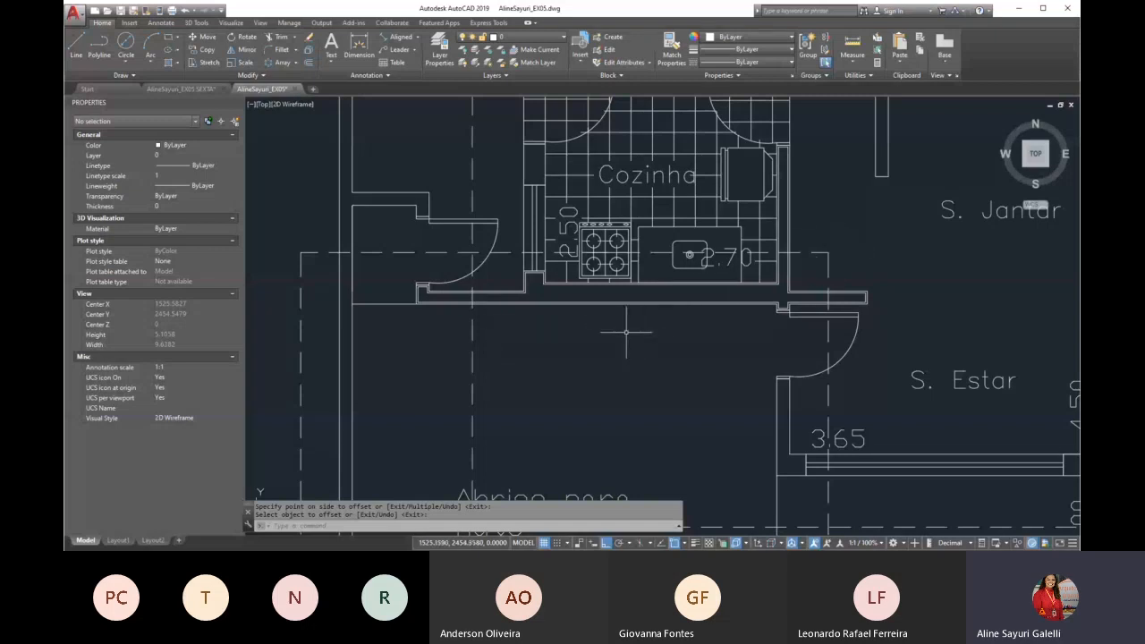
pyautogui.scroll(-10, 626, 332)
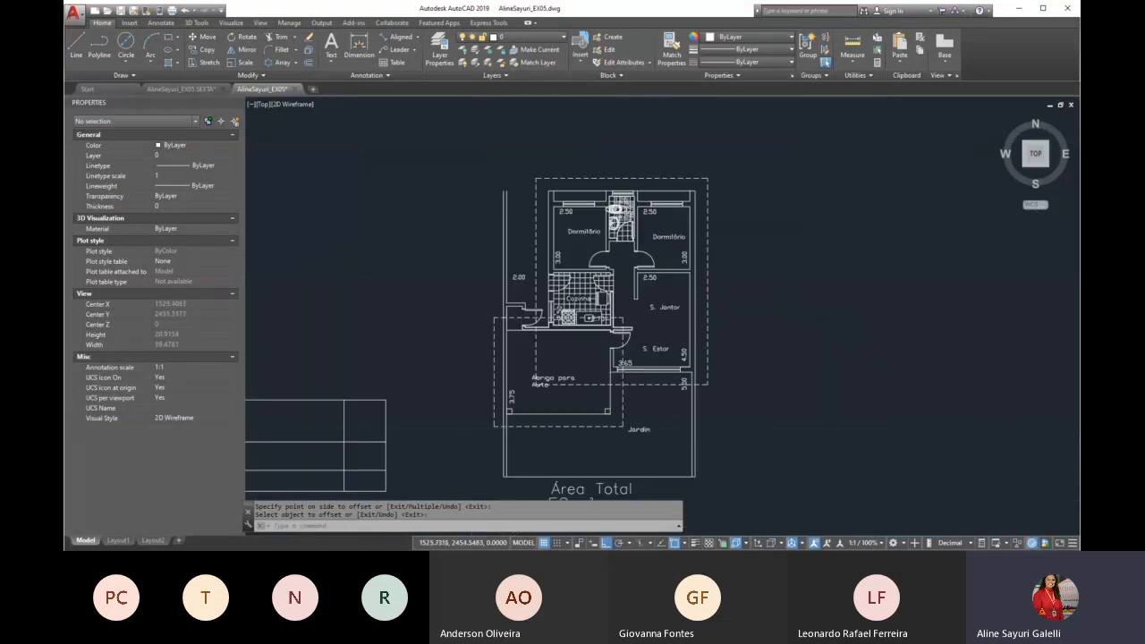
# Switch to the PowerPoint presentation and review the Exercicio 01 array slides through to the Exercicio 02 slide
pyautogui.scroll(2, 558, 328)
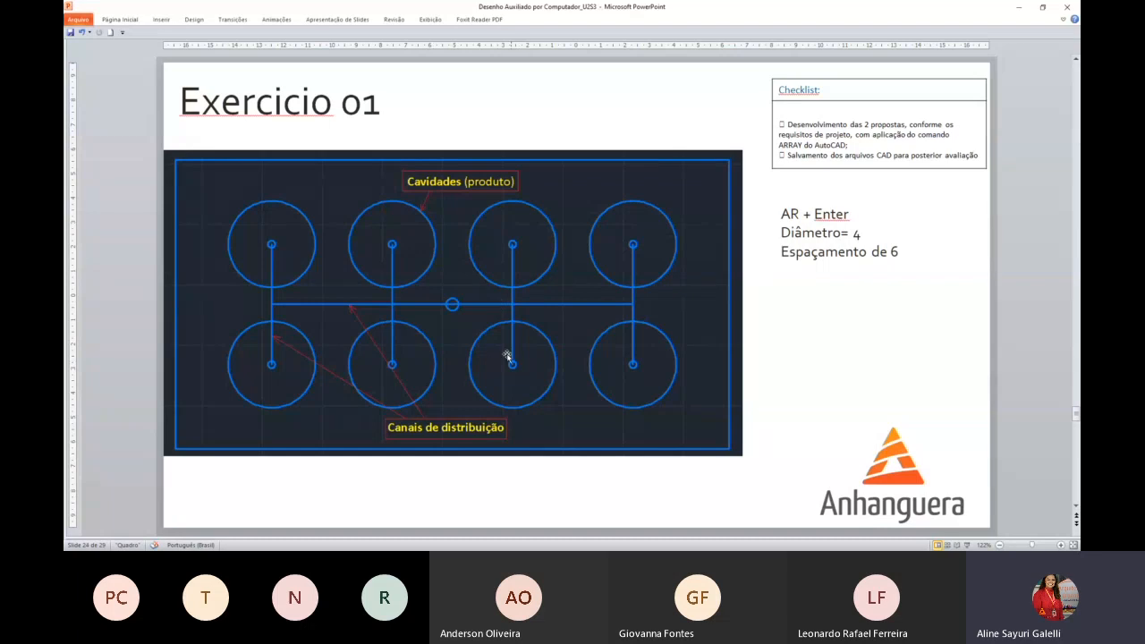
pyautogui.scroll(-1, 504, 353)
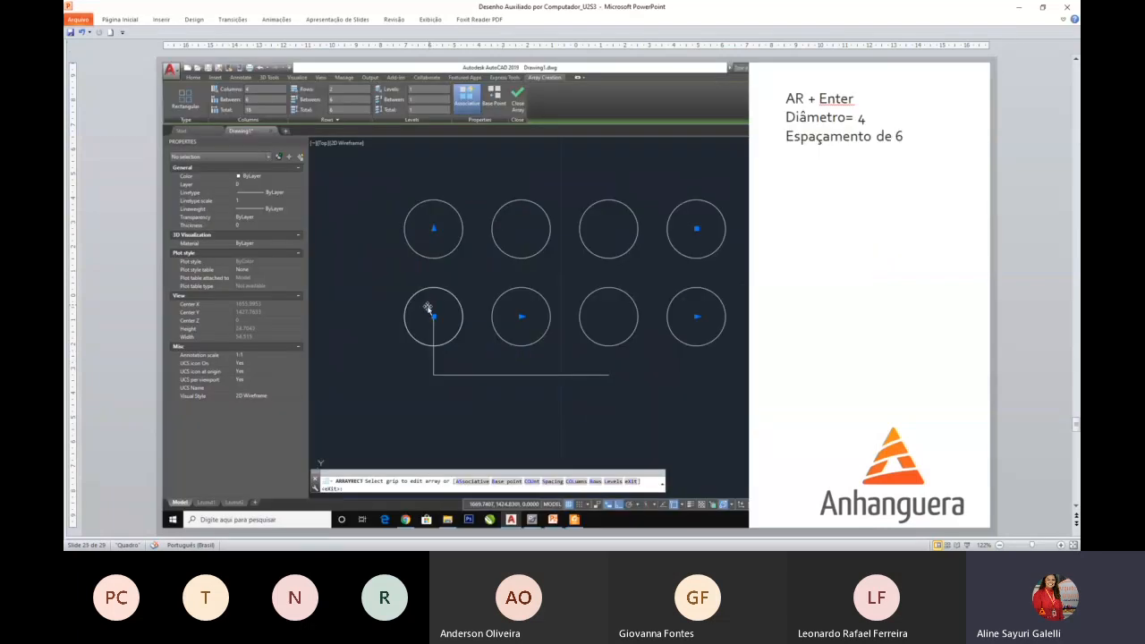
pyautogui.scroll(-1, 503, 361)
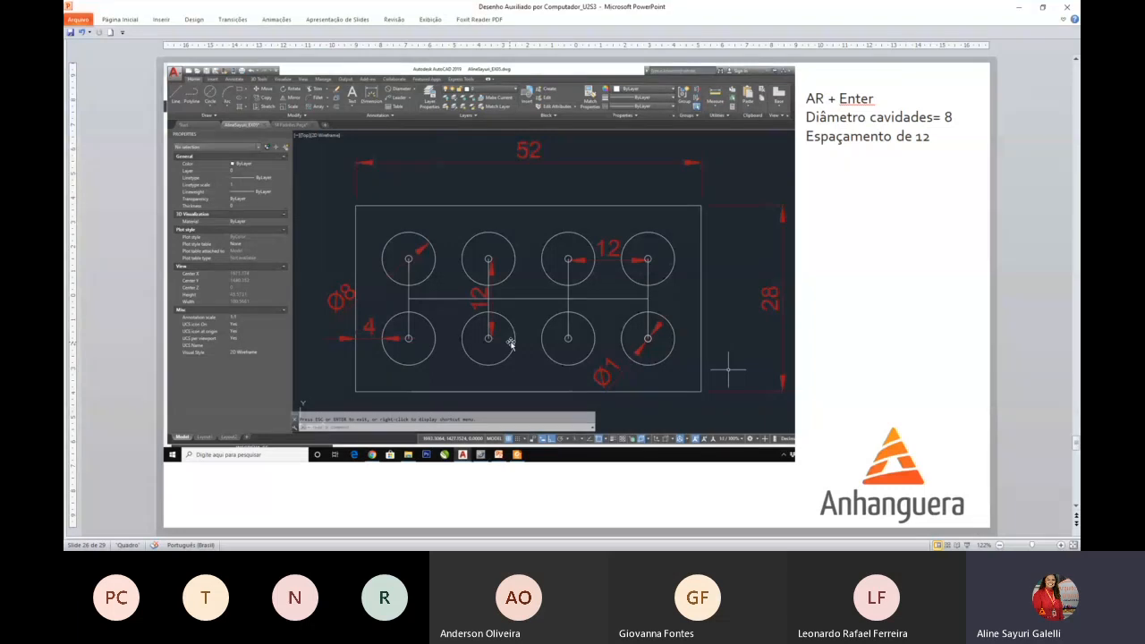
pyautogui.scroll(-1, 510, 344)
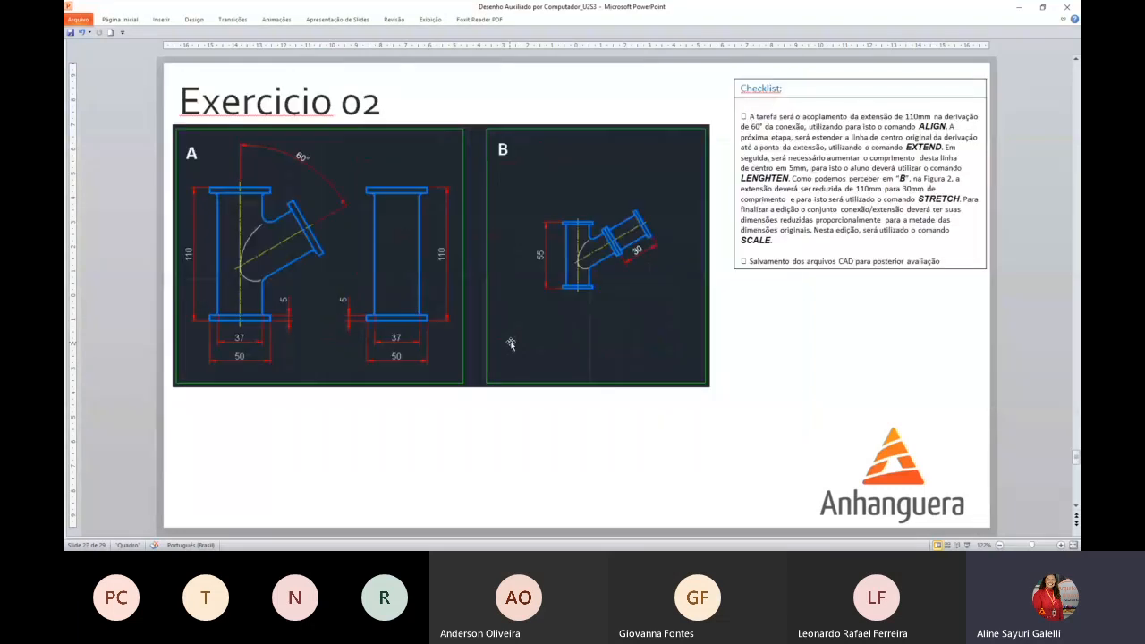
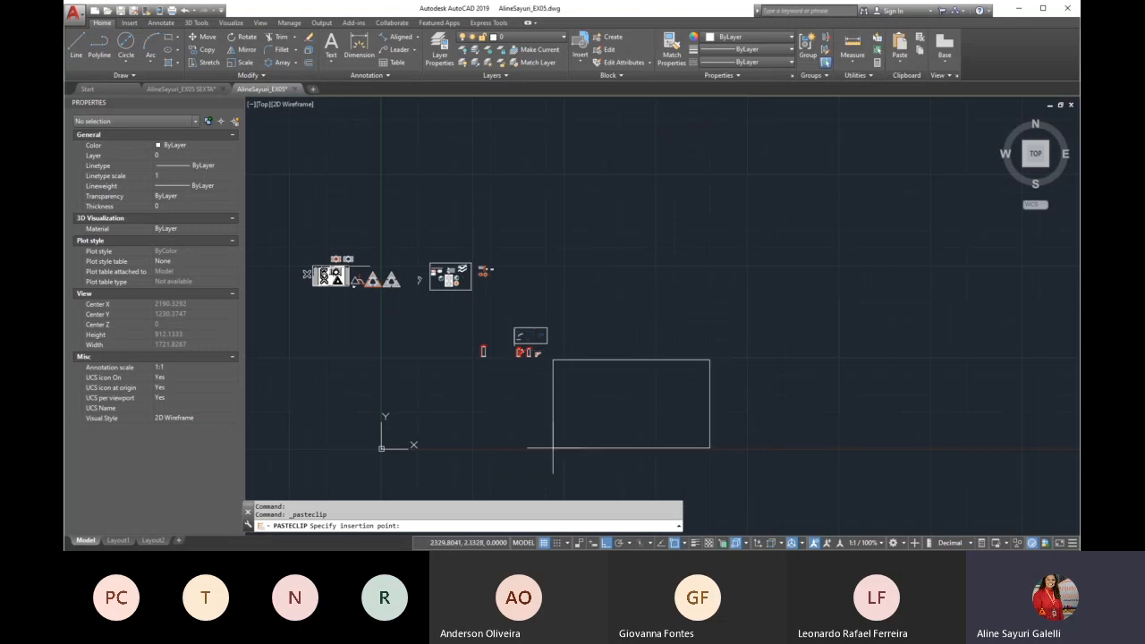
# Place the pasted Exercicio 01 slide image in the empty area beside the existing drawings
pyautogui.click(590, 405)
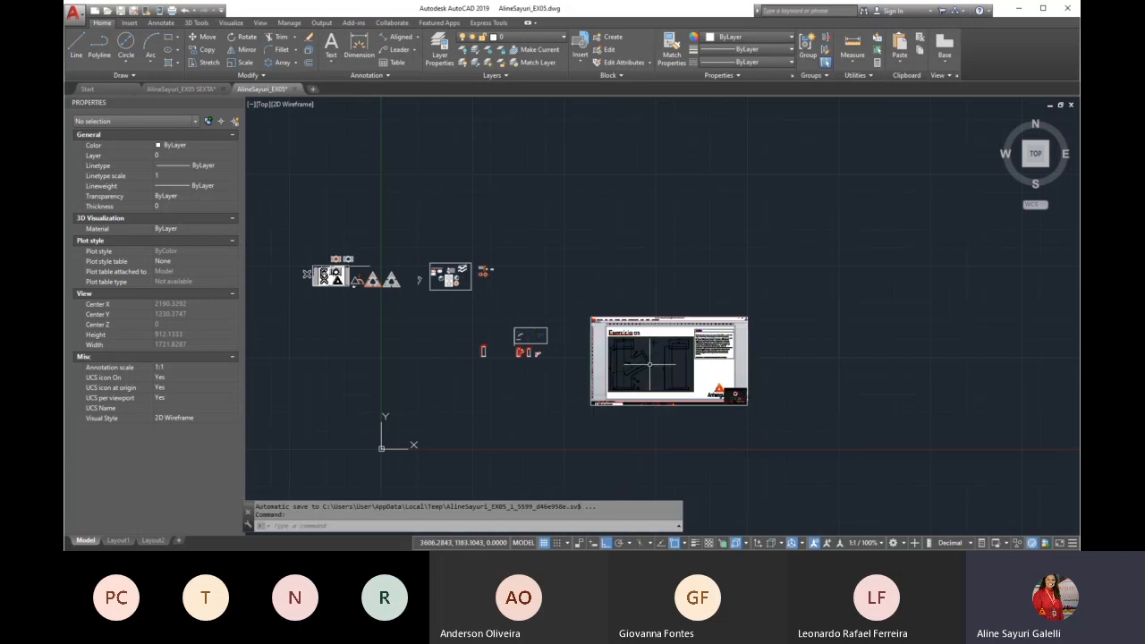
pyautogui.scroll(4, 627, 378)
pyautogui.scroll(5, 592, 350)
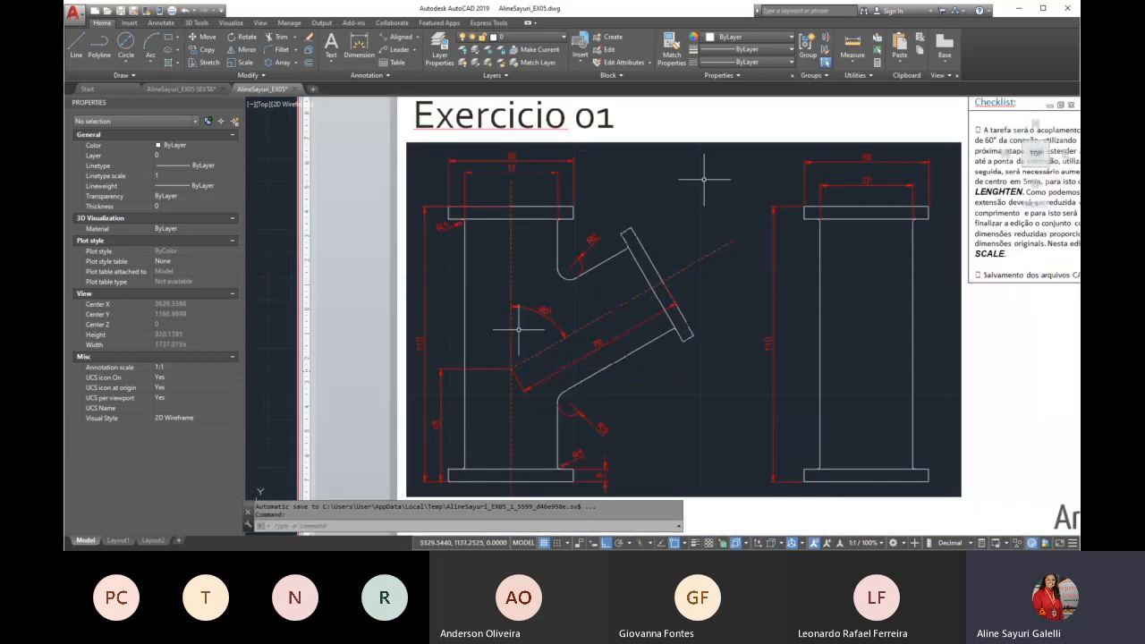
pyautogui.scroll(-7, 534, 319)
# Scale the slide image by a factor of 0.1 from its bottom edge, with Ortho mode on
pyautogui.write('sc')
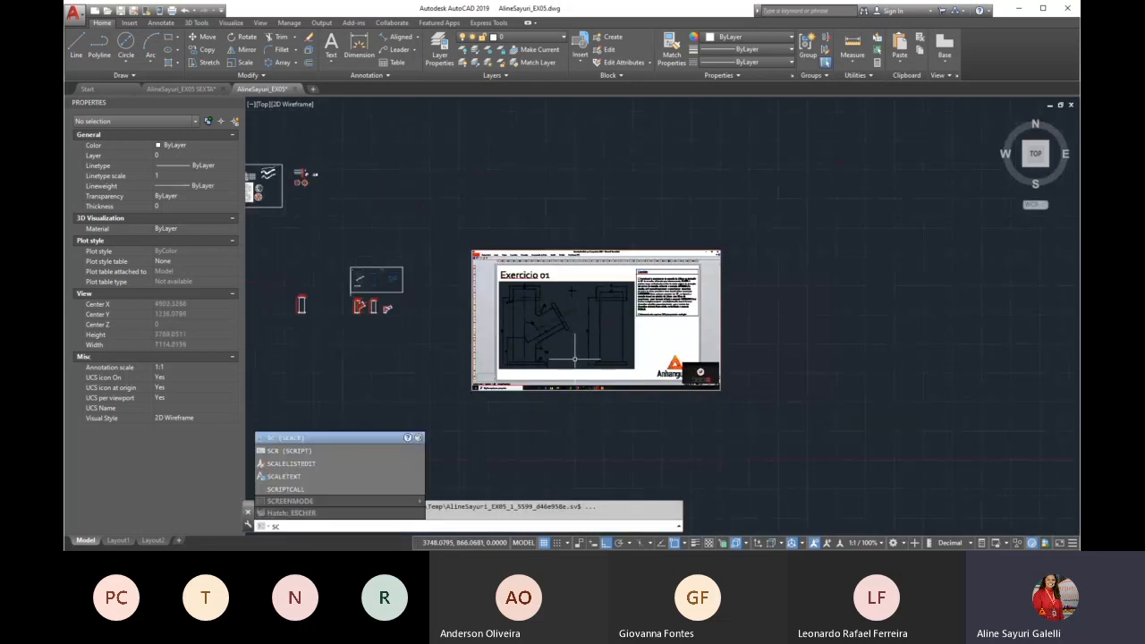
pyautogui.press('Return')
pyautogui.click(621, 219)
pyautogui.click(569, 290)
pyautogui.press('Return')
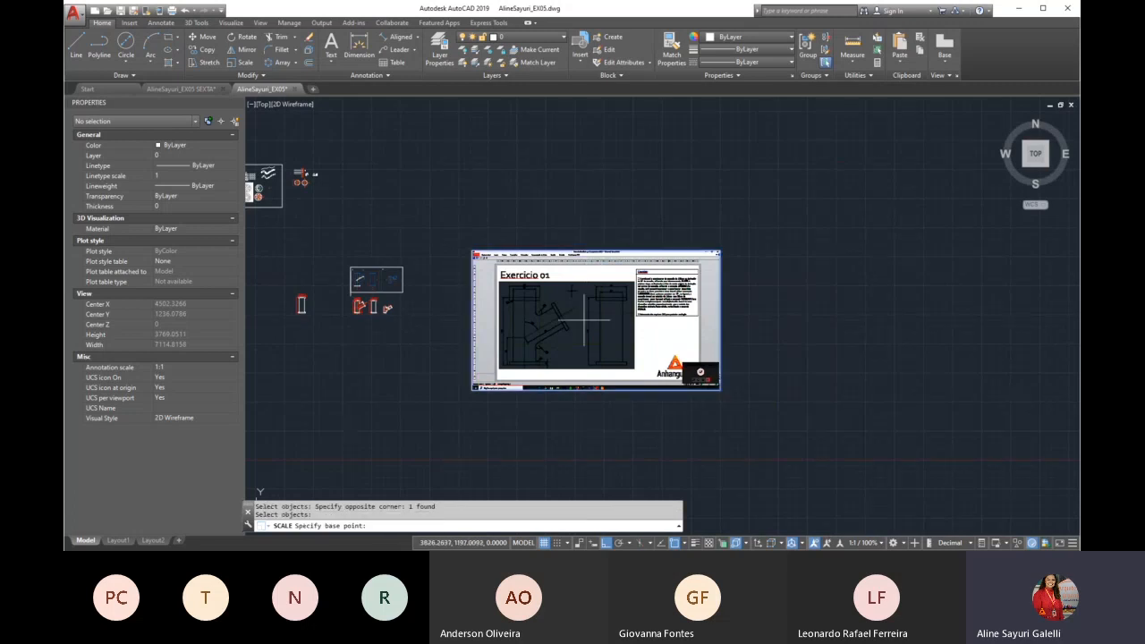
pyautogui.click(584, 390)
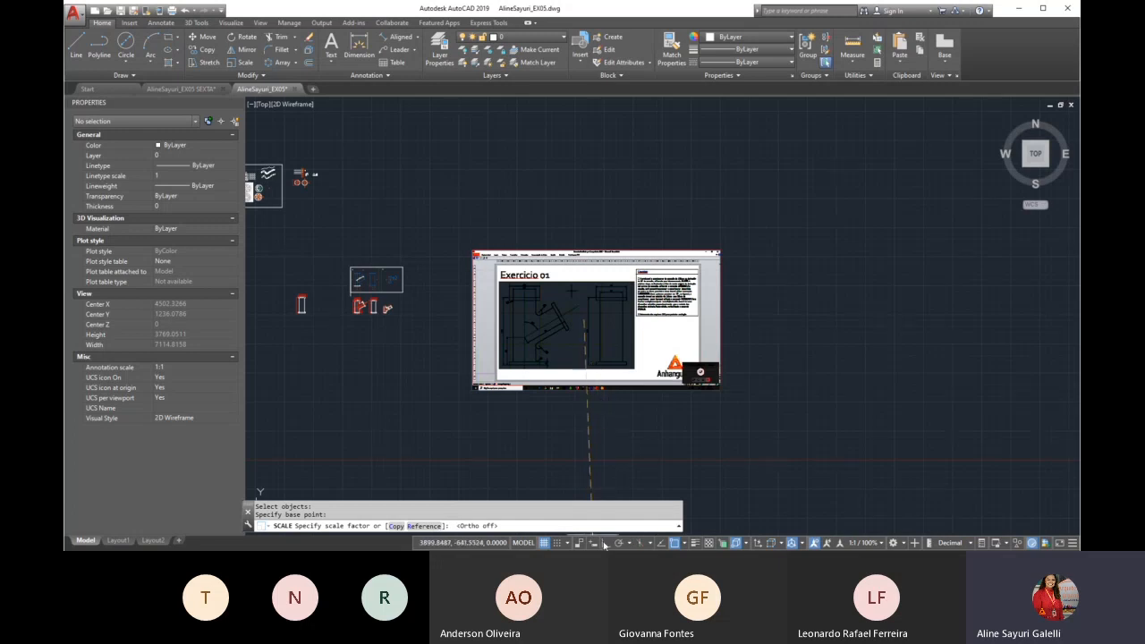
pyautogui.click(605, 543)
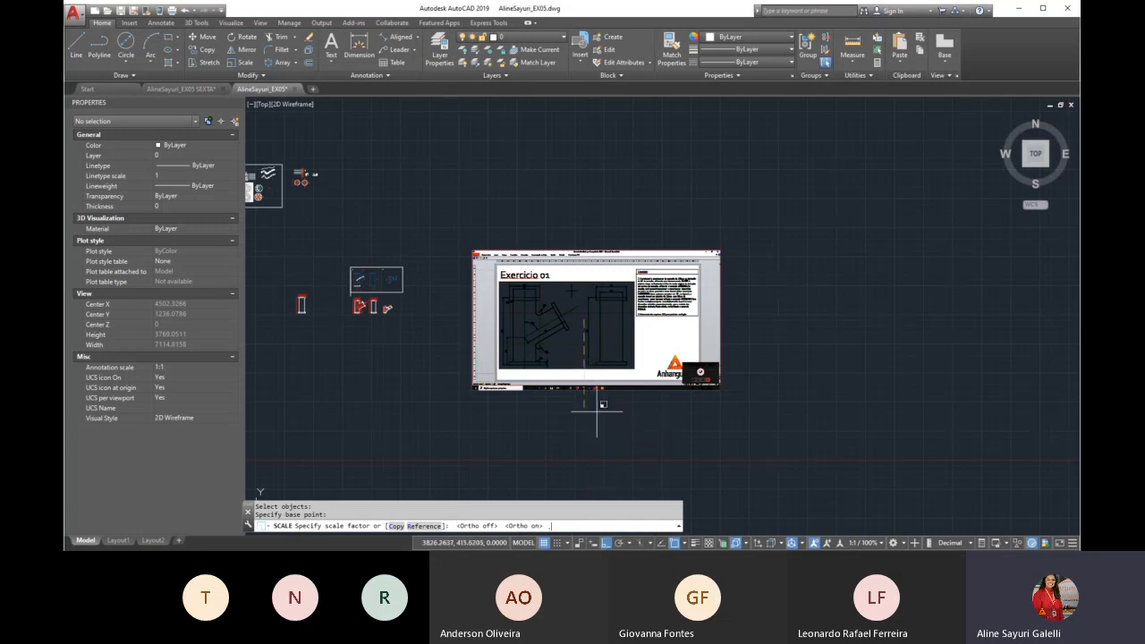
pyautogui.write('.1')
pyautogui.press('Return')
# Move the reduced slide image horizontally, close to the small pipe-fitting drawings
pyautogui.write('m')
pyautogui.press('Return')
pyautogui.click(585, 320)
pyautogui.press('Return')
pyautogui.click(586, 324)
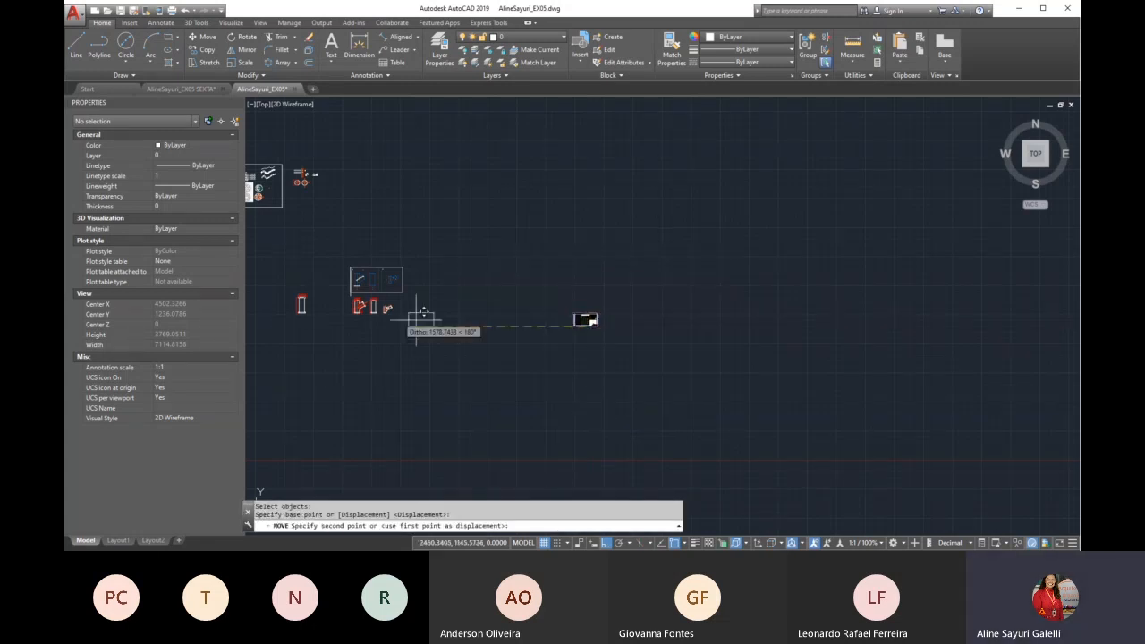
pyautogui.scroll(4, 423, 315)
pyautogui.scroll(-2, 530, 356)
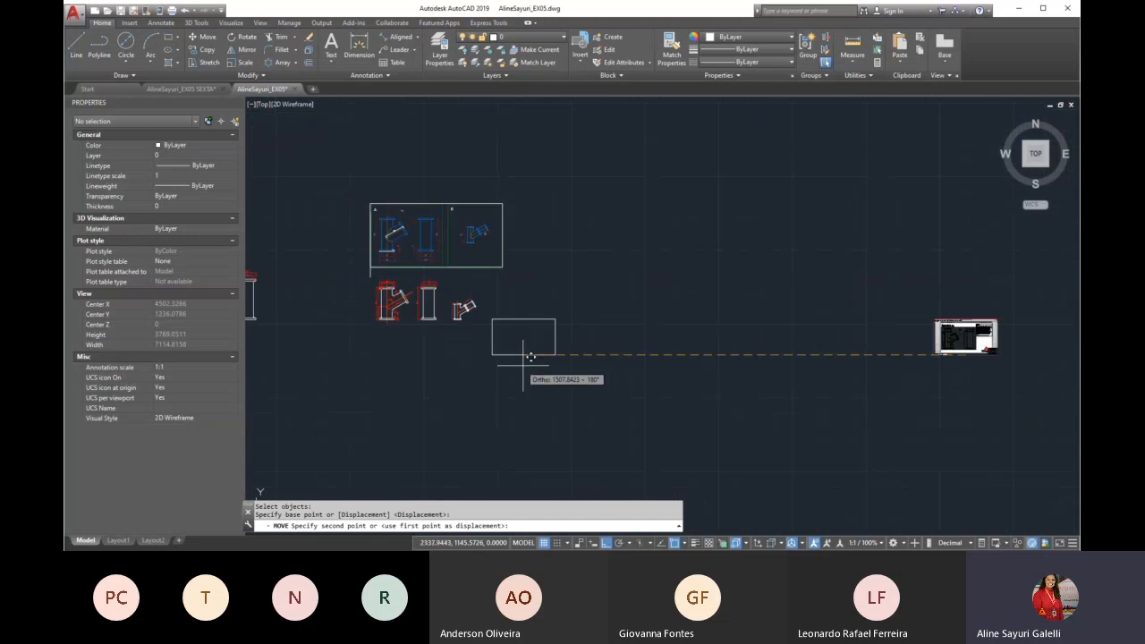
pyautogui.click(521, 356)
# Move the slide image a little further down, clear of the neighbouring pipe-fitting drawing
pyautogui.write('m')
pyautogui.press('Return')
pyautogui.moveTo(542, 281)
pyautogui.mouseDown()
pyautogui.moveTo(507, 359)
pyautogui.moveTo(506, 346)
pyautogui.mouseUp()
pyautogui.click(506, 346)
pyautogui.press('Return')
pyautogui.scroll(5, 503, 334)
pyautogui.click(532, 356)
pyautogui.click(532, 393)
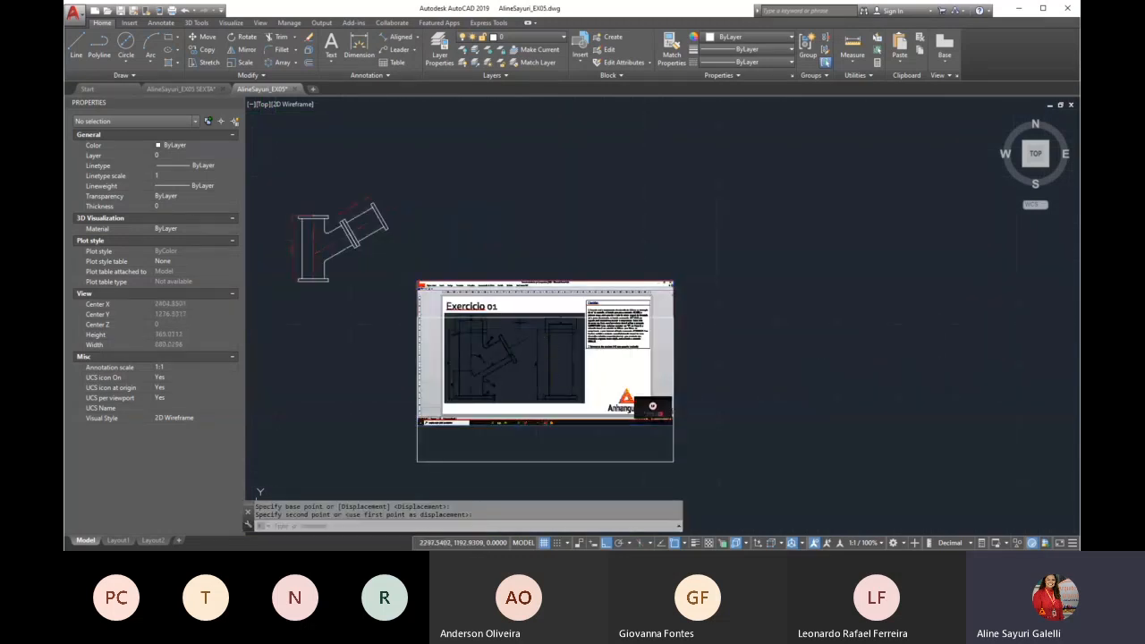
# Examine the Exercicio 01 image closely for the pipe fitting's flange, body, branch and fillet dimensions
pyautogui.scroll(-3, 524, 325)
pyautogui.scroll(5, 424, 312)
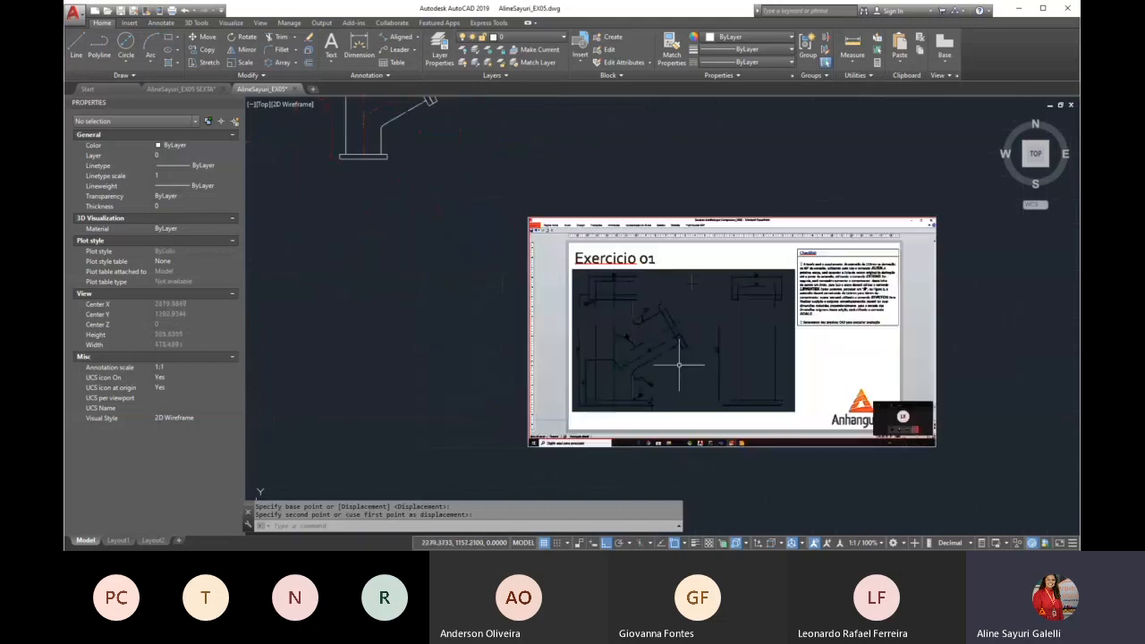
pyautogui.scroll(4, 679, 364)
pyautogui.scroll(-2, 510, 263)
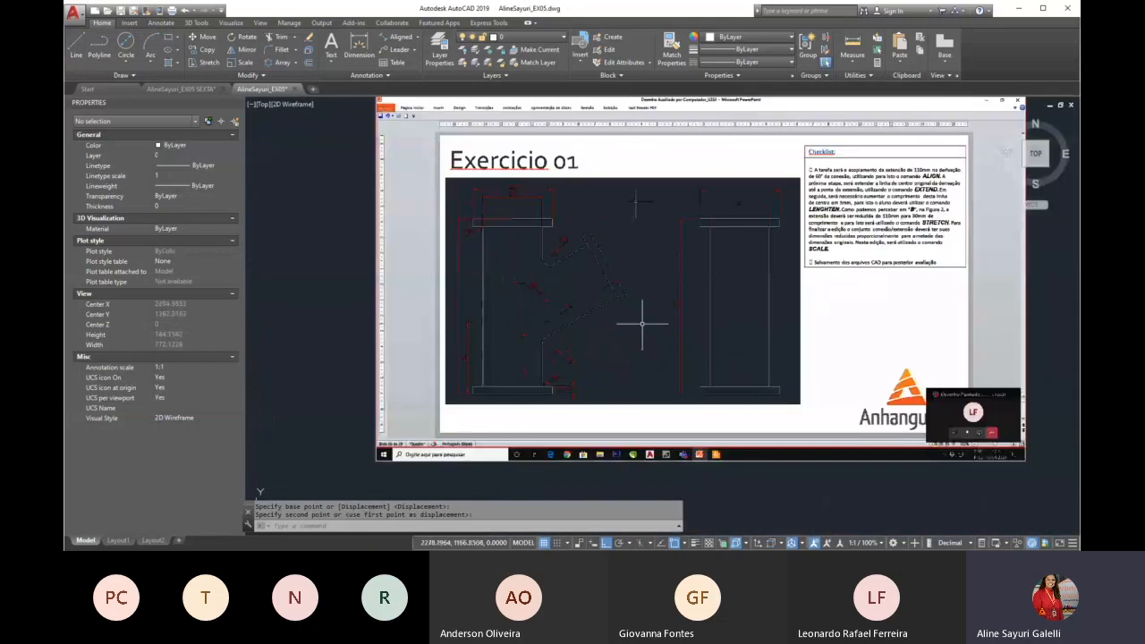
pyautogui.scroll(2, 563, 277)
pyautogui.scroll(-4, 506, 227)
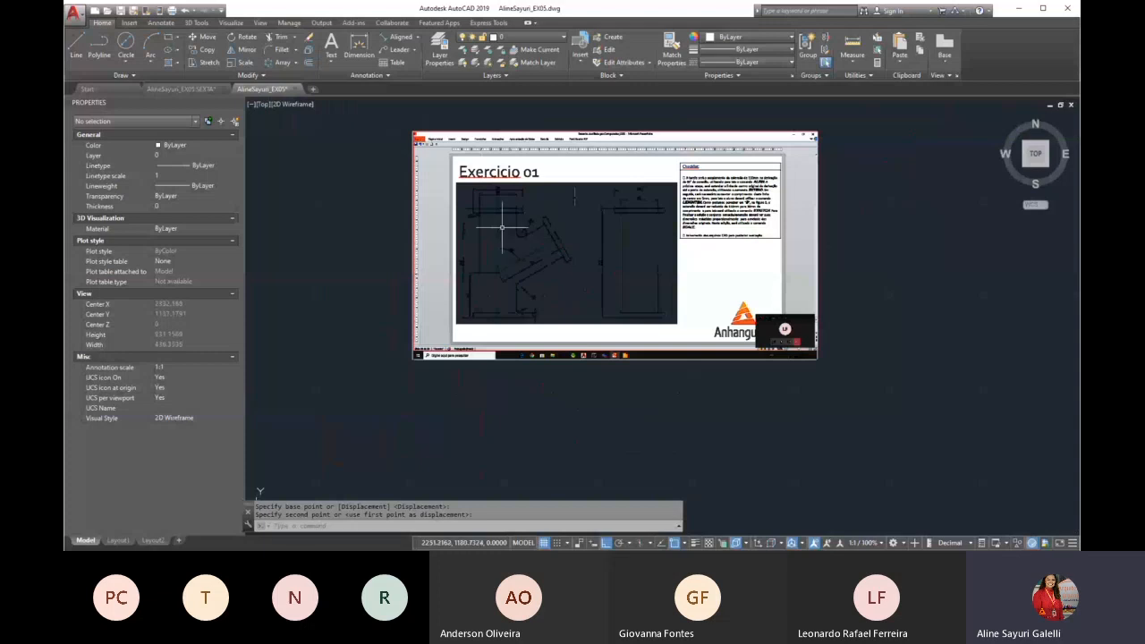
pyautogui.scroll(2, 516, 224)
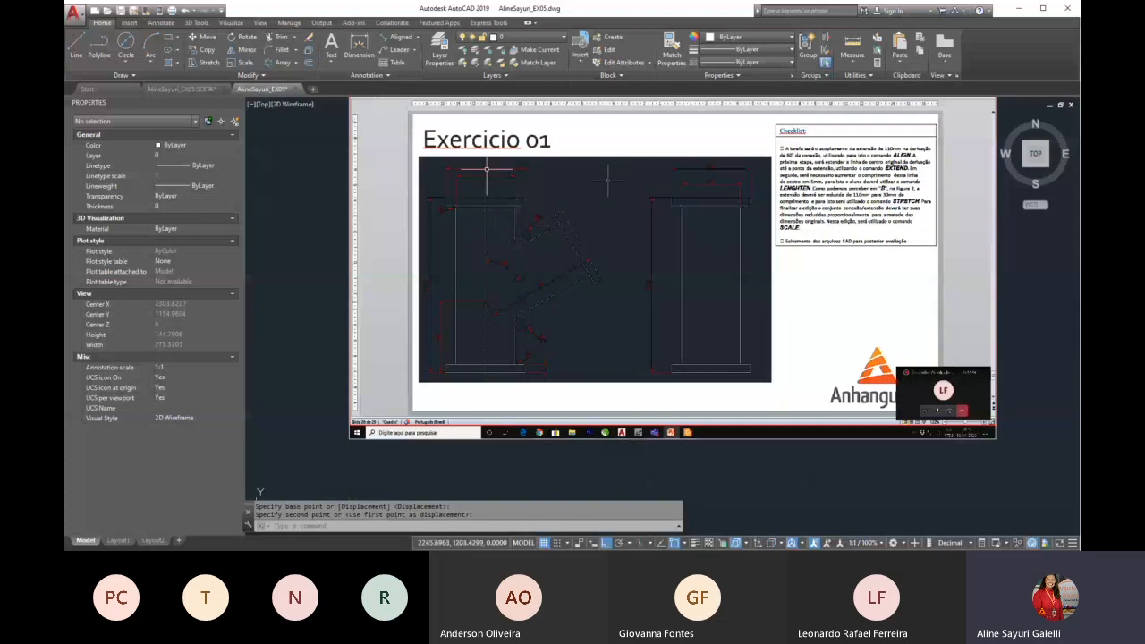
pyautogui.scroll(4, 487, 177)
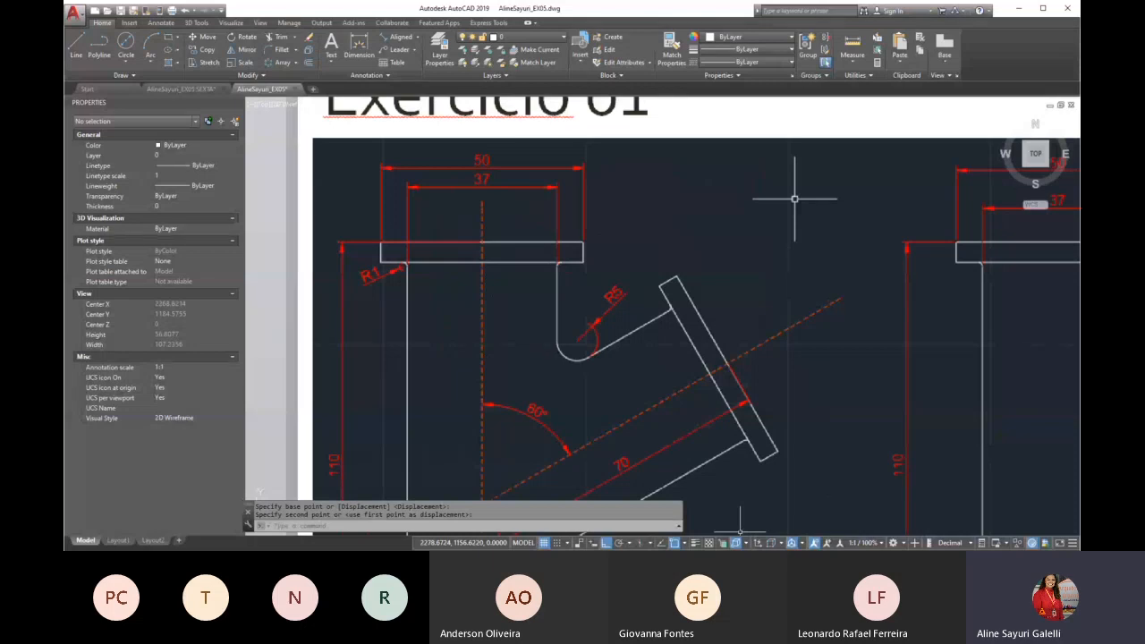
pyautogui.scroll(-2, 469, 209)
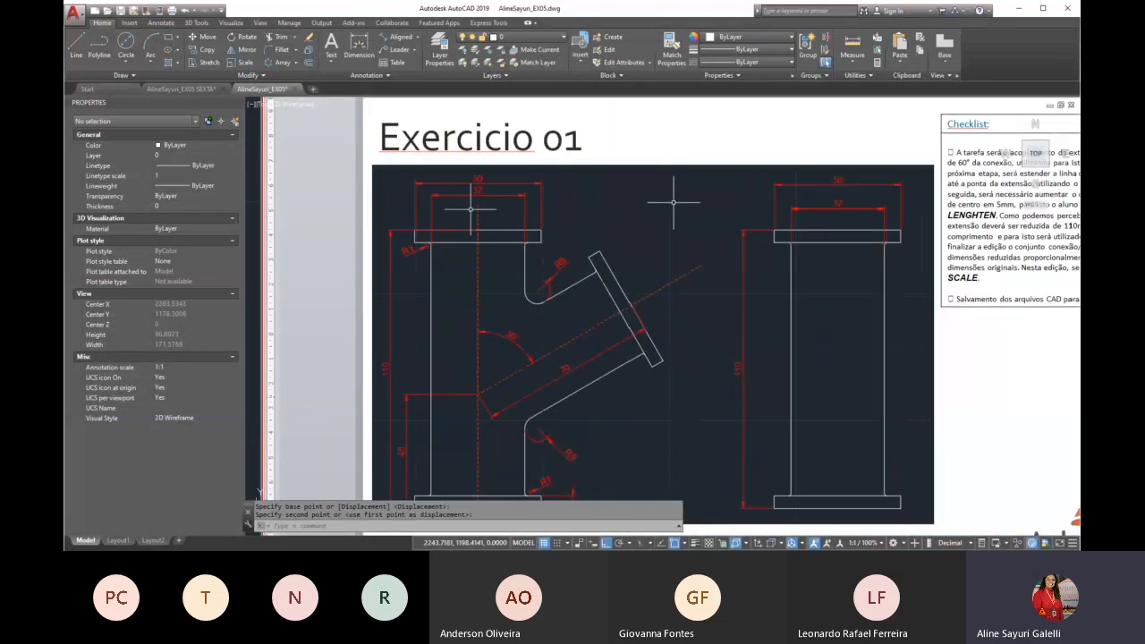
pyautogui.write('p')
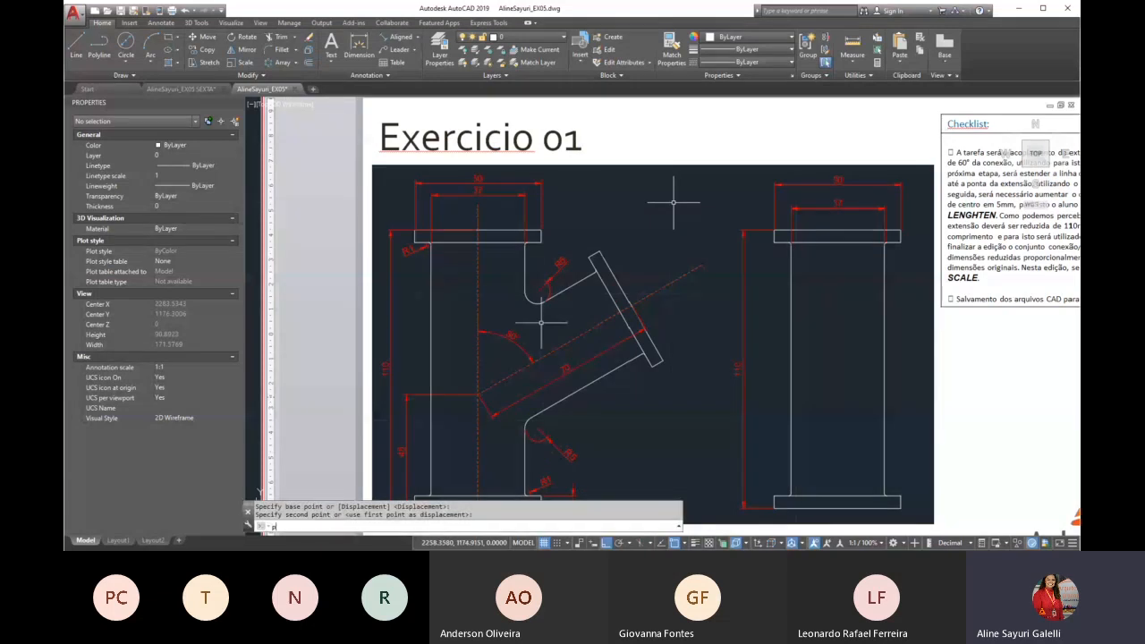
pyautogui.press('Return')
pyautogui.moveTo(569, 378); pyautogui.dragTo(553, 310)
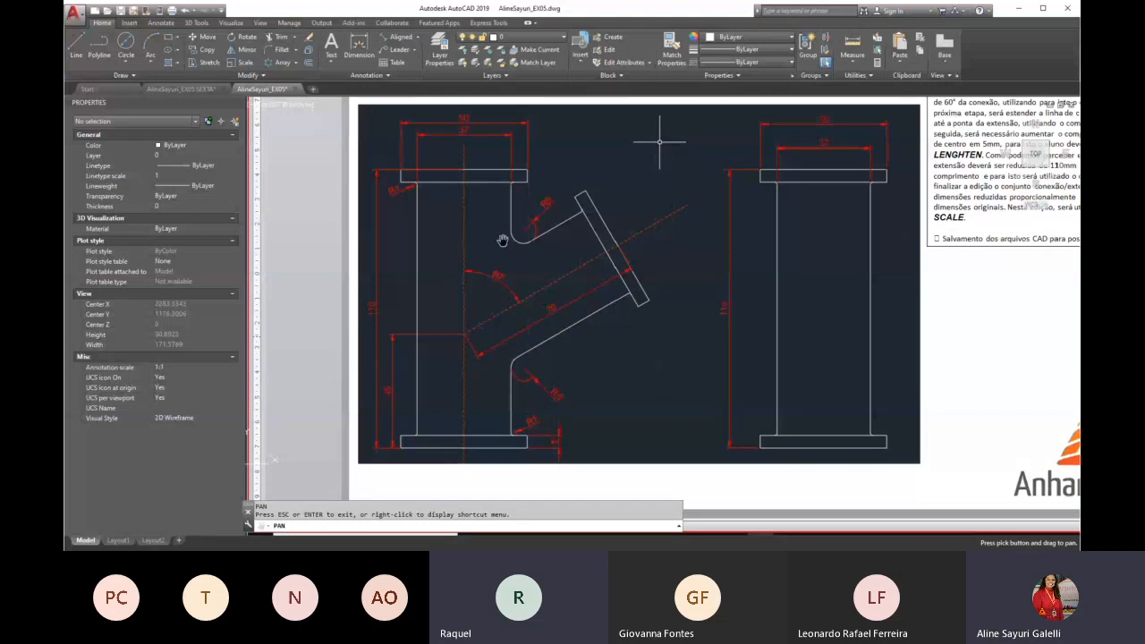
pyautogui.moveTo(559, 250); pyautogui.dragTo(565, 273)
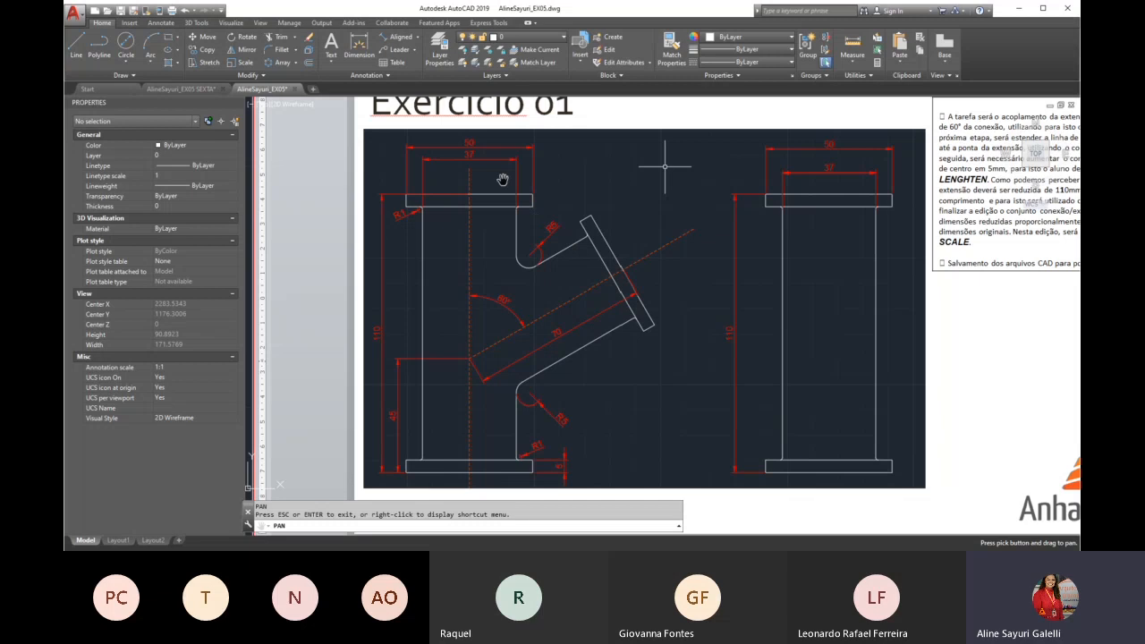
# Draw a 50 by 5 rectangle for the fitting's top flange in the empty space below the slide image
pyautogui.scroll(-4, 504, 180)
pyautogui.moveTo(522, 316); pyautogui.dragTo(509, 245, button='middle')
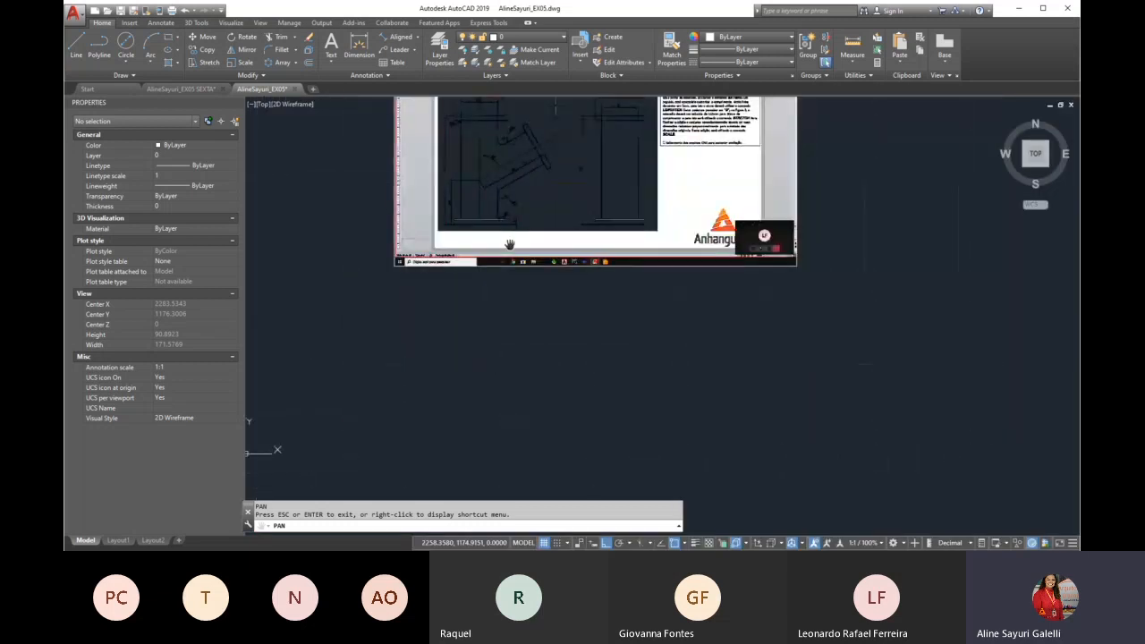
pyautogui.scroll(4, 487, 306)
pyautogui.press('Escape')
pyautogui.write('rec')
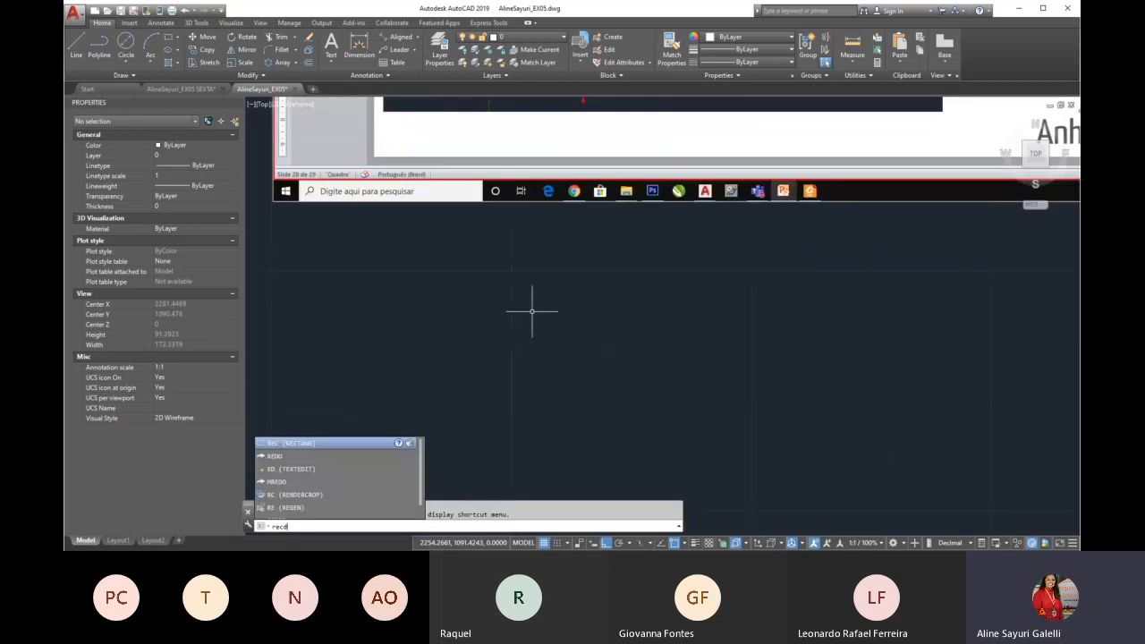
pyautogui.press('BackSpace')
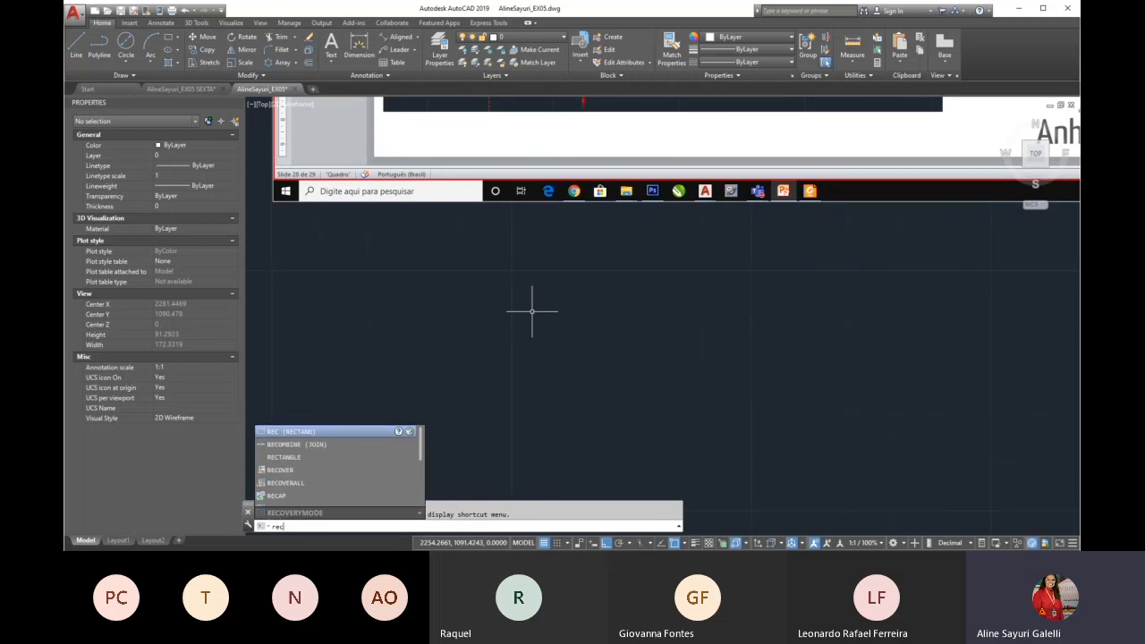
pyautogui.press('Return')
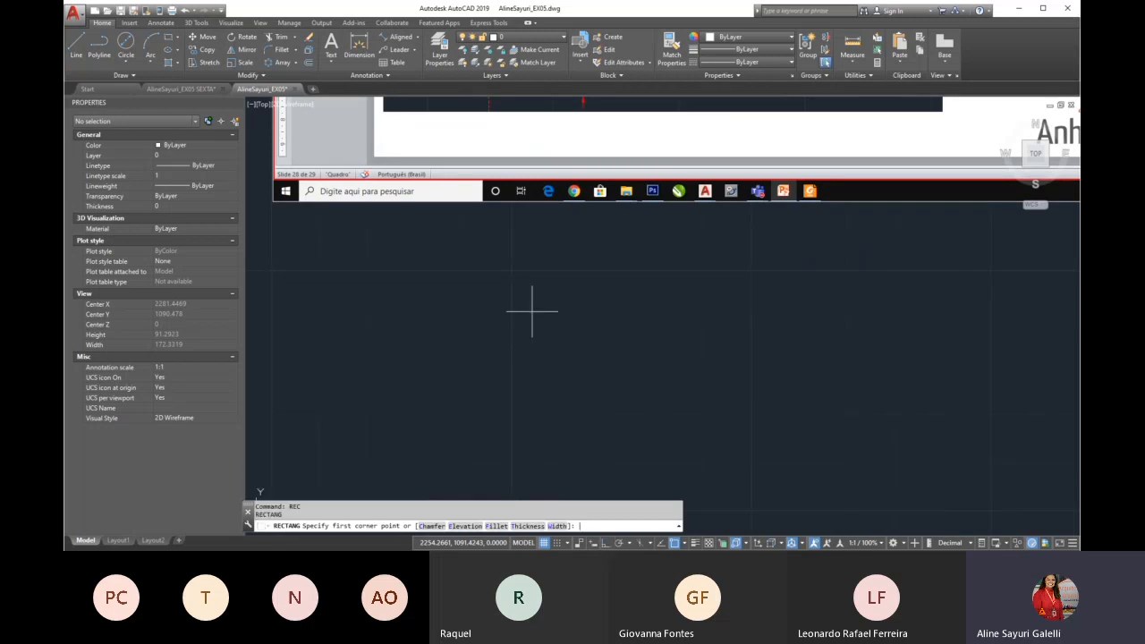
pyautogui.click(430, 350)
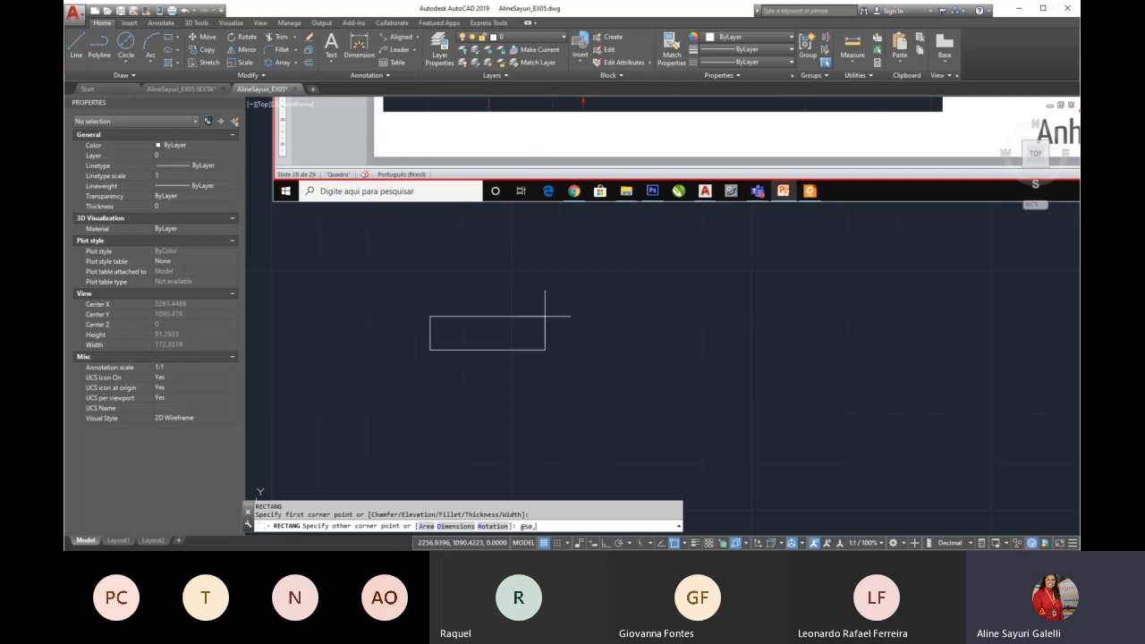
pyautogui.press('Return')
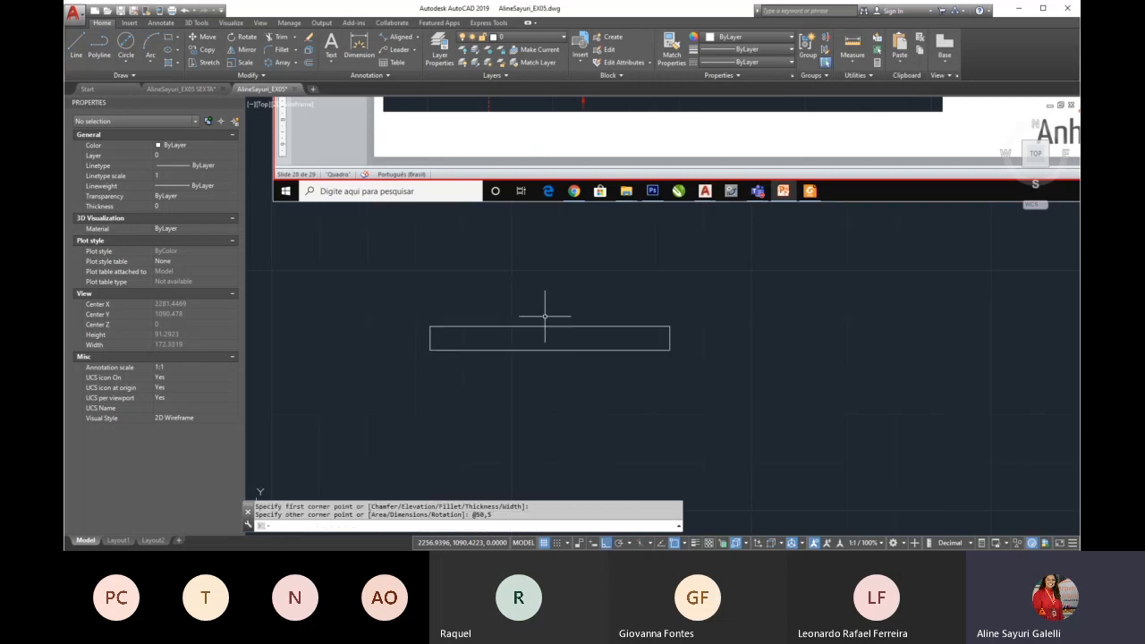
# Check the fitting's overall height in the slide image and draw a 110 vertical line downward from the flange's top midpoint
pyautogui.scroll(-8, 541, 322)
pyautogui.scroll(4, 523, 259)
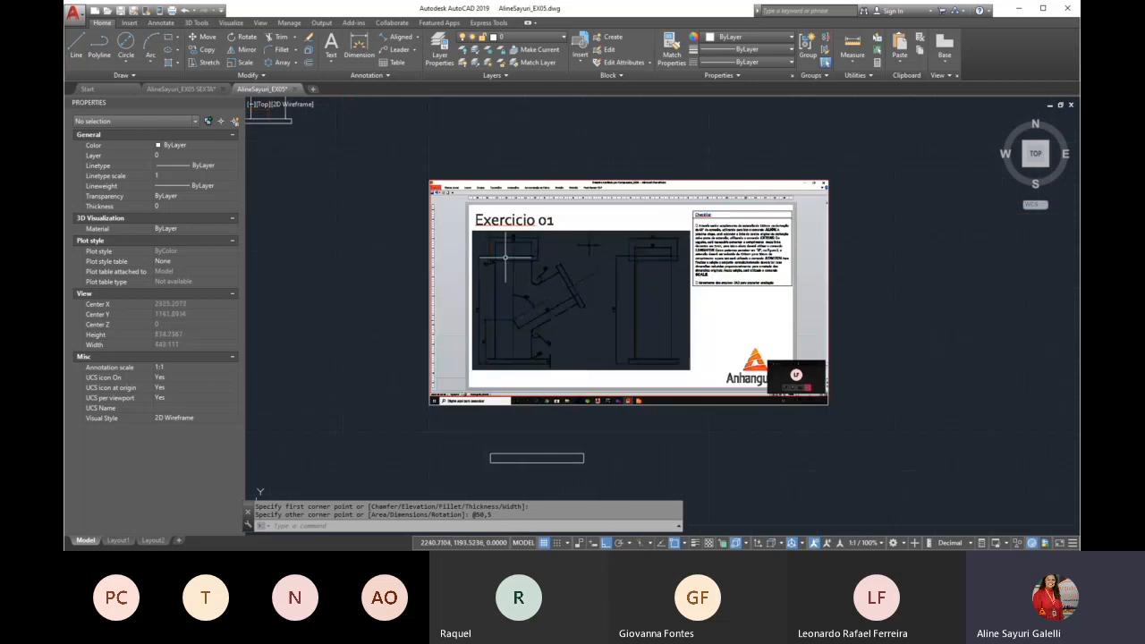
pyautogui.scroll(2, 503, 264)
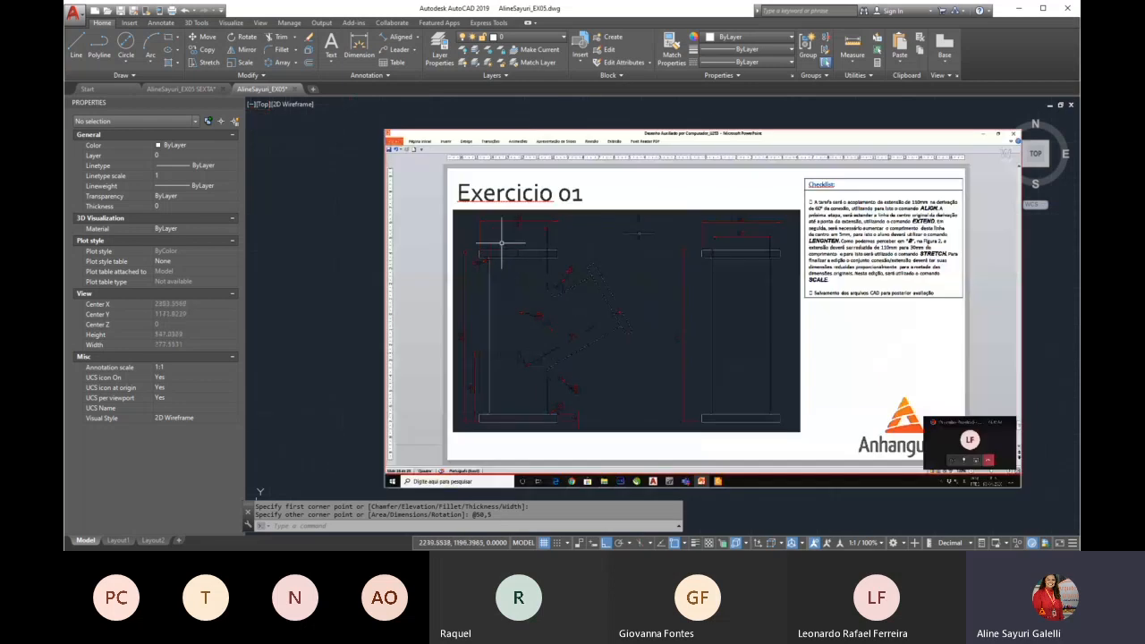
pyautogui.scroll(-2, 510, 246)
pyautogui.scroll(4, 484, 305)
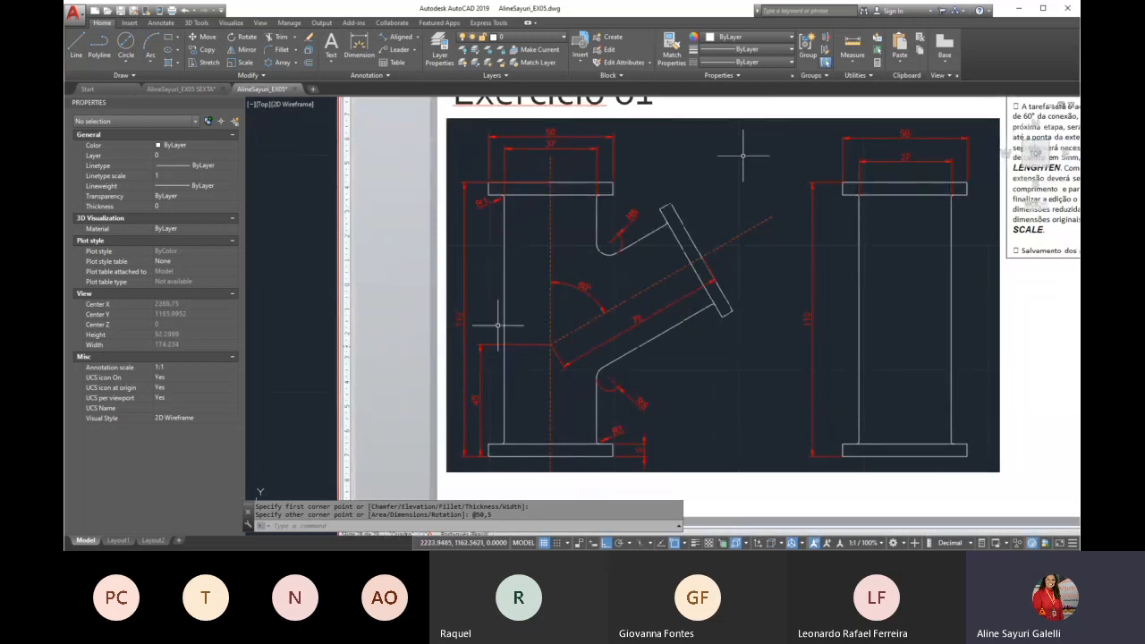
pyautogui.scroll(-5, 506, 219)
pyautogui.scroll(-2, 507, 221)
pyautogui.scroll(6, 510, 309)
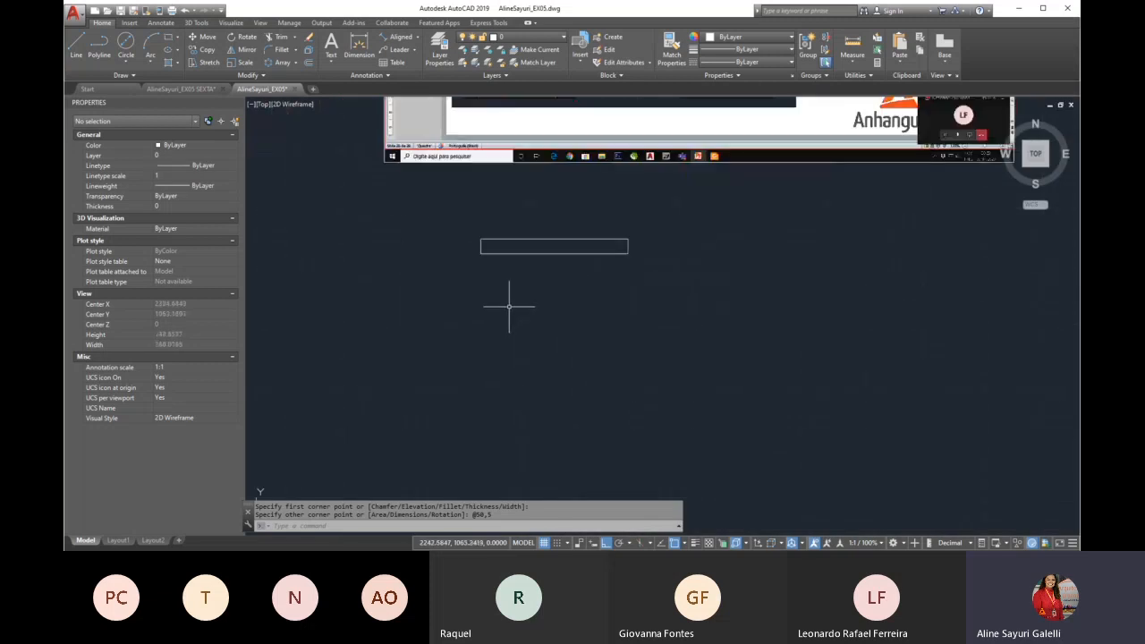
pyautogui.write('l')
pyautogui.press('Return')
pyautogui.click(554, 246)
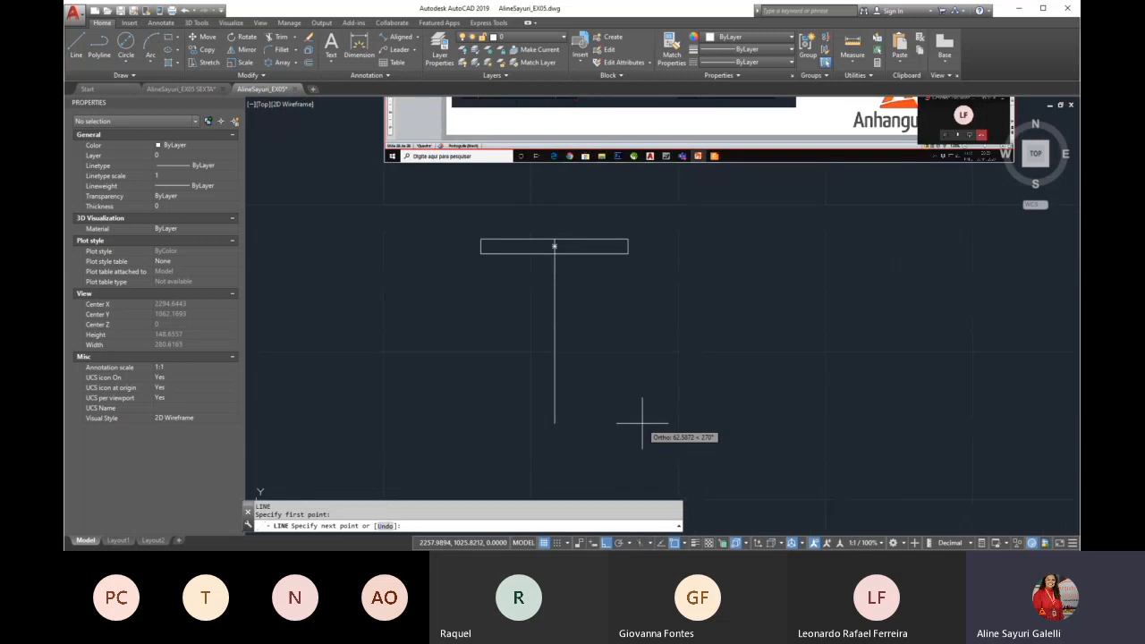
pyautogui.write('110')
pyautogui.press('Return')
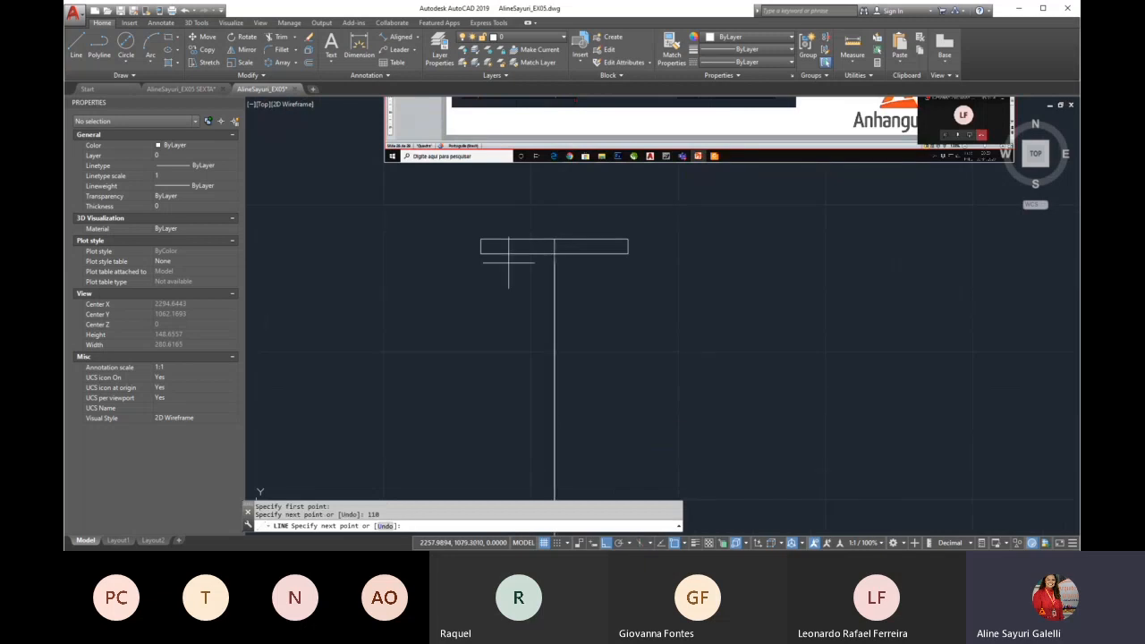
pyautogui.scroll(-3, 510, 263)
pyautogui.press('Escape')
pyautogui.scroll(4, 534, 285)
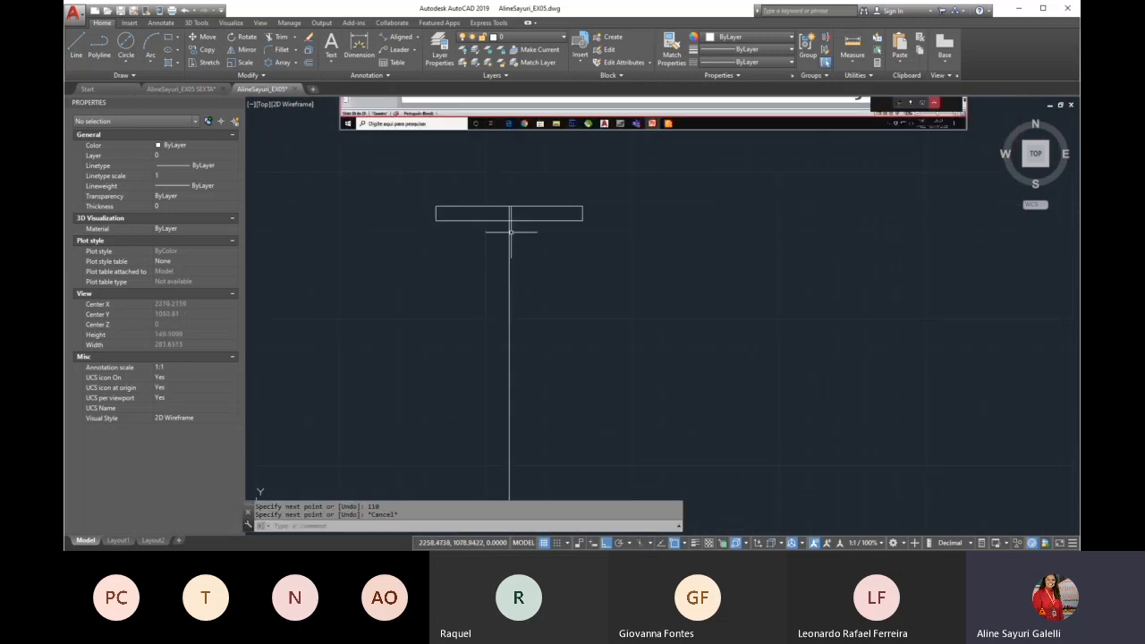
# Copy the top flange rectangle from its lower midpoint area to the bottom of the vertical line, forming the fitting's bottom flange
pyautogui.scroll(-2, 511, 200)
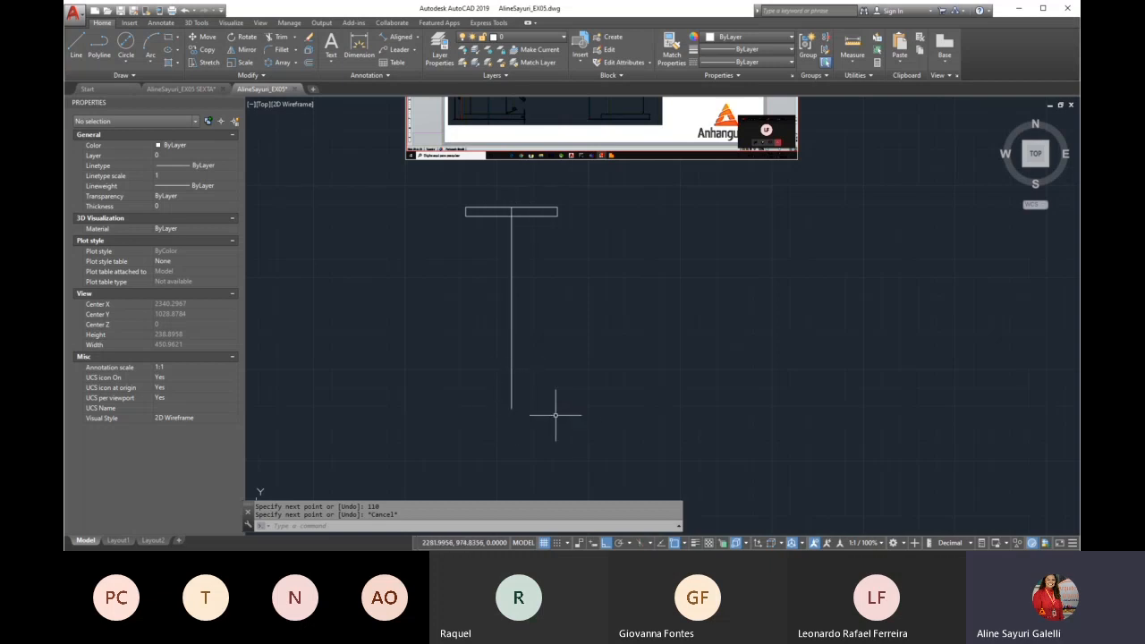
pyautogui.write('CO')
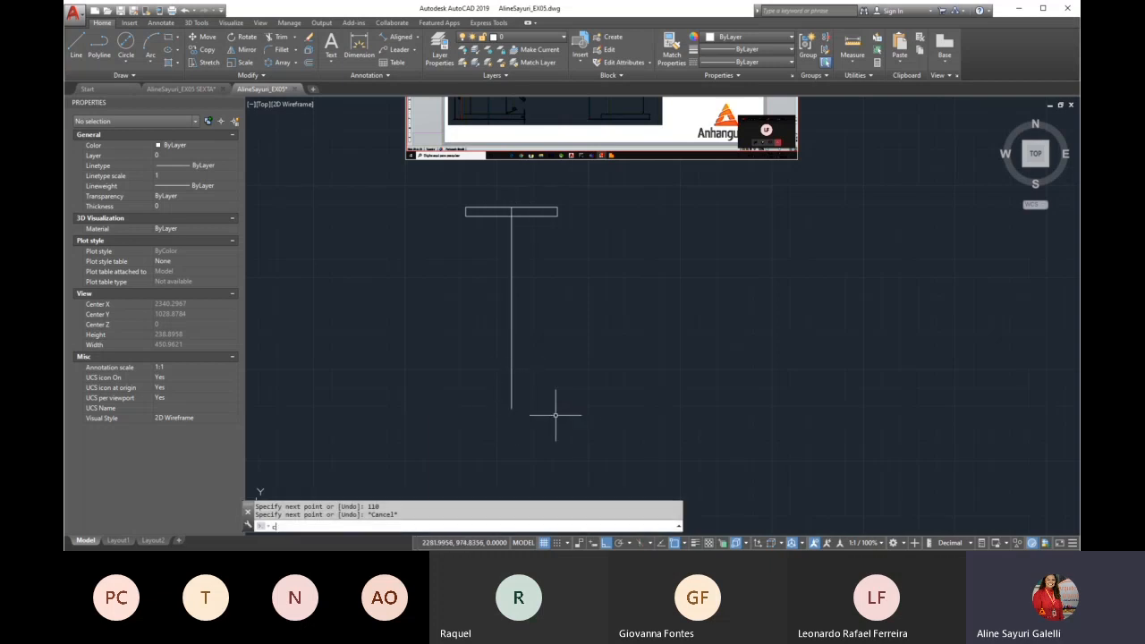
pyautogui.press('Return')
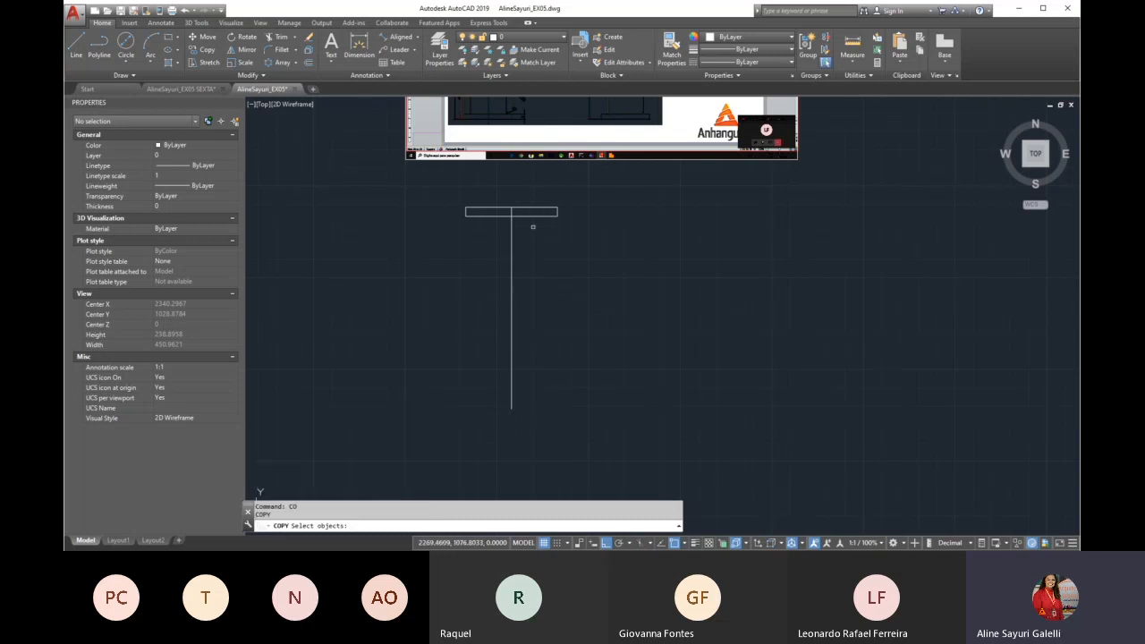
pyautogui.click(535, 215)
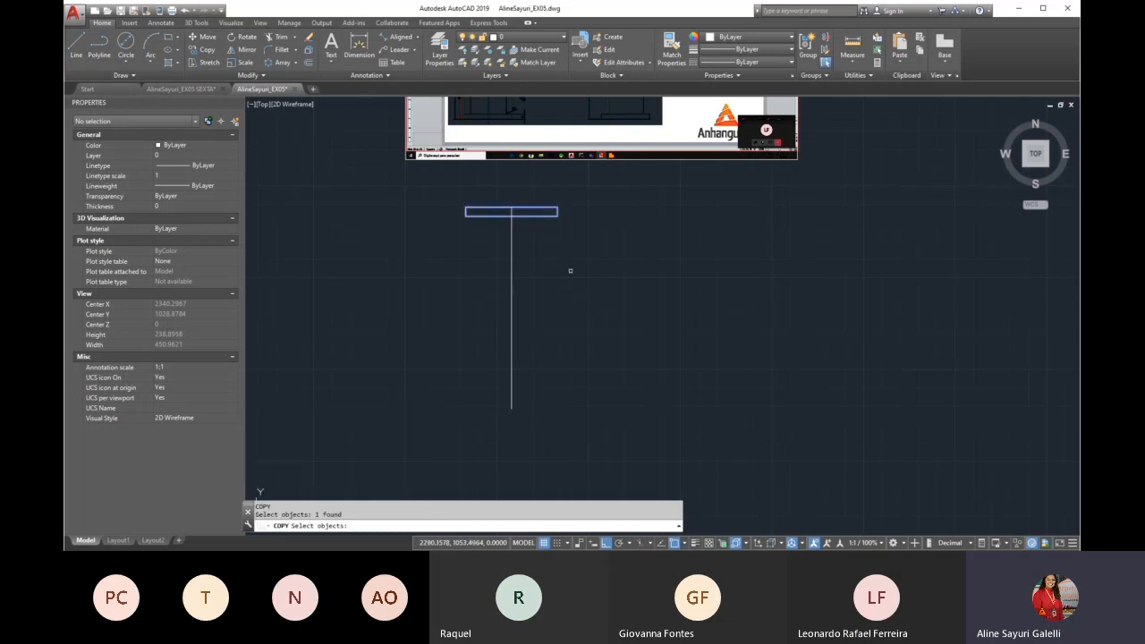
pyautogui.press('Return')
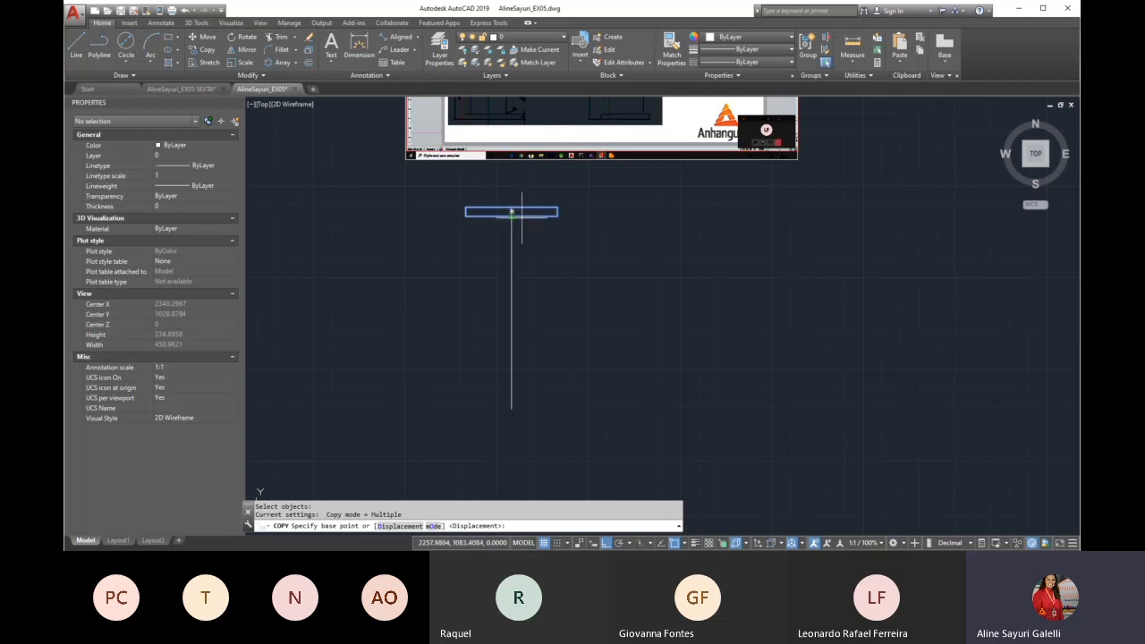
pyautogui.scroll(4, 511, 212)
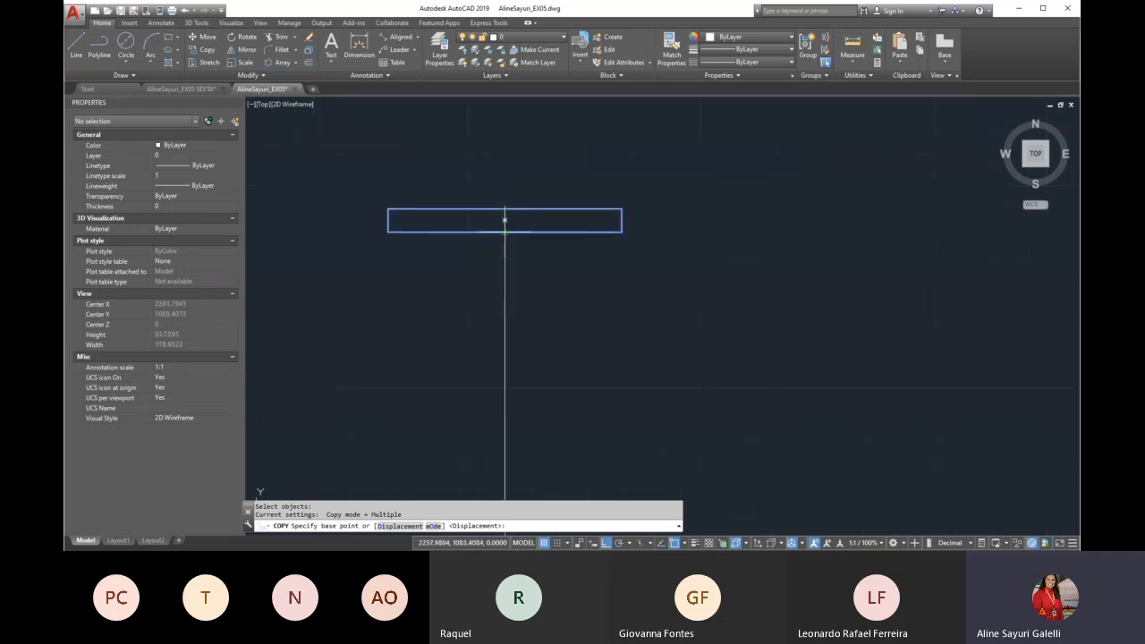
pyautogui.scroll(-3, 505, 228)
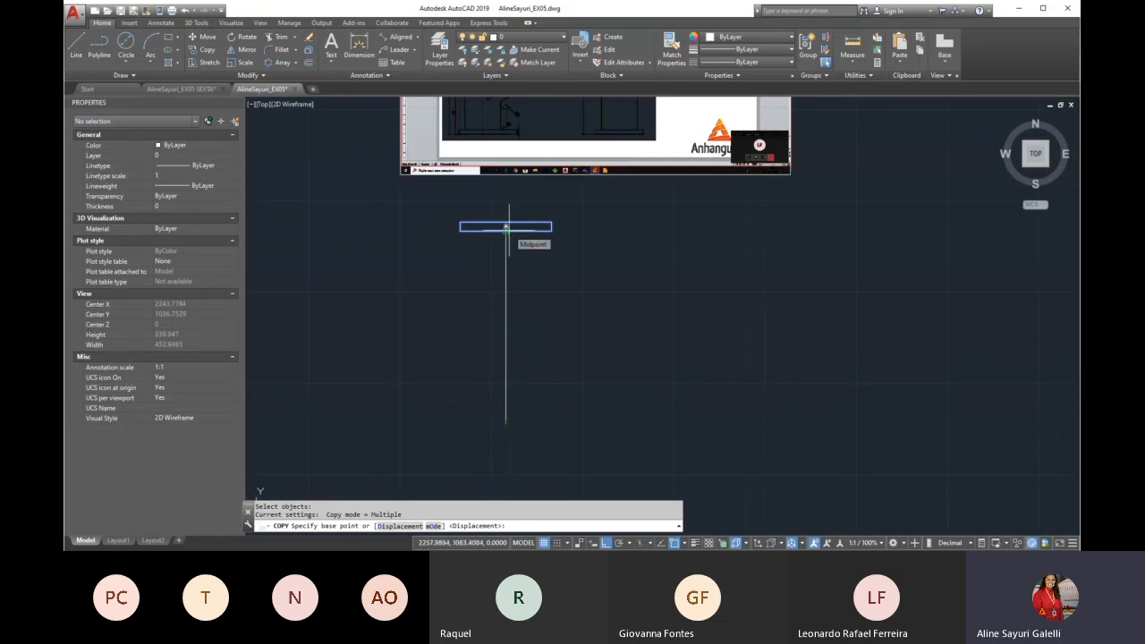
pyautogui.scroll(10, 510, 228)
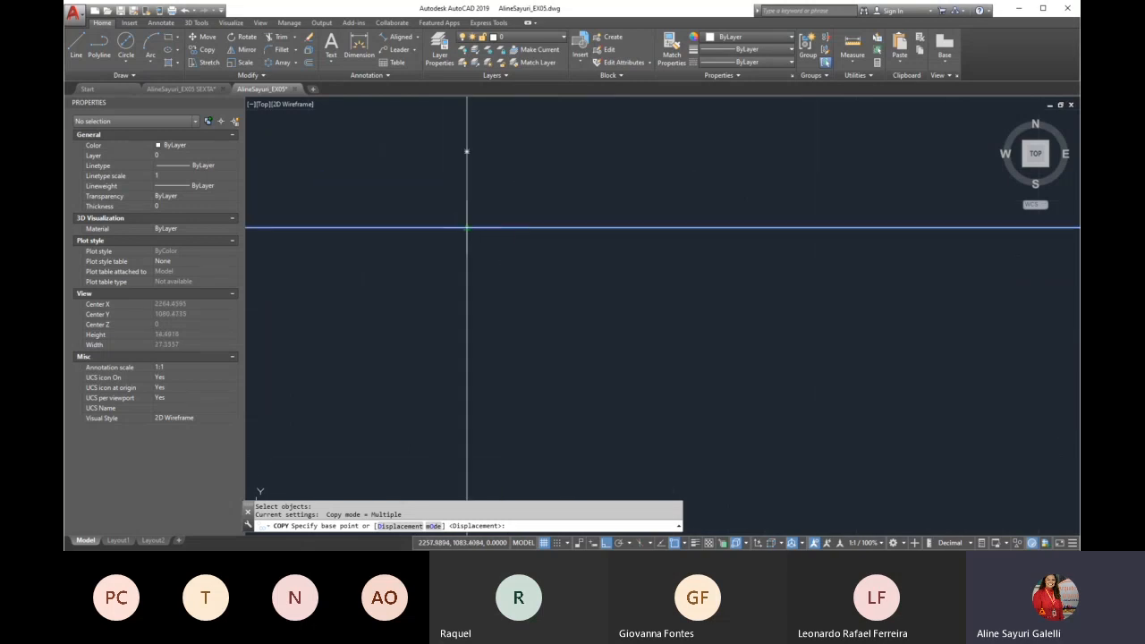
pyautogui.click(466, 228)
pyautogui.scroll(-8, 510, 179)
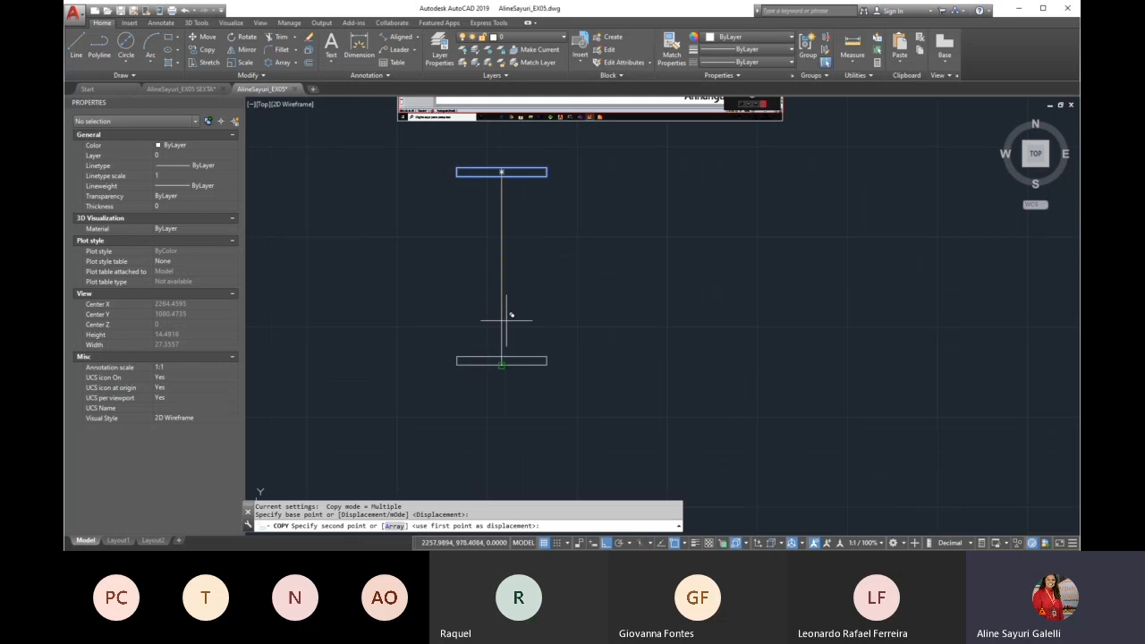
pyautogui.click(519, 383)
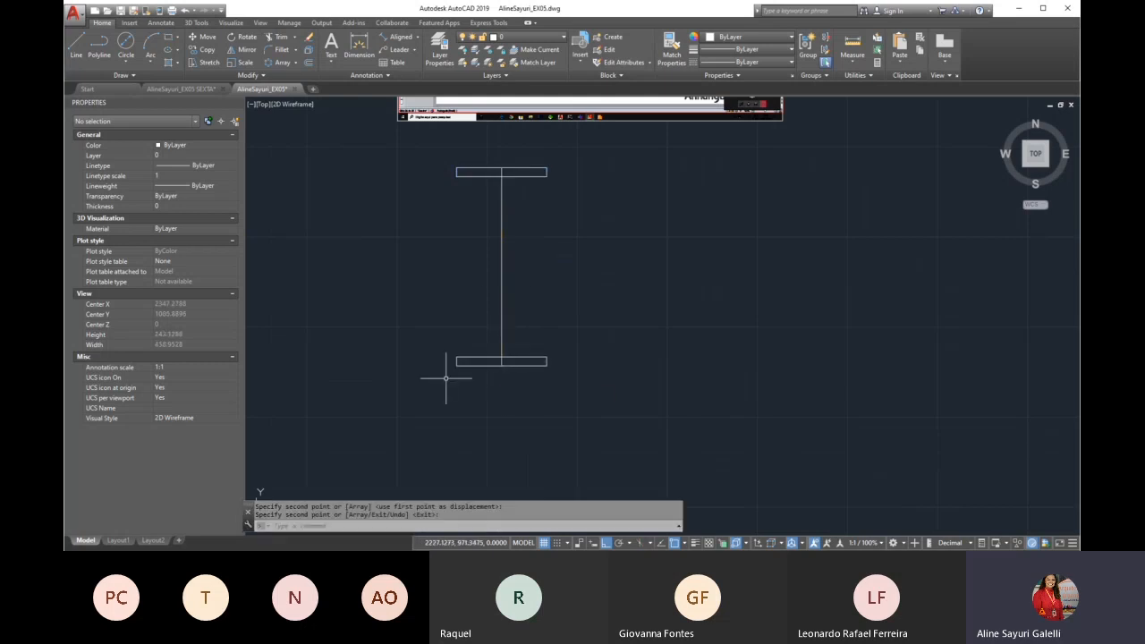
# Examine the Exercicio 01 image for the fitting's centre line style and the width of its body between the flanges
pyautogui.scroll(-2, 446, 378)
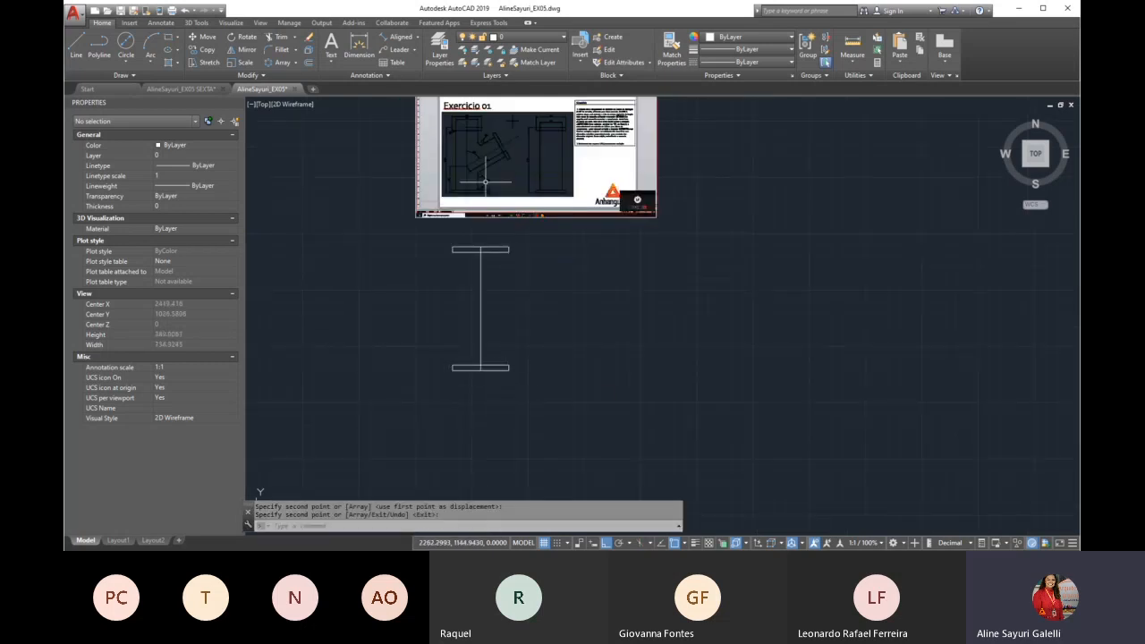
pyautogui.scroll(6, 484, 181)
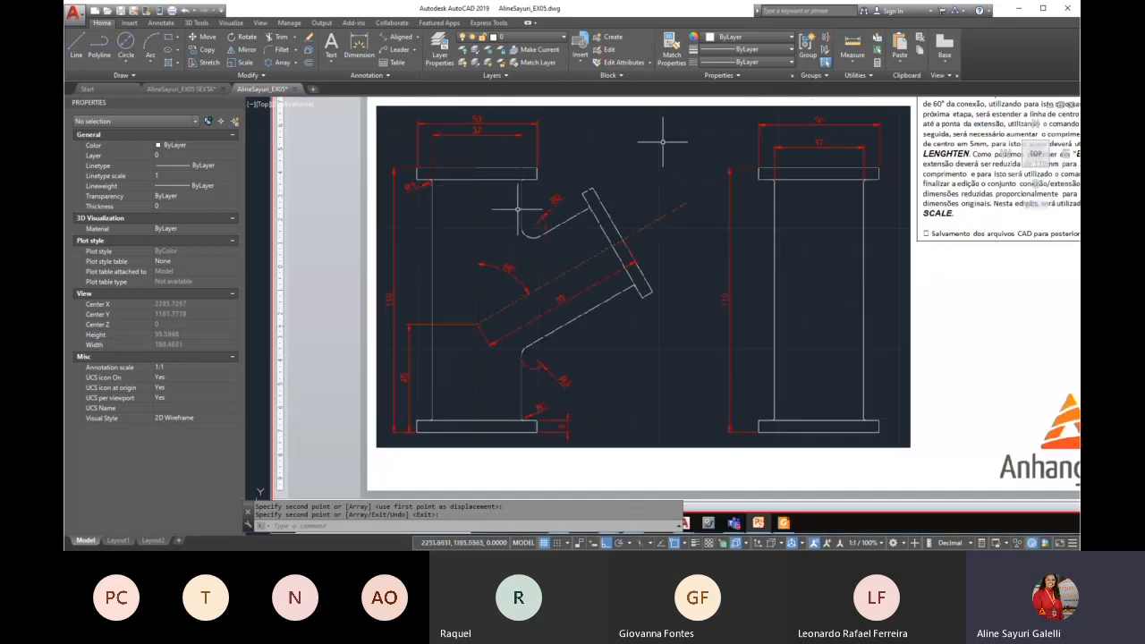
pyautogui.scroll(-6, 464, 189)
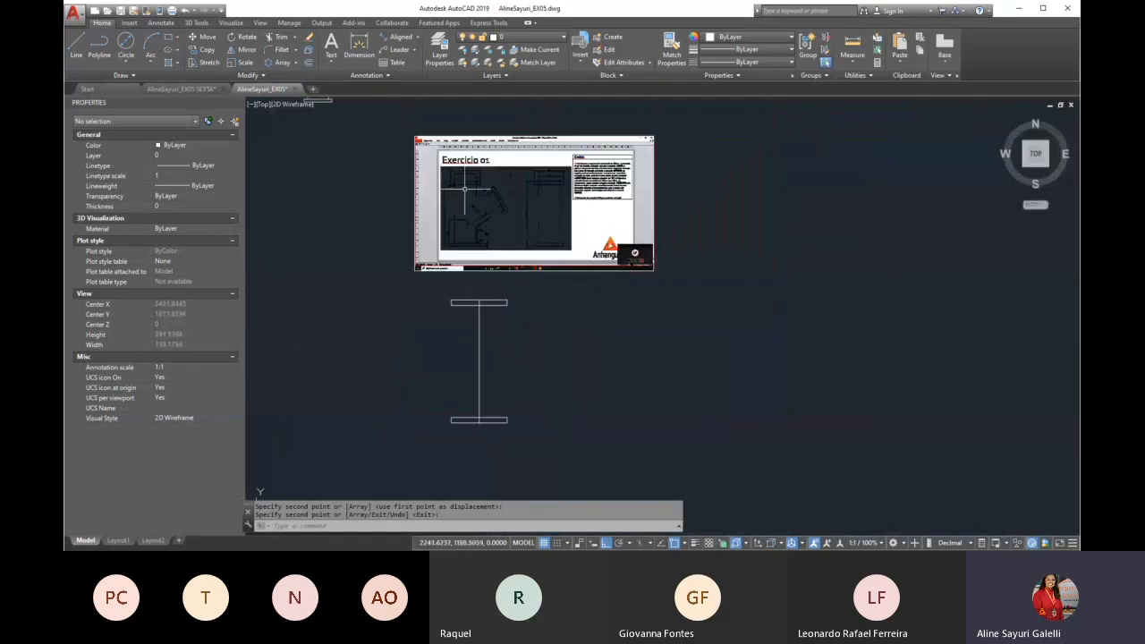
pyautogui.scroll(2, 489, 434)
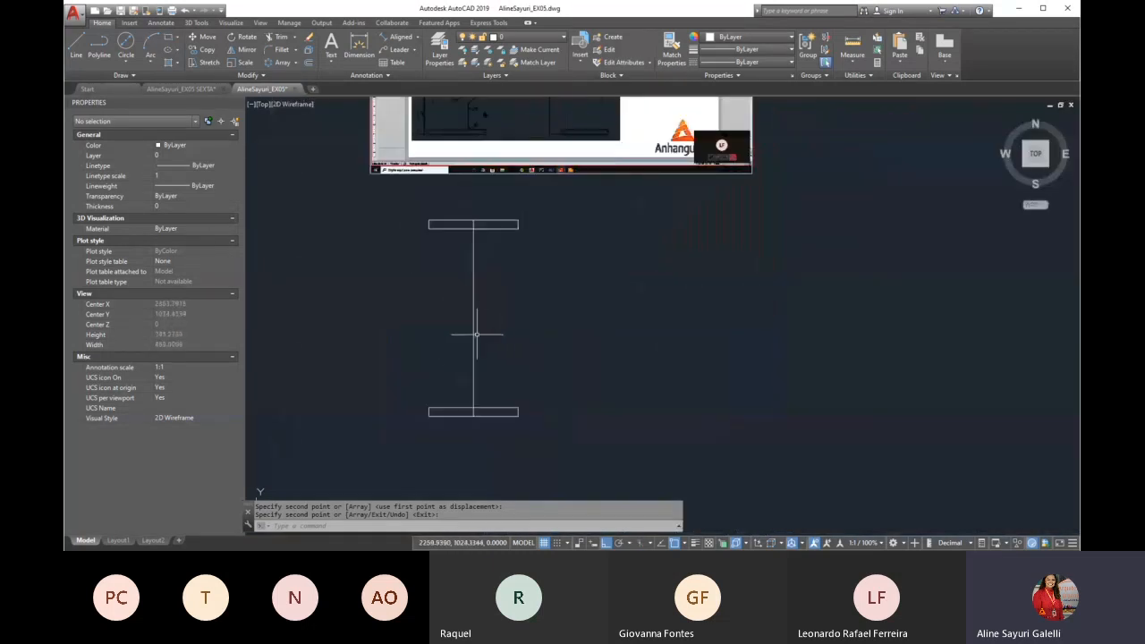
pyautogui.scroll(-3, 468, 304)
pyautogui.scroll(5, 692, 140)
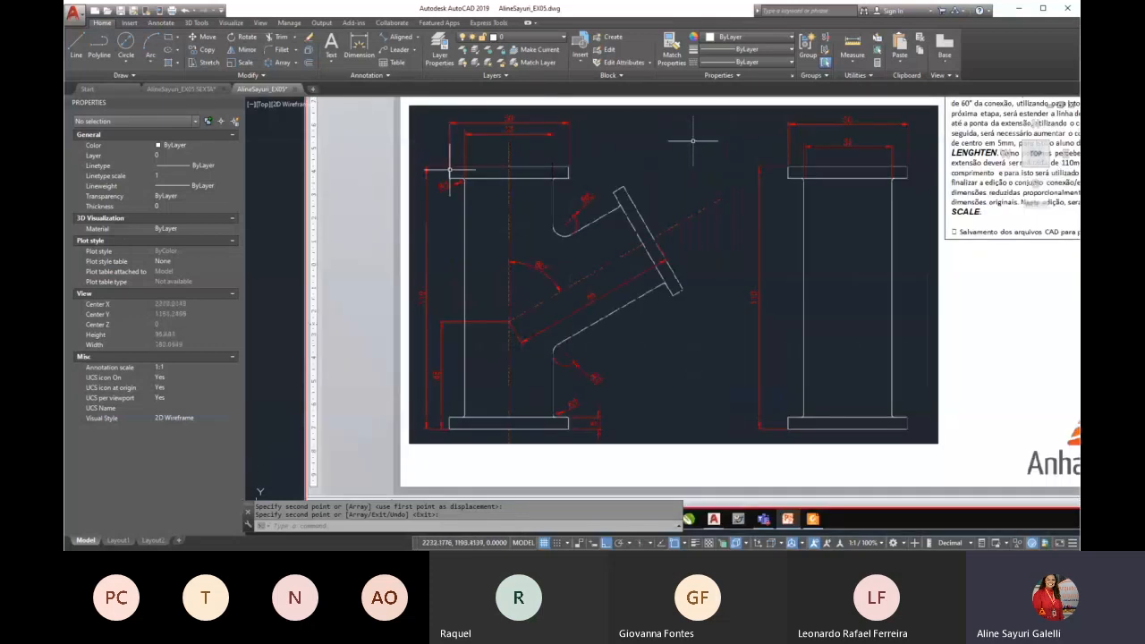
pyautogui.scroll(2, 450, 169)
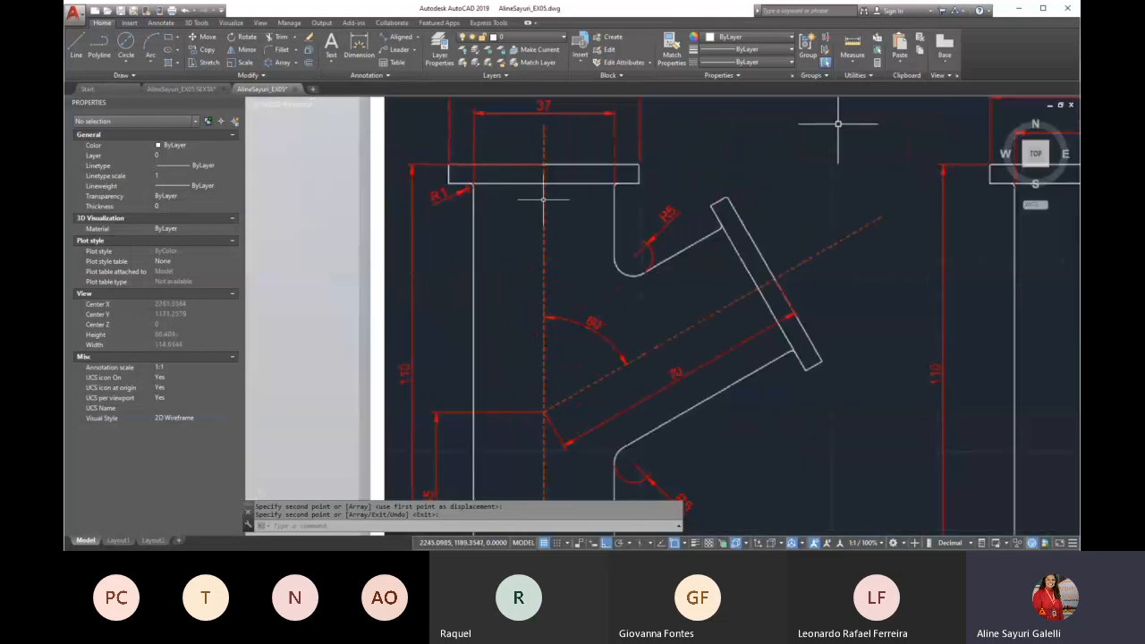
pyautogui.scroll(-6, 515, 204)
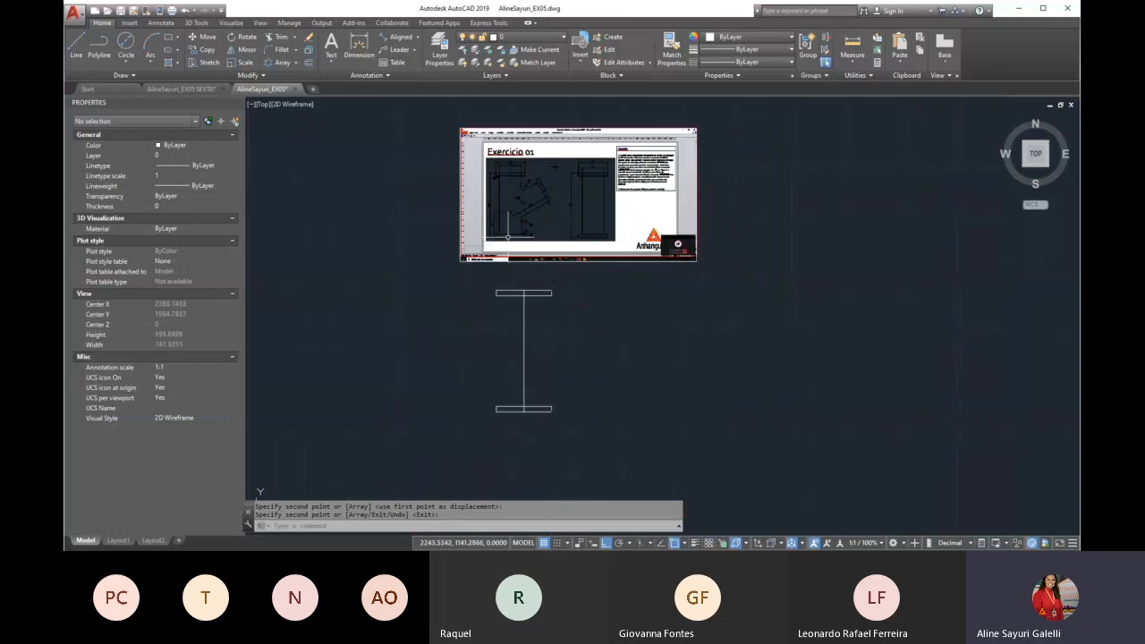
# Match the vertical line's properties to the centre line of the existing pipe-fitting drawing
pyautogui.scroll(4, 527, 333)
pyautogui.press('Escape')
pyautogui.write('ma')
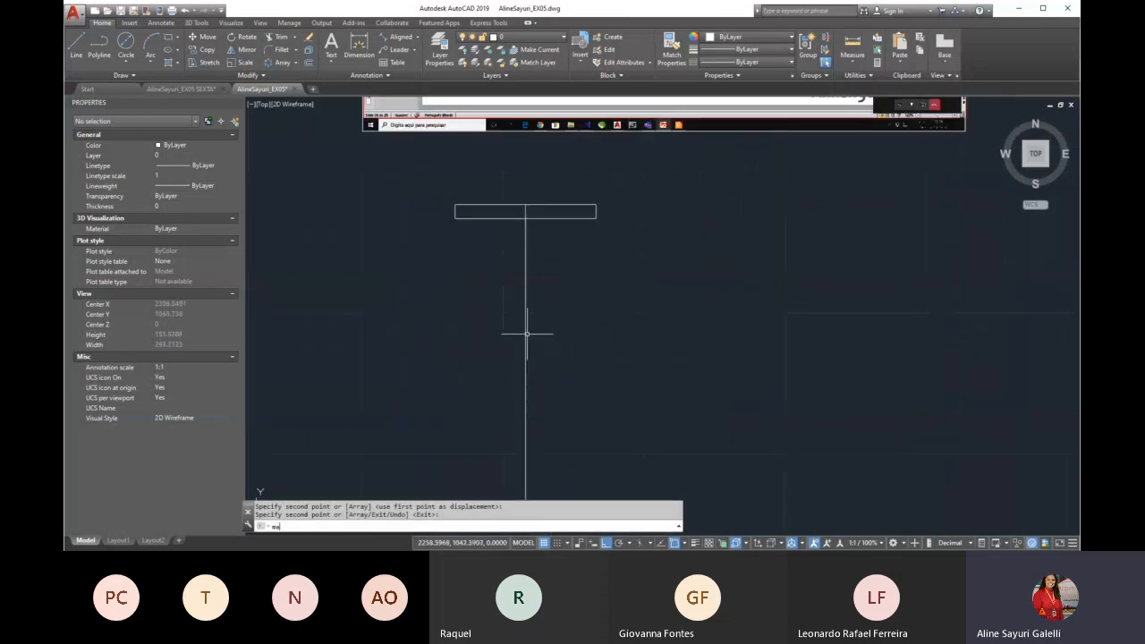
pyautogui.press('Return')
pyautogui.scroll(-6, 527, 334)
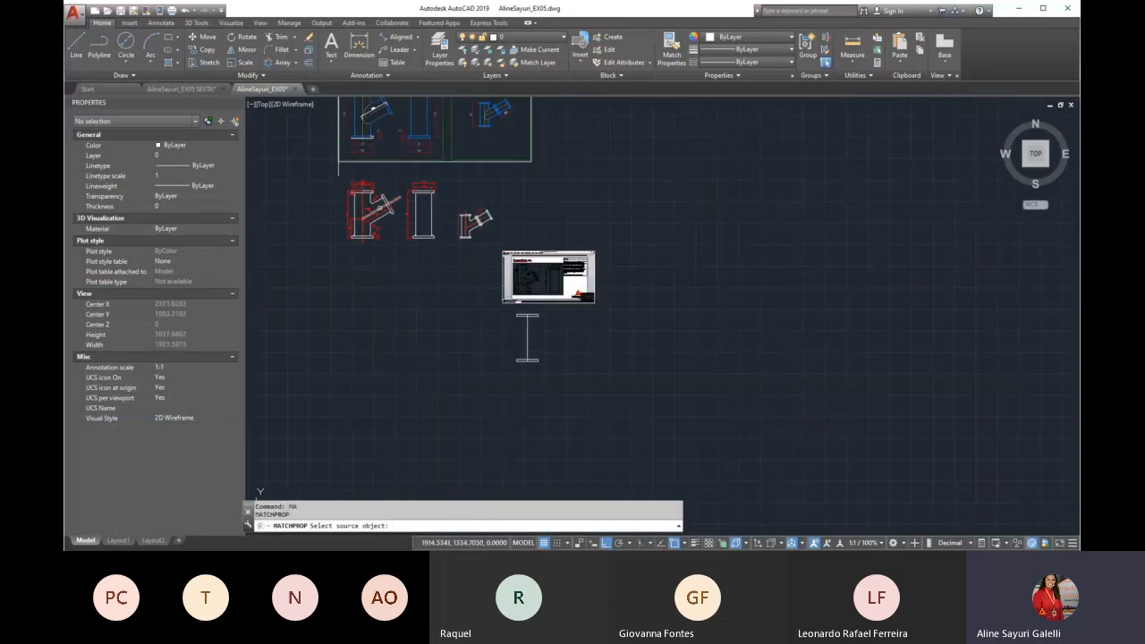
pyautogui.click(367, 201)
pyautogui.scroll(5, 514, 358)
pyautogui.click(588, 286)
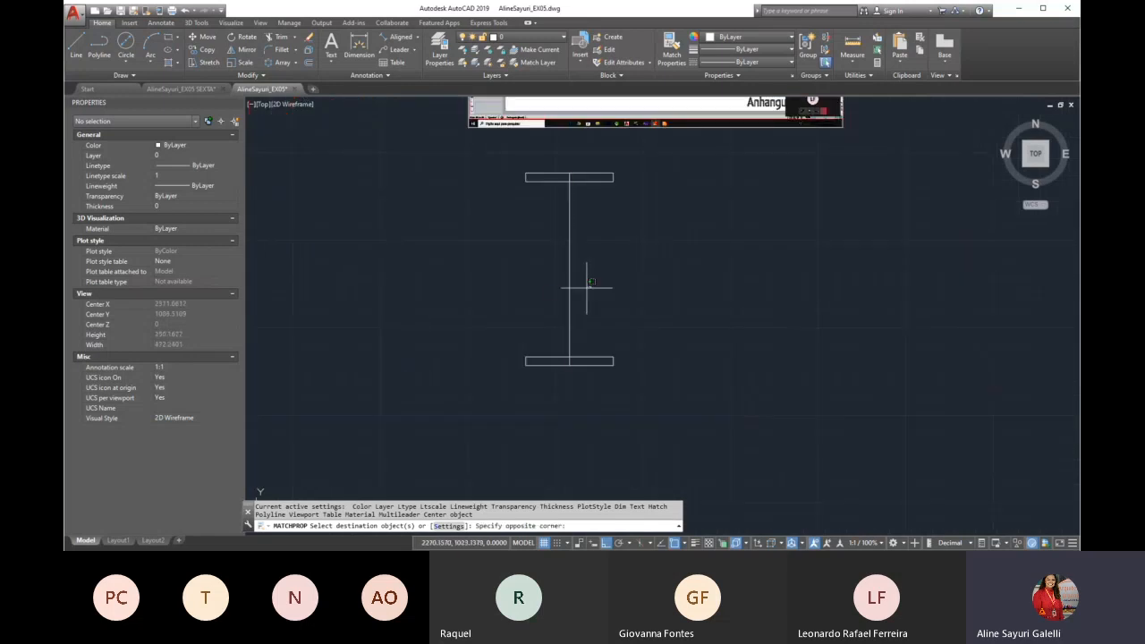
pyautogui.click(557, 269)
pyautogui.scroll(2, 627, 211)
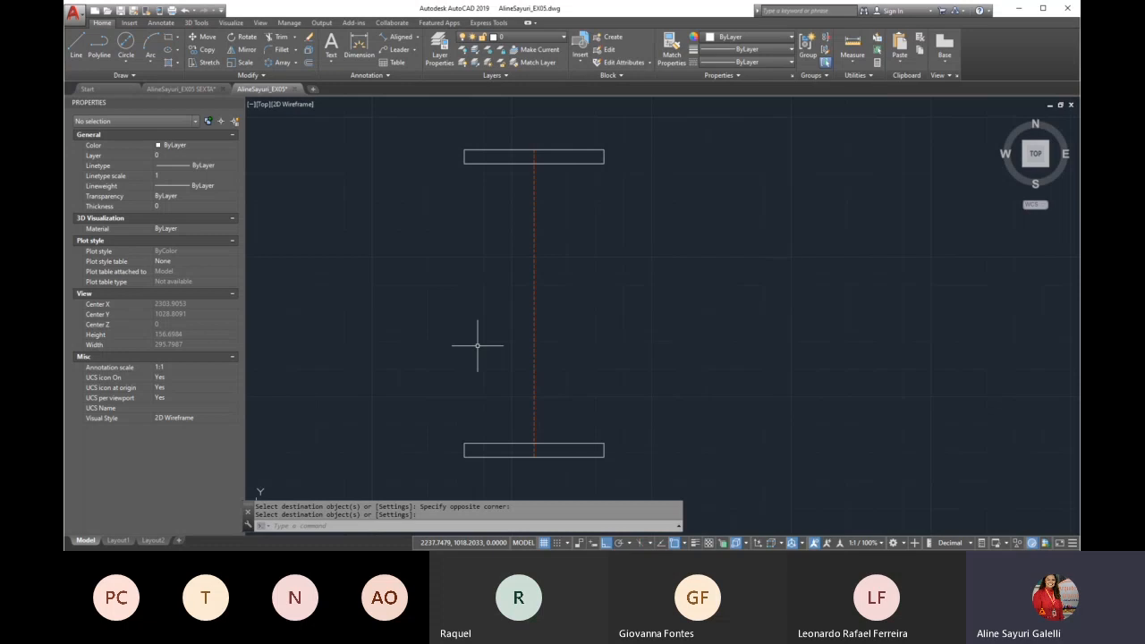
# Calculate half the fitting's body width with the CAL command, using the expression 37/2
pyautogui.write('ca')
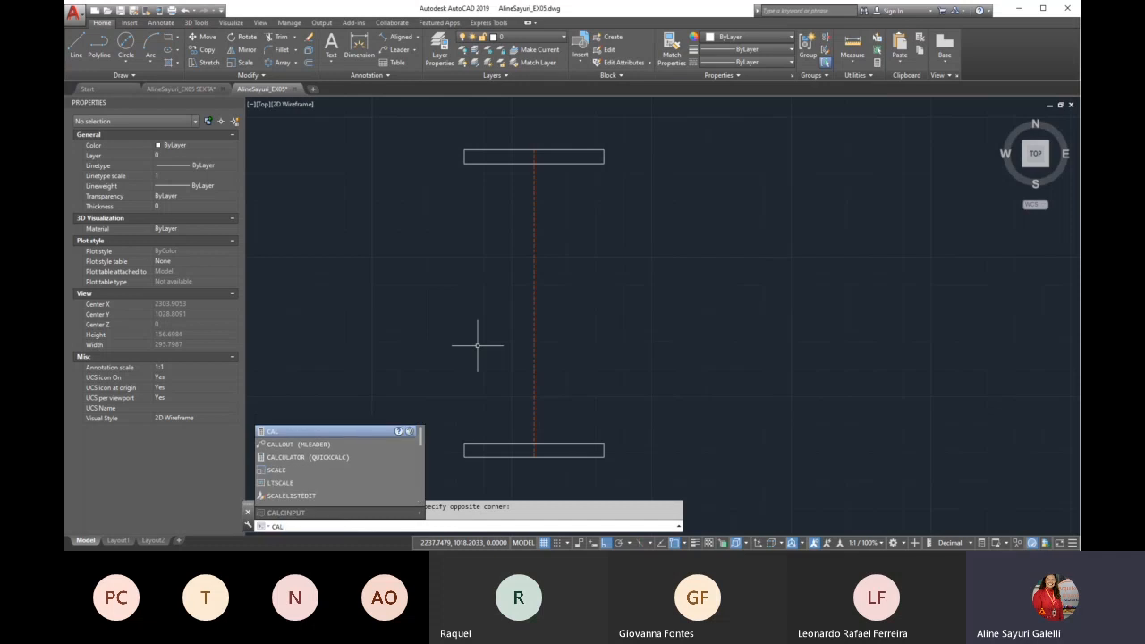
pyautogui.press('Return')
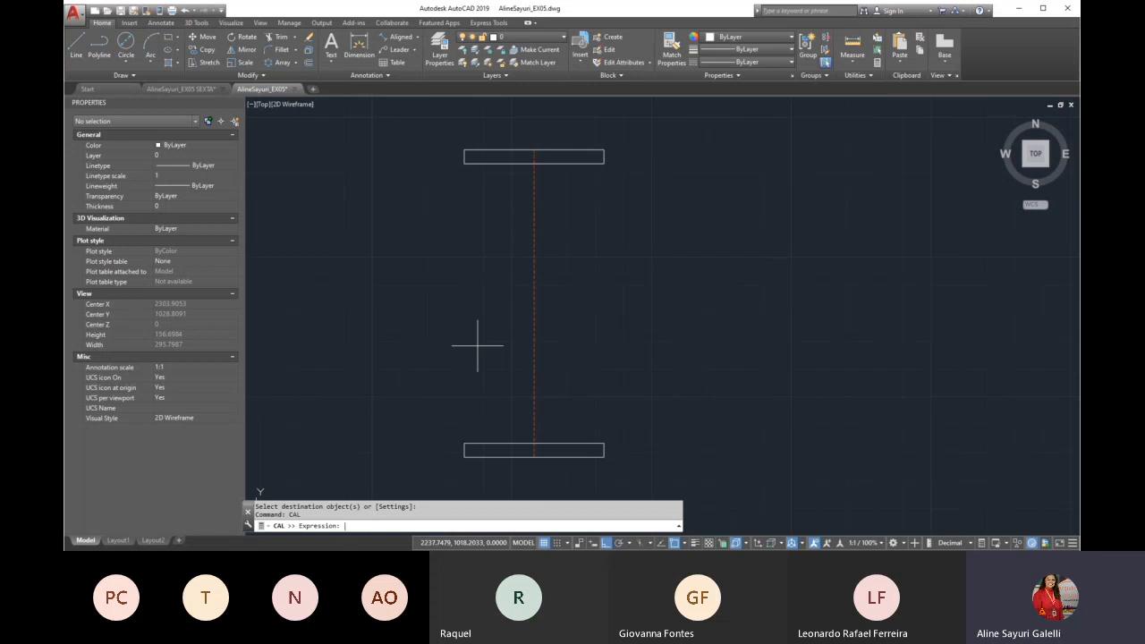
pyautogui.write('37/2')
pyautogui.press('Return')
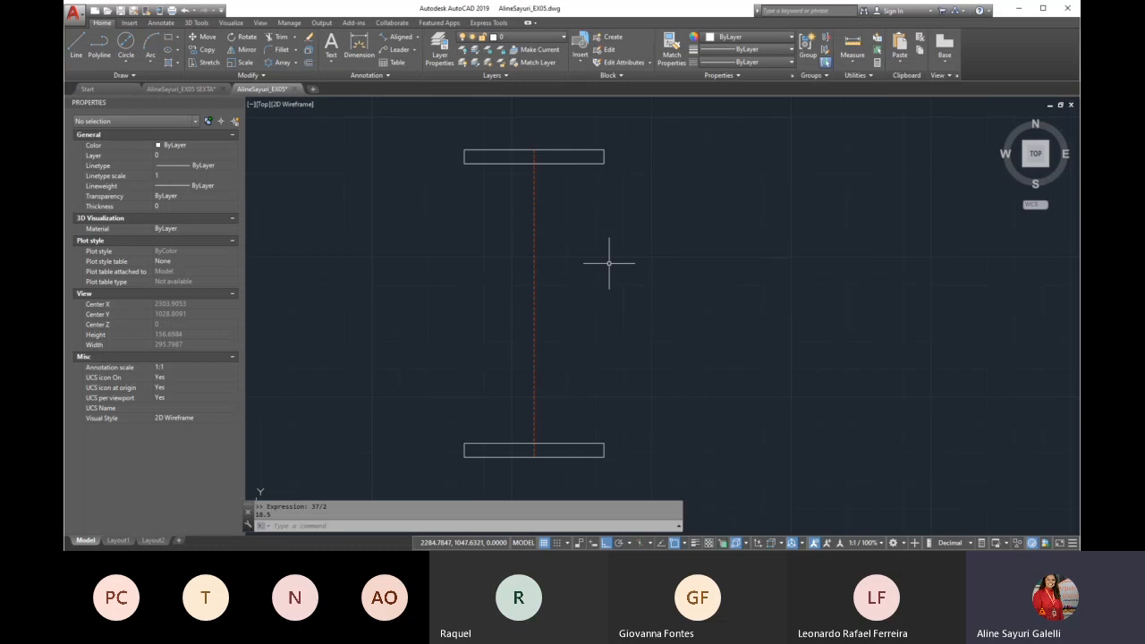
# Offset the vertical centre line by 18.5 to both sides for the fitting's body walls
pyautogui.write('o')
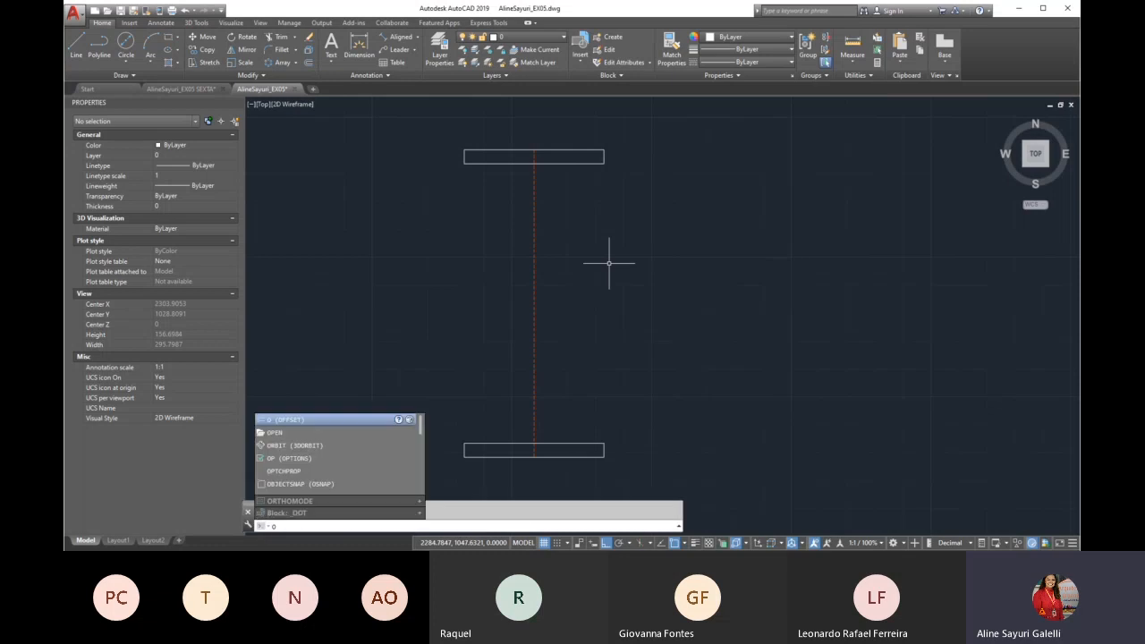
pyautogui.press('Return')
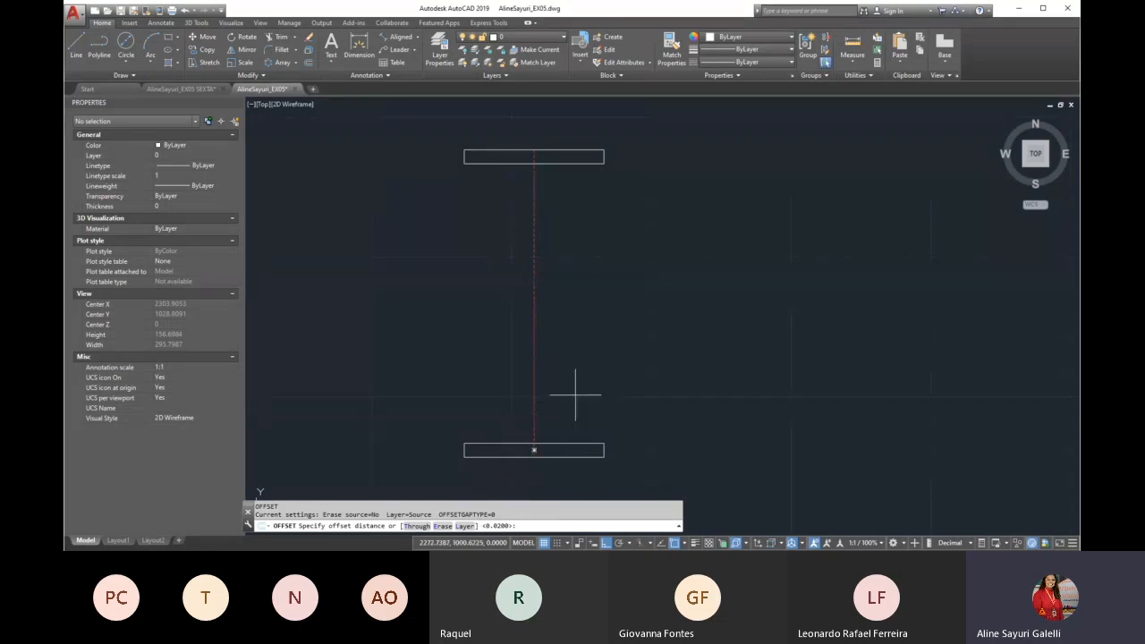
pyautogui.write('18.5')
pyautogui.press('Return')
pyautogui.click(535, 373)
pyautogui.click(562, 364)
pyautogui.click(533, 345)
pyautogui.click(482, 331)
pyautogui.press('Return')
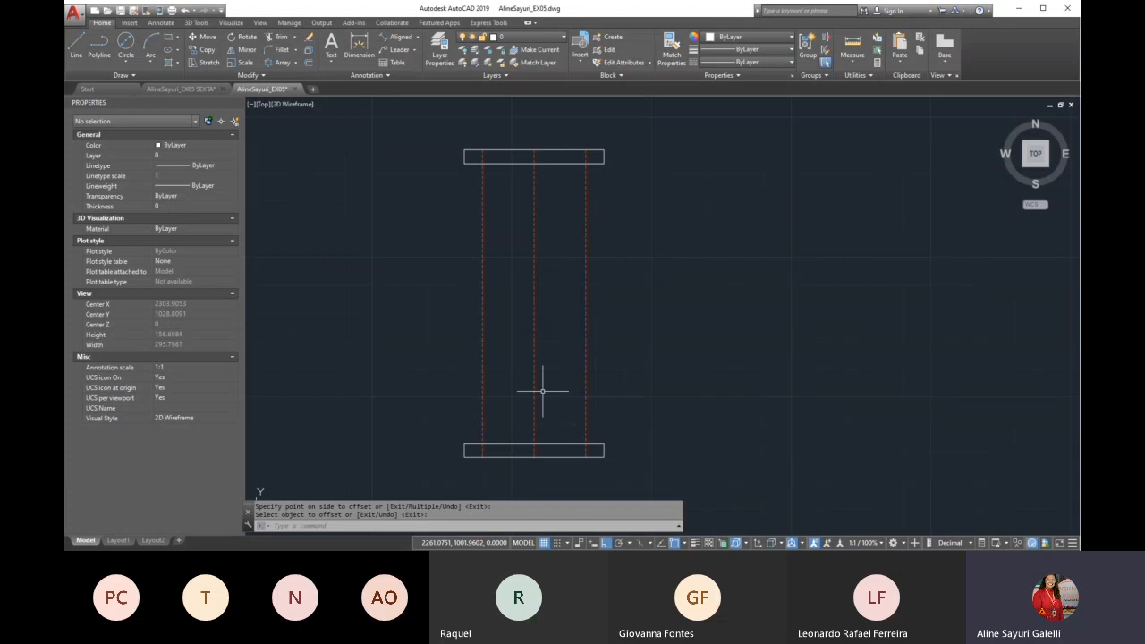
# Match the two offset body lines to the properties of the top flange outline
pyautogui.write('ma')
pyautogui.press('Return')
pyautogui.click(552, 165)
pyautogui.click(605, 177)
pyautogui.click(571, 194)
pyautogui.click(493, 210)
pyautogui.click(457, 232)
pyautogui.press('Return')
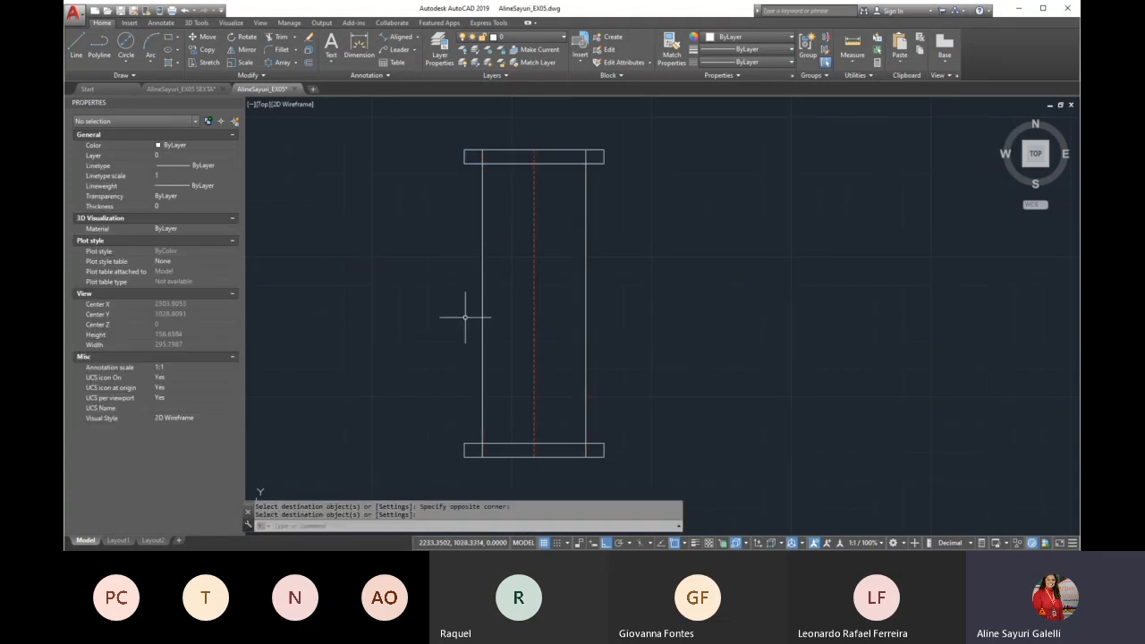
# Trim the ends of both body wall lines that run inside the top and bottom flanges
pyautogui.write('tr')
pyautogui.press('Return')
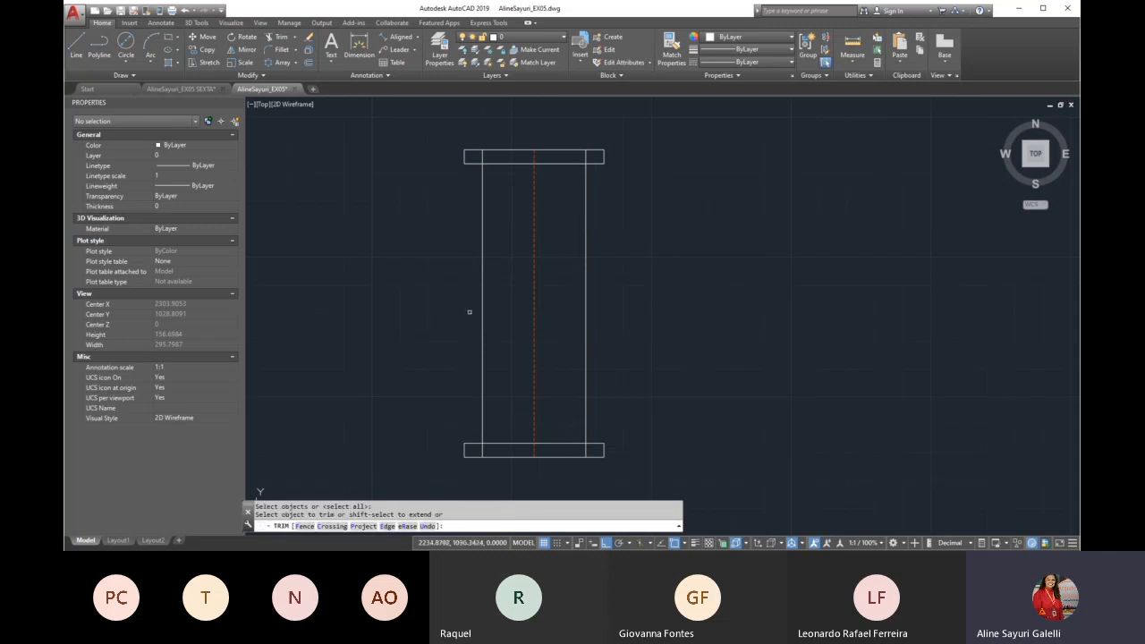
pyautogui.press('Return')
pyautogui.scroll(2, 474, 128)
pyautogui.click(481, 167)
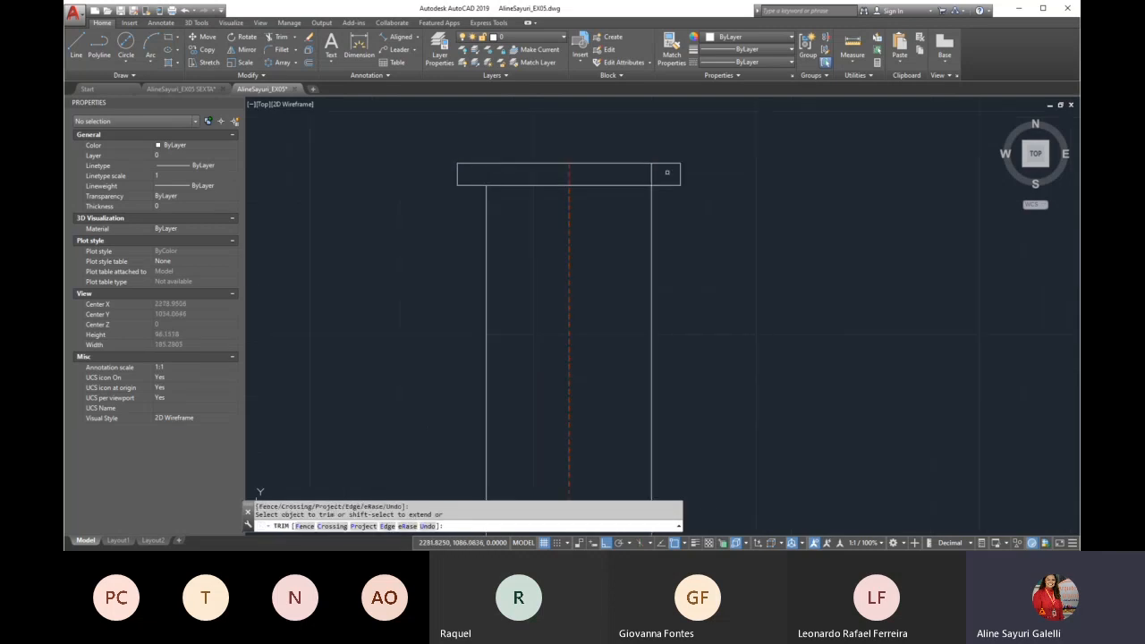
pyautogui.click(652, 171)
pyautogui.scroll(-4, 519, 160)
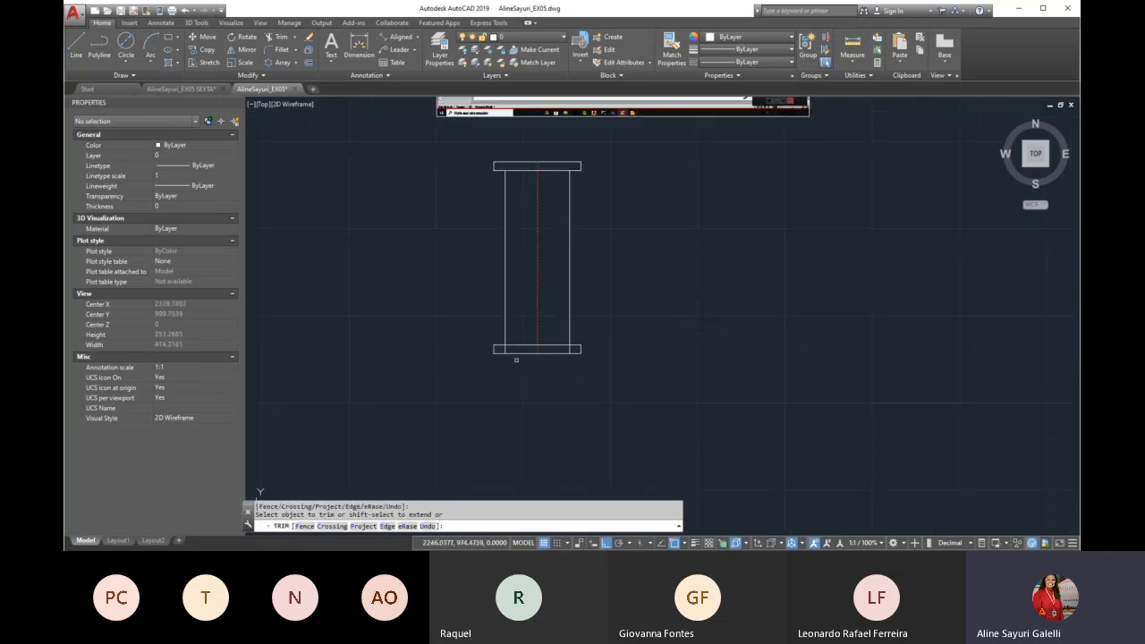
pyautogui.scroll(4, 519, 358)
pyautogui.click(649, 330)
pyautogui.press('Escape')
# Lengthen the fitting's vertical centre line by a delta of 5 at both its upper and lower ends
pyautogui.scroll(-5, 574, 331)
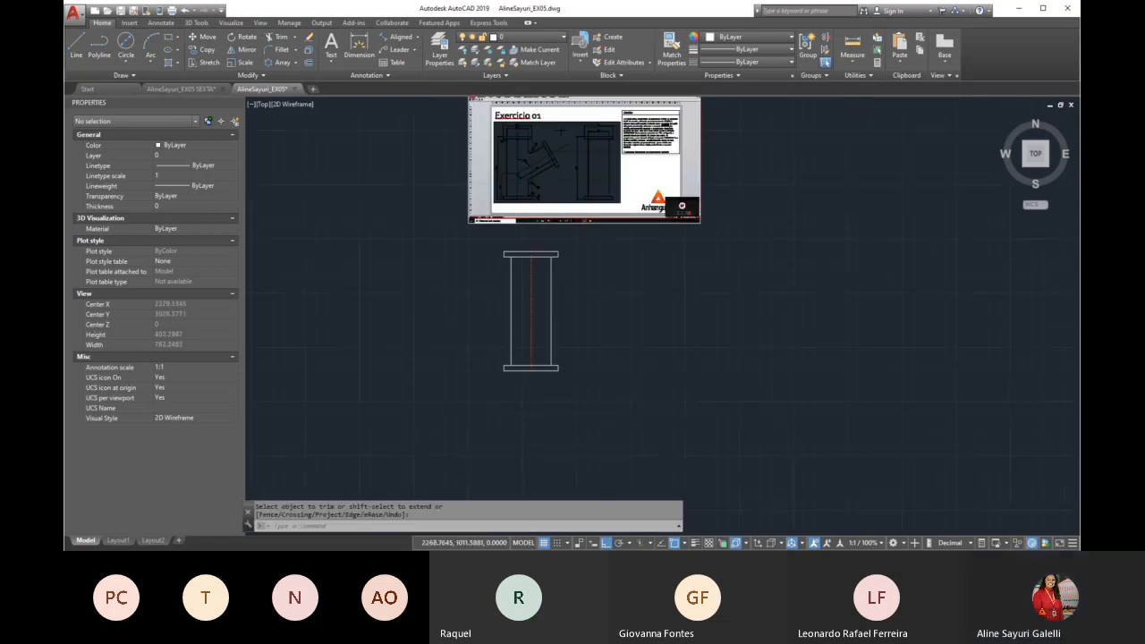
pyautogui.scroll(2, 537, 331)
pyautogui.scroll(2, 515, 204)
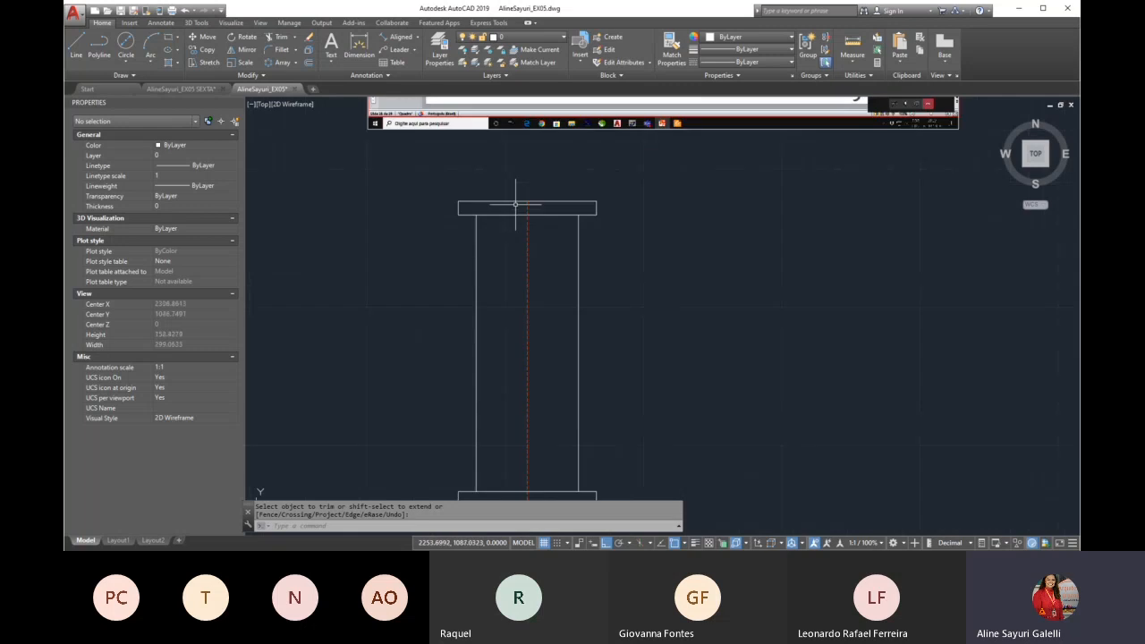
pyautogui.write('LE')
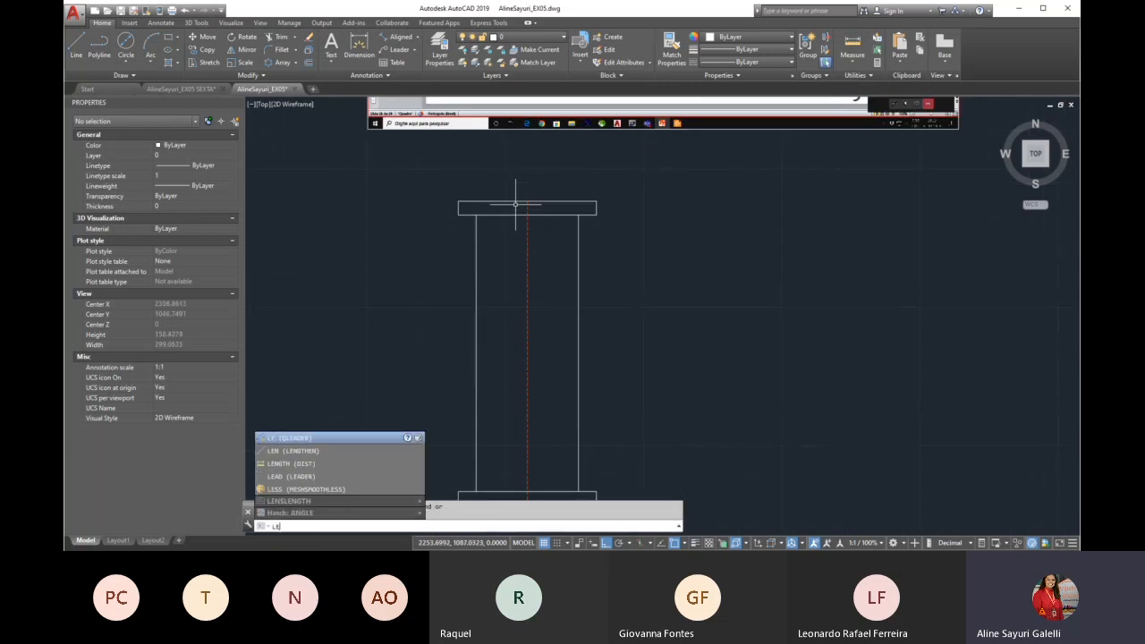
pyautogui.write('N')
pyautogui.press('Return')
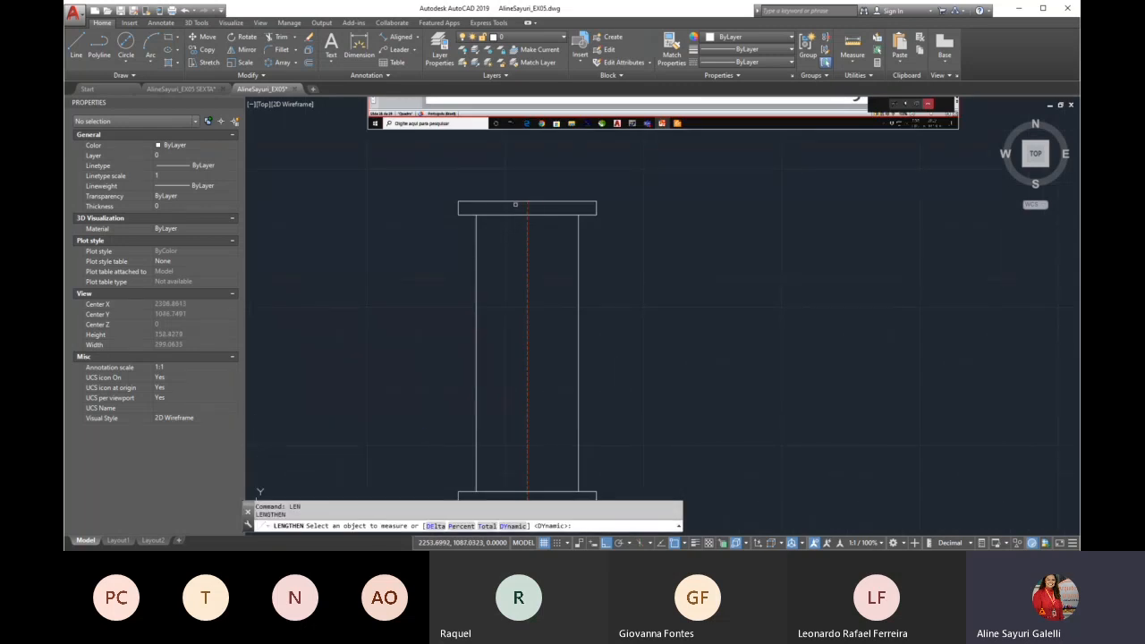
pyautogui.click(430, 526)
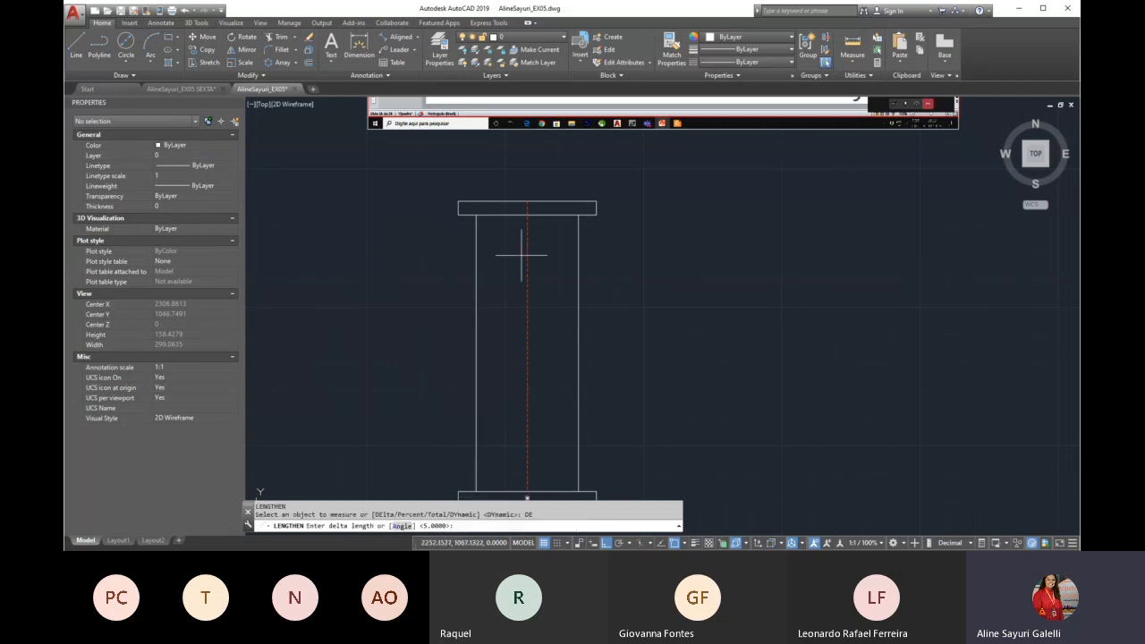
pyautogui.press('Return')
pyautogui.click(531, 225)
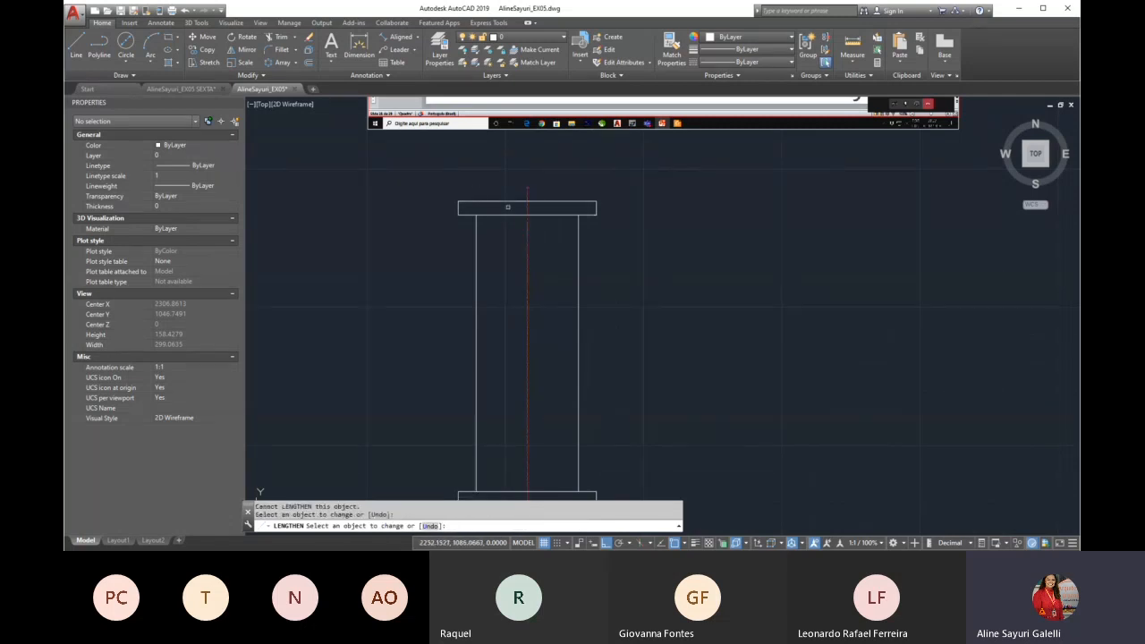
pyautogui.scroll(-2, 474, 186)
pyautogui.click(507, 384)
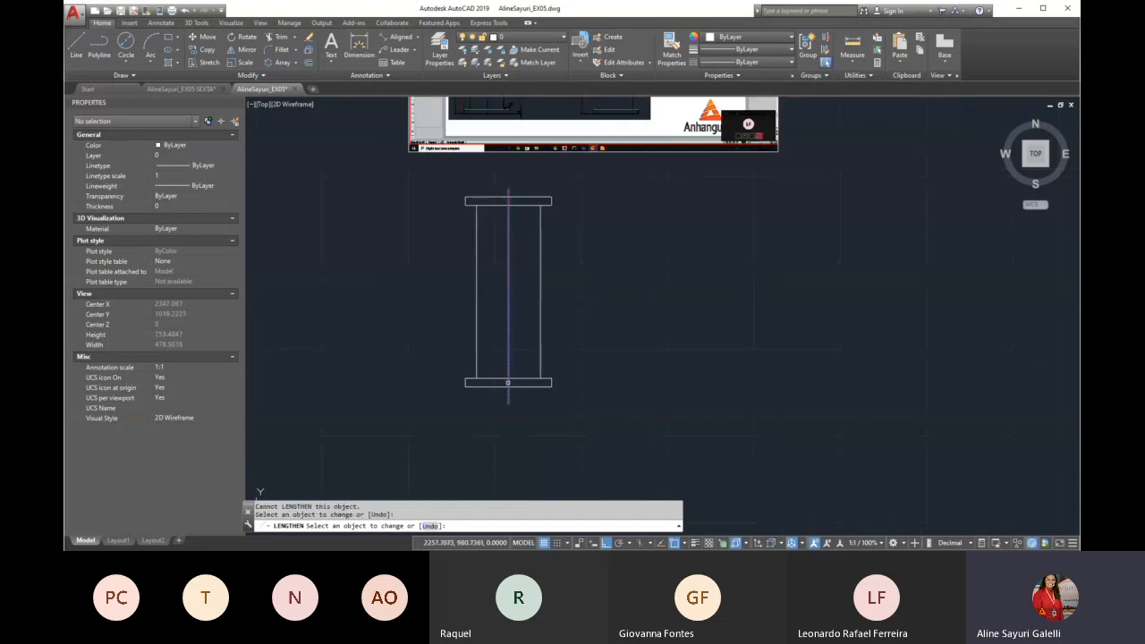
pyautogui.click(510, 385)
pyautogui.press('Return')
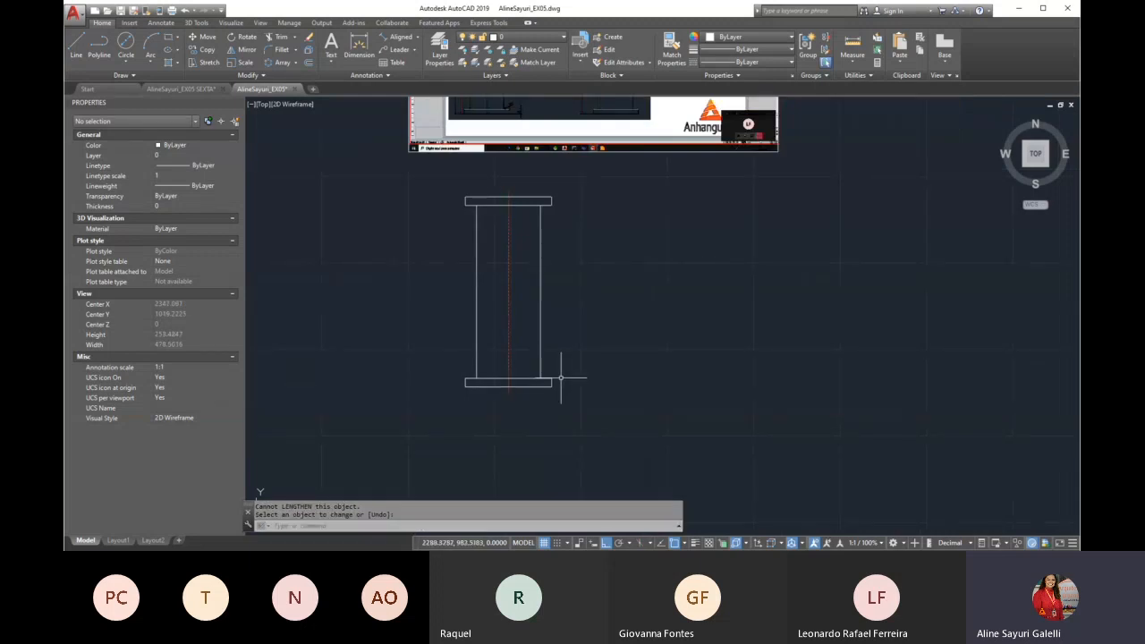
# Examine the 60° branch in the Exercicio 01 reference image, checking its angle, length and starting height on the centre line
pyautogui.scroll(-2, 460, 417)
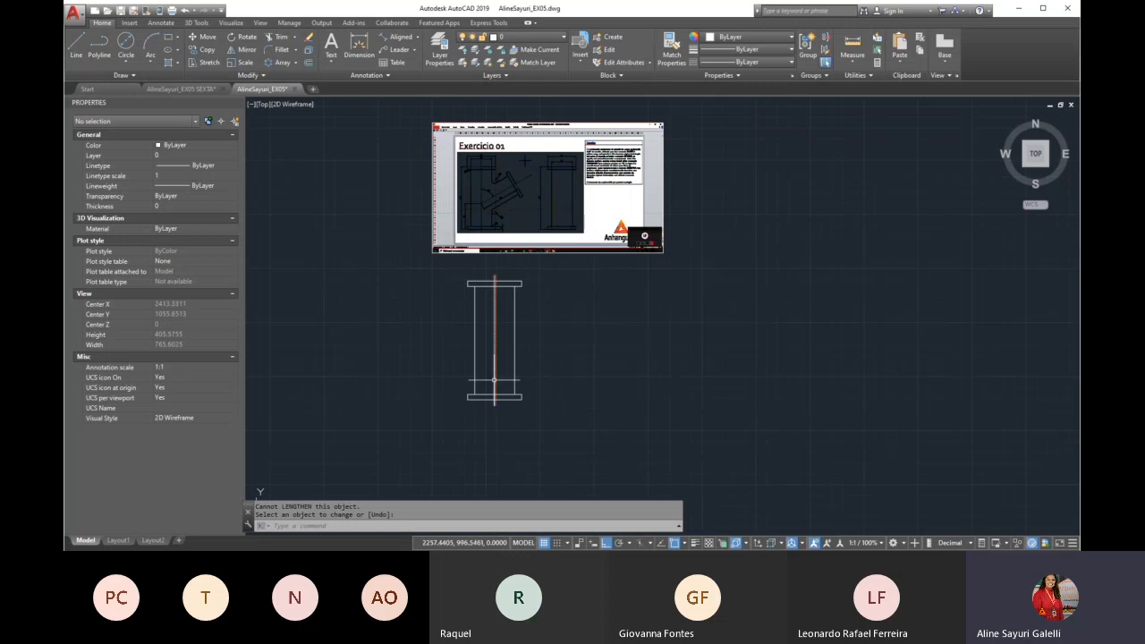
pyautogui.scroll(3, 469, 160)
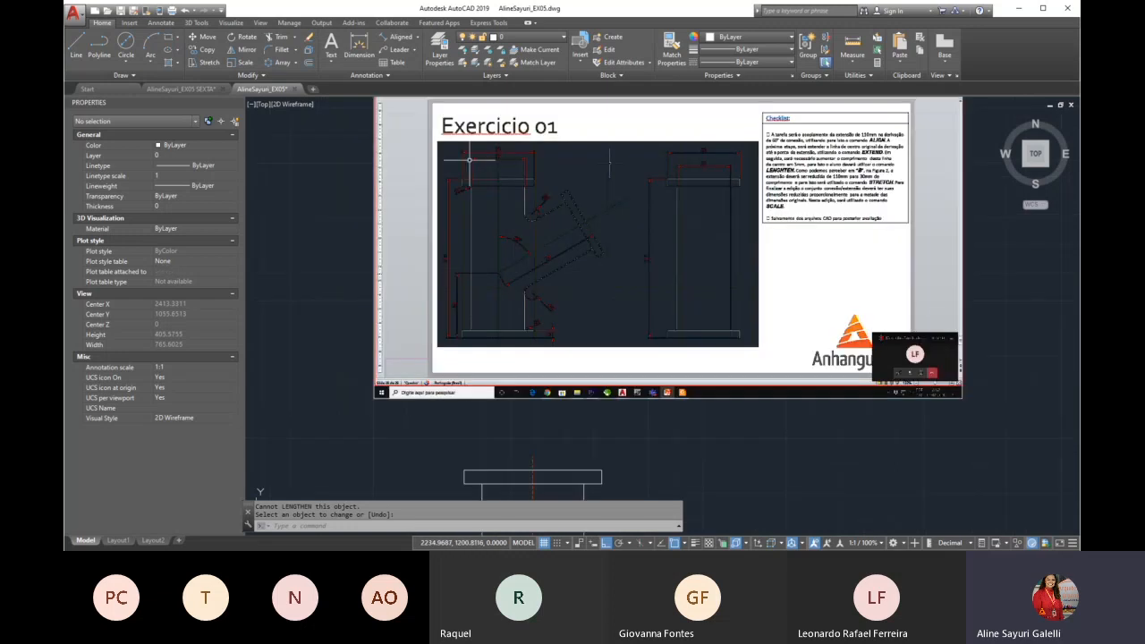
pyautogui.scroll(2, 474, 167)
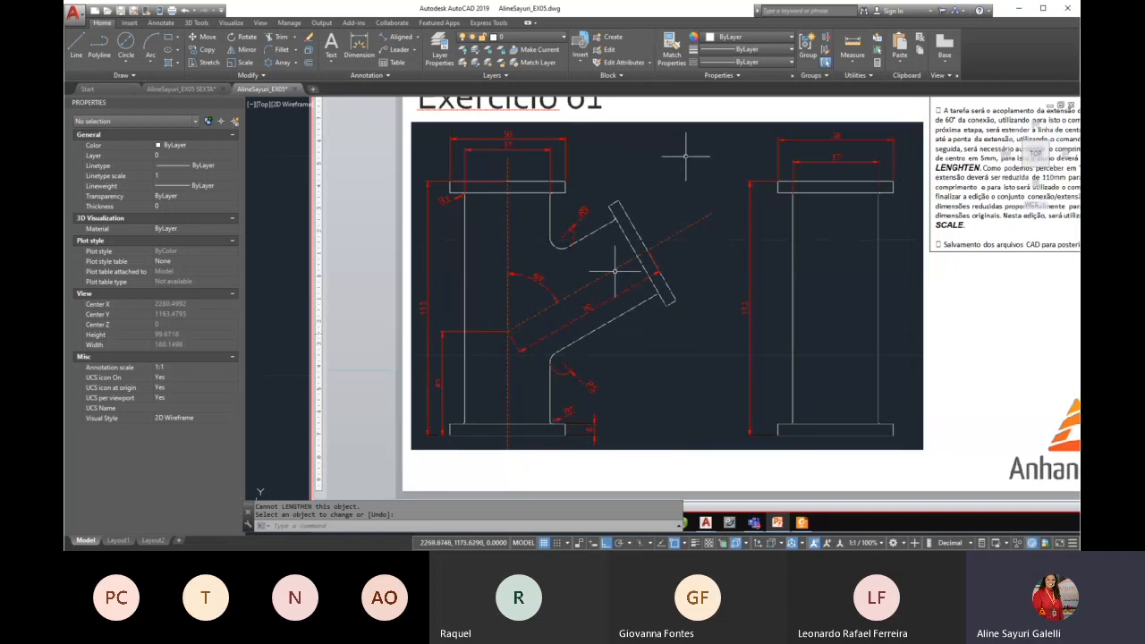
pyautogui.scroll(2, 611, 261)
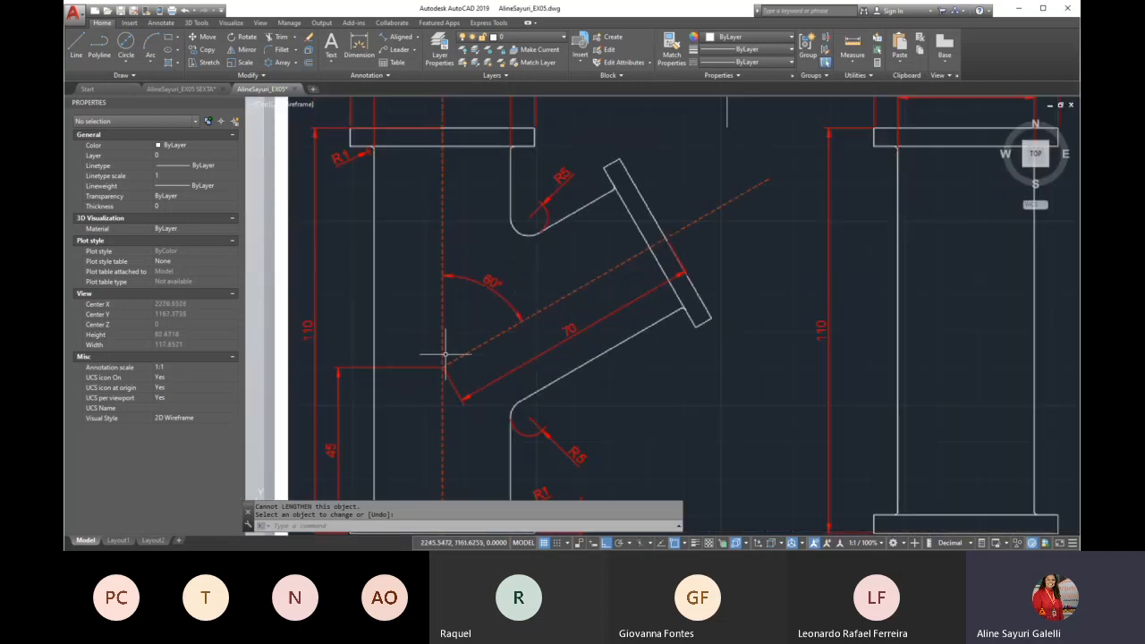
pyautogui.scroll(-2, 447, 369)
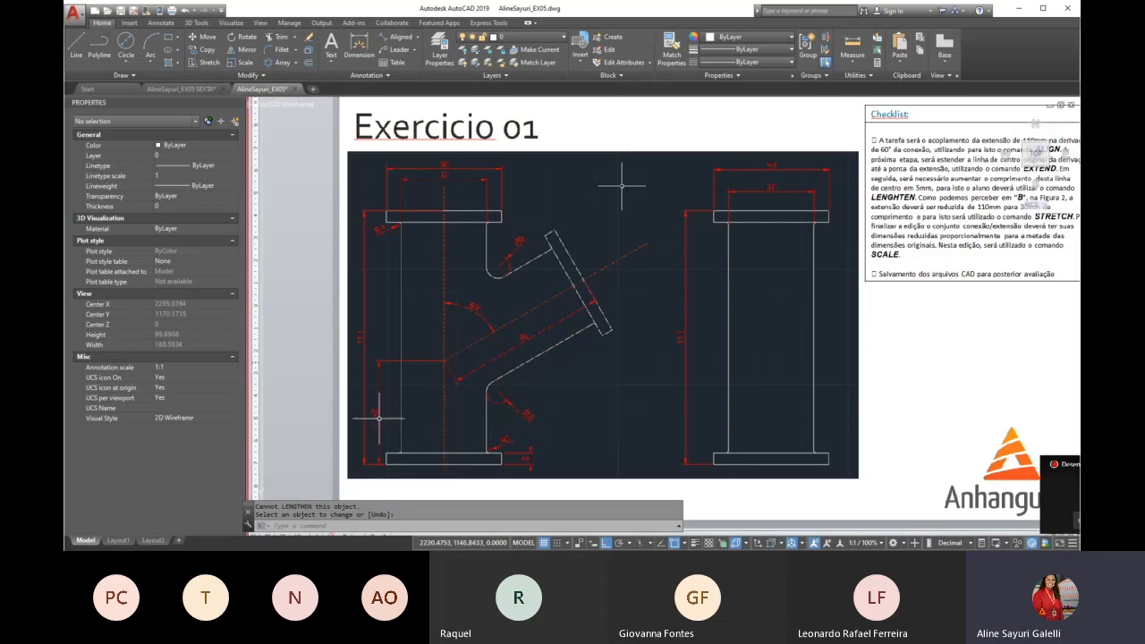
pyautogui.scroll(2, 379, 418)
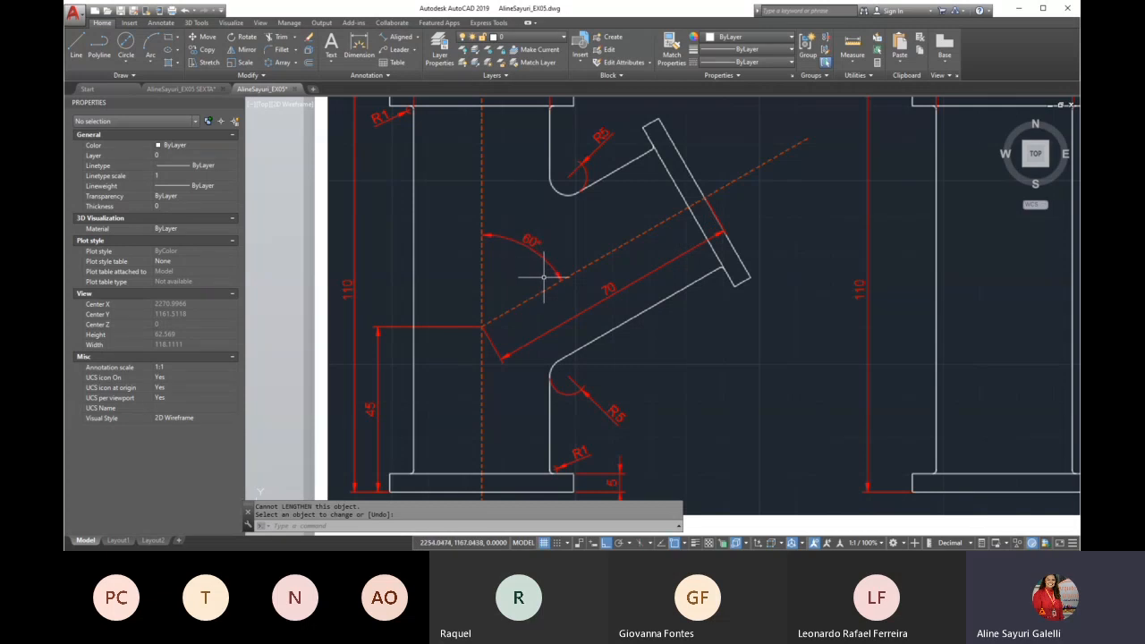
pyautogui.scroll(-8, 529, 242)
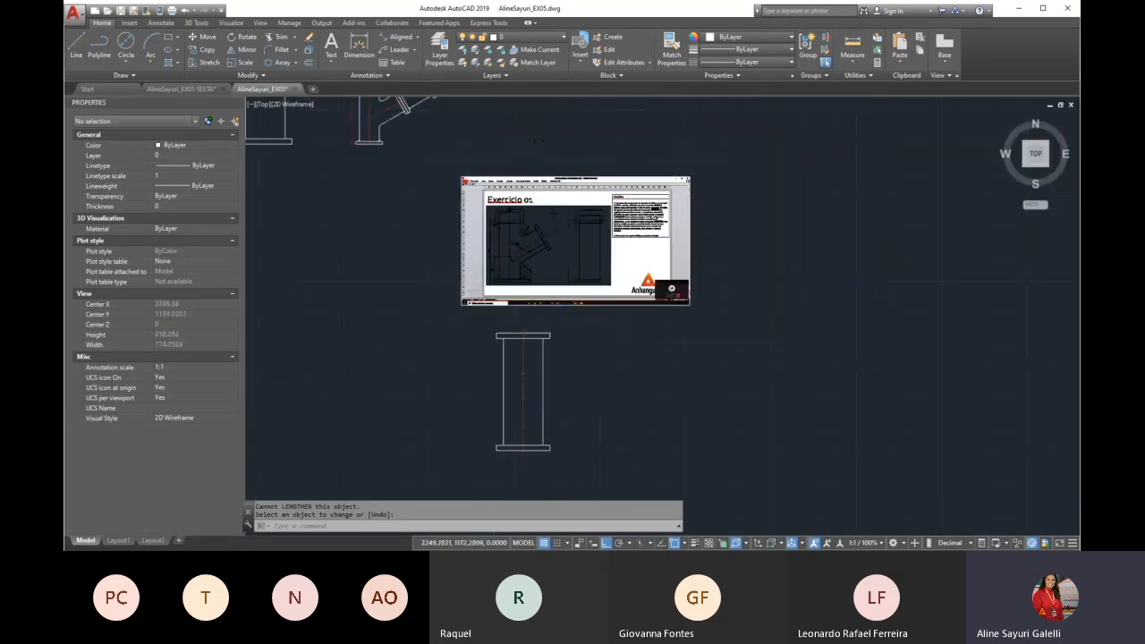
pyautogui.scroll(2, 524, 332)
pyautogui.press('Escape')
pyautogui.write('l')
pyautogui.press('Return')
pyautogui.scroll(2, 510, 416)
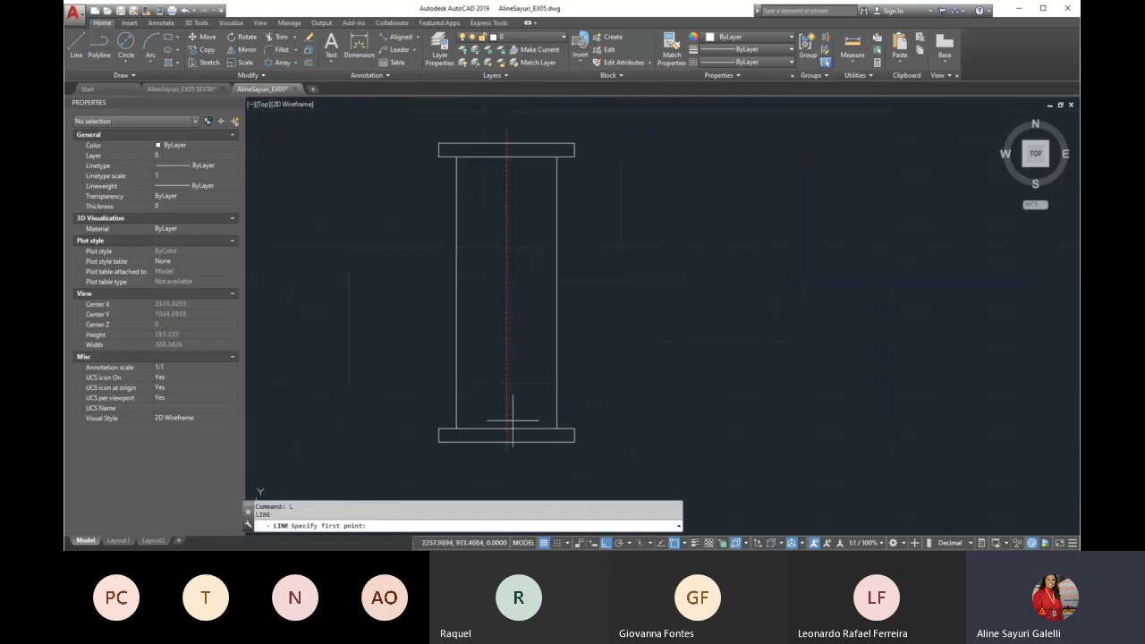
pyautogui.scroll(4, 518, 443)
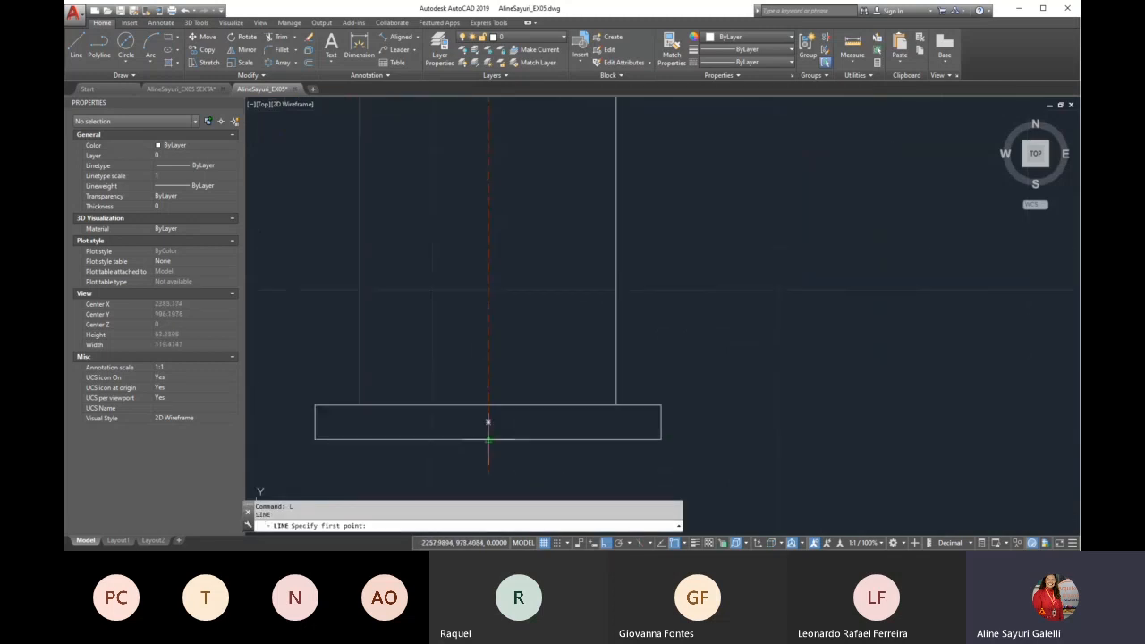
pyautogui.press('Escape')
# Search the current drawing for the text note on the DYNPICOORDS coordinate settings
pyautogui.scroll(-5, 484, 438)
pyautogui.scroll(-2, 586, 371)
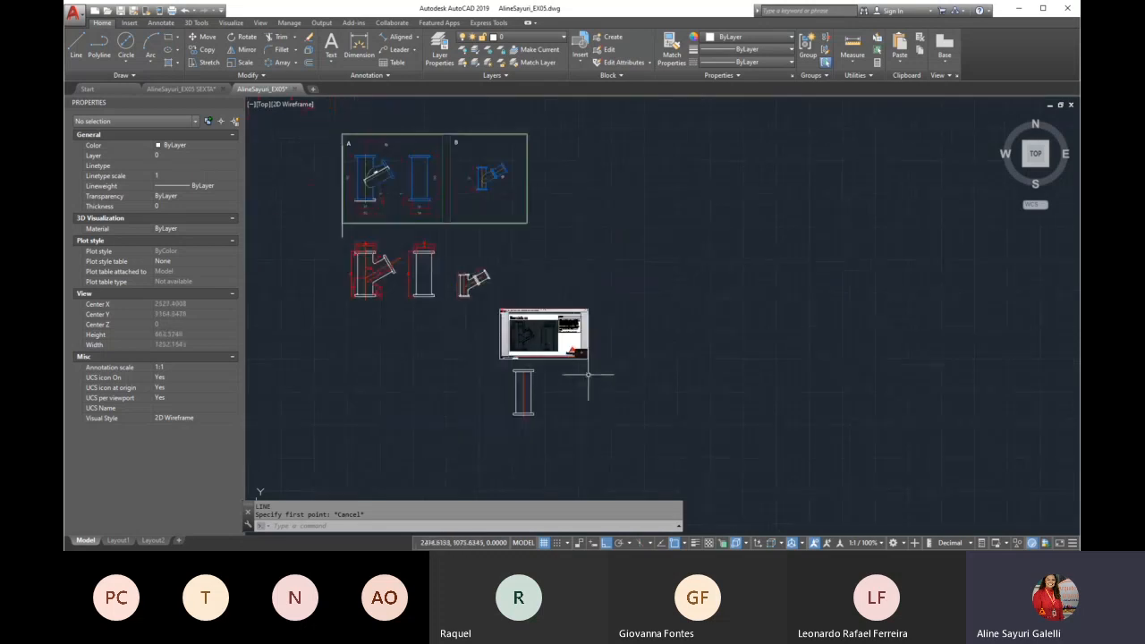
pyautogui.scroll(-2, 529, 360)
pyautogui.scroll(-2, 515, 287)
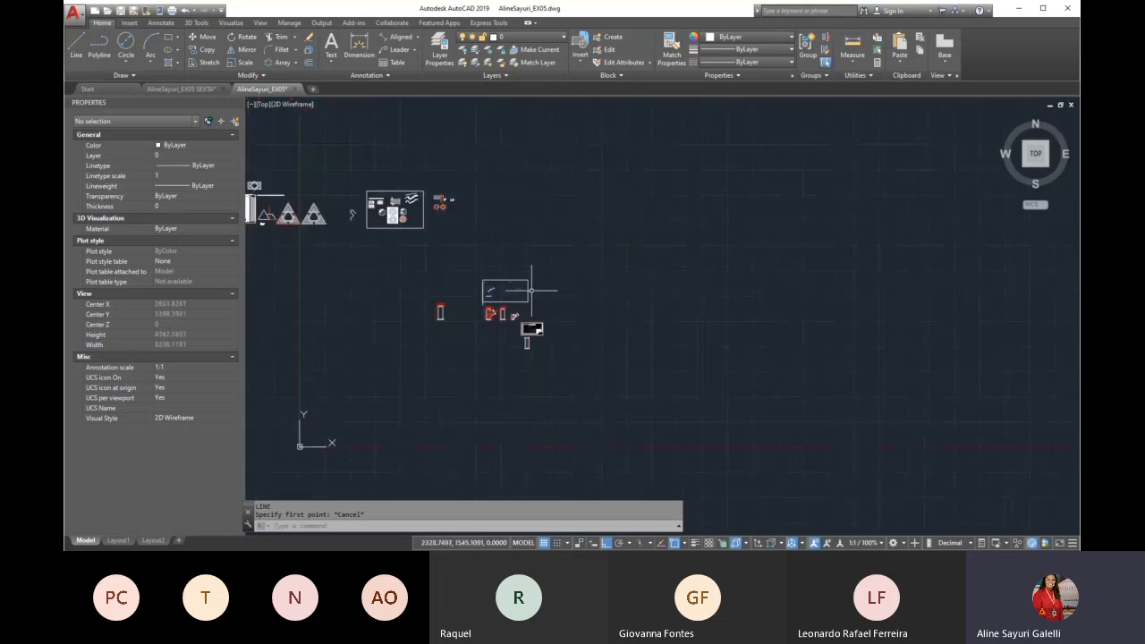
pyautogui.scroll(-3, 430, 260)
pyautogui.scroll(3, 387, 239)
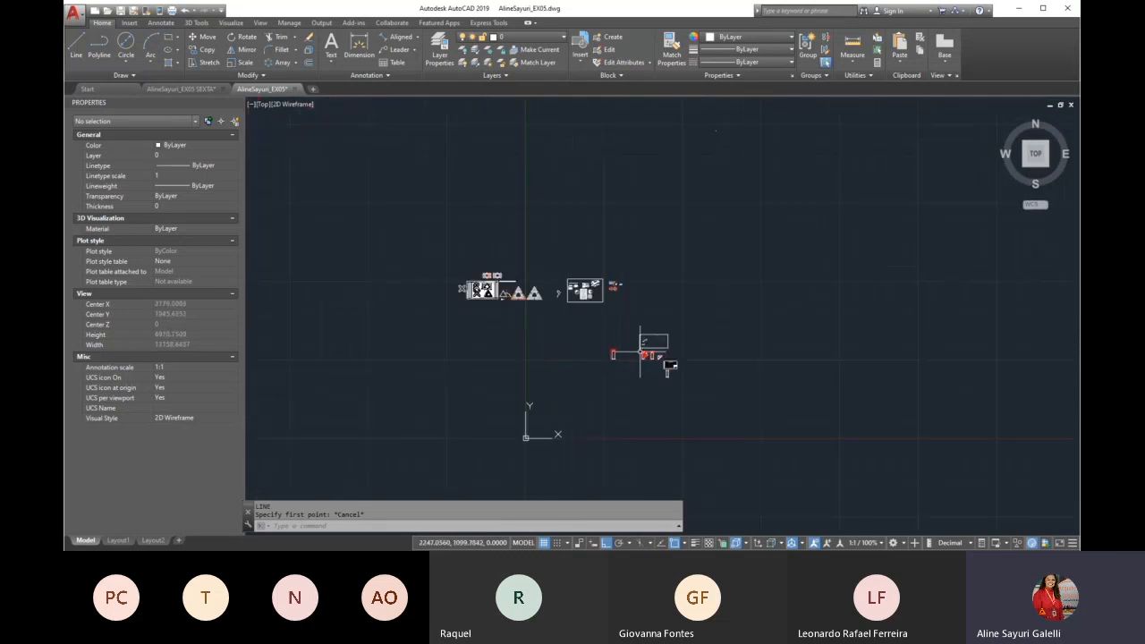
pyautogui.scroll(3, 610, 325)
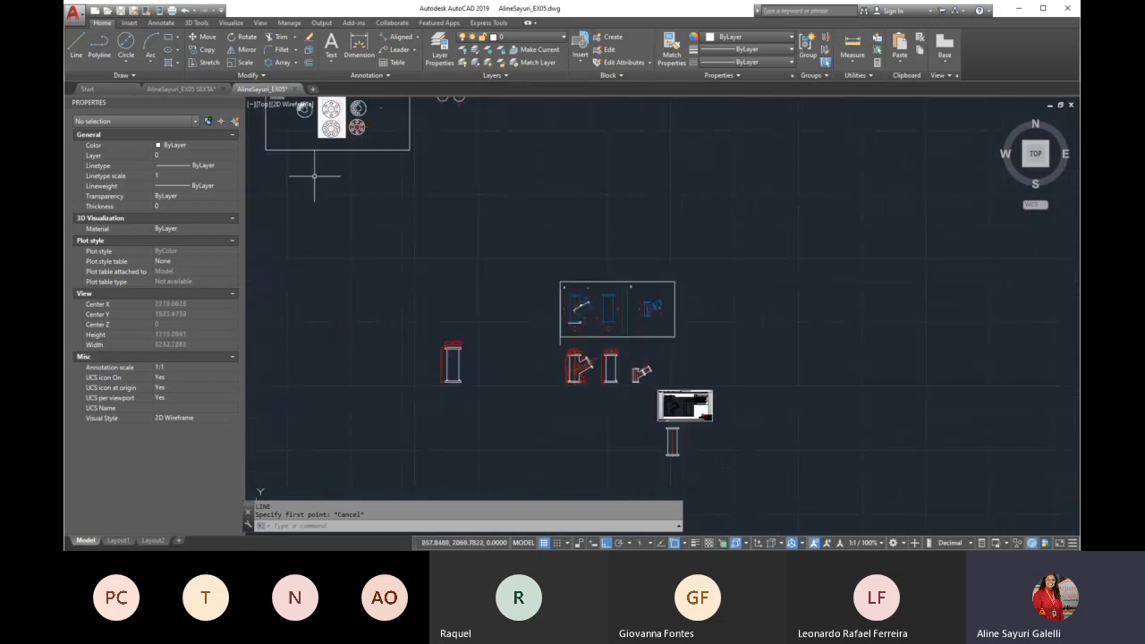
pyautogui.click(183, 89)
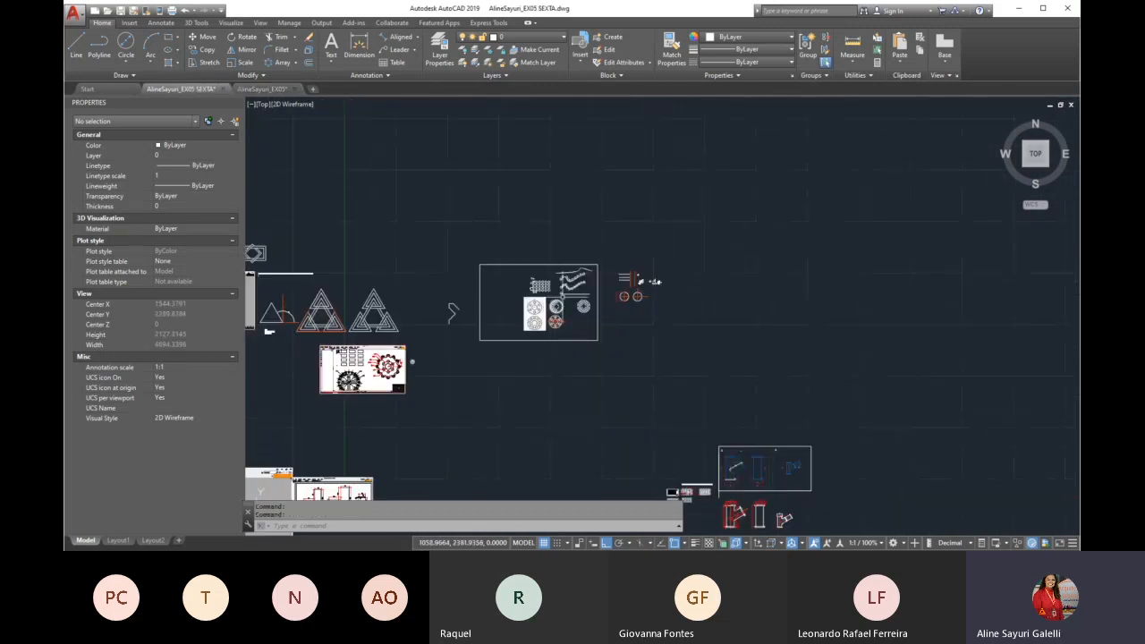
pyautogui.scroll(4, 610, 283)
pyautogui.scroll(-4, 557, 224)
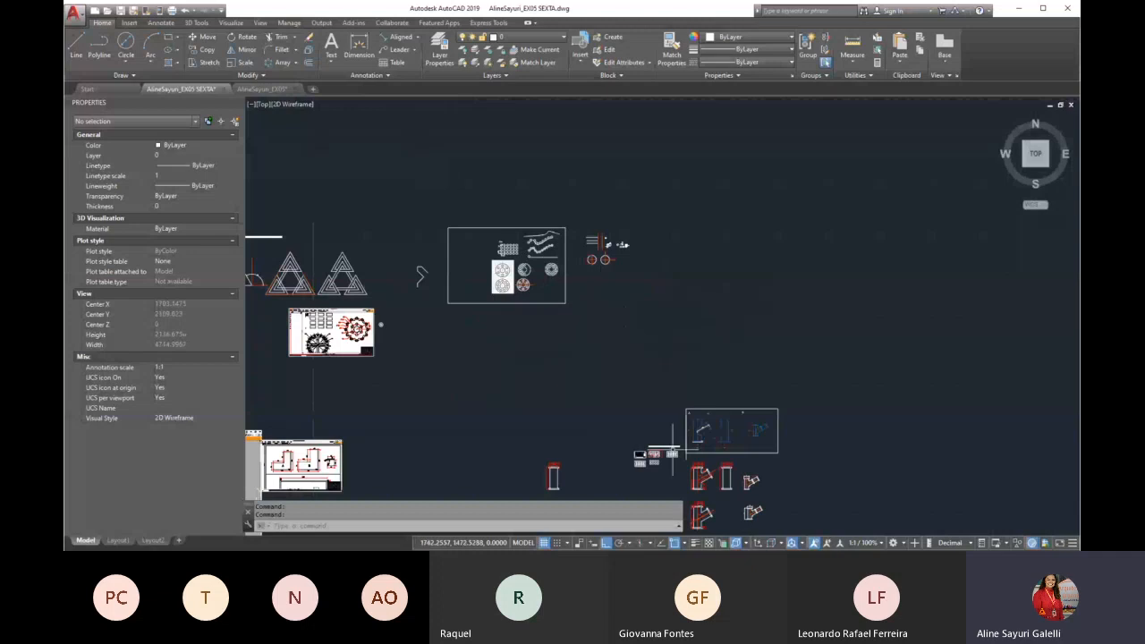
pyautogui.scroll(5, 667, 461)
pyautogui.hotkey('ctrl', 'c')
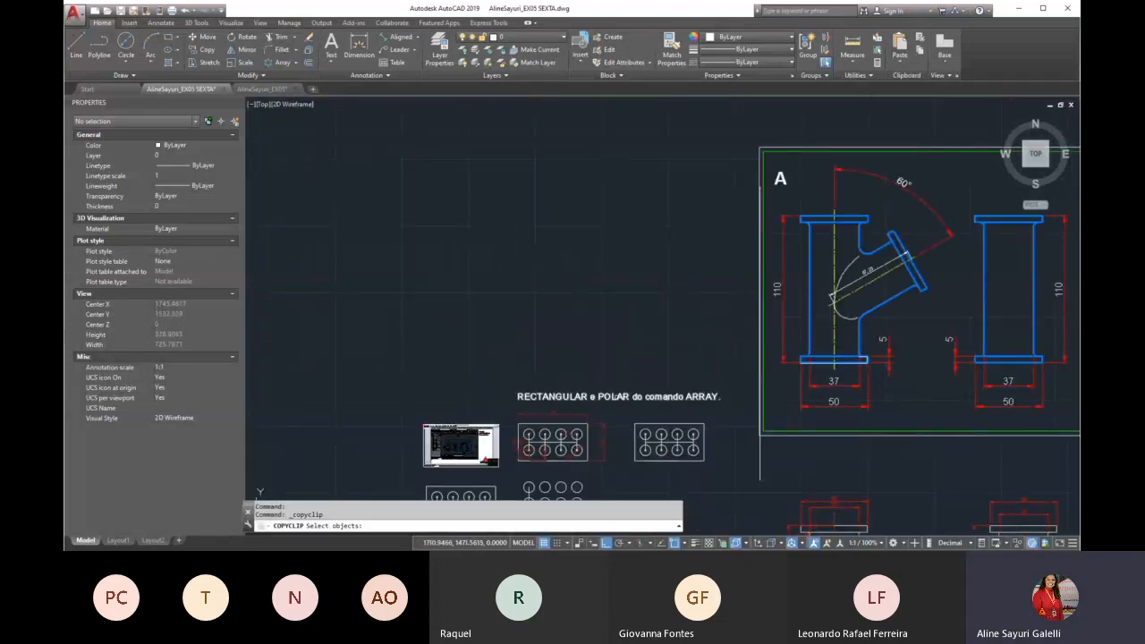
pyautogui.scroll(-3, 561, 311)
pyautogui.scroll(-4, 610, 345)
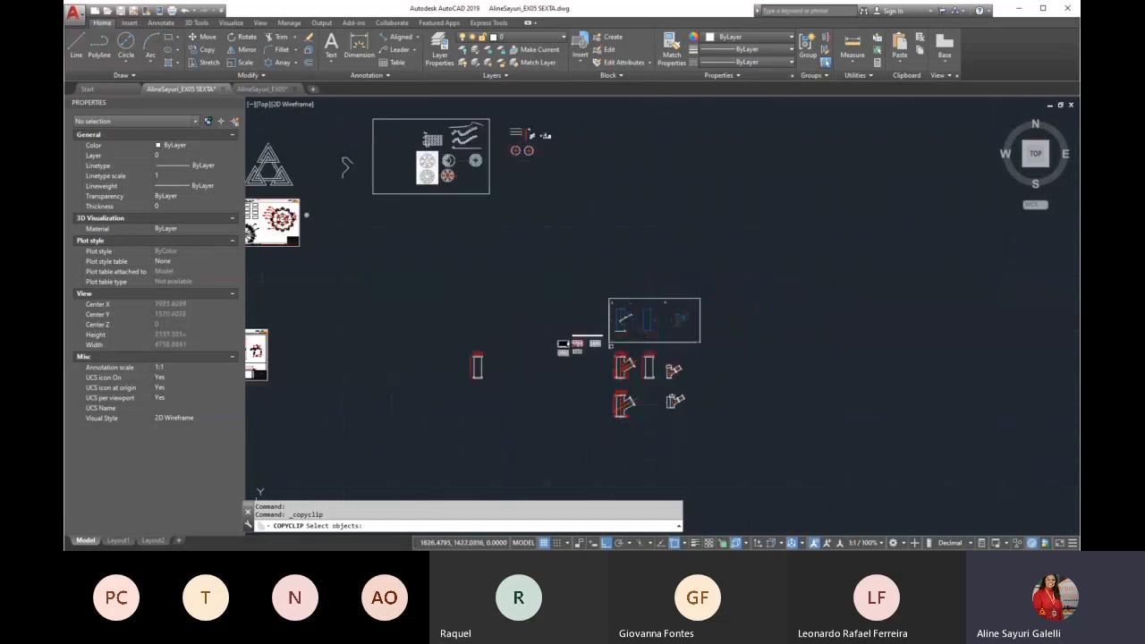
pyautogui.scroll(-2, 632, 362)
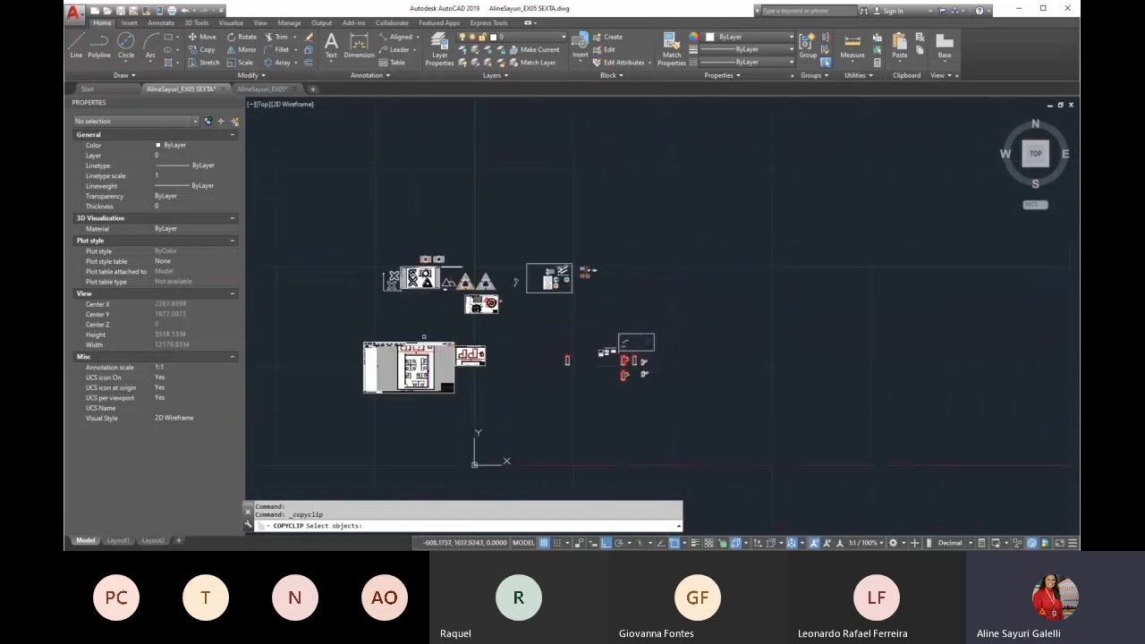
pyautogui.scroll(6, 426, 271)
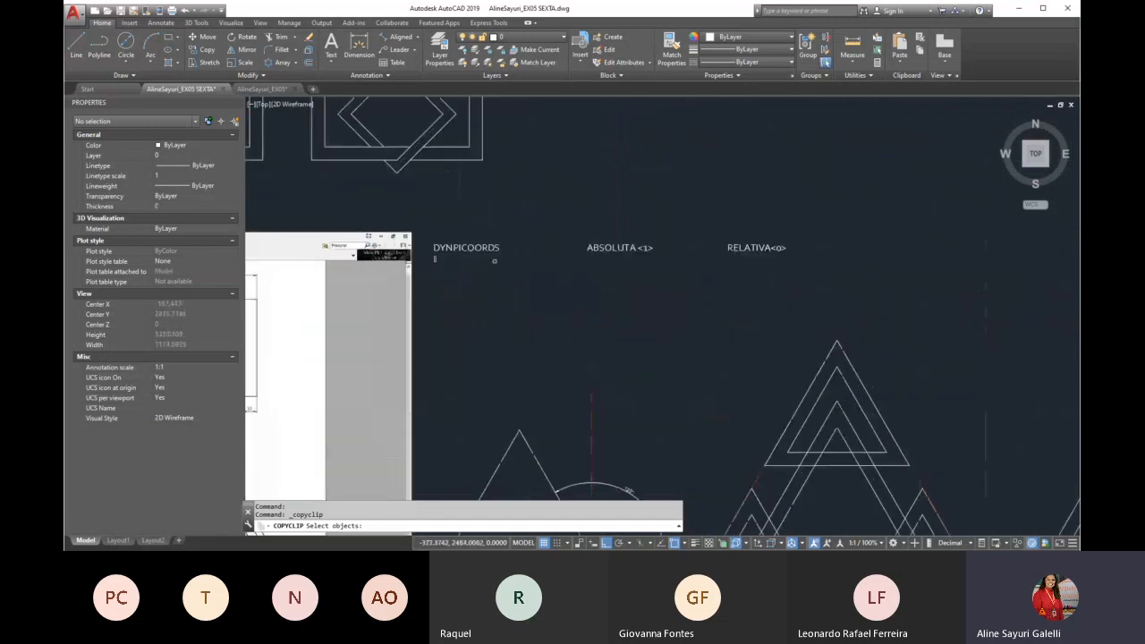
pyautogui.press('Escape')
pyautogui.hotkey('ctrl', 'c')
pyautogui.click(479, 248)
pyautogui.press('Return')
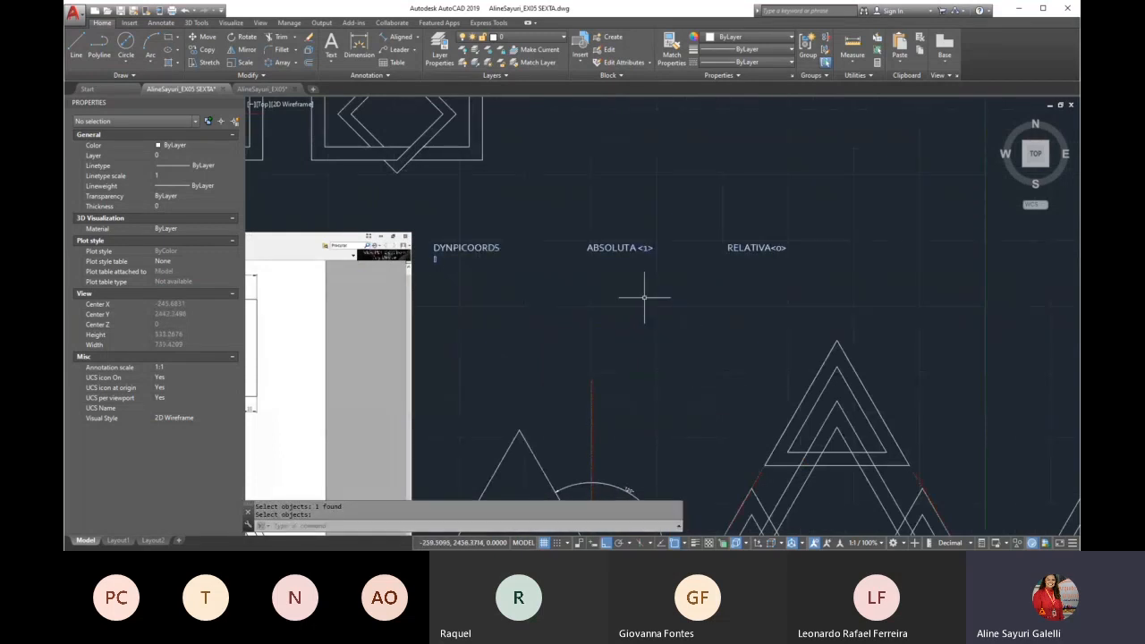
pyautogui.click(262, 89)
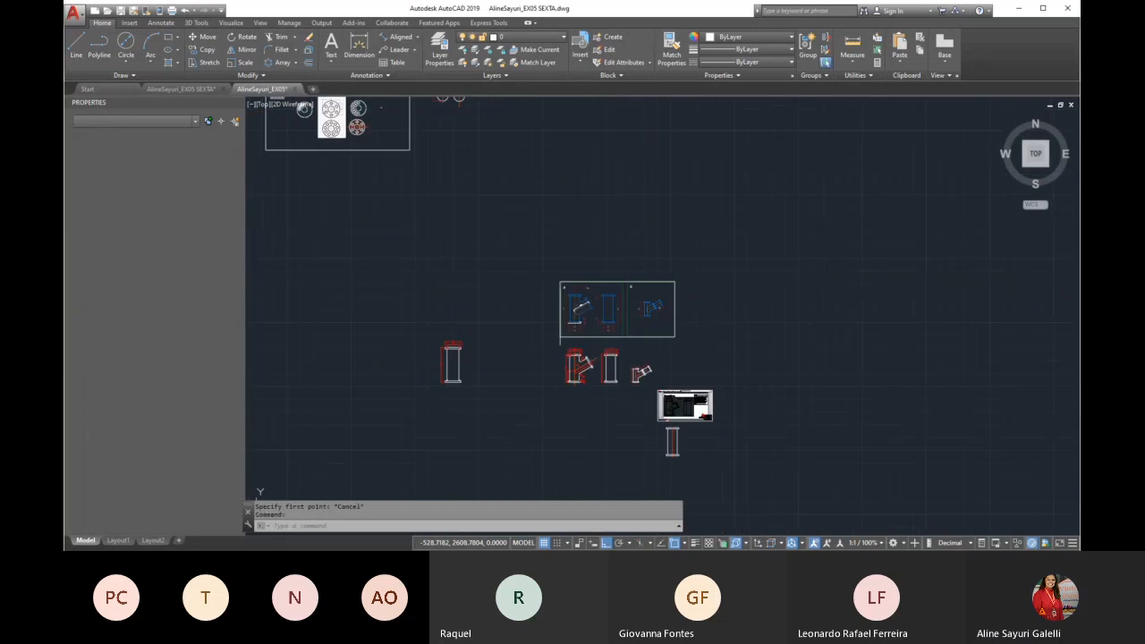
pyautogui.scroll(5, 652, 358)
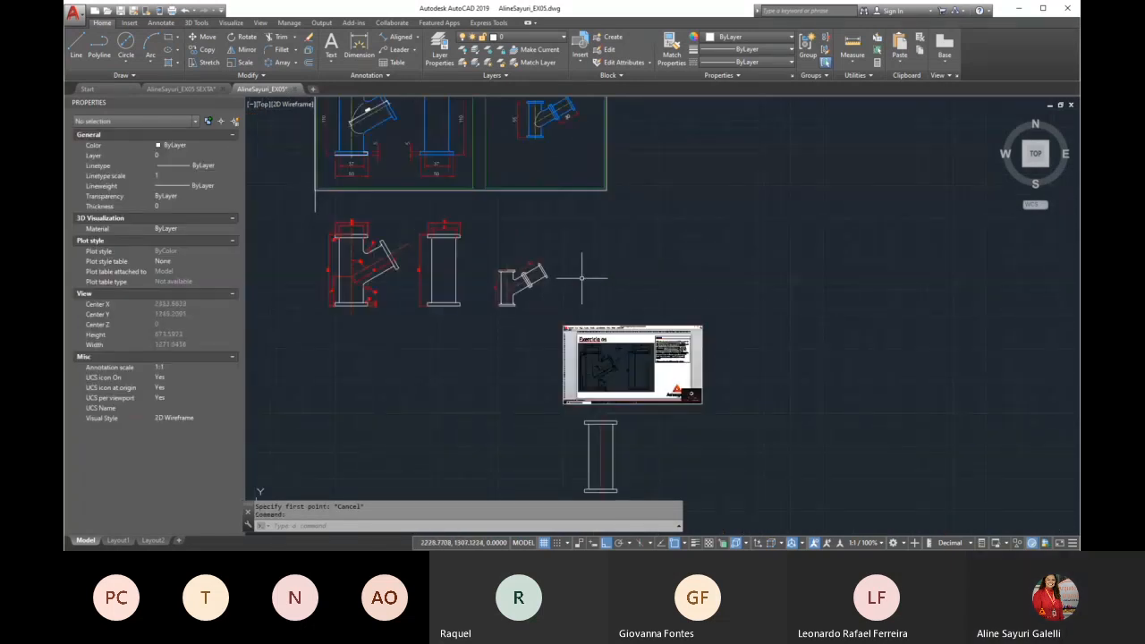
pyautogui.hotkey('ctrl', 'v')
pyautogui.click(540, 315)
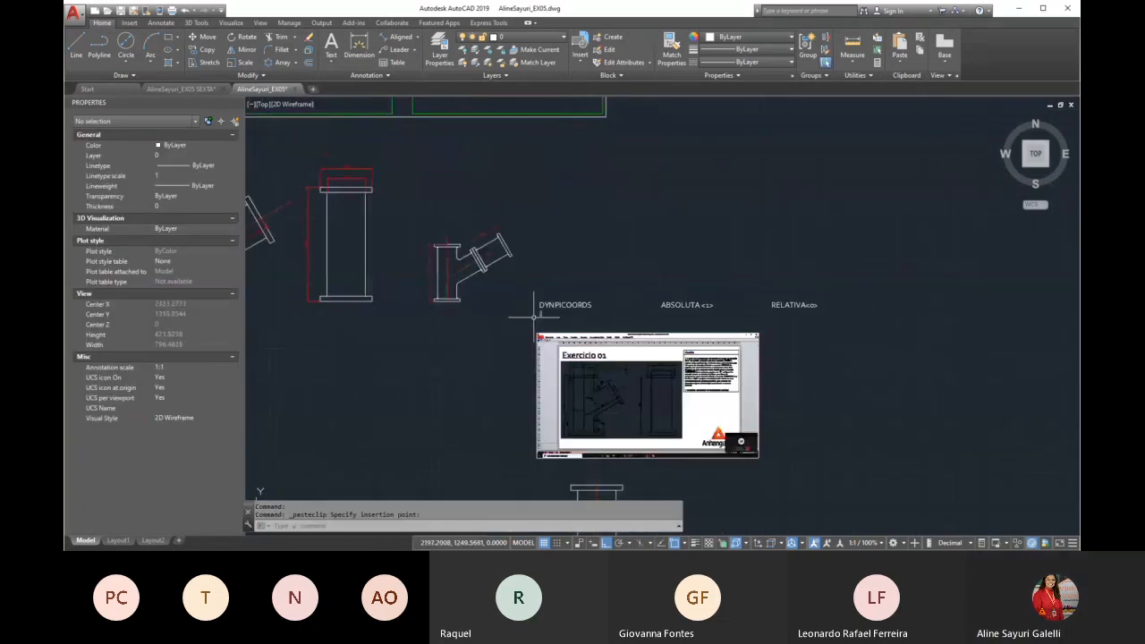
# Set the DYNPICOORDS variable to 0 for relative coordinates
pyautogui.scroll(2, 676, 316)
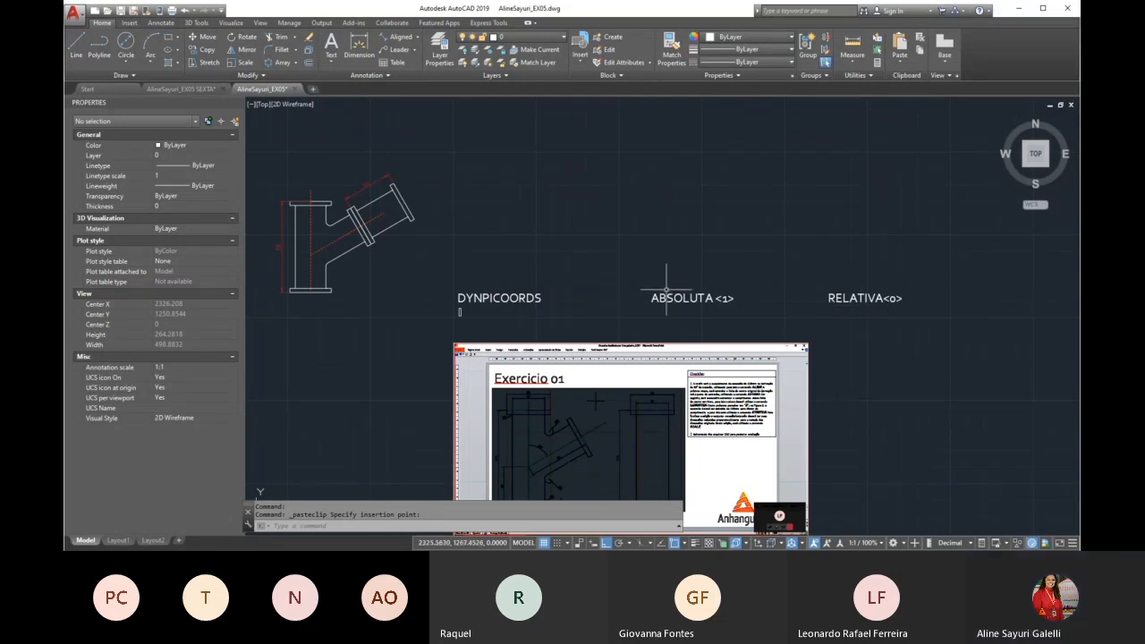
pyautogui.scroll(-2, 657, 274)
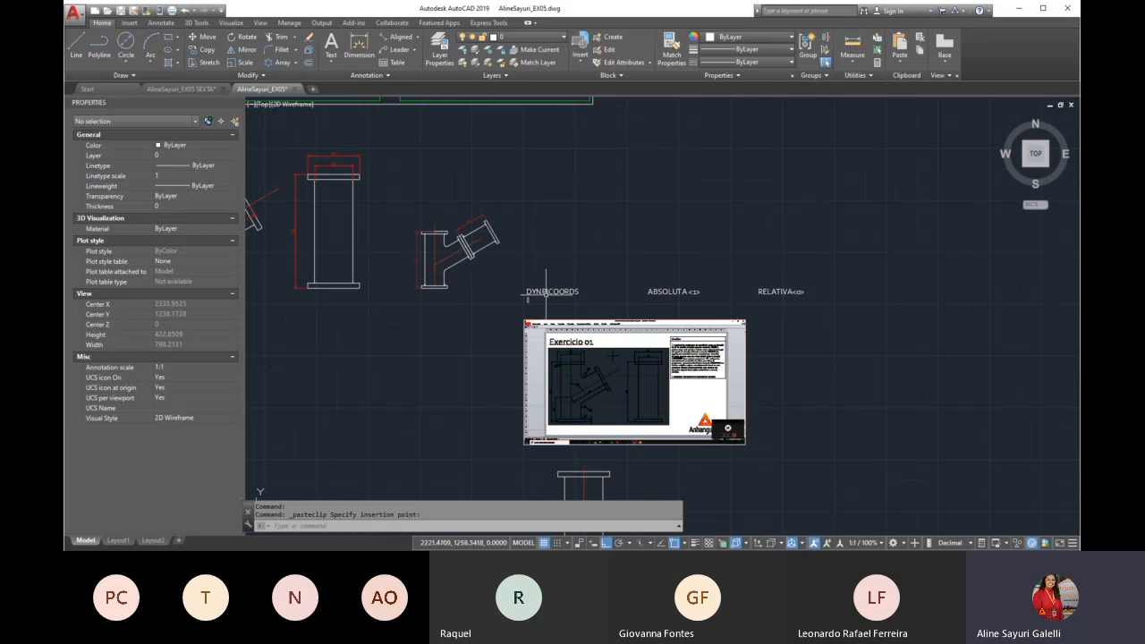
pyautogui.scroll(2, 550, 295)
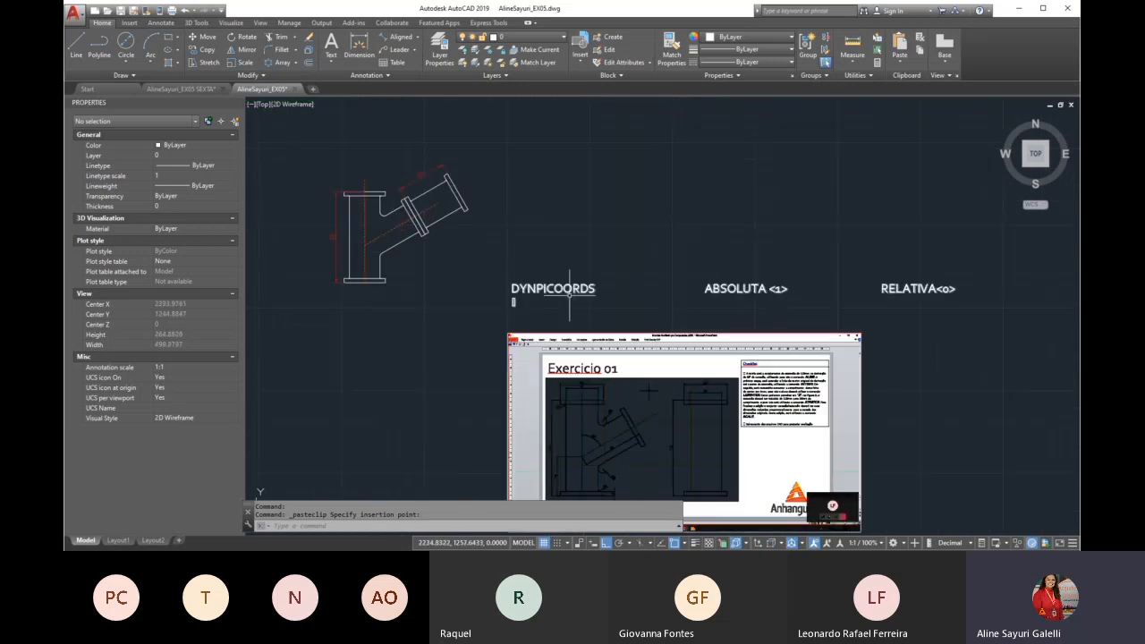
pyautogui.write('d')
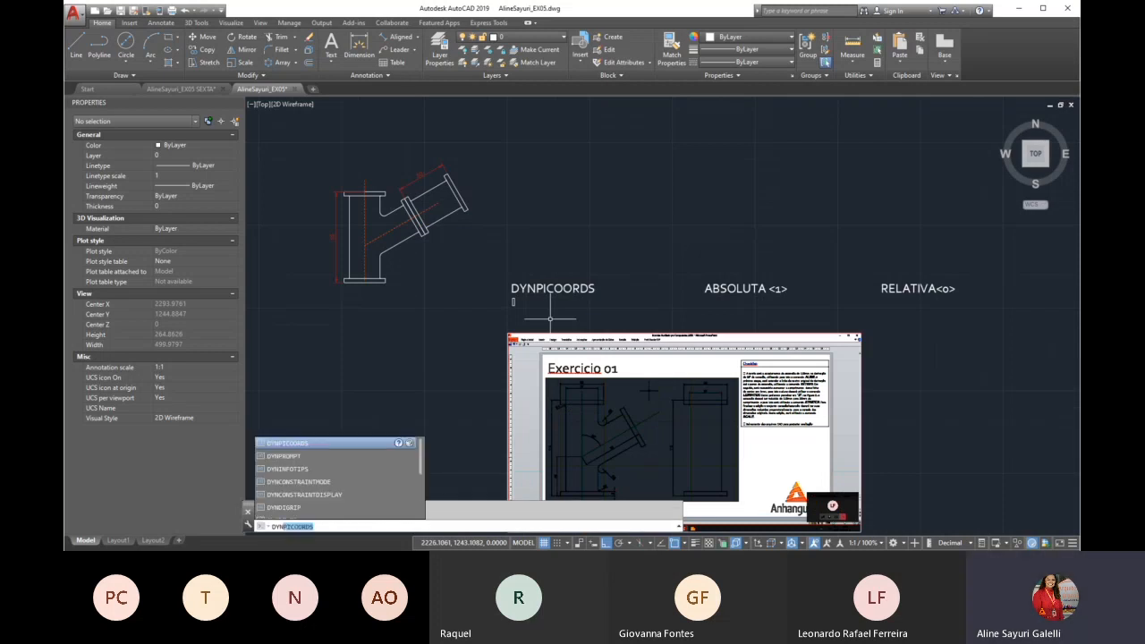
pyautogui.press('Return')
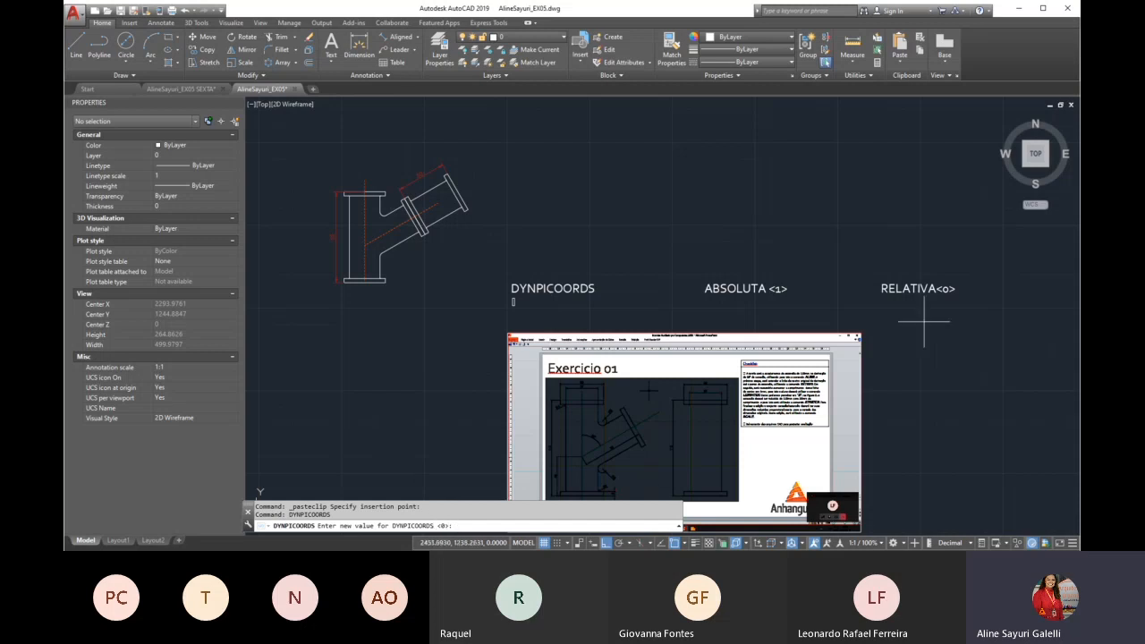
pyautogui.press('Return')
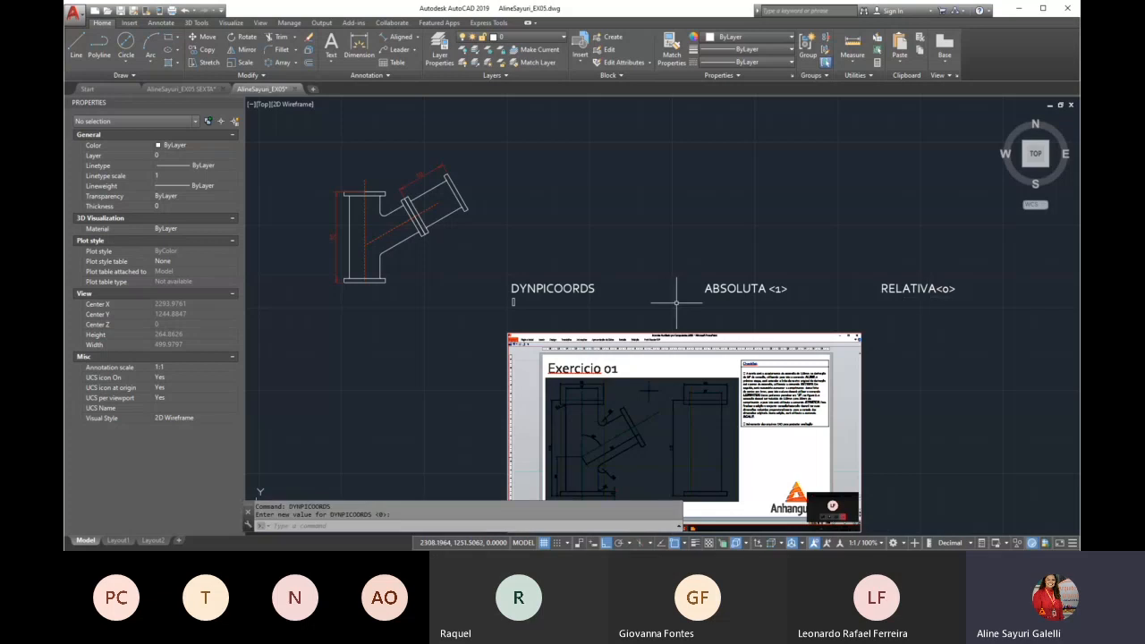
# Draw a vertical line 45 units long upward from the midpoint of the pipe's bottom flange
pyautogui.scroll(-2, 593, 259)
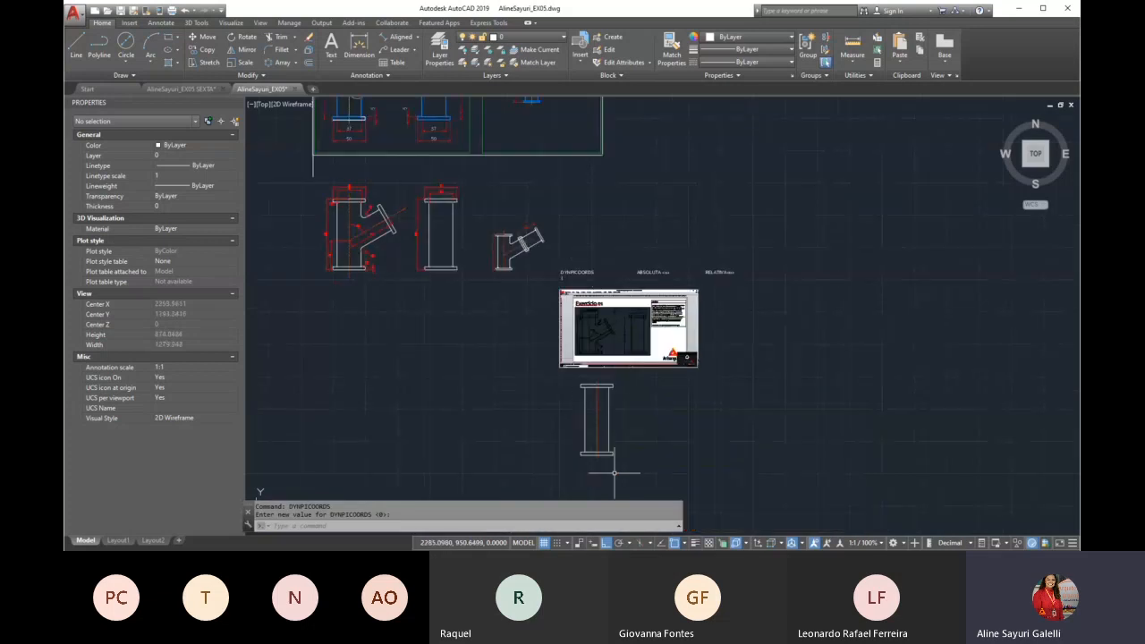
pyautogui.scroll(5, 613, 473)
pyautogui.write('l')
pyautogui.press('Return')
pyautogui.click(584, 402)
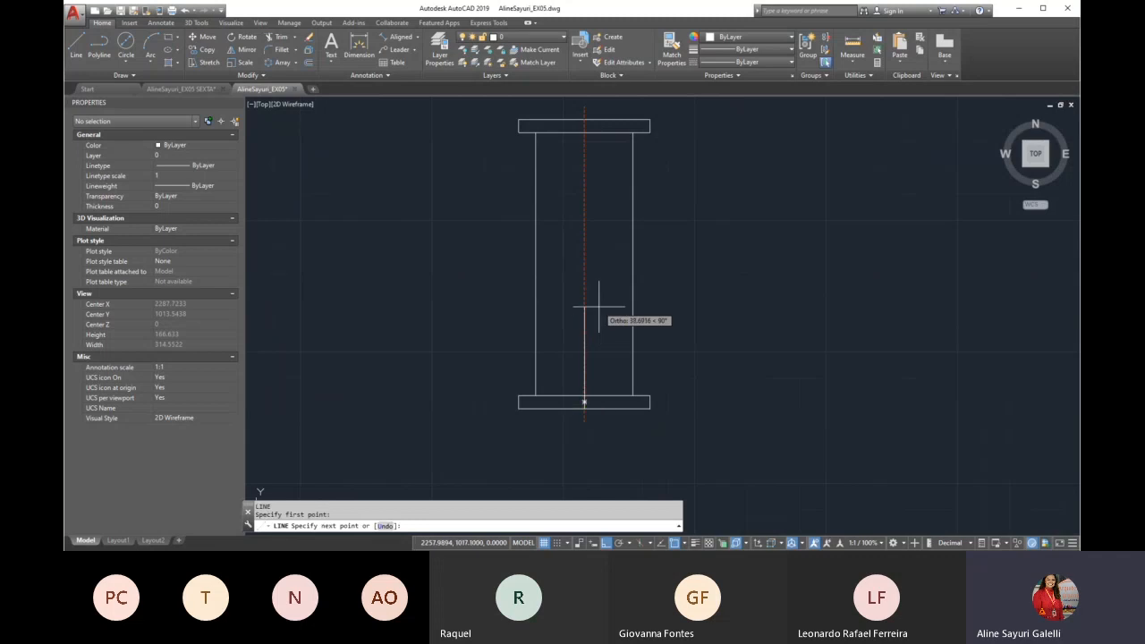
pyautogui.write('45')
pyautogui.press('Return')
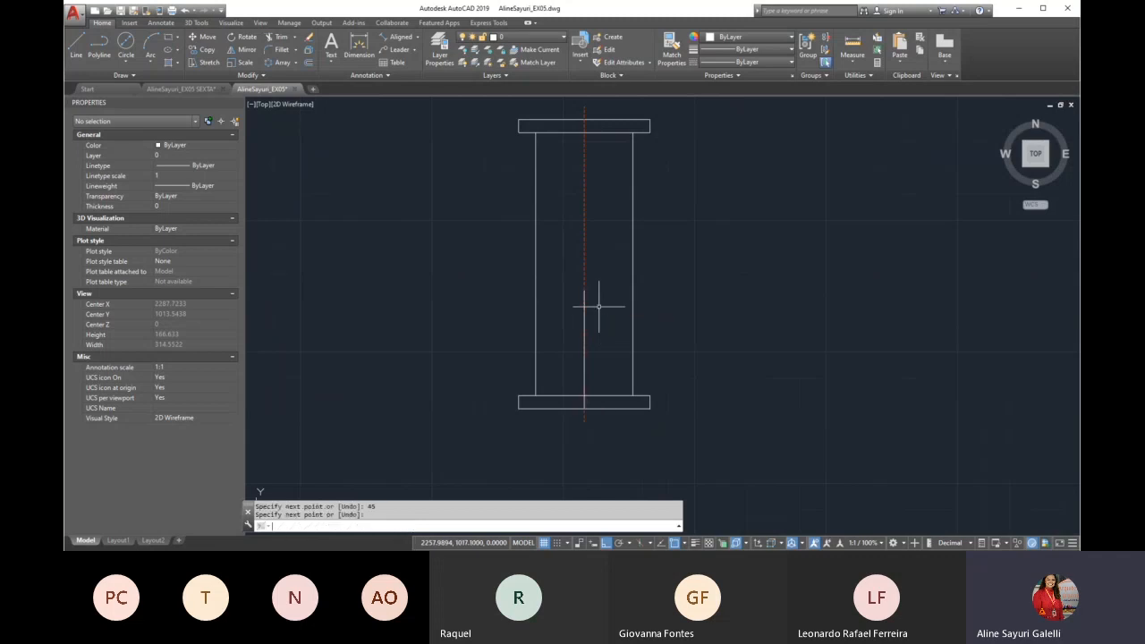
pyautogui.scroll(-3, 593, 313)
pyautogui.scroll(4, 590, 223)
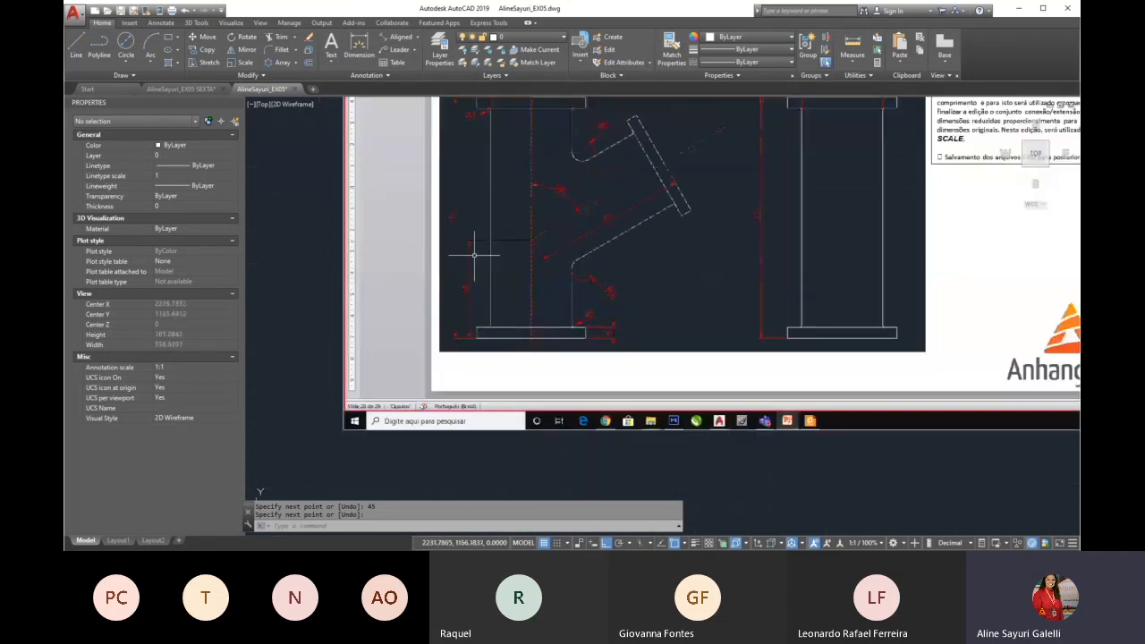
pyautogui.scroll(-5, 530, 240)
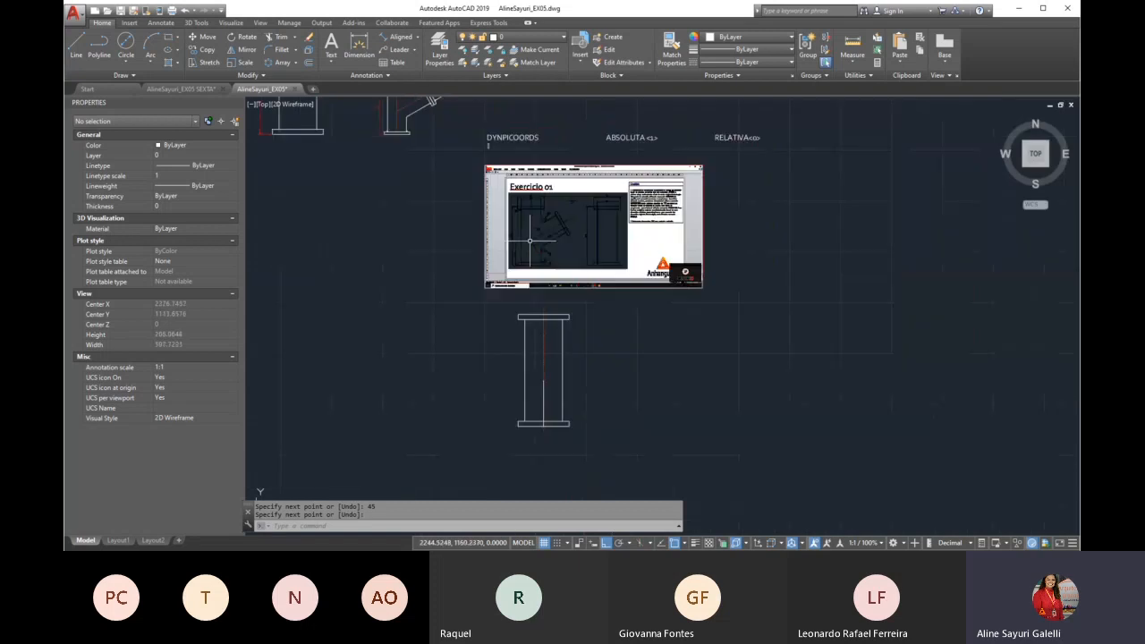
pyautogui.scroll(5, 555, 358)
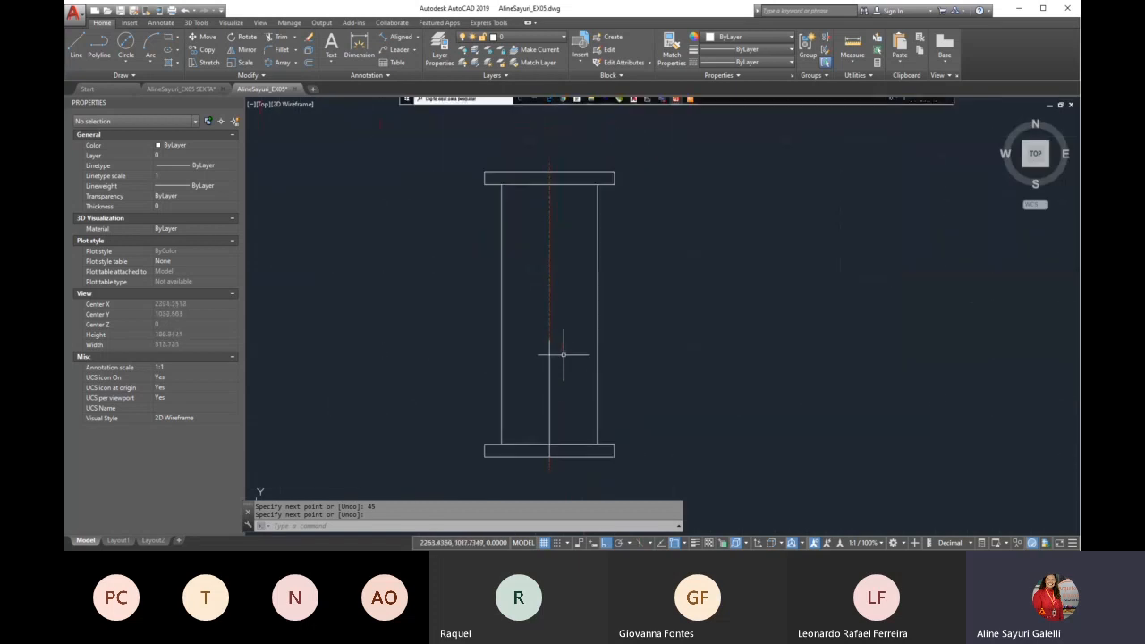
pyautogui.press('Escape')
pyautogui.write('l')
pyautogui.press('Return')
pyautogui.click(551, 340)
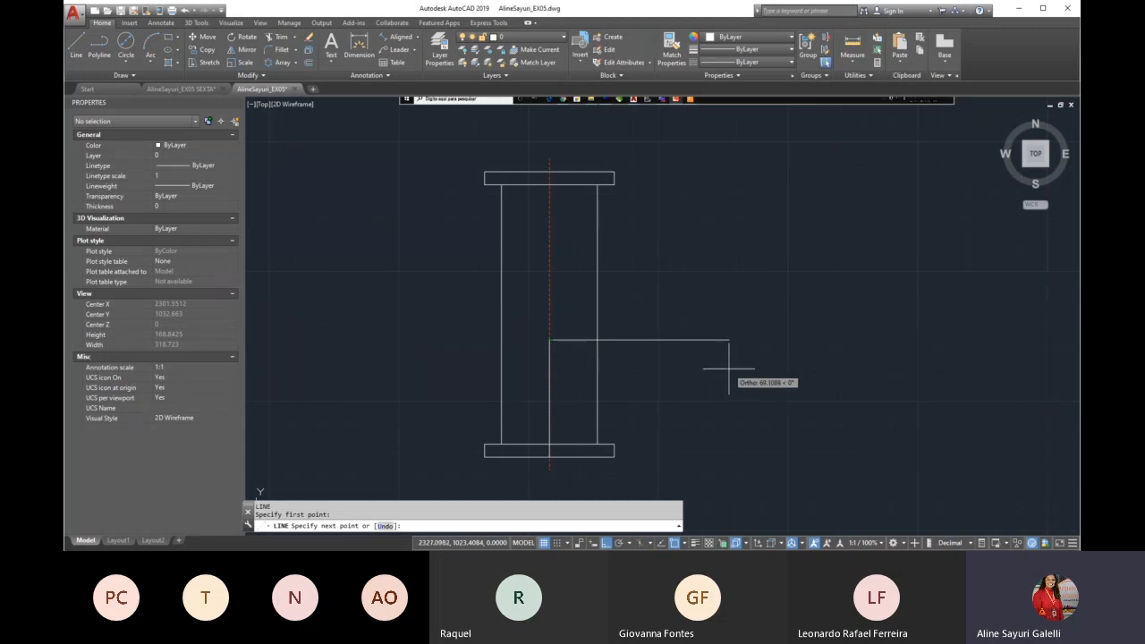
pyautogui.write('@')
pyautogui.scroll(-10, 729, 376)
pyautogui.scroll(12, 680, 349)
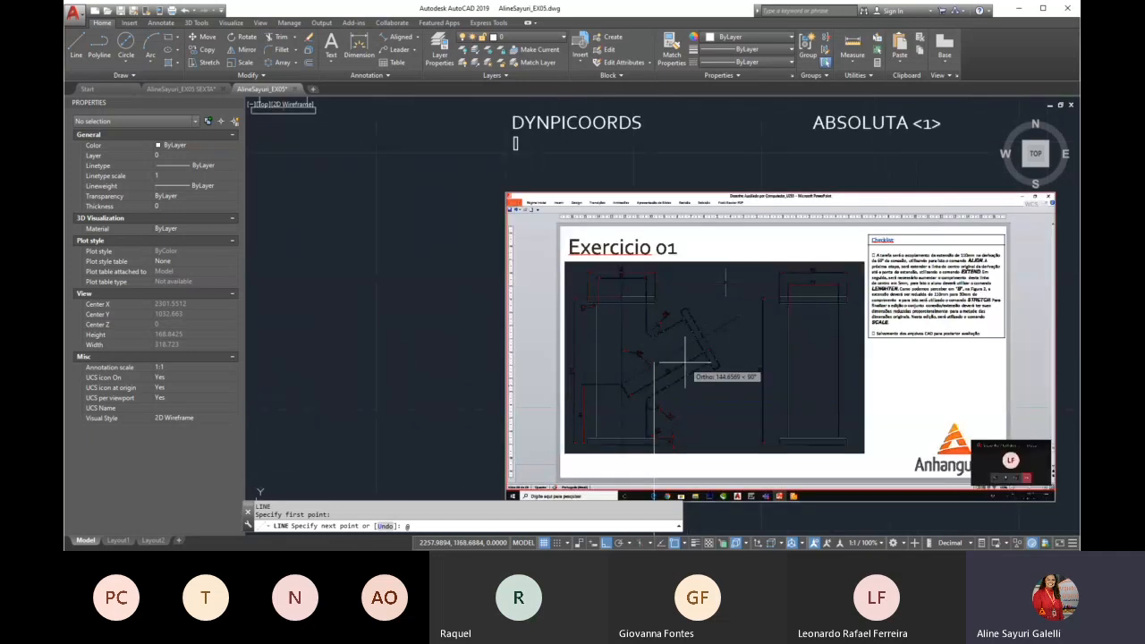
pyautogui.scroll(5, 685, 362)
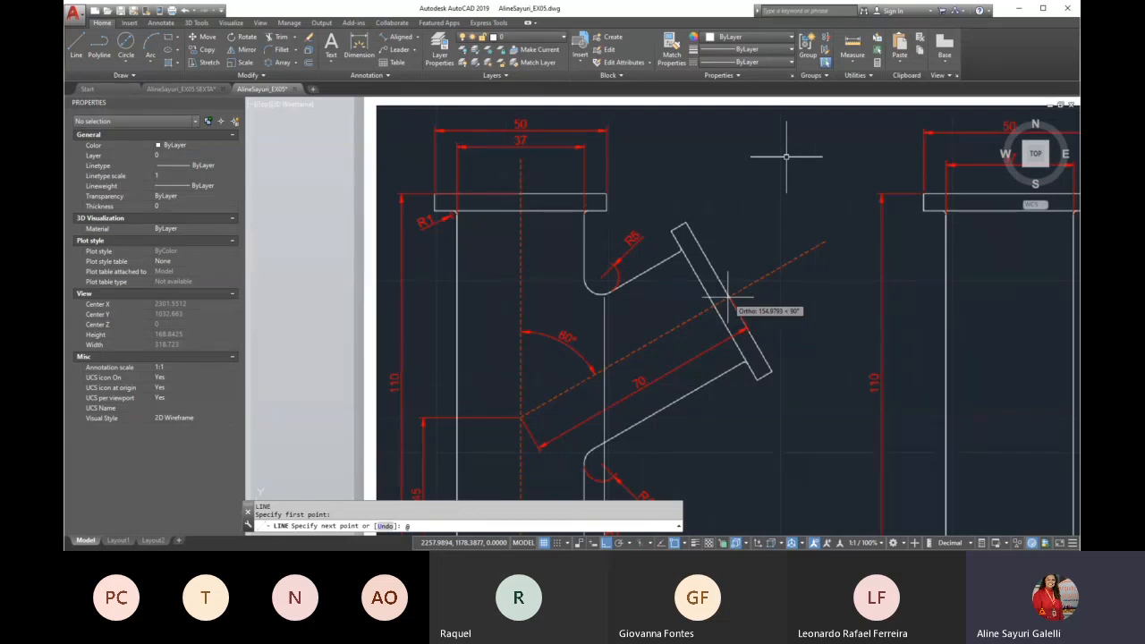
pyautogui.scroll(-5, 727, 296)
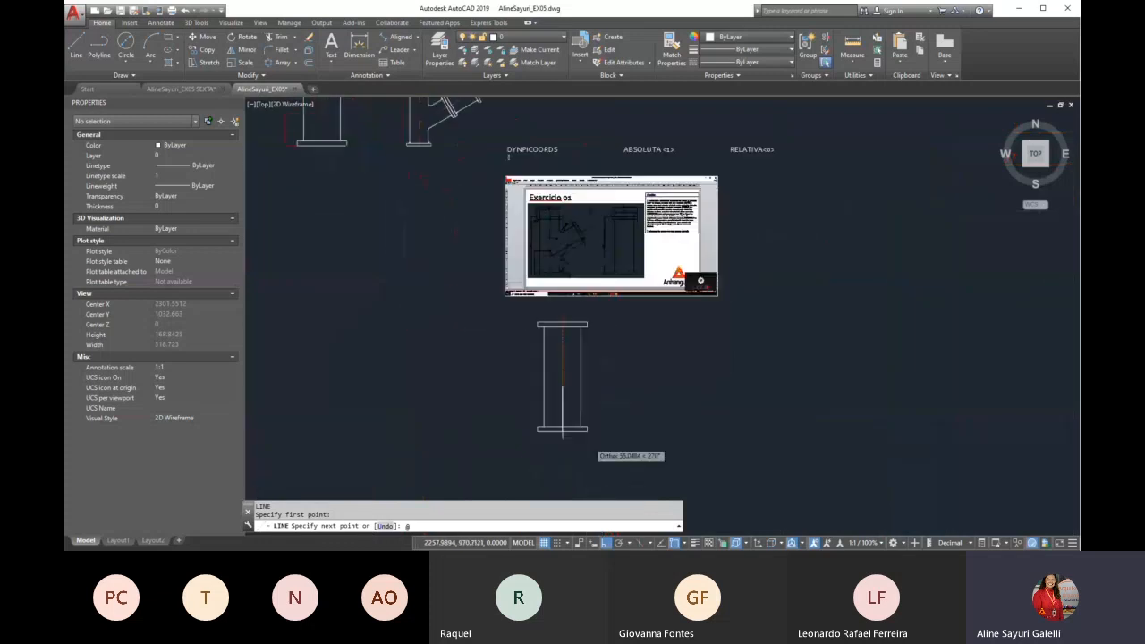
pyautogui.scroll(2, 573, 438)
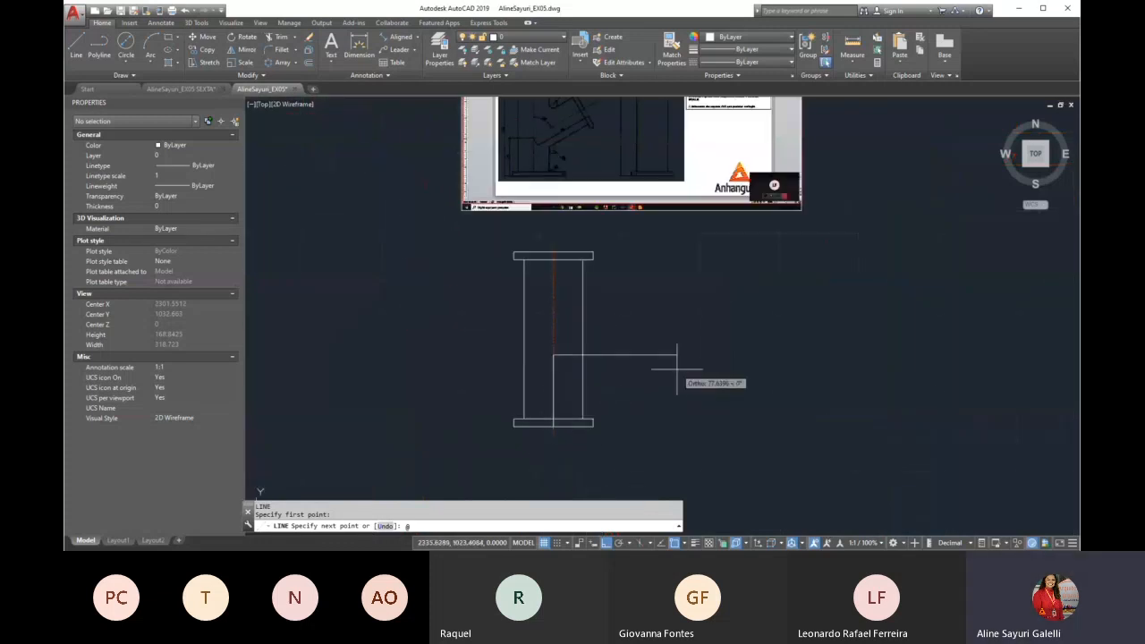
pyautogui.write('70<')
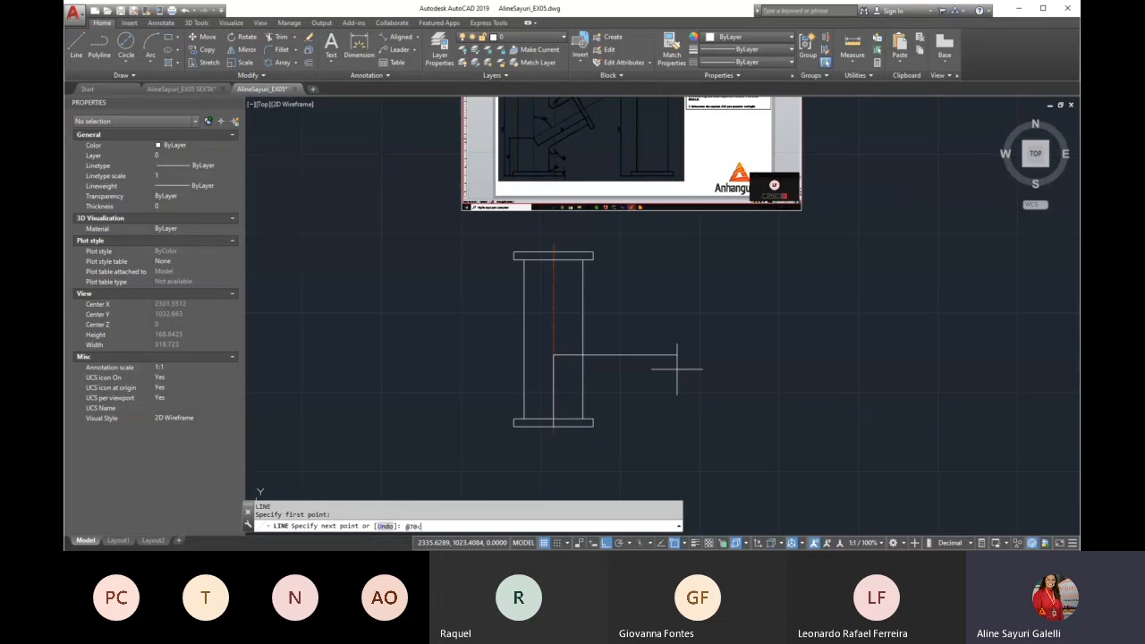
pyautogui.scroll(-3, 537, 384)
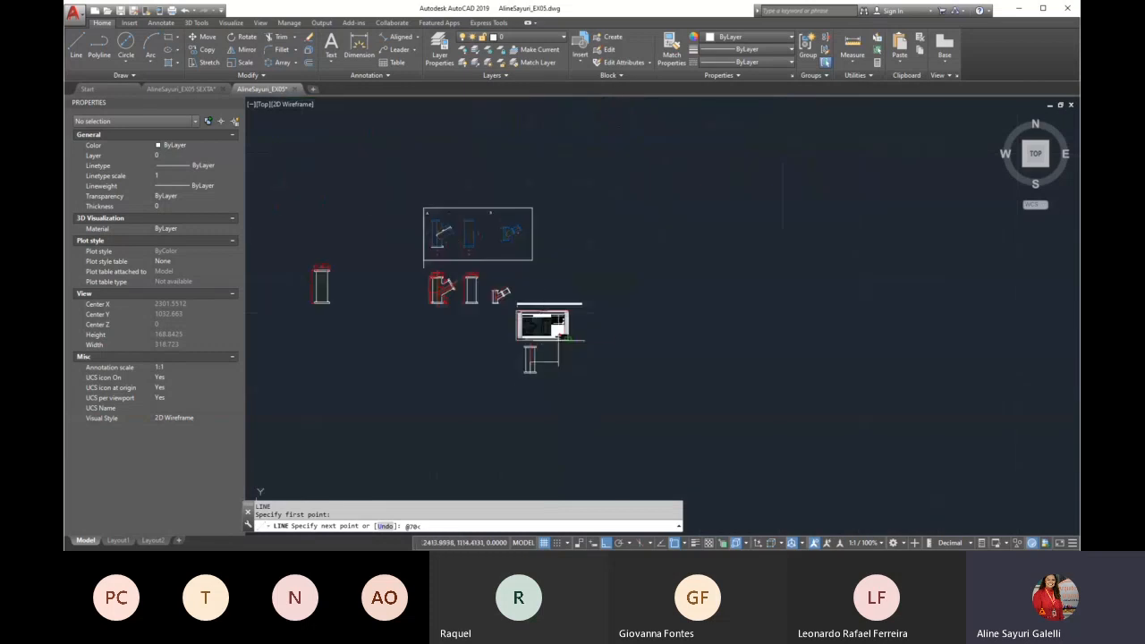
pyautogui.scroll(5, 522, 322)
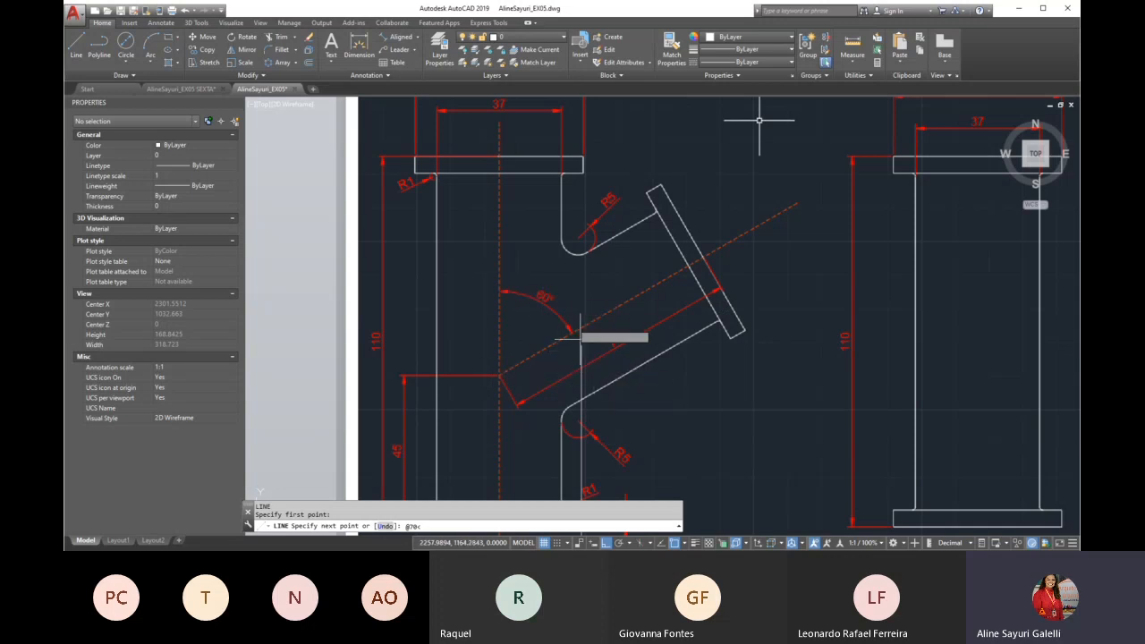
pyautogui.scroll(-12, 580, 333)
pyautogui.scroll(5, 589, 399)
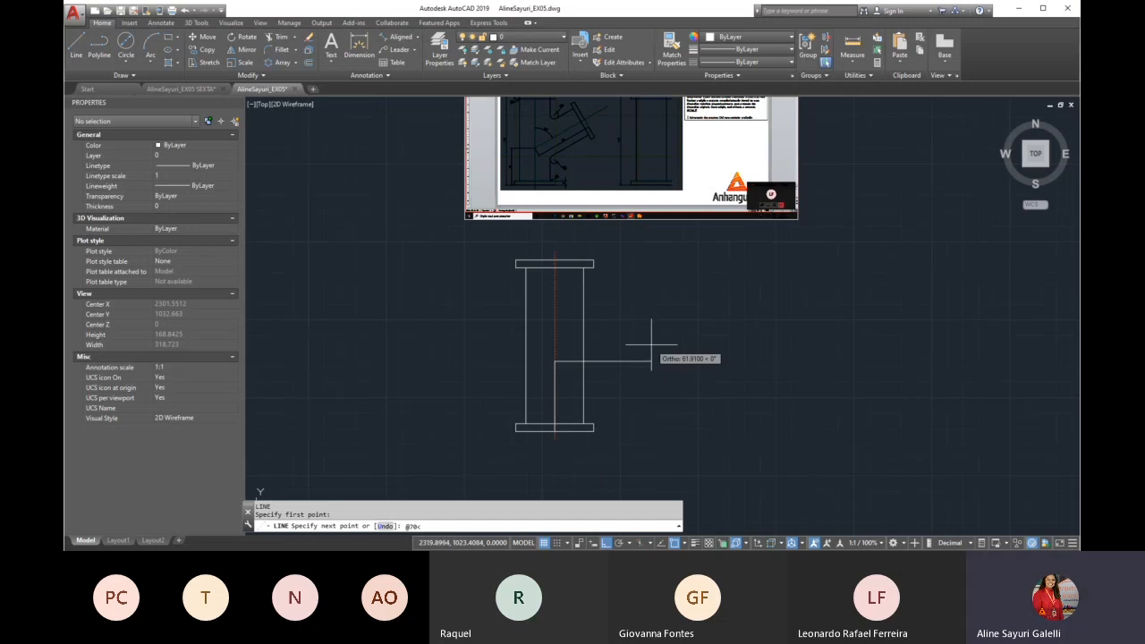
pyautogui.write('0')
pyautogui.press('Return')
pyautogui.press('Escape')
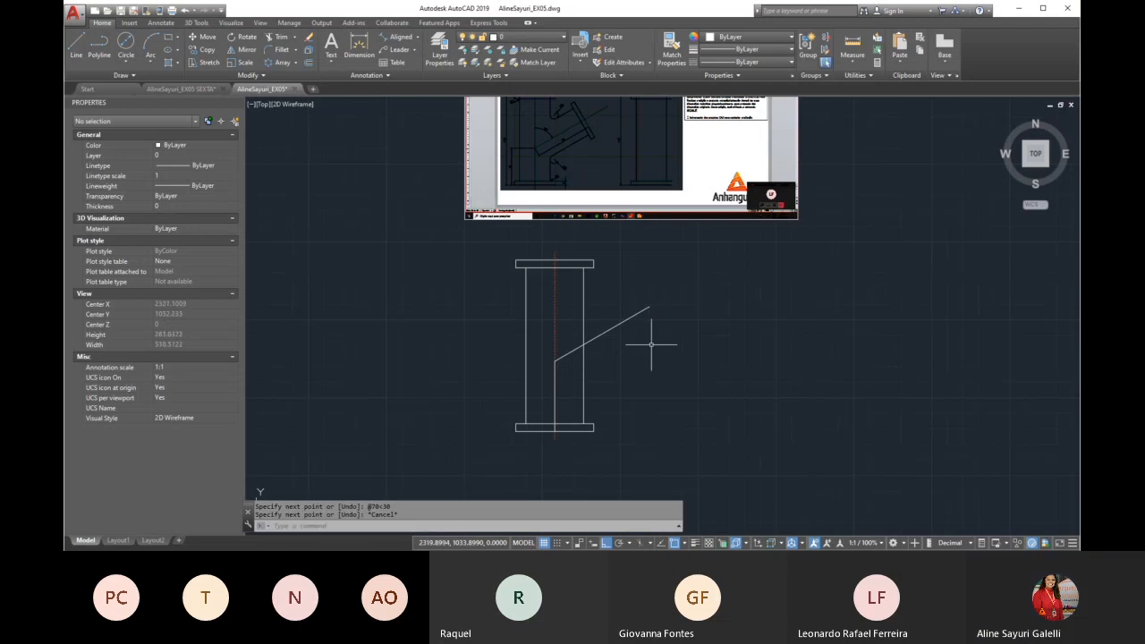
# Match the branch axis to the properties of the red vertical centre line and erase the 45-unit construction line
pyautogui.write('ma')
pyautogui.press('Return')
pyautogui.click(555, 333)
pyautogui.click(617, 317)
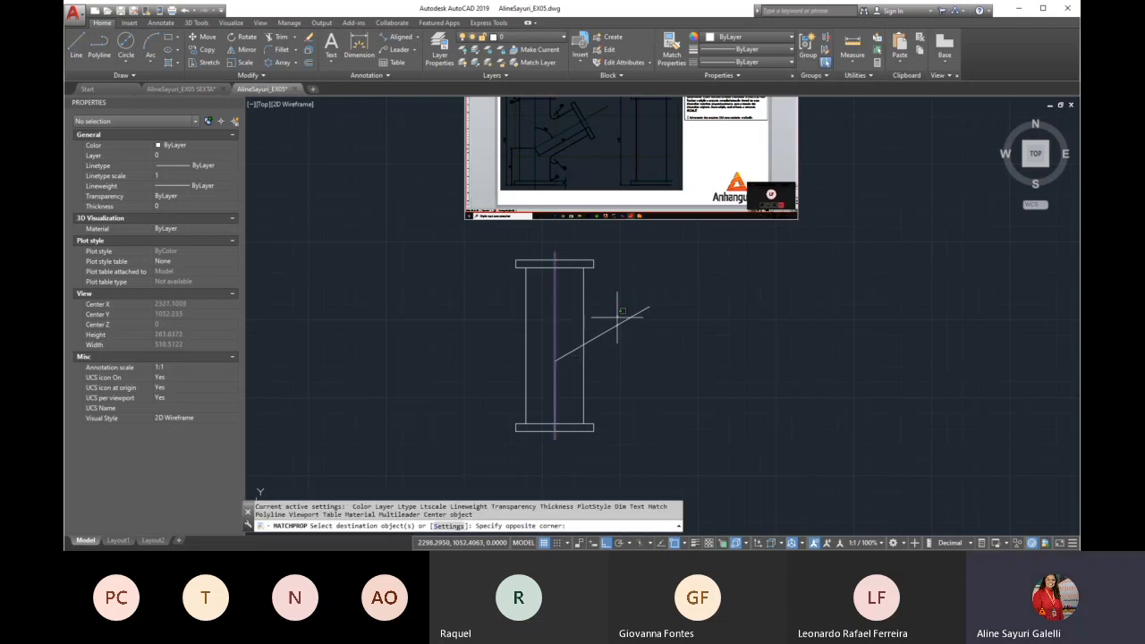
pyautogui.click(605, 335)
pyautogui.press('Return')
pyautogui.click(554, 368)
pyautogui.press('Delete')
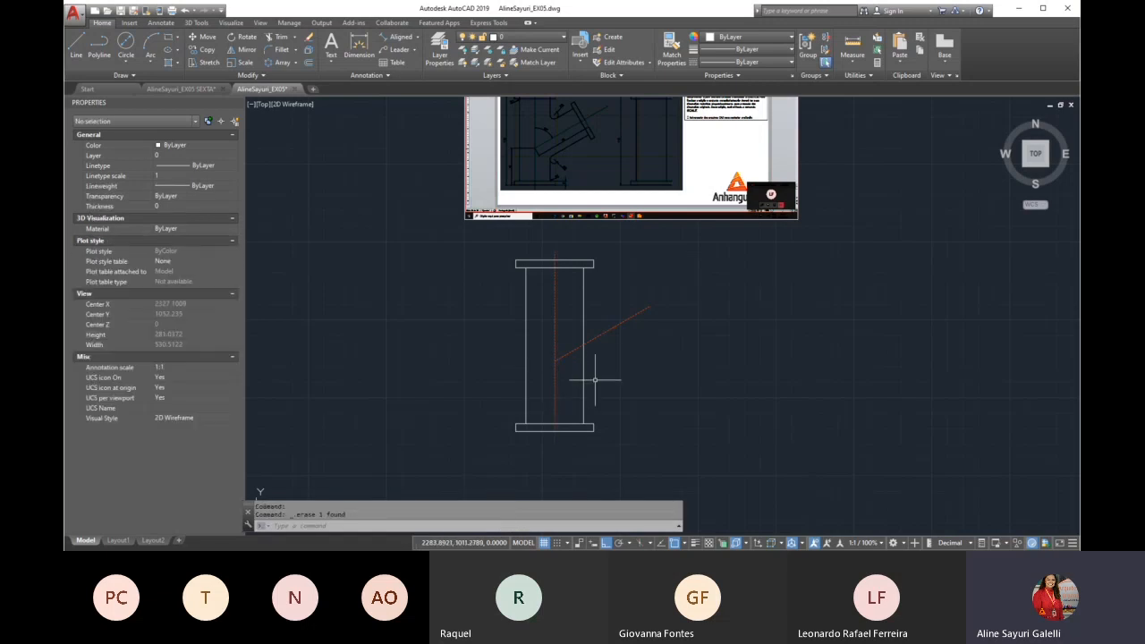
# Examine the branch walls, fillets and end flange in the Exercicio 01 reference image
pyautogui.scroll(-2, 542, 385)
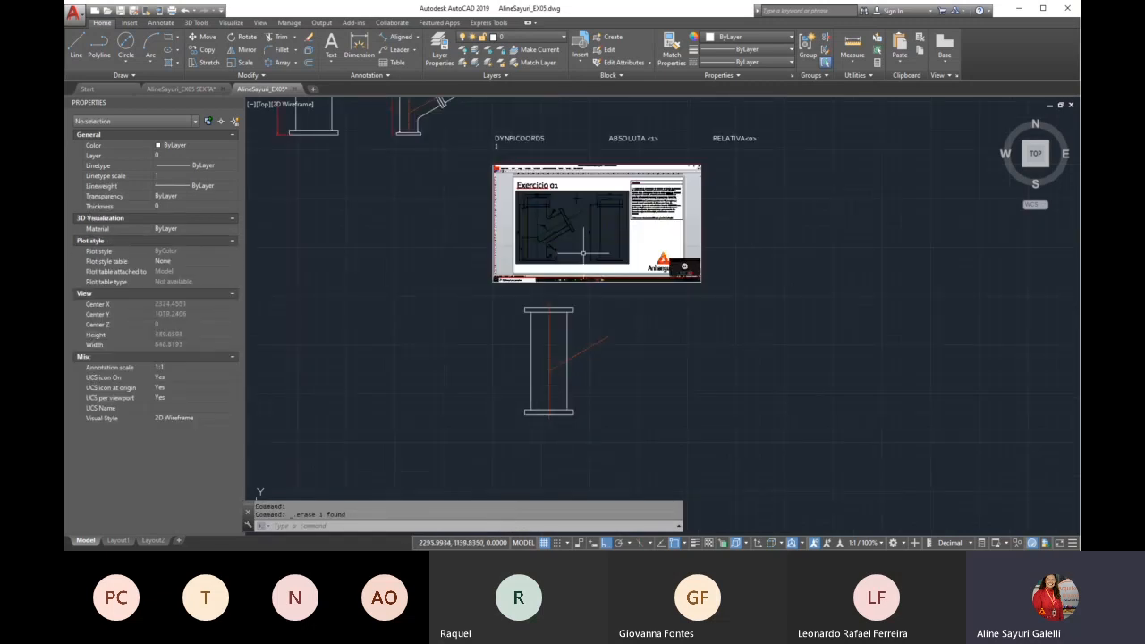
pyautogui.scroll(6, 556, 206)
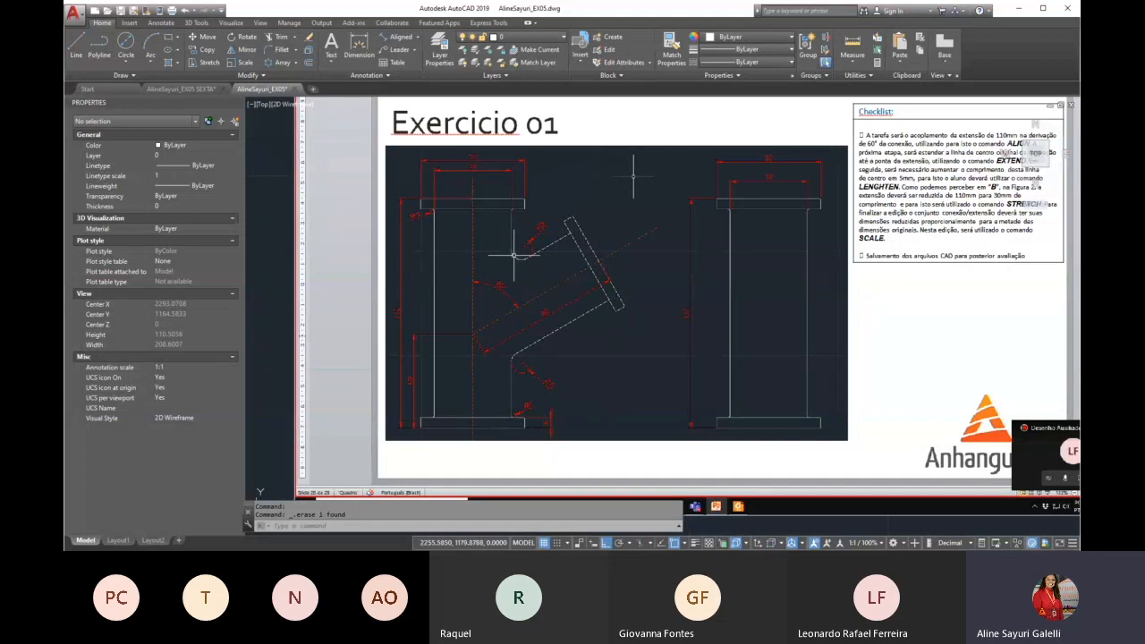
pyautogui.scroll(-2, 514, 223)
pyautogui.scroll(2, 491, 240)
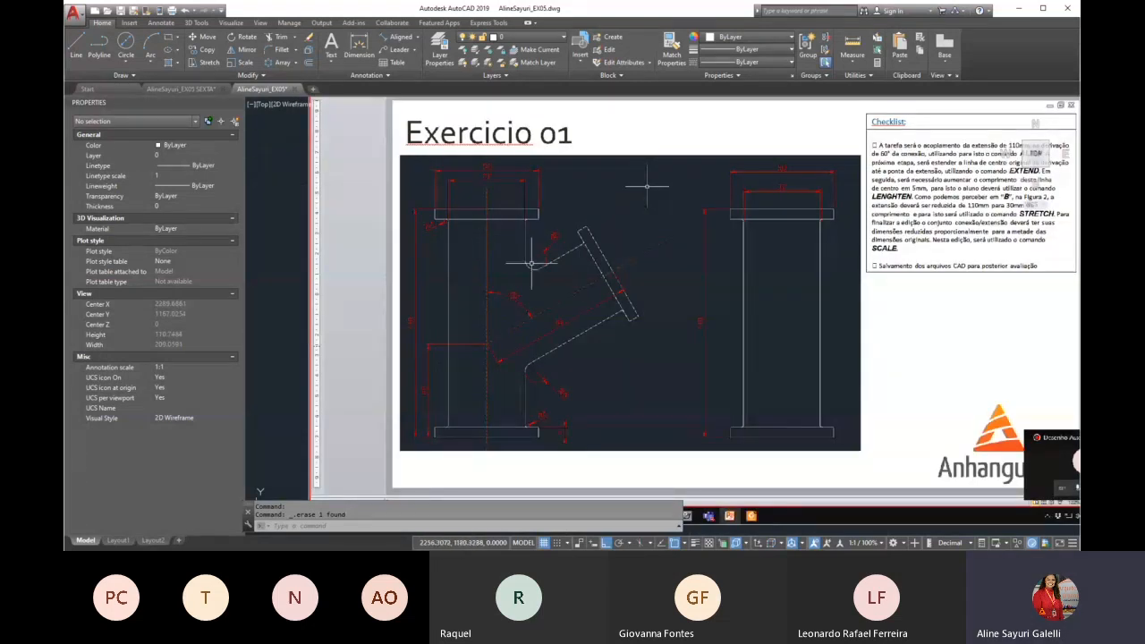
pyautogui.scroll(-2, 510, 224)
pyautogui.scroll(2, 511, 222)
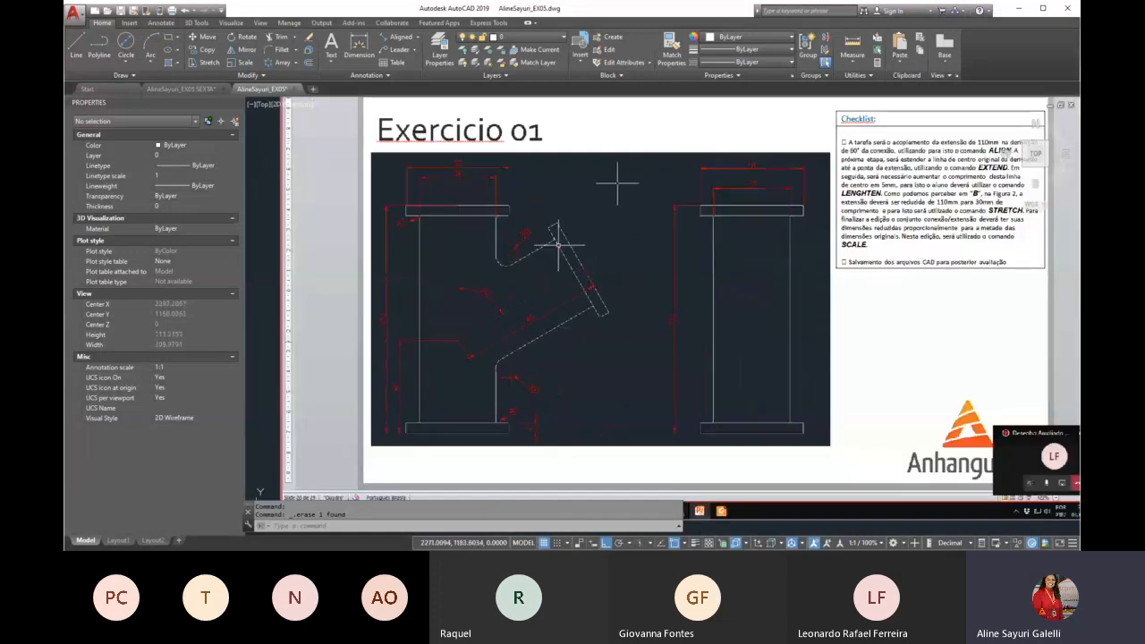
pyautogui.scroll(-2, 512, 210)
pyautogui.scroll(-2, 517, 211)
# Copy the flanged pipe with its vertical centre line to the right of the original, leaving out the inclined branch axis
pyautogui.scroll(2, 537, 313)
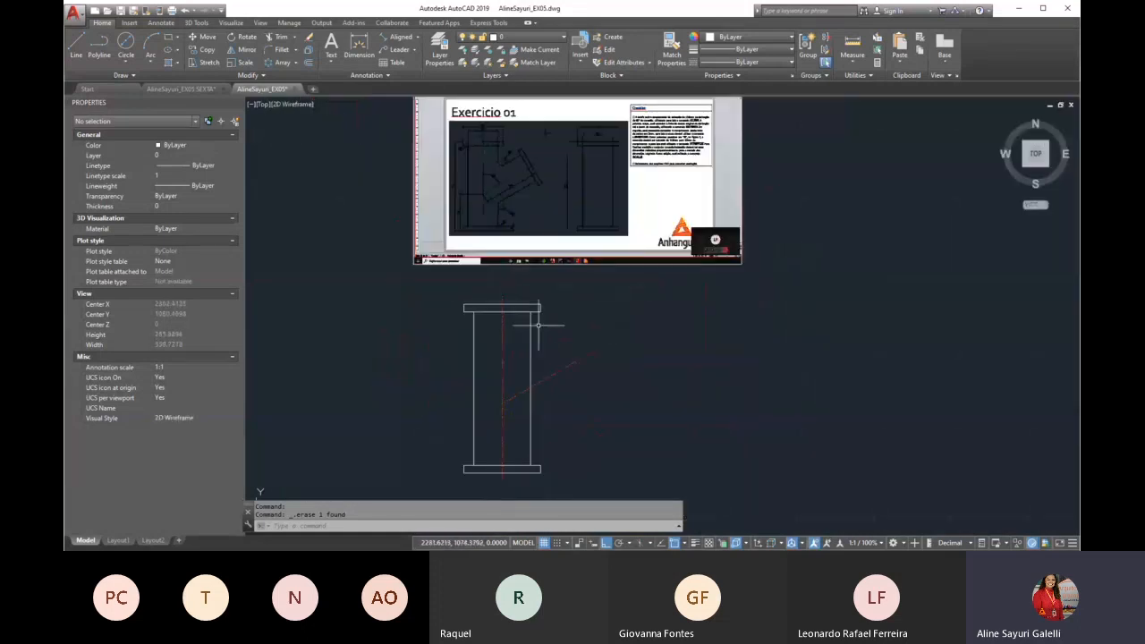
pyautogui.write('CO')
pyautogui.press('Return')
pyautogui.click(450, 292)
pyautogui.scroll(-2, 542, 409)
pyautogui.click(535, 458)
pyautogui.press('Return')
pyautogui.click(575, 432)
pyautogui.click(694, 416)
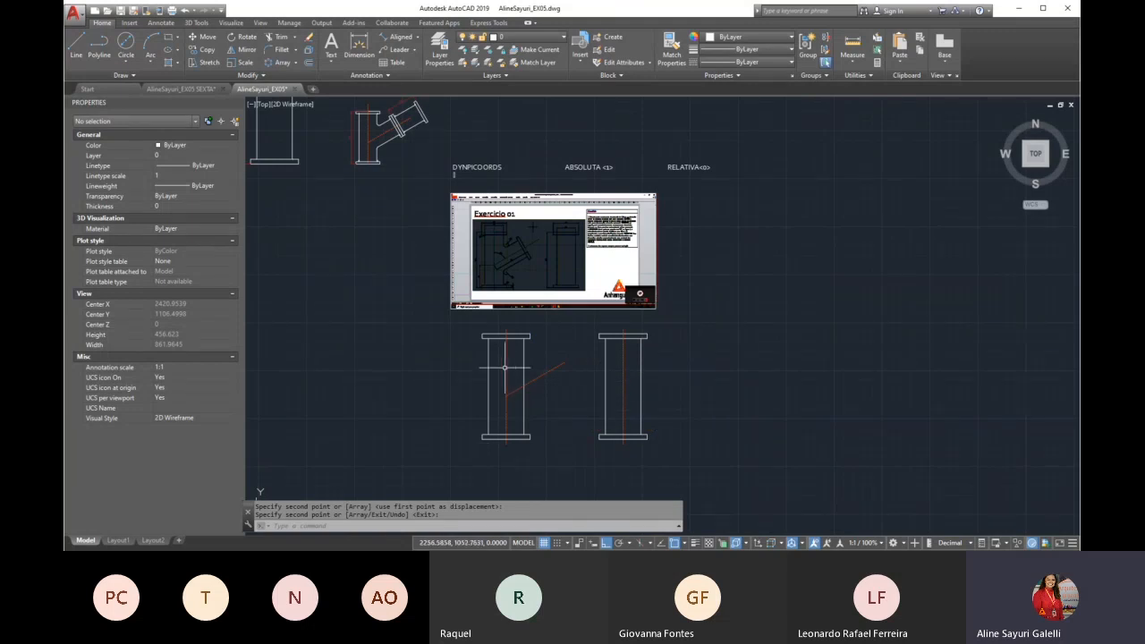
# Start aligning the copied flanged pipe, mapping the midpoint of its upper flange's outer edge onto the outer end of the inclined branch axis
pyautogui.scroll(2, 507, 367)
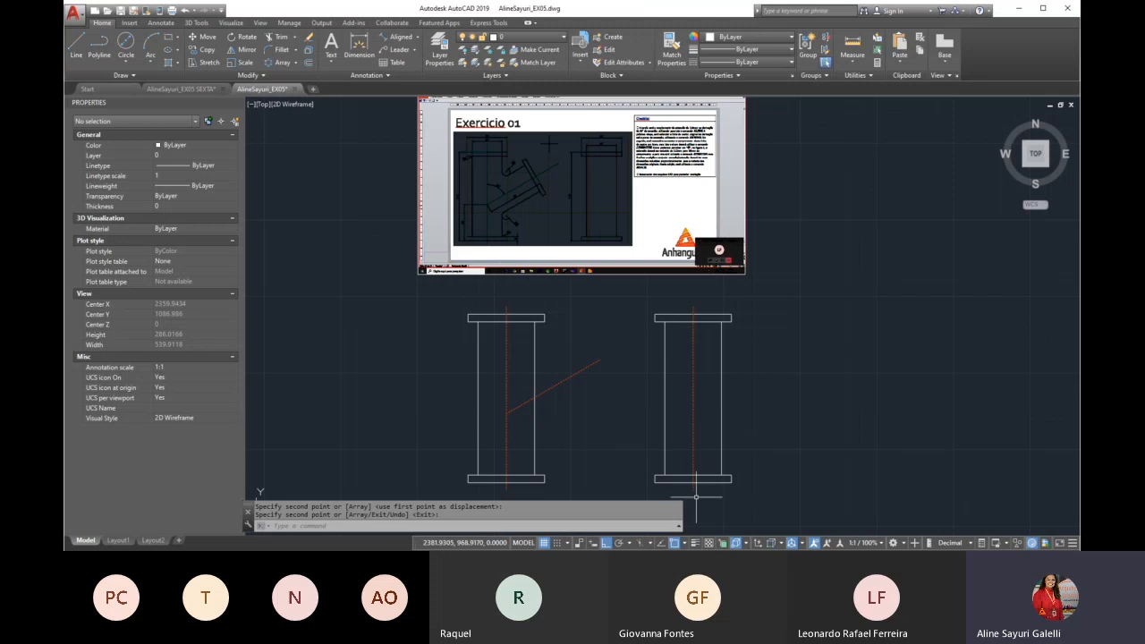
pyautogui.scroll(-1, 564, 299)
pyautogui.scroll(2, 568, 334)
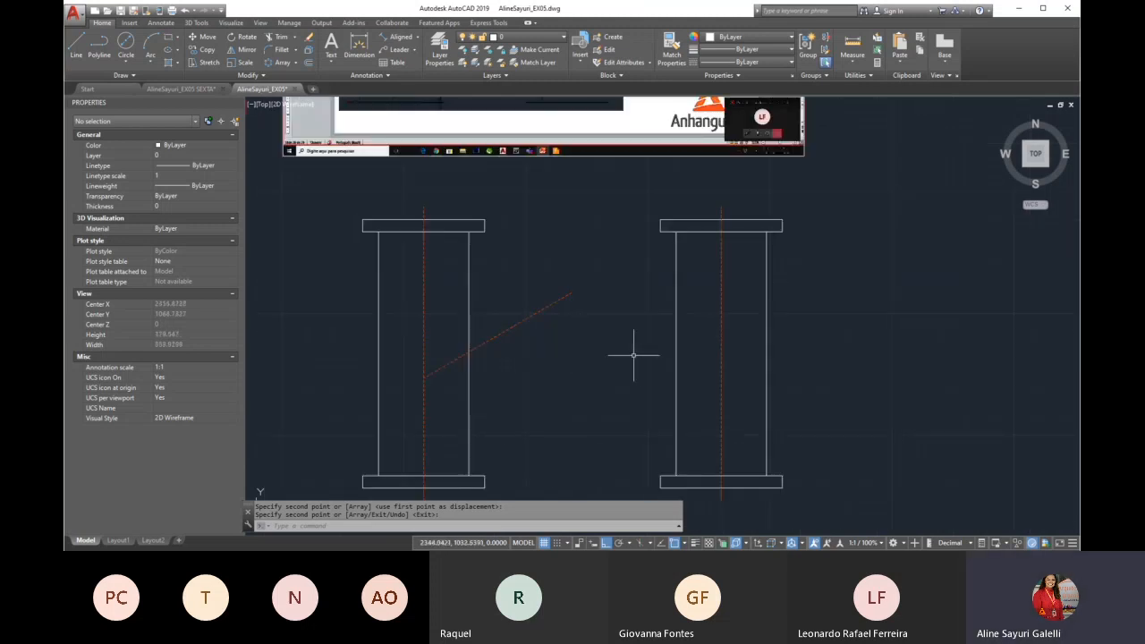
pyautogui.press('Escape')
pyautogui.write('ALIGN')
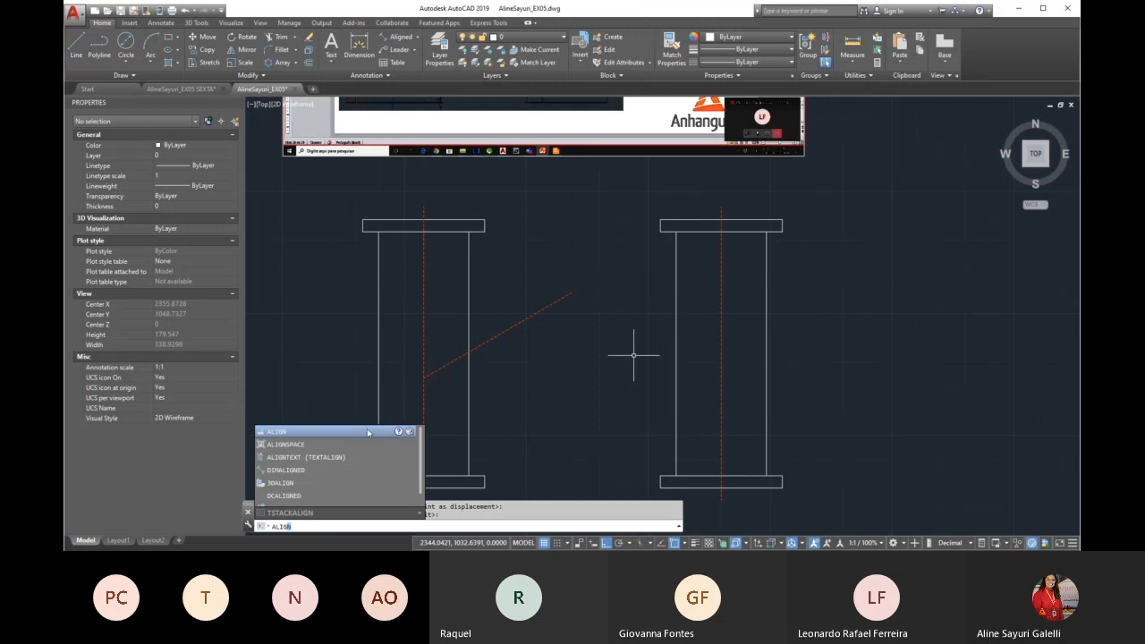
pyautogui.press('Return')
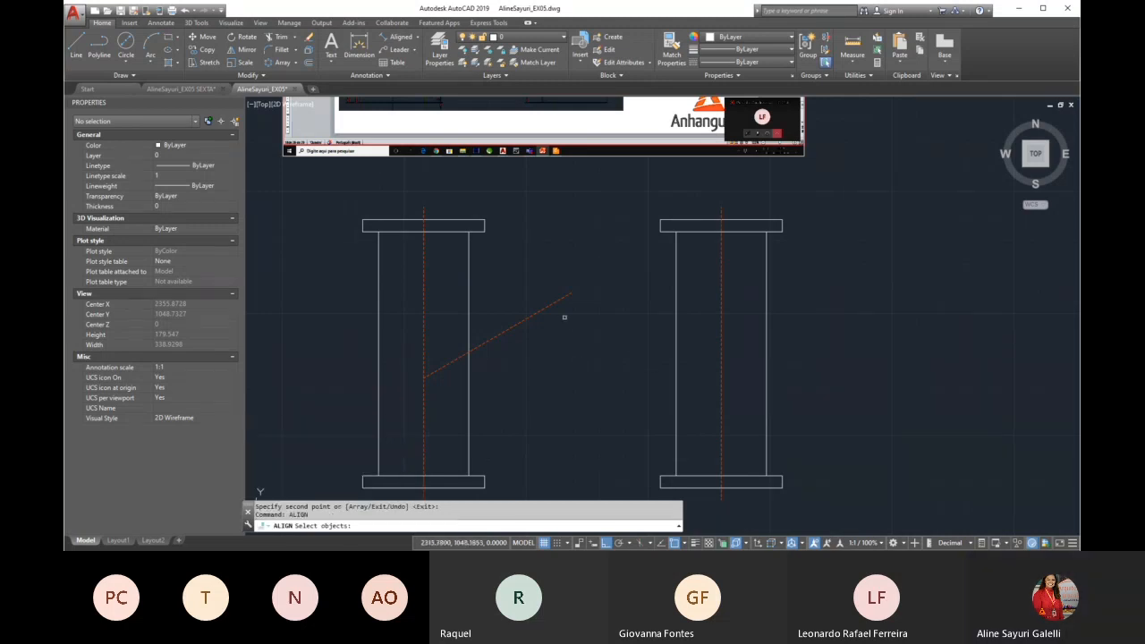
pyautogui.click(799, 194)
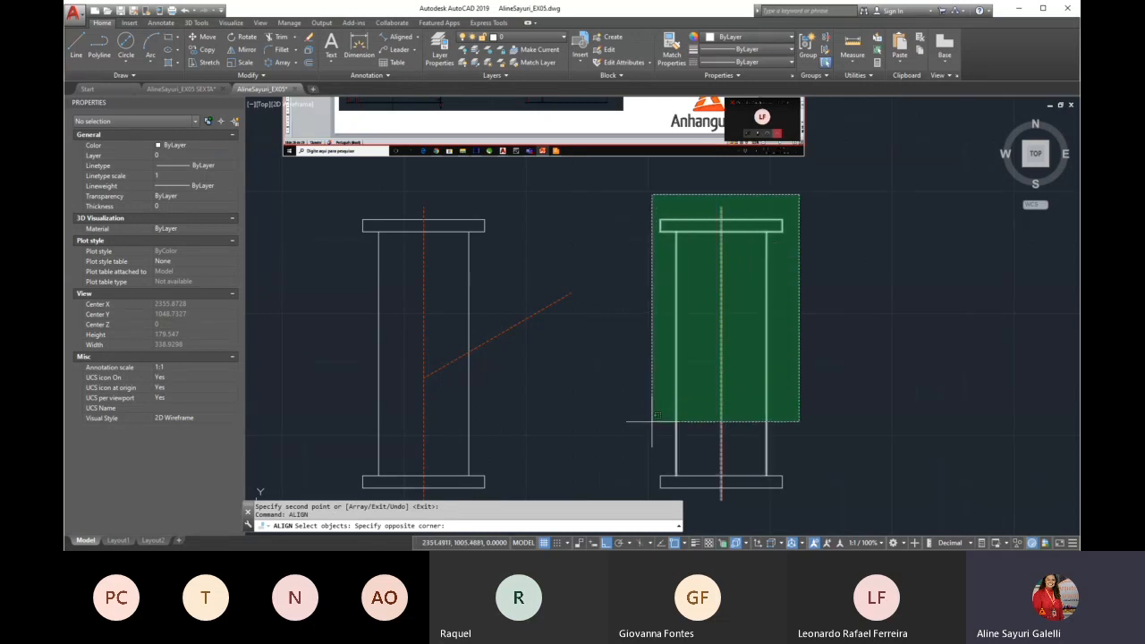
pyautogui.click(631, 490)
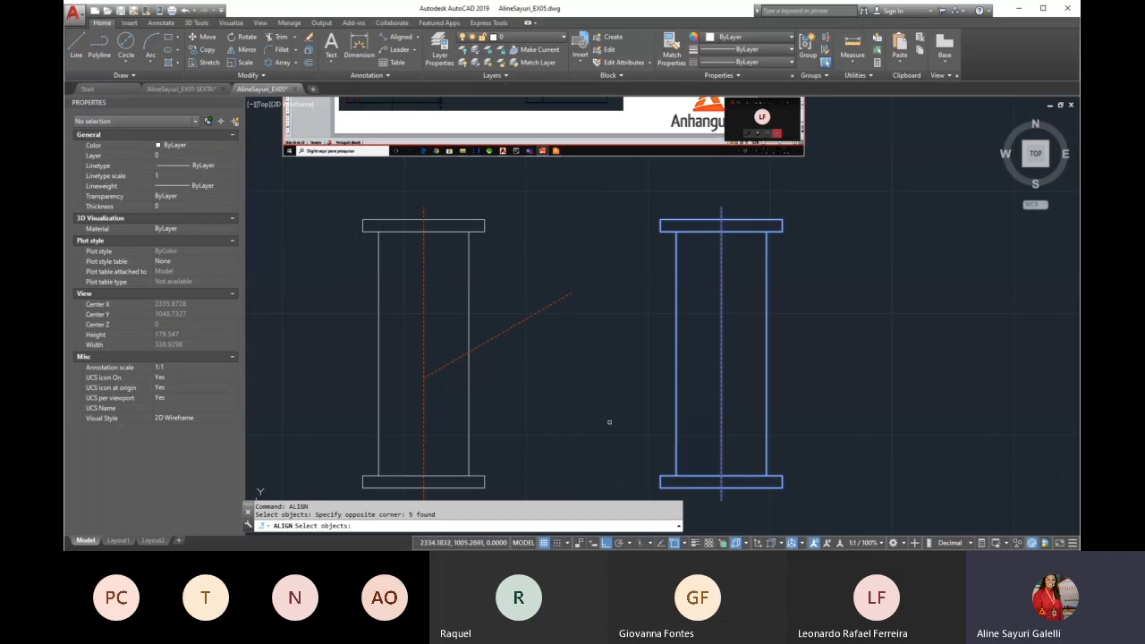
pyautogui.press('Return')
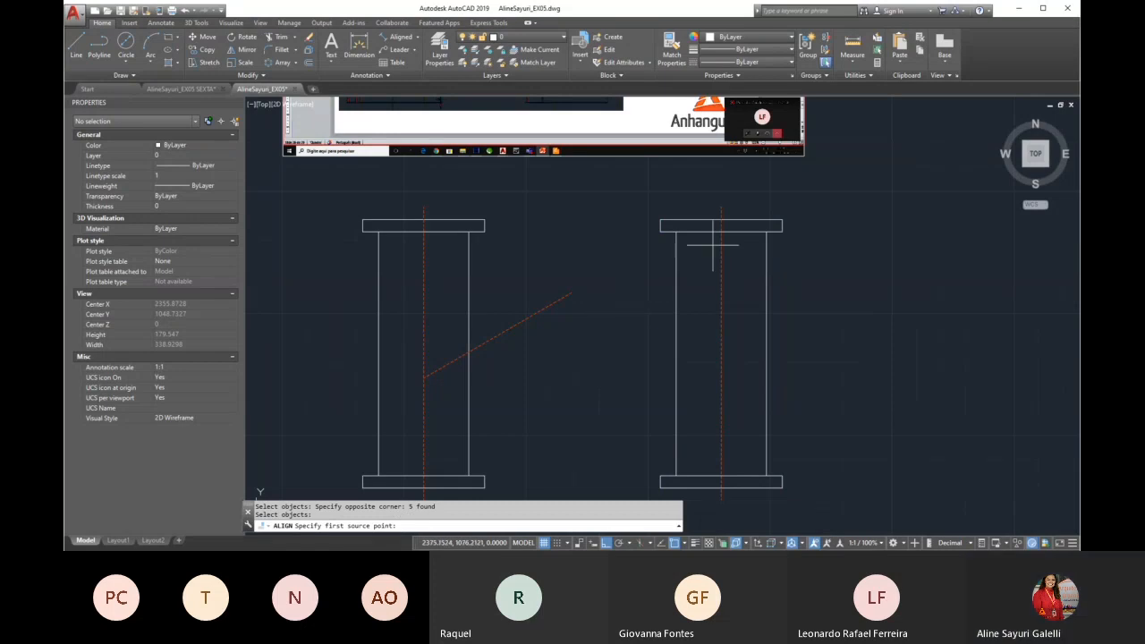
pyautogui.scroll(2, 712, 224)
pyautogui.scroll(2, 729, 225)
pyautogui.click(736, 214)
pyautogui.scroll(-4, 749, 268)
pyautogui.click(593, 320)
# Complete the alignment by mapping the copied centre line's midpoint onto the branch axis's start on the vertical centre line, without scaling the objects
pyautogui.scroll(-4, 625, 377)
pyautogui.scroll(5, 626, 286)
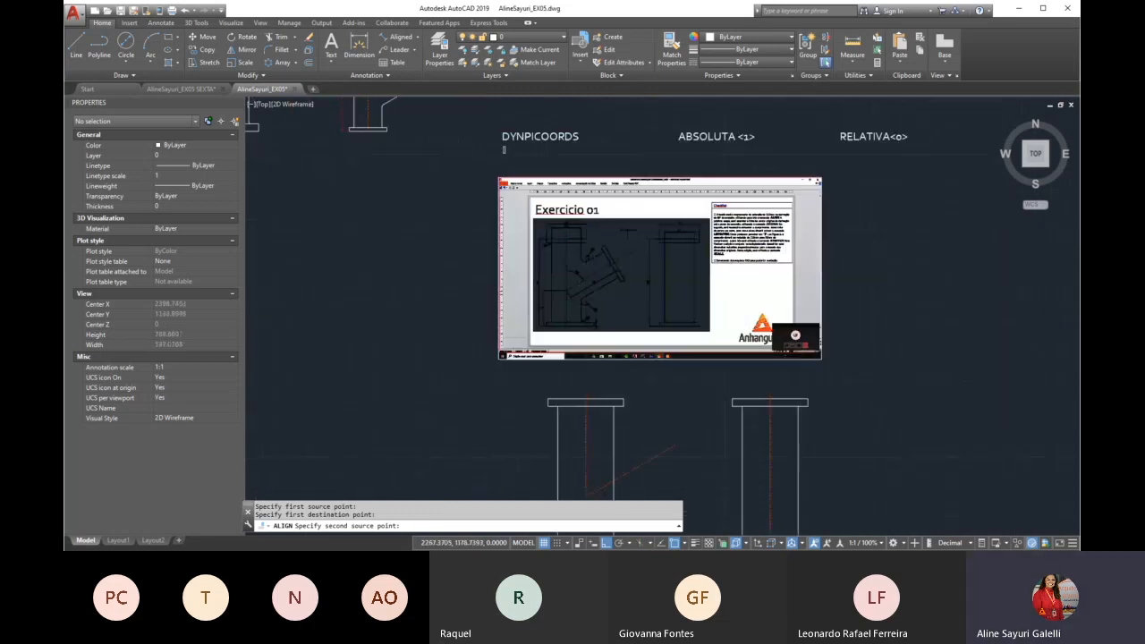
pyautogui.scroll(-4, 636, 266)
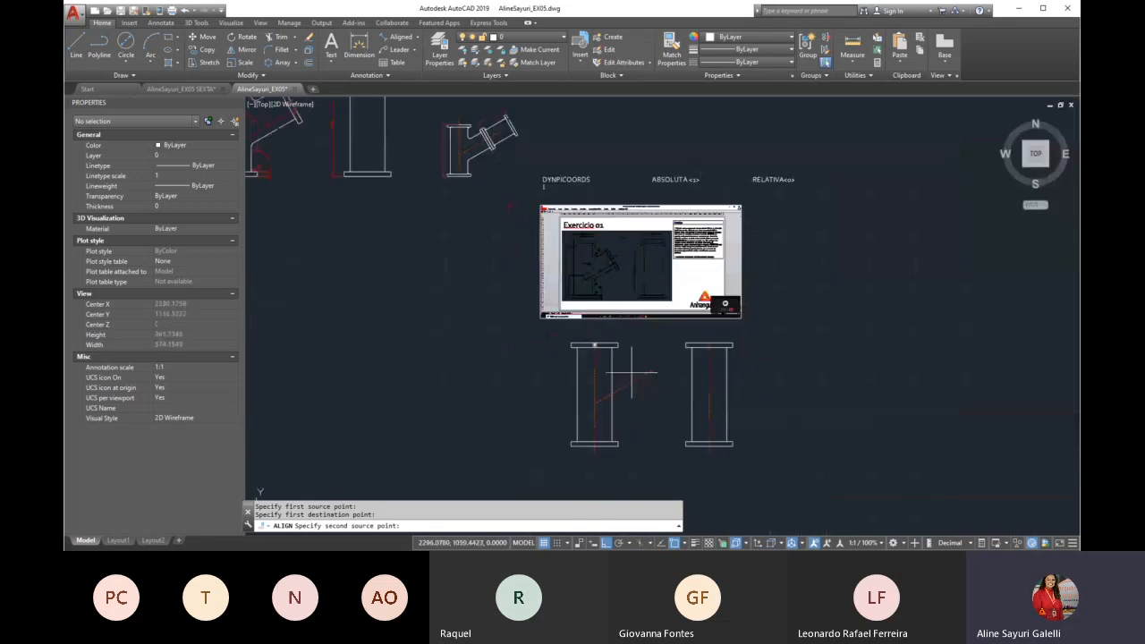
pyautogui.scroll(4, 656, 426)
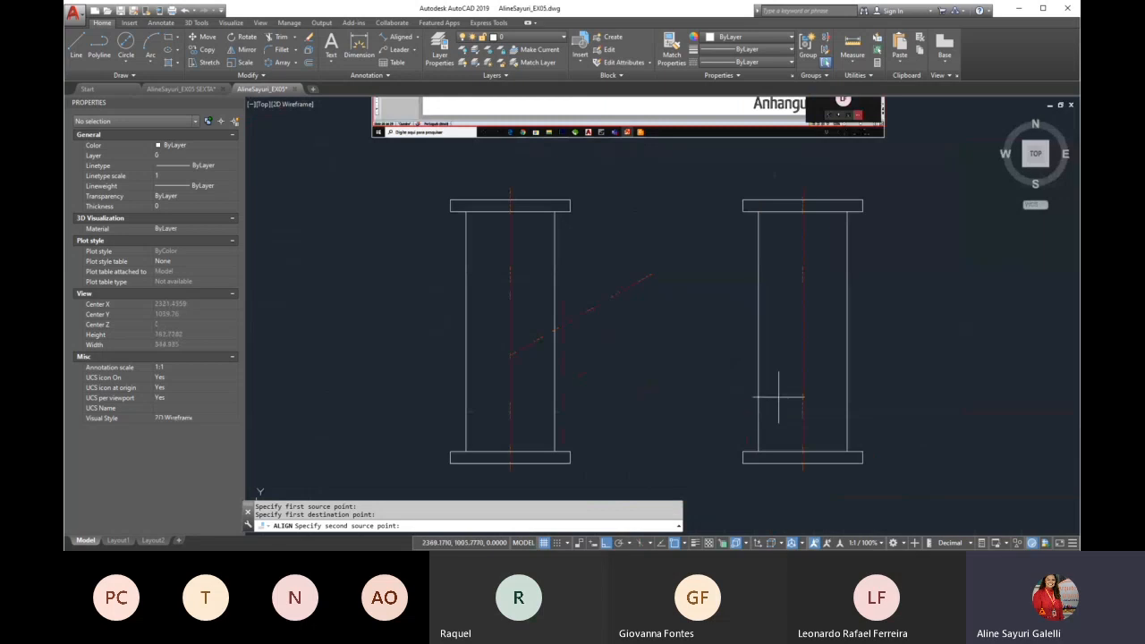
pyautogui.click(802, 331)
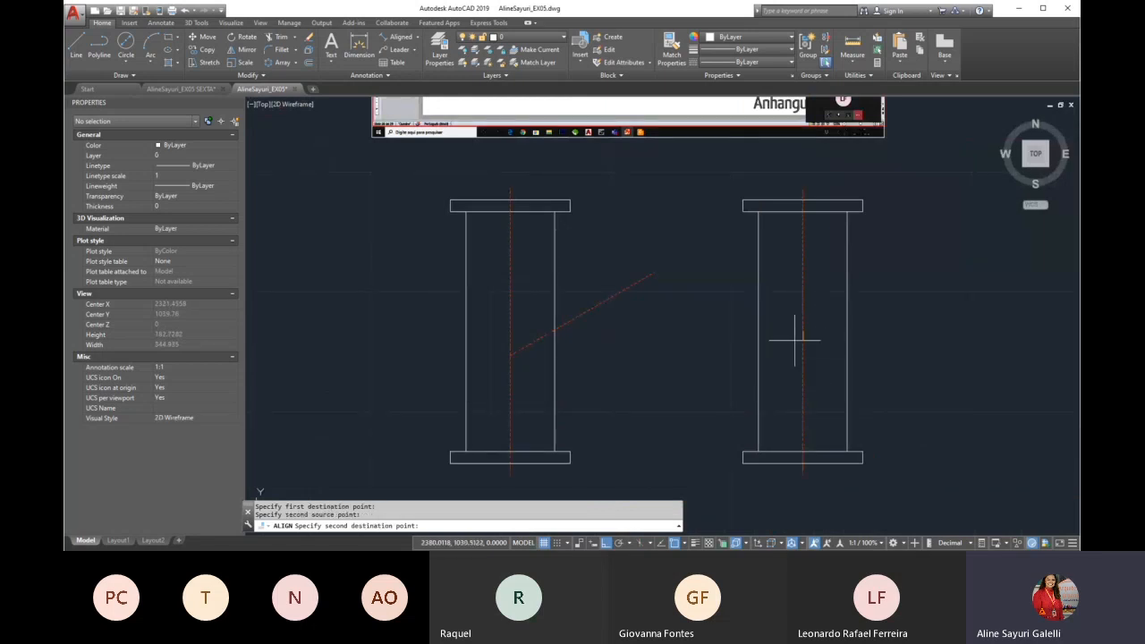
pyautogui.click(510, 355)
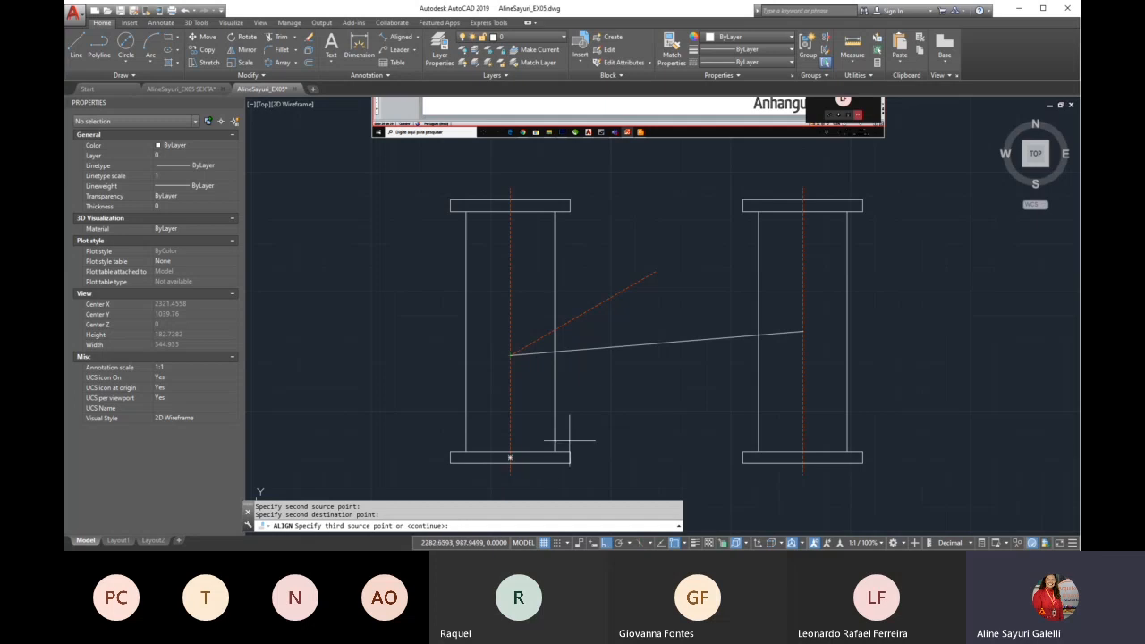
pyautogui.press('Return')
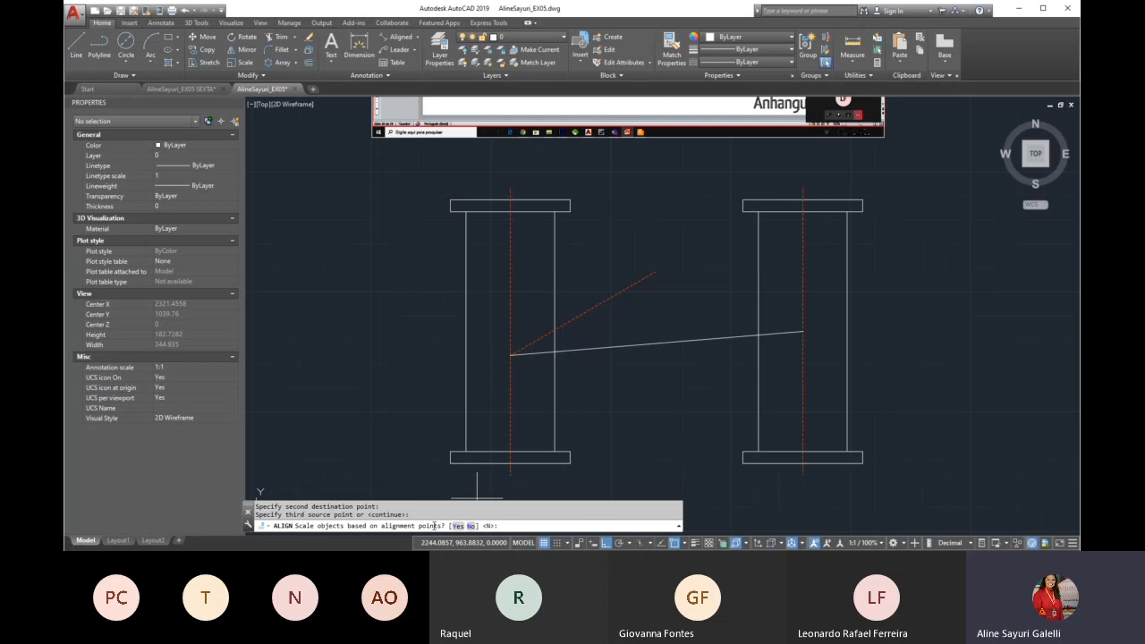
pyautogui.press('Return')
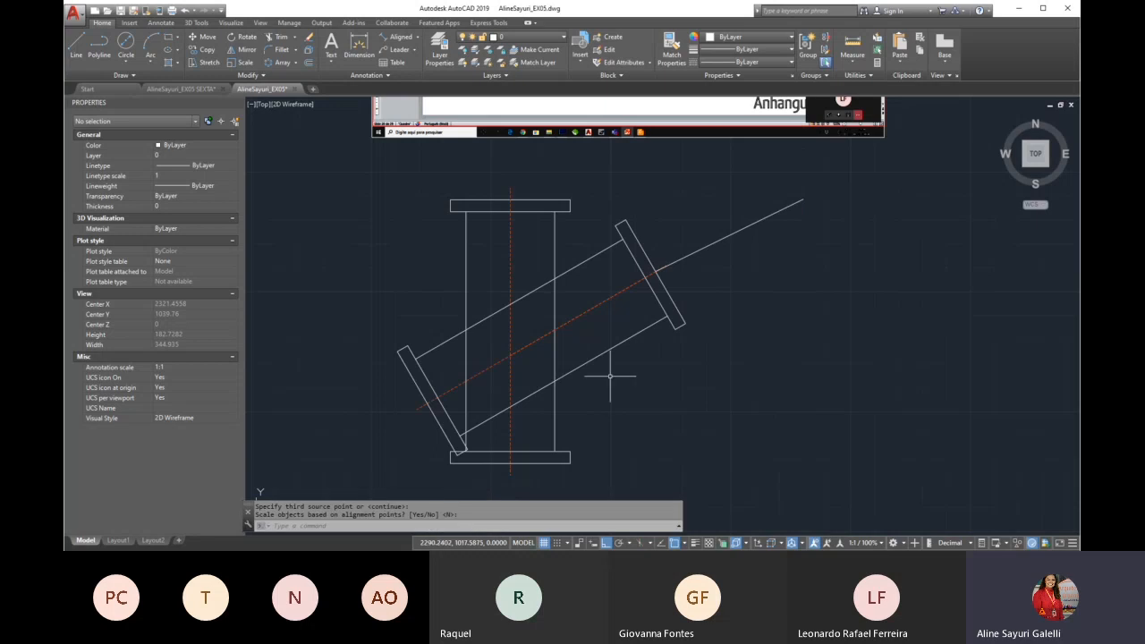
# Erase the aligned copy's long centre line, which runs past both flanges, keeping the original branch axis
pyautogui.scroll(3, 501, 315)
pyautogui.scroll(-5, 608, 286)
pyautogui.scroll(2, 542, 344)
pyautogui.press('Return')
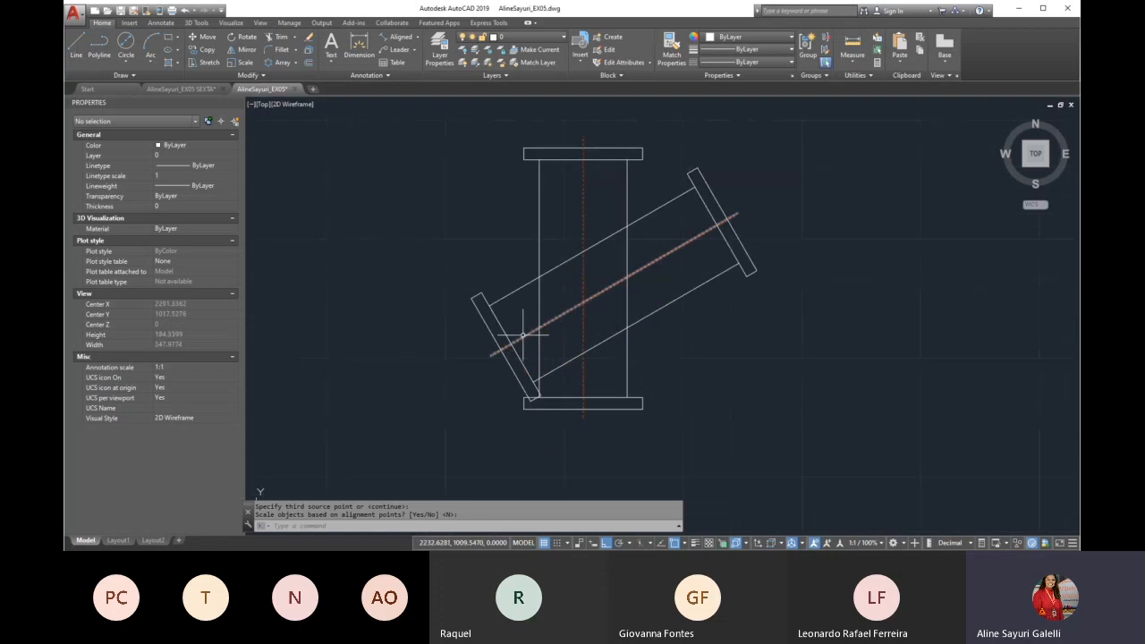
pyautogui.click(523, 331)
pyautogui.press('Delete')
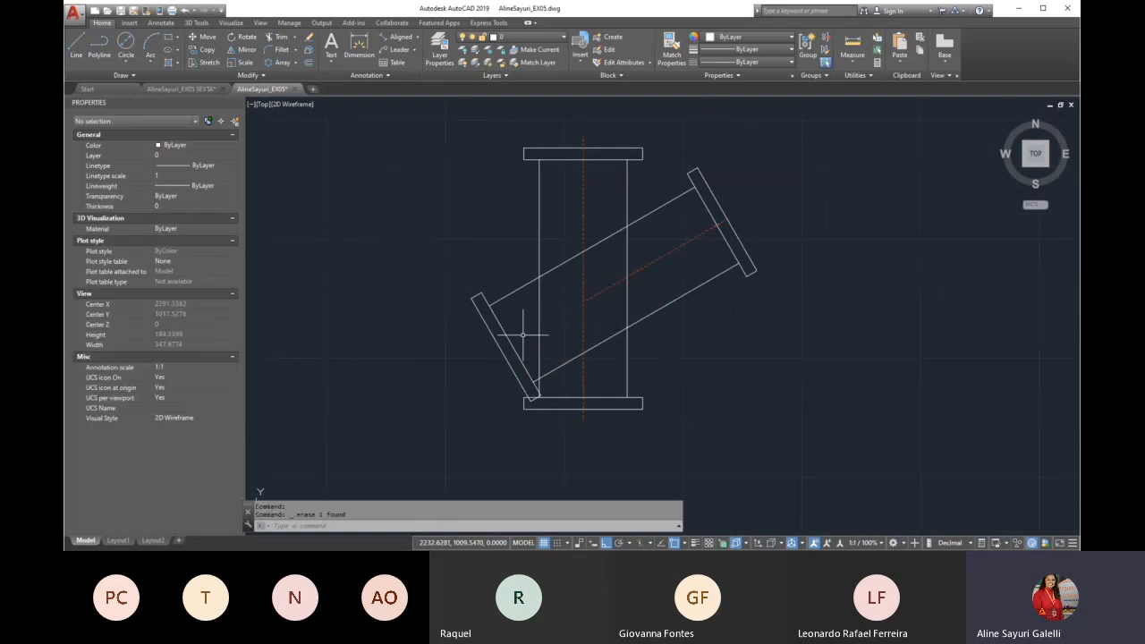
# Trim the main pipe's right wall across the branch opening and both branch walls between that wall and the vertical centre line
pyautogui.write('tr')
pyautogui.press('Return')
pyautogui.press('Return')
pyautogui.click(618, 231)
pyautogui.moveTo(623, 298); pyautogui.dragTo(632, 296)
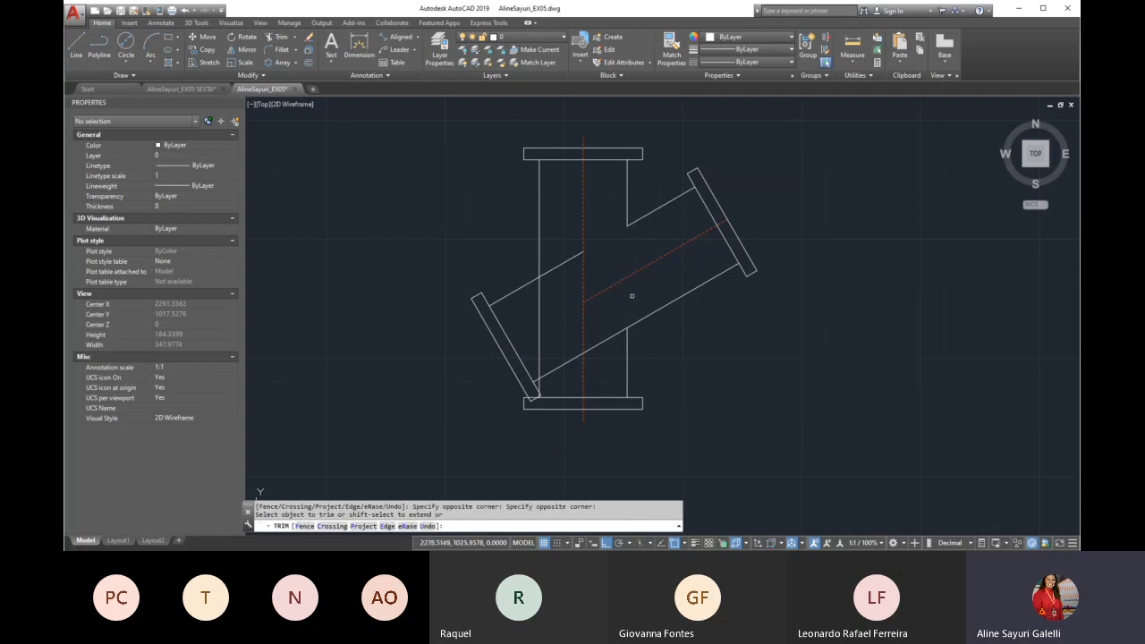
pyautogui.click(611, 333)
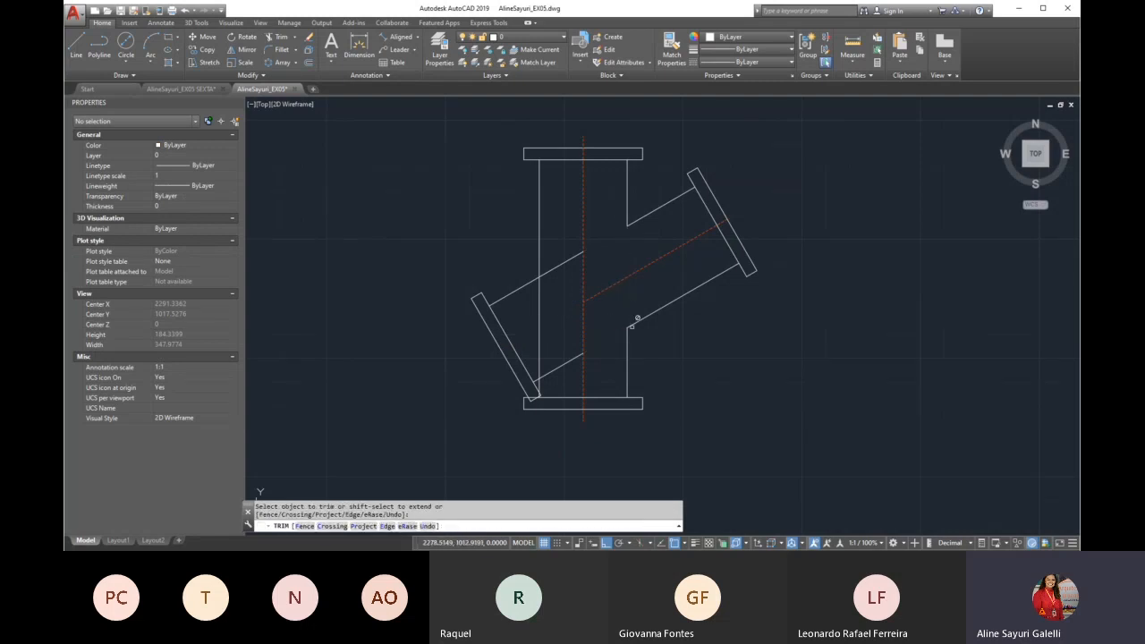
pyautogui.press('Return')
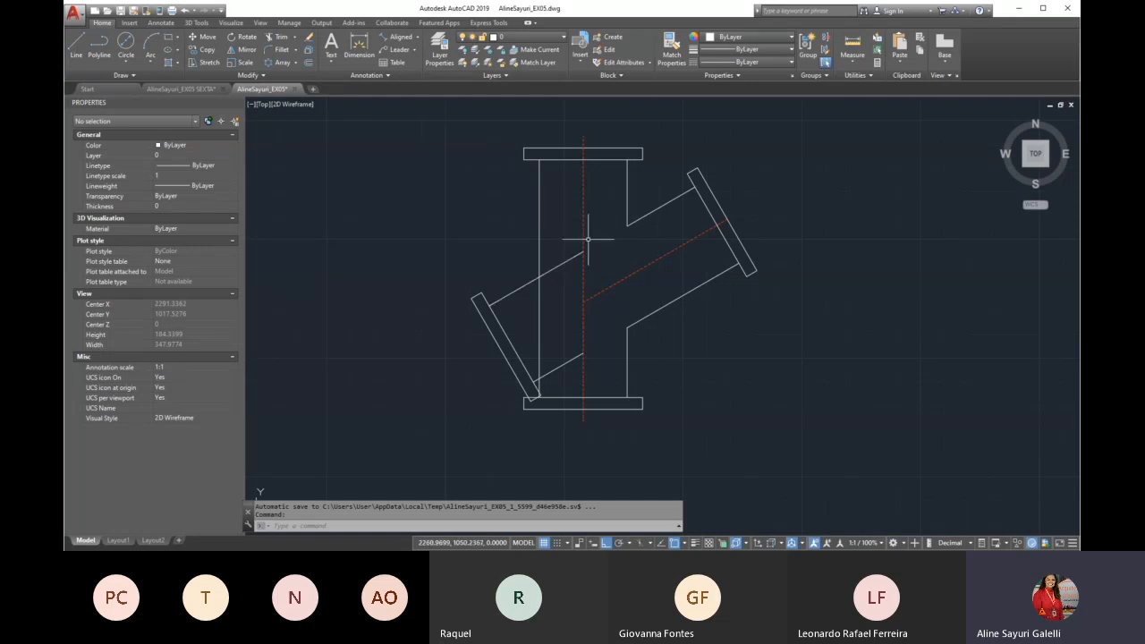
# Erase the aligned copy's lower-left flange and the two leftover branch wall segments left of the vertical centre line
pyautogui.click(516, 256)
pyautogui.click(447, 350)
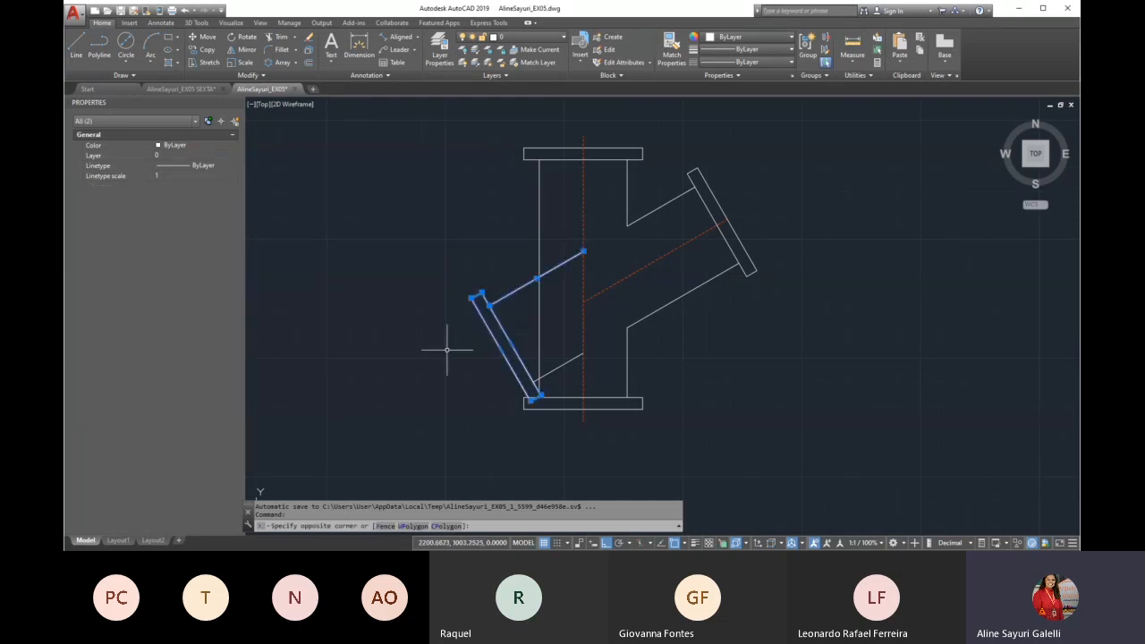
pyautogui.press('Delete')
pyautogui.click(570, 358)
pyautogui.press('Delete')
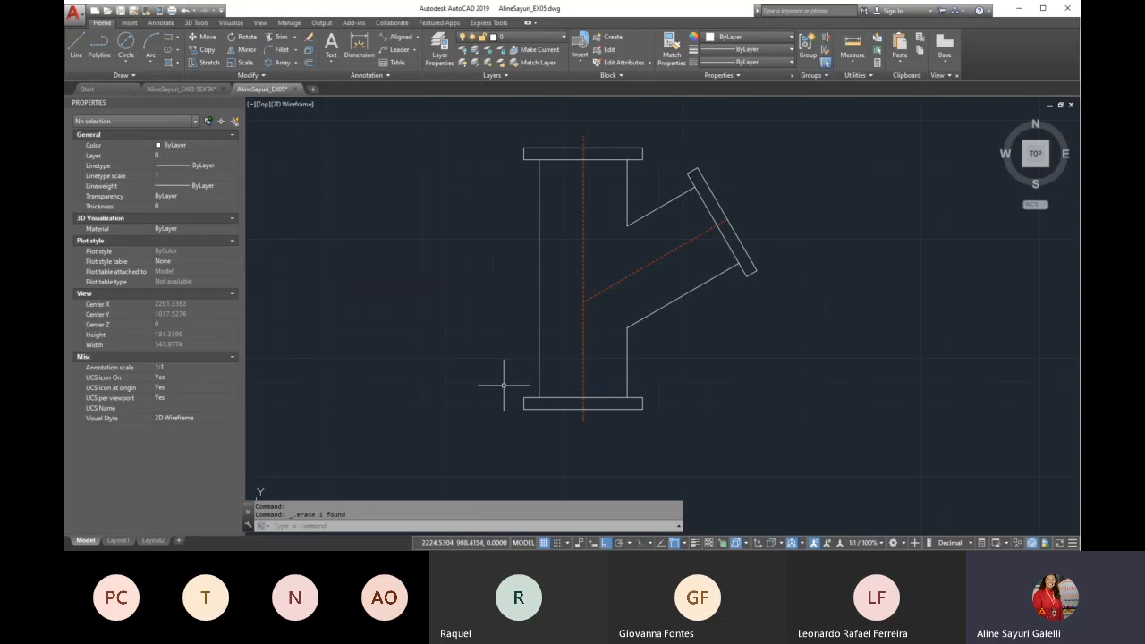
# Add an aligned dimension along the branch axis from the vertical centre line to the flange's outer face, placed below the branch
pyautogui.scroll(-2, 504, 386)
pyautogui.scroll(-2, 504, 385)
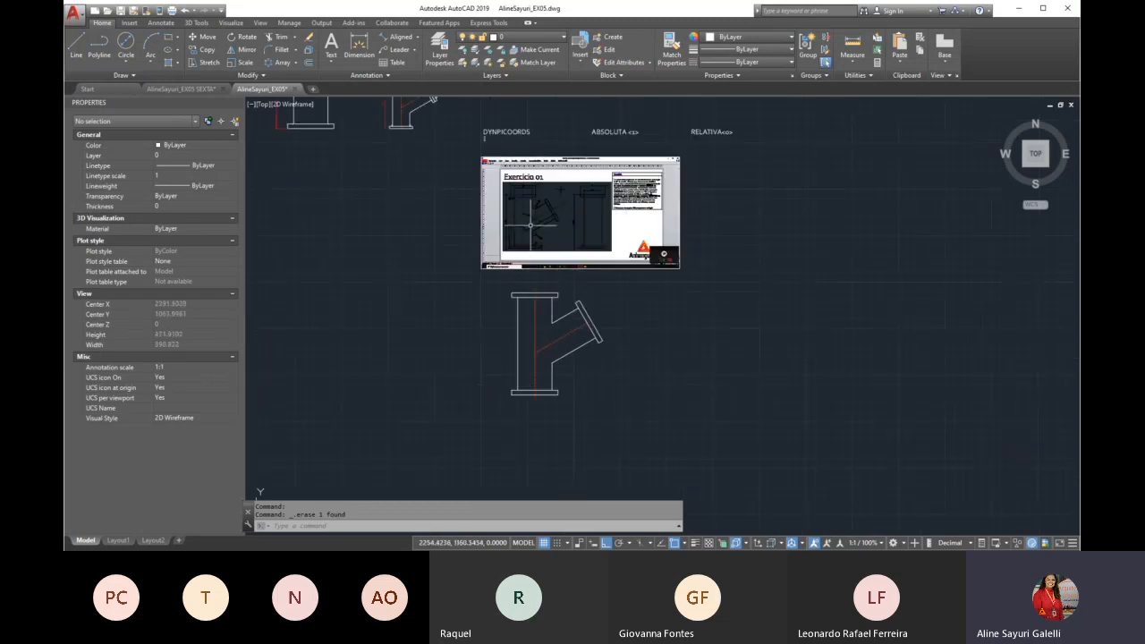
pyautogui.scroll(3, 550, 362)
pyautogui.scroll(3, 552, 367)
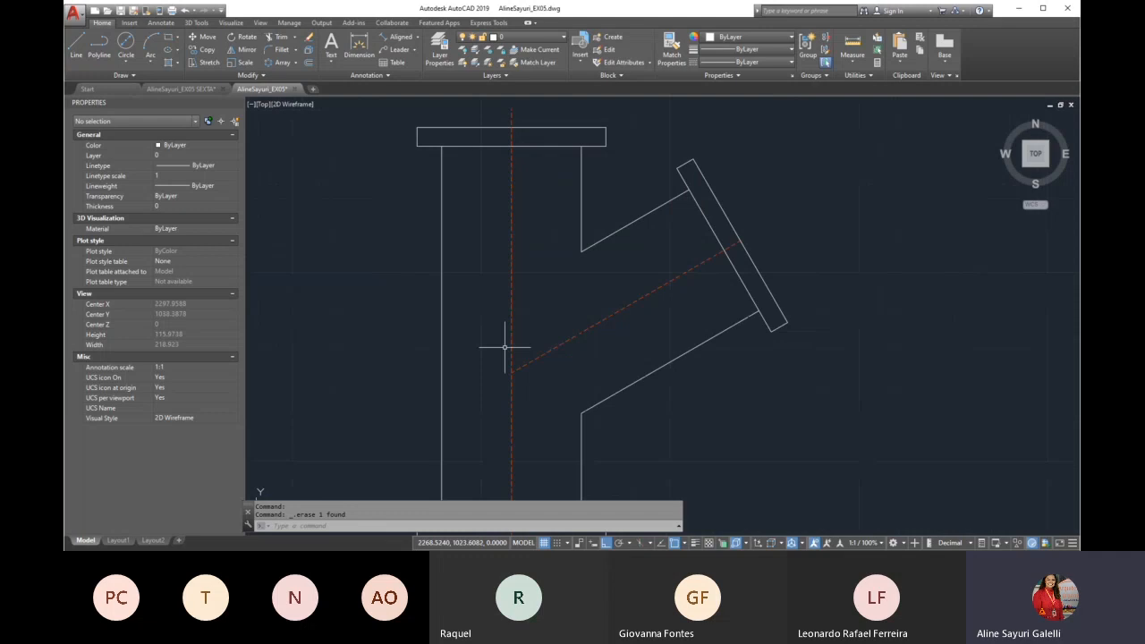
pyautogui.click(399, 38)
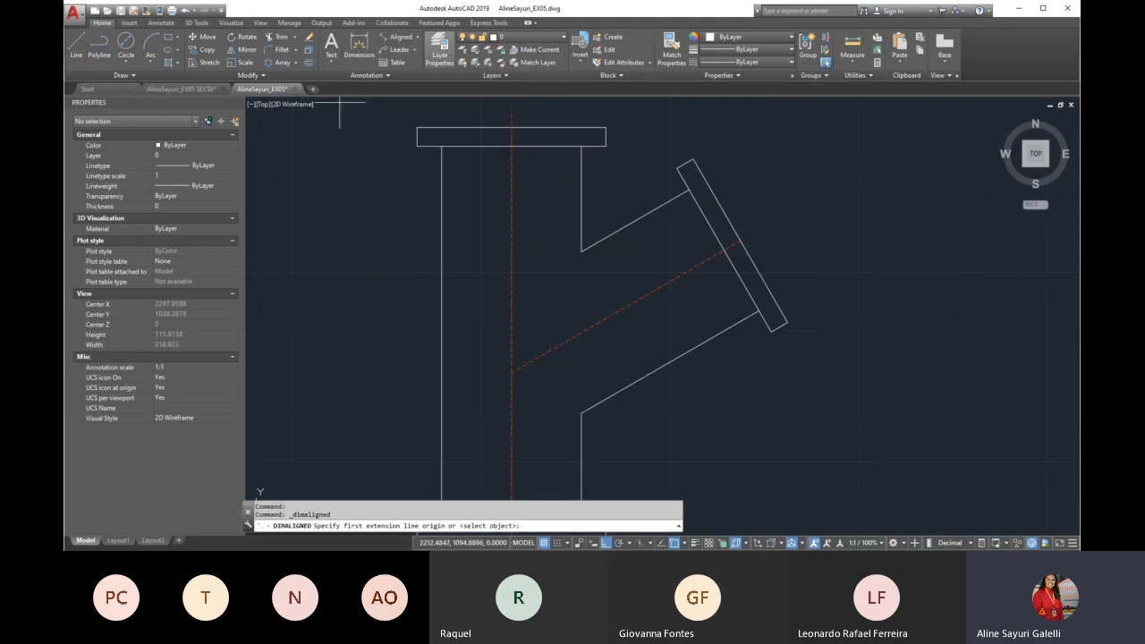
pyautogui.click(513, 371)
pyautogui.click(739, 242)
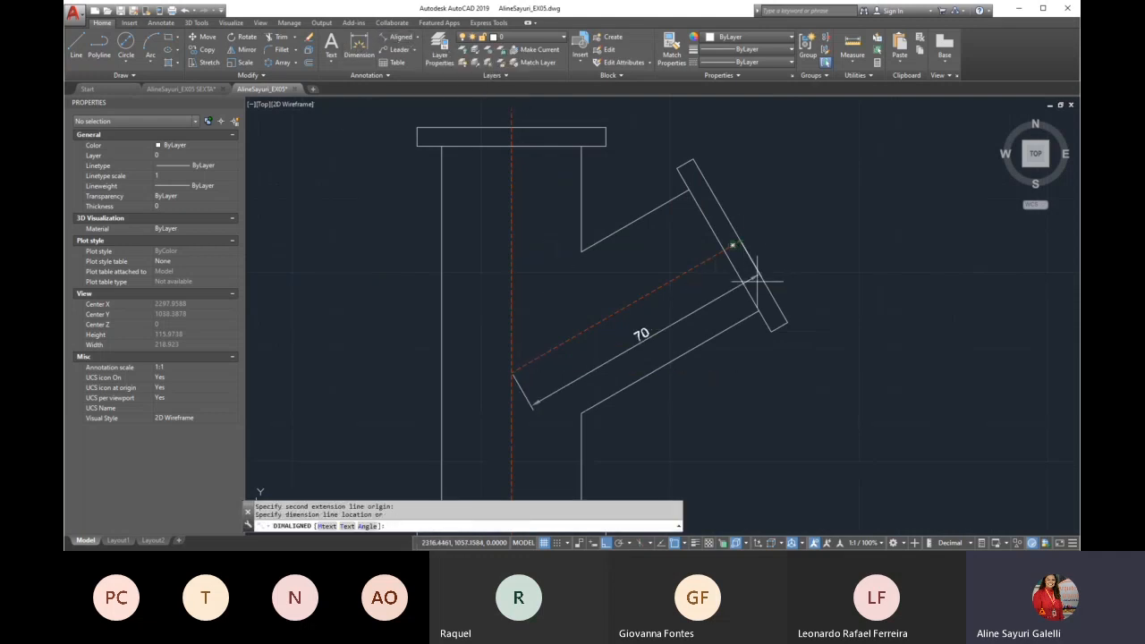
pyautogui.click(793, 353)
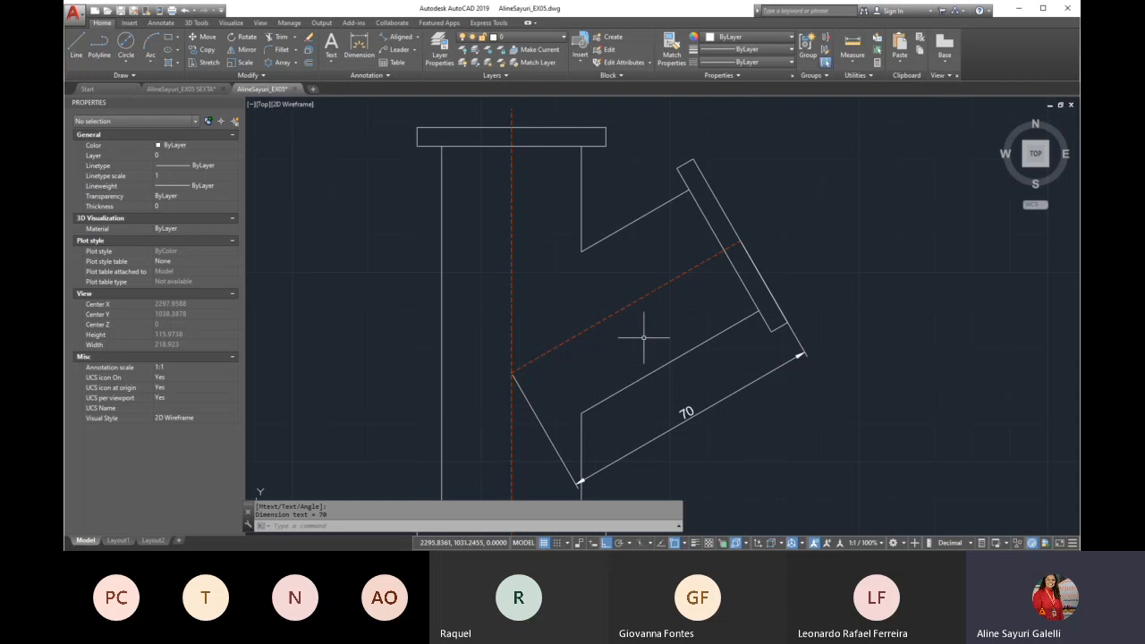
# Add an angular dimension between the branch axis and the vertical centre line
pyautogui.scroll(-2, 614, 319)
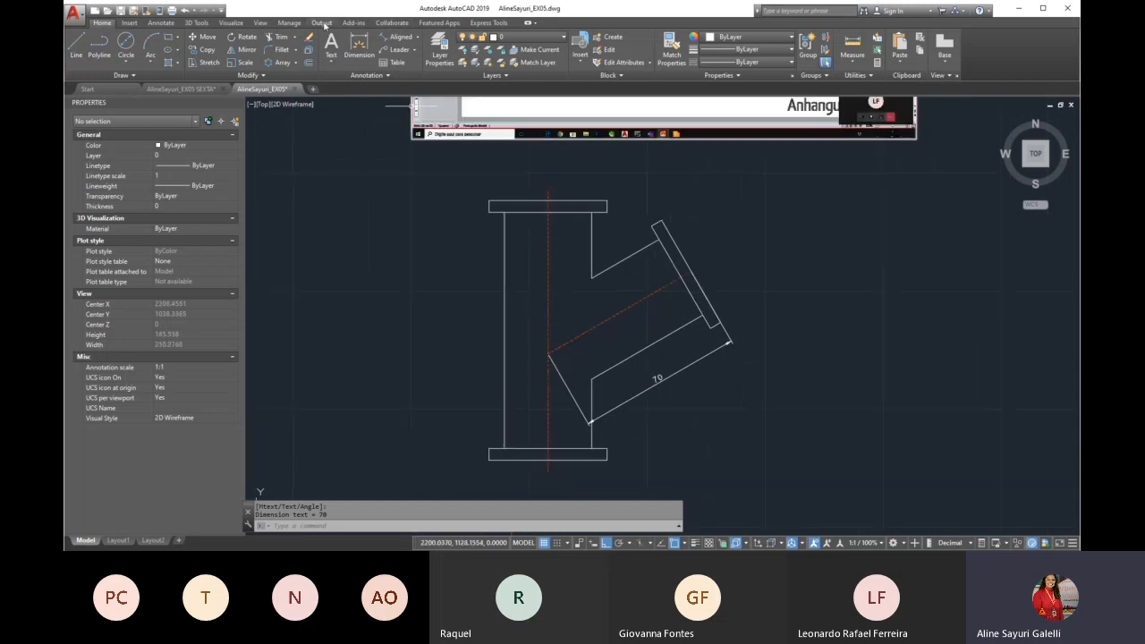
pyautogui.click(417, 38)
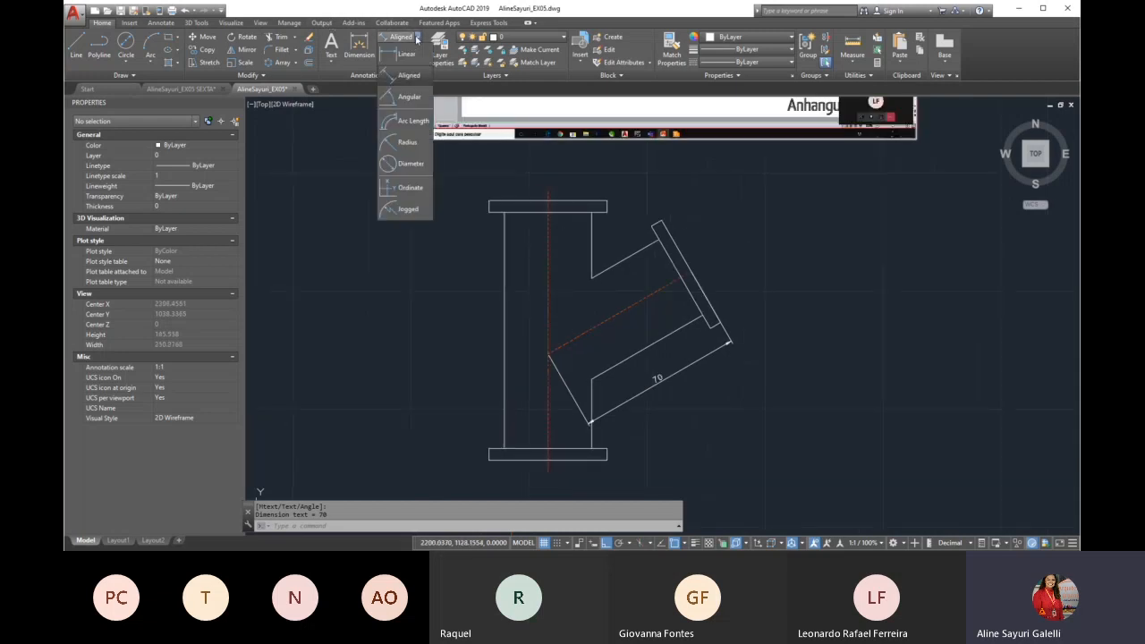
pyautogui.click(393, 105)
pyautogui.click(572, 340)
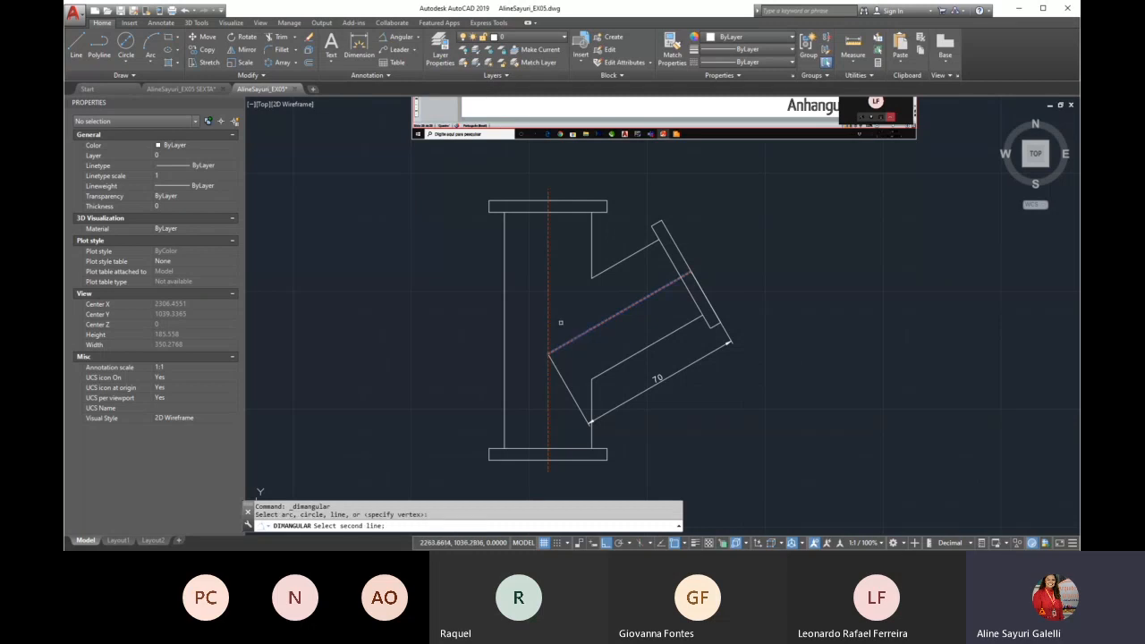
pyautogui.click(549, 321)
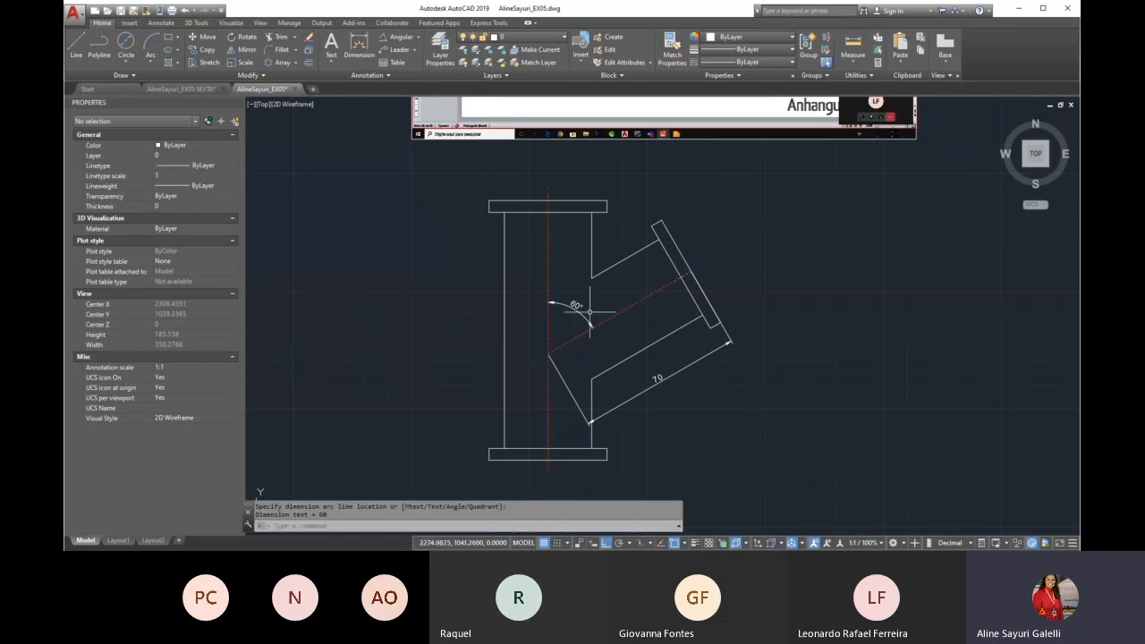
pyautogui.scroll(5, 598, 326)
pyautogui.scroll(-7, 588, 337)
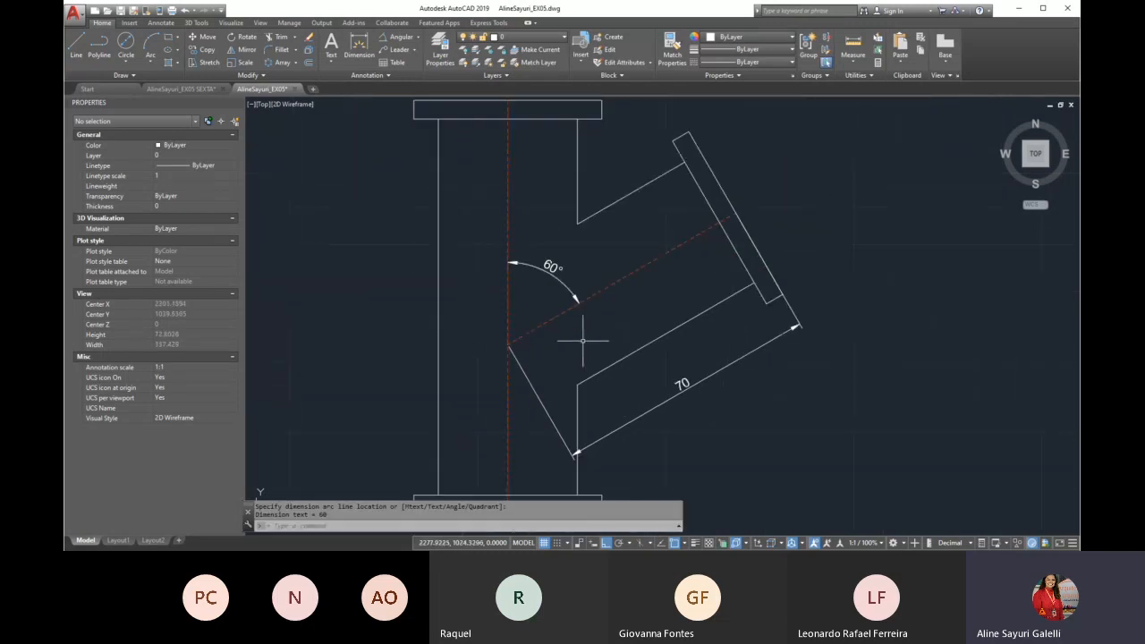
# Examine the fillet radii at the branch junctions and the pipe-to-flange corners in the Exercicio 01 reference image
pyautogui.scroll(-2, 599, 295)
pyautogui.scroll(8, 586, 188)
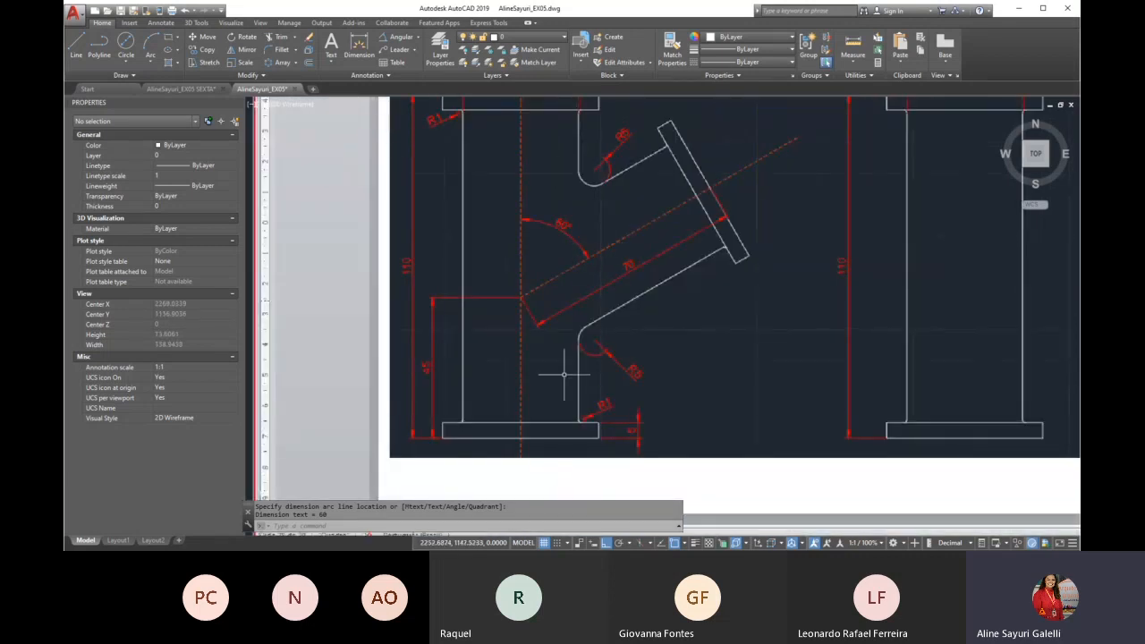
pyautogui.scroll(8, 587, 429)
pyautogui.scroll(-8, 628, 379)
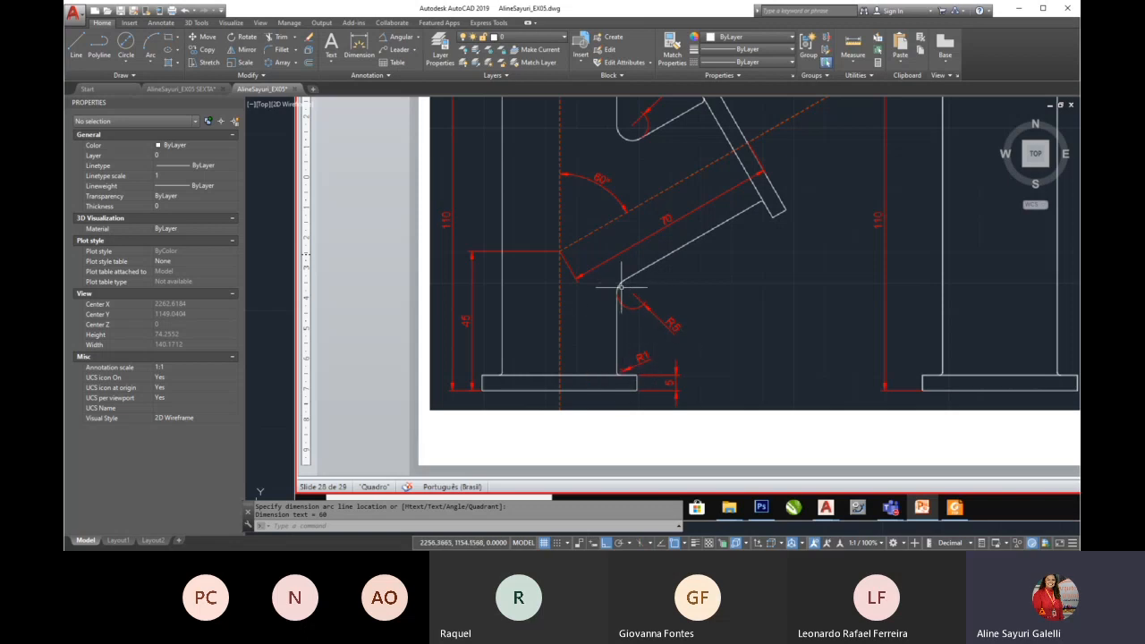
pyautogui.scroll(-10, 521, 259)
pyautogui.scroll(6, 538, 347)
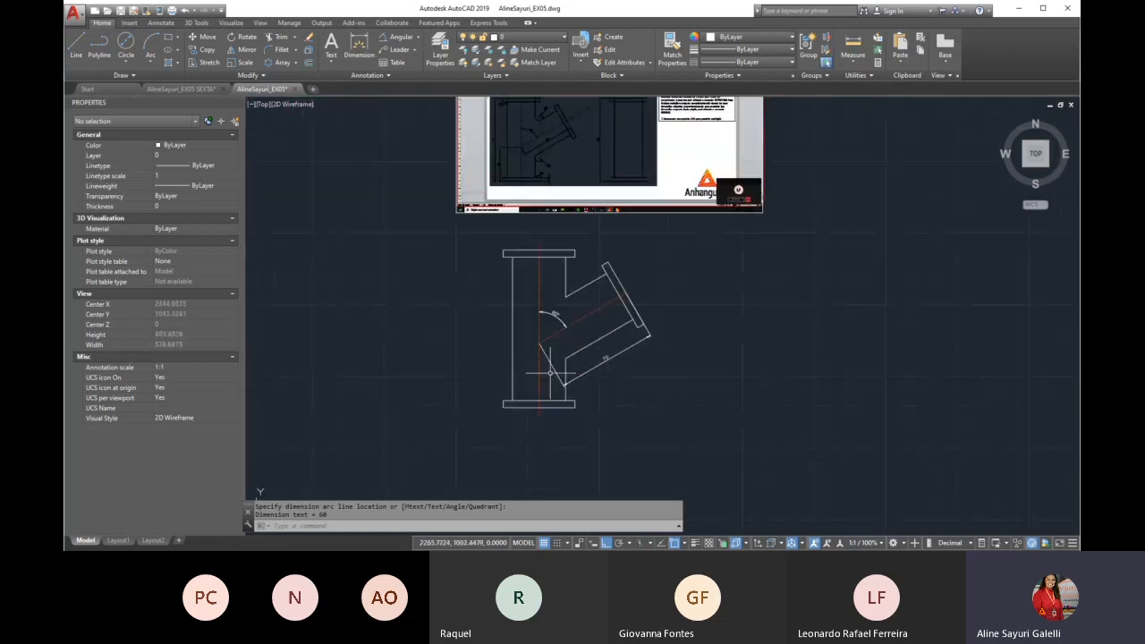
# Erase the branch's aligned length dimension and its angular dimension
pyautogui.click(628, 359)
pyautogui.press('Delete')
pyautogui.click(549, 276)
pyautogui.press('Delete')
pyautogui.scroll(4, 563, 416)
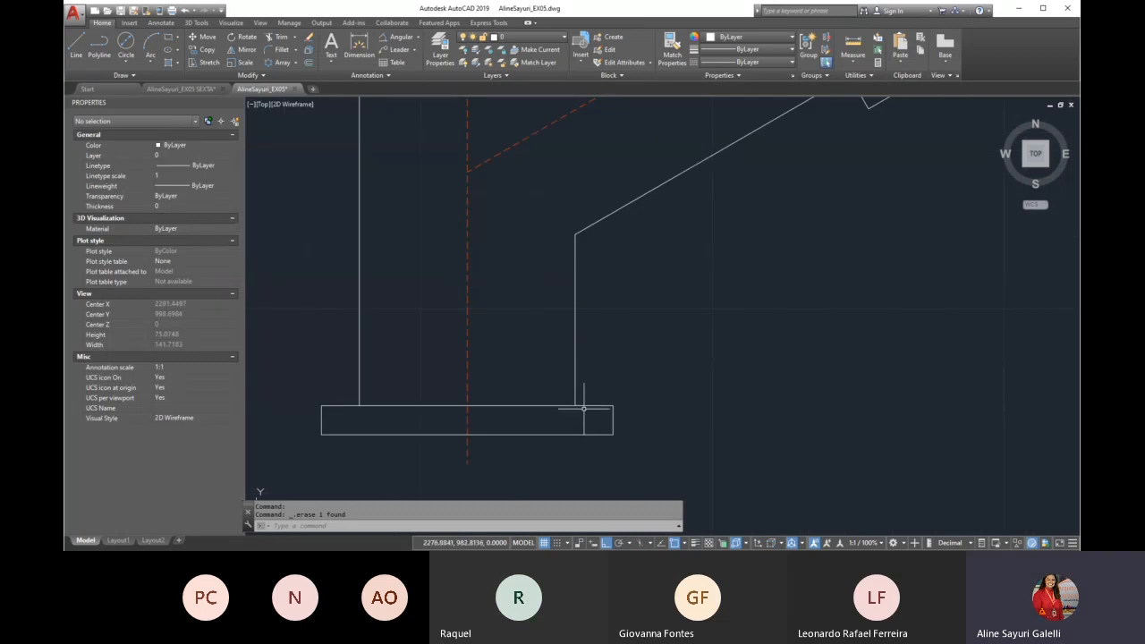
pyautogui.click(560, 407)
pyautogui.scroll(-4, 567, 434)
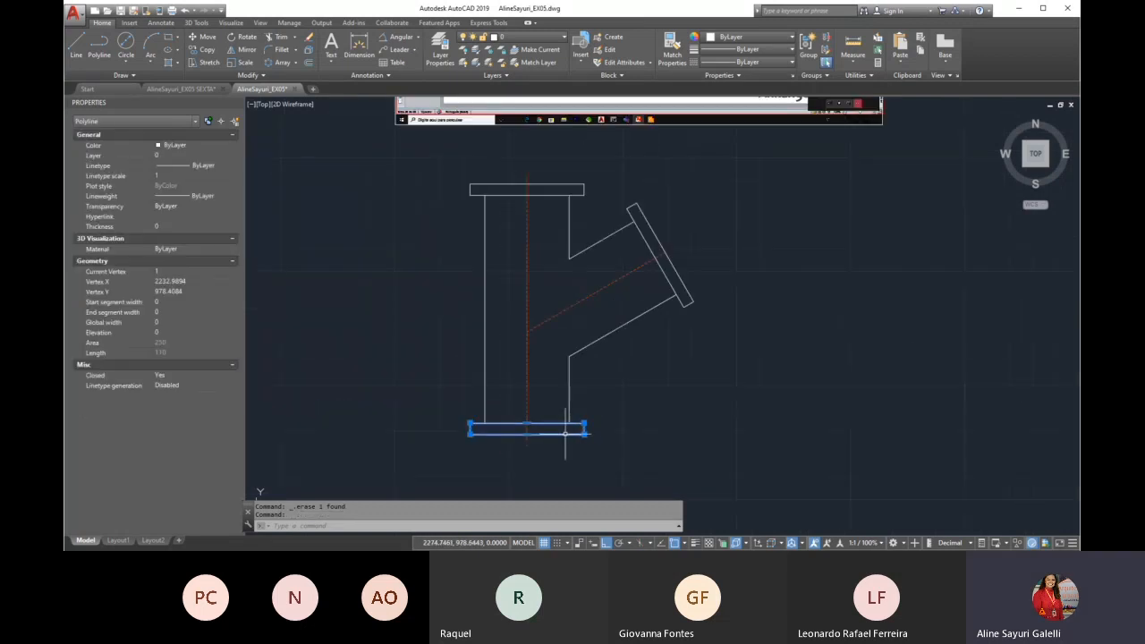
pyautogui.click(549, 189)
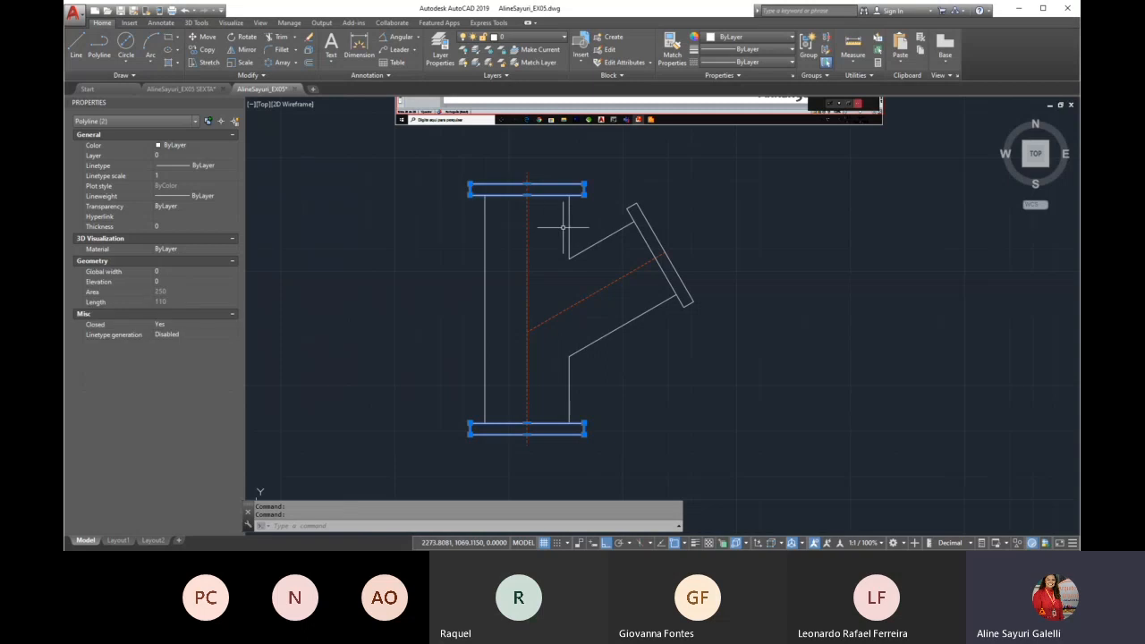
pyautogui.press('Escape')
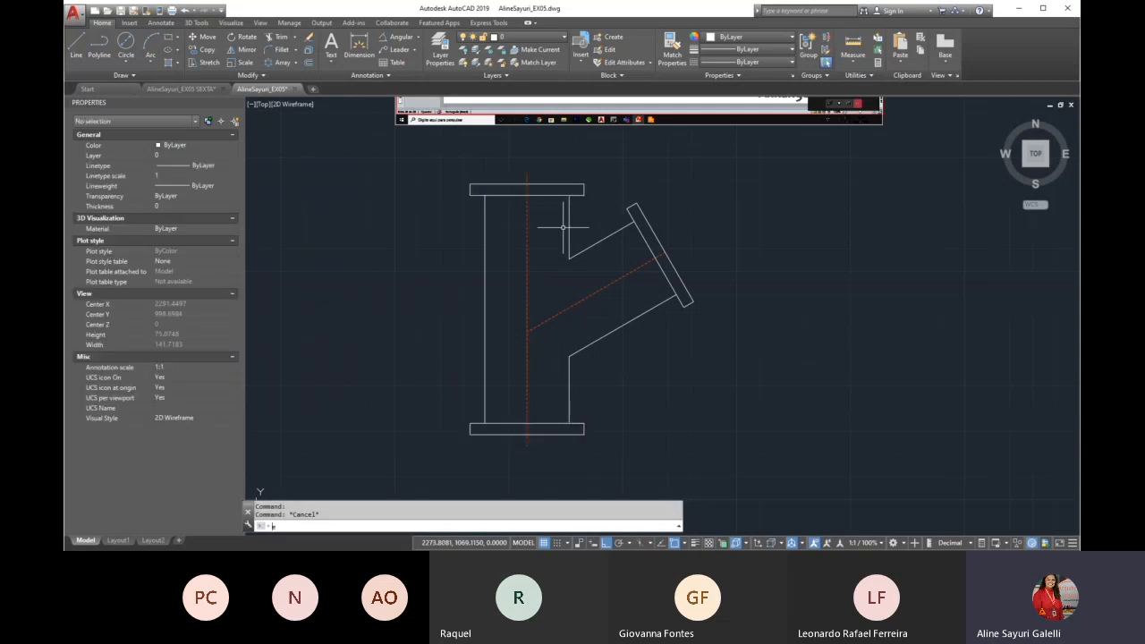
pyautogui.write('ex')
pyautogui.press('Return')
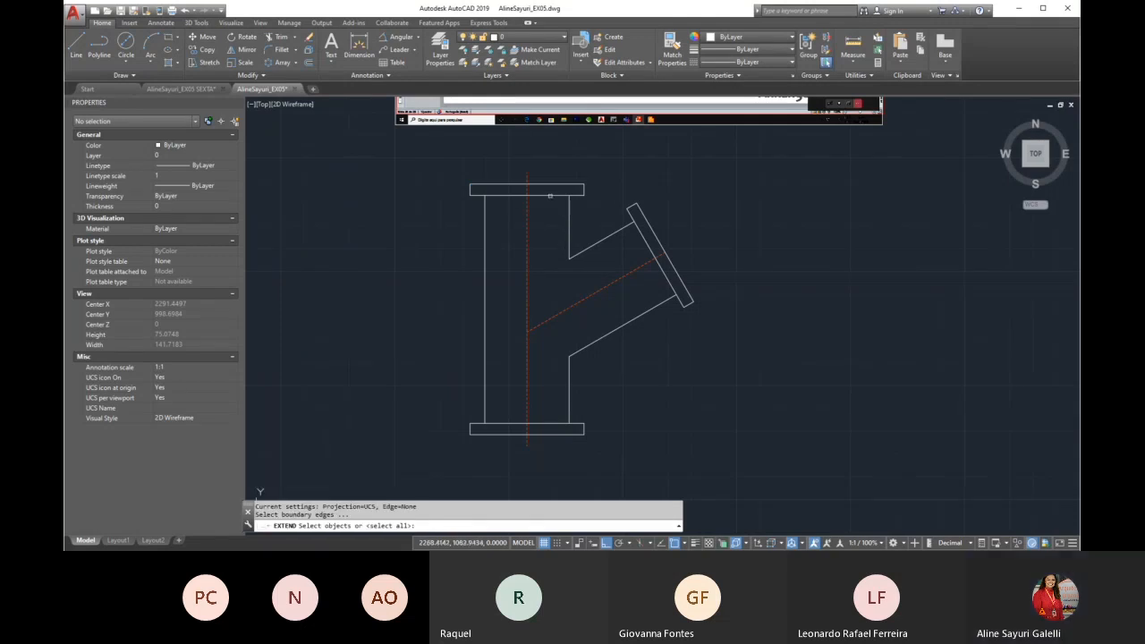
pyautogui.click(552, 195)
pyautogui.click(546, 424)
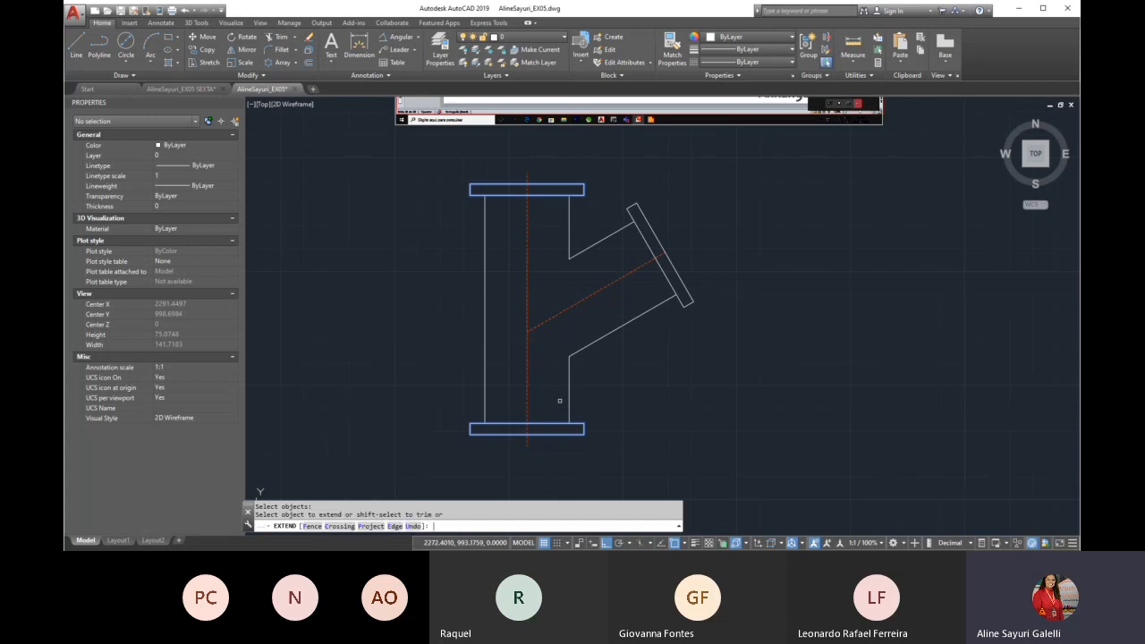
pyautogui.press('Return')
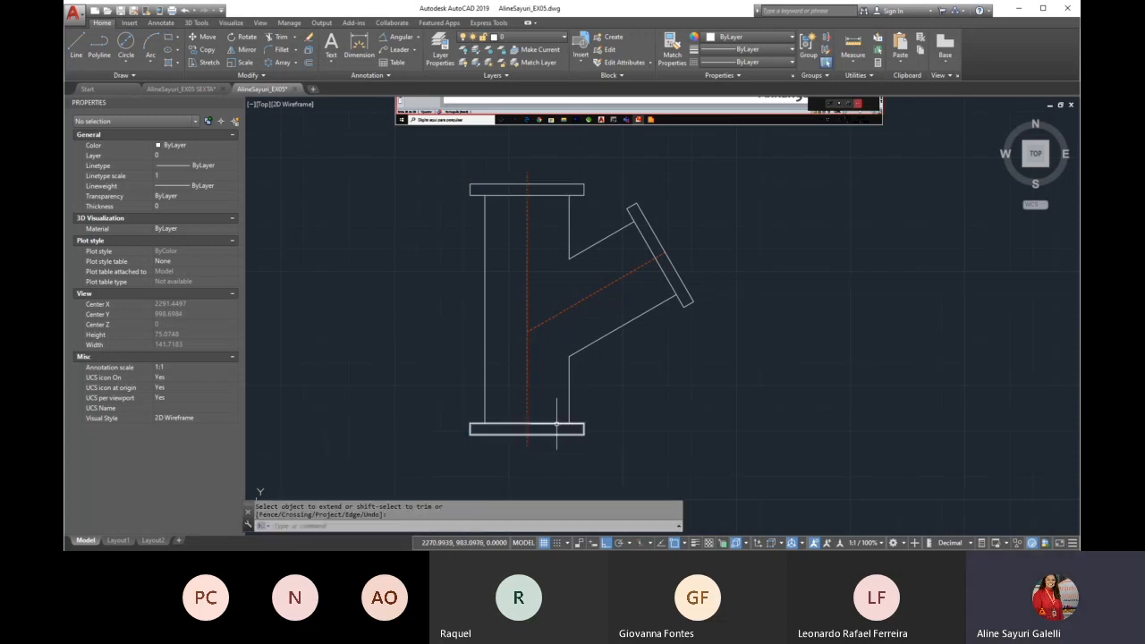
# Explode the vertical pipe's upper and lower flange rectangles into separate lines
pyautogui.write('s')
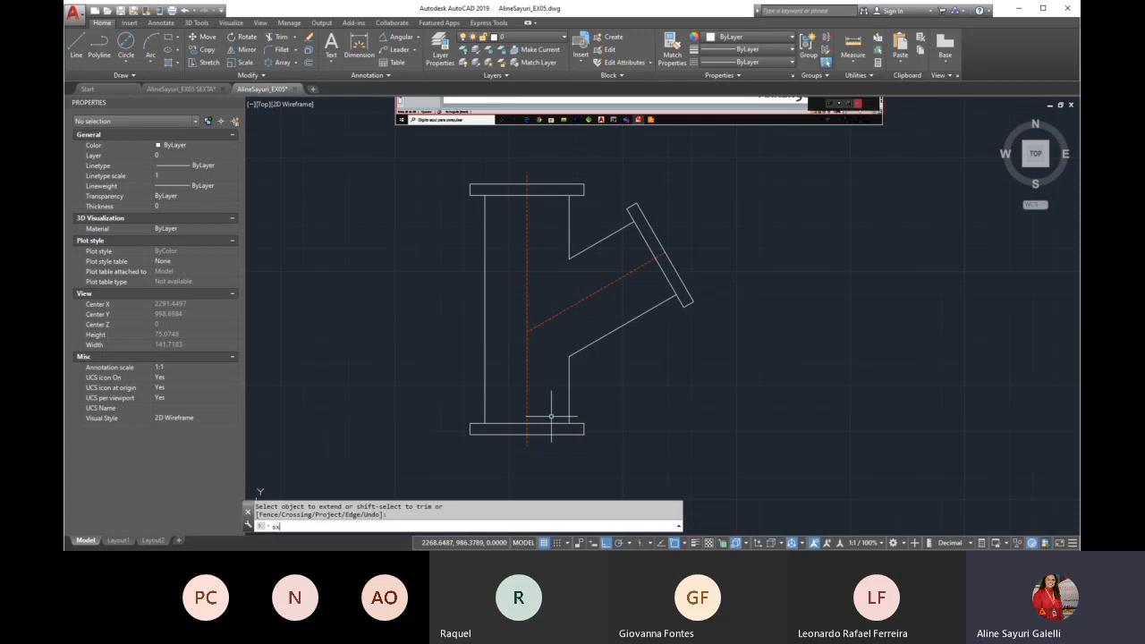
pyautogui.write('x')
pyautogui.press('Return')
pyautogui.click(551, 428)
pyautogui.click(540, 198)
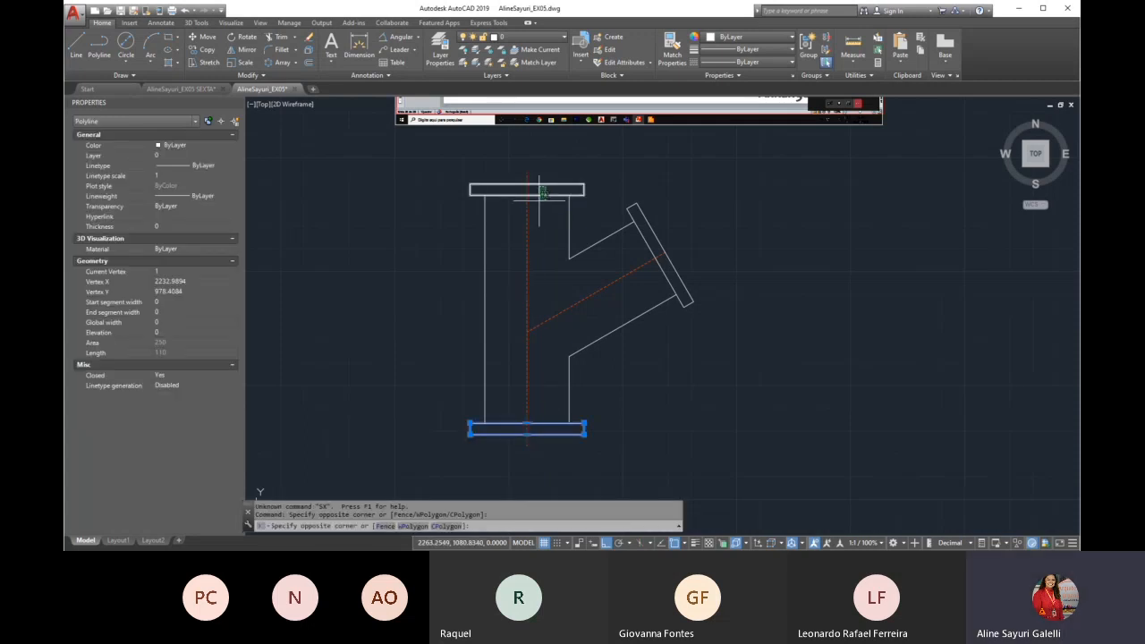
pyautogui.click(540, 192)
pyautogui.write('x')
pyautogui.press('Return')
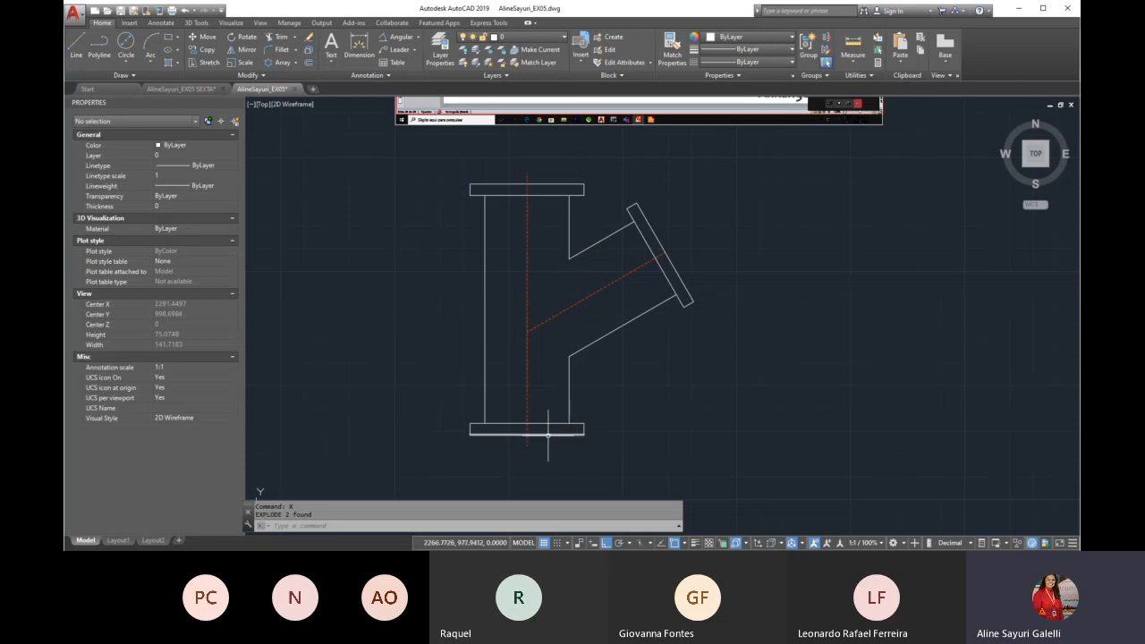
# Fillet the corner between the vertical pipe's right wall and the lower flange with radius 1
pyautogui.scroll(4, 577, 436)
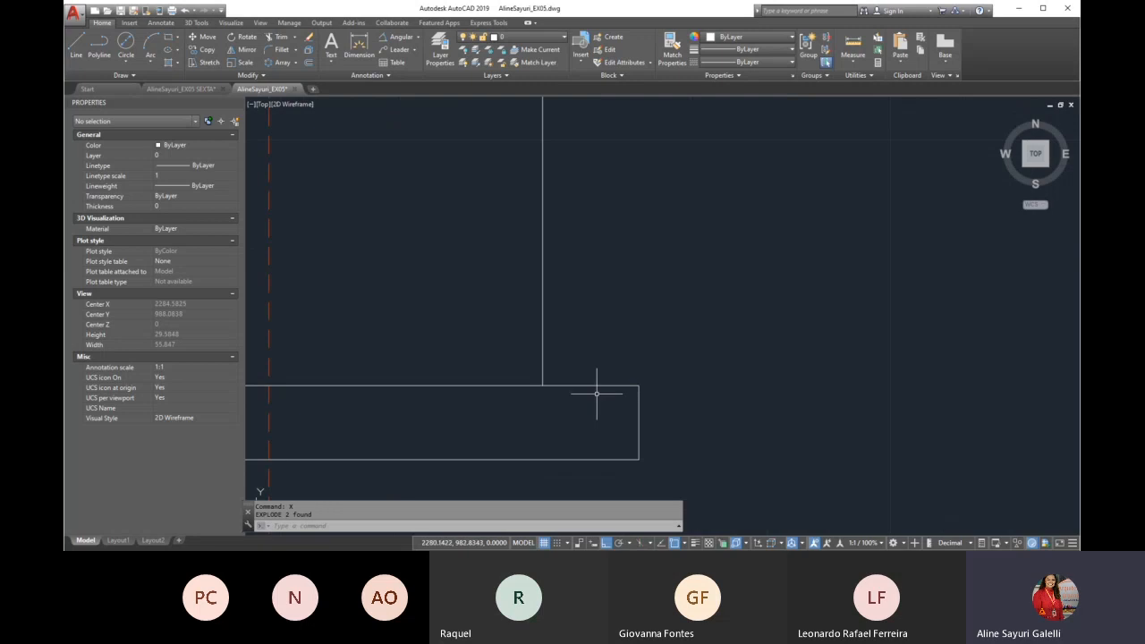
pyautogui.write('f')
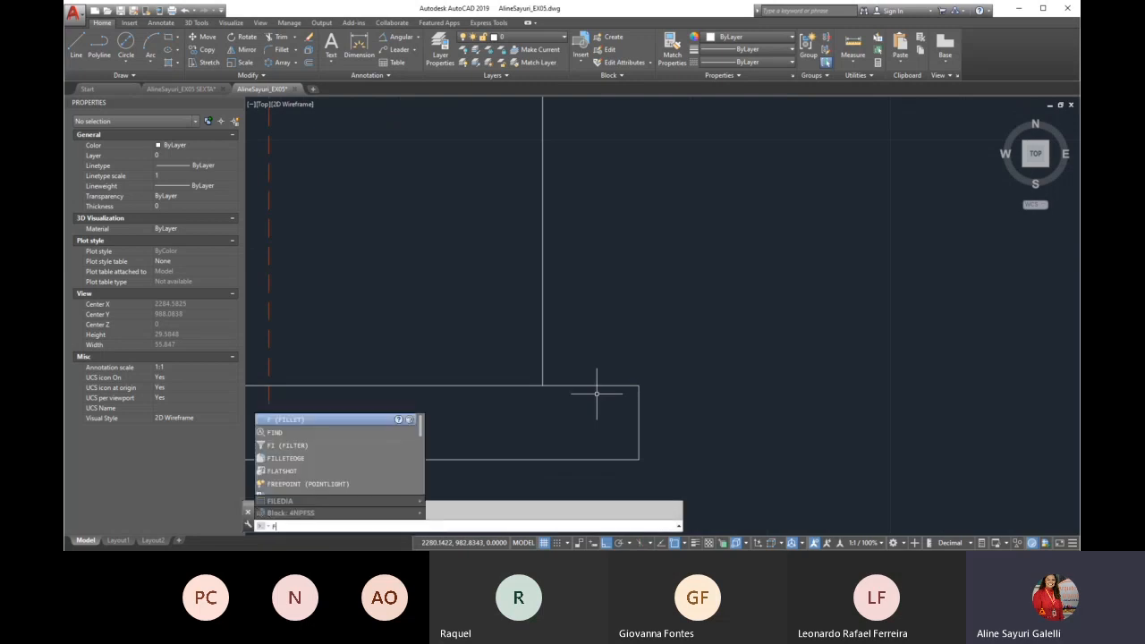
pyautogui.press('Return')
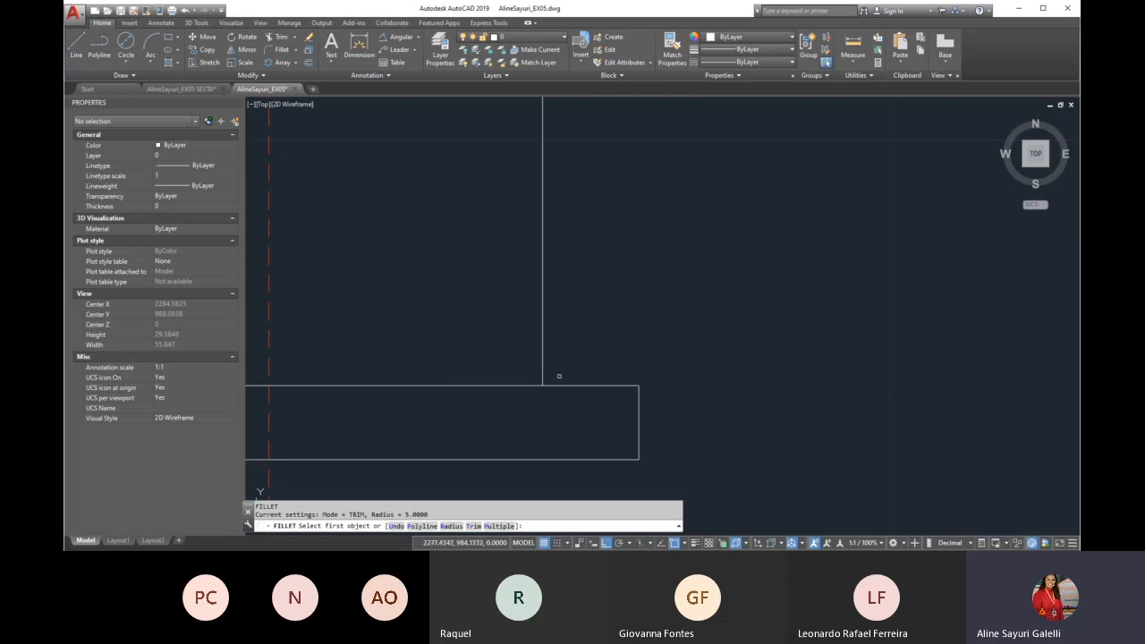
pyautogui.click(451, 526)
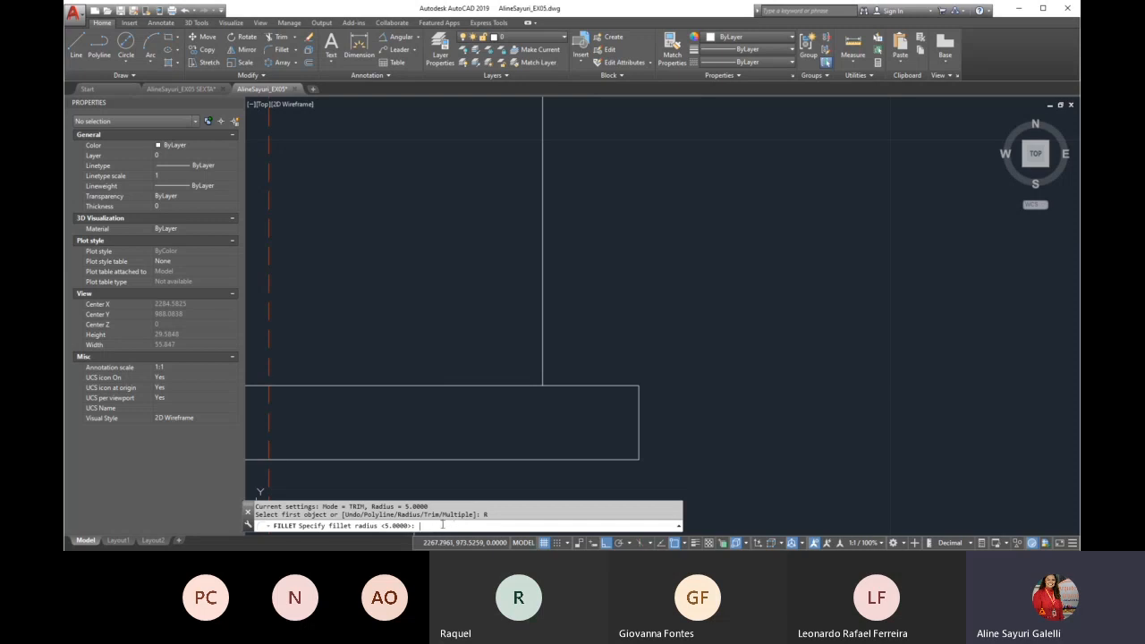
pyautogui.press('Return')
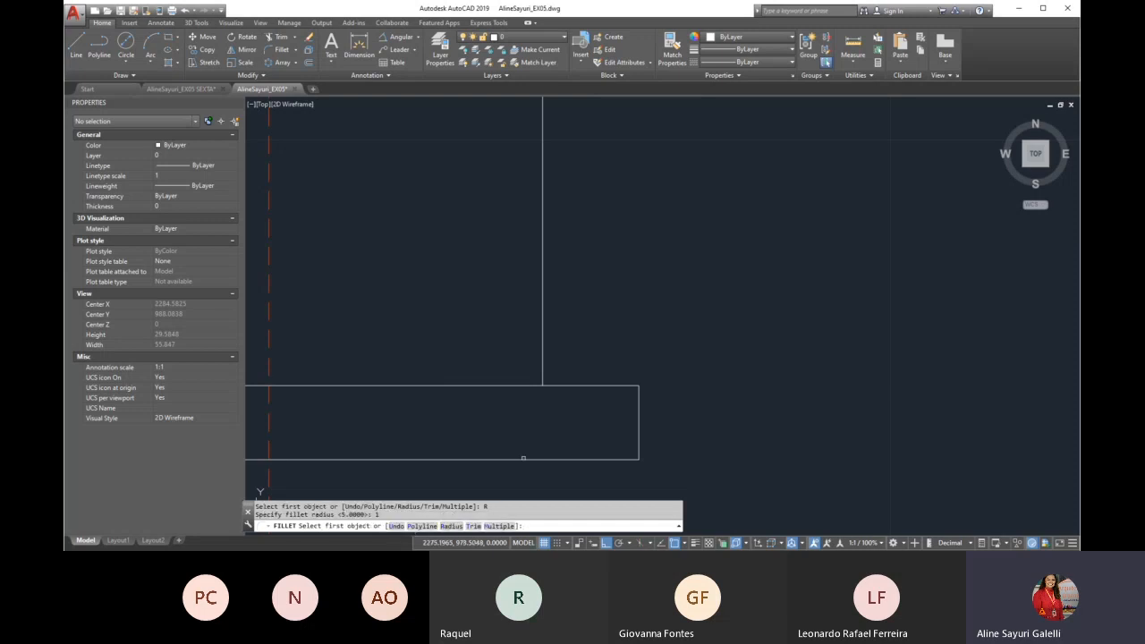
pyautogui.click(583, 385)
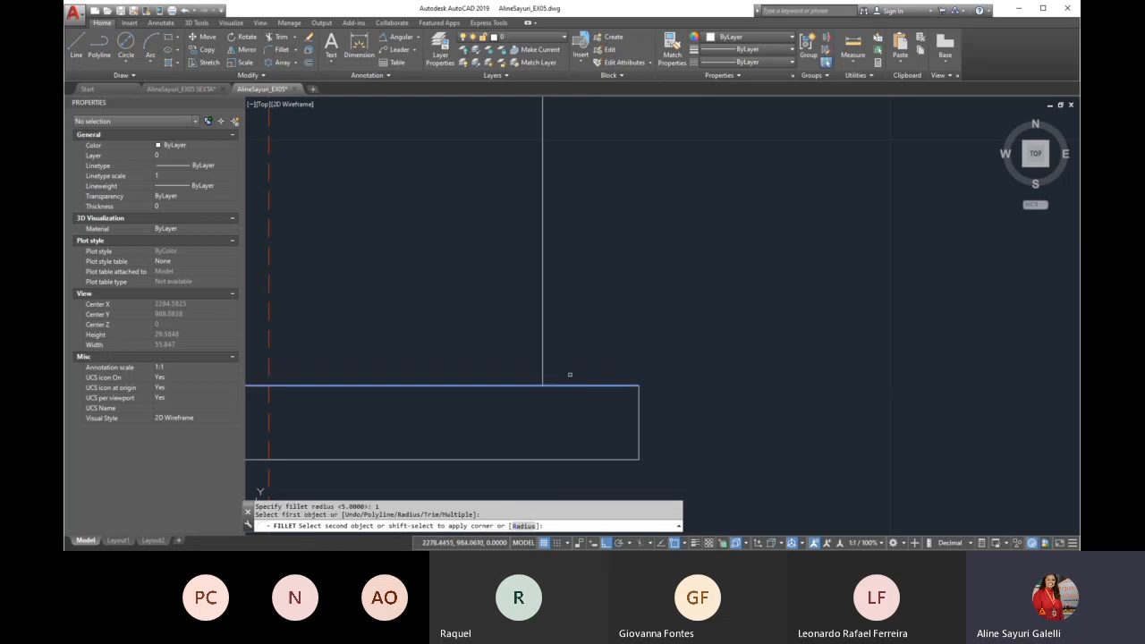
pyautogui.click(543, 352)
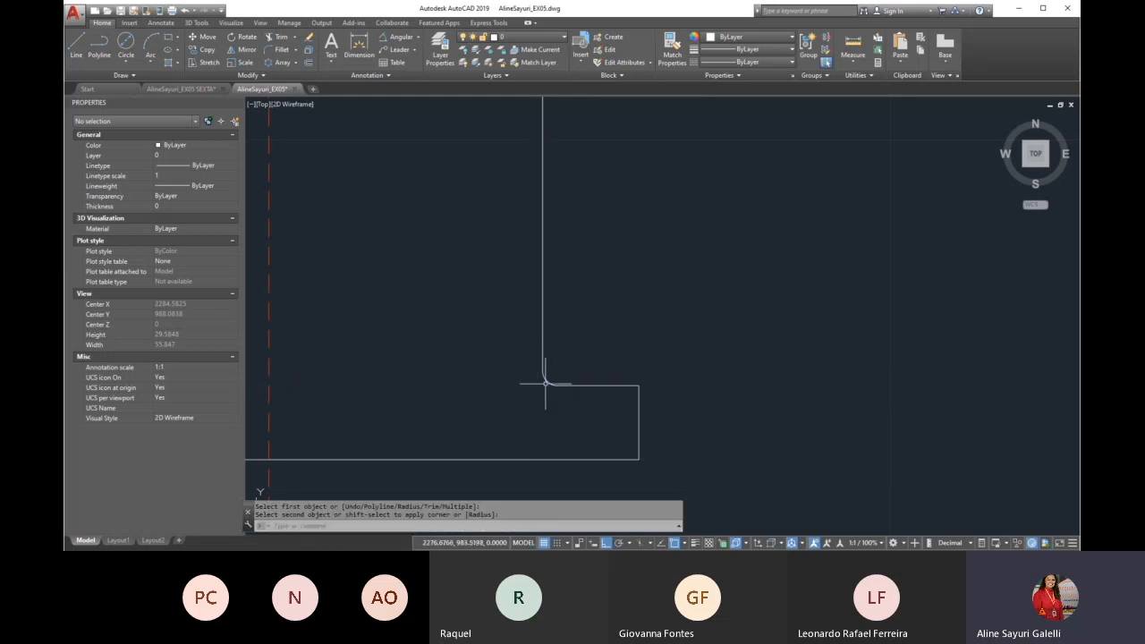
# Draw a line closing the lower flange's inner edge from its left end to the pipe's left wall
pyautogui.scroll(-3, 662, 340)
pyautogui.scroll(-2, 449, 337)
pyautogui.scroll(2, 449, 337)
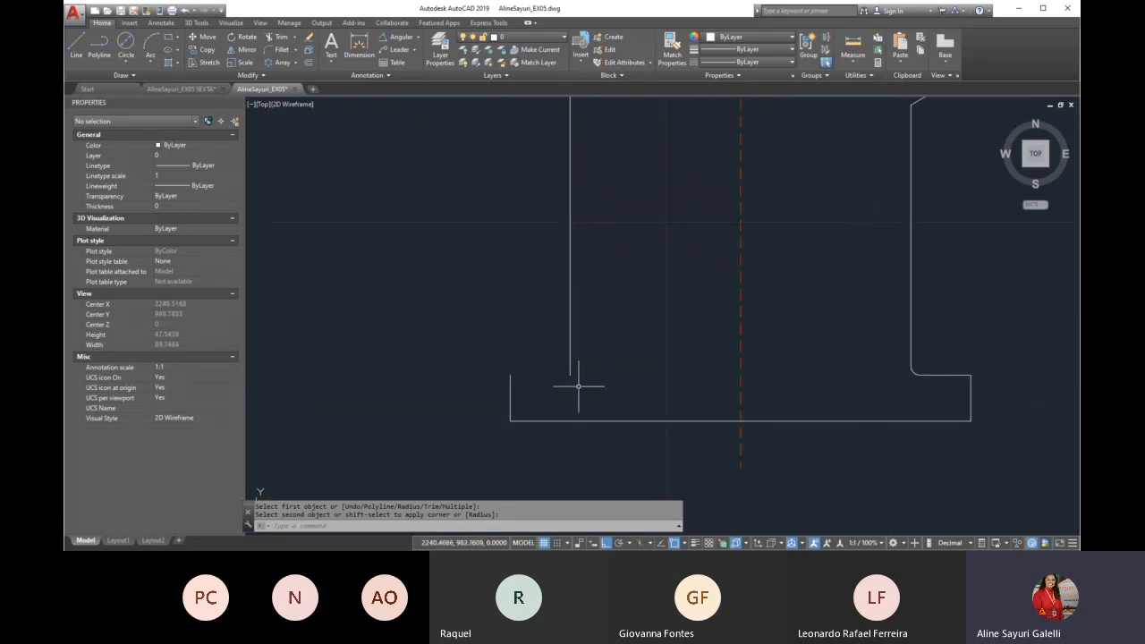
pyautogui.press('Escape')
pyautogui.write('l')
pyautogui.press('Return')
pyautogui.click(510, 374)
pyautogui.click(570, 374)
pyautogui.press('Return')
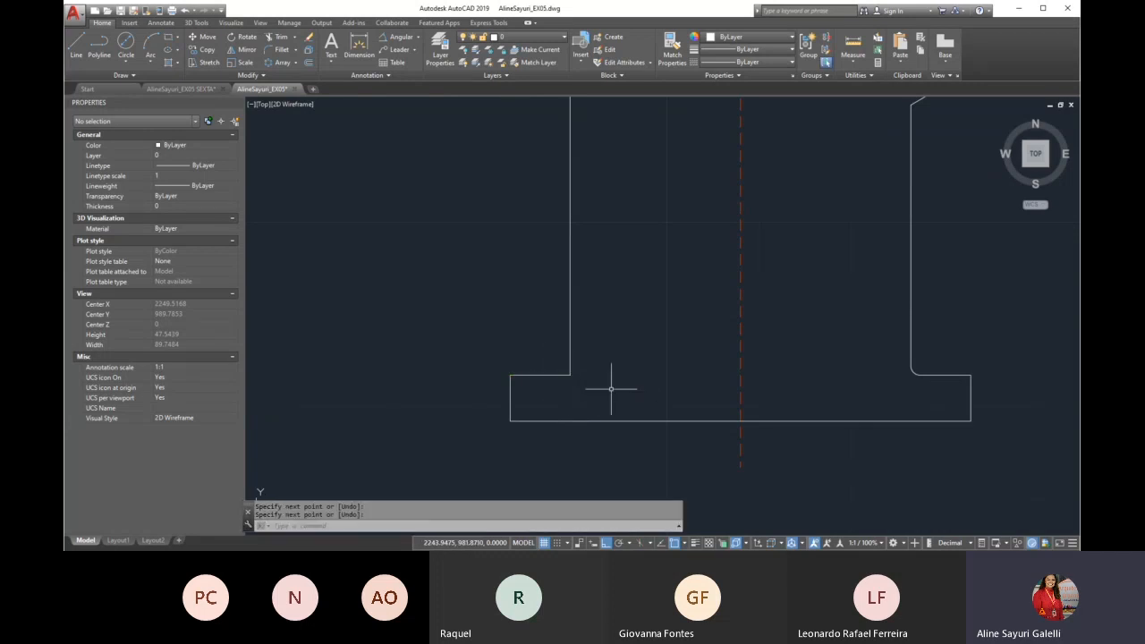
# Fillet the corner between the pipe's left wall and the lower flange with radius 1
pyautogui.write('f')
pyautogui.press('Return')
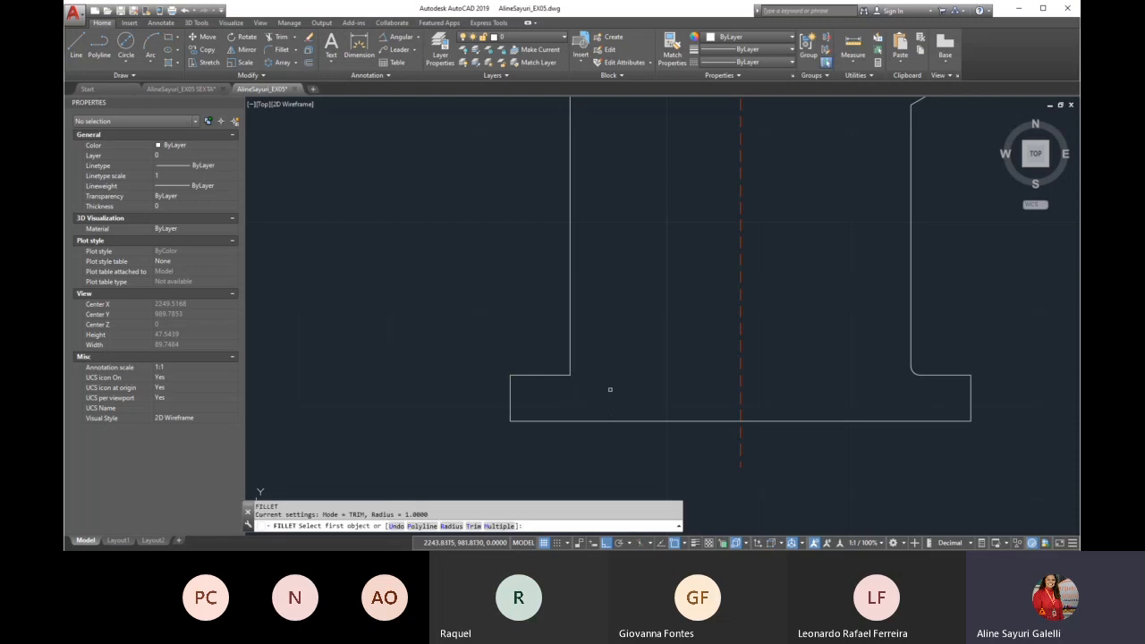
pyautogui.click(552, 373)
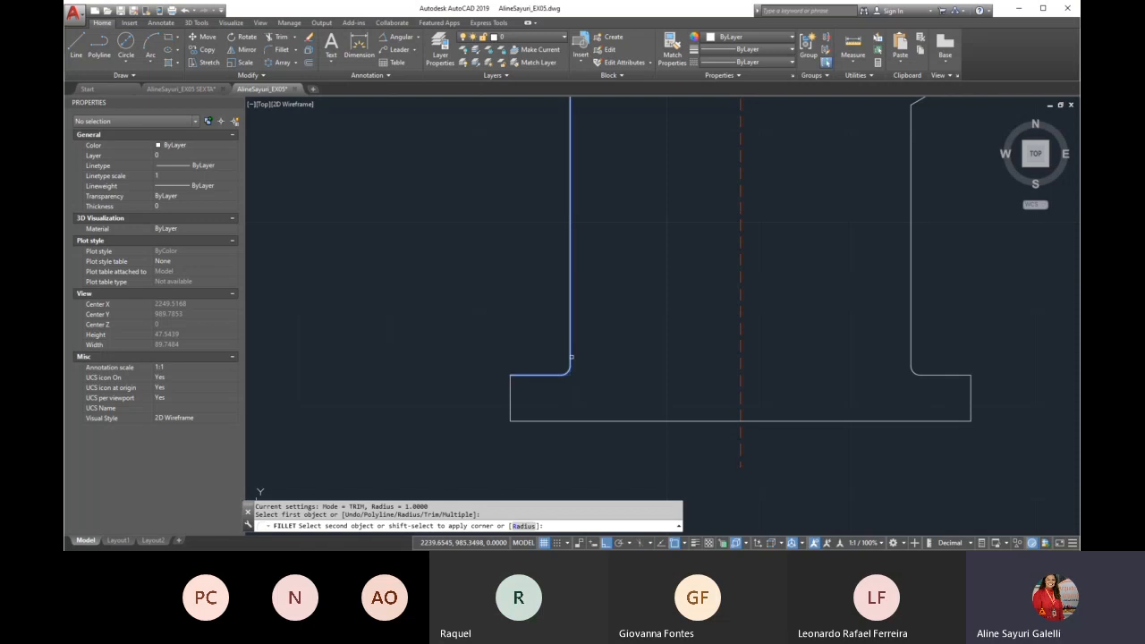
pyautogui.click(570, 357)
# Fillet the corner between the pipe's right wall and the upper flange with radius 1
pyautogui.scroll(-5, 509, 388)
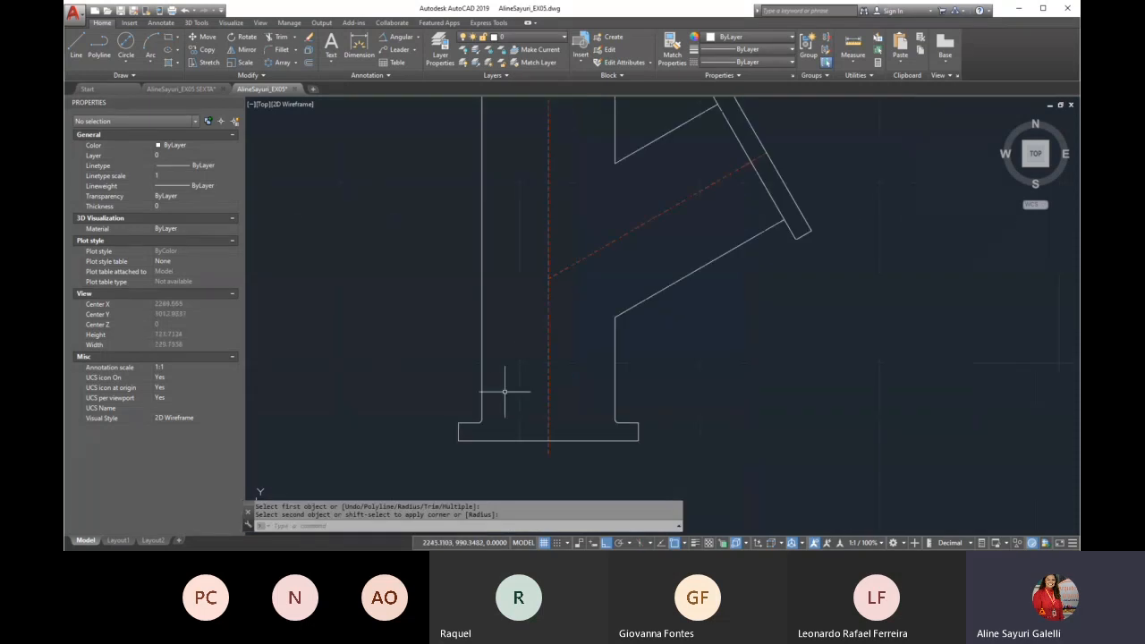
pyautogui.scroll(8, 578, 176)
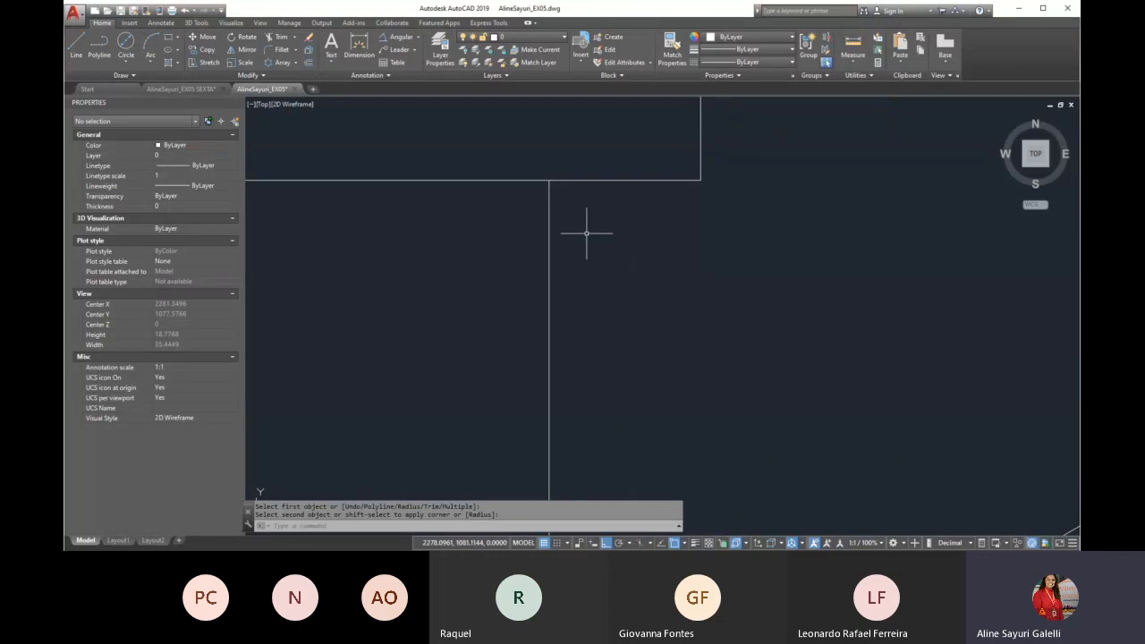
pyautogui.press('Return')
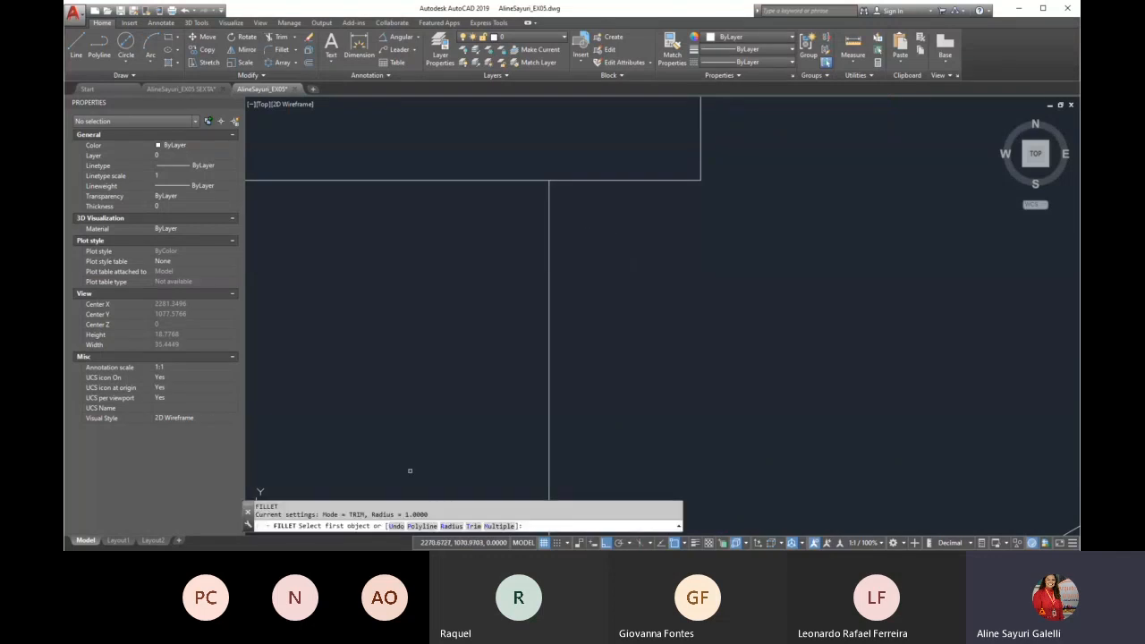
pyautogui.click(550, 222)
pyautogui.click(580, 184)
# Draw a line closing the upper flange's inner edge from its left end to the pipe's left wall
pyautogui.scroll(-3, 629, 222)
pyautogui.scroll(-2, 628, 223)
pyautogui.write('l')
pyautogui.press('Return')
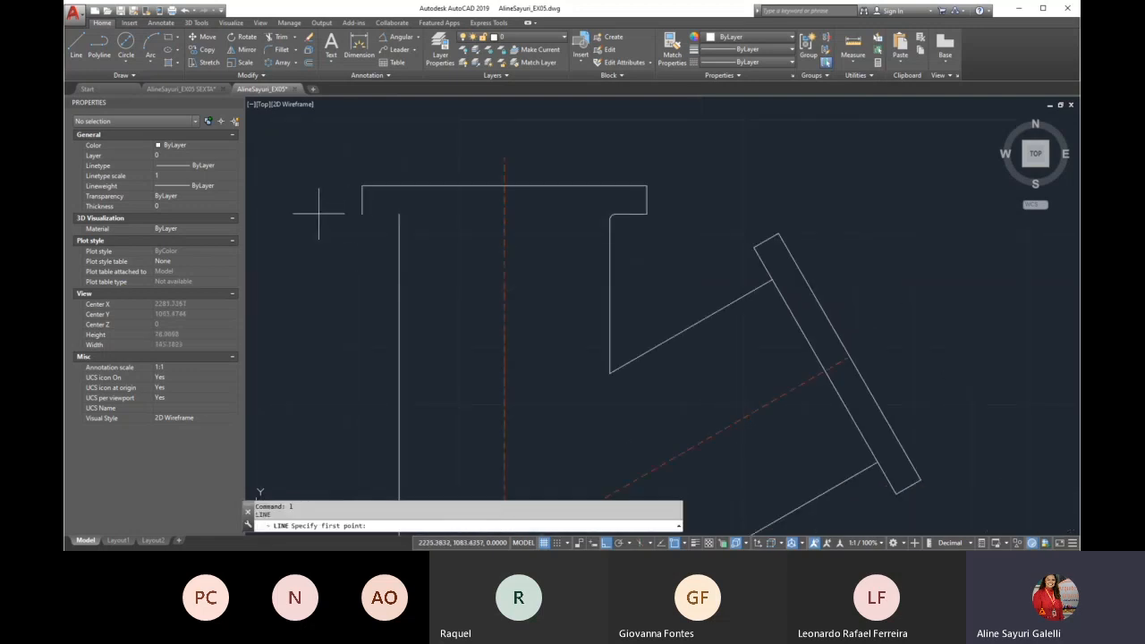
pyautogui.click(361, 213)
pyautogui.click(399, 212)
pyautogui.press('Return')
# Fillet the corner between the pipe's left wall and the upper flange with radius 1
pyautogui.scroll(2, 348, 213)
pyautogui.write('f')
pyautogui.press('Return')
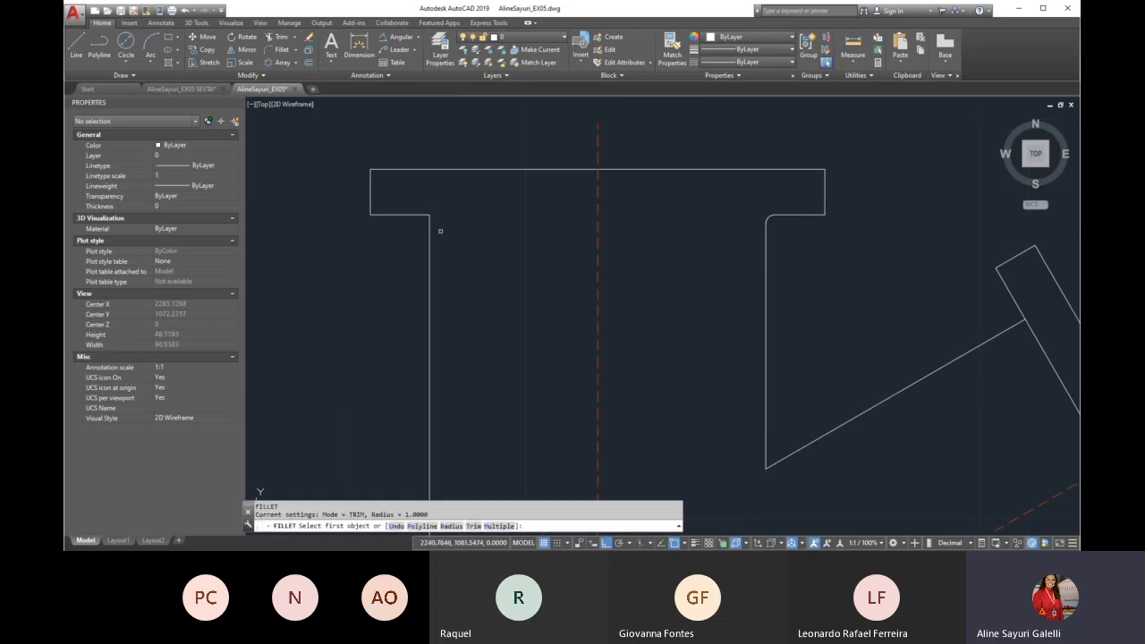
pyautogui.click(429, 231)
pyautogui.click(420, 214)
# Following the Exercicio 01 reference image, draw a horizontal line across the pipe joining the upper flange's two fillet ends
pyautogui.scroll(-3, 393, 152)
pyautogui.write('l')
pyautogui.press('Return')
pyautogui.scroll(-5, 393, 170)
pyautogui.scroll(4, 441, 215)
pyautogui.scroll(8, 441, 214)
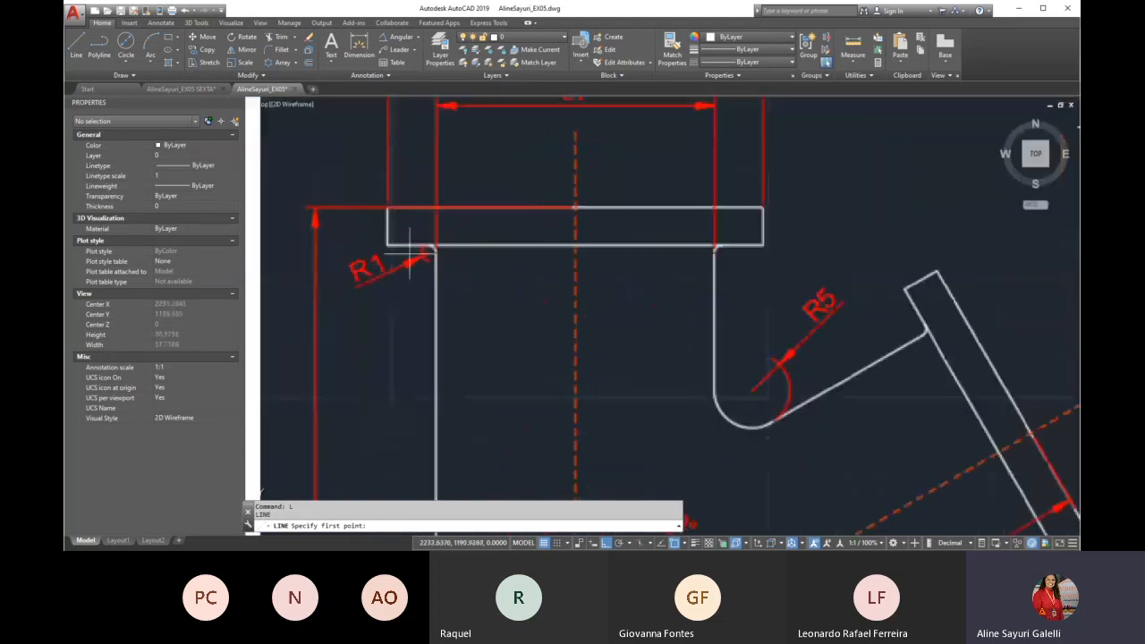
pyautogui.scroll(-8, 430, 431)
pyautogui.scroll(-4, 430, 431)
pyautogui.scroll(4, 396, 319)
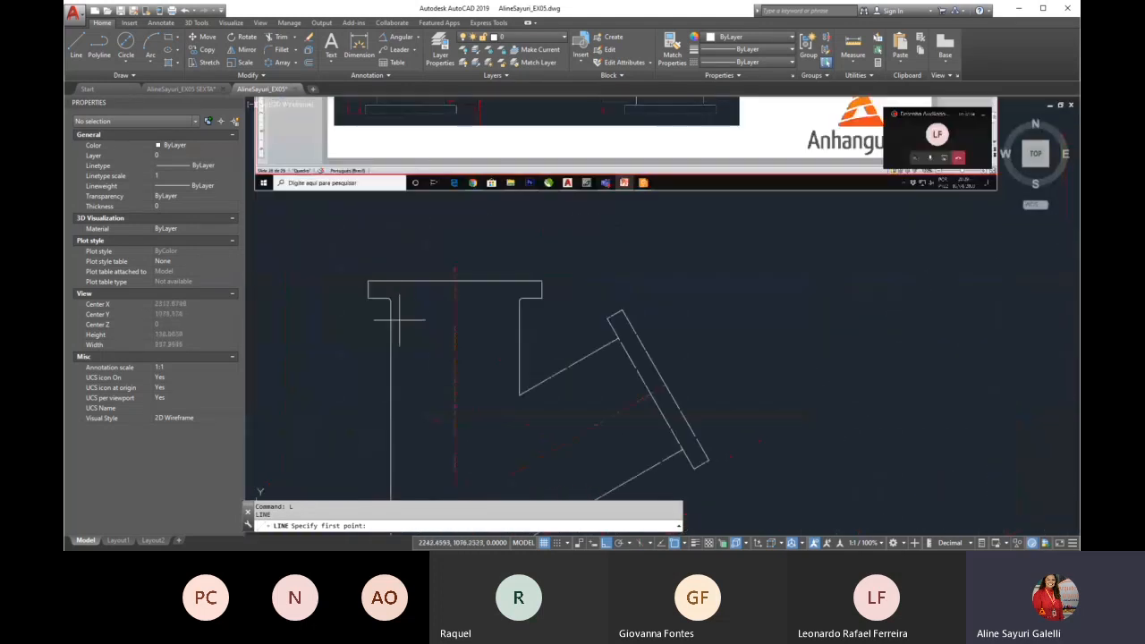
pyautogui.scroll(5, 381, 293)
pyautogui.click(379, 301)
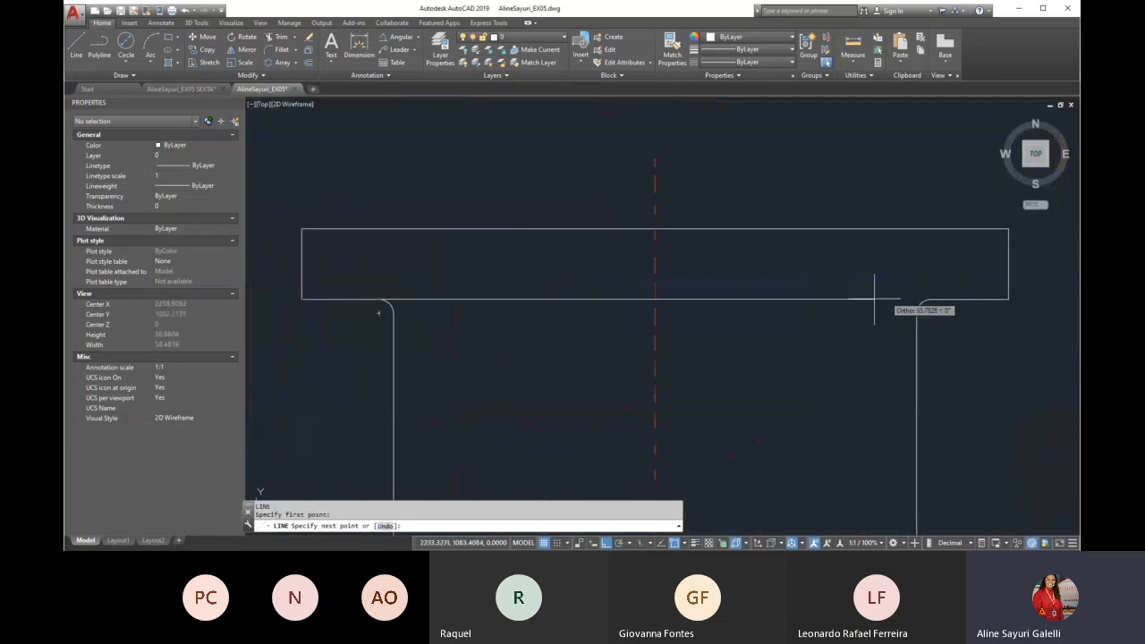
pyautogui.click(932, 299)
pyautogui.scroll(-6, 631, 223)
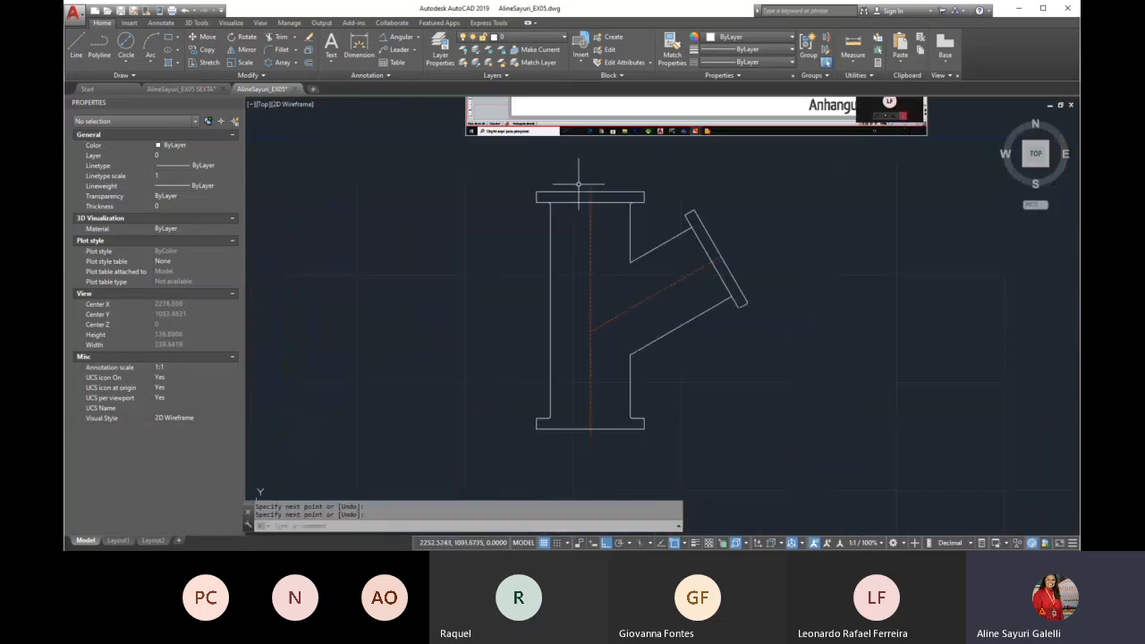
# Draw a horizontal line across the pipe joining the lower flange's two fillet ends
pyautogui.scroll(5, 535, 255)
pyautogui.press('Return')
pyautogui.press('Return')
pyautogui.click(455, 249)
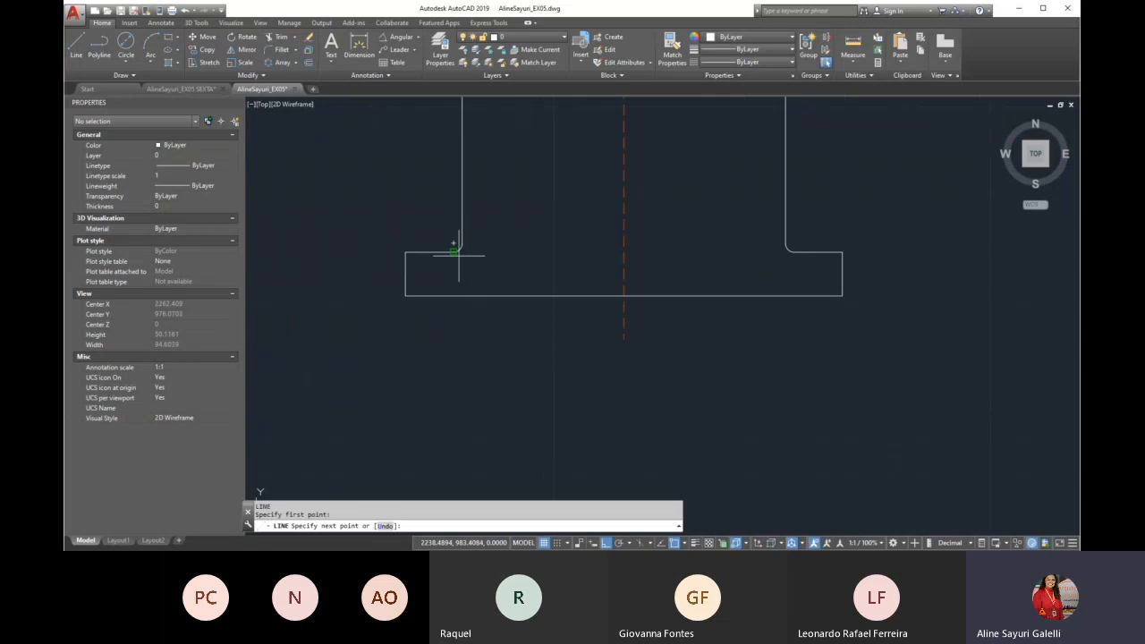
pyautogui.click(793, 249)
pyautogui.press('Return')
pyautogui.scroll(-6, 450, 387)
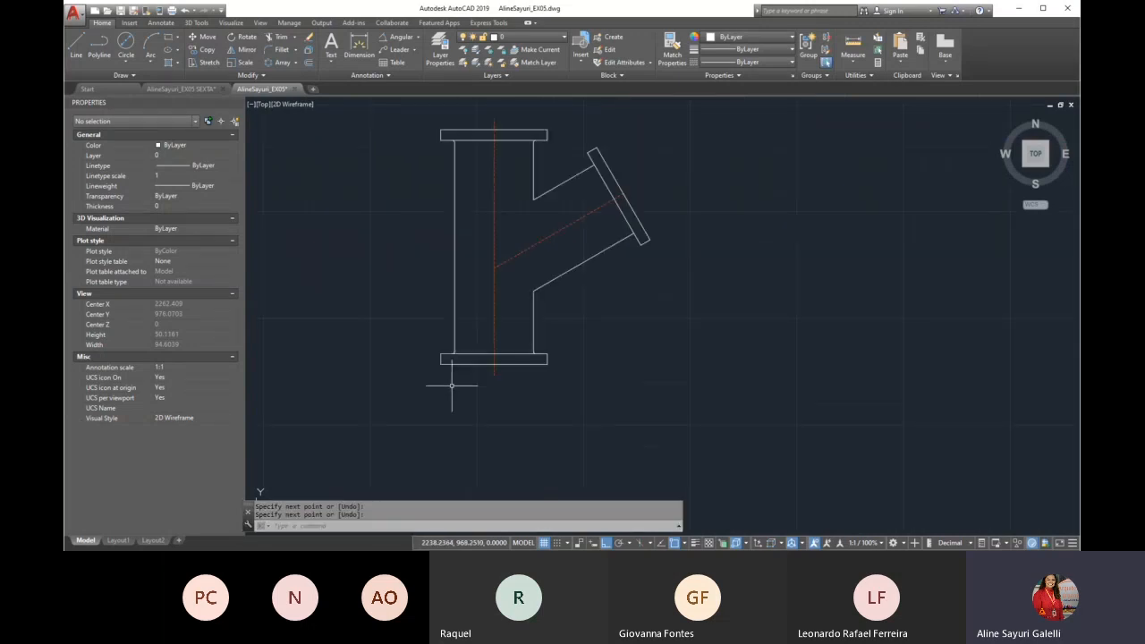
# Following the Exercicio 01 reference image, fillet the lower junction between the pipe's right wall and the branch with radius 5
pyautogui.scroll(6, 465, 192)
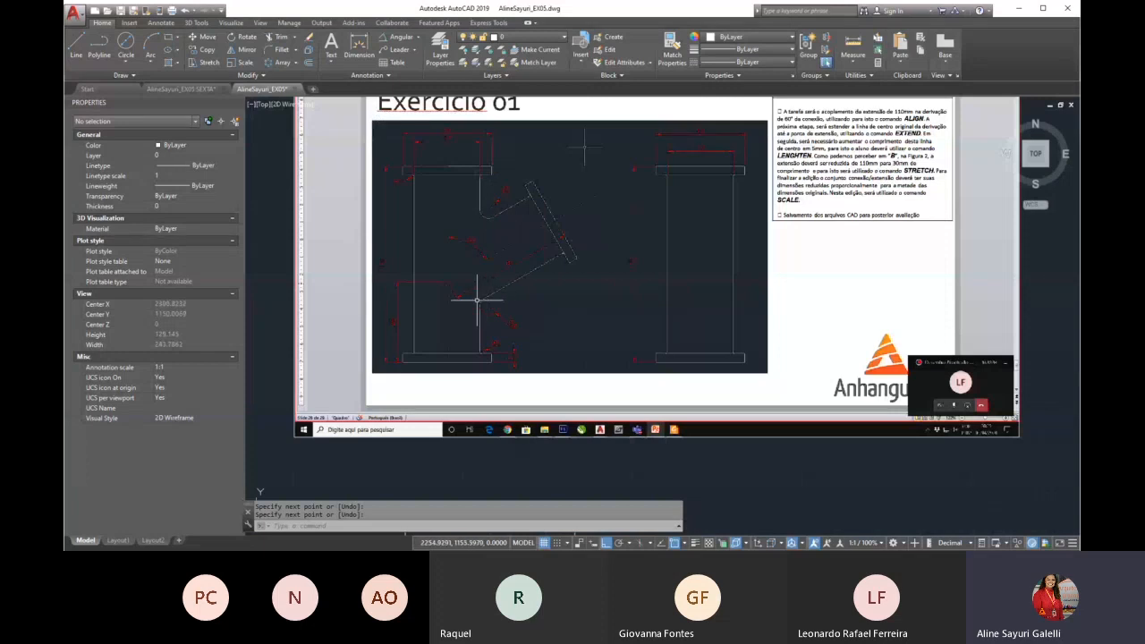
pyautogui.scroll(3, 524, 324)
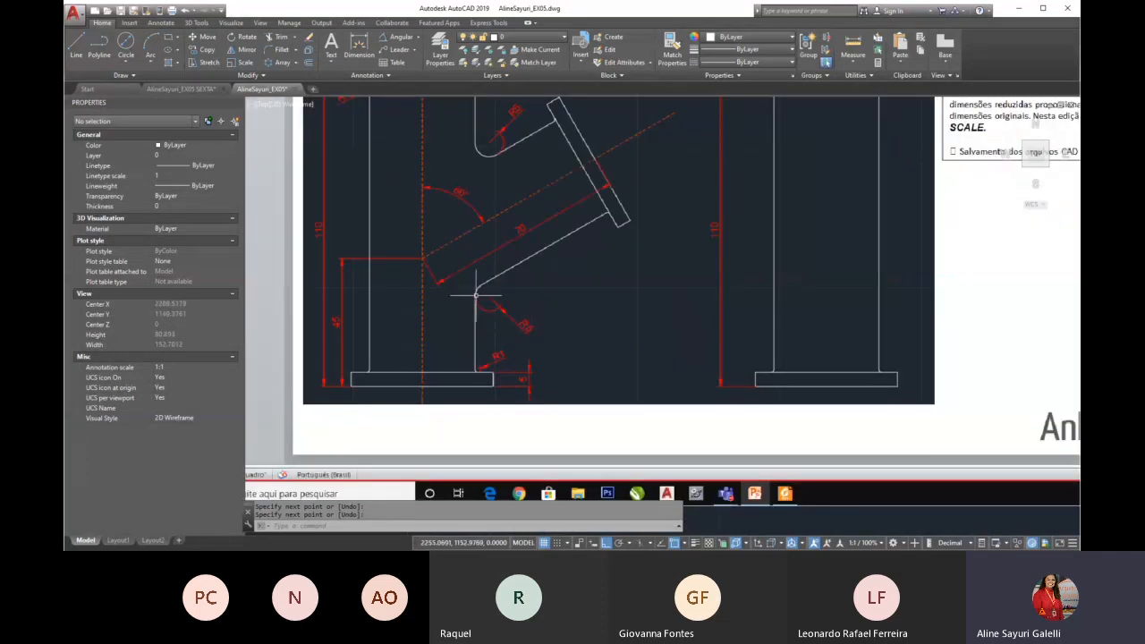
pyautogui.scroll(-5, 469, 304)
pyautogui.scroll(5, 519, 385)
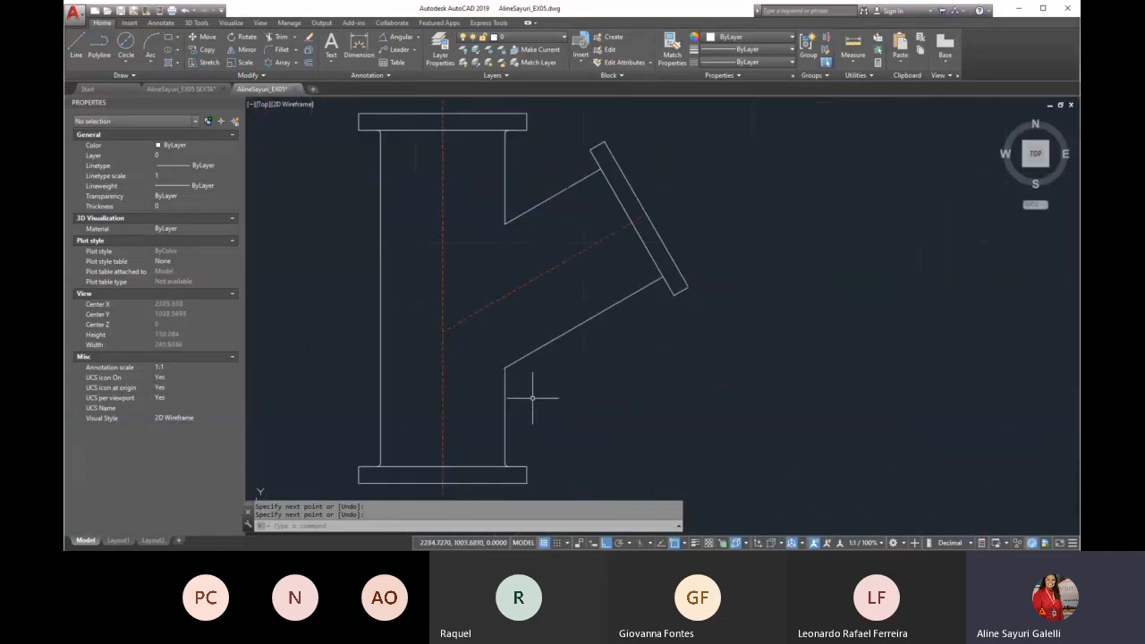
pyautogui.write('f')
pyautogui.press('Return')
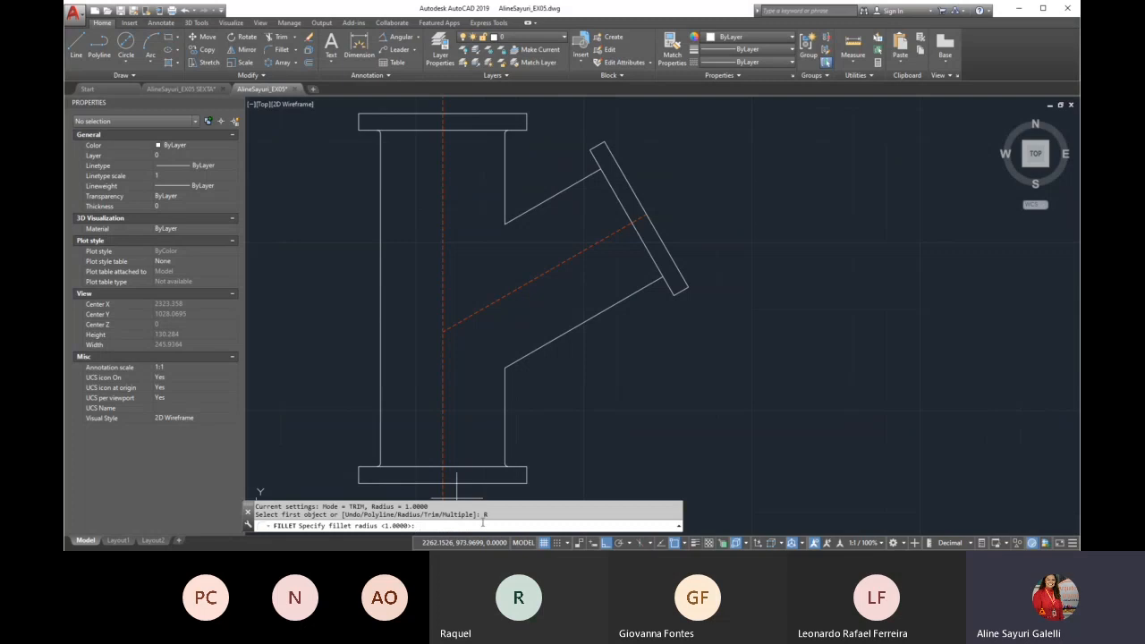
pyautogui.press('Return')
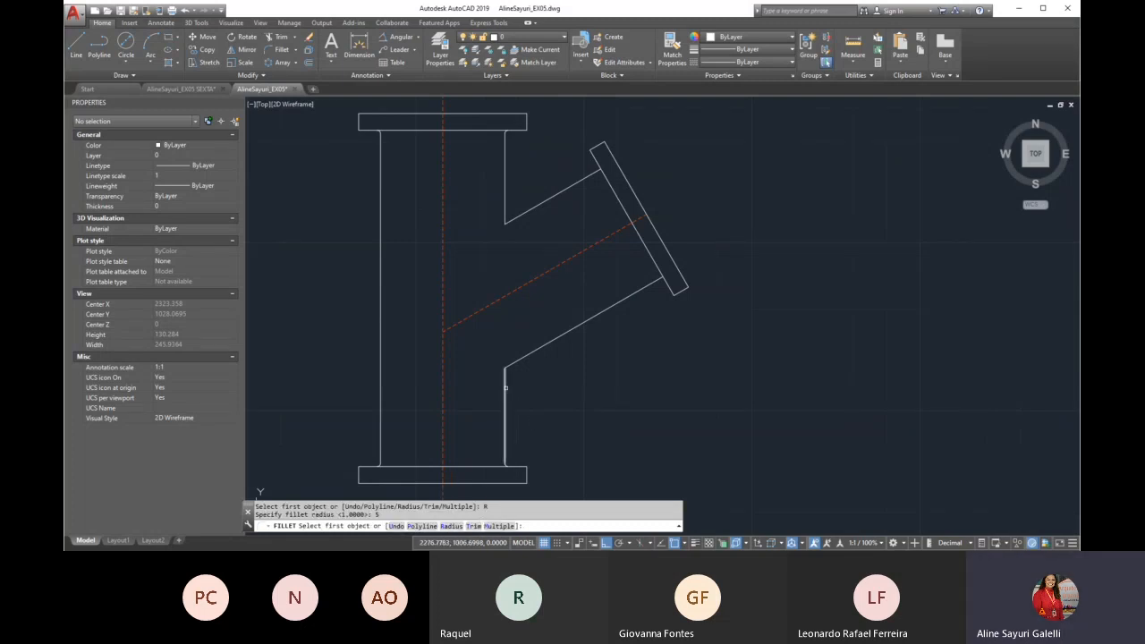
pyautogui.click(506, 386)
pyautogui.click(529, 355)
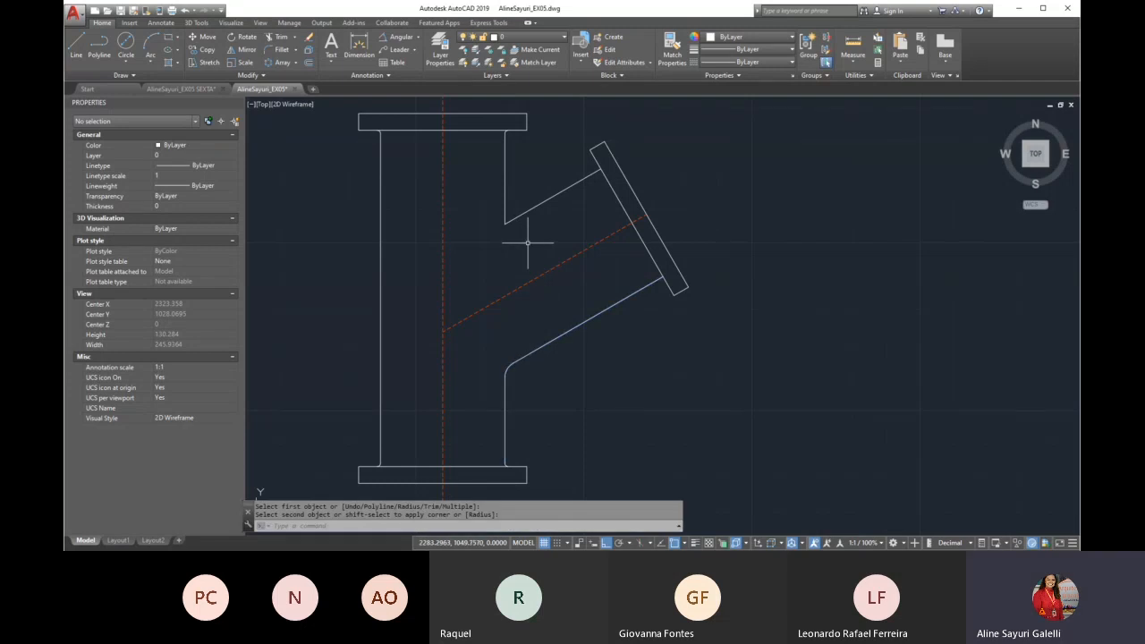
# Fillet the upper junction between the branch's upper edge and the pipe's right wall with the same radius of 5
pyautogui.press('Return')
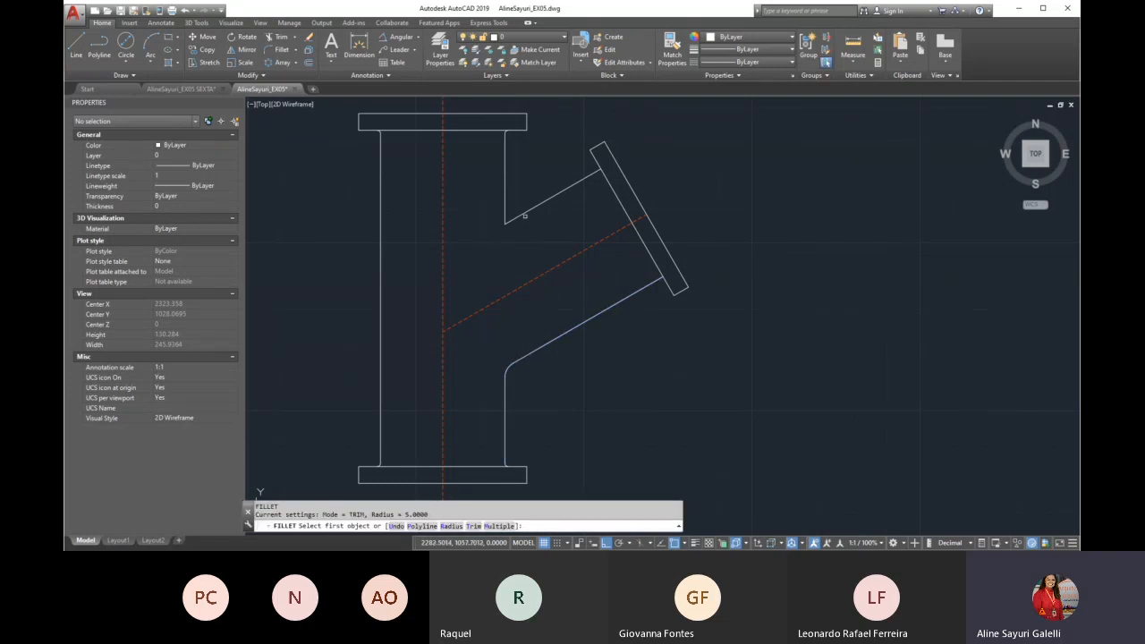
pyautogui.click(525, 213)
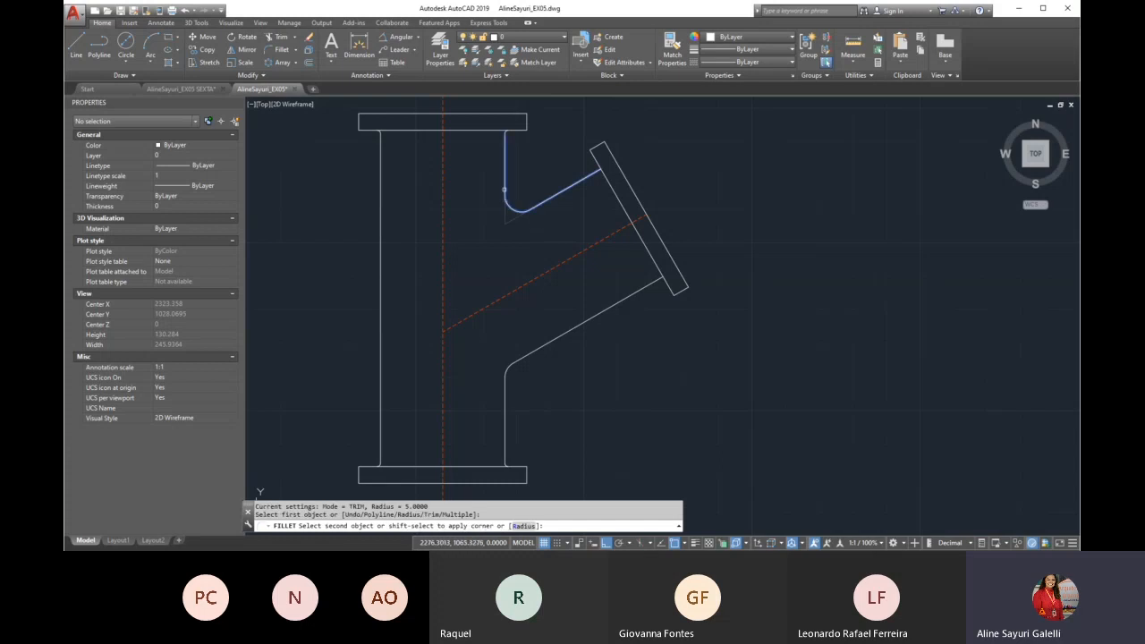
pyautogui.click(504, 178)
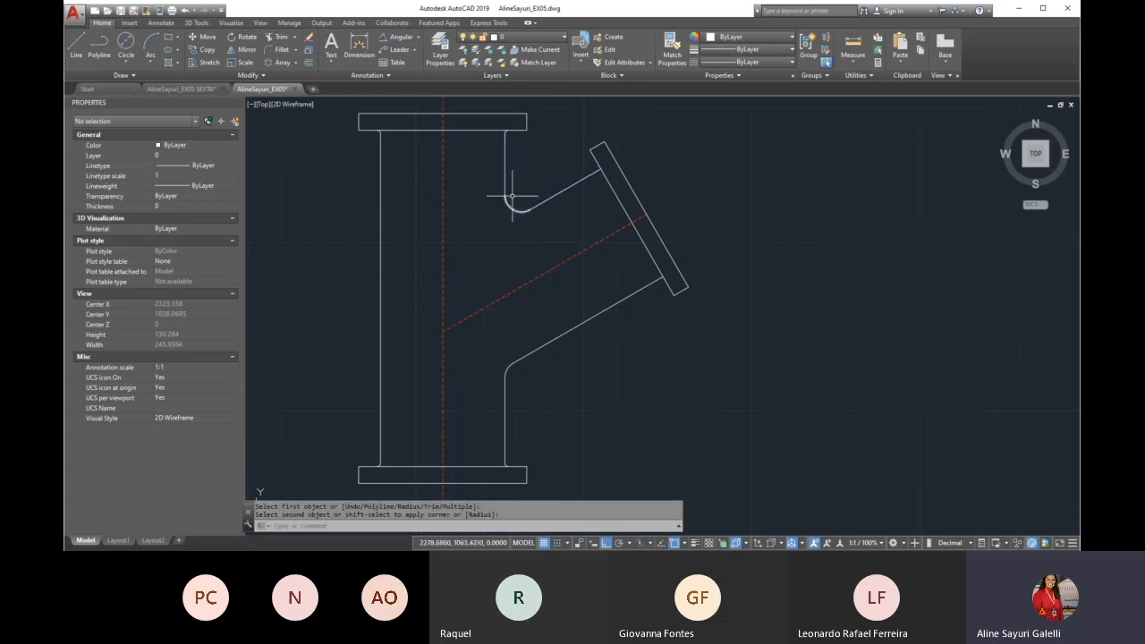
# Delete the stray white dimension along the branch axis of the fitting in reference drawing A
pyautogui.scroll(-5, 475, 365)
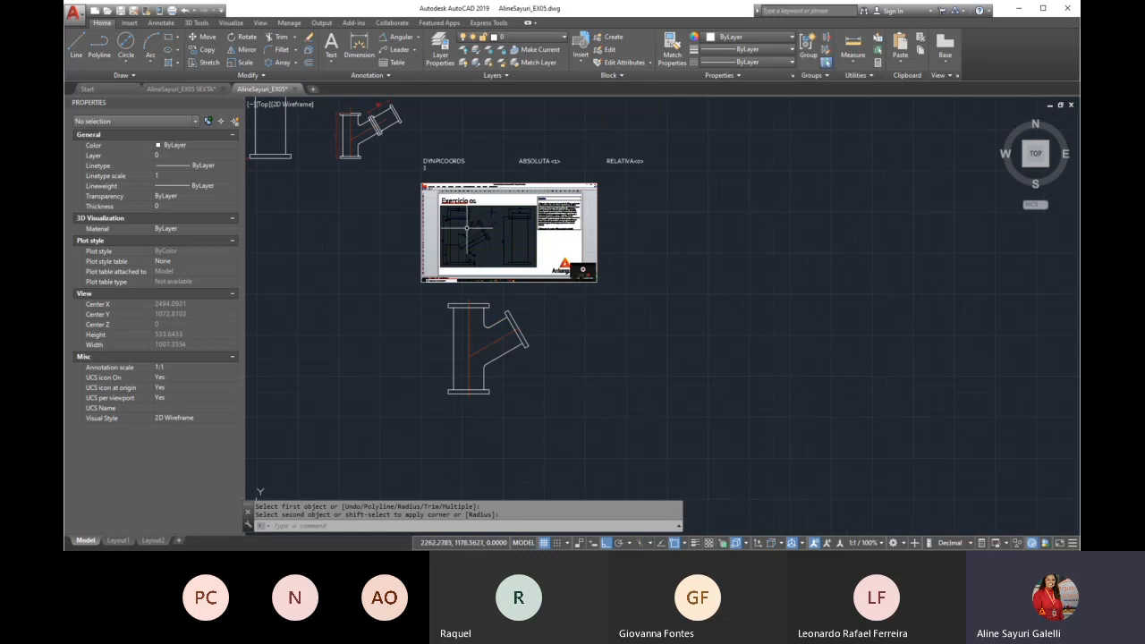
pyautogui.moveTo(578, 339); pyautogui.dragTo(564, 309, button='middle')
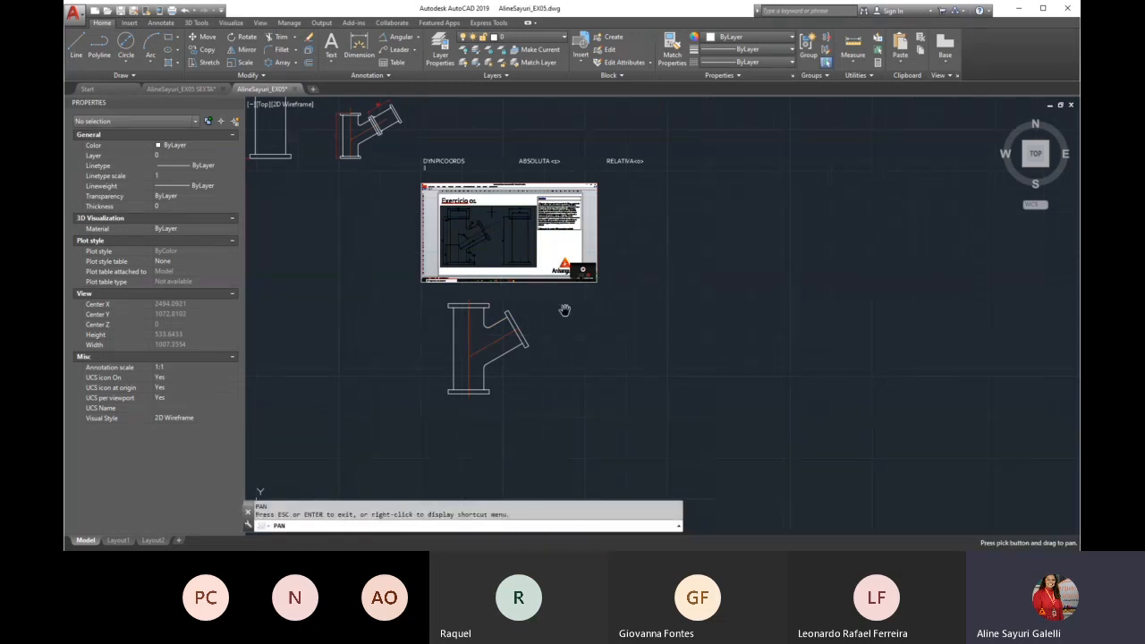
pyautogui.scroll(-4, 618, 347)
pyautogui.scroll(6, 415, 191)
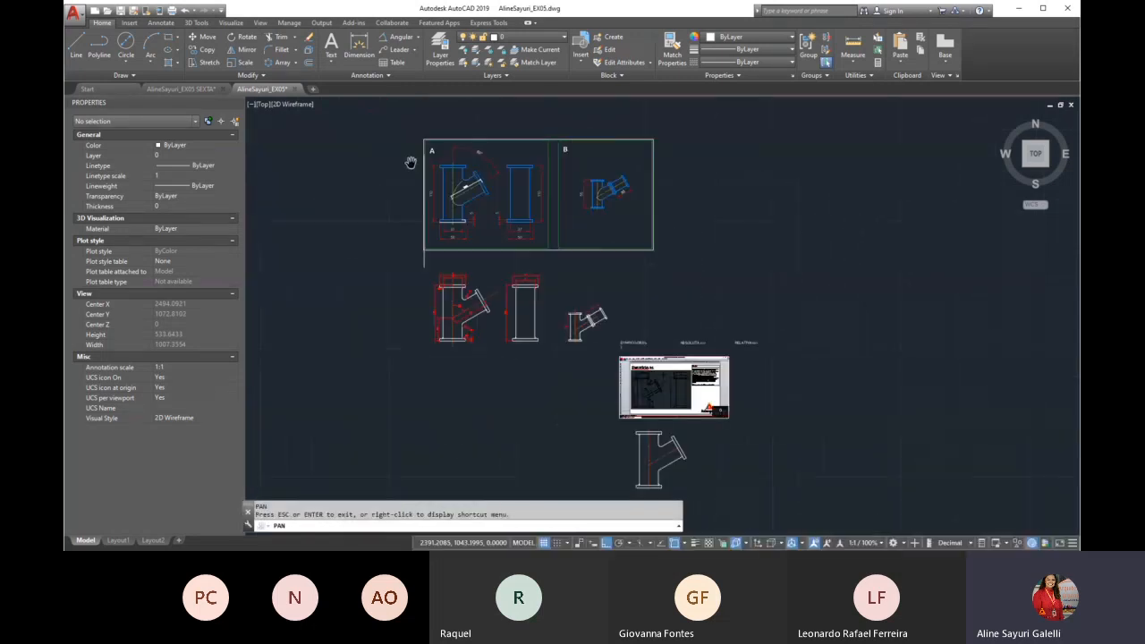
pyautogui.scroll(-2, 501, 257)
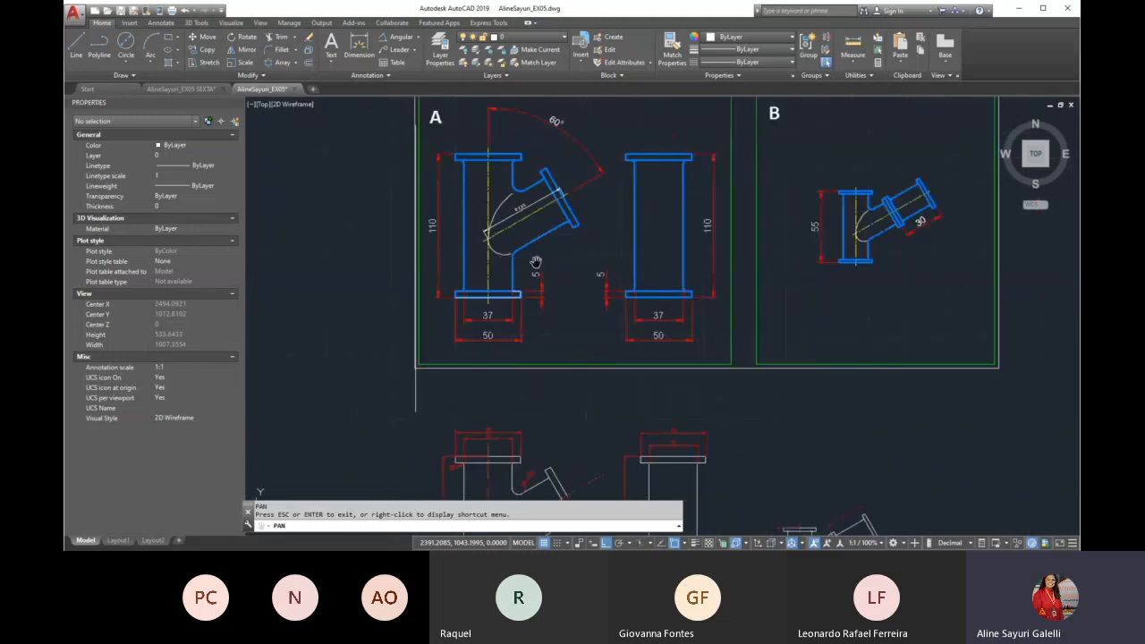
pyautogui.press('Escape')
pyautogui.click(494, 241)
pyautogui.press('Delete')
pyautogui.scroll(-2, 493, 254)
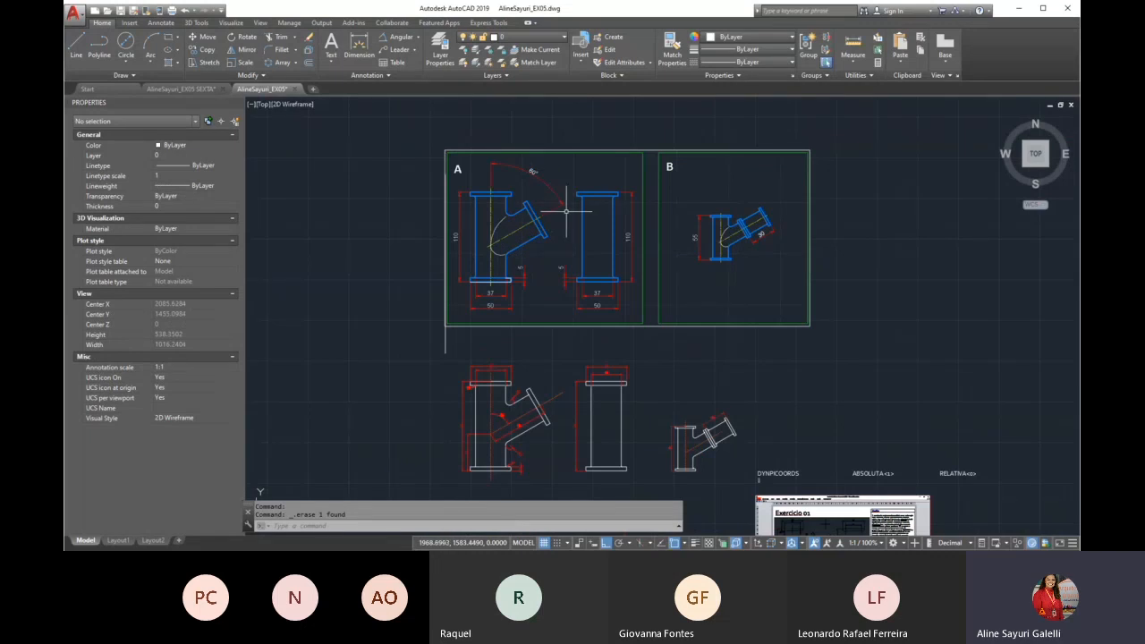
# After comparing reference drawings A and B, add a vertical linear dimension for the new fitting's overall height, placed to its left
pyautogui.scroll(2, 517, 183)
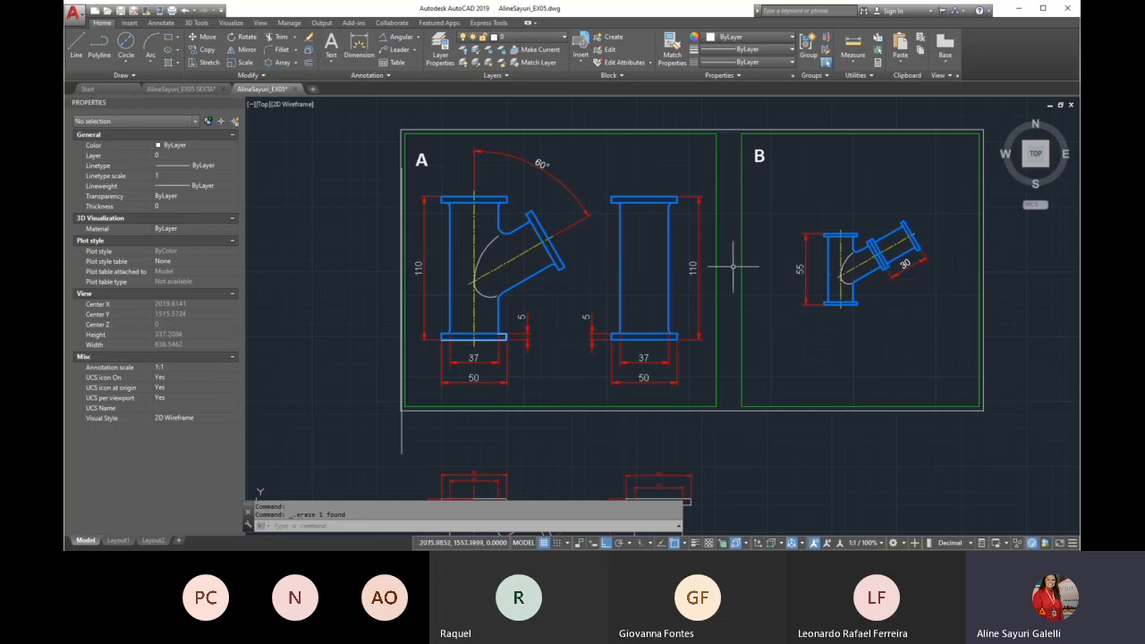
pyautogui.scroll(2, 946, 255)
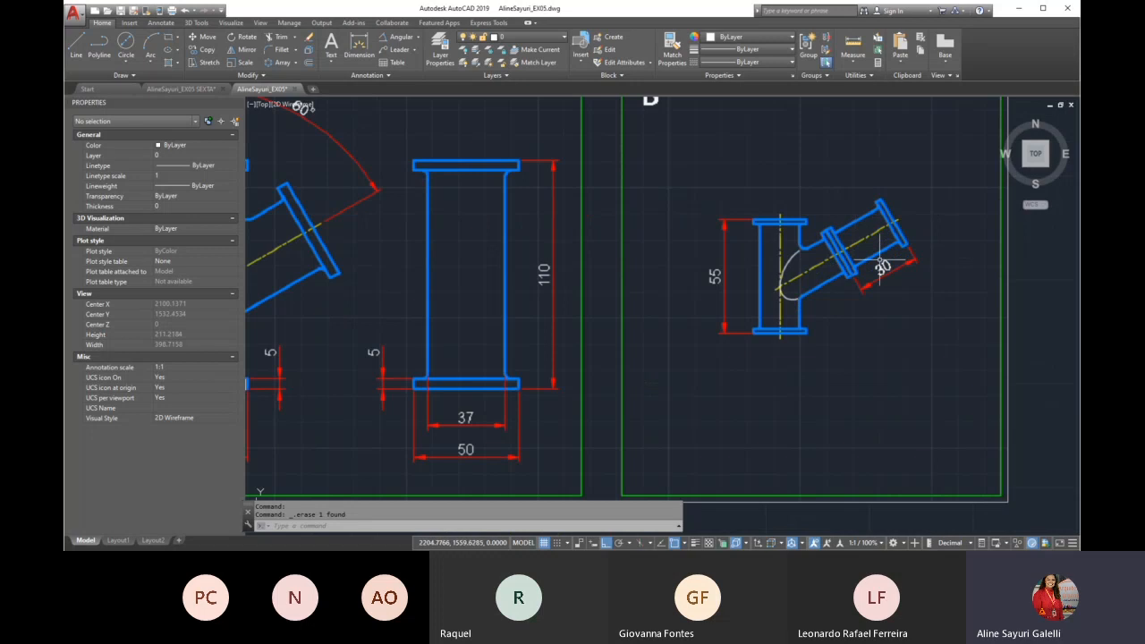
pyautogui.scroll(-3, 881, 263)
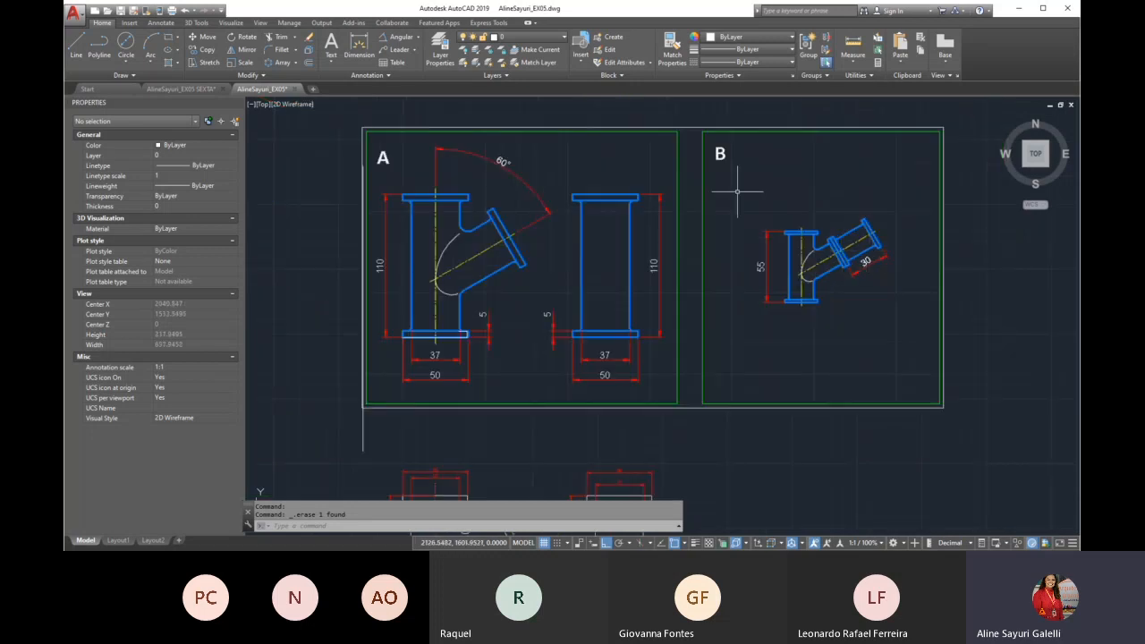
pyautogui.scroll(-4, 720, 188)
pyautogui.scroll(-2, 753, 268)
pyautogui.scroll(6, 759, 327)
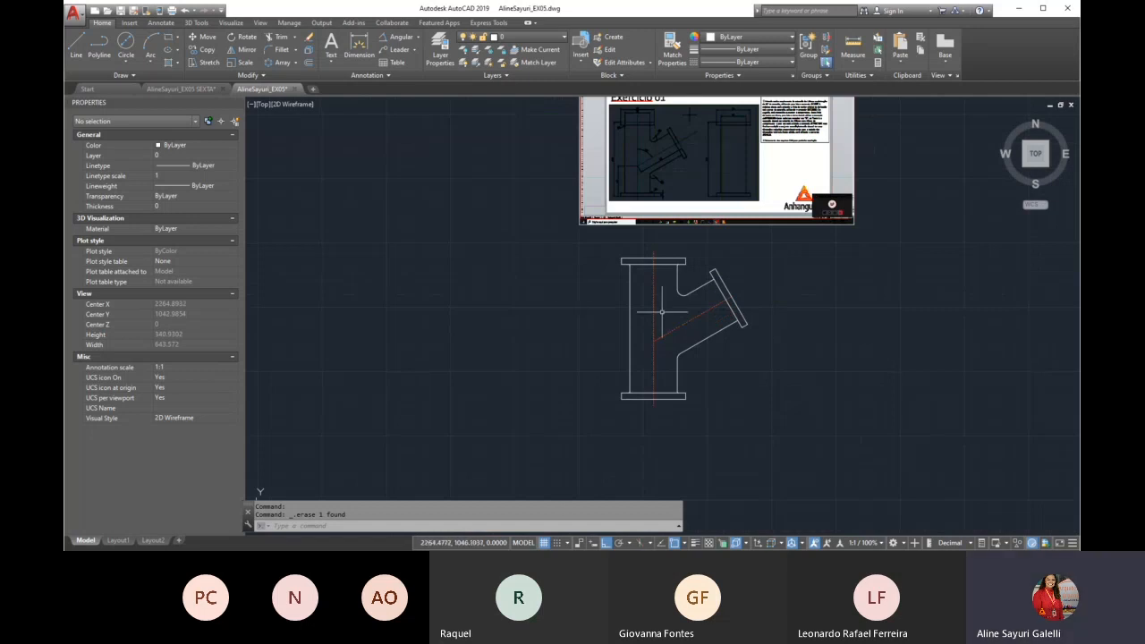
pyautogui.write('dli')
pyautogui.press('Return')
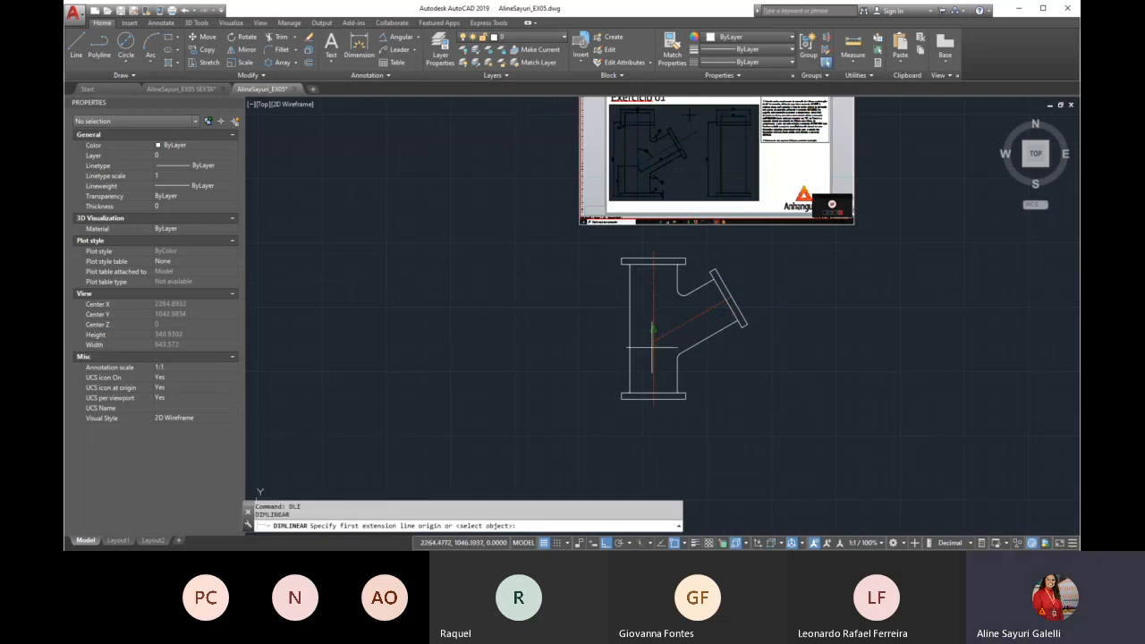
pyautogui.click(651, 398)
pyautogui.click(653, 259)
pyautogui.click(561, 328)
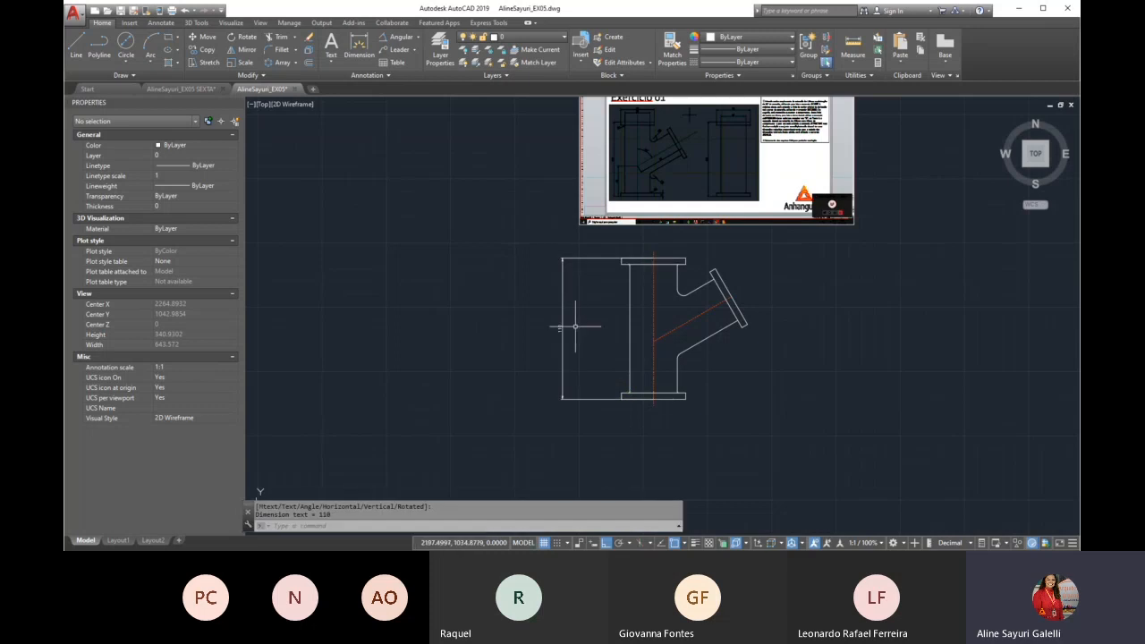
# Copy the pipe fitting without its height dimension horizontally into the empty space to the right of the original
pyautogui.write('d')
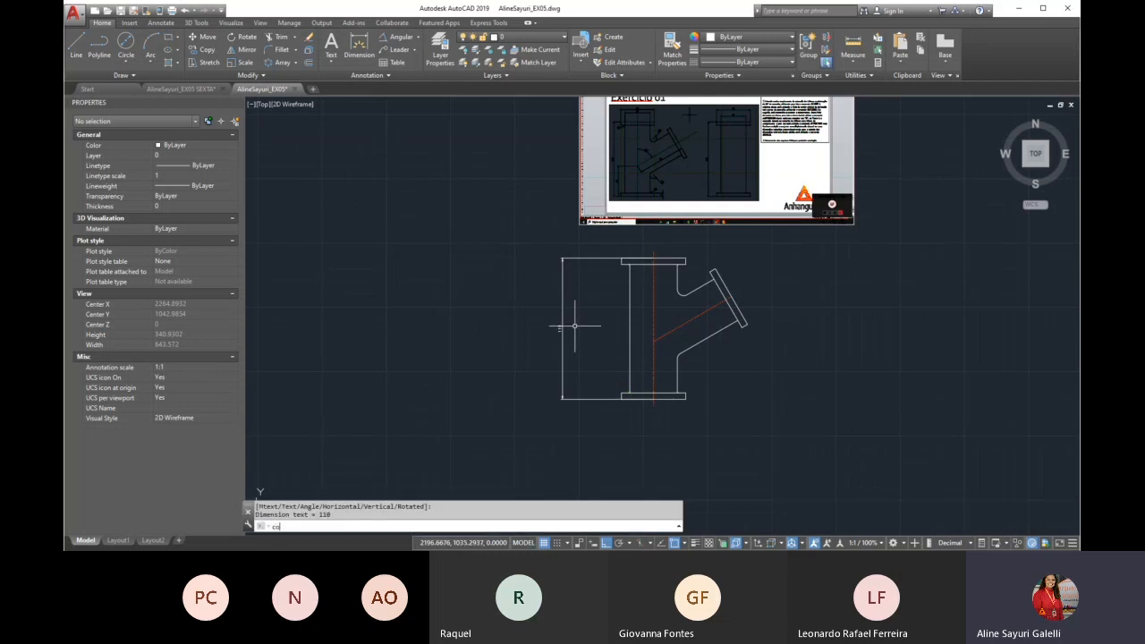
pyautogui.write('o')
pyautogui.press('Return')
pyautogui.scroll(-2, 574, 327)
pyautogui.click(564, 259)
pyautogui.click(704, 402)
pyautogui.press('Return')
pyautogui.click(656, 394)
pyautogui.click(791, 392)
pyautogui.press('Return')
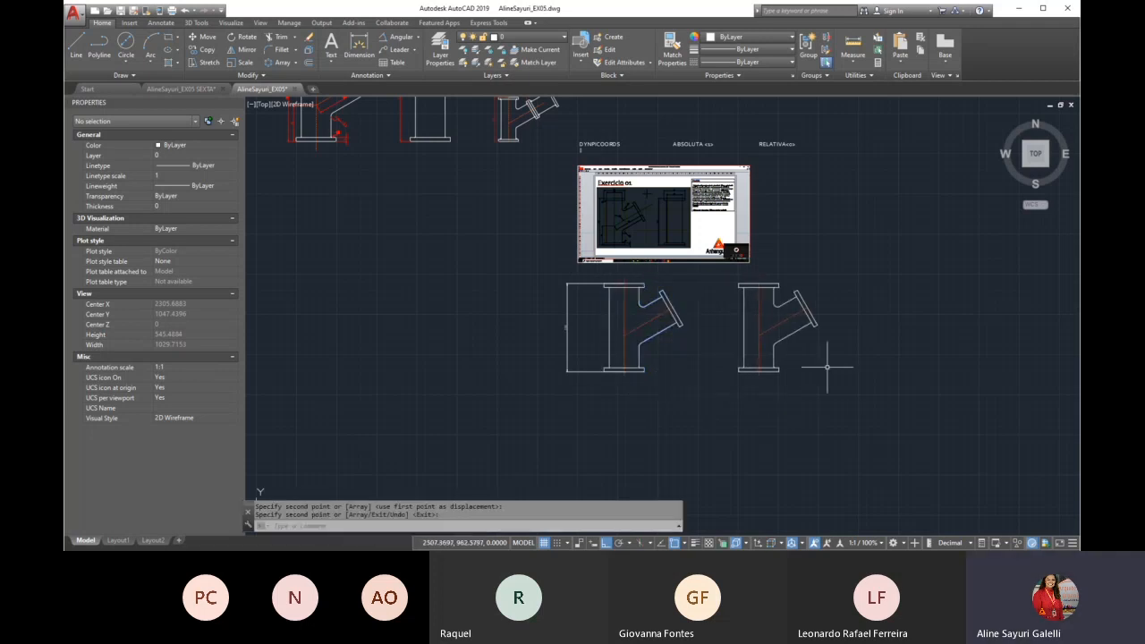
# Scale the copied fitting by a factor of 0.5, using the midpoint of its lower flange's bottom edge as base point
pyautogui.scroll(3, 846, 332)
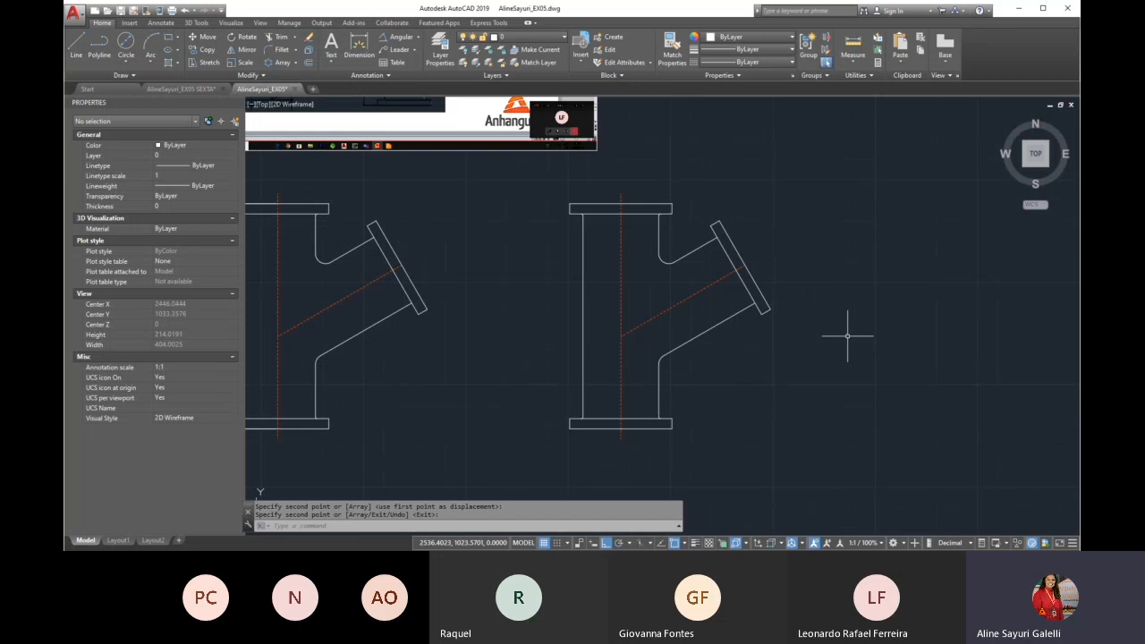
pyautogui.write('sc')
pyautogui.press('Return')
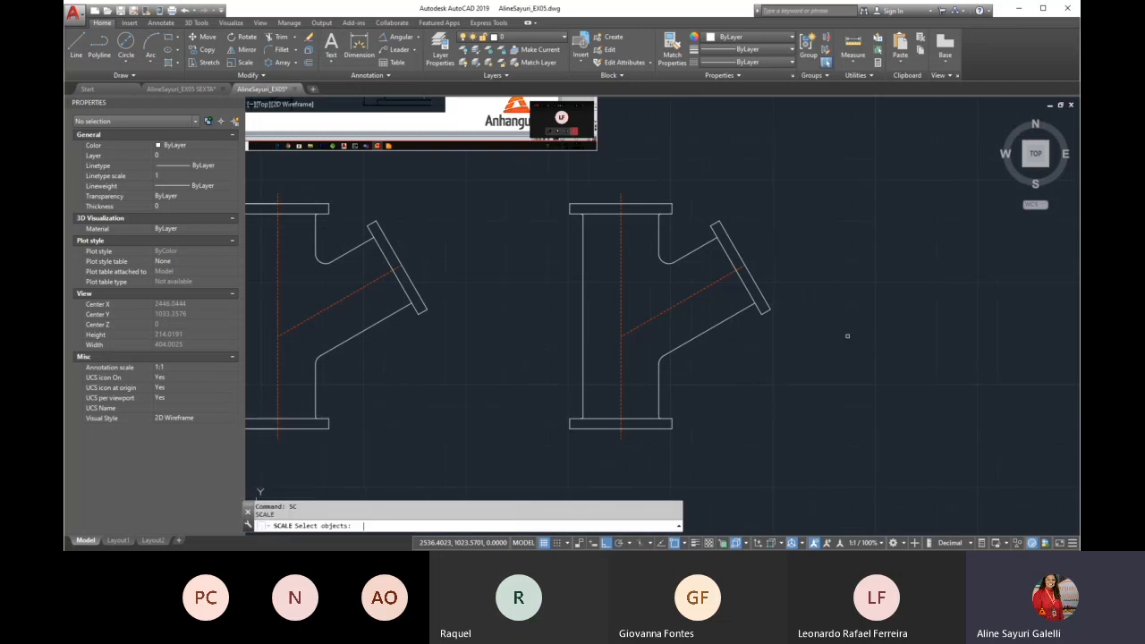
pyautogui.click(810, 179)
pyautogui.click(497, 491)
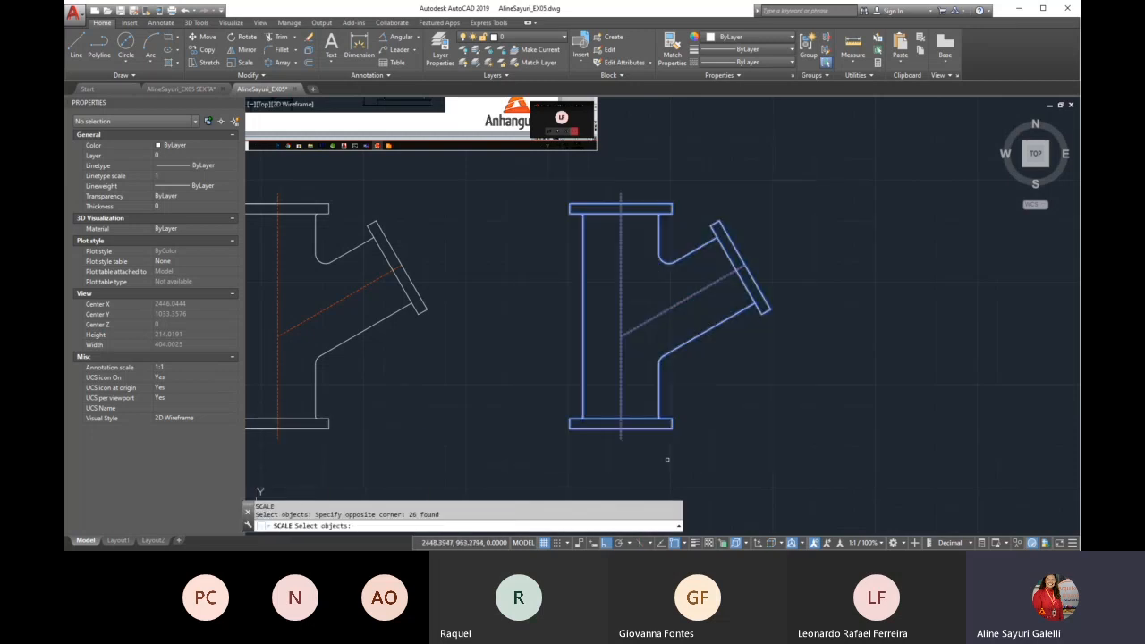
pyautogui.press('Return')
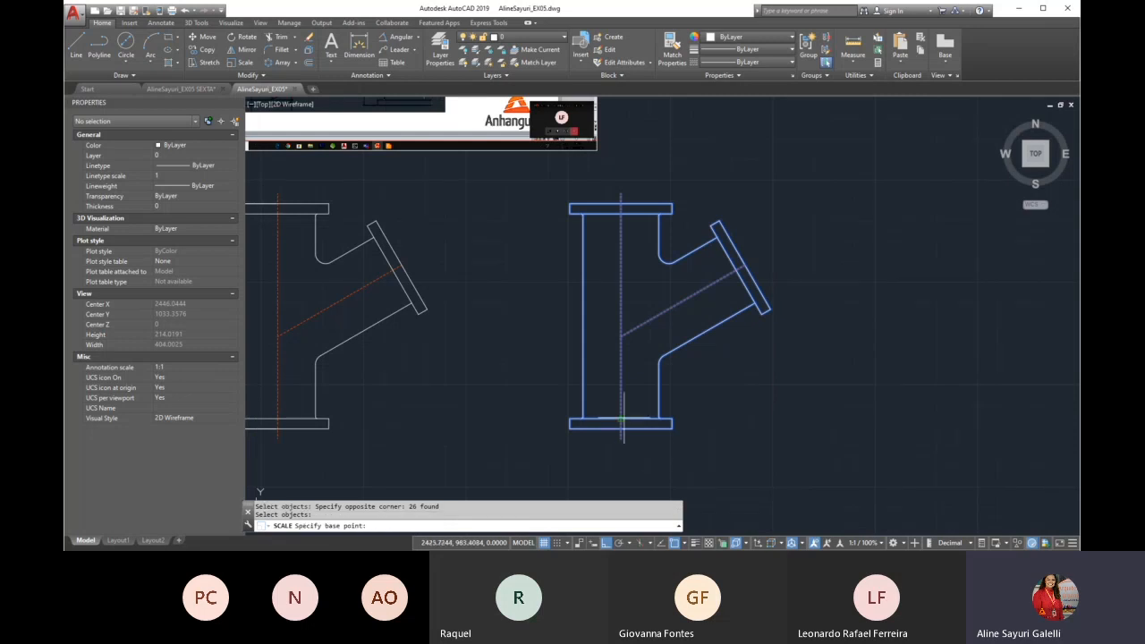
pyautogui.click(621, 430)
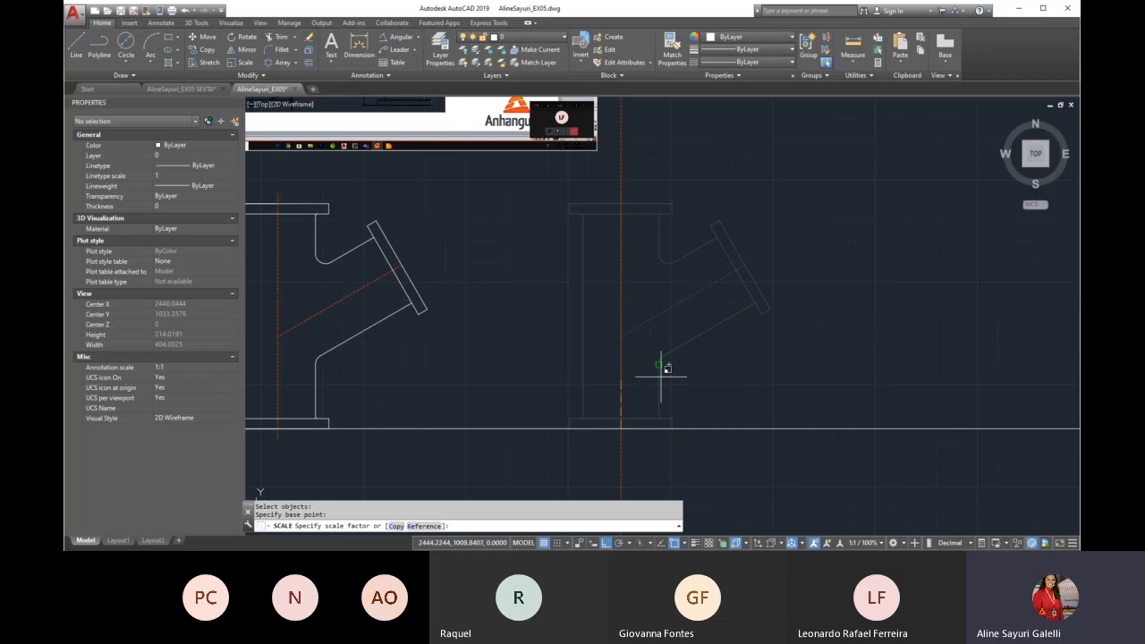
pyautogui.scroll(-8, 668, 385)
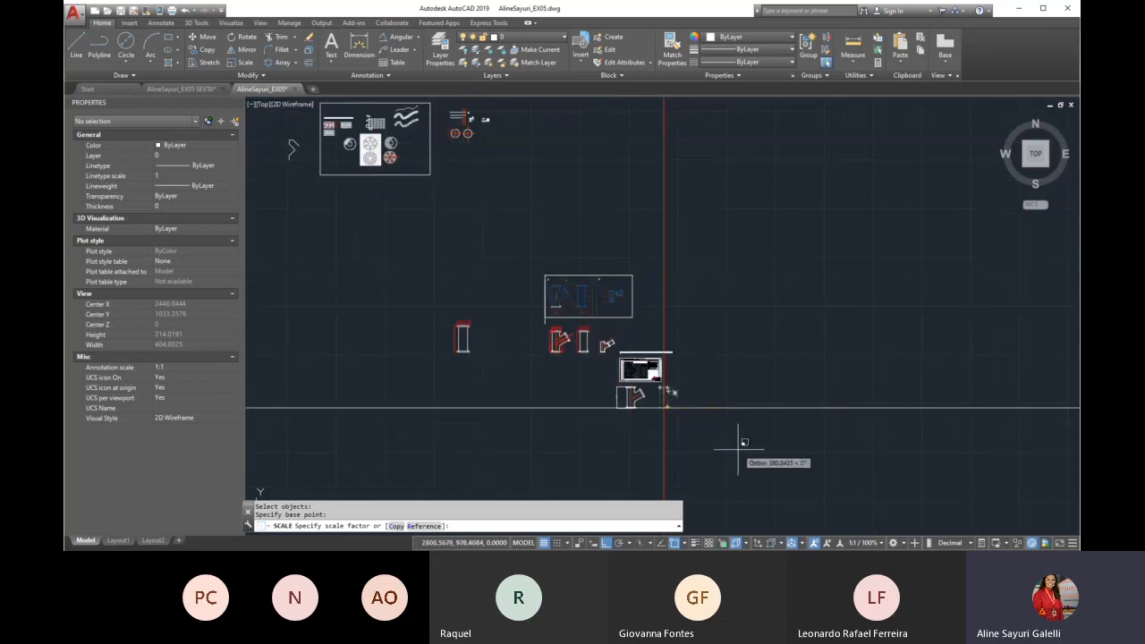
pyautogui.scroll(7, 680, 426)
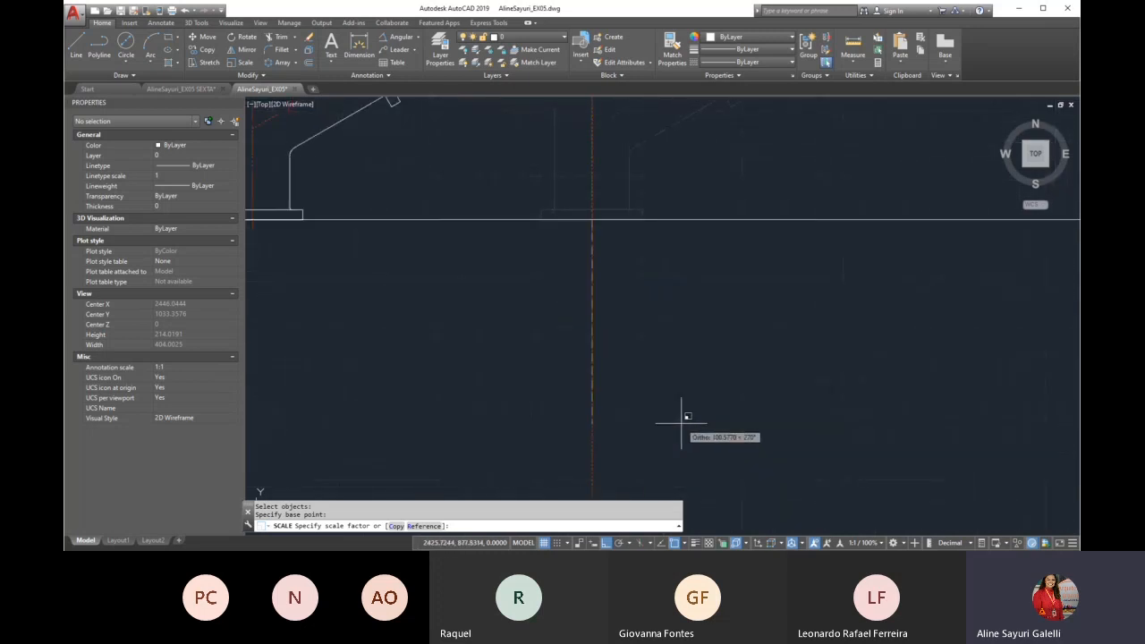
pyautogui.write('.5')
pyautogui.press('Return')
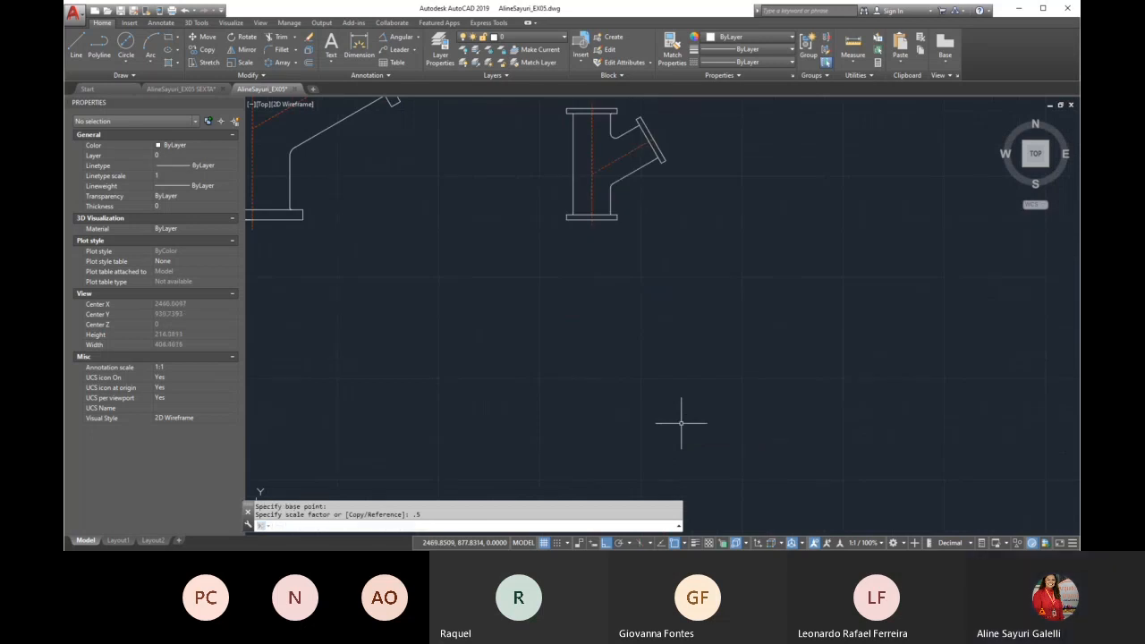
# Add a vertical linear dimension for the scaled copy's overall height between its outer flange edges, placed to its left
pyautogui.write('dli')
pyautogui.press('Return')
pyautogui.scroll(5, 618, 217)
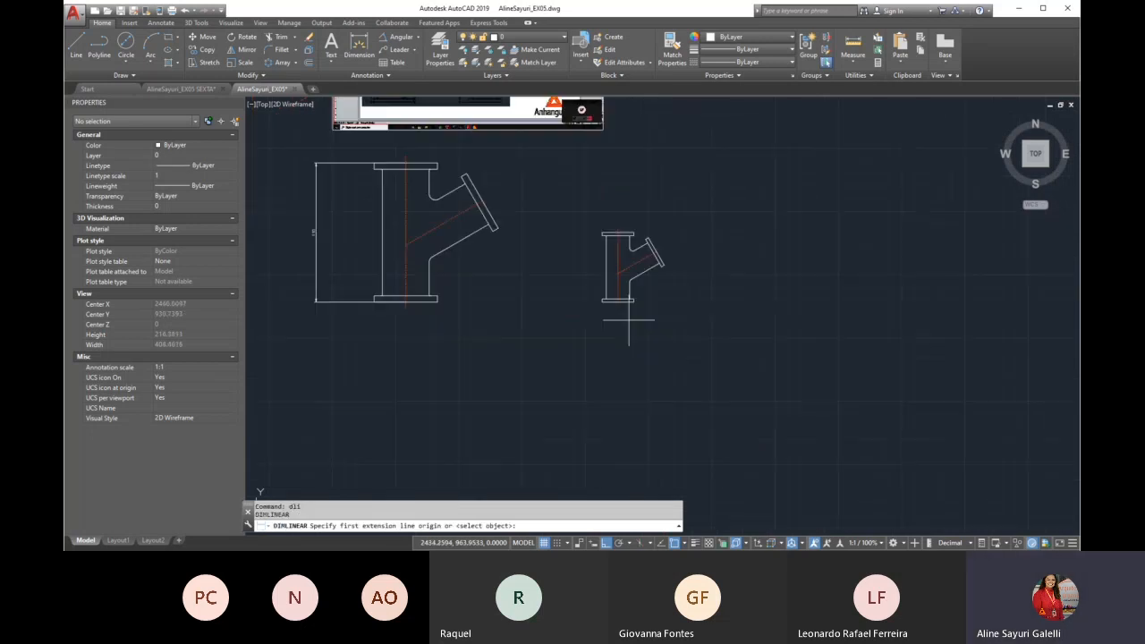
pyautogui.click(616, 159)
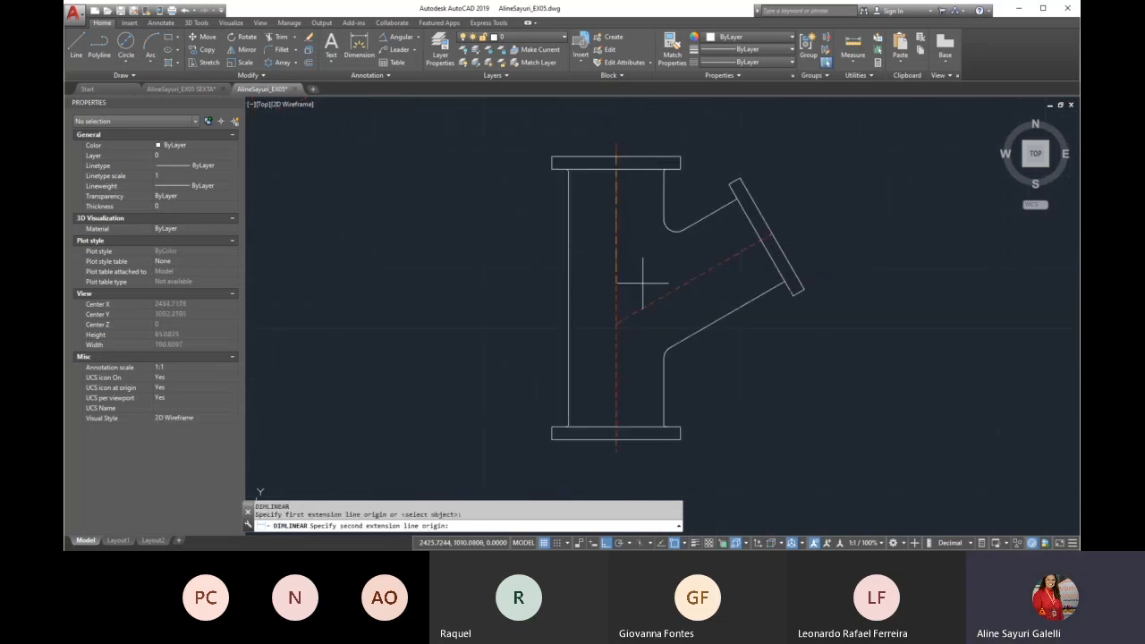
pyautogui.click(615, 438)
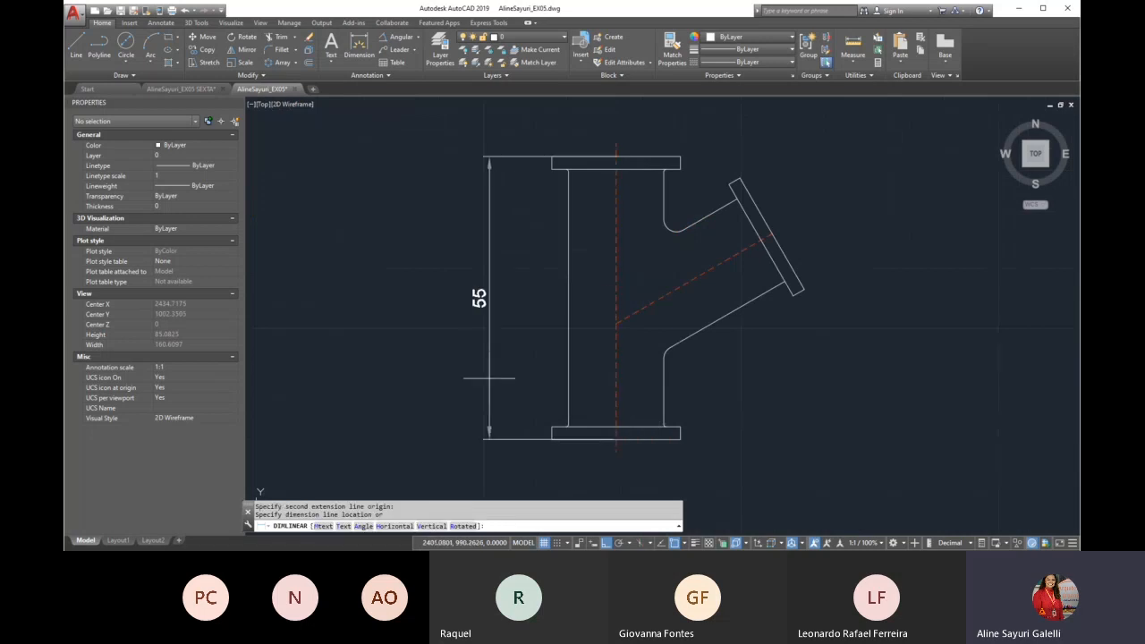
pyautogui.click(484, 302)
pyautogui.scroll(-1, 539, 400)
pyautogui.scroll(-3, 666, 396)
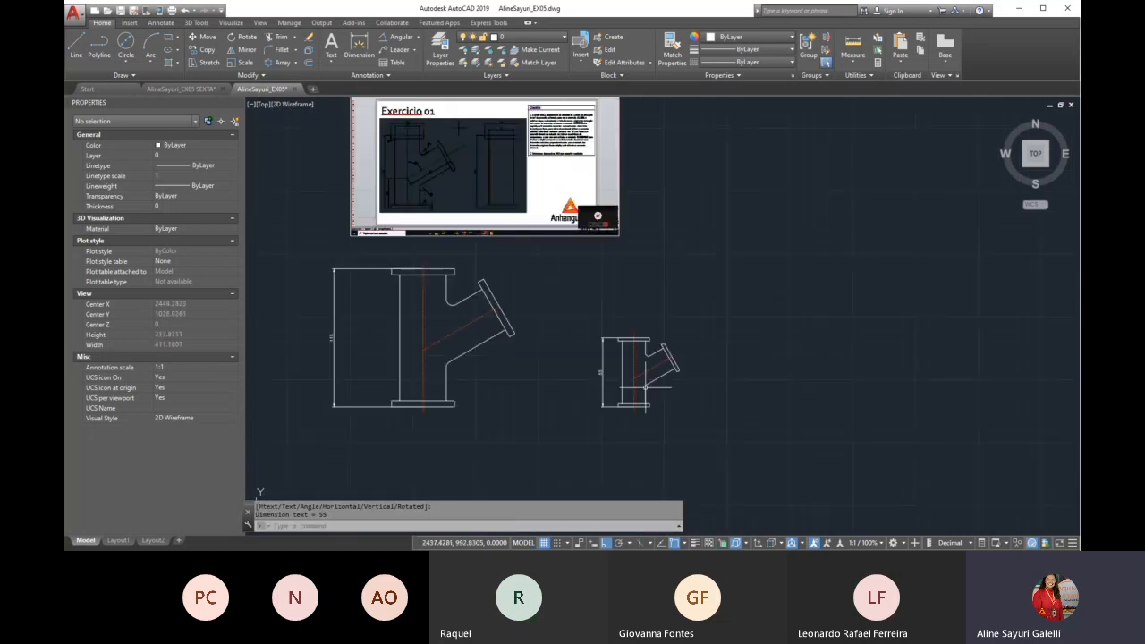
pyautogui.scroll(-2, 573, 370)
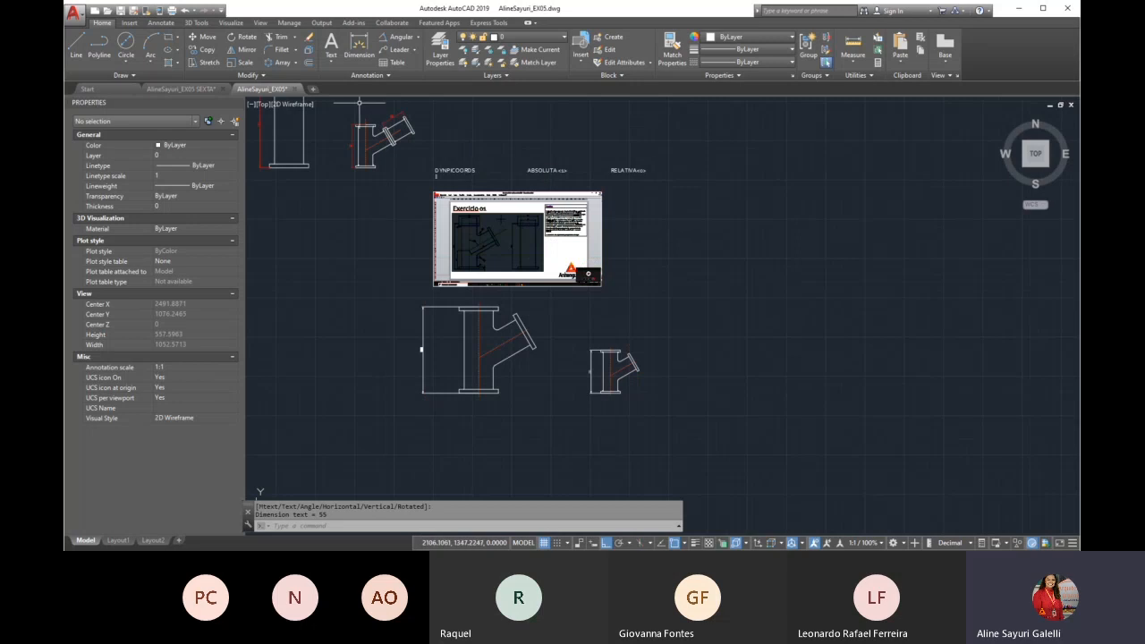
# Examine reference drawing B of the half-size fitting, with its attached branch extension and dimensions
pyautogui.scroll(4, 360, 102)
pyautogui.scroll(-4, 543, 299)
pyautogui.scroll(-1, 546, 313)
pyautogui.scroll(5, 644, 403)
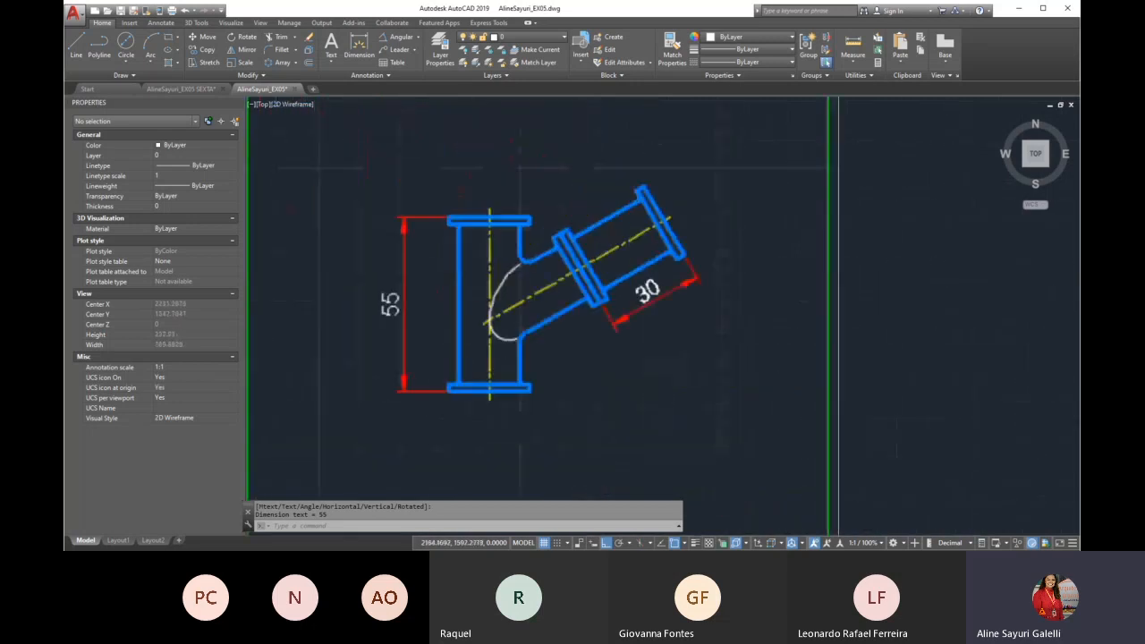
pyautogui.scroll(-2, 575, 230)
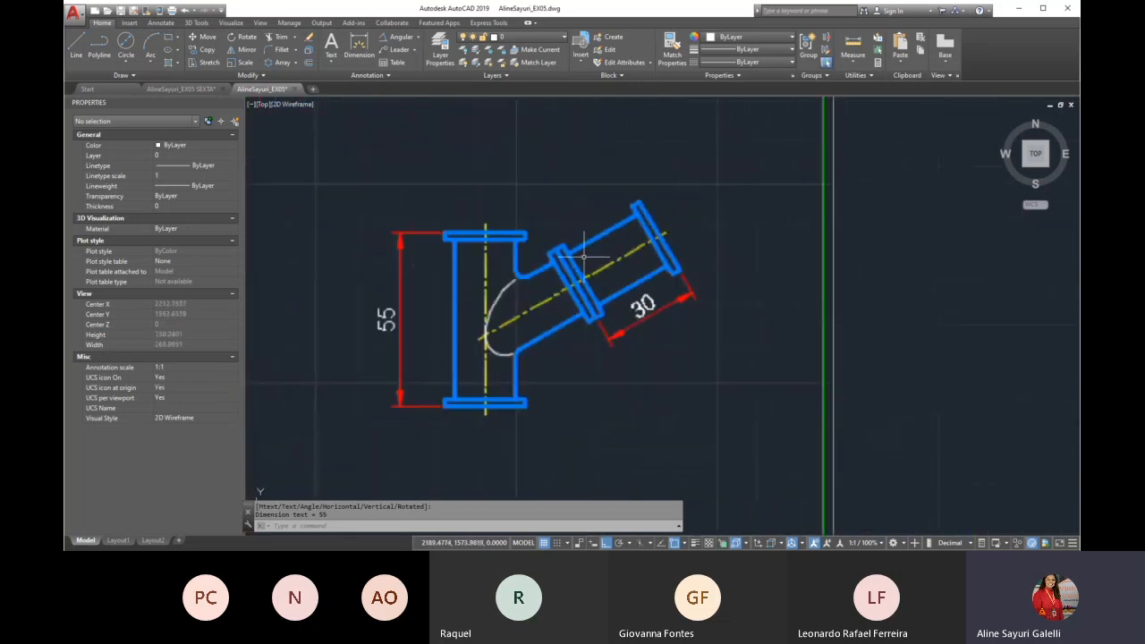
pyautogui.scroll(-5, 626, 269)
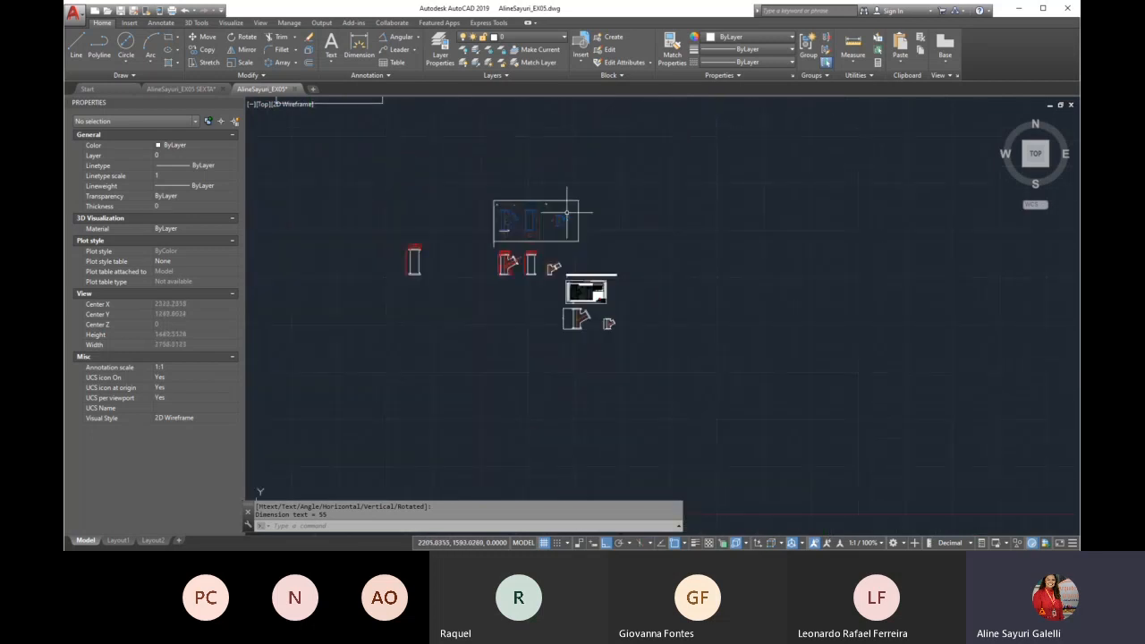
pyautogui.scroll(1, 592, 322)
pyautogui.scroll(3, 592, 322)
pyautogui.write('co')
pyautogui.press('Return')
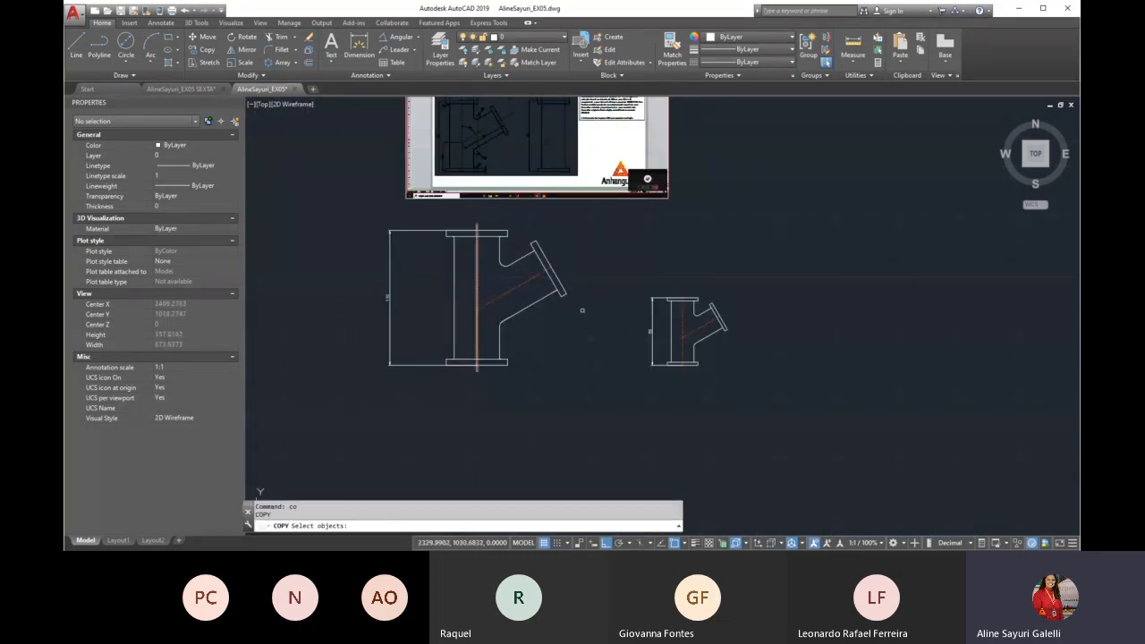
pyautogui.scroll(4, 774, 344)
pyautogui.click(494, 211)
pyautogui.click(595, 422)
pyautogui.press('Return')
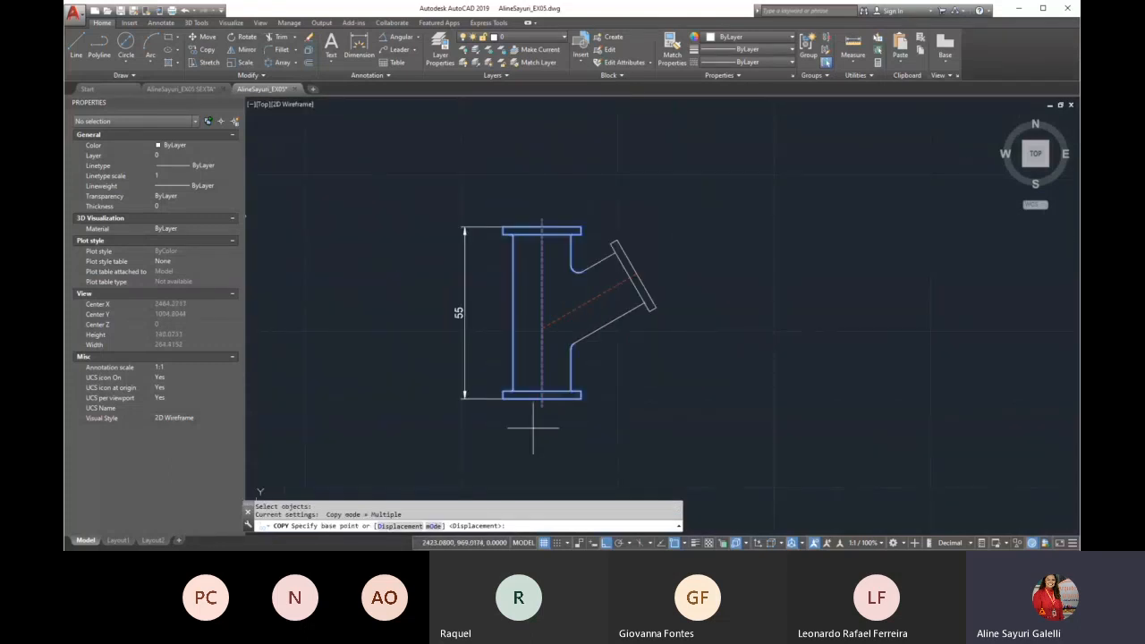
pyautogui.click(528, 426)
pyautogui.press('Escape')
pyautogui.press('Return')
pyautogui.click(474, 148)
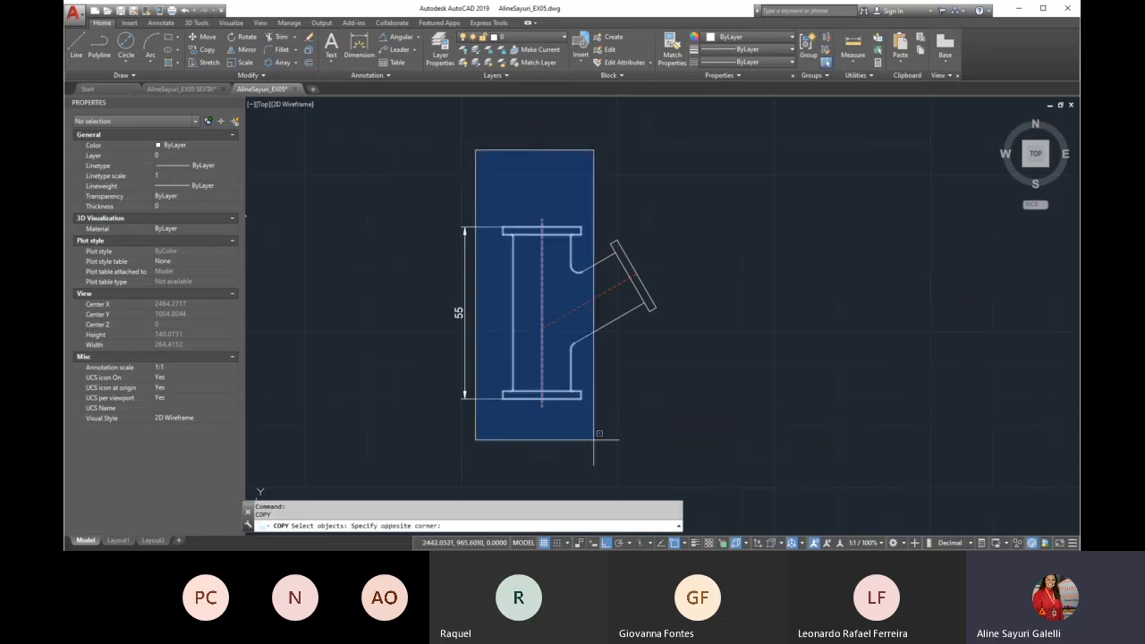
pyautogui.press('Escape')
pyautogui.press('Escape')
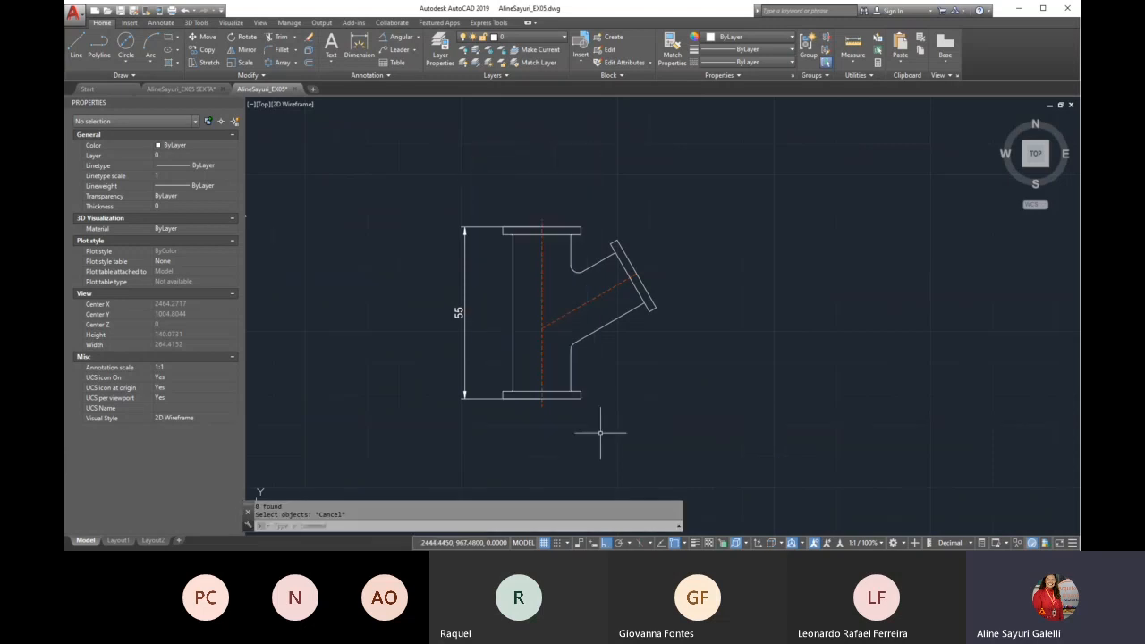
# Copy the half-size fitting's vertical pipe with its flanges and centreline horizontally into the empty space to its right
pyautogui.write('co')
pyautogui.press('Return')
pyautogui.click(487, 183)
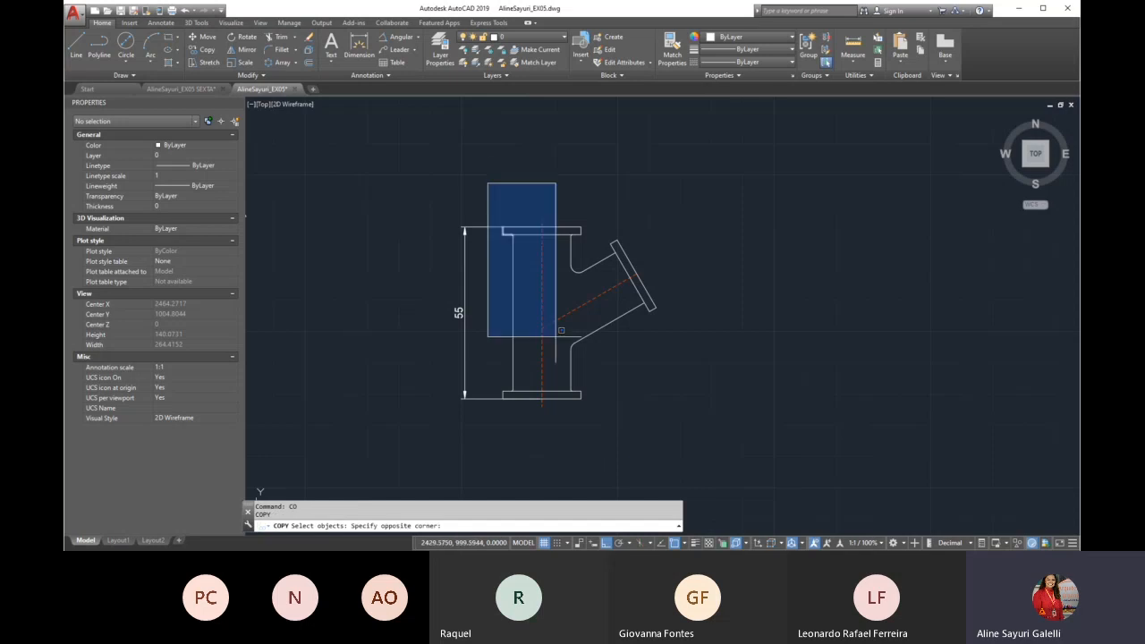
pyautogui.click(592, 417)
pyautogui.press('Return')
pyautogui.click(543, 429)
pyautogui.click(760, 448)
pyautogui.press('Return')
# Delete the copied pipe's lower right wall segment and both branch fillets, then extend the upper right wall down to the lower flange
pyautogui.click(798, 324)
pyautogui.click(785, 358)
pyautogui.press('Delete')
pyautogui.click(811, 280)
pyautogui.click(779, 257)
pyautogui.press('Delete')
pyautogui.write('ex')
pyautogui.press('Return')
pyautogui.press('Return')
pyautogui.click(787, 258)
pyautogui.press('Return')
# Add a vertical linear dimension for the straight pipe's overall height between its flange corners, placed to its right
pyautogui.write('dli')
pyautogui.press('Return')
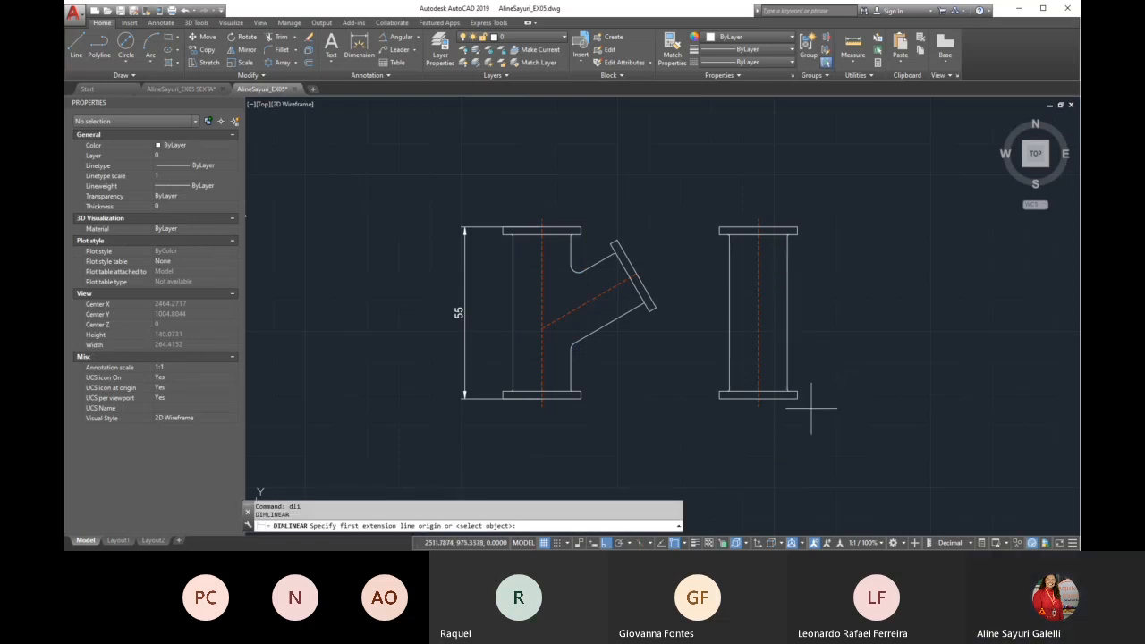
pyautogui.click(797, 395)
pyautogui.click(797, 230)
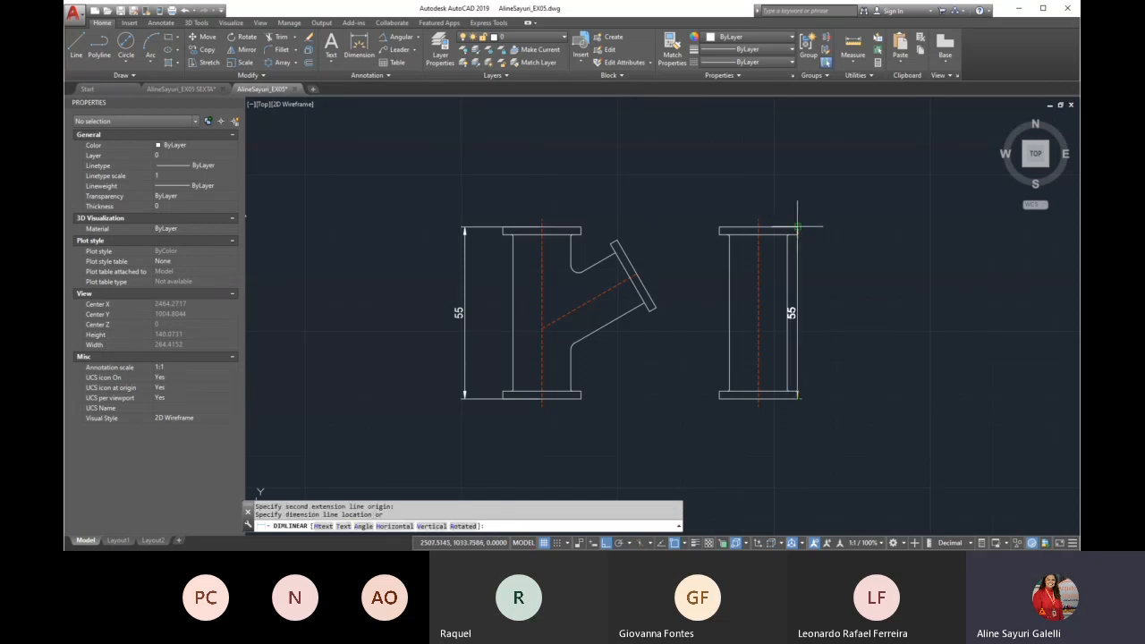
pyautogui.click(870, 248)
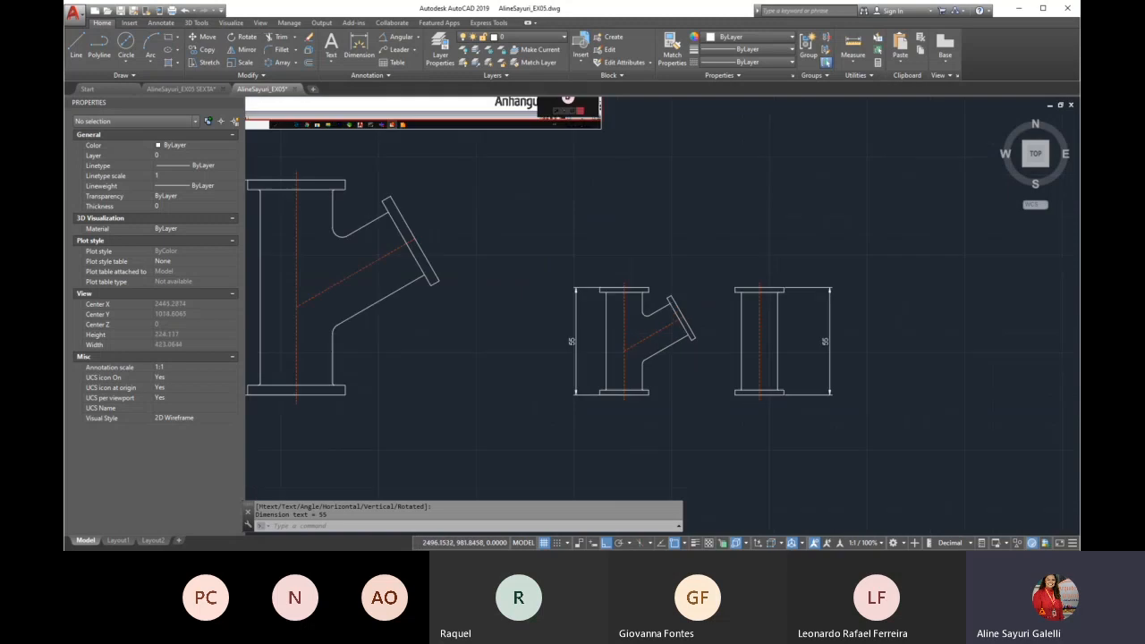
# Stretch the straight pipe's upper end, including its flange, centreline and dimension, straight down by 25
pyautogui.scroll(-5, 555, 268)
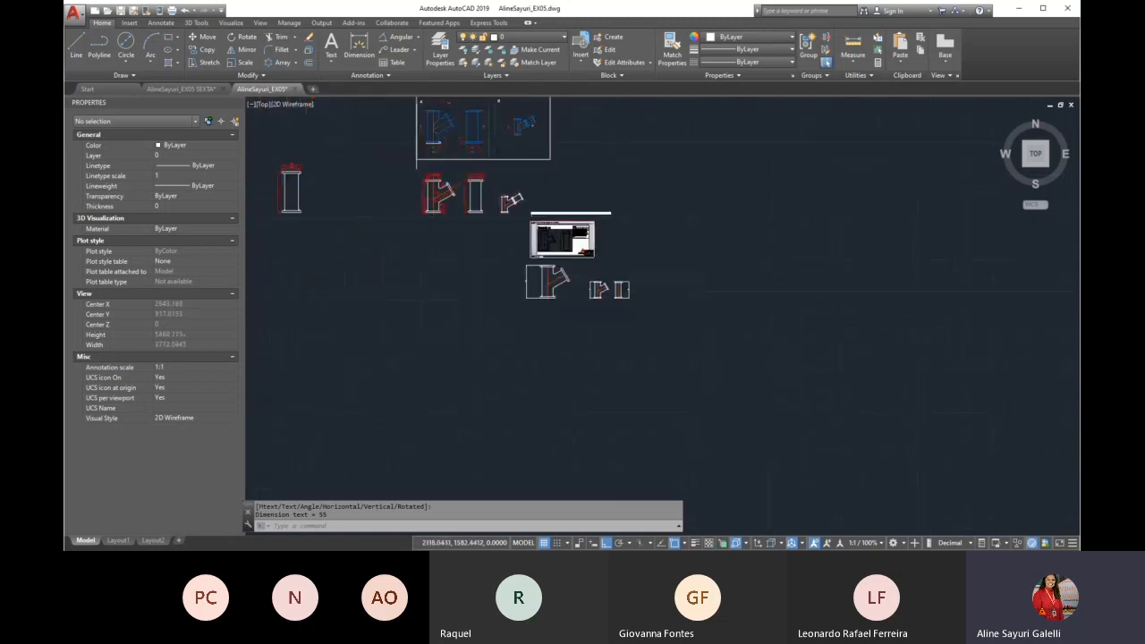
pyautogui.scroll(9, 525, 122)
pyautogui.scroll(-11, 564, 191)
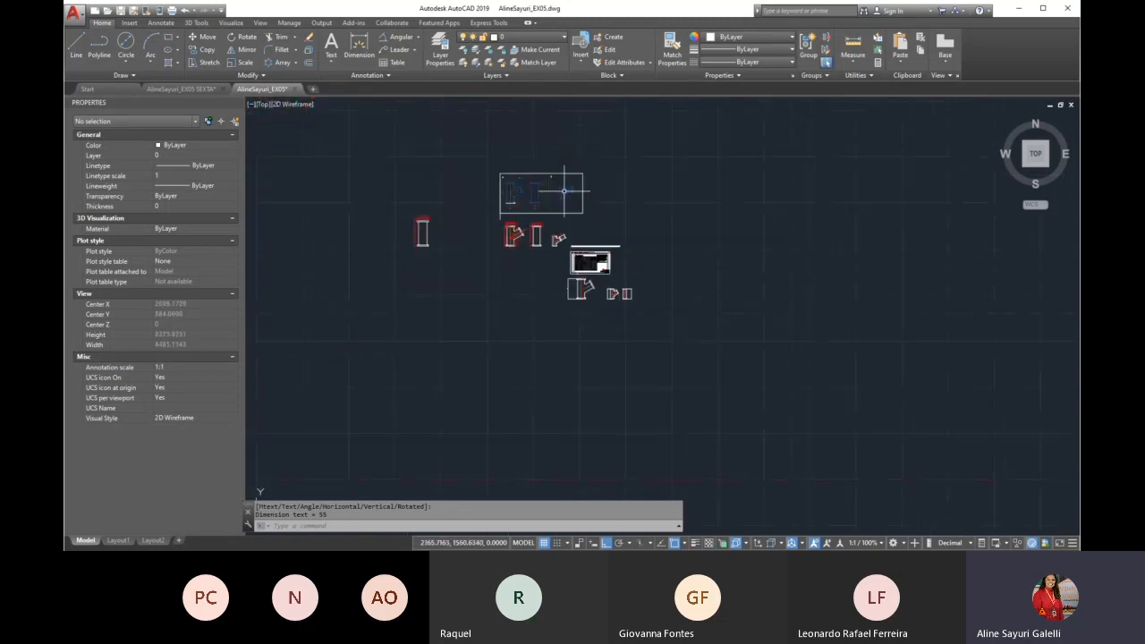
pyautogui.scroll(8, 626, 295)
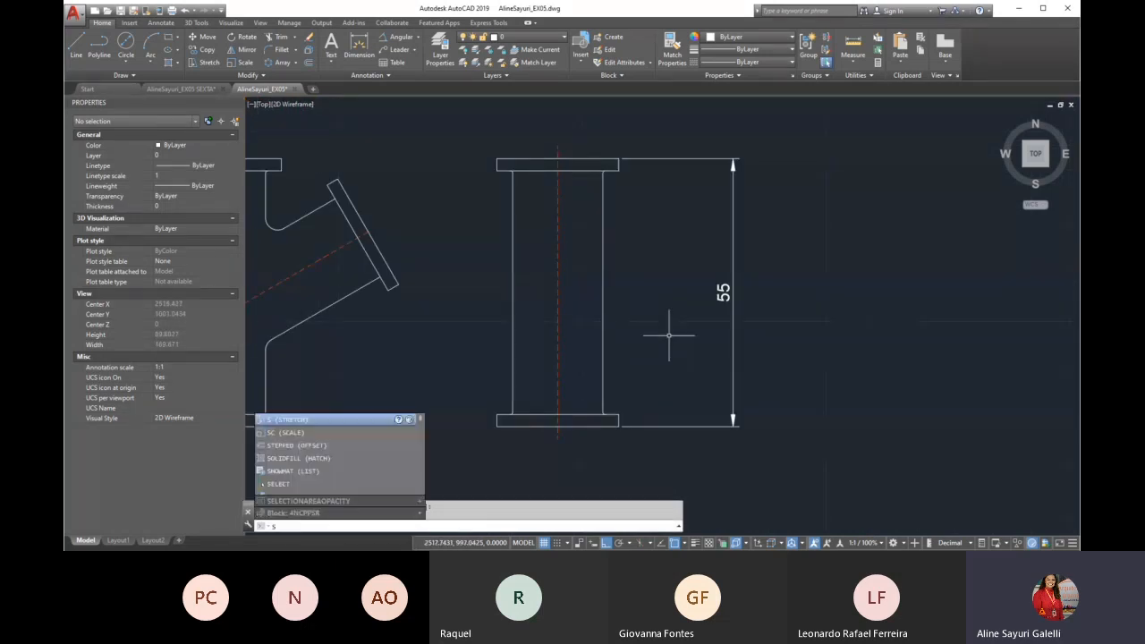
pyautogui.press('Return')
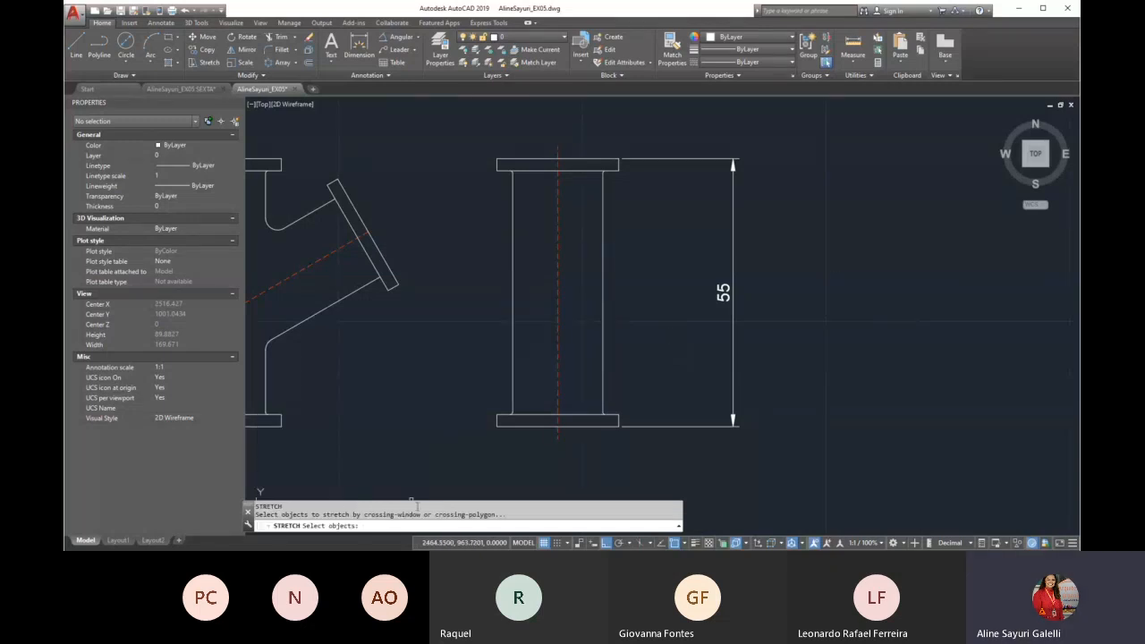
pyautogui.scroll(-2, 539, 291)
pyautogui.scroll(2, 483, 174)
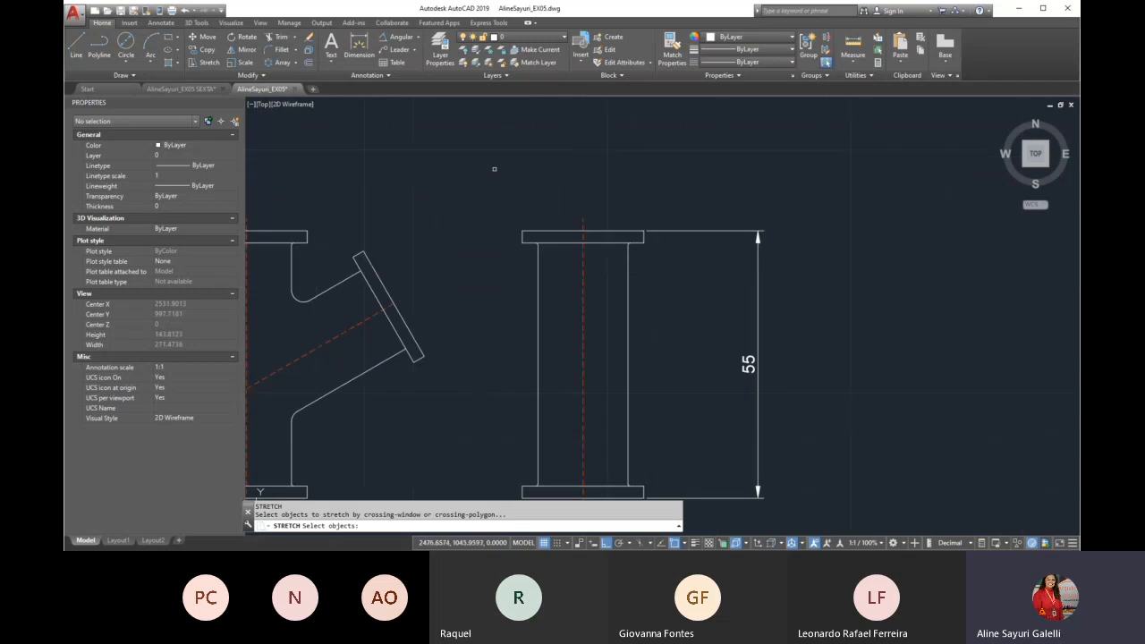
pyautogui.click(805, 152)
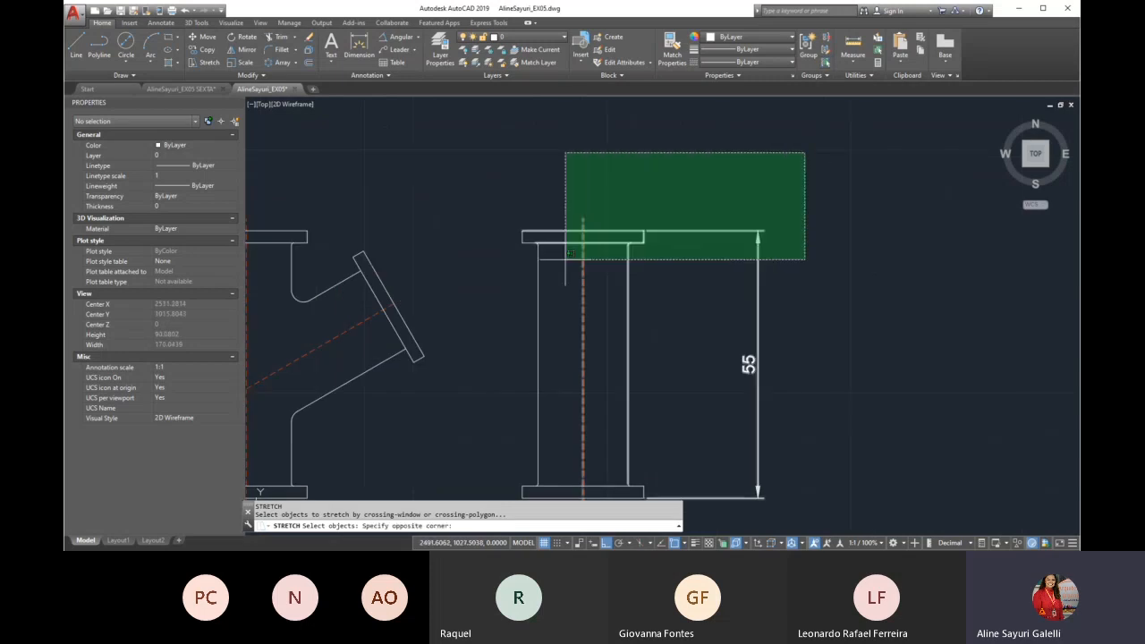
pyautogui.click(471, 315)
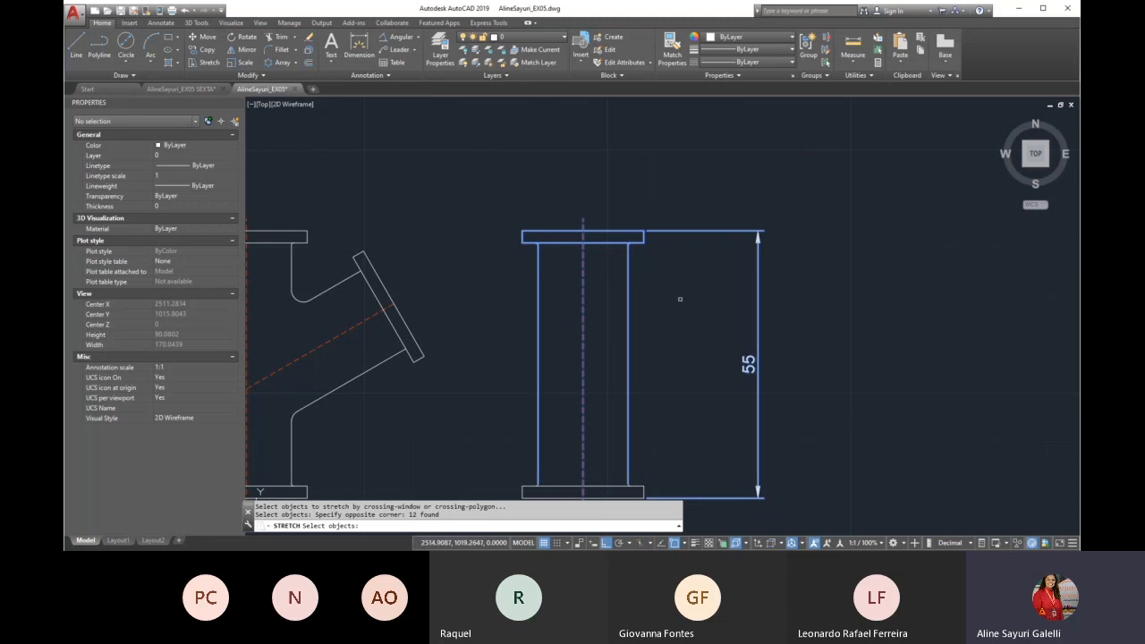
pyautogui.press('Return')
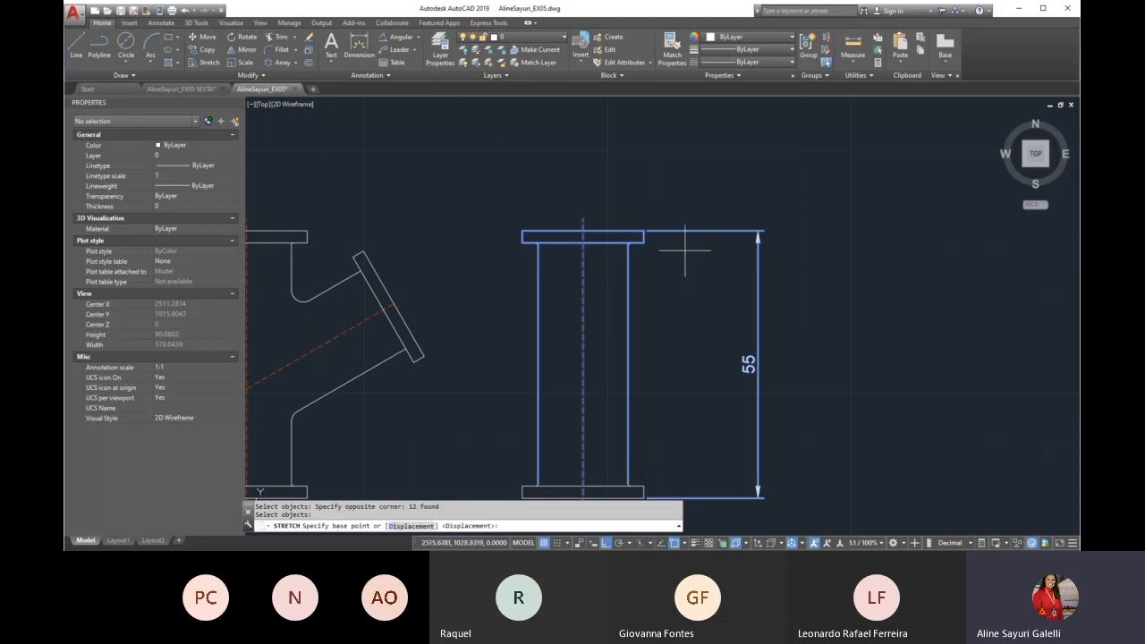
pyautogui.click(859, 217)
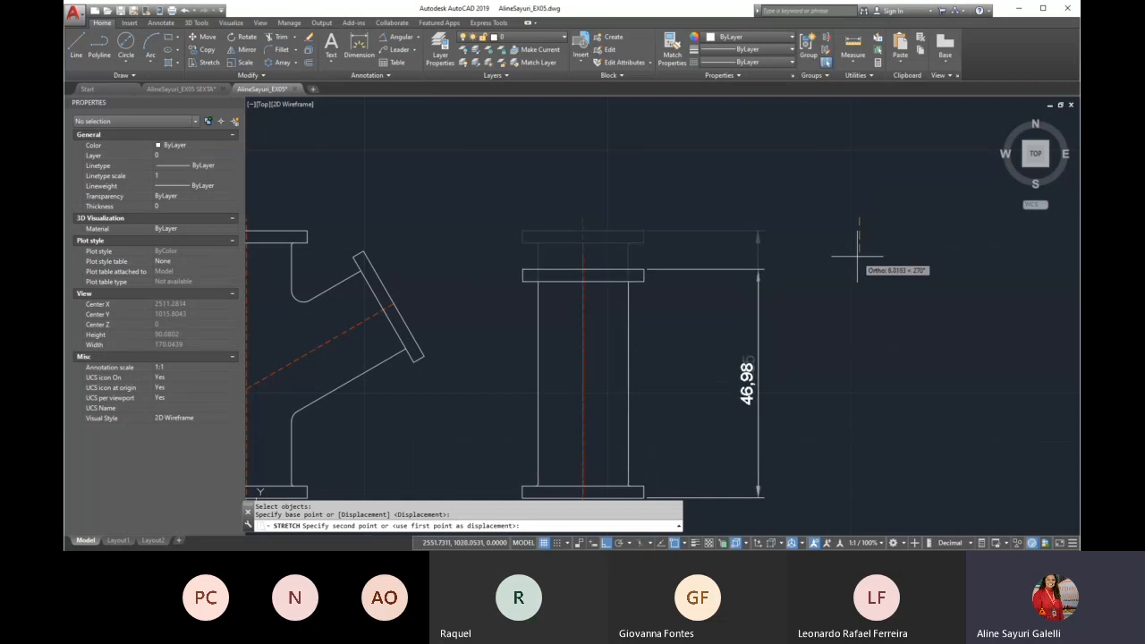
pyautogui.write('25')
pyautogui.press('Return')
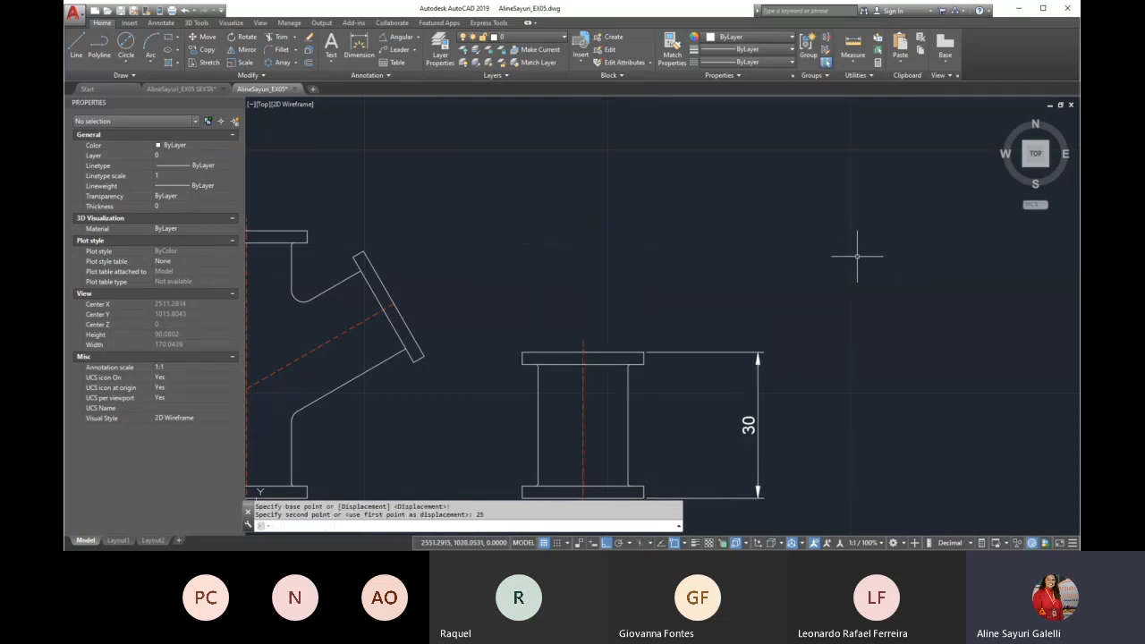
# Delete the shortened straight pipe's height dimension
pyautogui.scroll(-2, 652, 256)
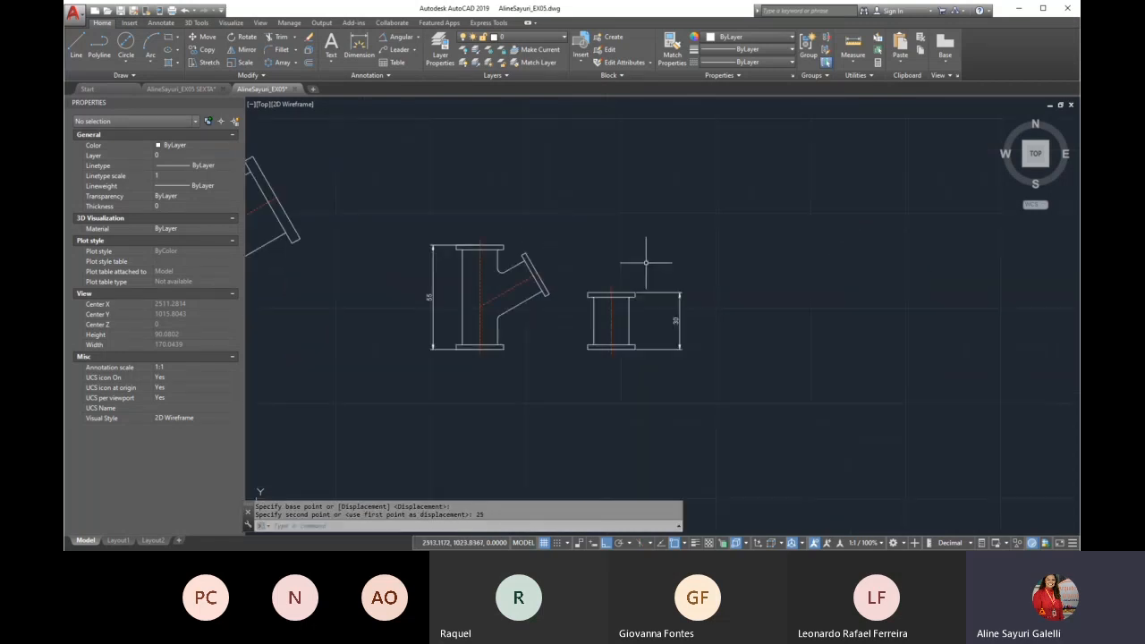
pyautogui.scroll(2, 577, 302)
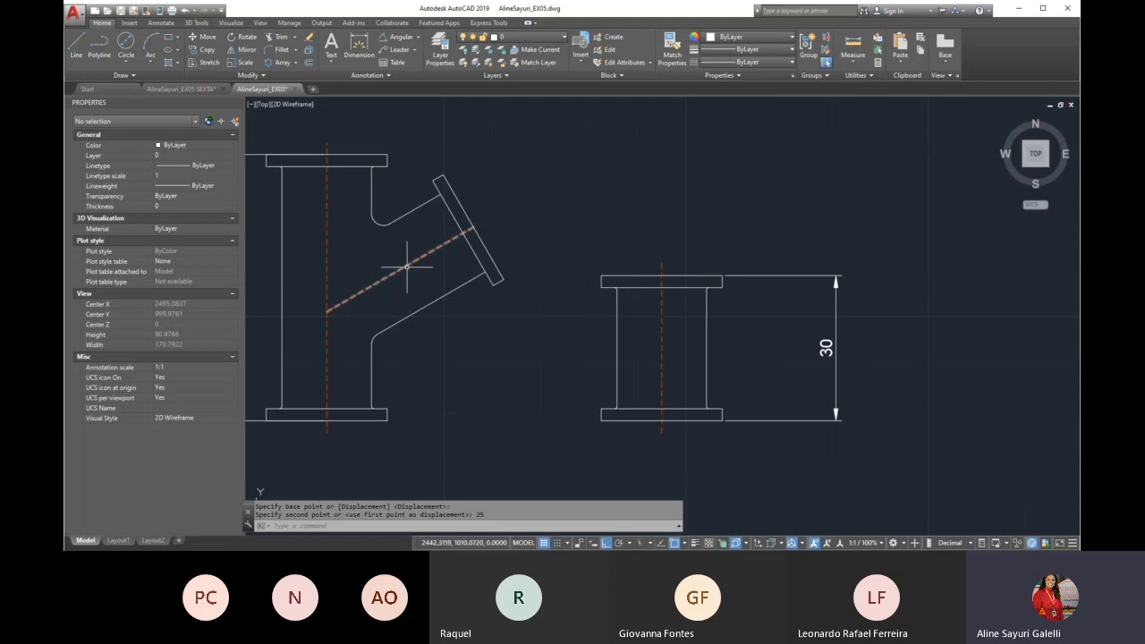
pyautogui.scroll(-2, 461, 362)
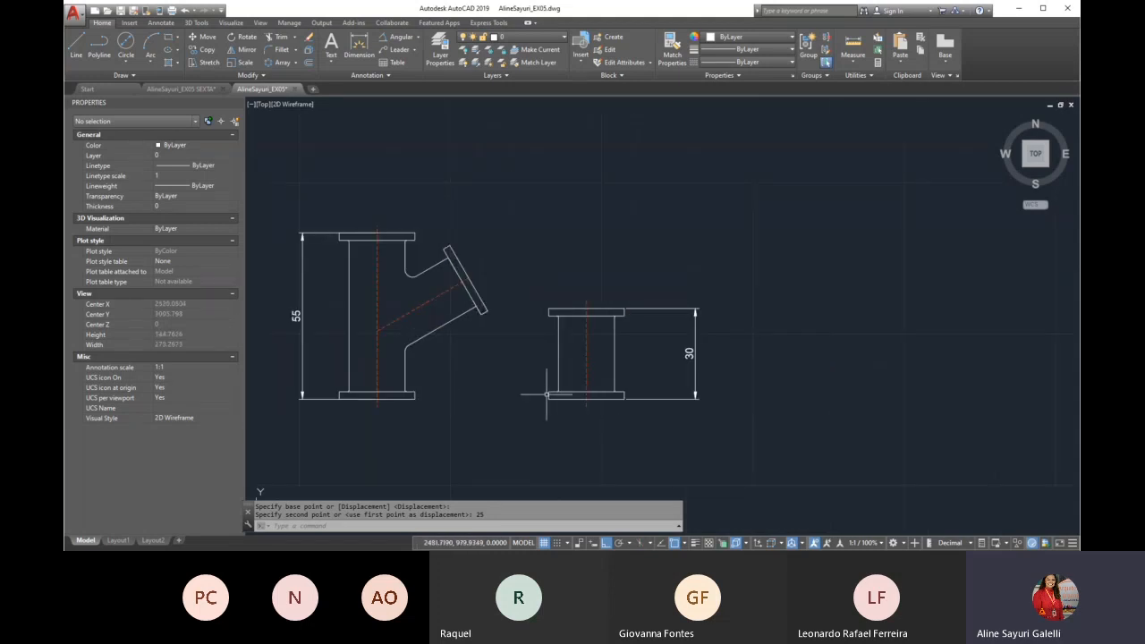
pyautogui.scroll(2, 546, 393)
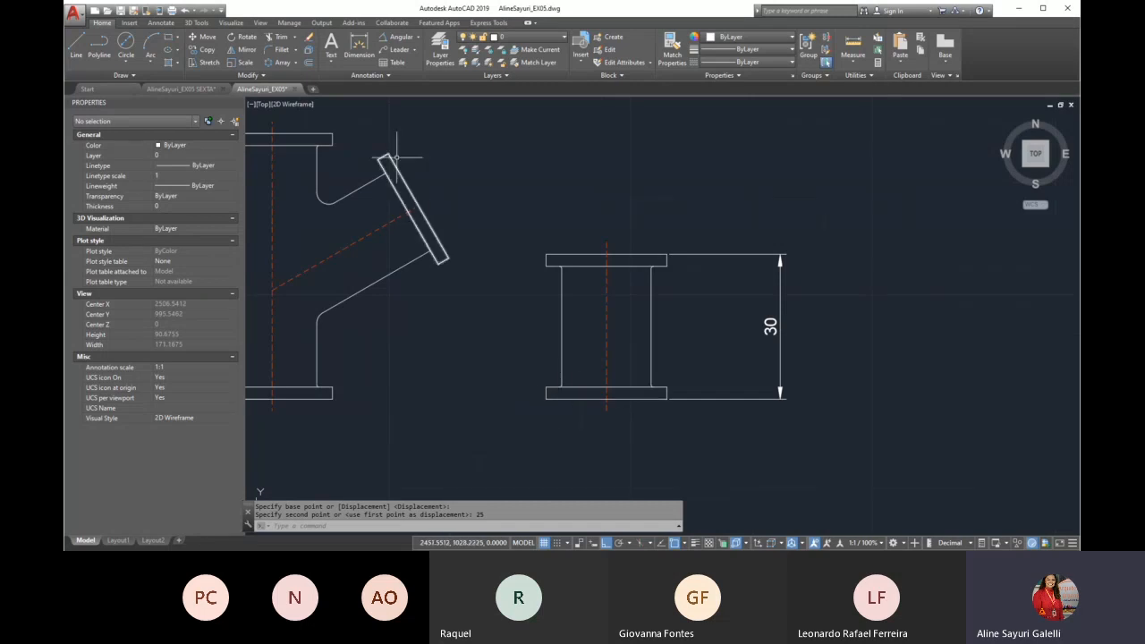
pyautogui.click(806, 281)
pyautogui.click(765, 324)
pyautogui.press('Delete')
# Align the short pipe's lower flange corners with the outer corners of the half-size fitting's branch flange, without scaling
pyautogui.scroll(-4, 753, 324)
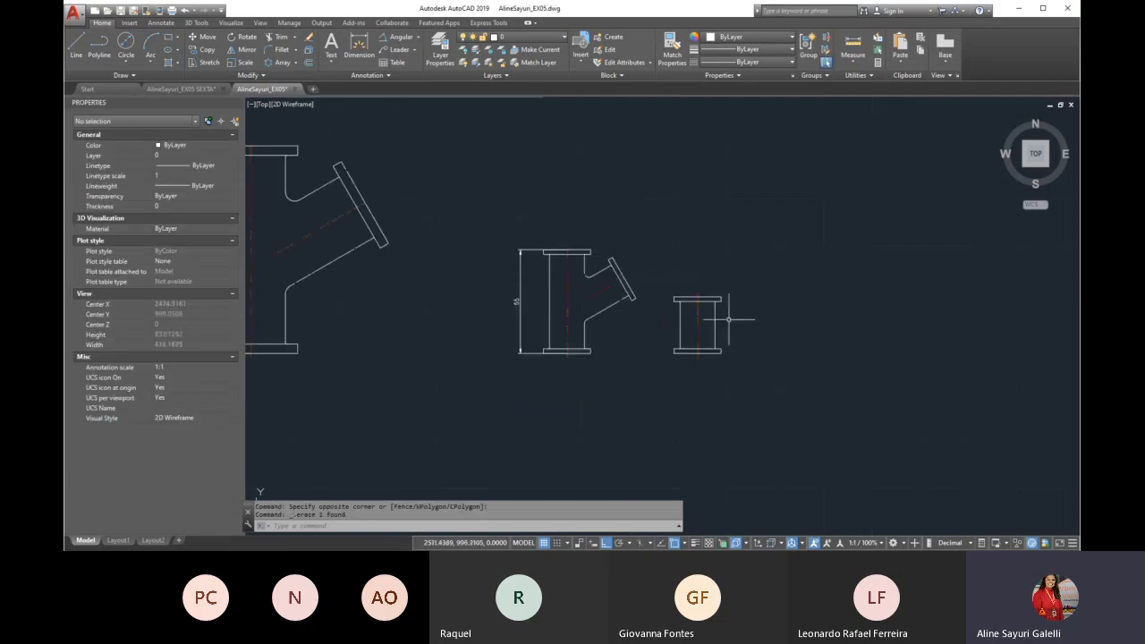
pyautogui.scroll(2, 719, 317)
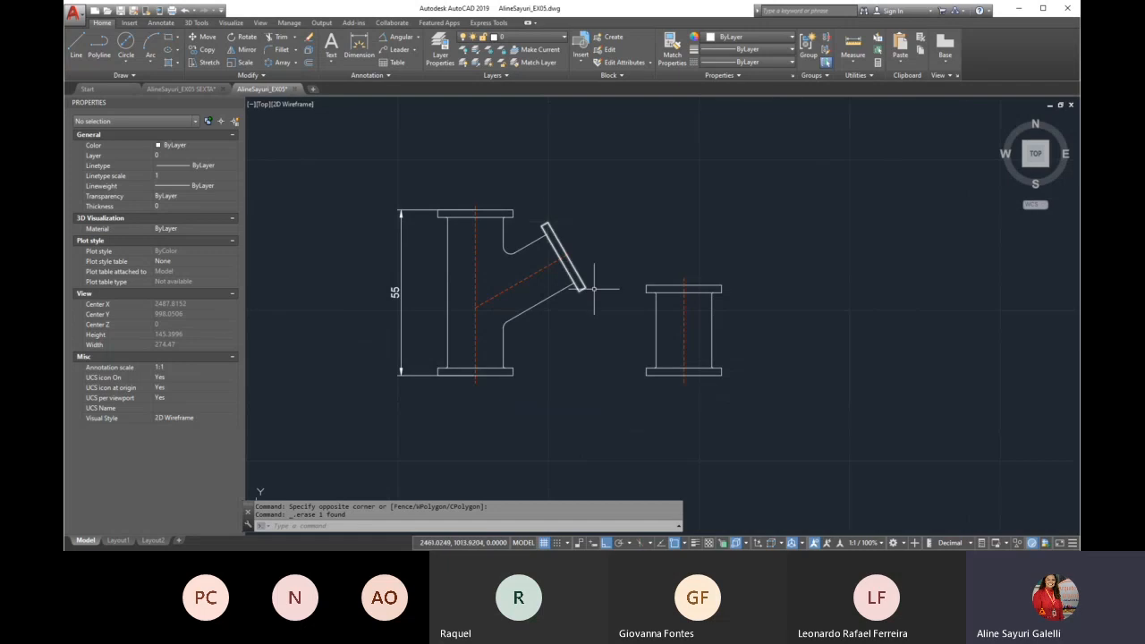
pyautogui.write('ALI')
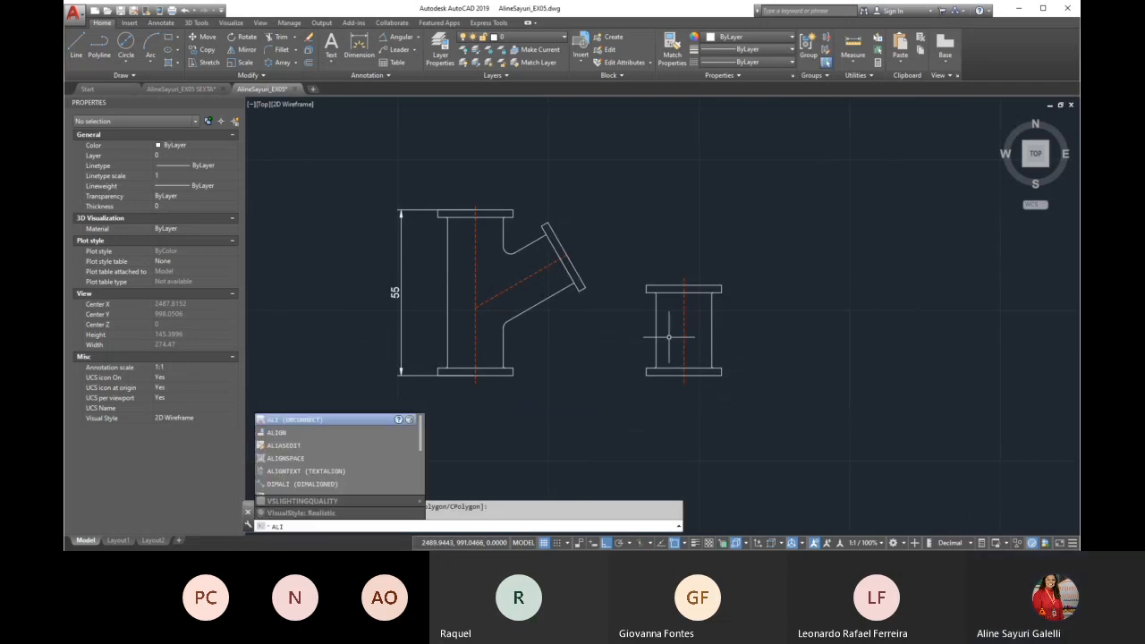
pyautogui.press('Down')
pyautogui.press('Return')
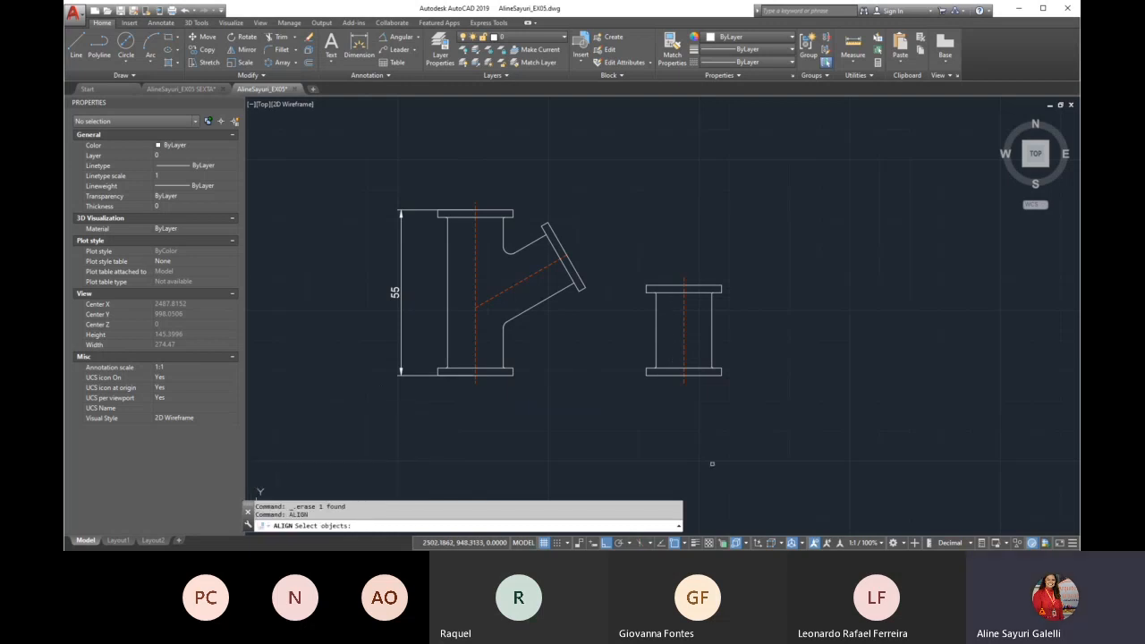
pyautogui.moveTo(757, 241); pyautogui.dragTo(618, 431)
pyautogui.scroll(2, 612, 349)
pyautogui.press('Return')
pyautogui.click(665, 387)
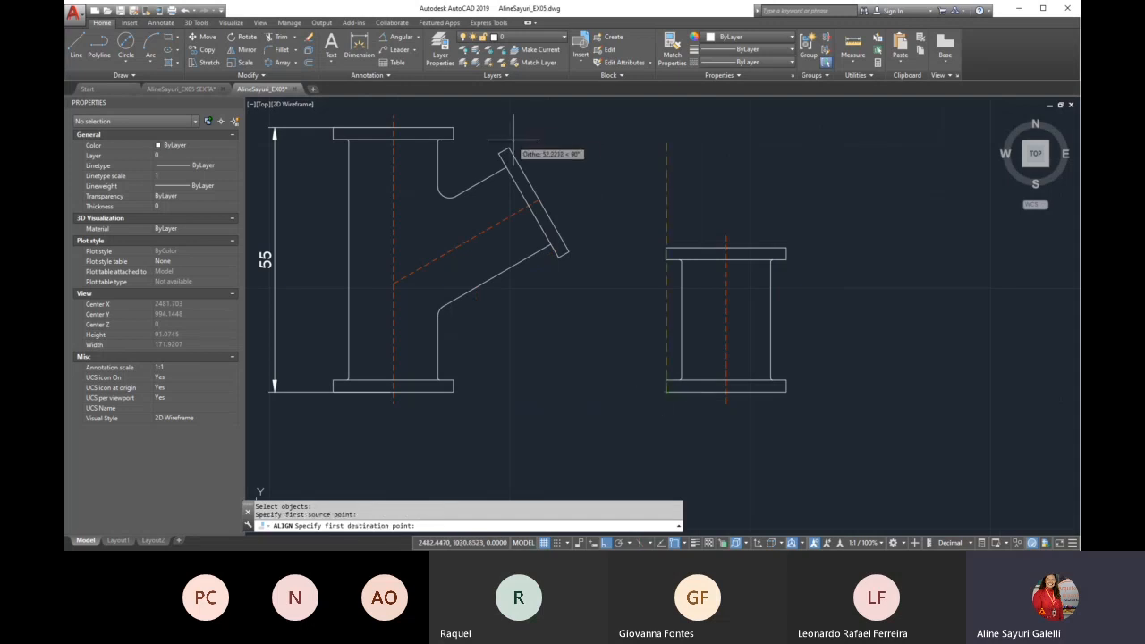
pyautogui.click(534, 203)
pyautogui.click(787, 387)
pyautogui.scroll(4, 562, 260)
pyautogui.click(581, 242)
pyautogui.scroll(-4, 593, 323)
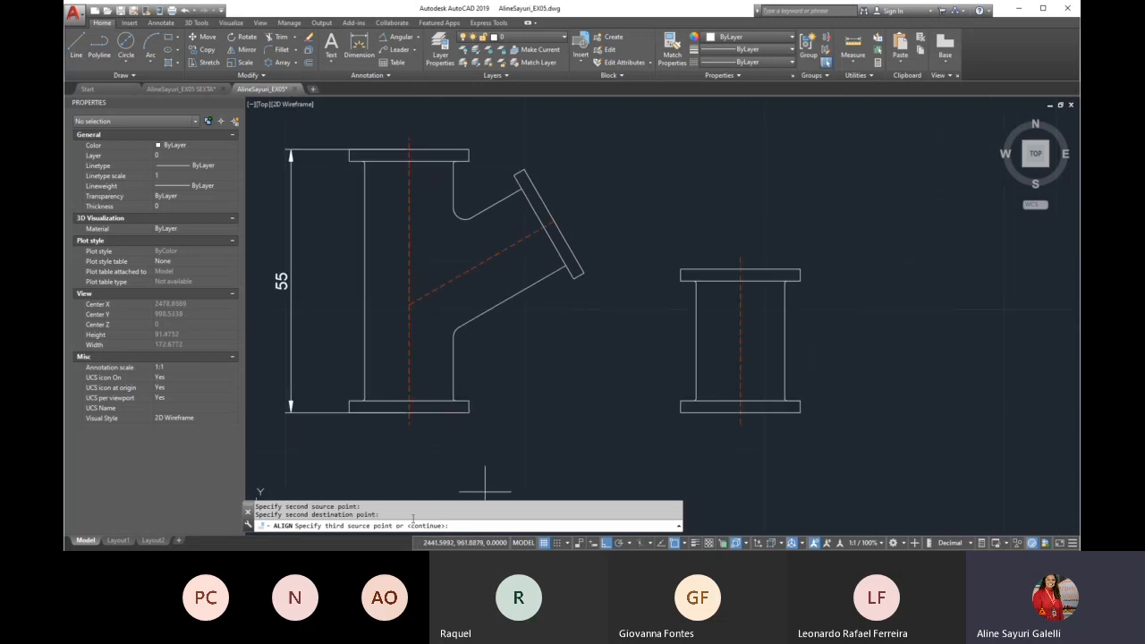
pyautogui.press('Return')
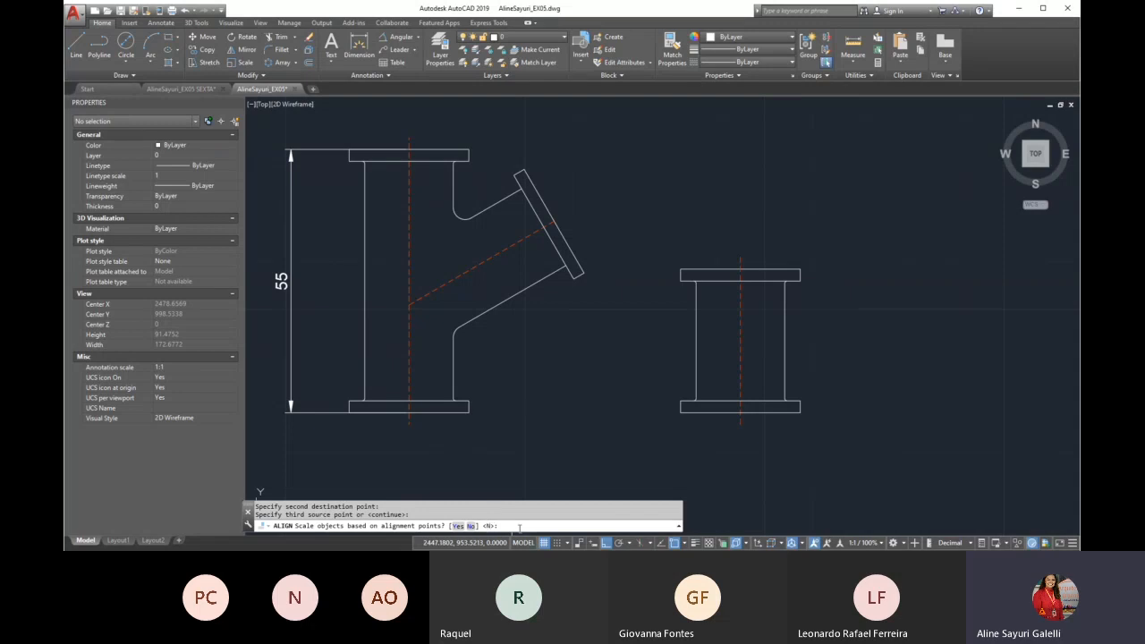
pyautogui.write('n')
pyautogui.press('Return')
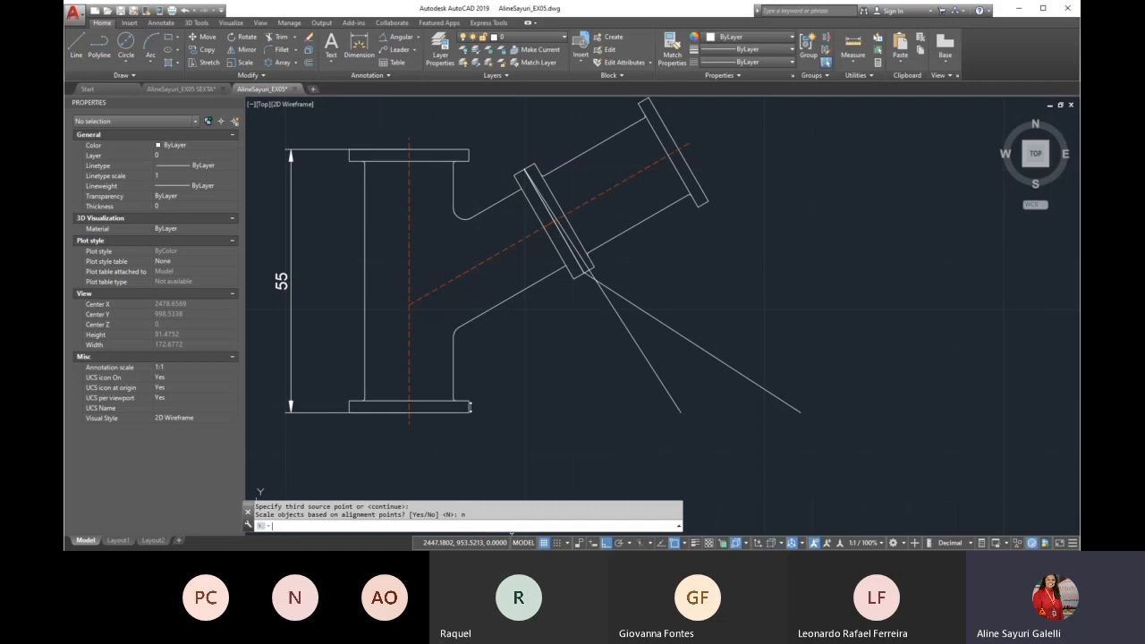
pyautogui.scroll(-3, 495, 345)
pyautogui.scroll(1, 384, 308)
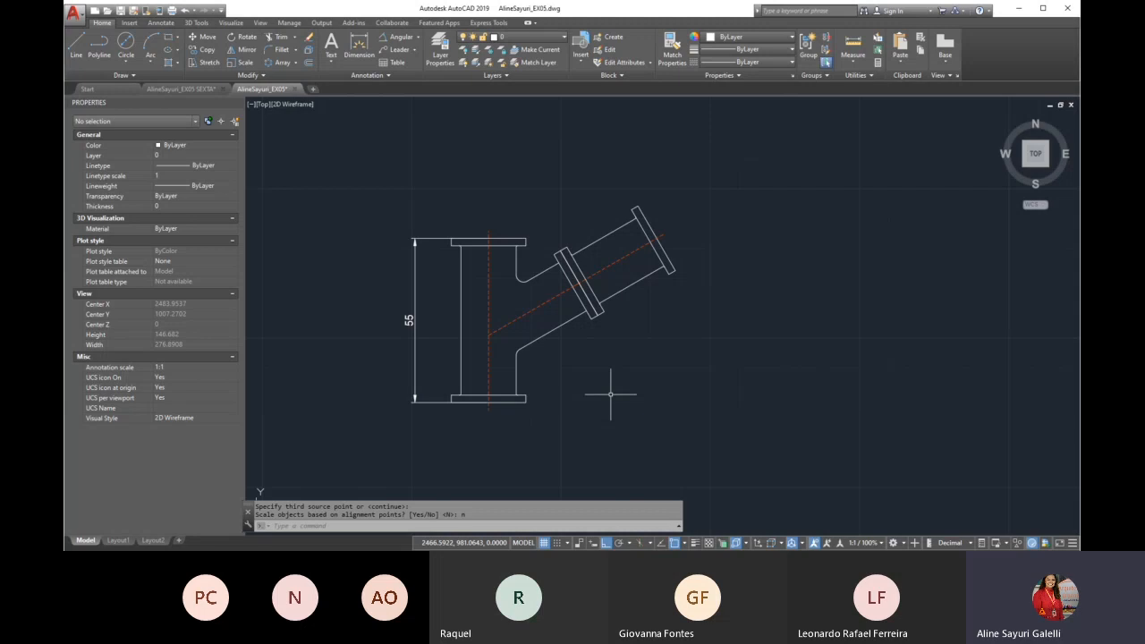
pyautogui.scroll(-3, 617, 380)
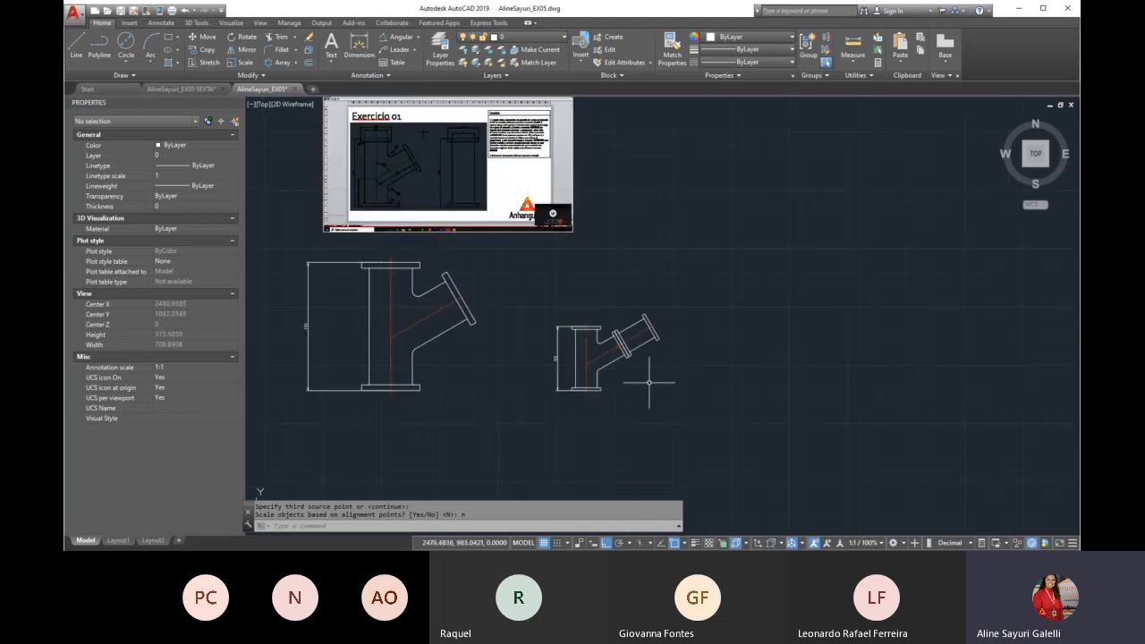
# Examine the Exercicio 01 reference drawing and its checklist against the completed fittings
pyautogui.scroll(-2, 586, 321)
pyautogui.scroll(4, 503, 245)
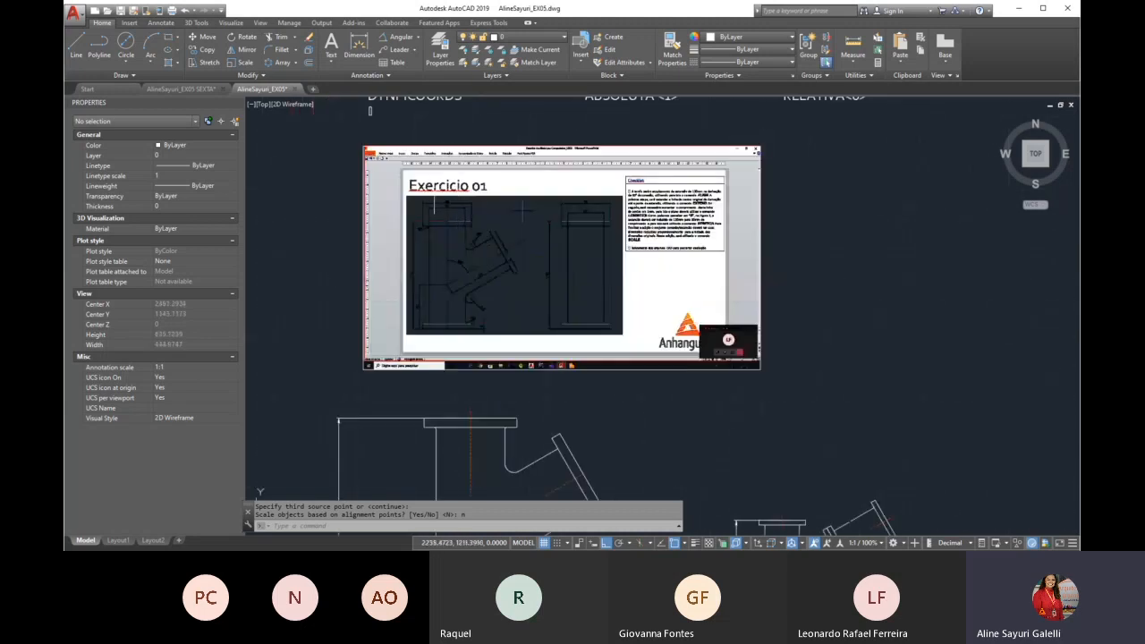
pyautogui.scroll(4, 440, 215)
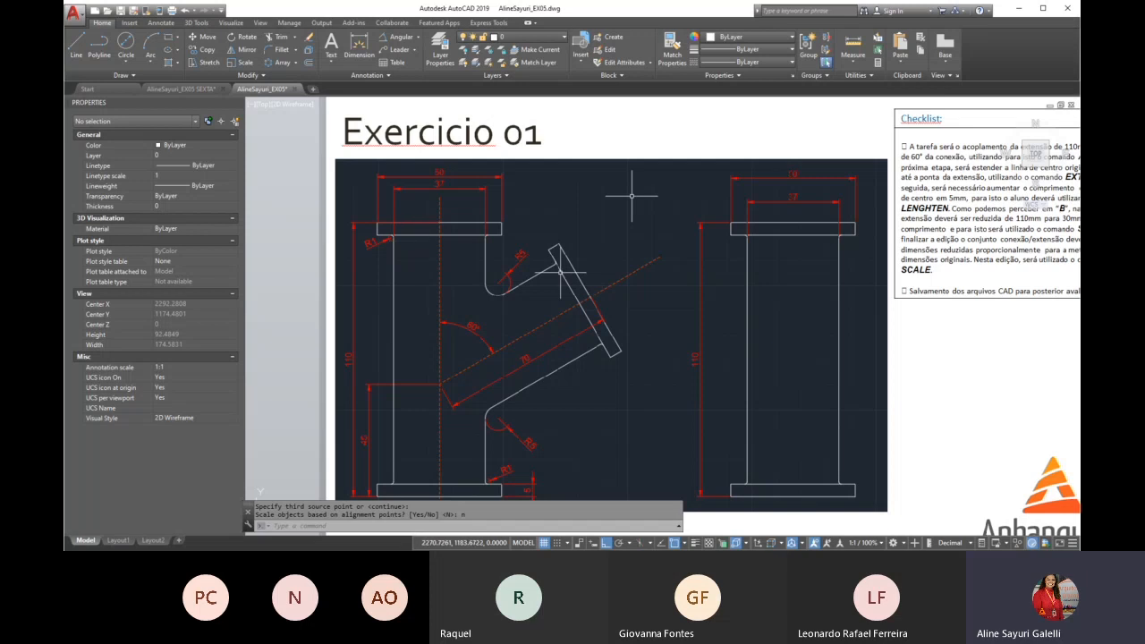
pyautogui.scroll(-6, 561, 271)
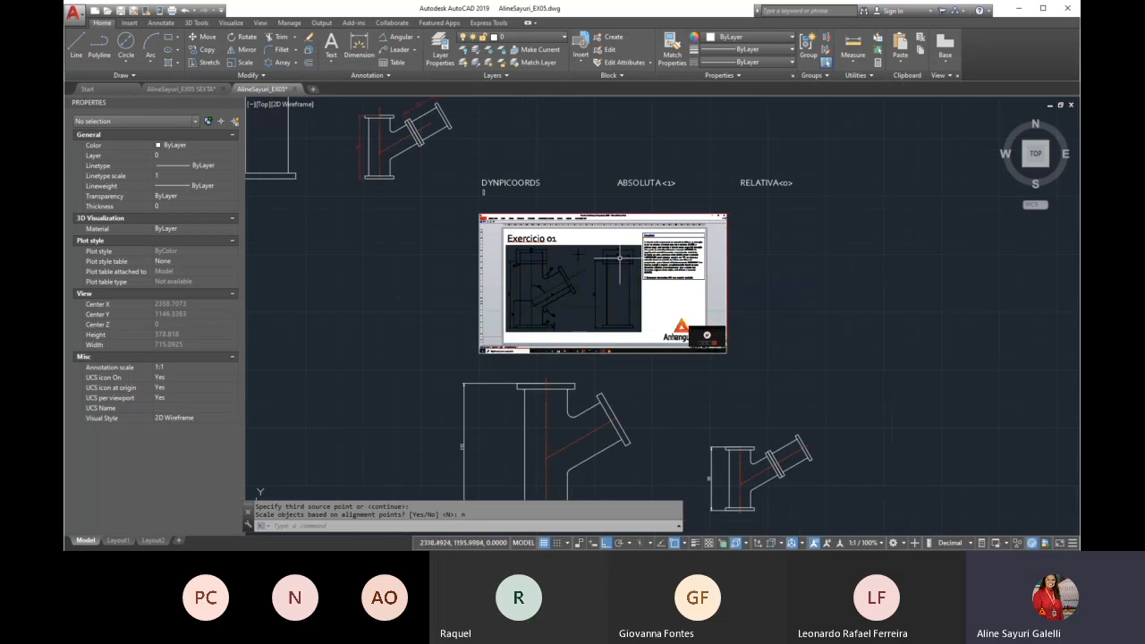
pyautogui.scroll(-5, 669, 338)
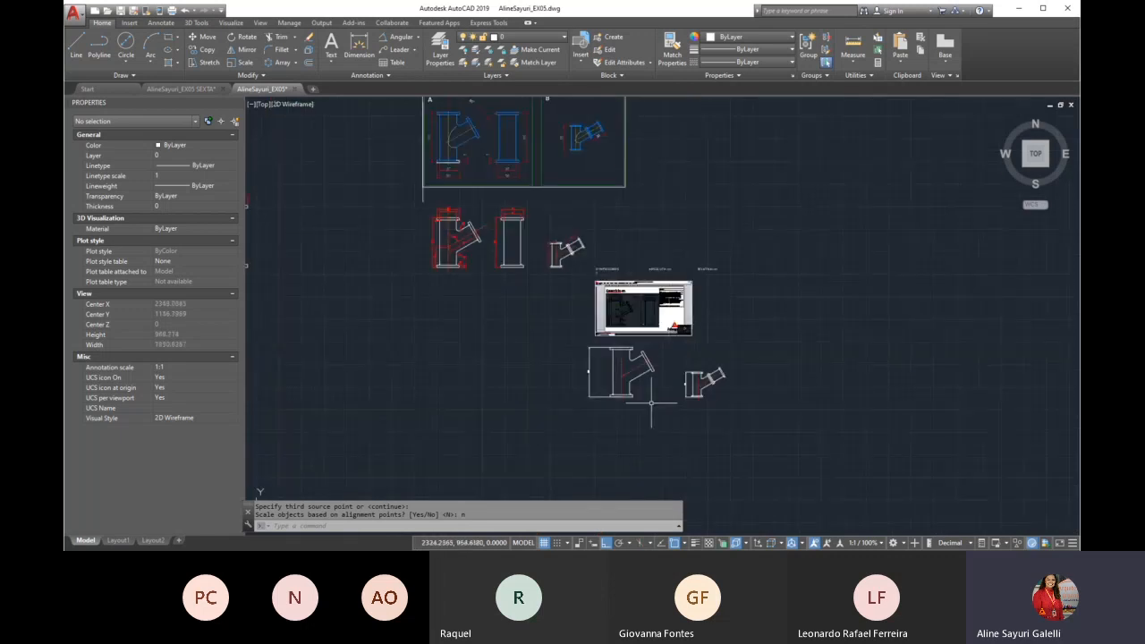
# Delete the vertical height dimension beside the half-size fitting
pyautogui.scroll(5, 689, 398)
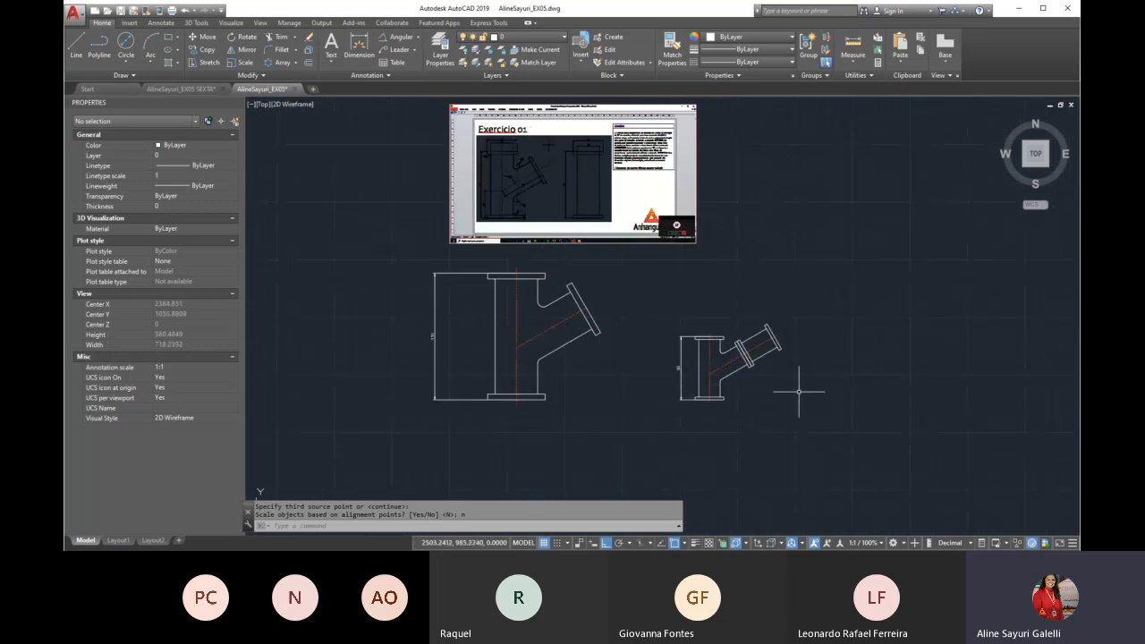
pyautogui.scroll(4, 798, 391)
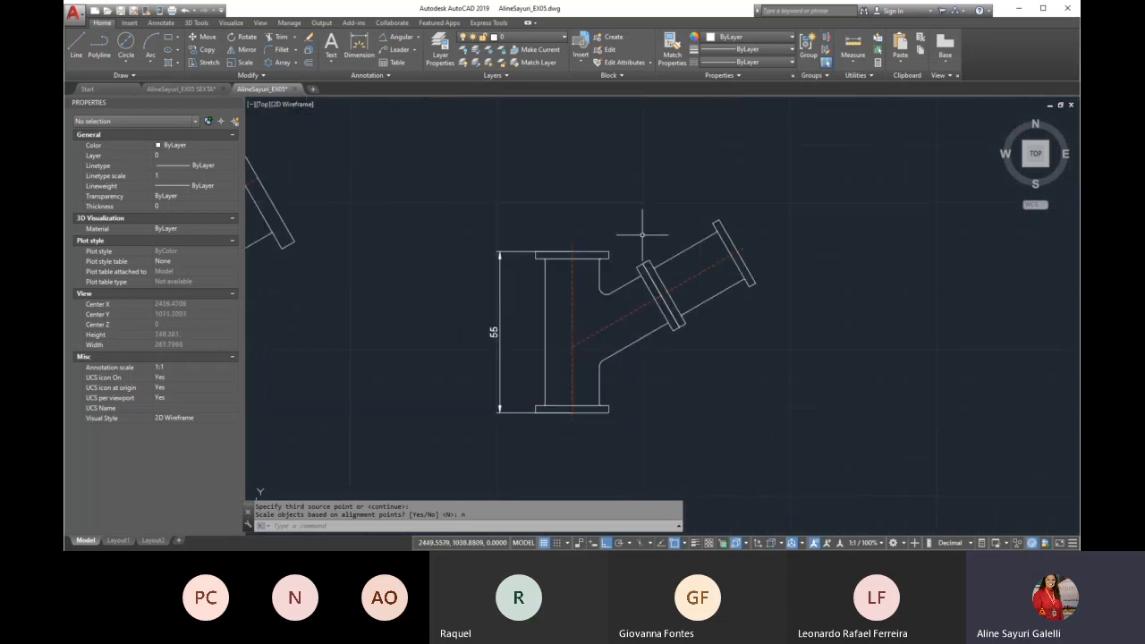
pyautogui.click(512, 223)
pyautogui.click(485, 263)
pyautogui.press('Delete')
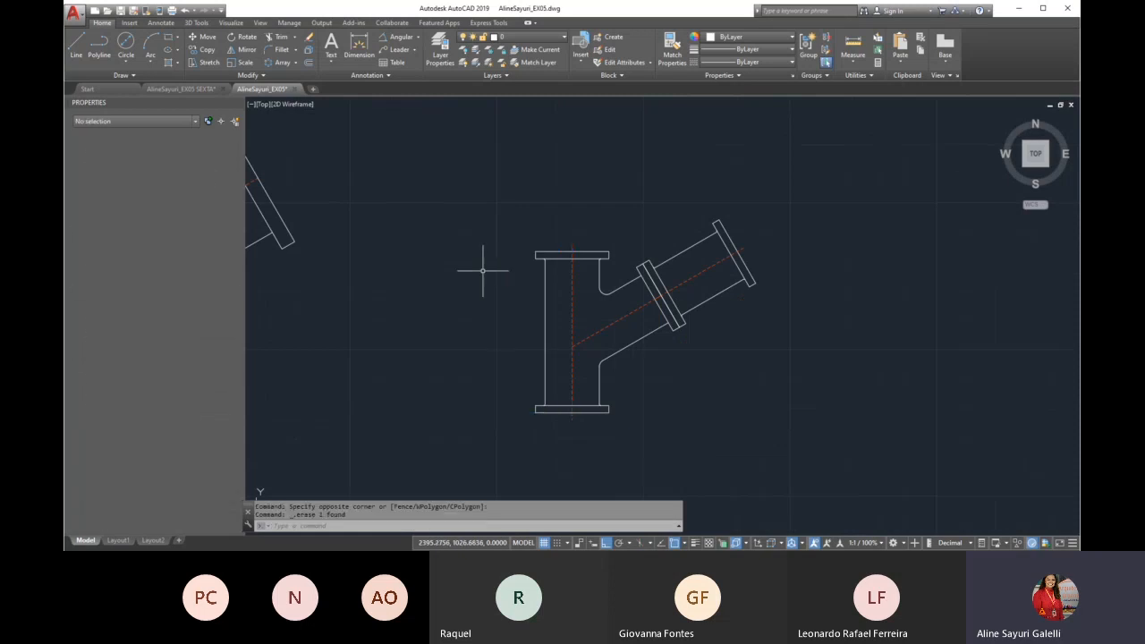
pyautogui.scroll(-4, 626, 344)
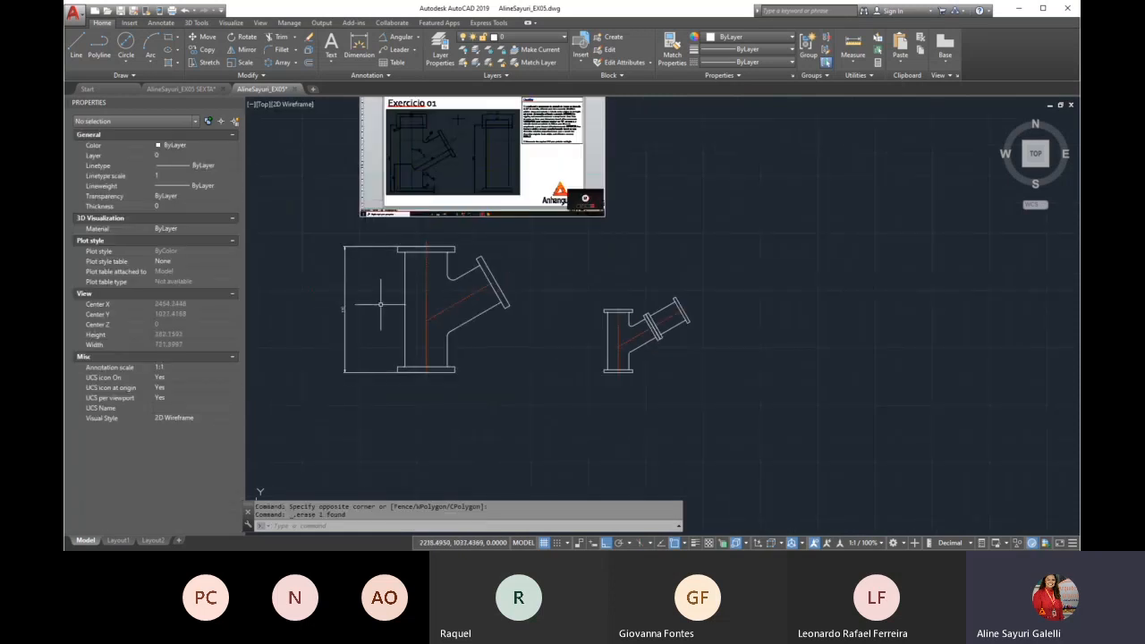
pyautogui.scroll(2, 380, 304)
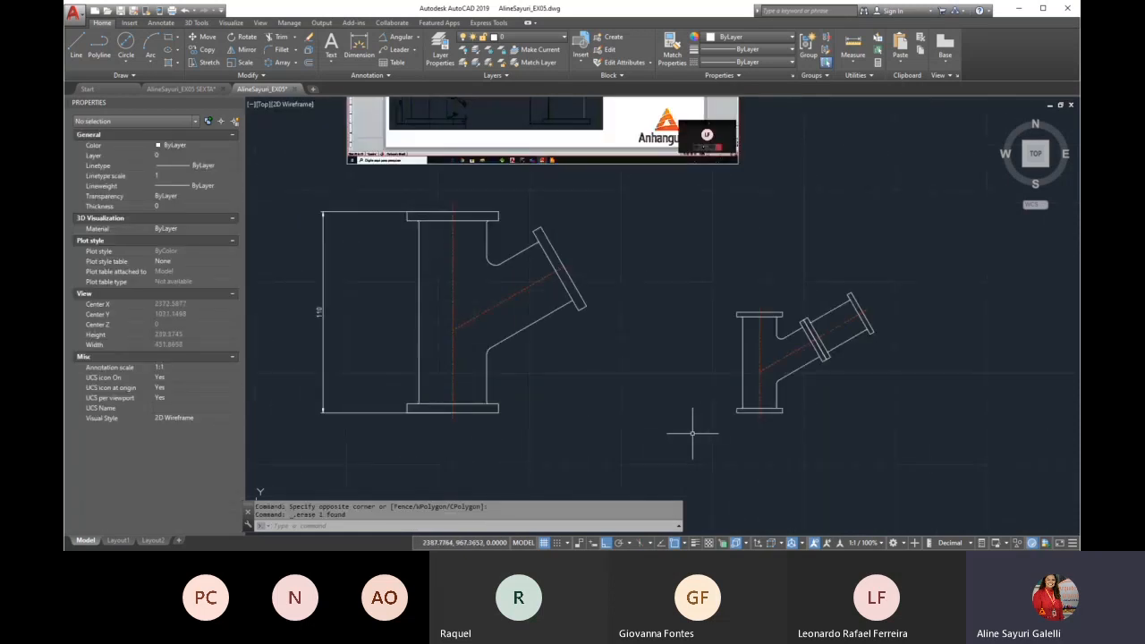
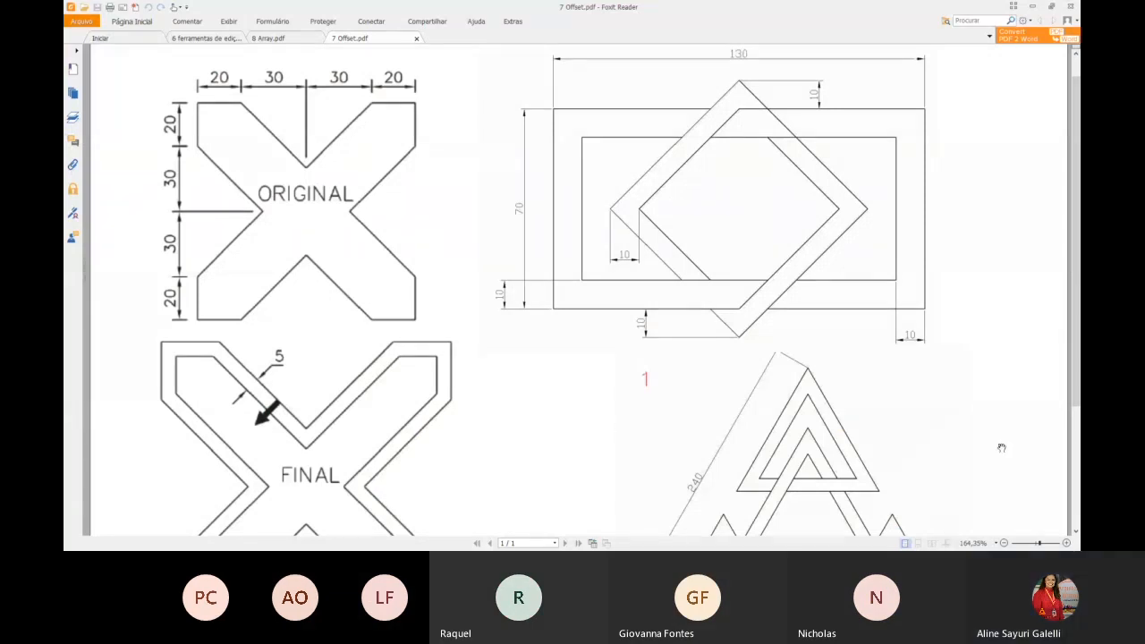
# In Foxit Reader, examine the office layout exercise in 6 ferramentas de edição.pdf, including desks A and B, the chair and the room plan
pyautogui.moveTo(1040, 543); pyautogui.dragTo(1035, 543)
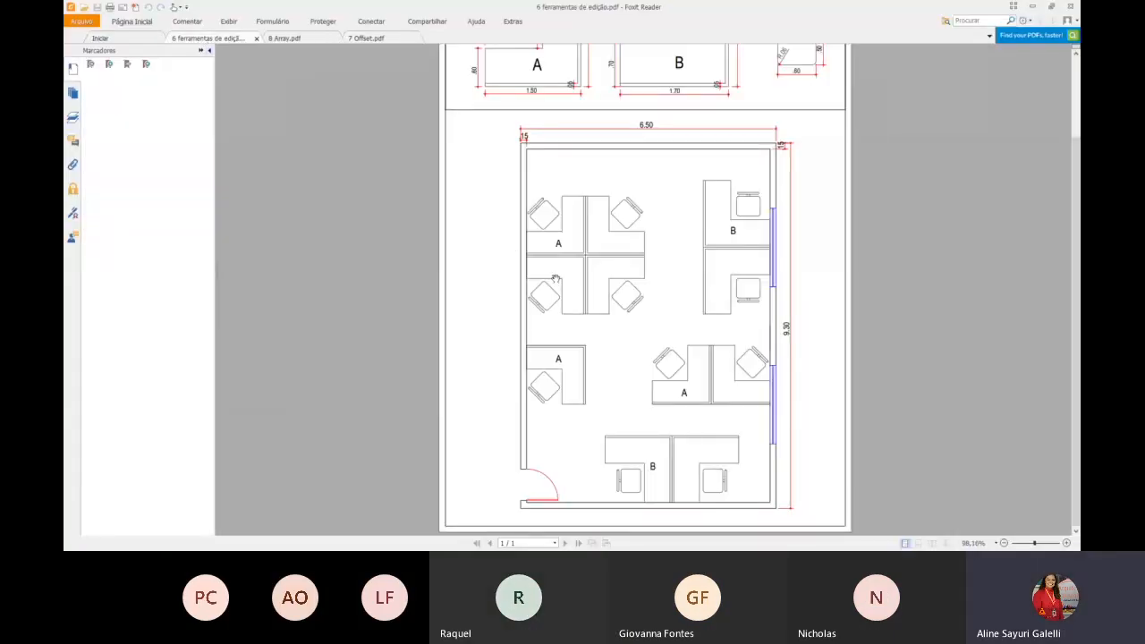
pyautogui.moveTo(606, 196); pyautogui.dragTo(607, 342)
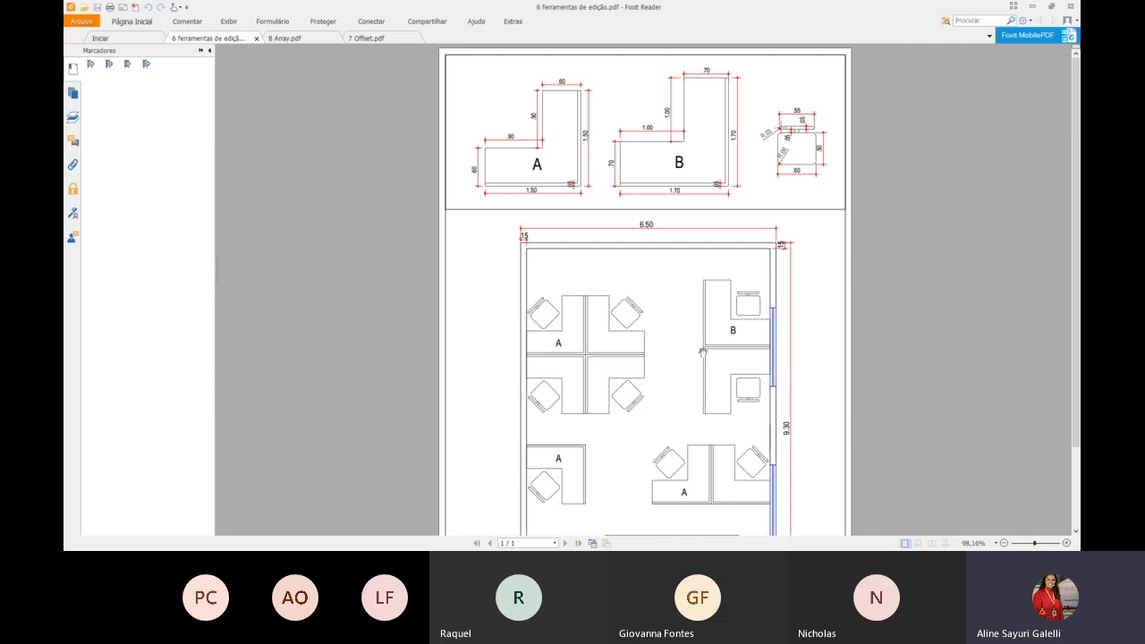
pyautogui.moveTo(688, 373); pyautogui.dragTo(700, 260)
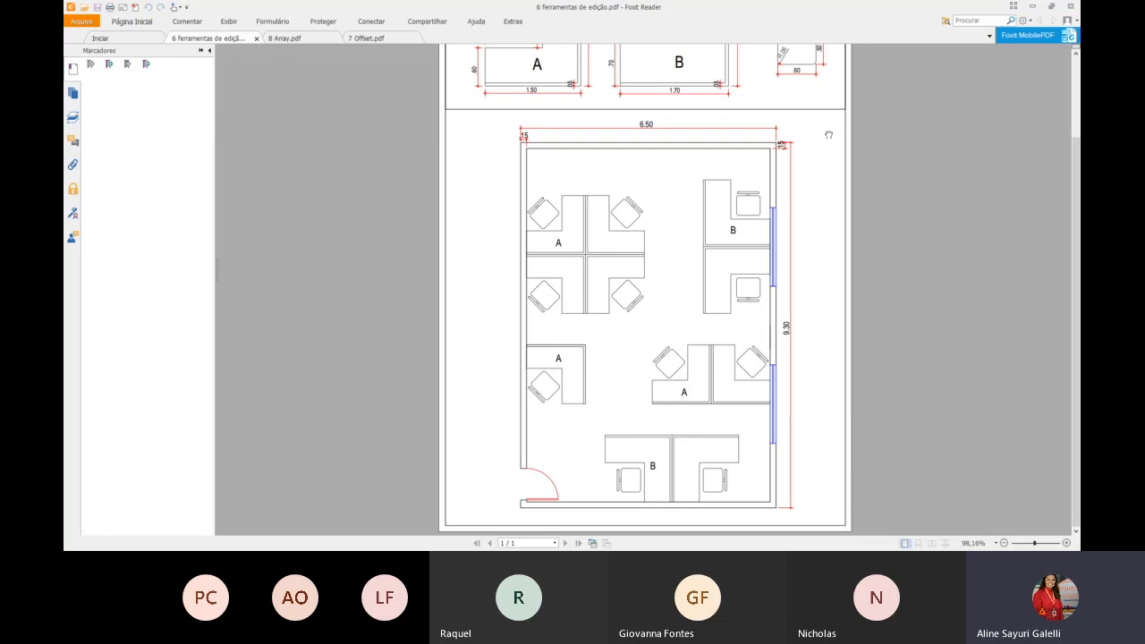
pyautogui.scroll(1, 818, 116)
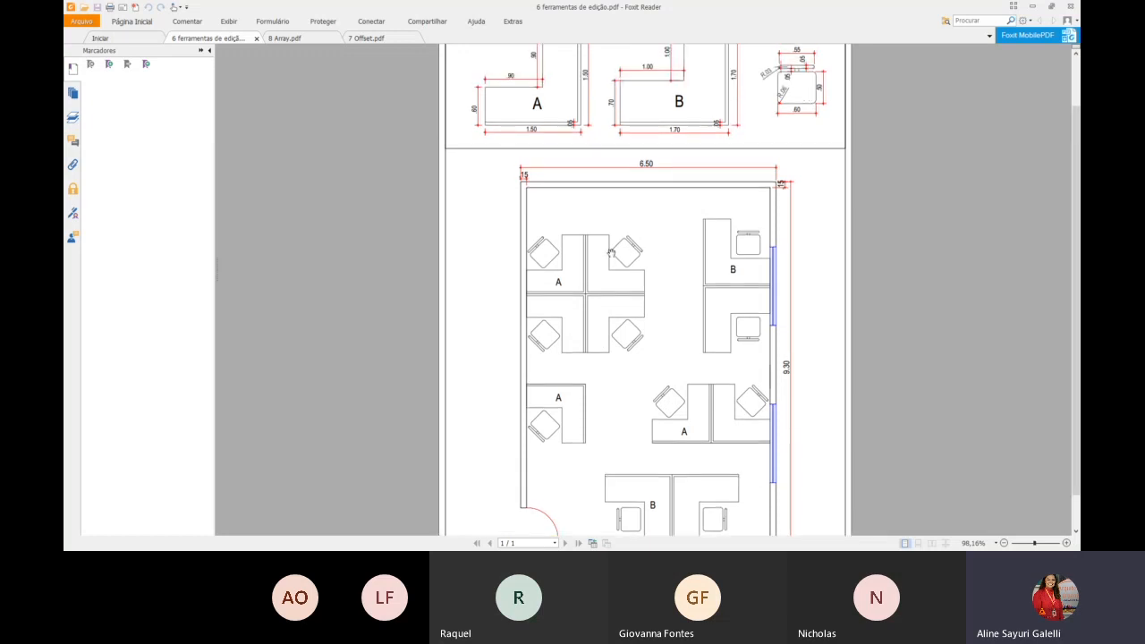
pyautogui.scroll(-1, 605, 264)
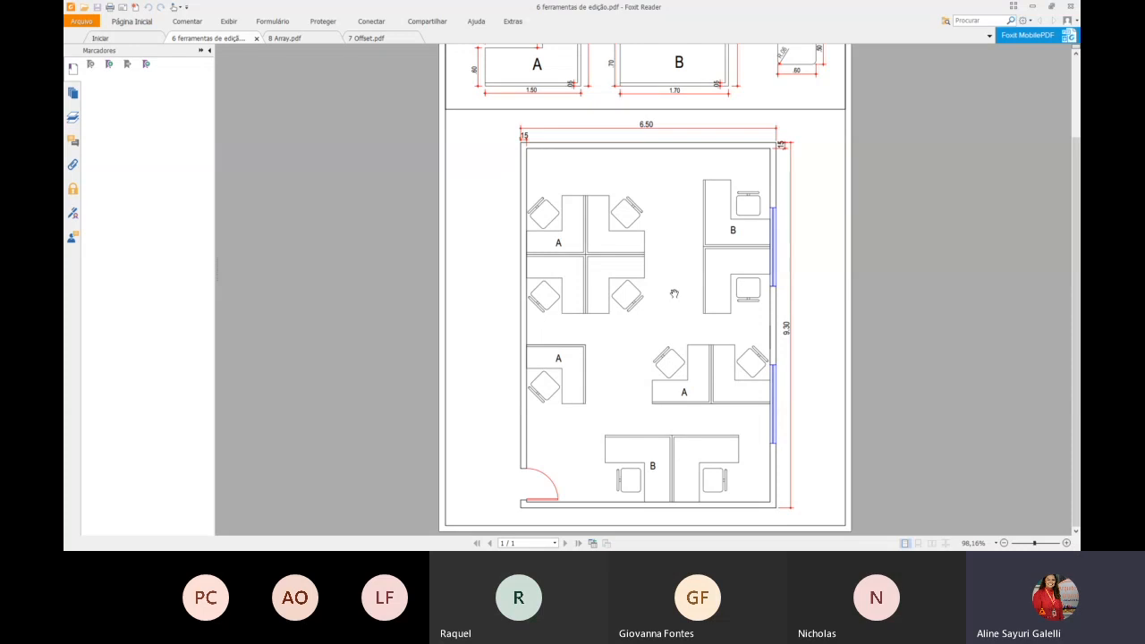
pyautogui.scroll(3, 687, 253)
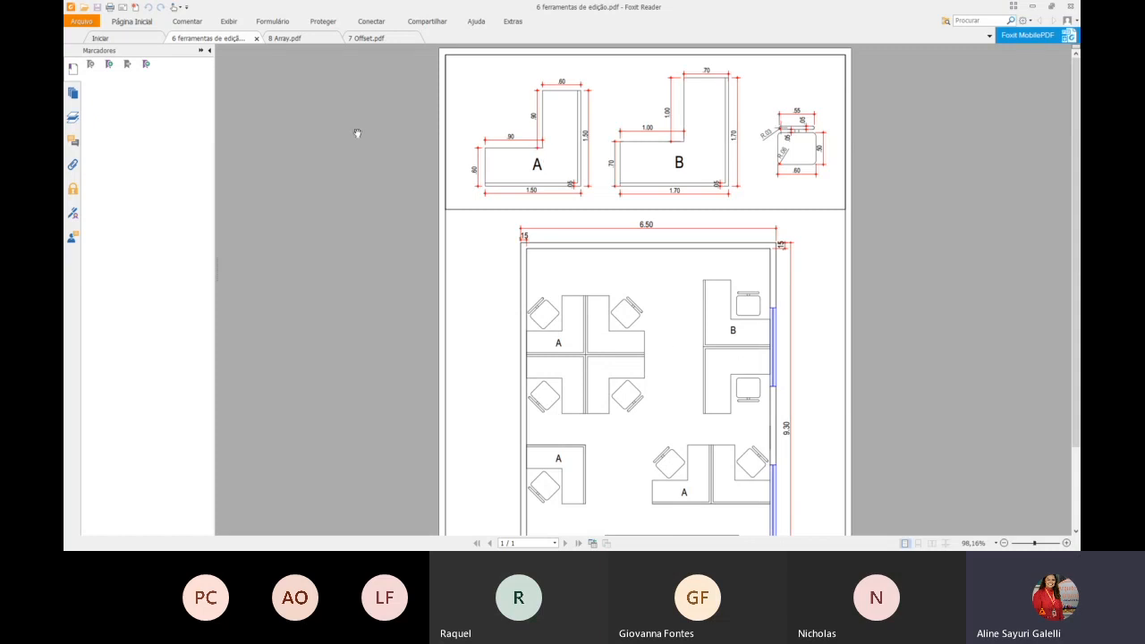
# Examine the rectangular and circular pattern exercises in 8 Array.pdf, and return to 7 Offset.pdf
pyautogui.click(302, 39)
pyautogui.scroll(1, 548, 217)
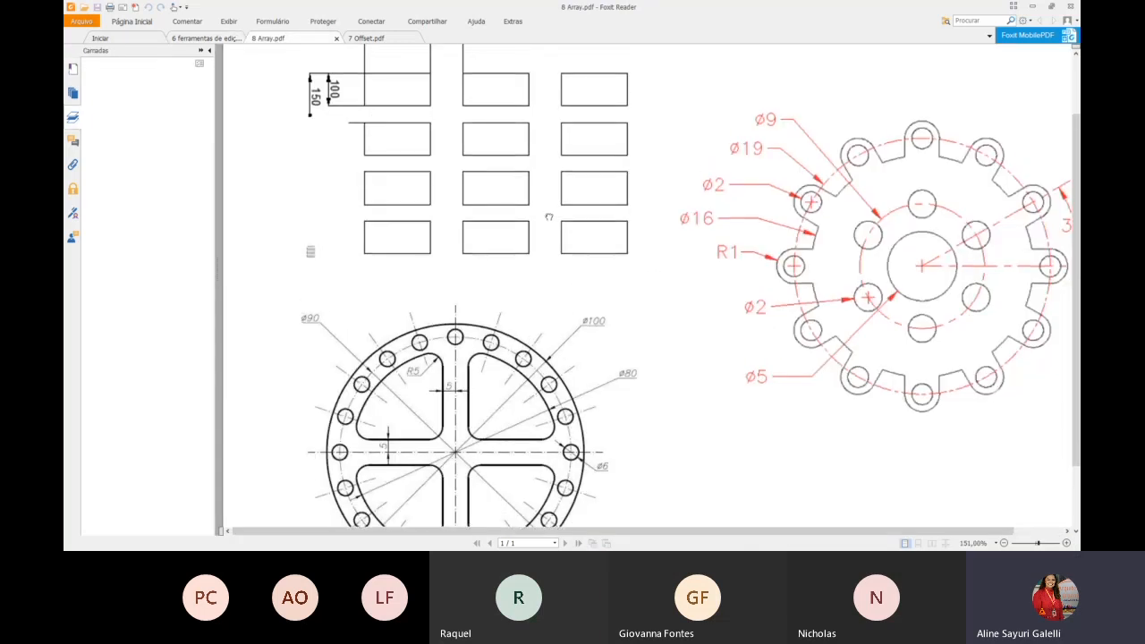
pyautogui.scroll(2, 548, 217)
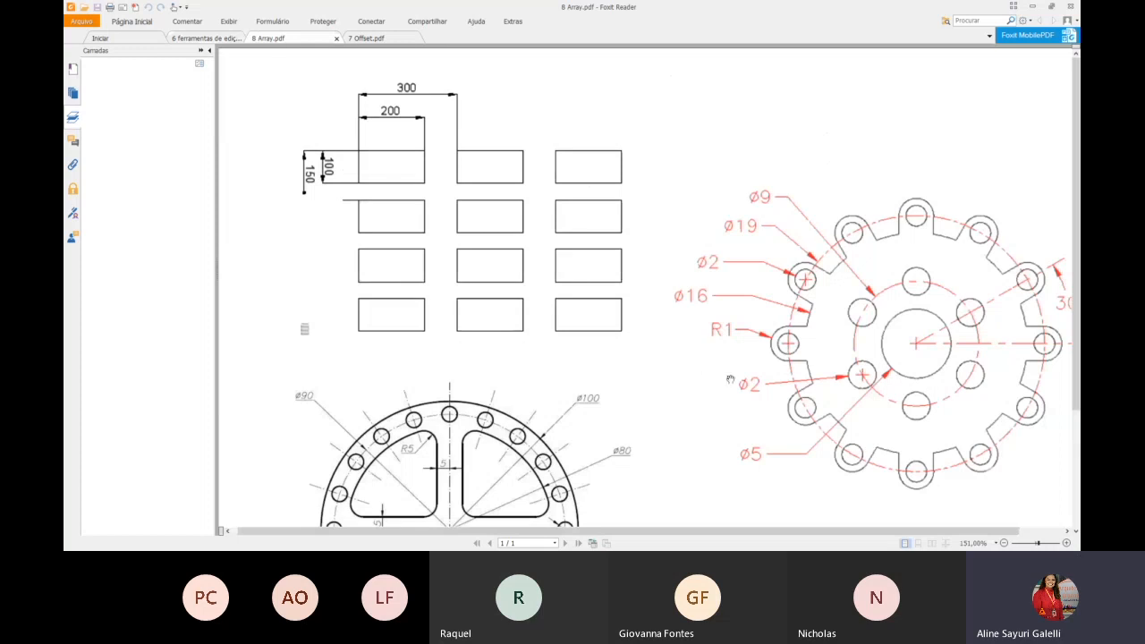
pyautogui.moveTo(663, 411)
pyautogui.mouseDown()
pyautogui.moveTo(626, 251)
pyautogui.moveTo(670, 249)
pyautogui.mouseUp()
pyautogui.moveTo(788, 249)
pyautogui.mouseDown()
pyautogui.moveTo(737, 321)
pyautogui.moveTo(743, 358)
pyautogui.mouseUp()
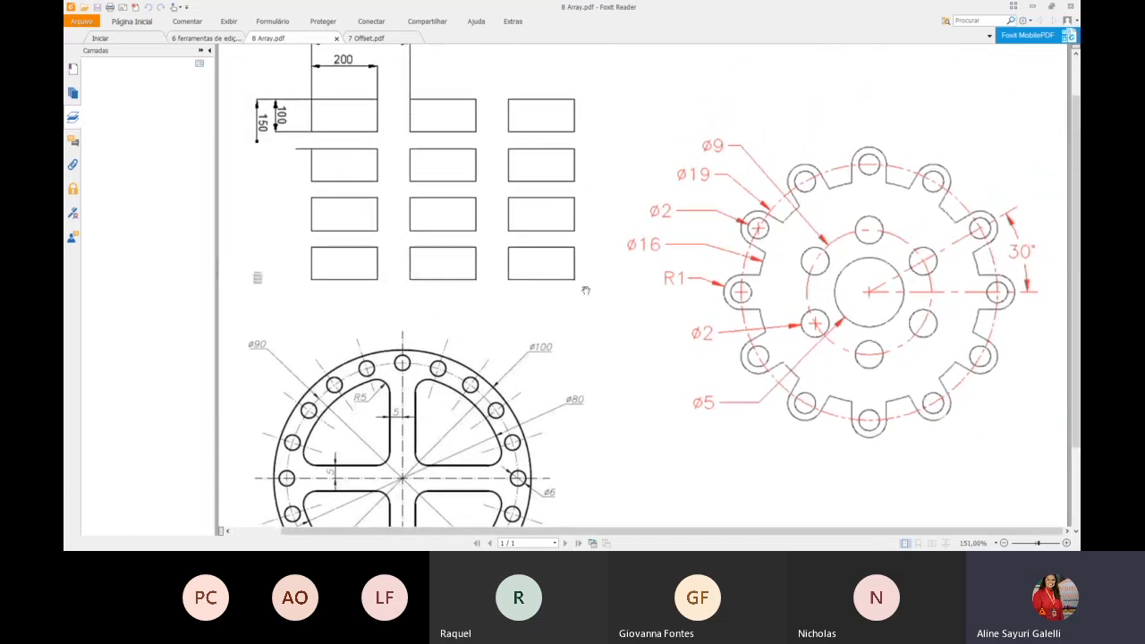
pyautogui.moveTo(605, 325); pyautogui.dragTo(647, 238)
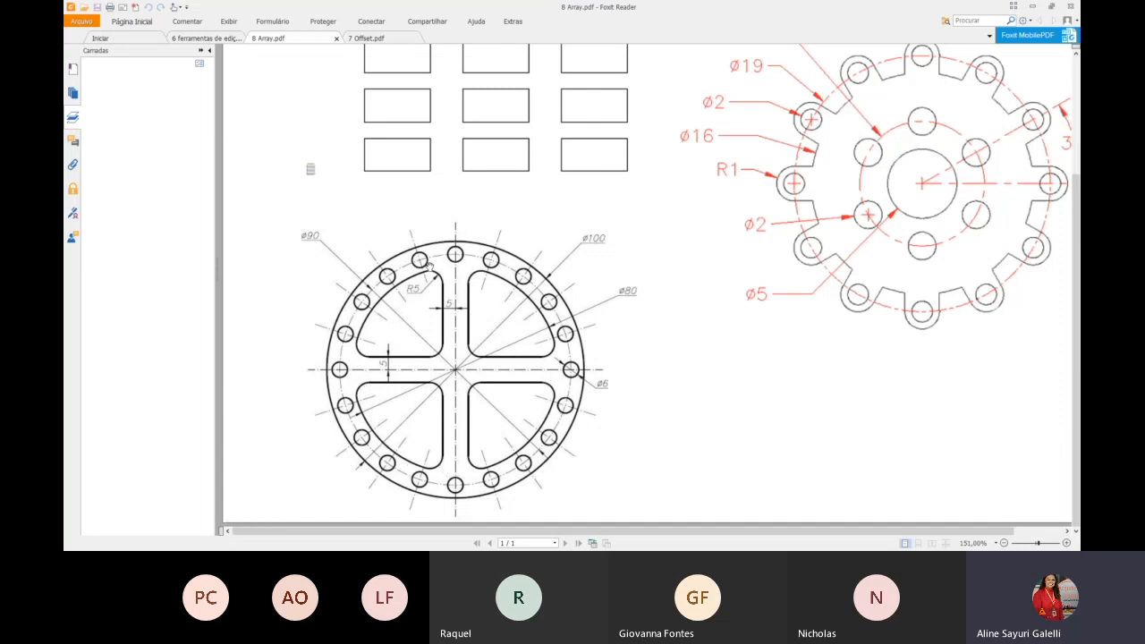
pyautogui.moveTo(450, 147); pyautogui.dragTo(471, 350)
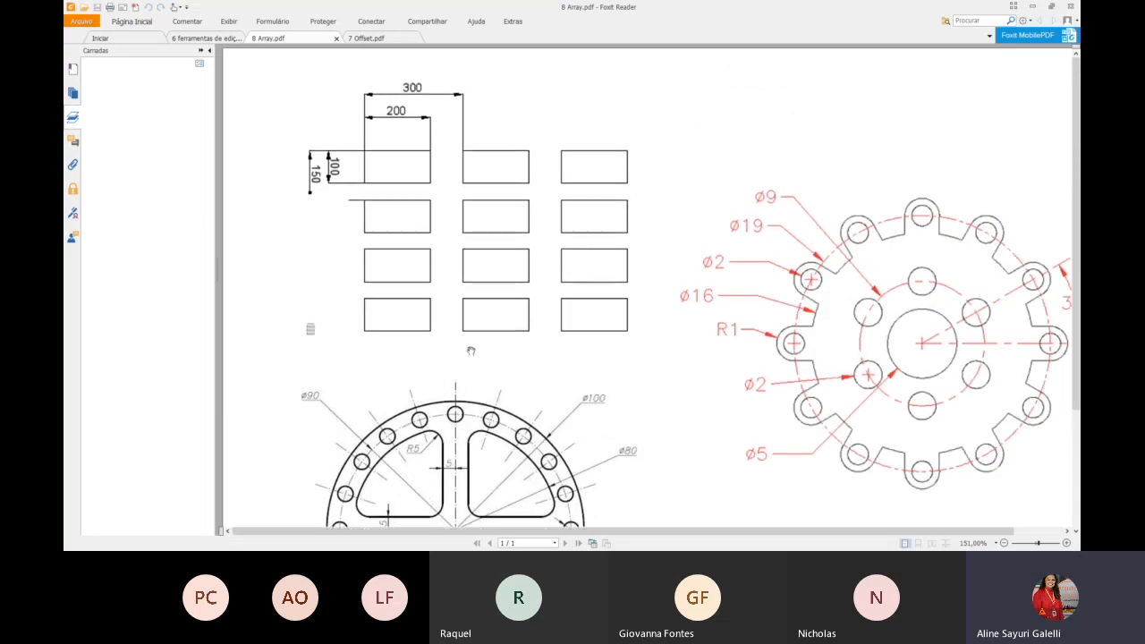
pyautogui.click(374, 40)
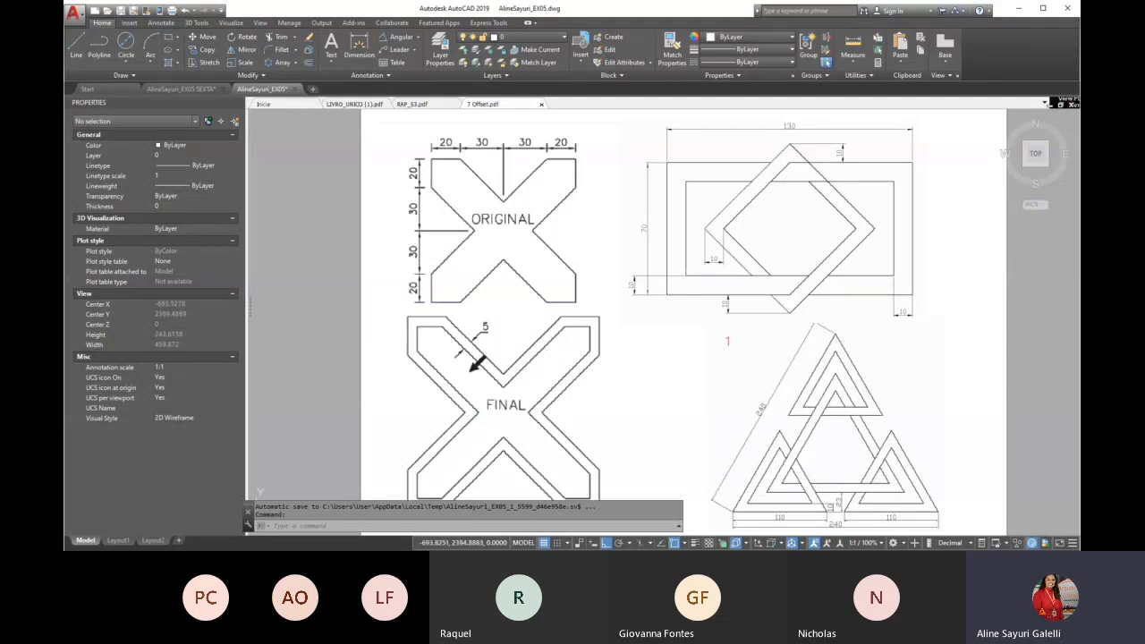
# In AutoCAD, start a polyline in the empty area above the reference image and draw a 20-unit vertical segment upward
pyautogui.scroll(-2, 662, 271)
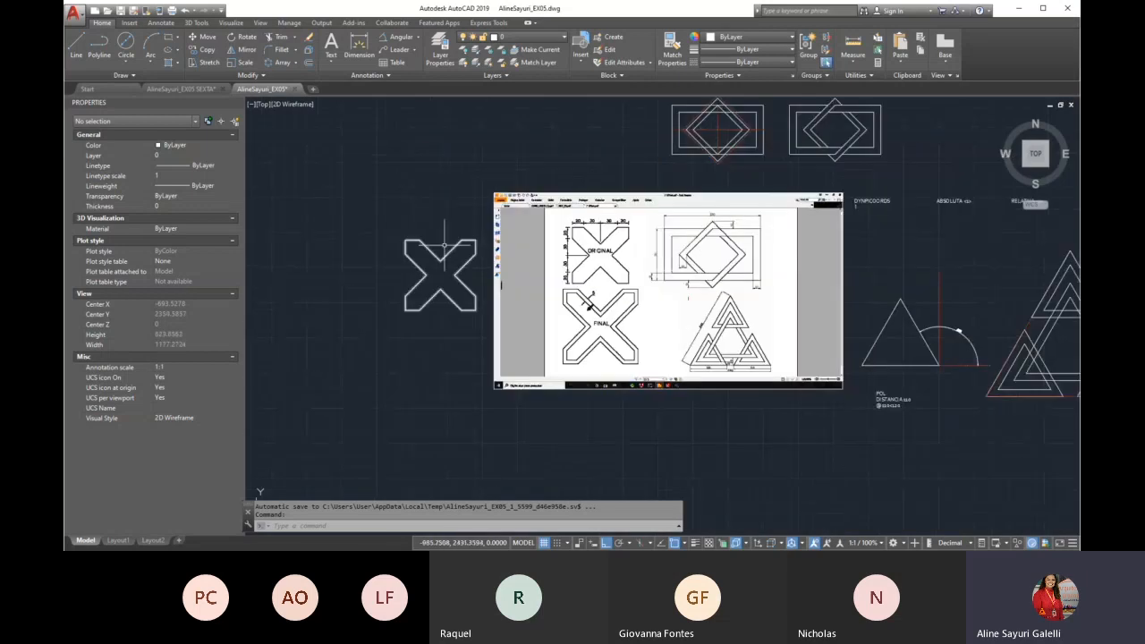
pyautogui.scroll(2, 452, 282)
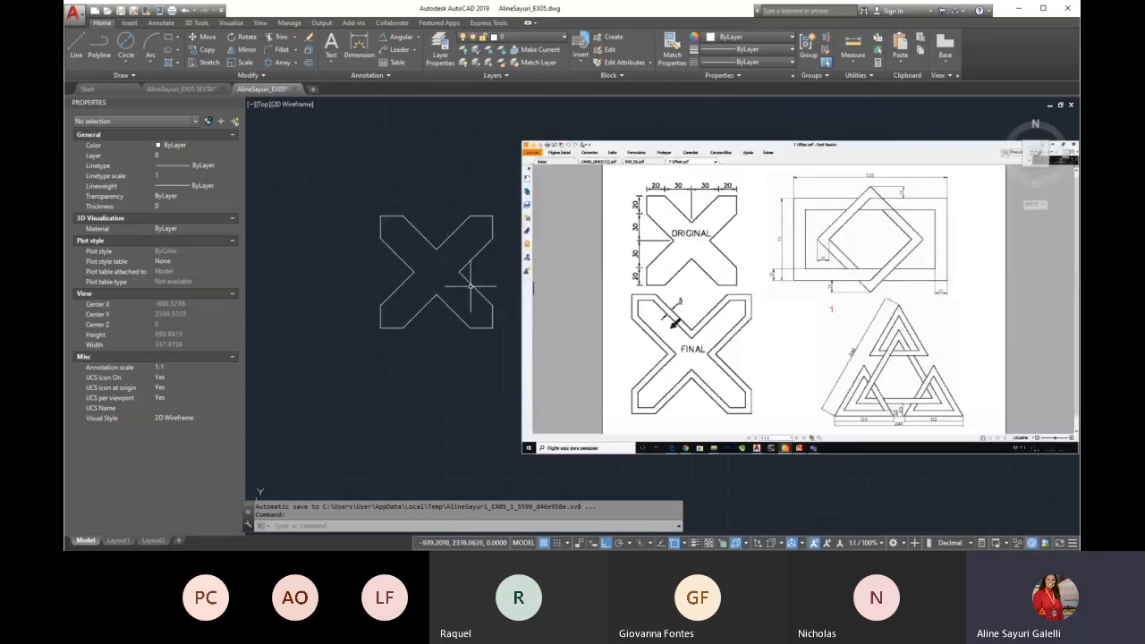
pyautogui.write('pl')
pyautogui.press('Return')
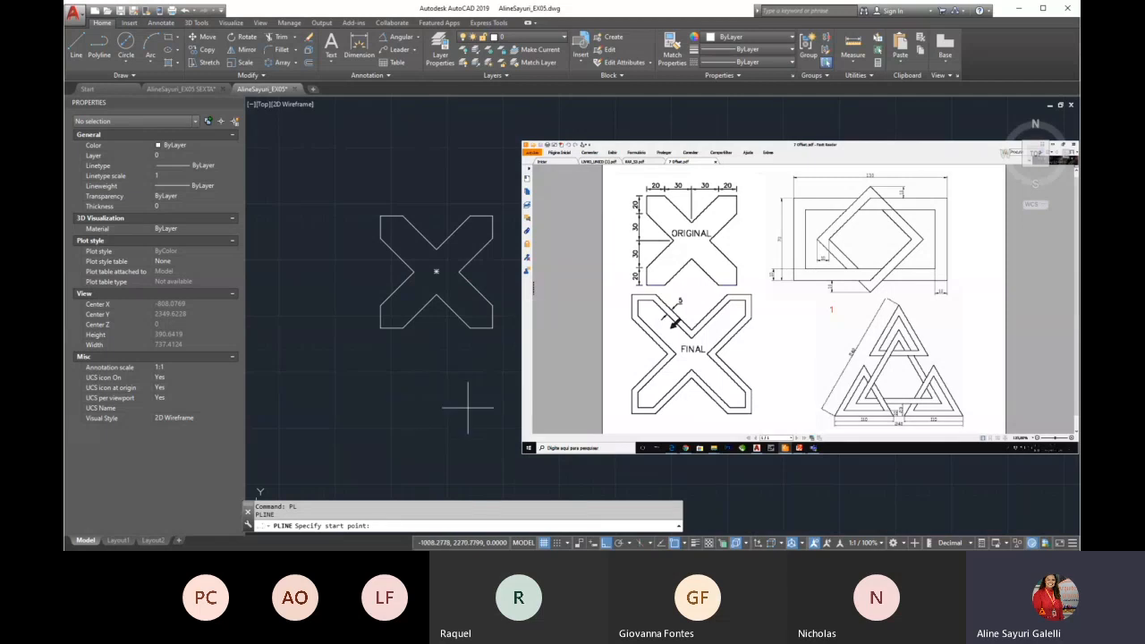
pyautogui.scroll(-2, 451, 189)
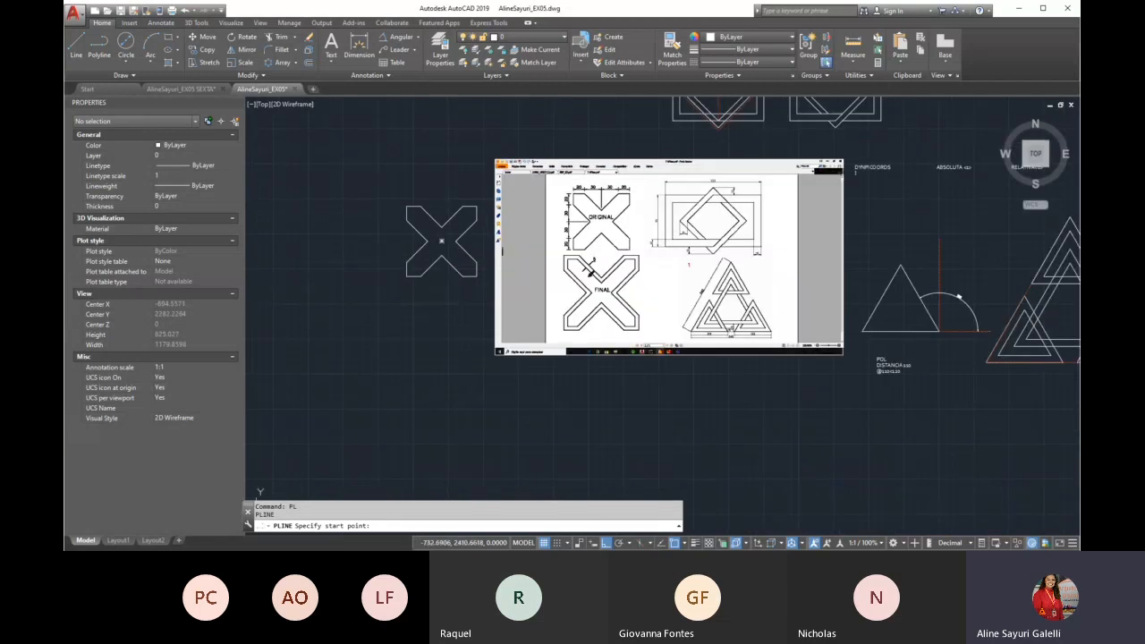
pyautogui.scroll(4, 640, 214)
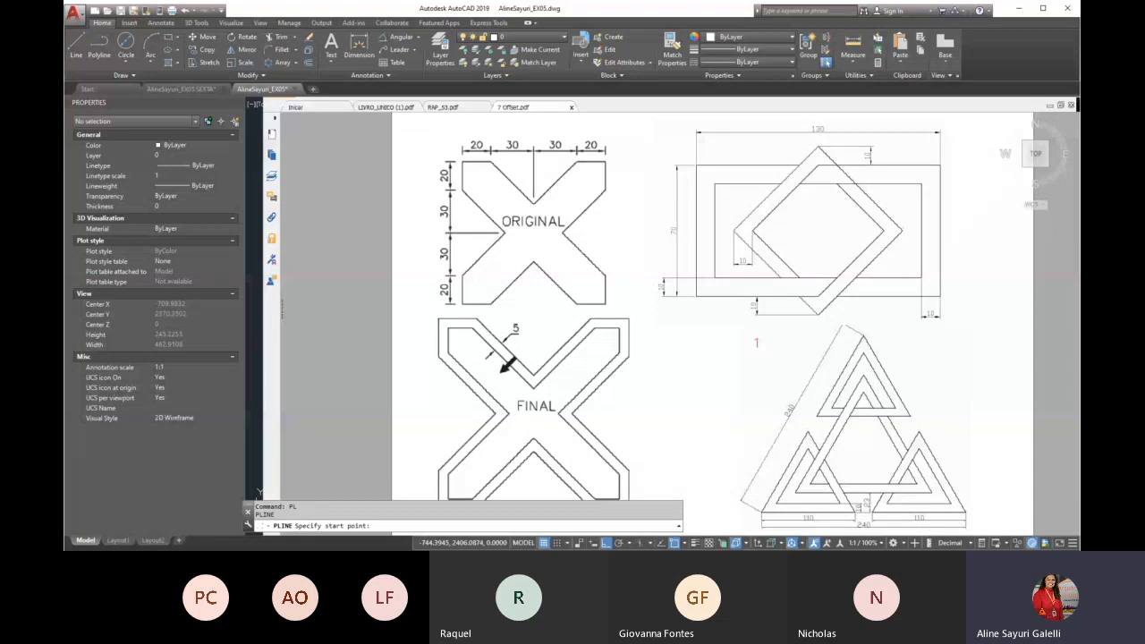
pyautogui.scroll(-6, 534, 228)
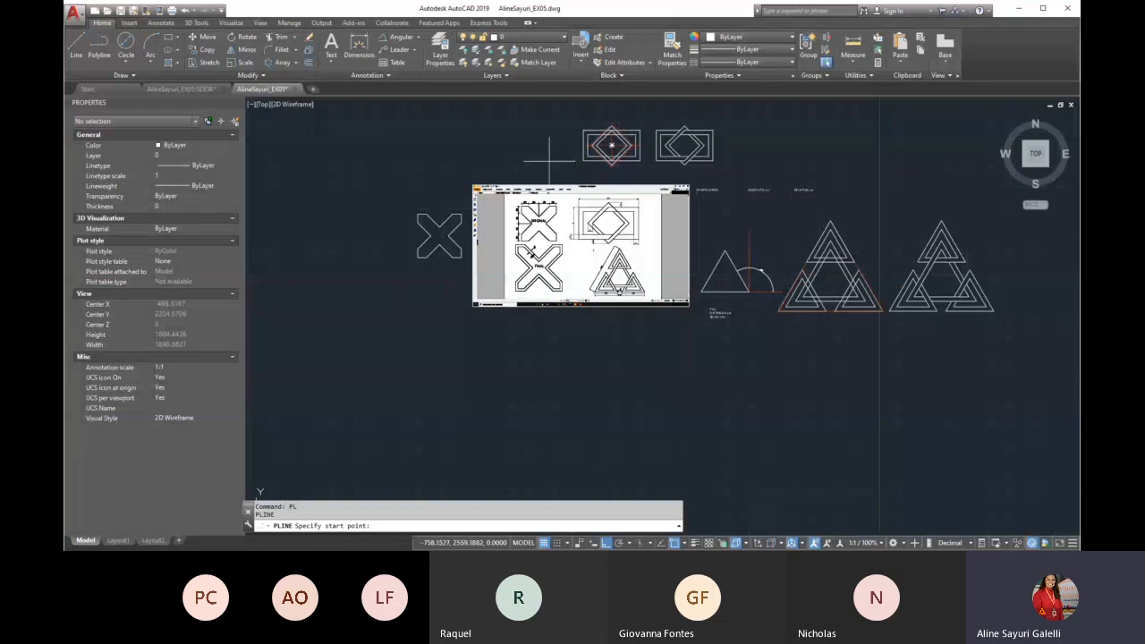
pyautogui.scroll(4, 549, 160)
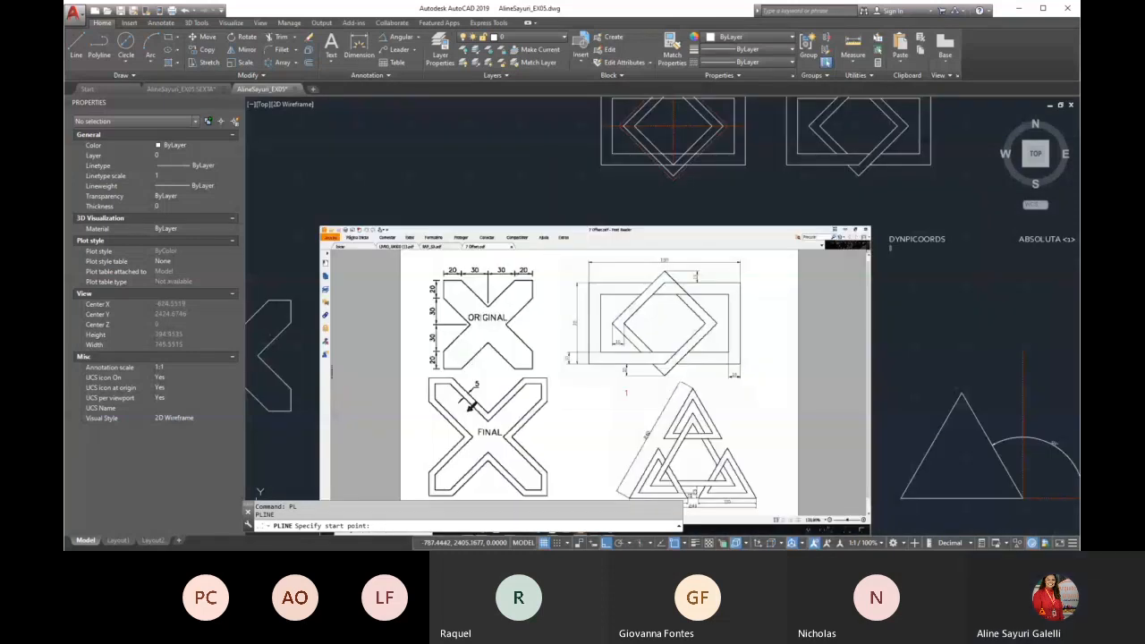
pyautogui.click(405, 195)
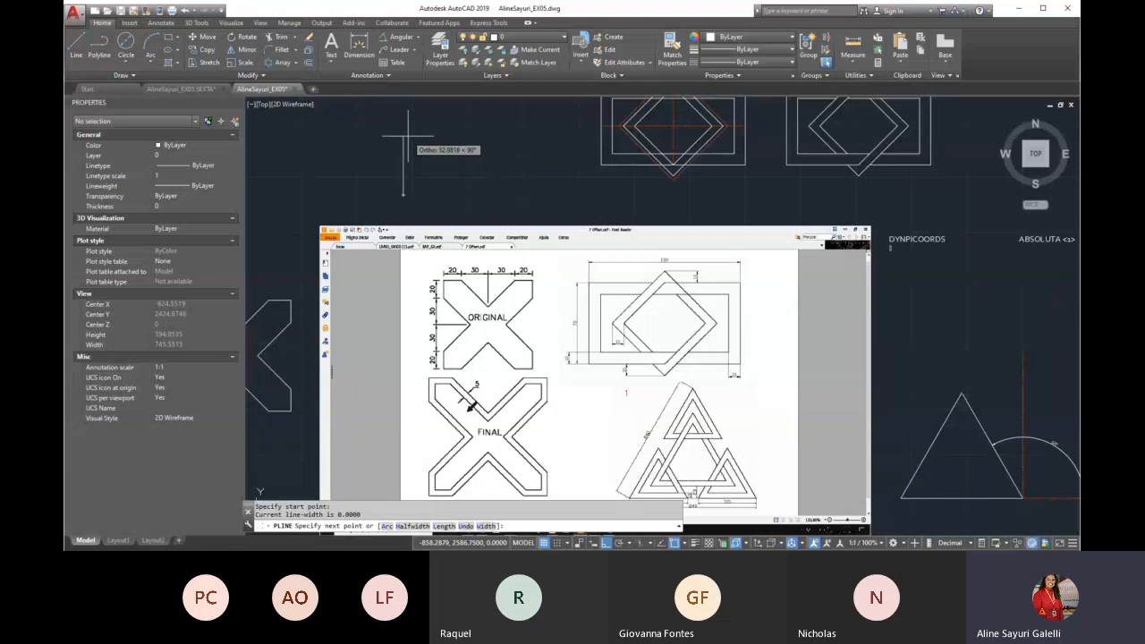
pyautogui.write('20')
pyautogui.press('Return')
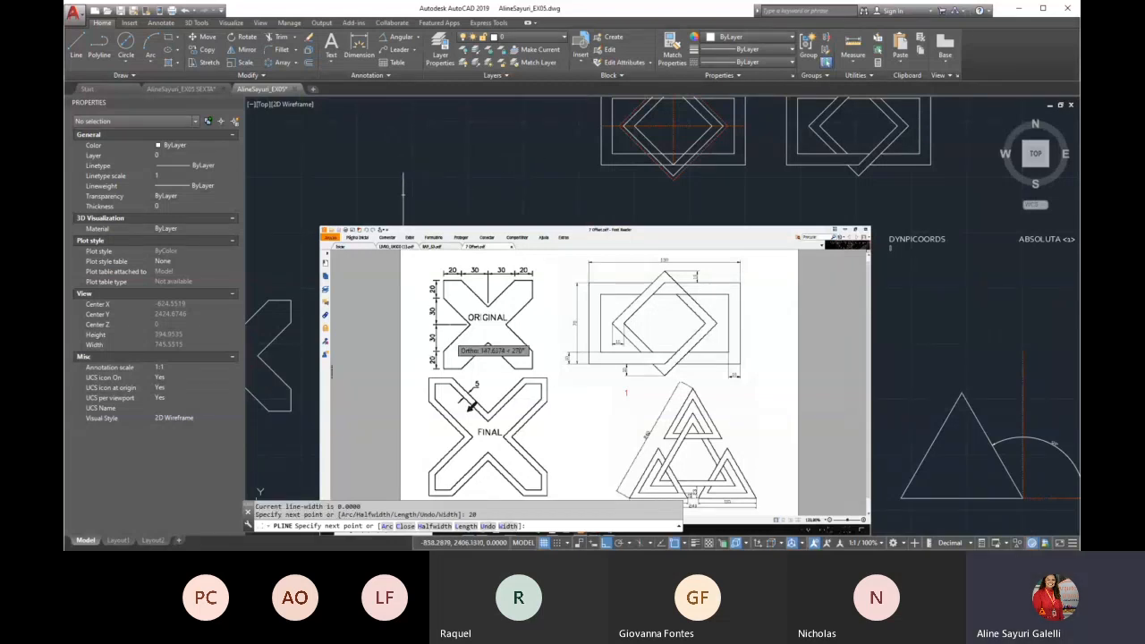
pyautogui.scroll(4, 441, 331)
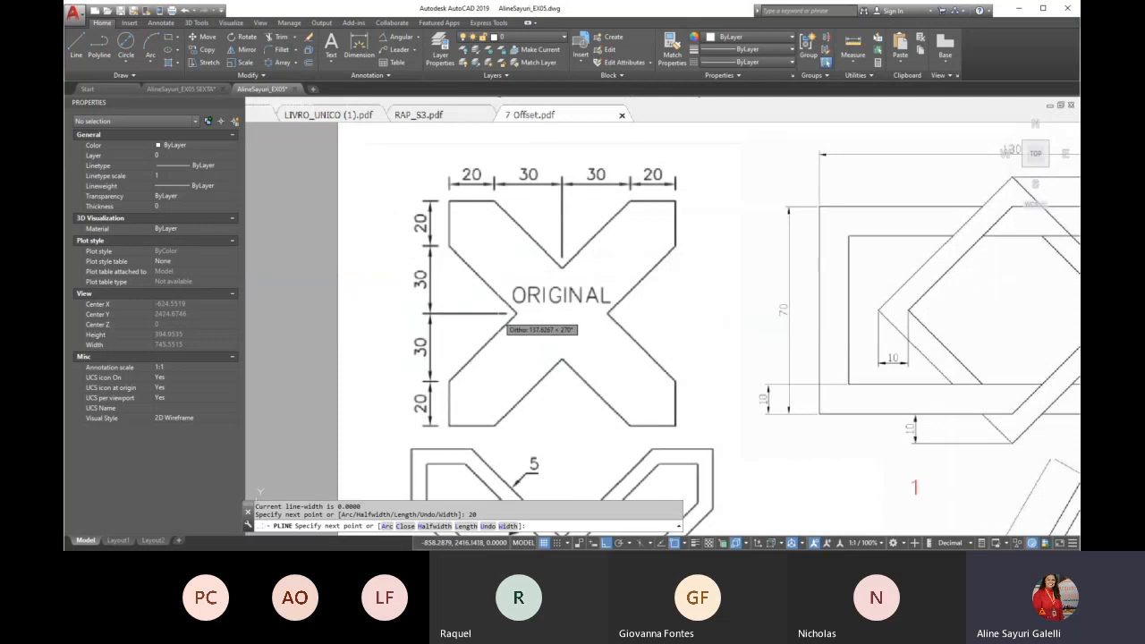
pyautogui.scroll(-6, 505, 344)
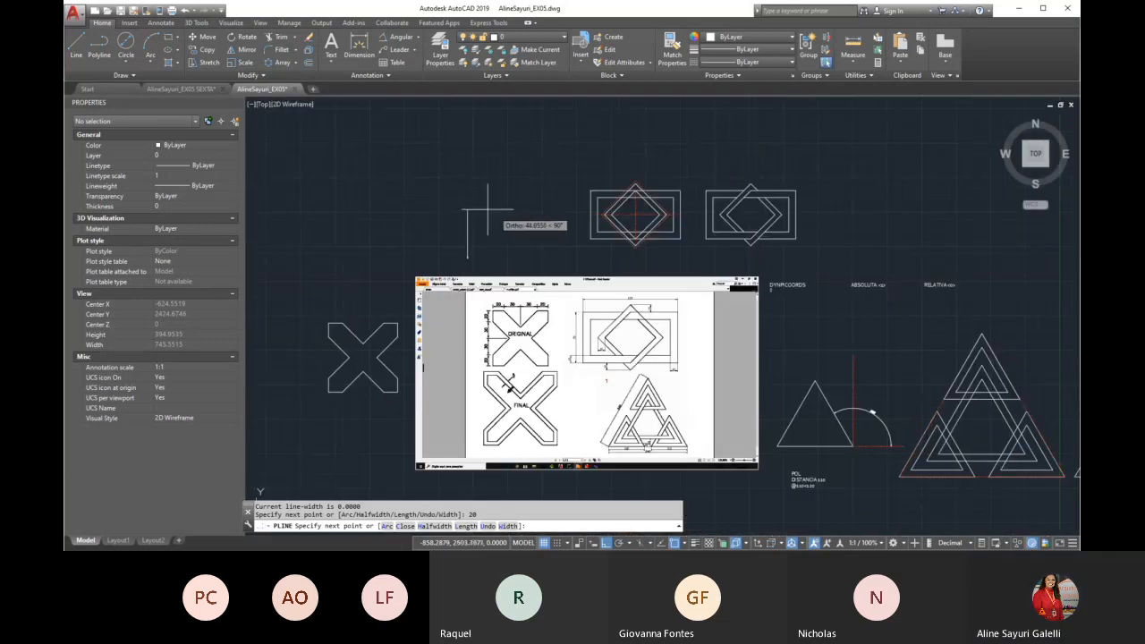
pyautogui.scroll(2, 492, 224)
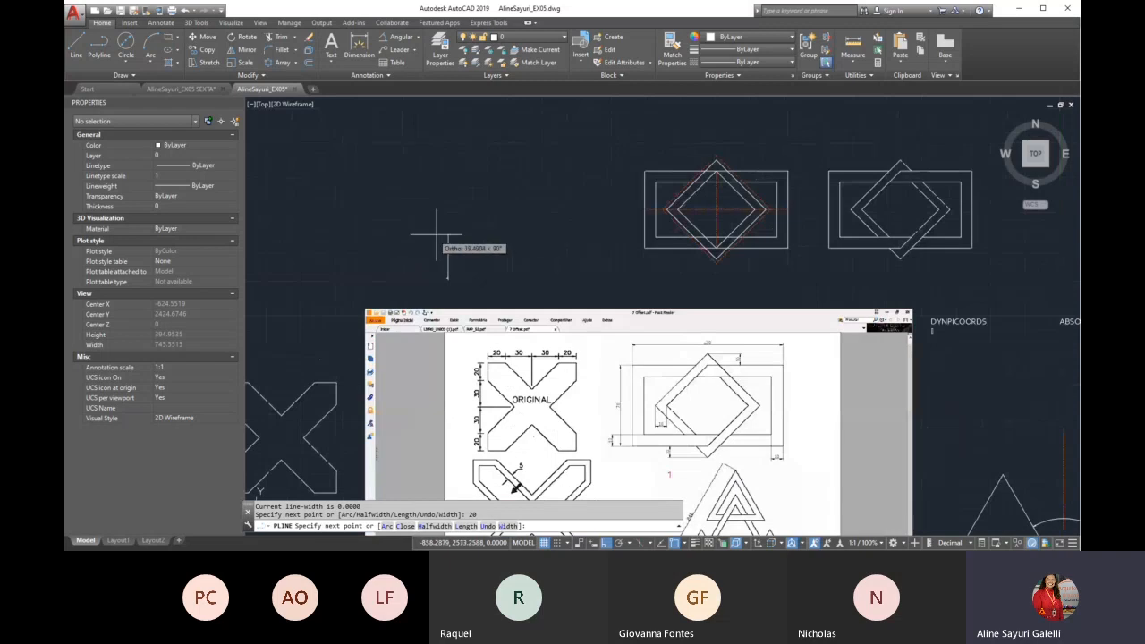
pyautogui.scroll(3, 447, 254)
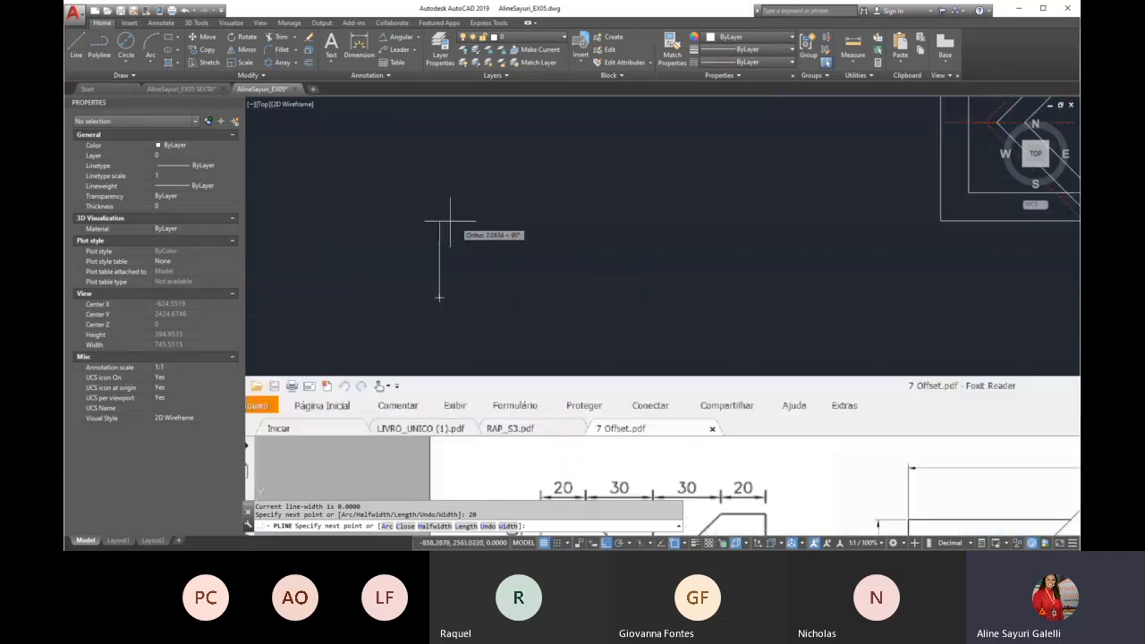
pyautogui.click(439, 240)
pyautogui.scroll(-2, 511, 240)
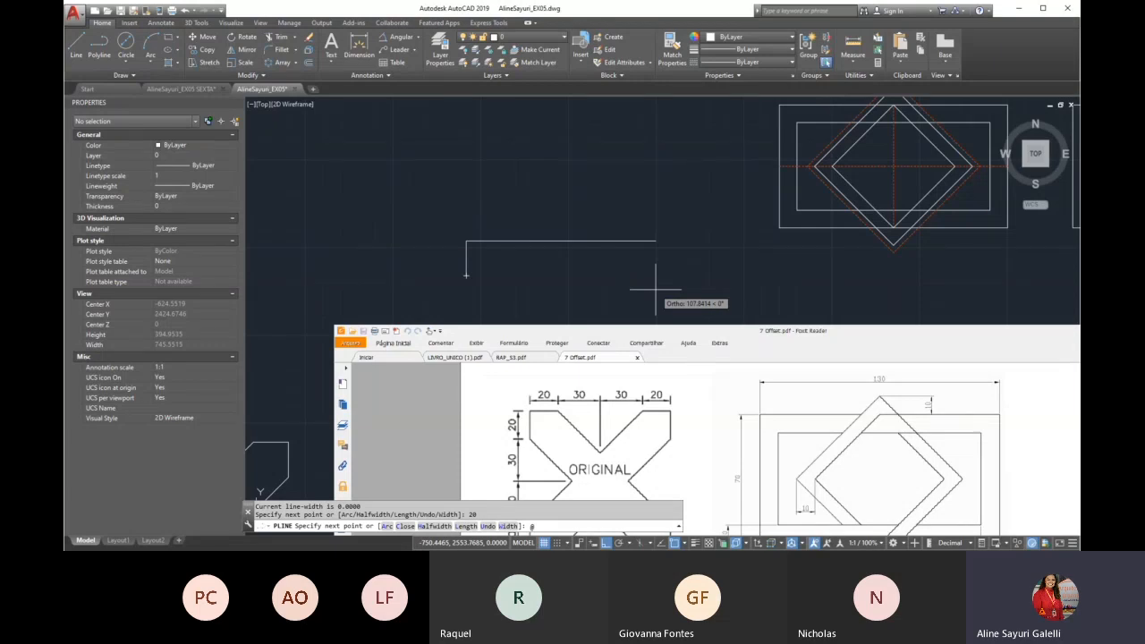
pyautogui.write('30,')
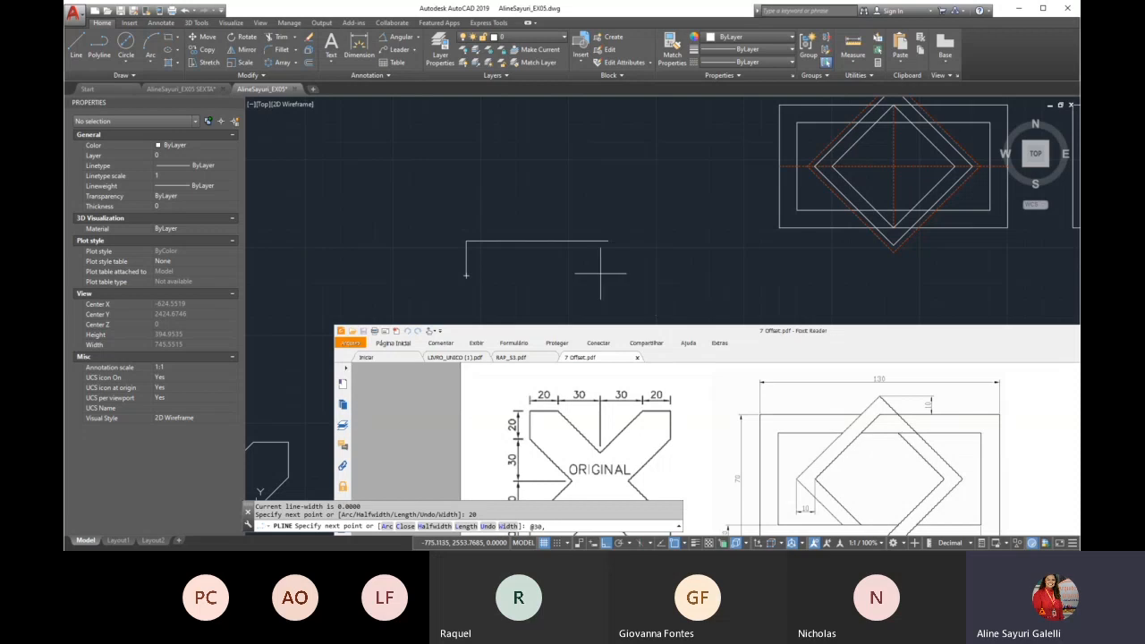
pyautogui.scroll(-5, 582, 272)
pyautogui.scroll(5, 581, 420)
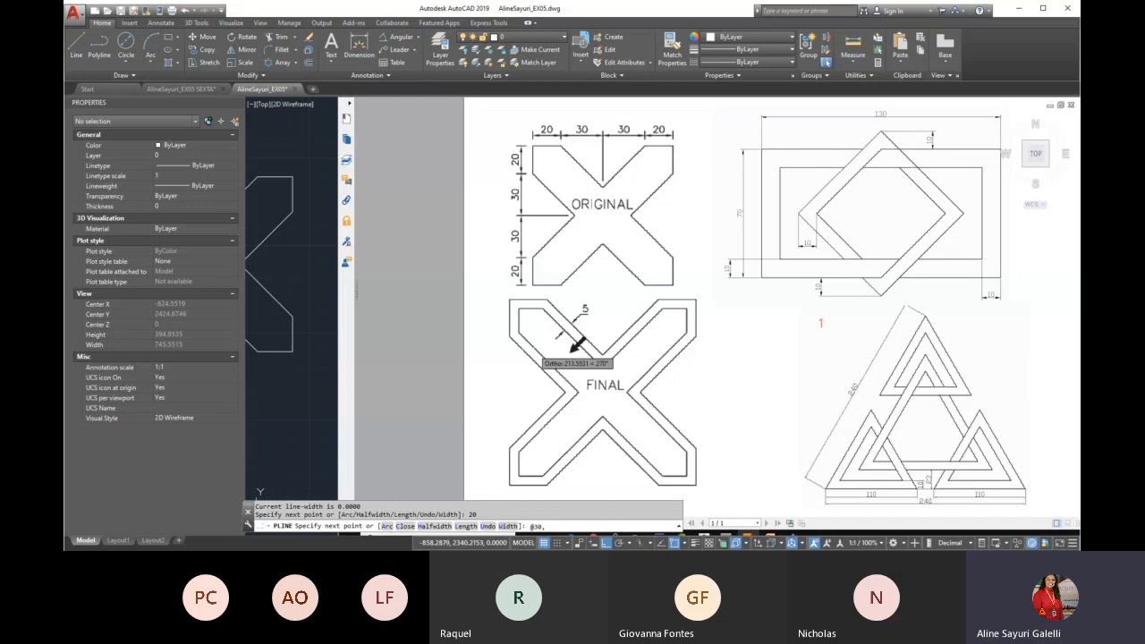
pyautogui.scroll(-5, 533, 349)
pyautogui.scroll(3, 556, 201)
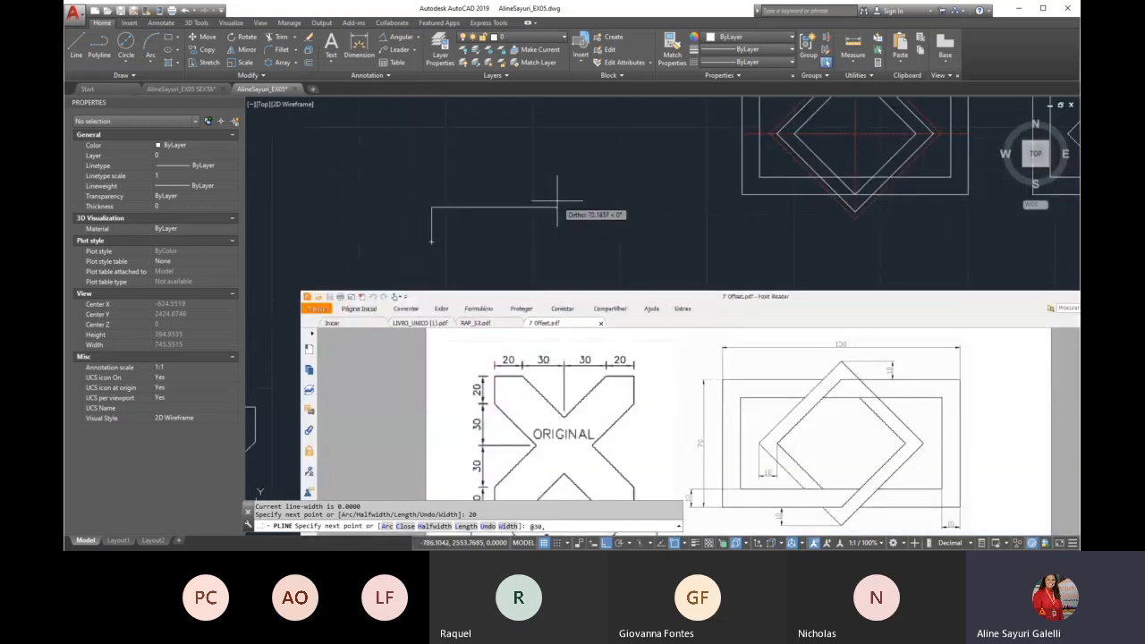
pyautogui.write('30')
pyautogui.press('Return')
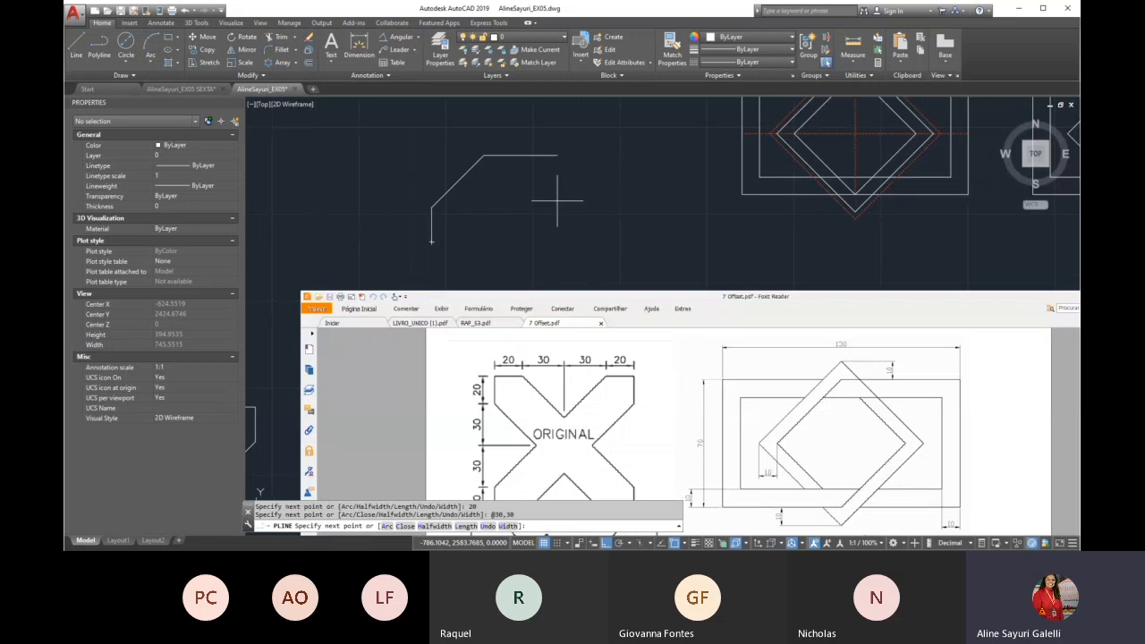
# Complete the X's left side with a diagonal segment to @-30,30 and a 20-unit vertical segment upward
pyautogui.scroll(-2, 501, 246)
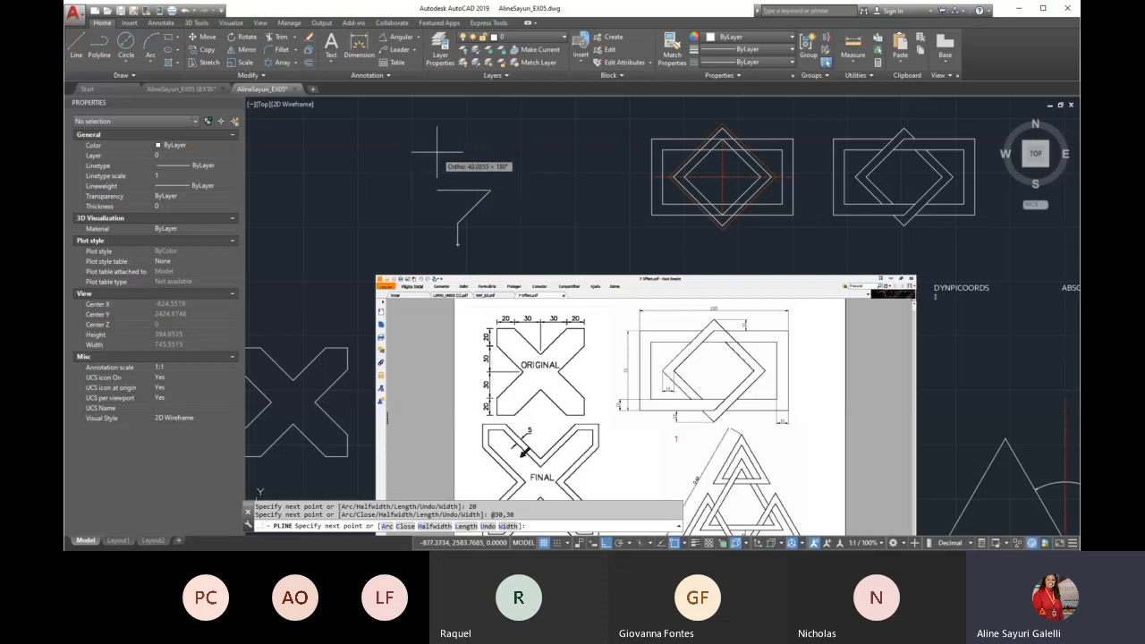
pyautogui.write('@')
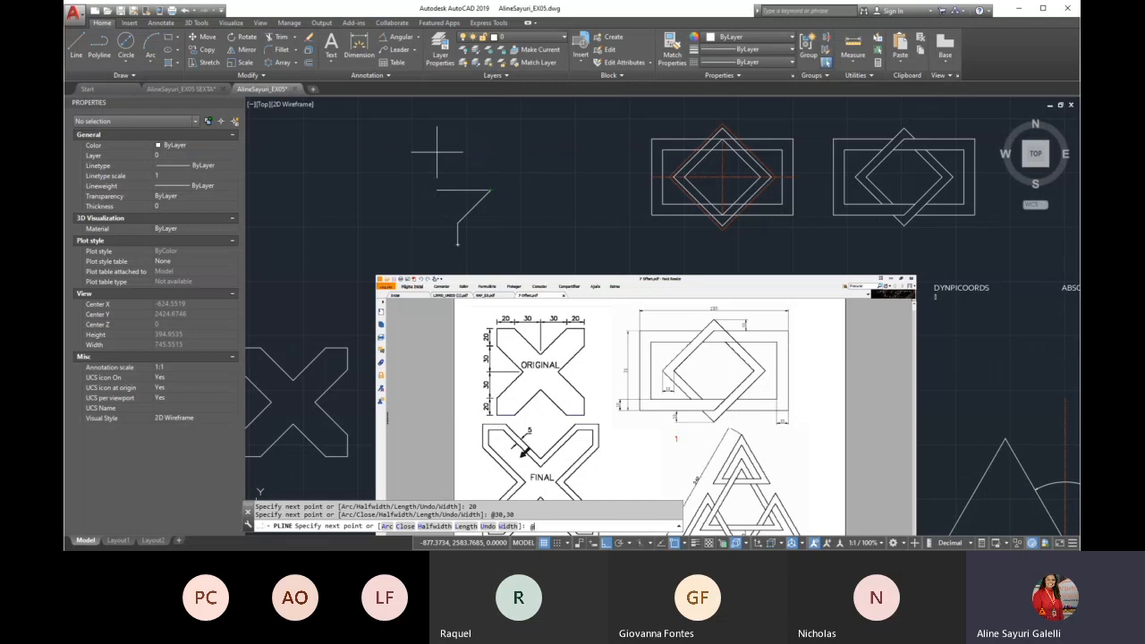
pyautogui.write('-30,')
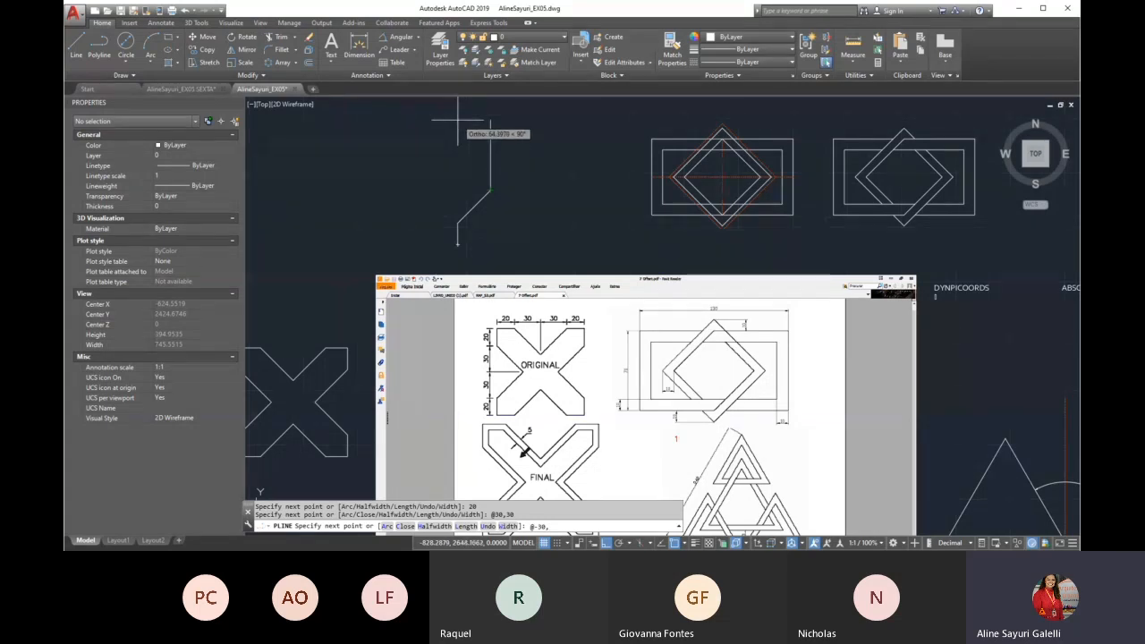
pyautogui.write('30')
pyautogui.press('Return')
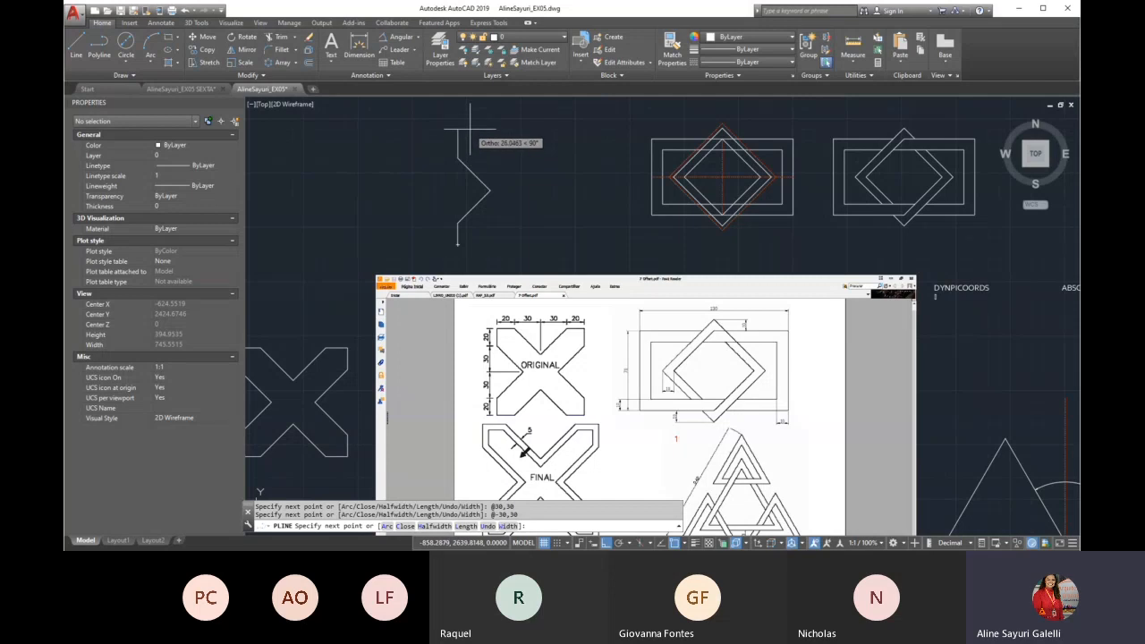
pyautogui.write('20')
pyautogui.press('Return')
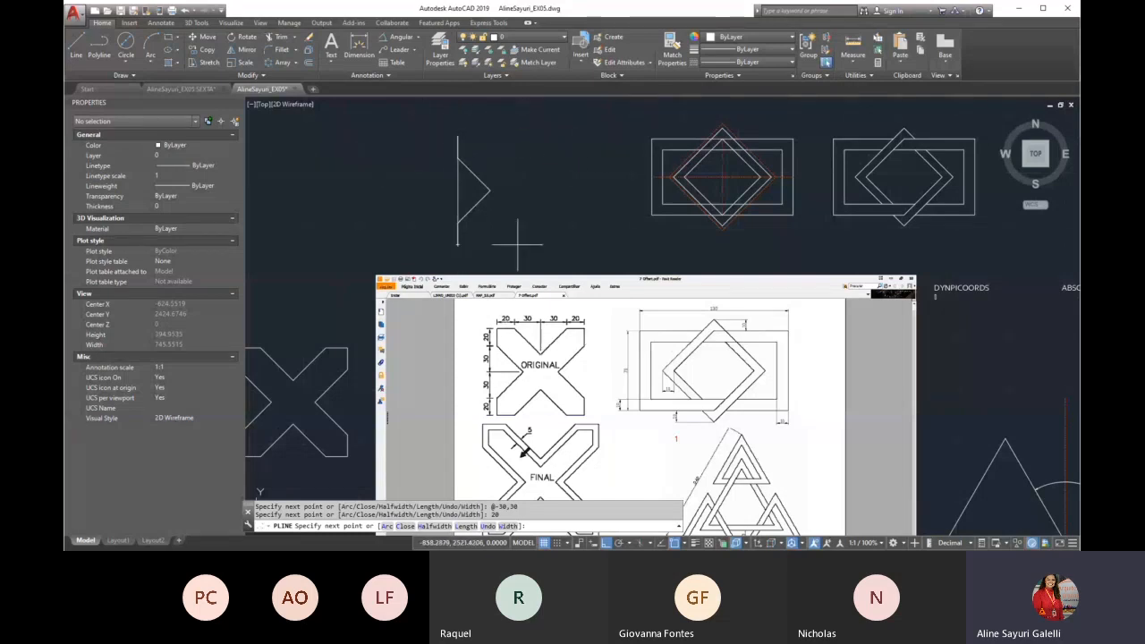
pyautogui.write('20')
pyautogui.press('Return')
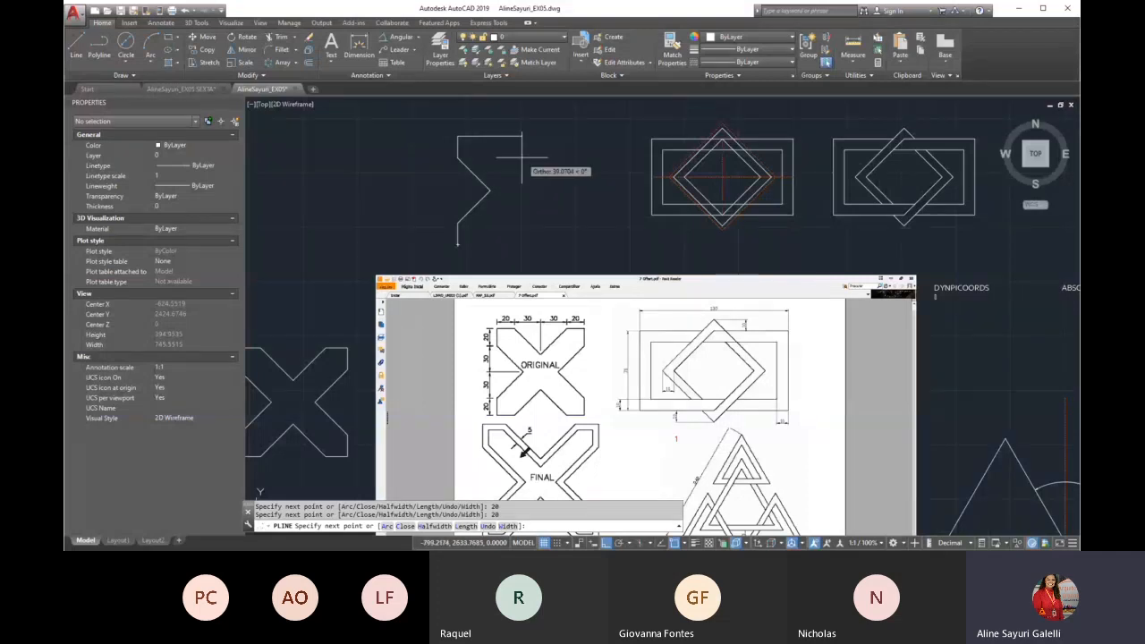
pyautogui.write('@30')
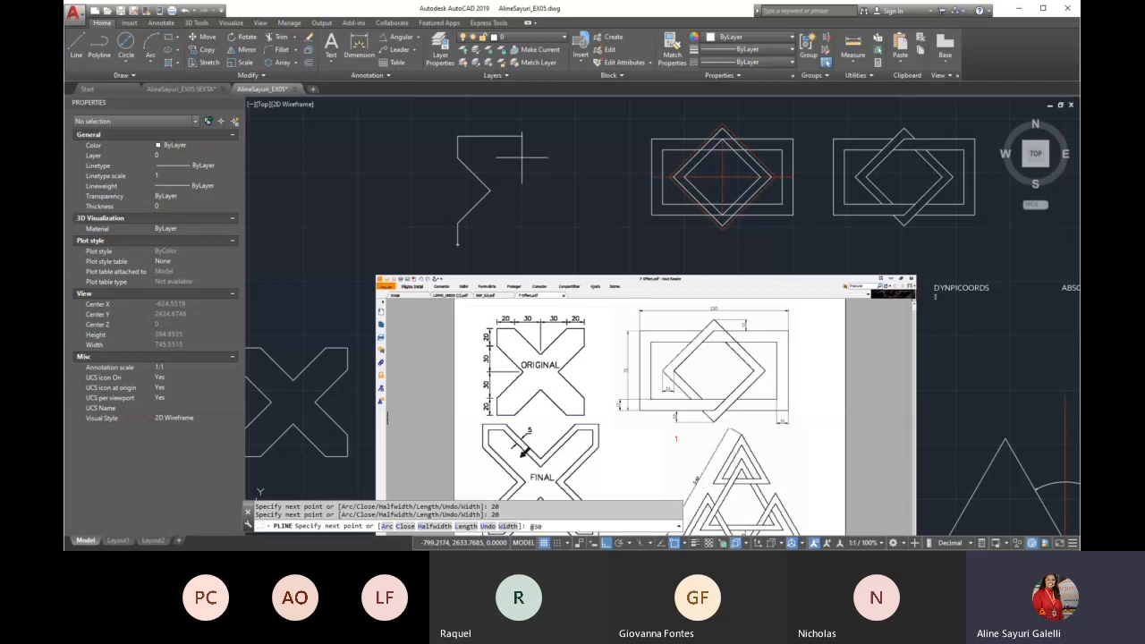
pyautogui.write(',-30')
pyautogui.press('Return')
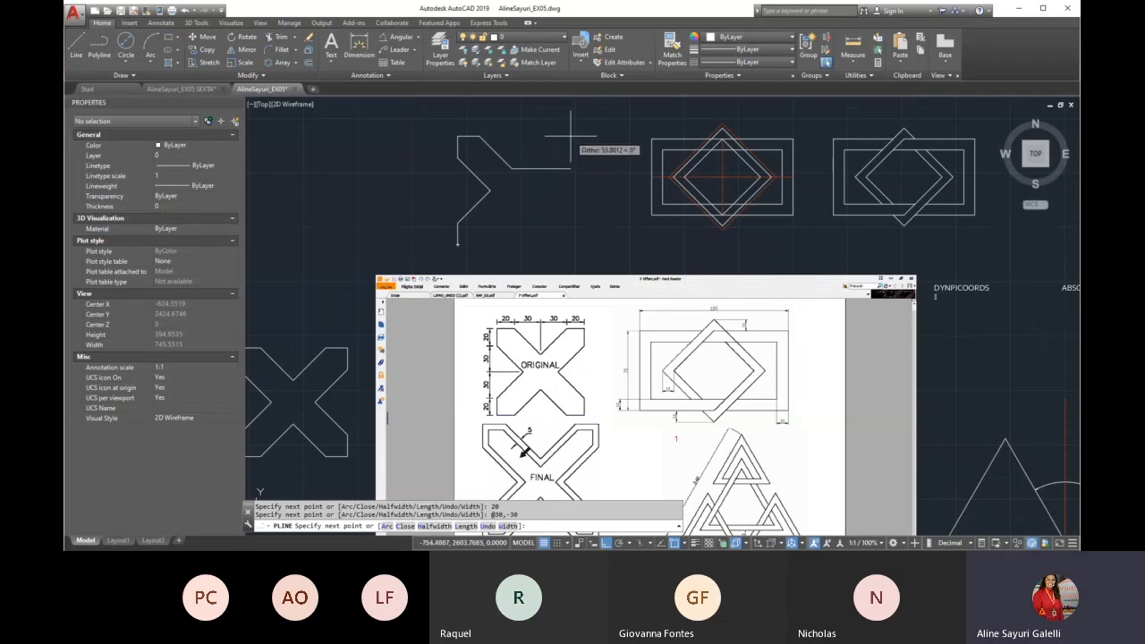
pyautogui.write('@30,30')
pyautogui.press('Return')
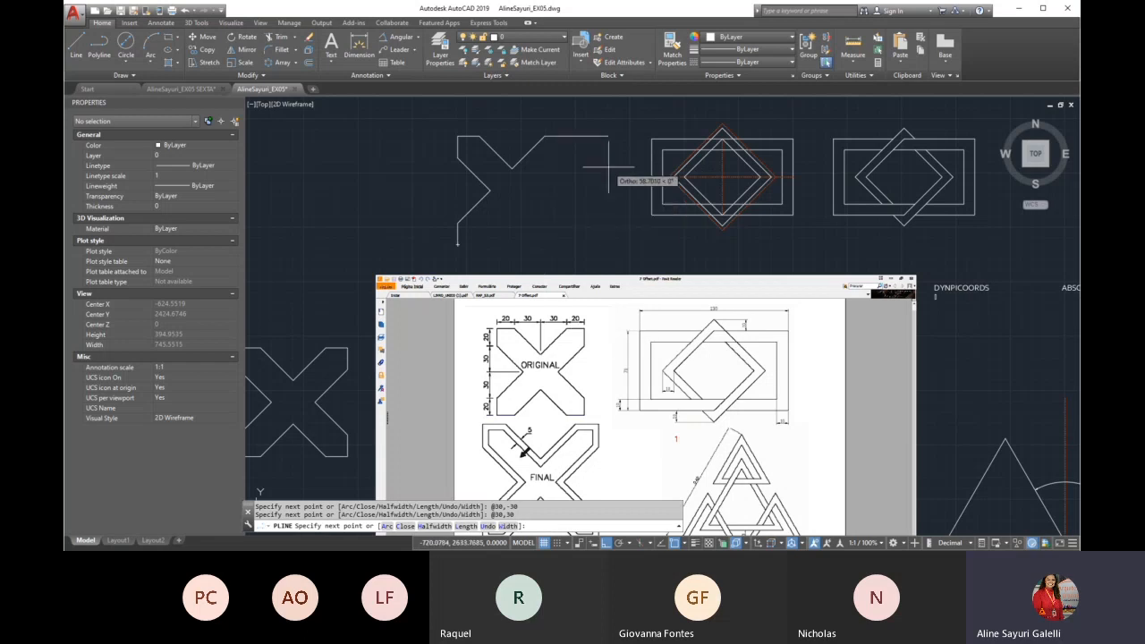
pyautogui.write('20')
pyautogui.press('Return')
# Draw a 20-unit vertical segment downward and a diagonal to @-30,-30 for the upper half of the X's right side
pyautogui.write('20')
pyautogui.press('Return')
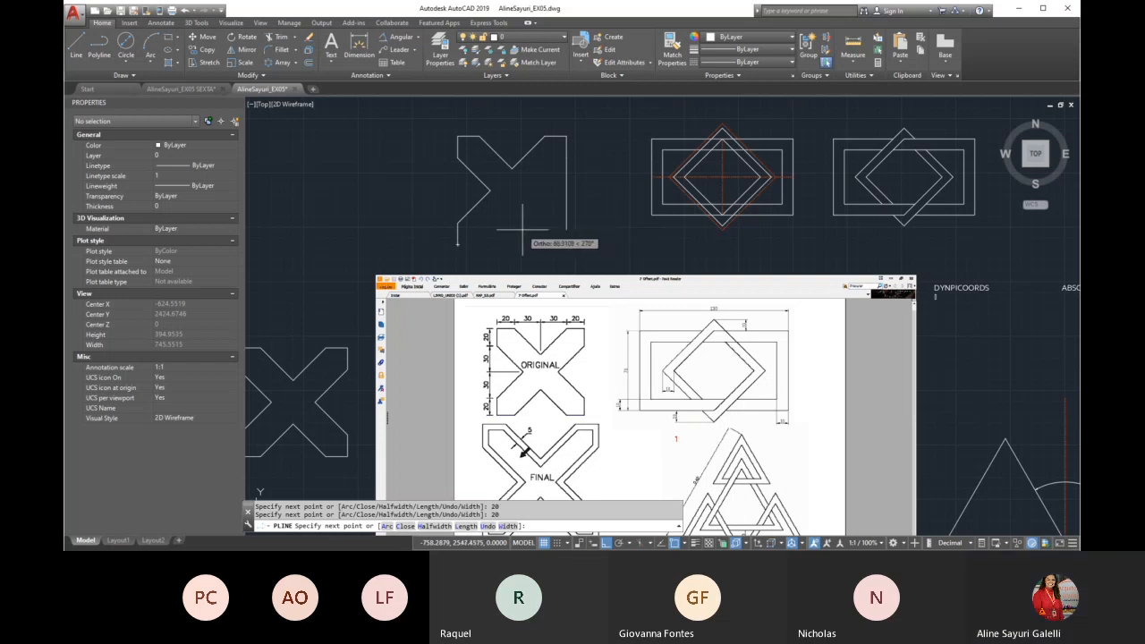
pyautogui.write('2')
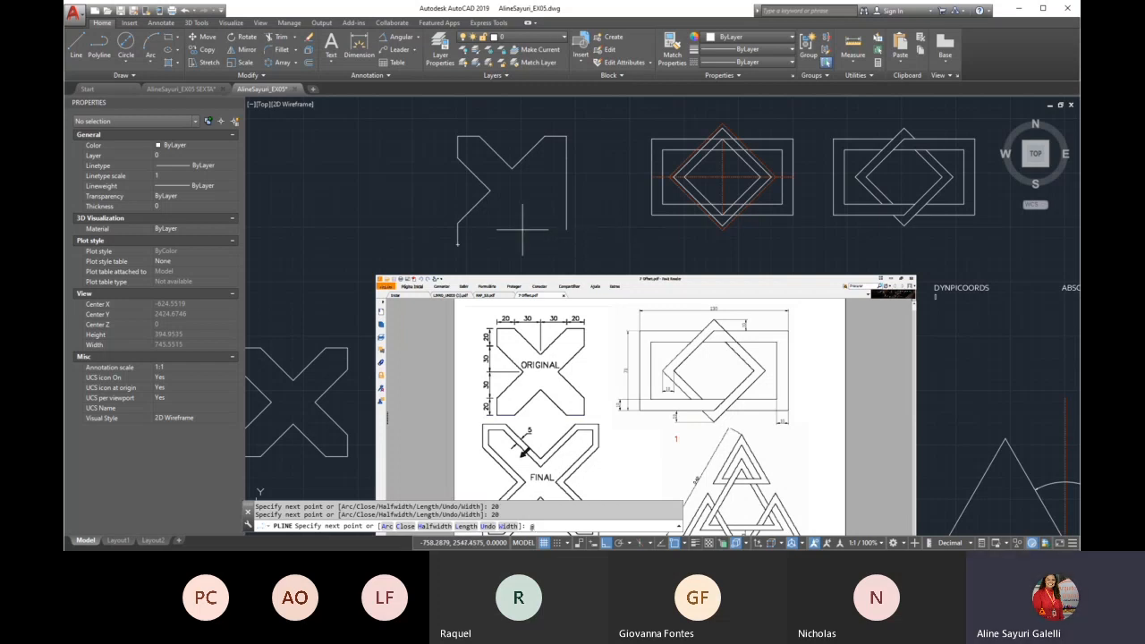
pyautogui.write('-30,-30')
pyautogui.press('Return')
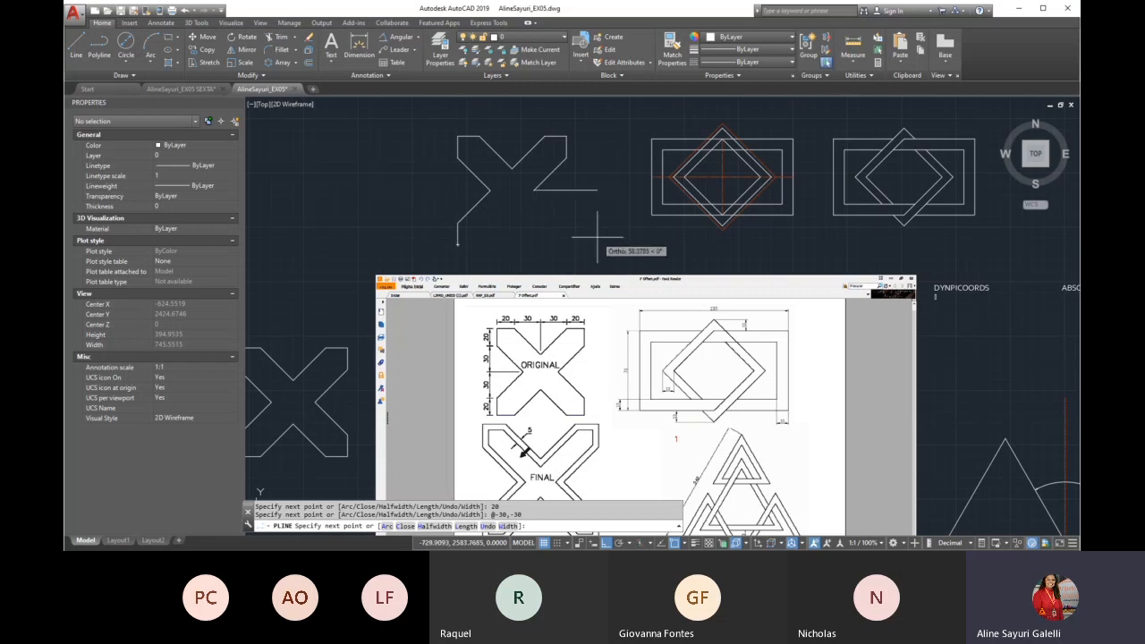
pyautogui.write('@')
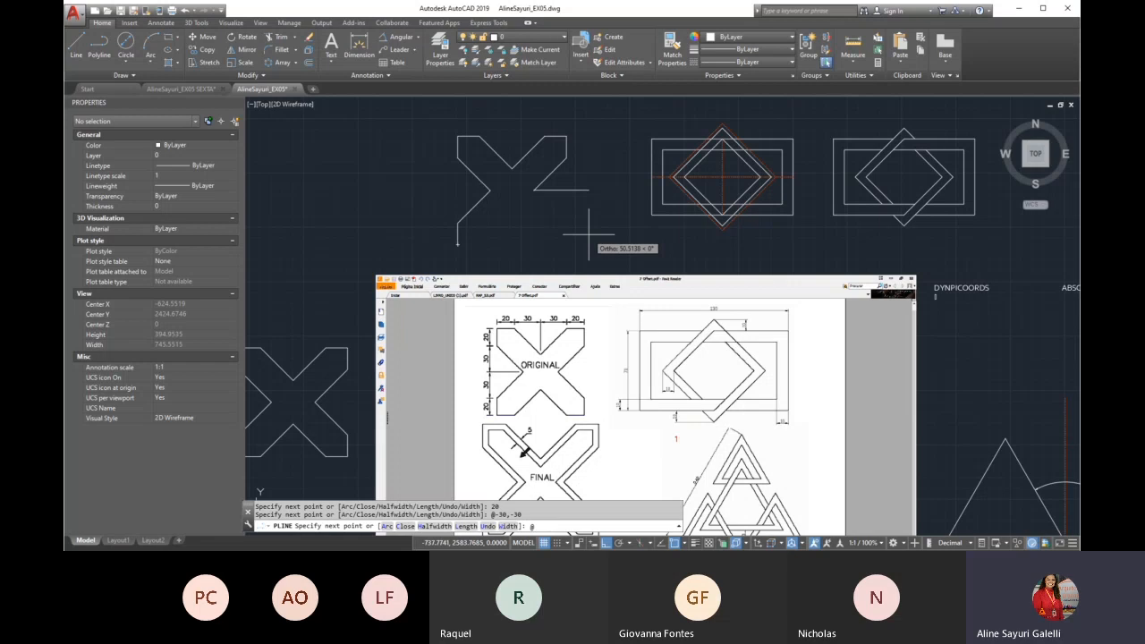
pyautogui.write('30,')
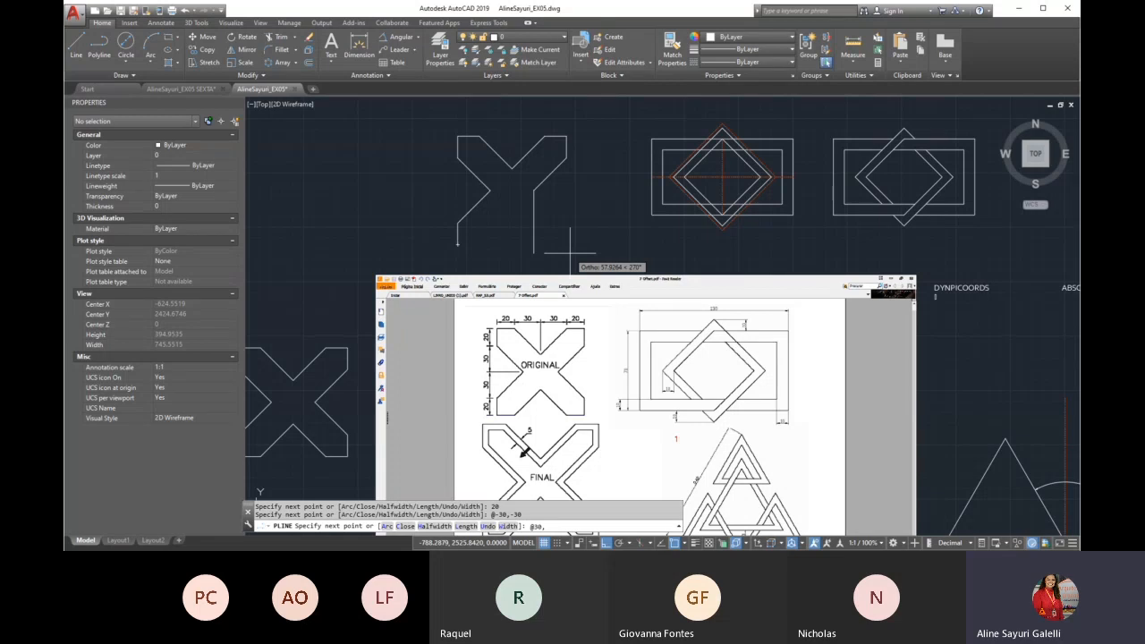
pyautogui.write('-')
pyautogui.write('30')
pyautogui.press('Return')
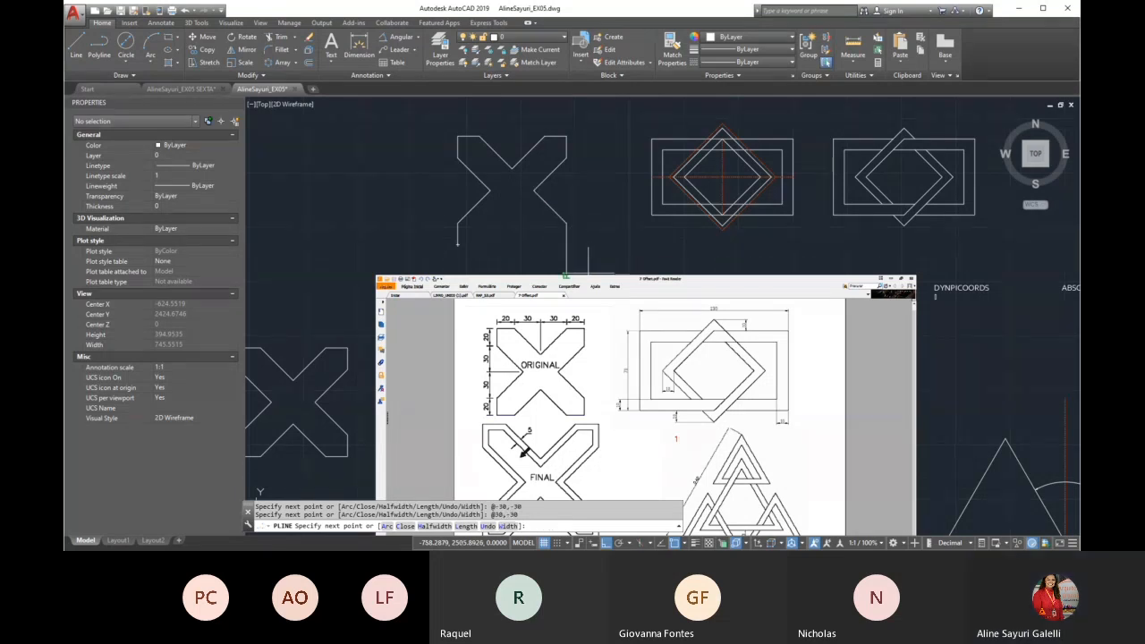
pyautogui.write('20')
pyautogui.press('Return')
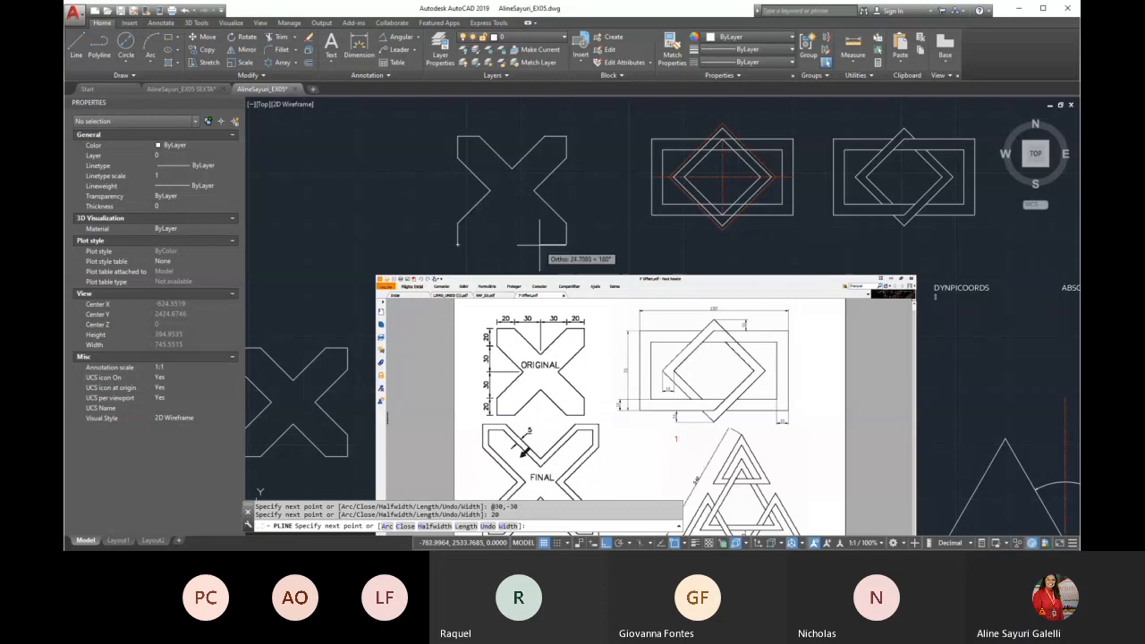
# Add a 20-unit horizontal segment to the left and a diagonal to @-30,30 along the X's lower edge
pyautogui.write('20')
pyautogui.press('Return')
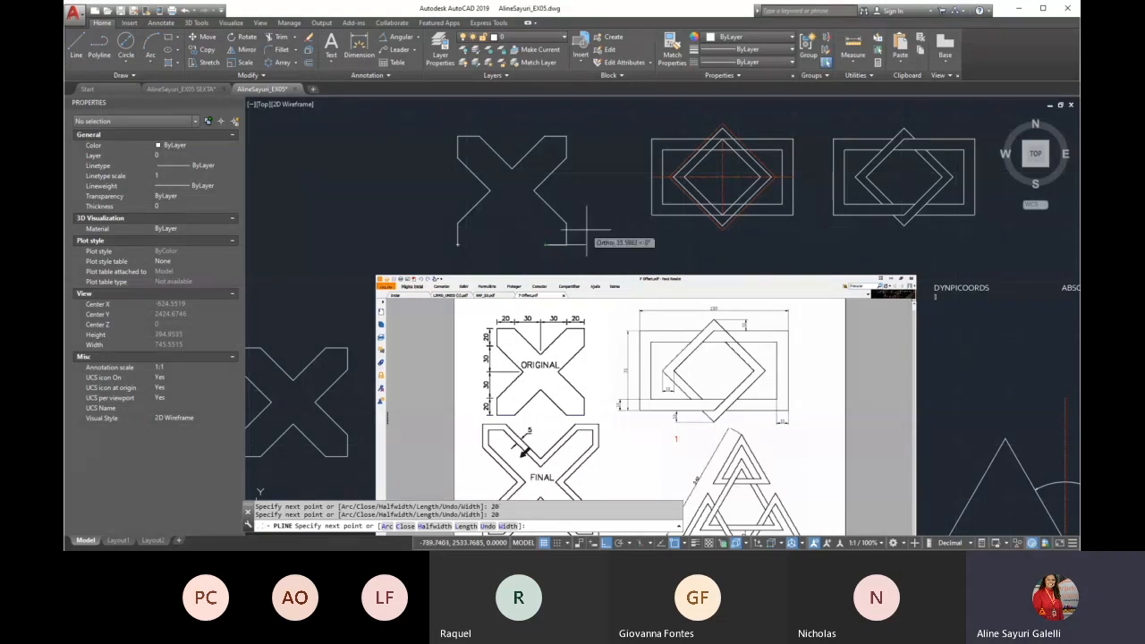
pyautogui.write('2')
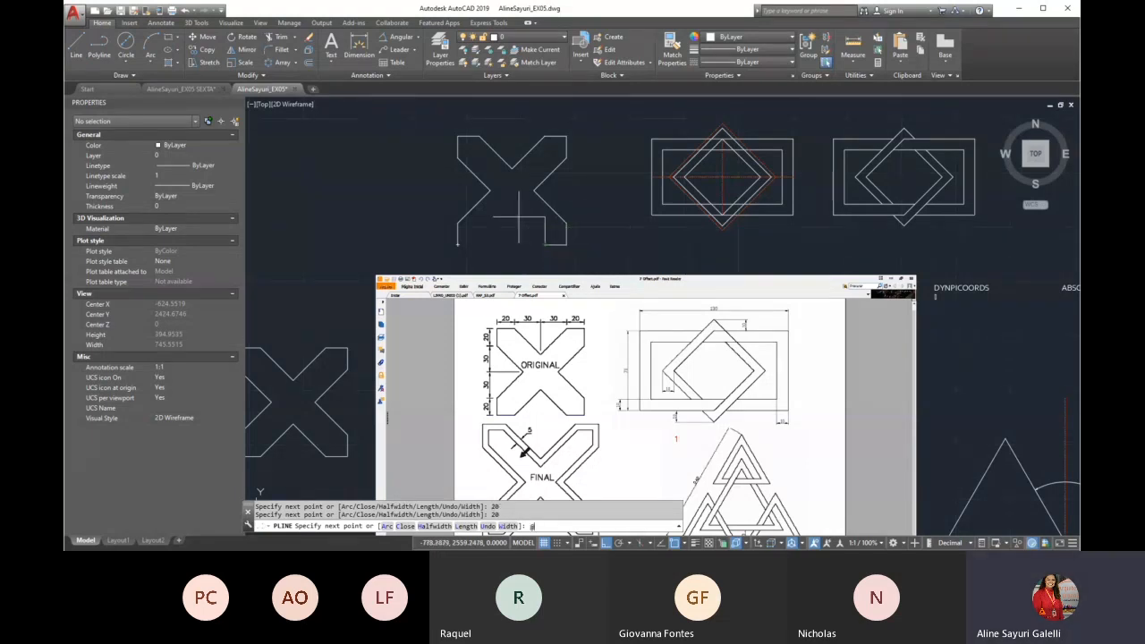
pyautogui.write('-30,30')
pyautogui.press('Return')
# Draw a diagonal segment to @-30,-30, close the X outline at its starting corner and end the polyline
pyautogui.write('@-30,')
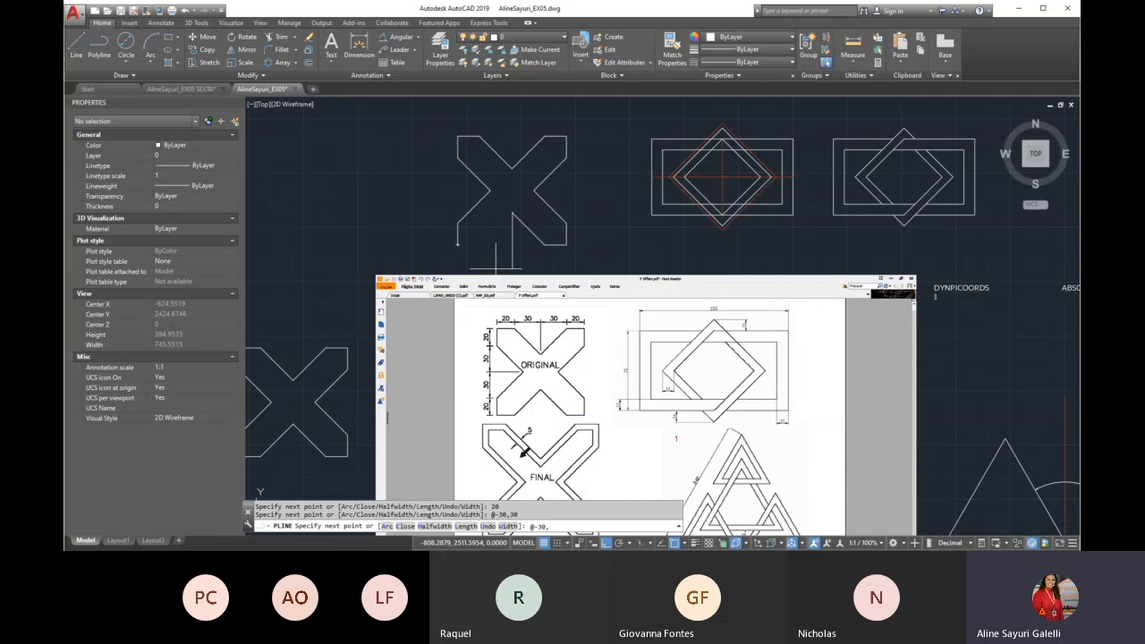
pyautogui.write('-30')
pyautogui.press('Return')
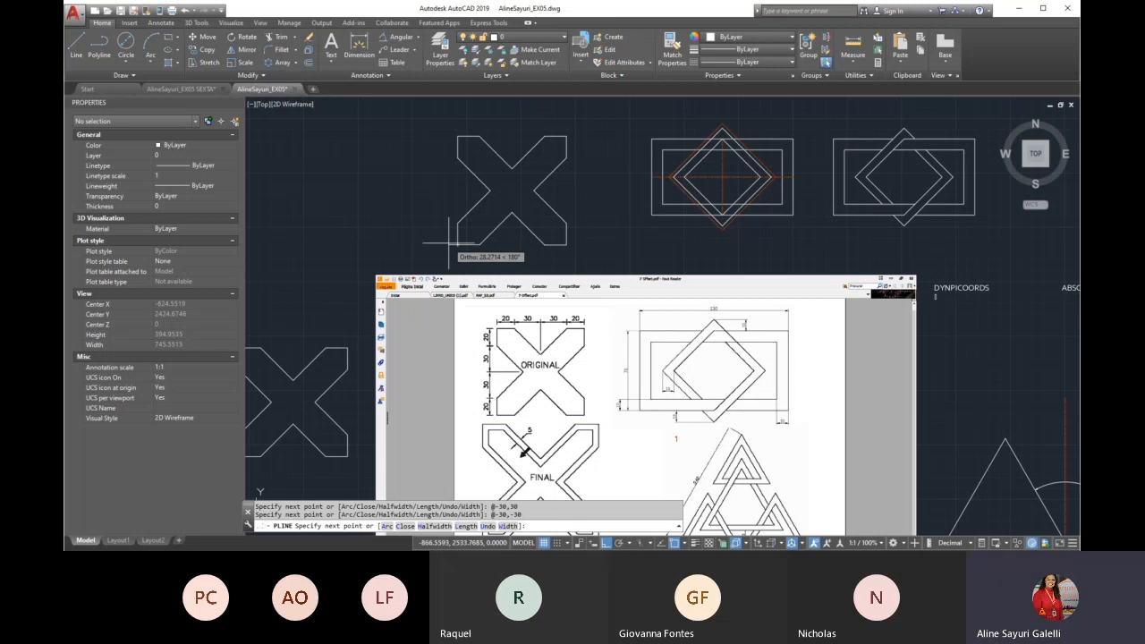
pyautogui.scroll(5, 455, 256)
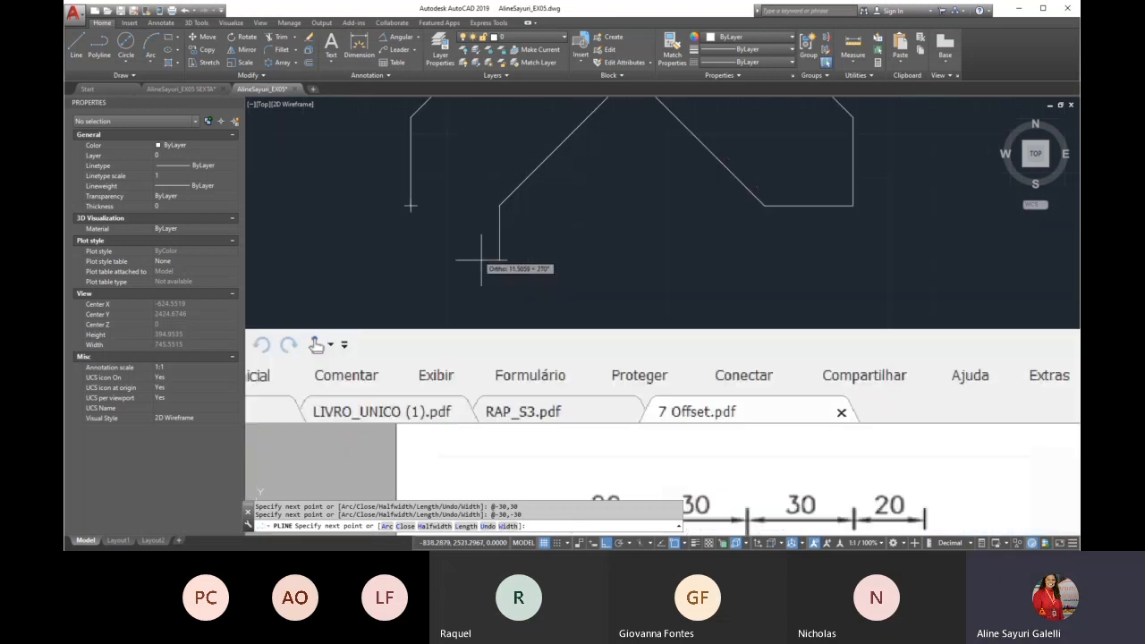
pyautogui.click(410, 206)
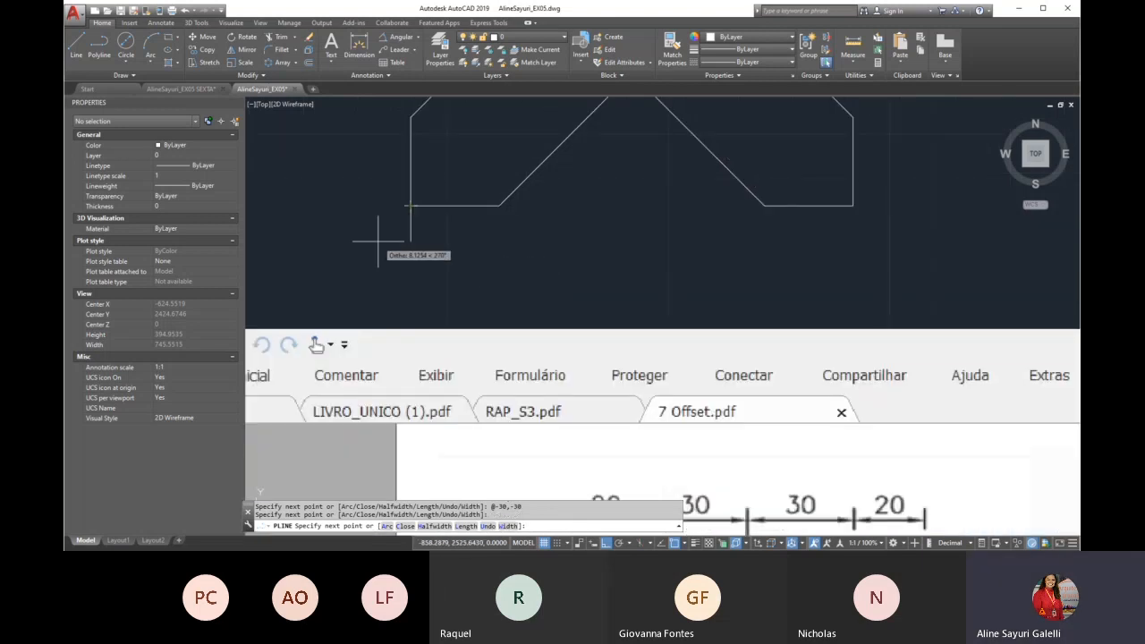
pyautogui.press('Escape')
pyautogui.scroll(-6, 378, 238)
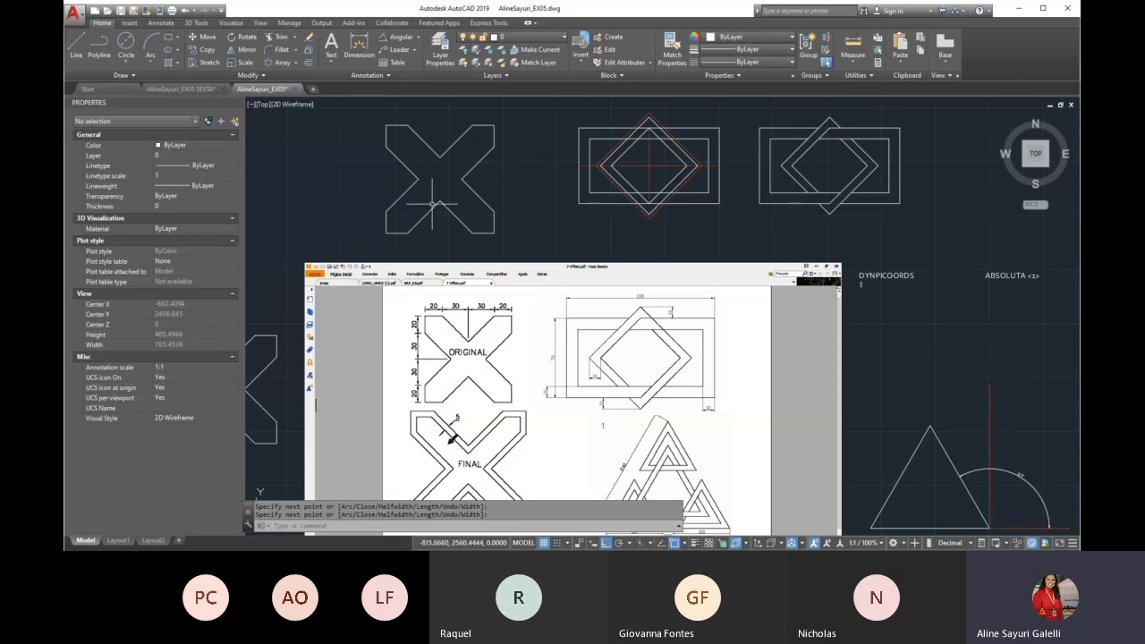
# Offset the X outline outward by 5 units
pyautogui.write('o')
pyautogui.press('Return')
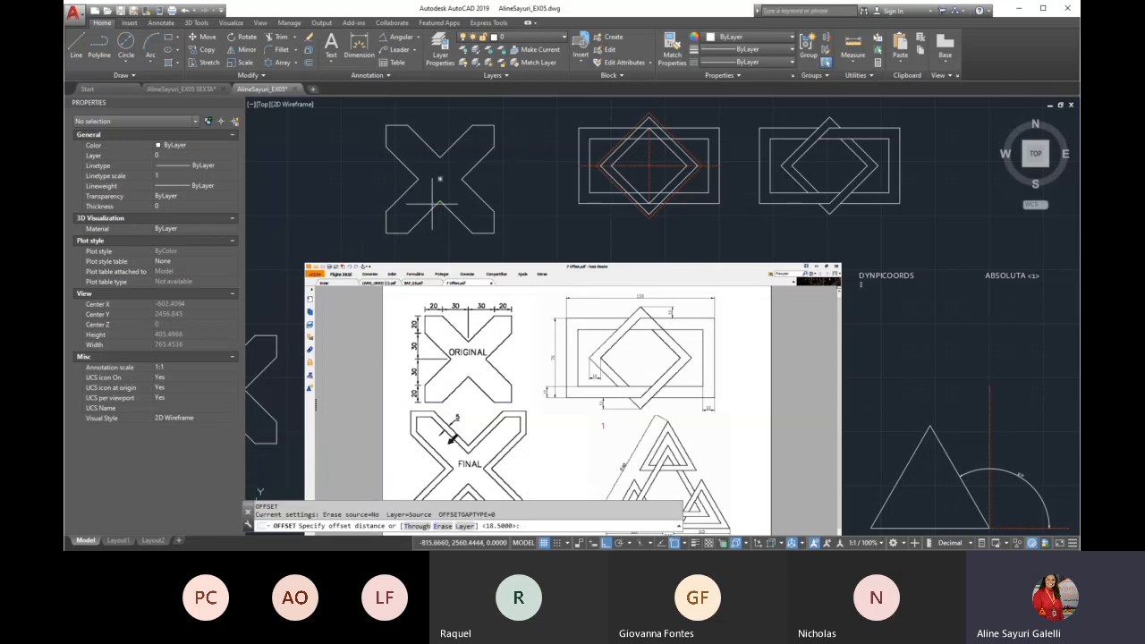
pyautogui.scroll(4, 453, 435)
pyautogui.scroll(-6, 452, 434)
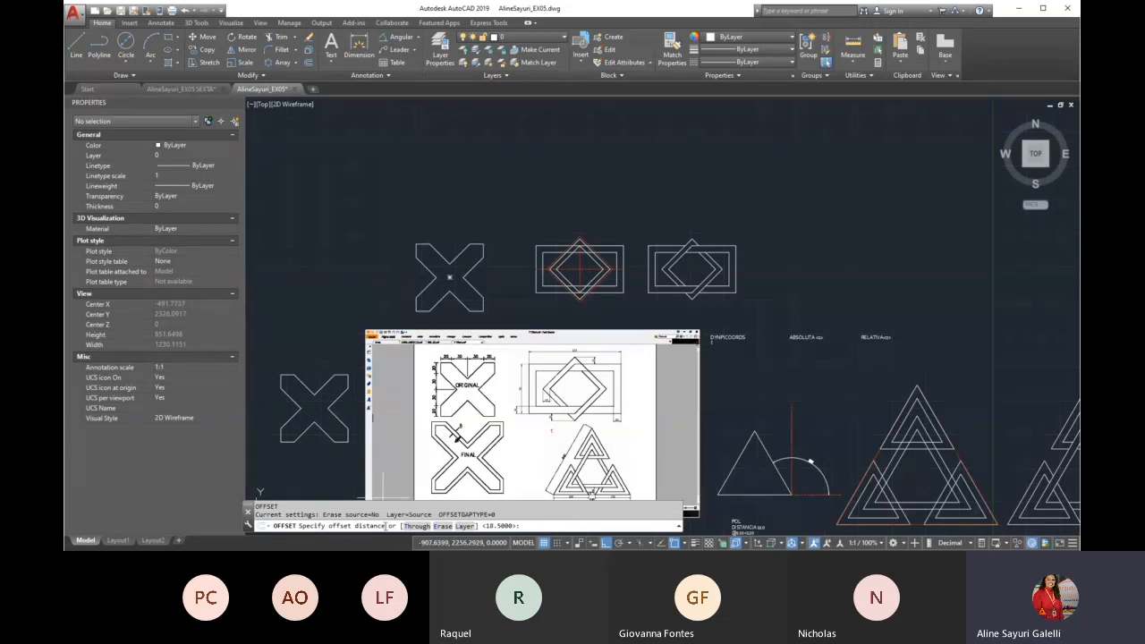
pyautogui.press('Return')
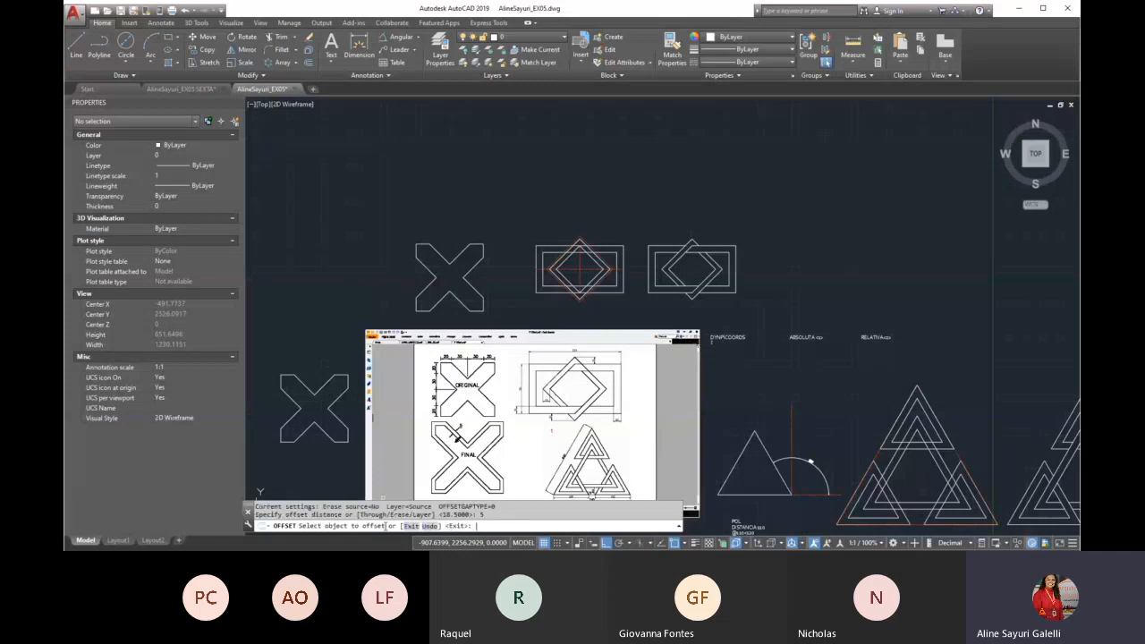
pyautogui.scroll(2, 471, 272)
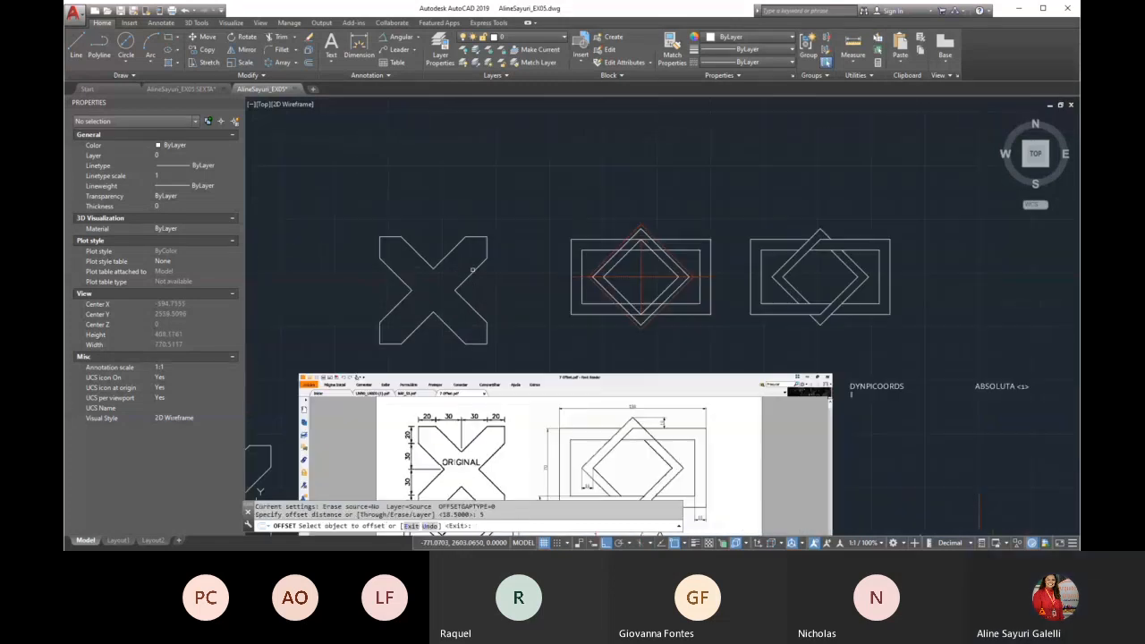
pyautogui.click(471, 275)
pyautogui.click(492, 296)
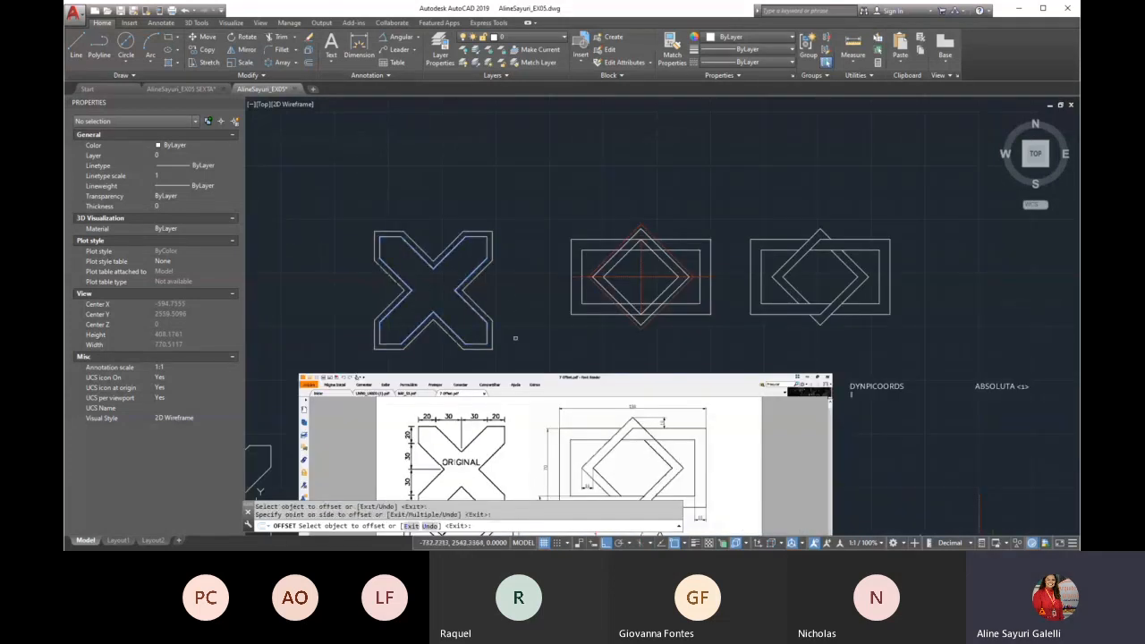
pyautogui.press('Return')
# Offset the original X outline inward, keeping the 5-unit distance
pyautogui.scroll(-2, 447, 244)
pyautogui.scroll(4, 456, 483)
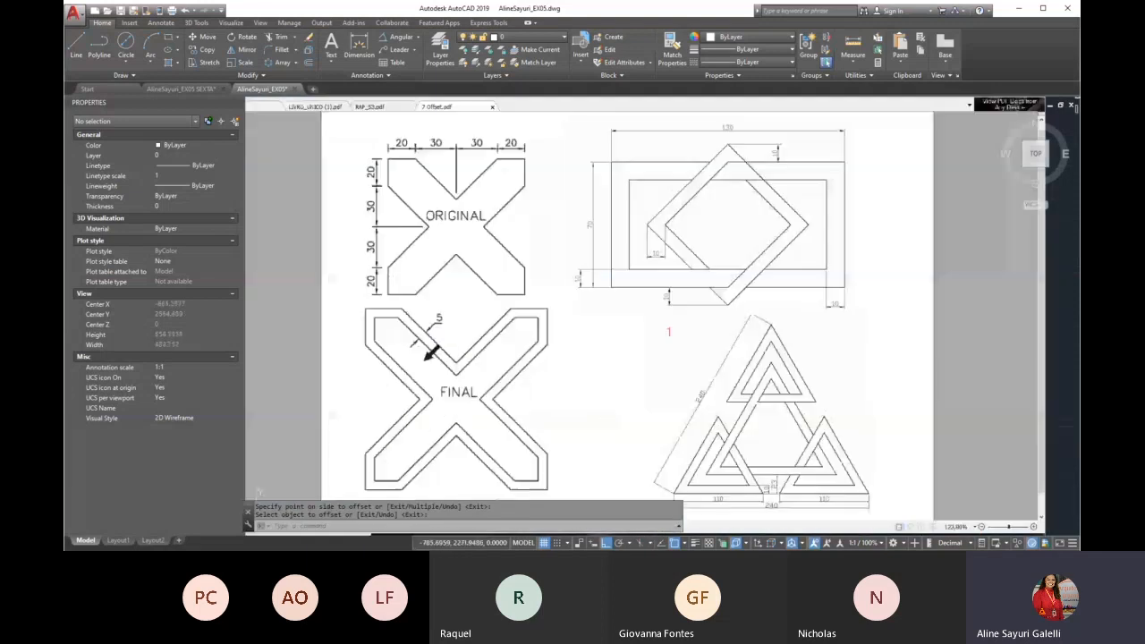
pyautogui.scroll(-4, 432, 273)
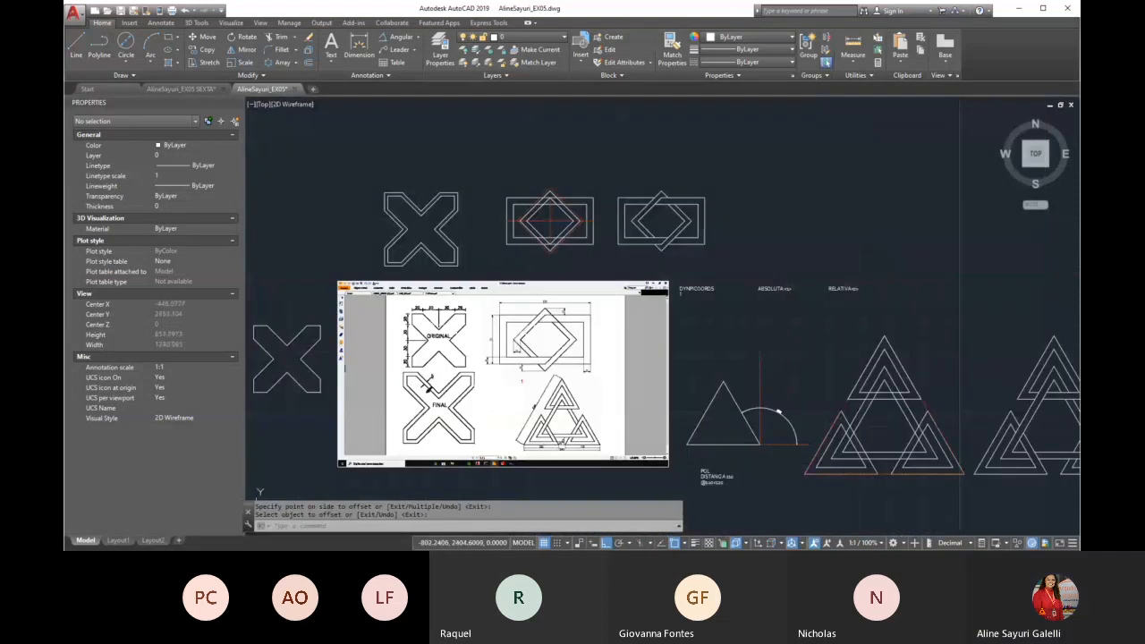
pyautogui.scroll(2, 412, 206)
pyautogui.press('Return')
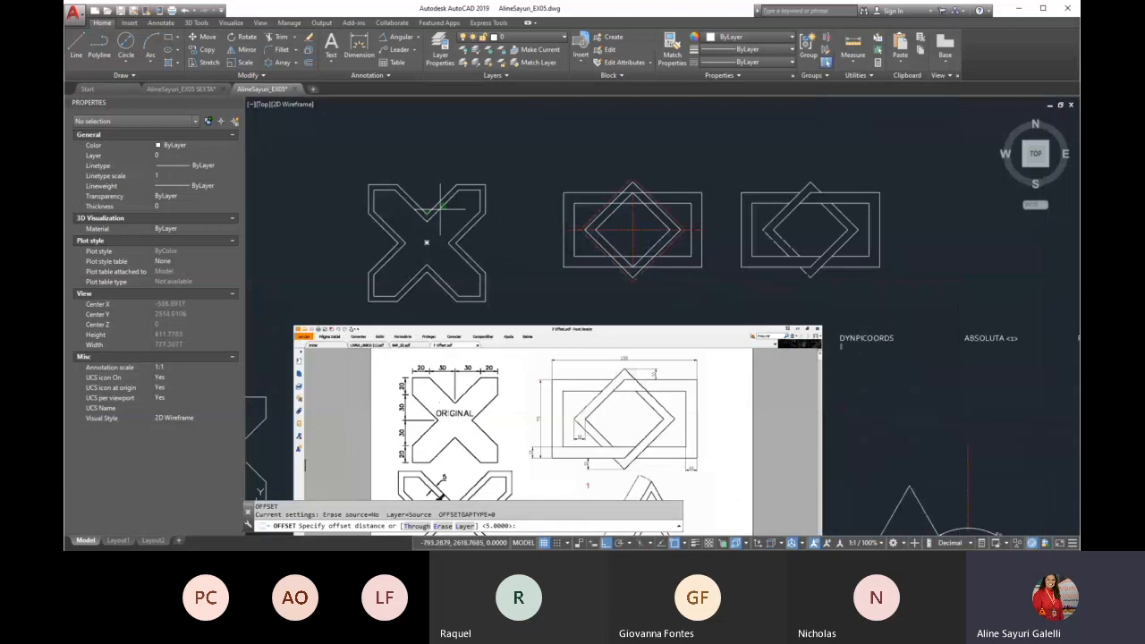
pyautogui.press('Return')
pyautogui.click(437, 212)
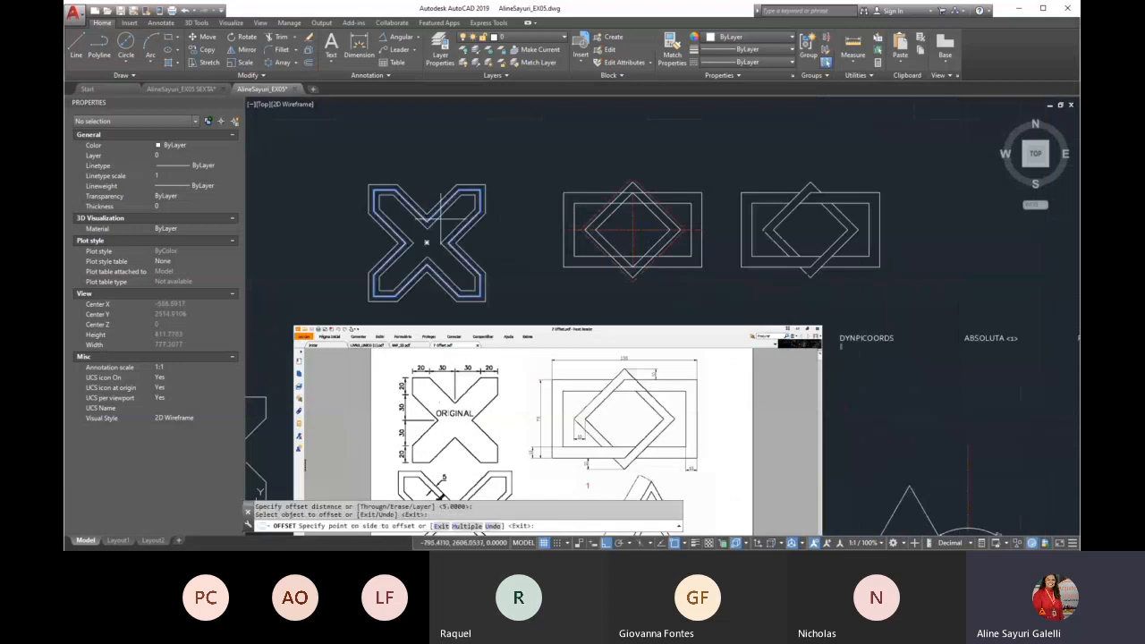
pyautogui.click(445, 240)
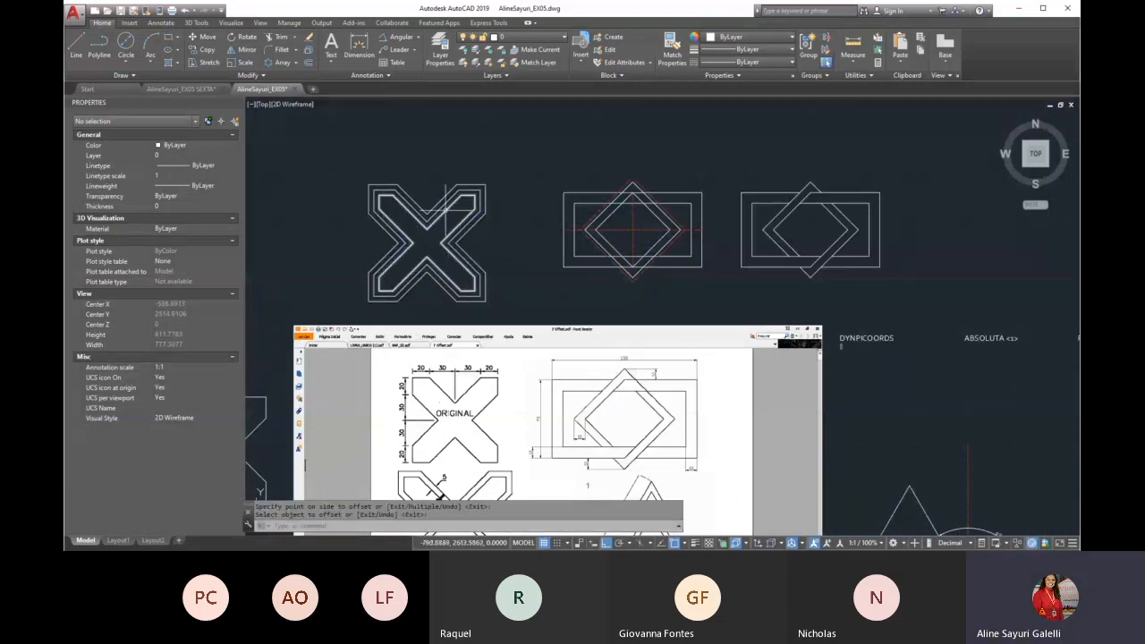
# Examine the dimensions of the interlaced rectangle and diamond exercise in the 7 Offset reference image
pyautogui.scroll(-2, 446, 212)
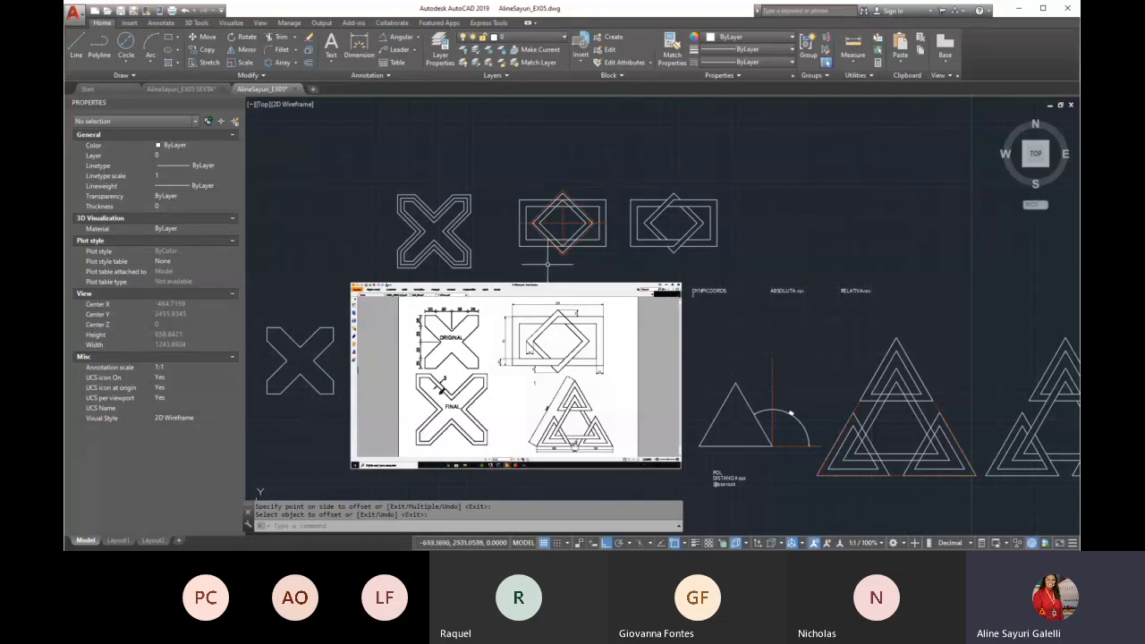
pyautogui.scroll(4, 552, 411)
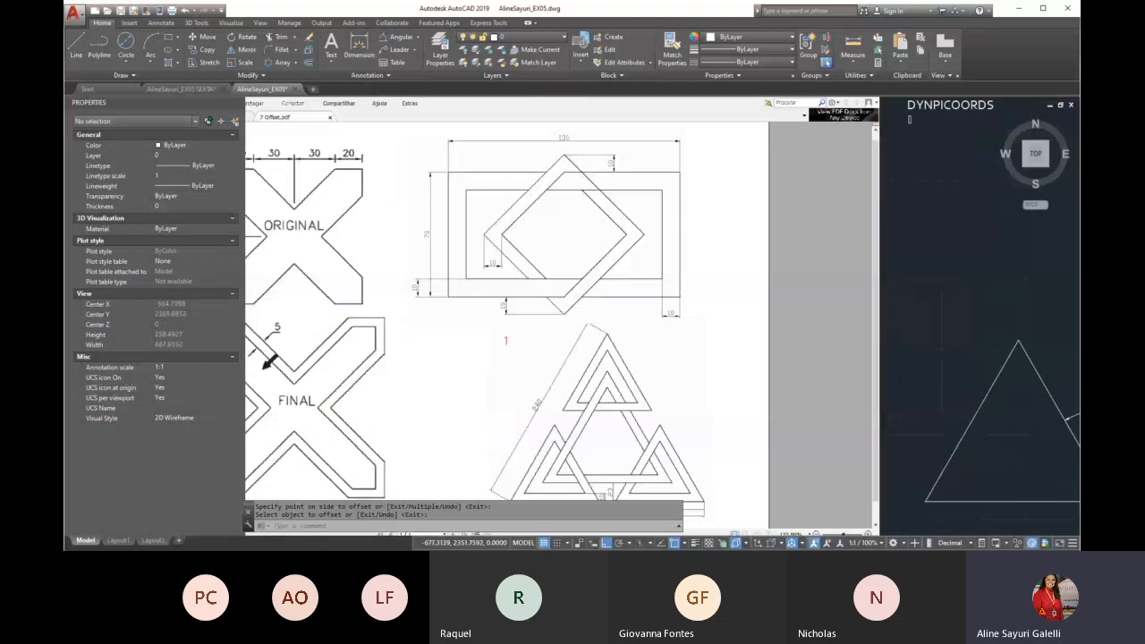
pyautogui.scroll(-2, 469, 348)
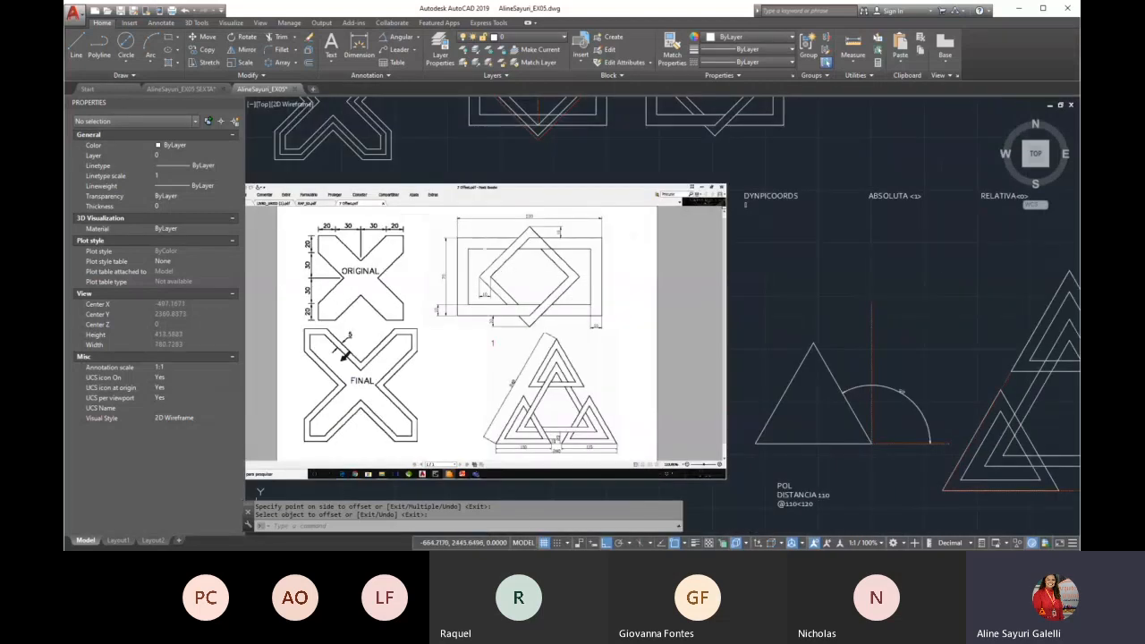
pyautogui.scroll(2, 485, 246)
pyautogui.scroll(2, 512, 317)
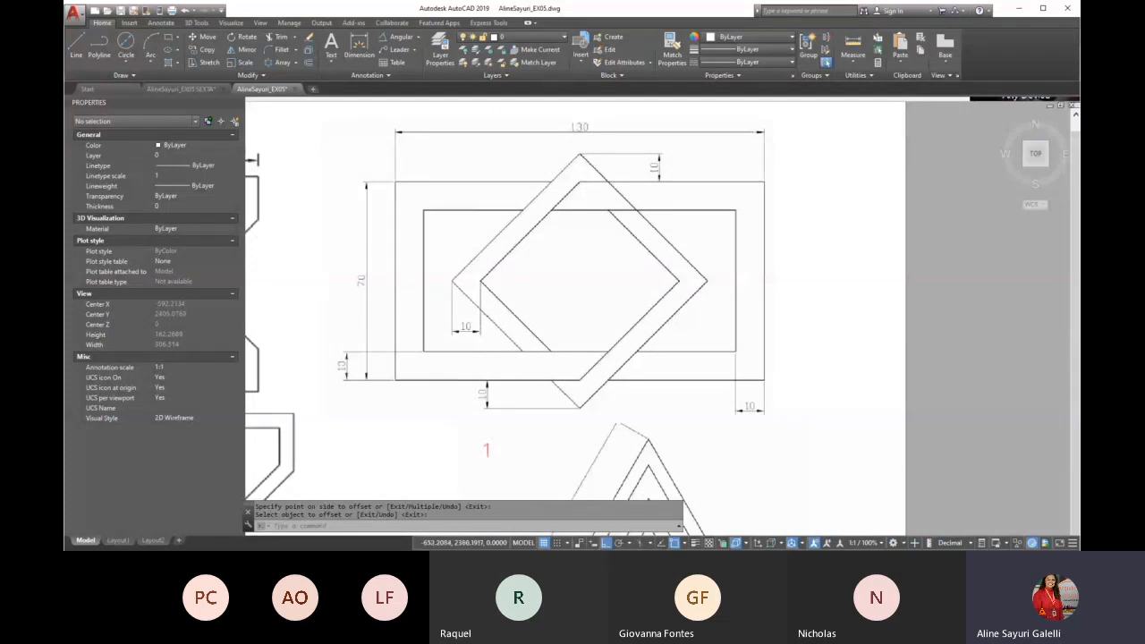
pyautogui.write('p')
pyautogui.press('Return')
pyautogui.scroll(-4, 494, 381)
pyautogui.moveTo(510, 268); pyautogui.dragTo(510, 340)
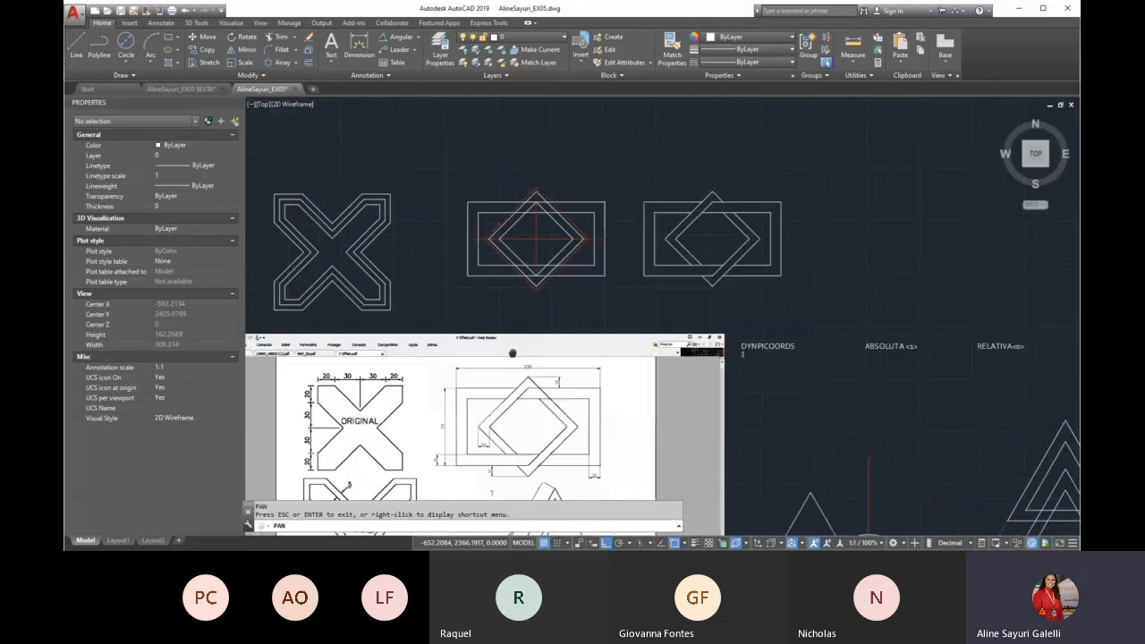
pyautogui.scroll(4, 528, 412)
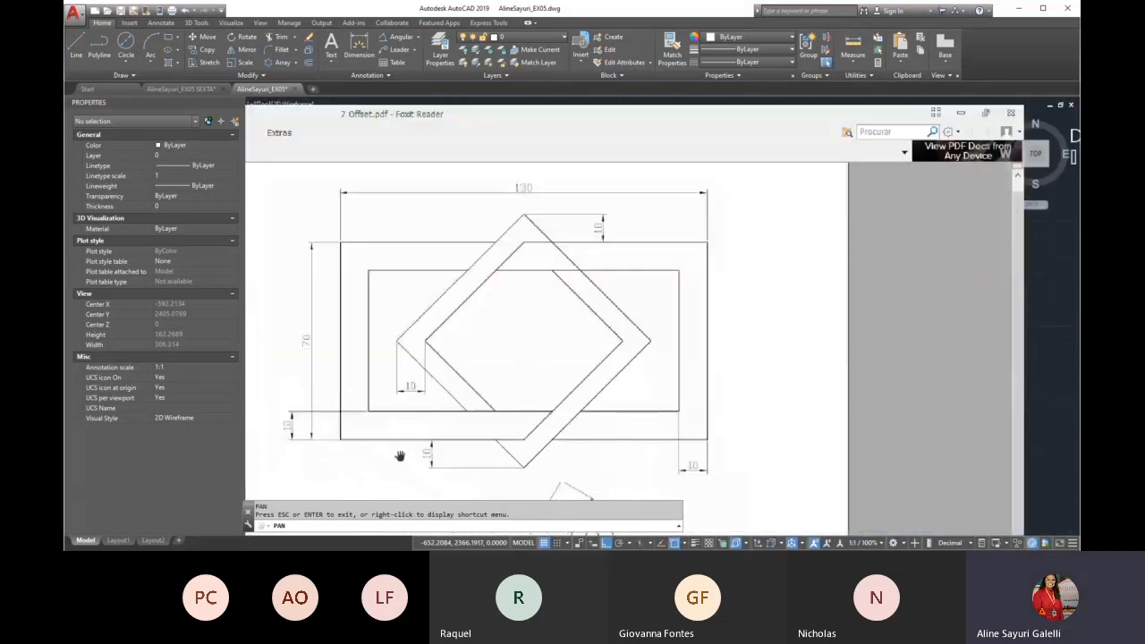
pyautogui.press('Escape')
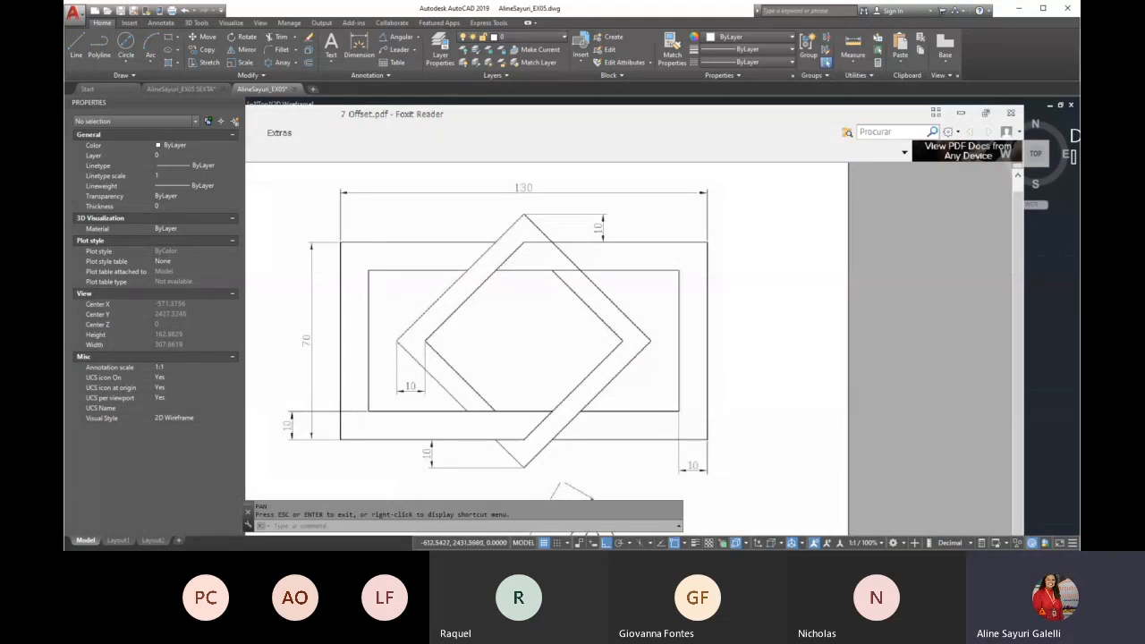
pyautogui.scroll(-5, 517, 397)
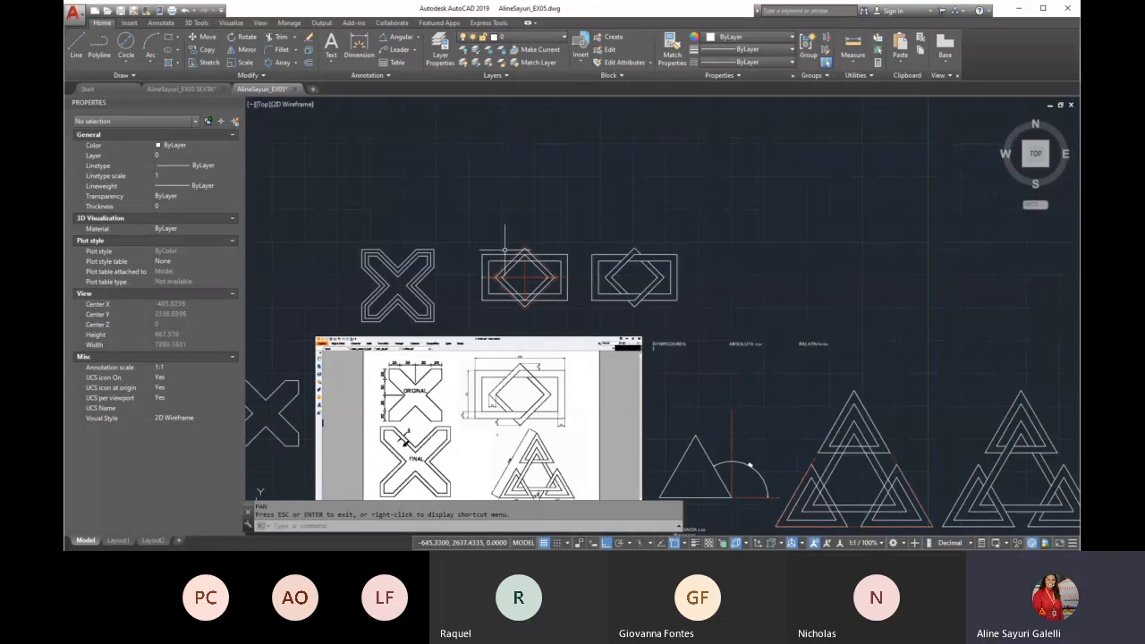
pyautogui.write('REC')
pyautogui.press('Return')
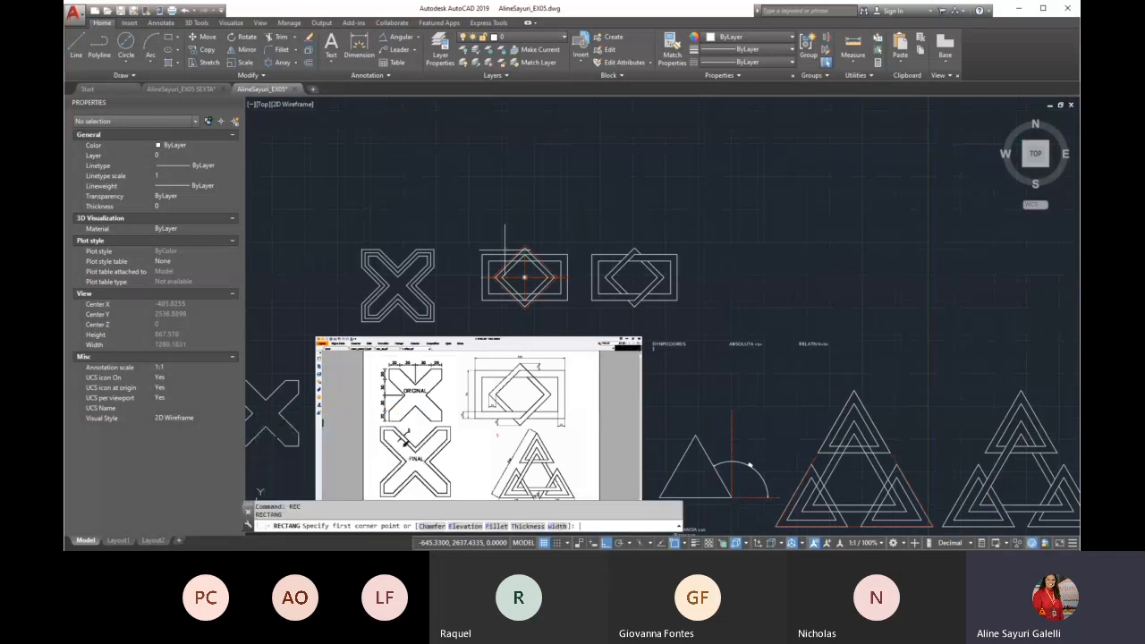
pyautogui.click(486, 232)
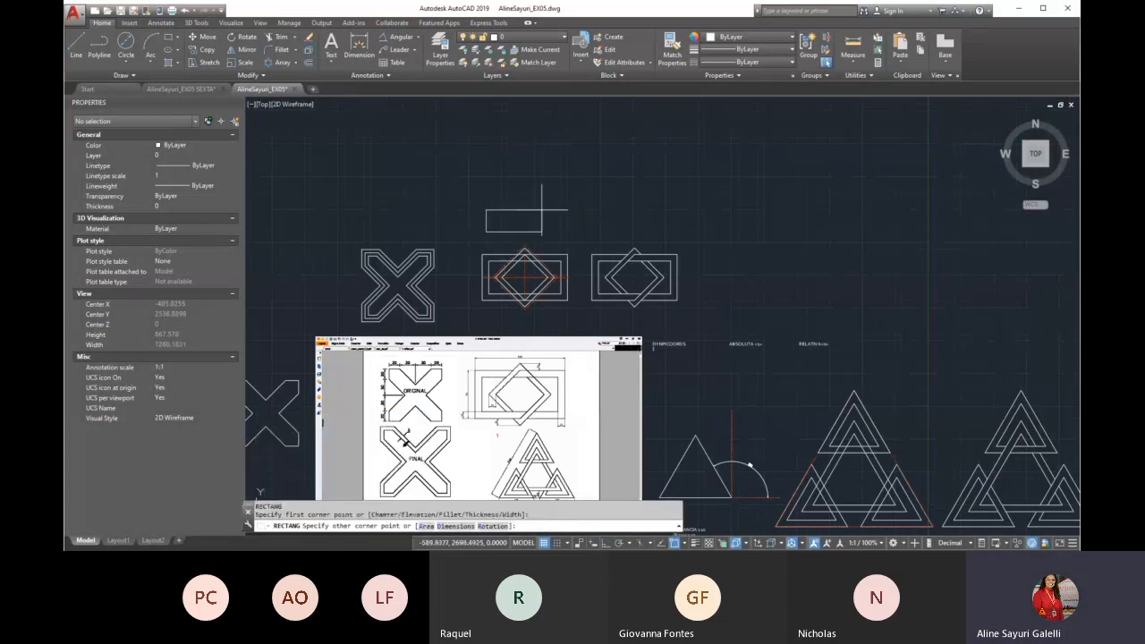
pyautogui.write('@')
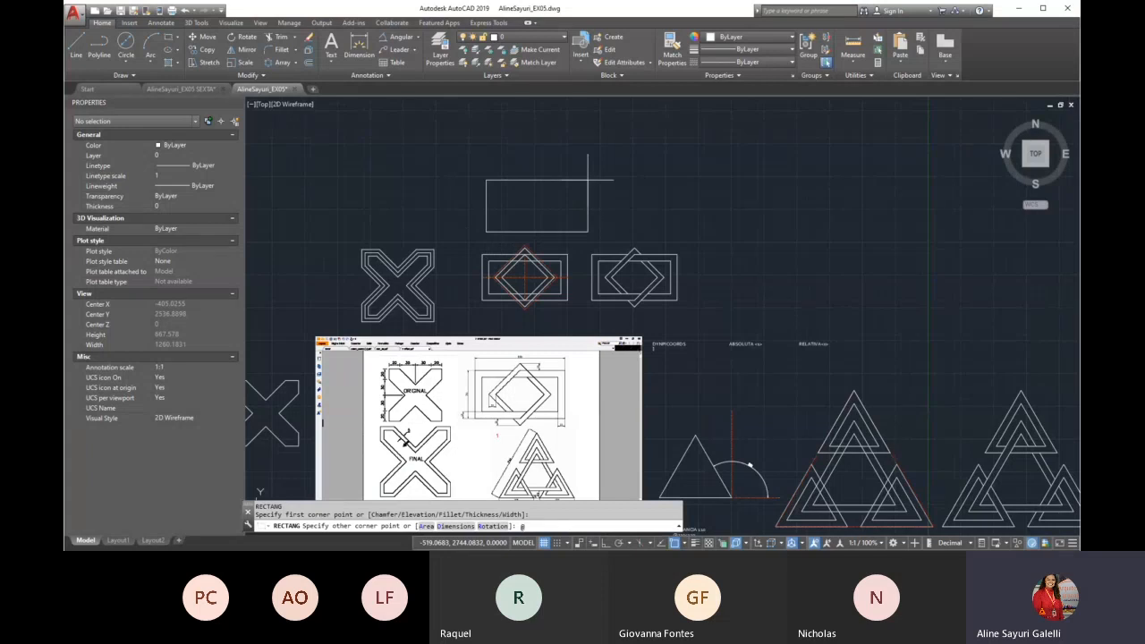
pyautogui.write('130,70')
pyautogui.press('Return')
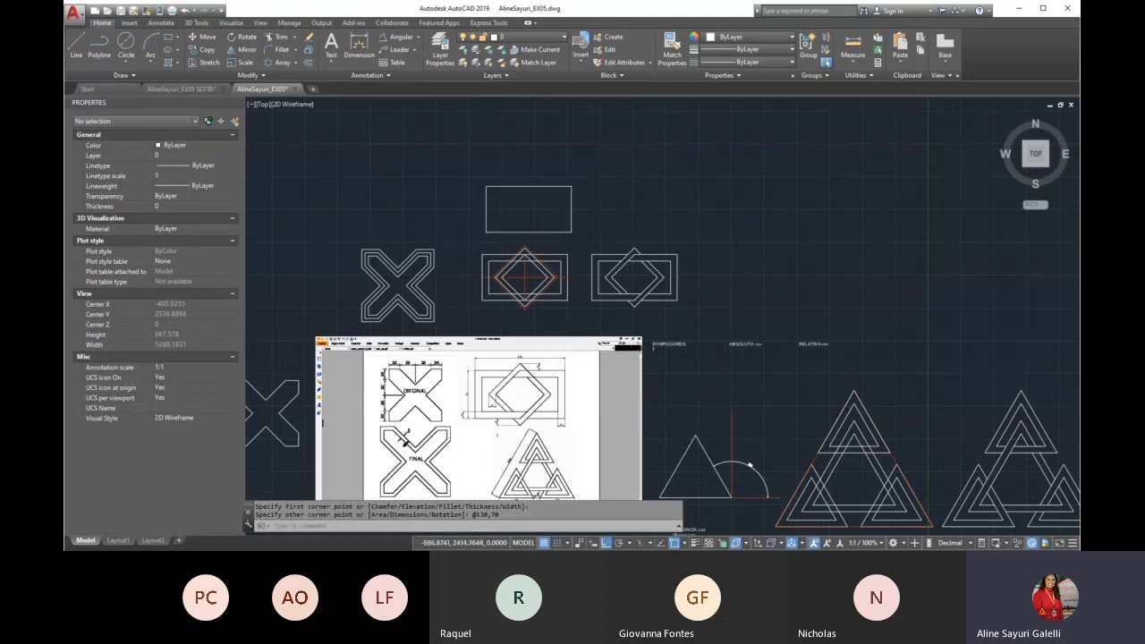
# Offset the new rectangle inward by 10 units
pyautogui.scroll(4, 474, 326)
pyautogui.scroll(4, 447, 427)
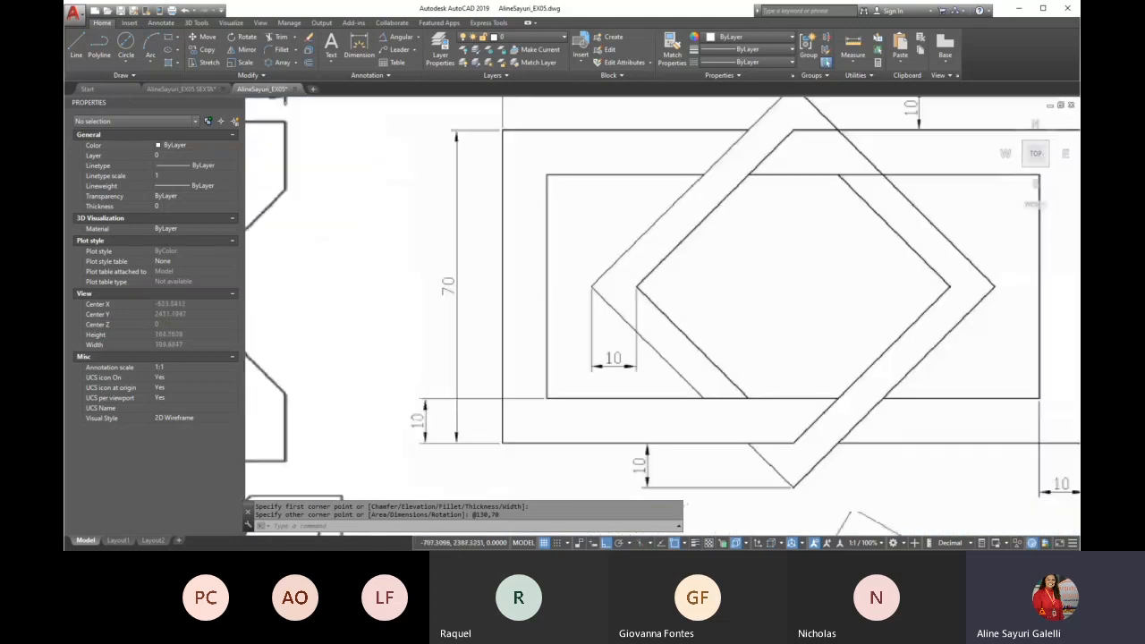
pyautogui.scroll(-10, 492, 349)
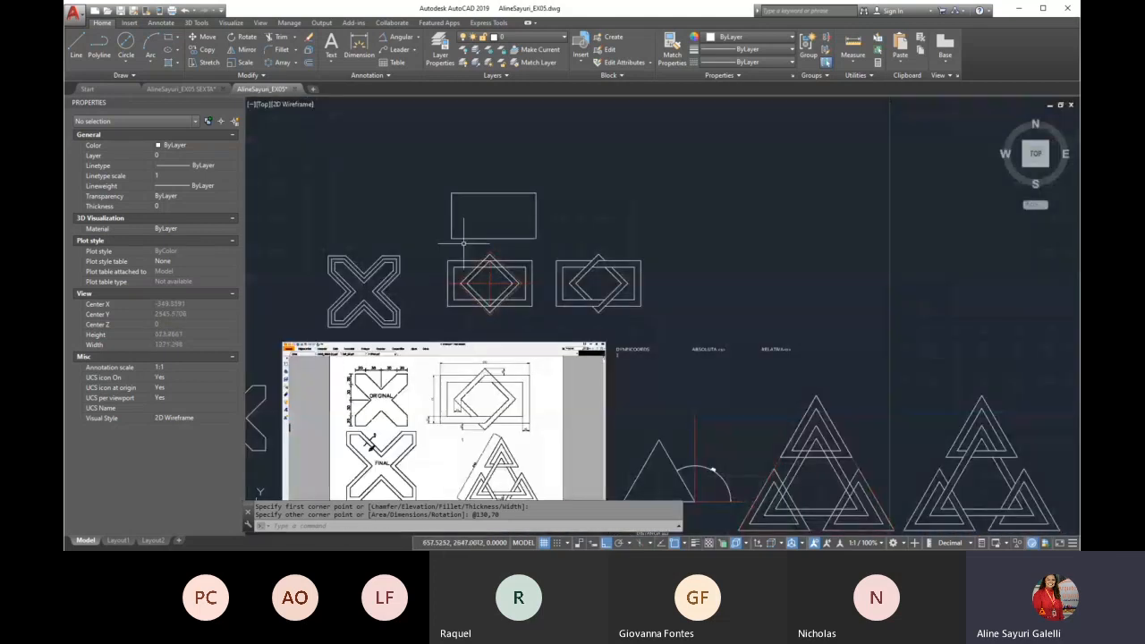
pyautogui.scroll(2, 492, 348)
pyautogui.scroll(2, 493, 224)
pyautogui.write('o')
pyautogui.press('Return')
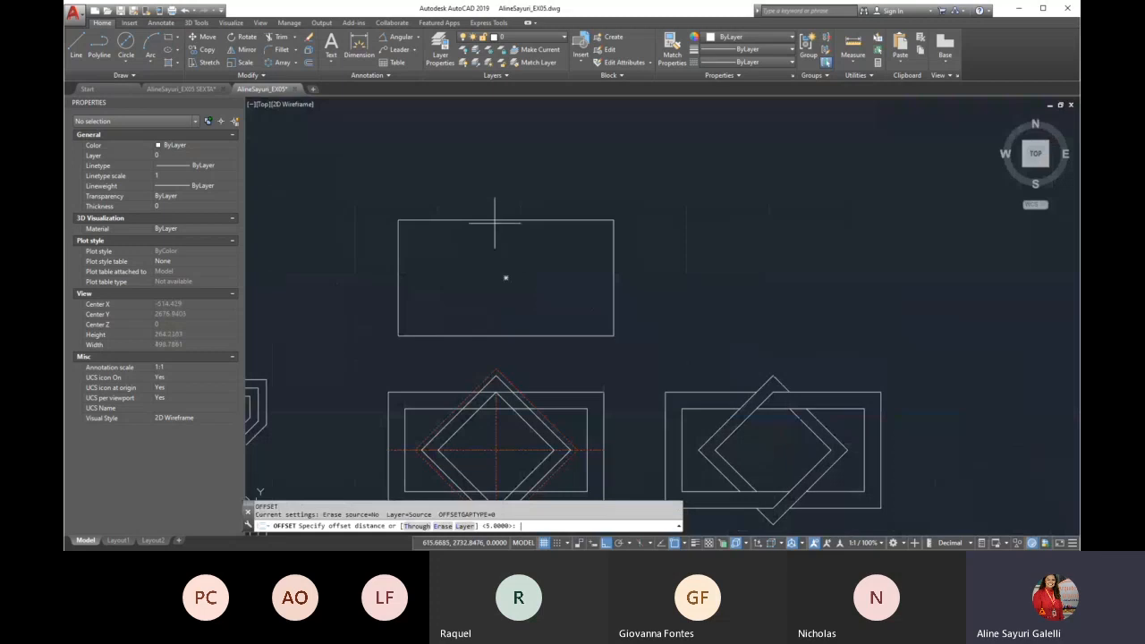
pyautogui.write('10')
pyautogui.press('Return')
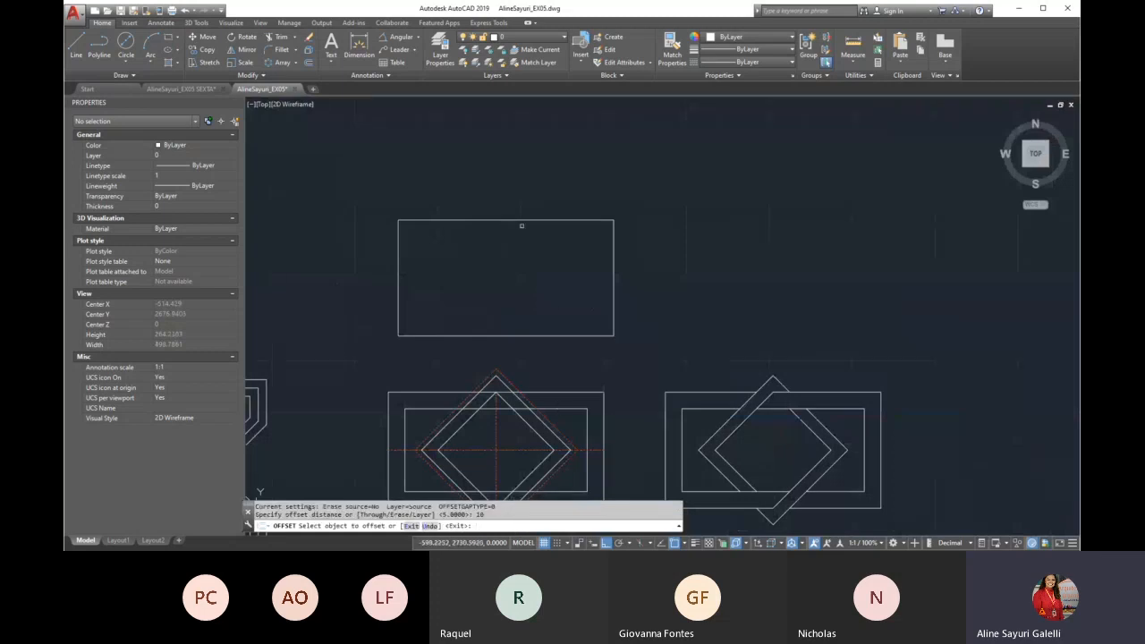
pyautogui.click(524, 220)
pyautogui.click(541, 284)
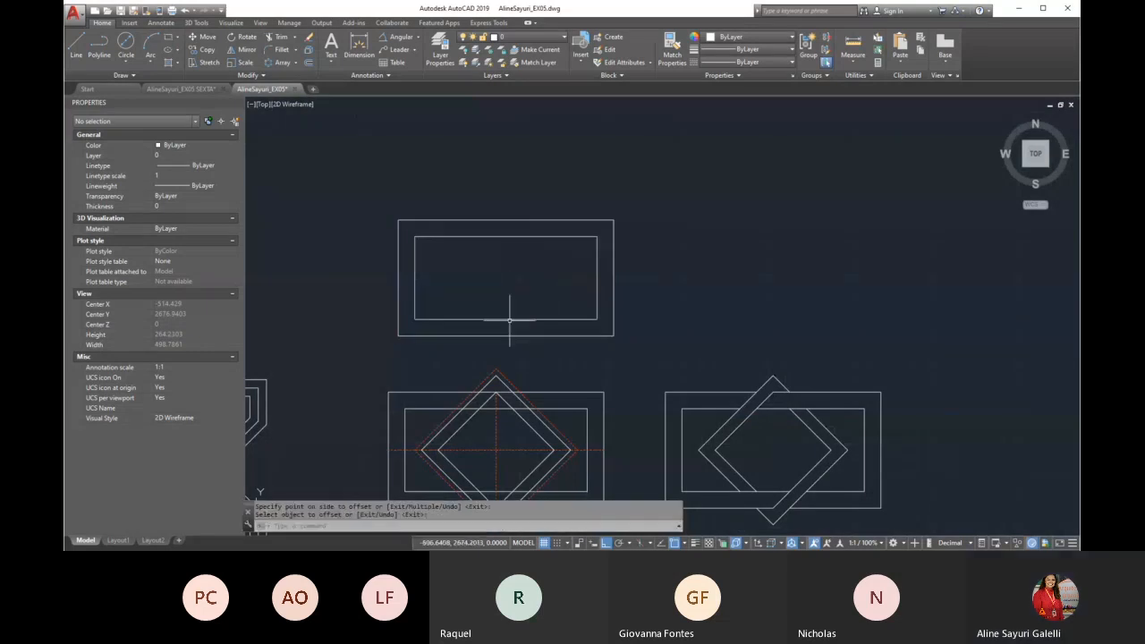
# Compare the rectangle-and-diamond dimensions in the 7 Offset reference with the example's dashed construction lines
pyautogui.scroll(-6, 510, 319)
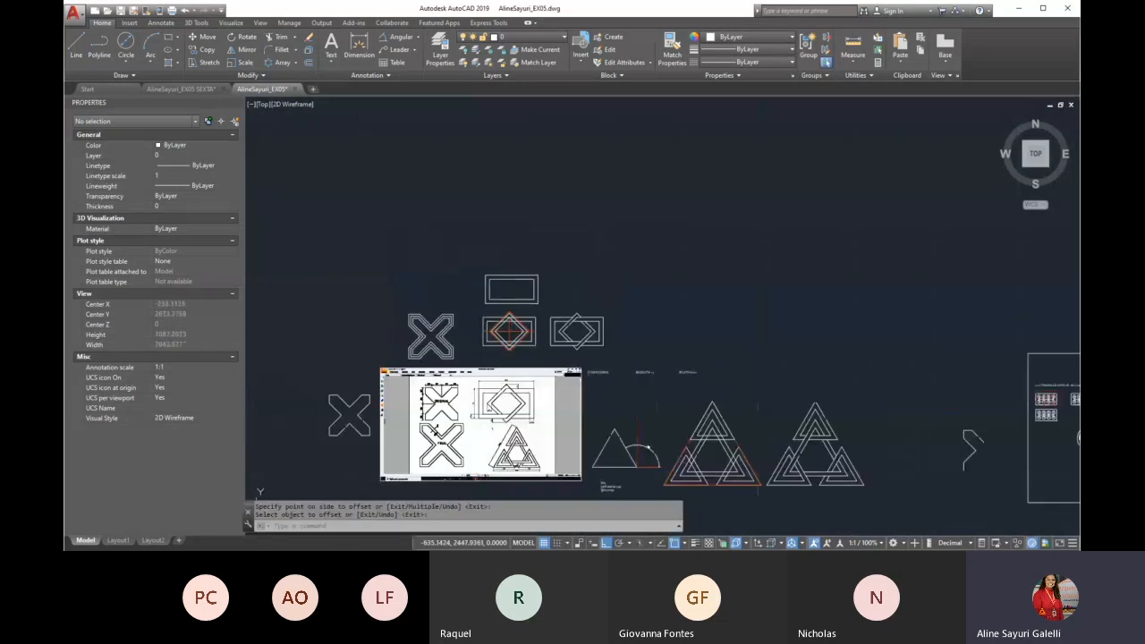
pyautogui.scroll(6, 501, 394)
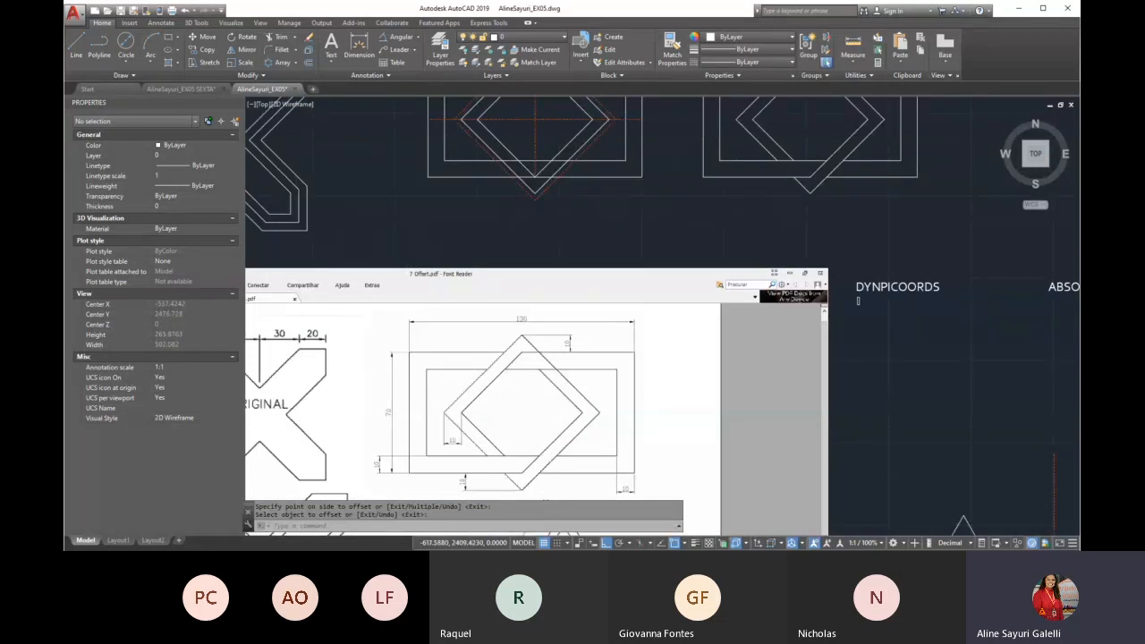
pyautogui.scroll(-3, 529, 428)
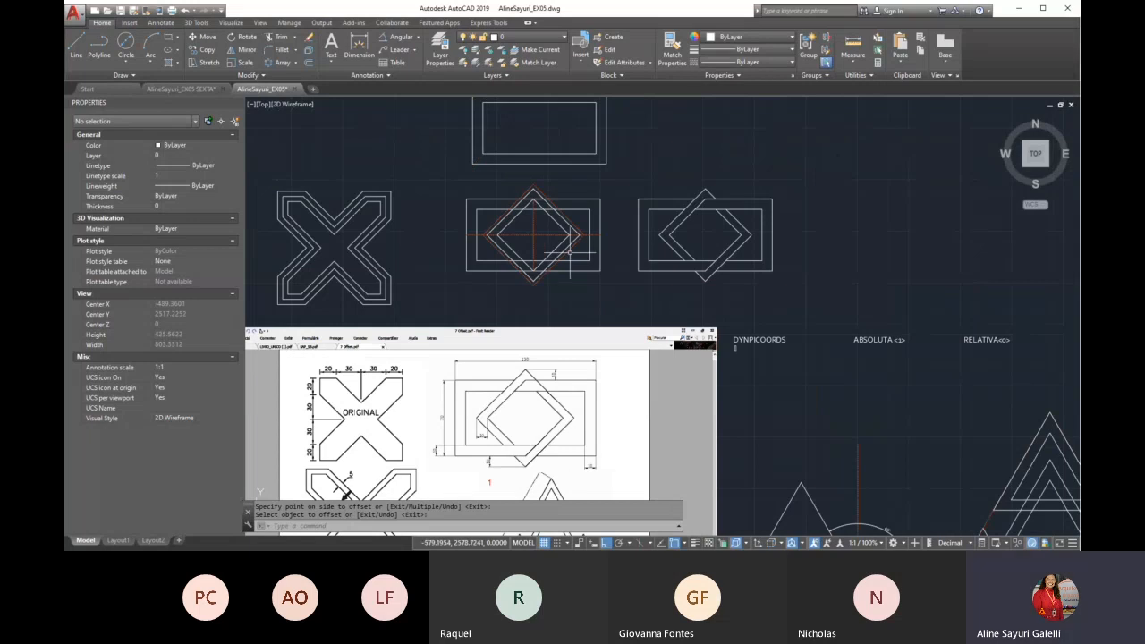
pyautogui.scroll(2, 521, 225)
pyautogui.scroll(2, 519, 221)
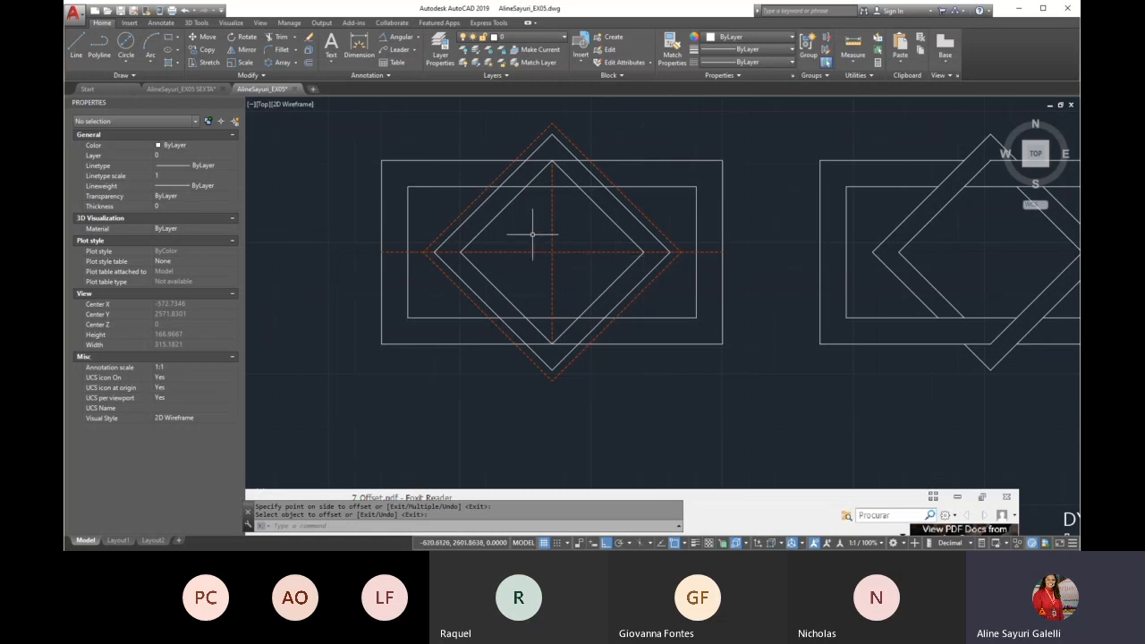
pyautogui.scroll(-4, 524, 231)
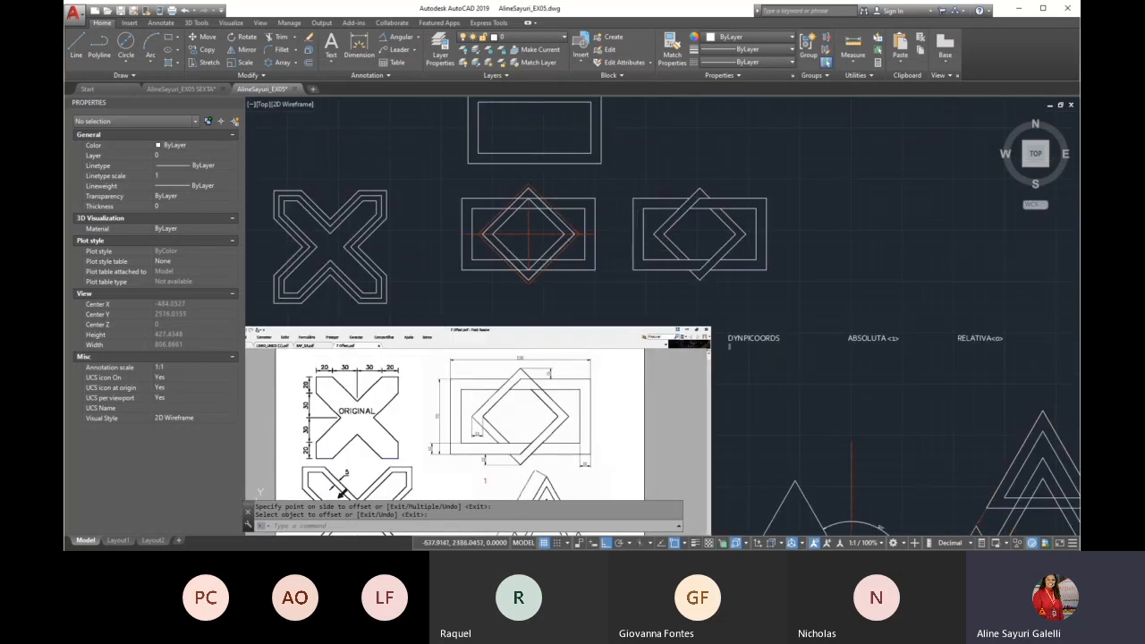
pyautogui.scroll(2, 497, 461)
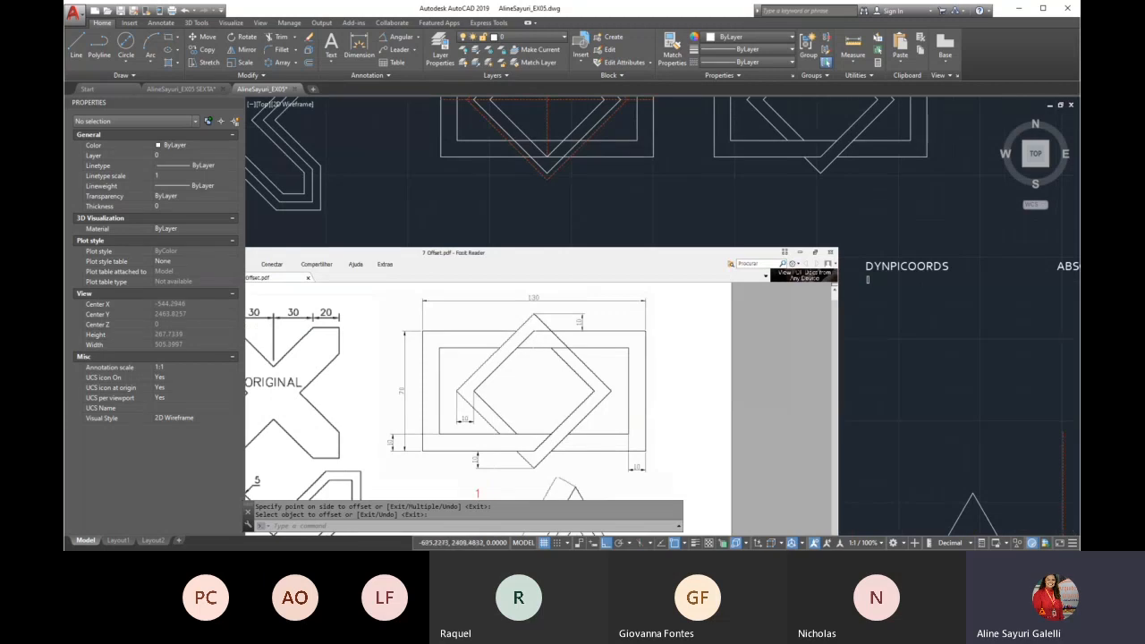
pyautogui.scroll(-4, 557, 360)
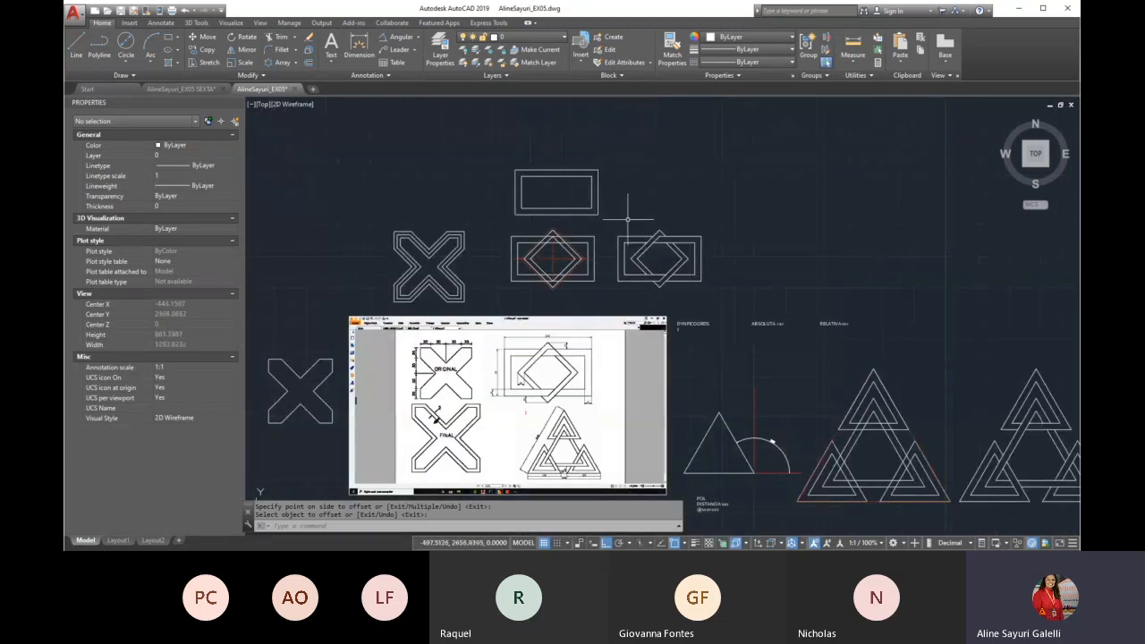
pyautogui.scroll(6, 590, 242)
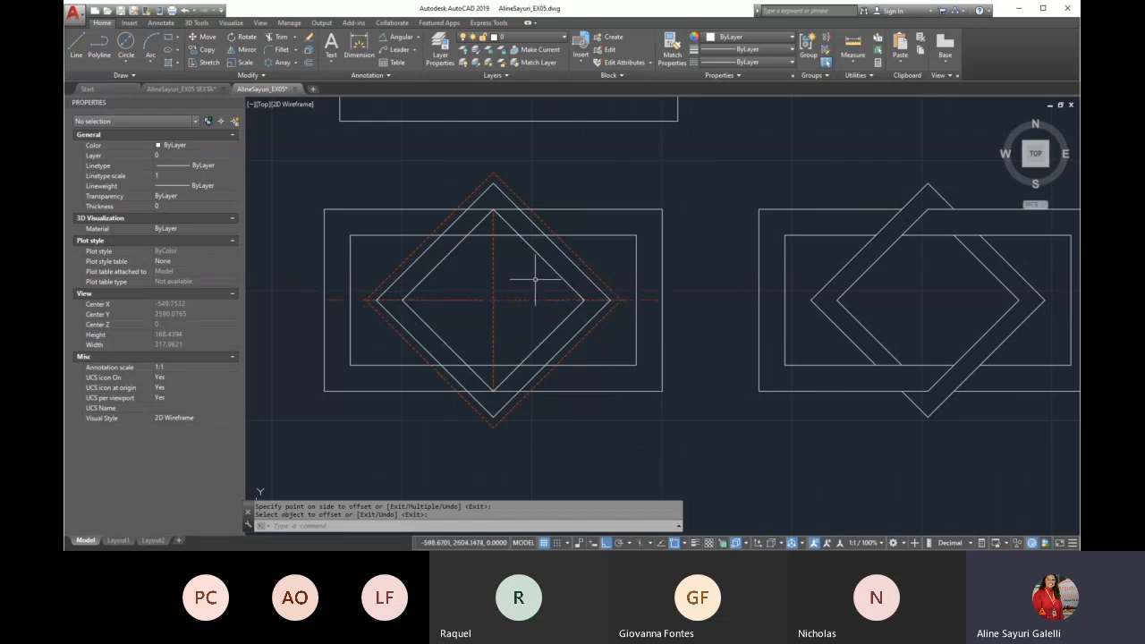
pyautogui.write('PL')
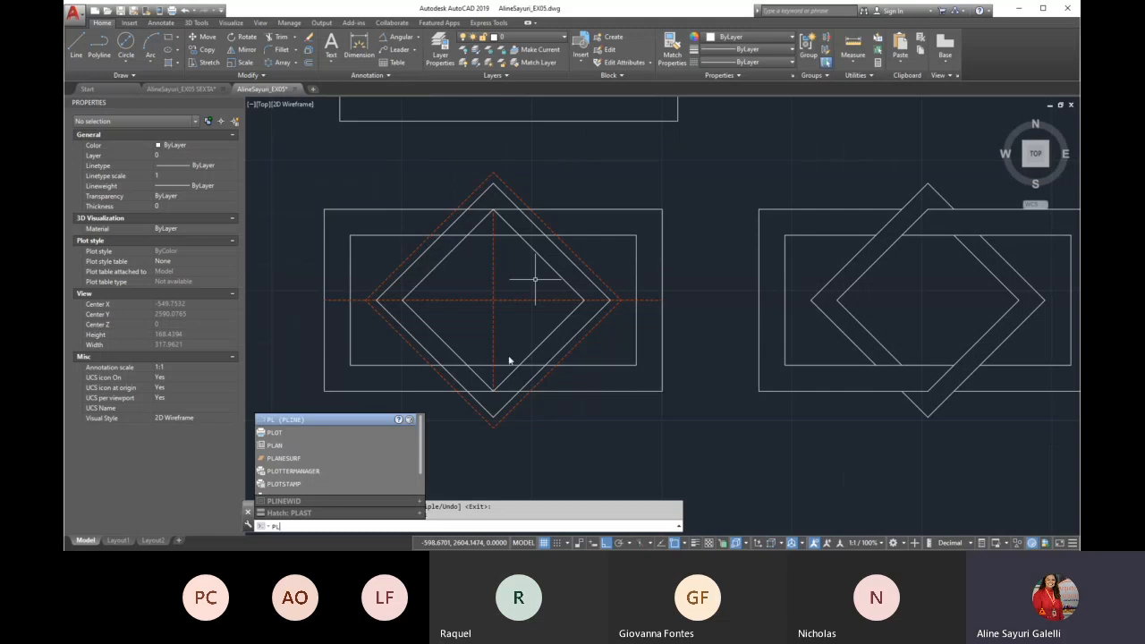
pyautogui.press('Escape')
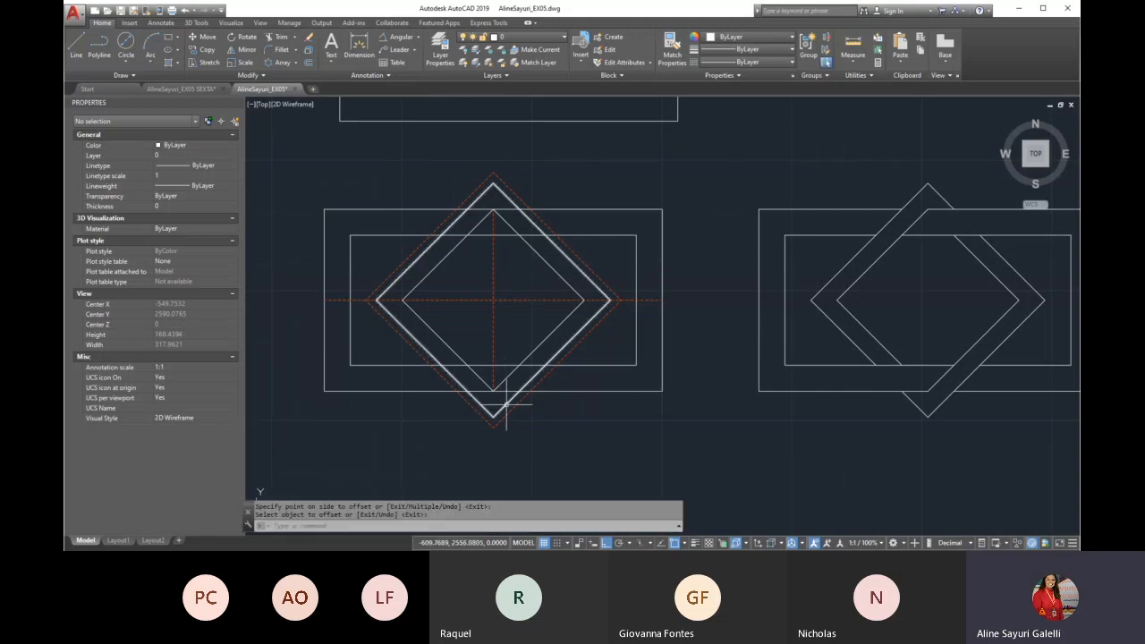
pyautogui.press('Escape')
pyautogui.write('pl')
pyautogui.press('Return')
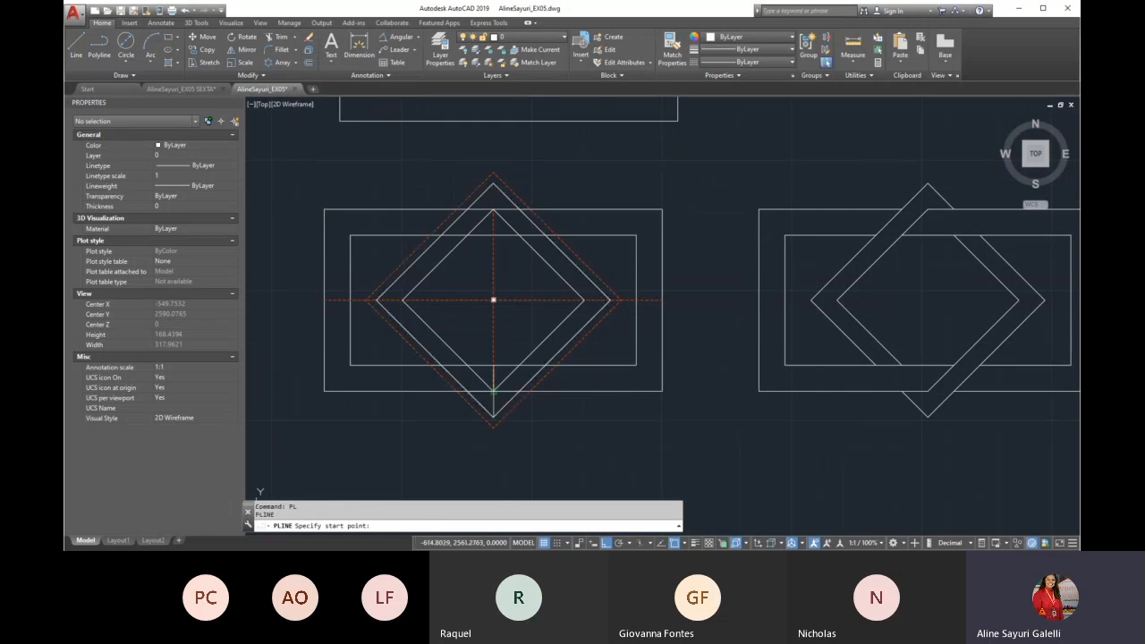
pyautogui.click(493, 391)
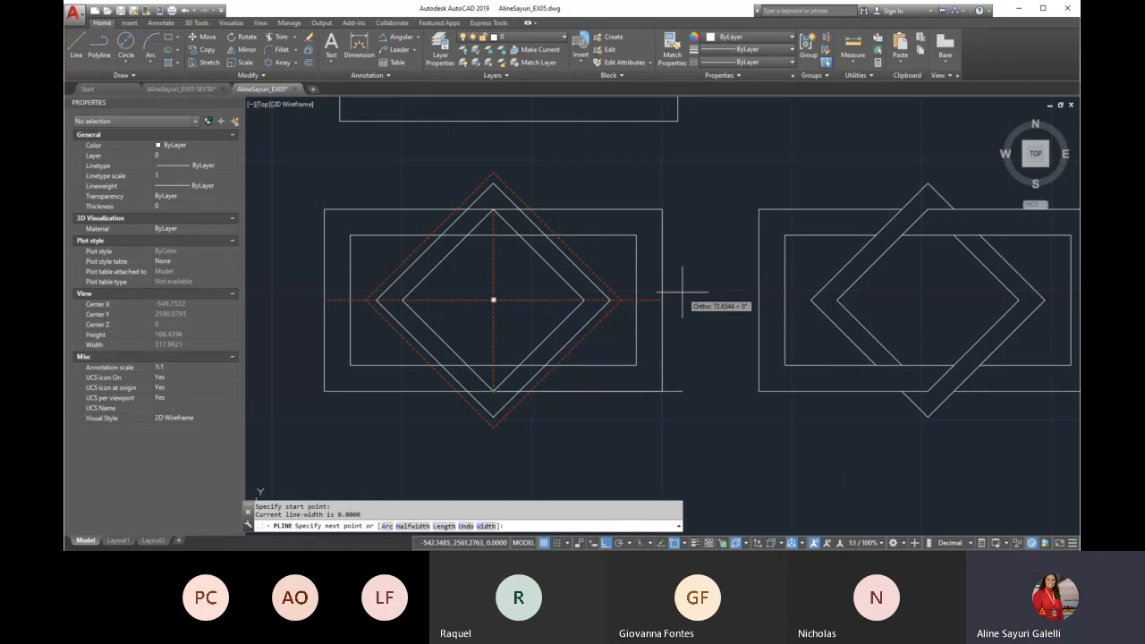
pyautogui.press('F8')
pyautogui.write('<45')
pyautogui.press('Return')
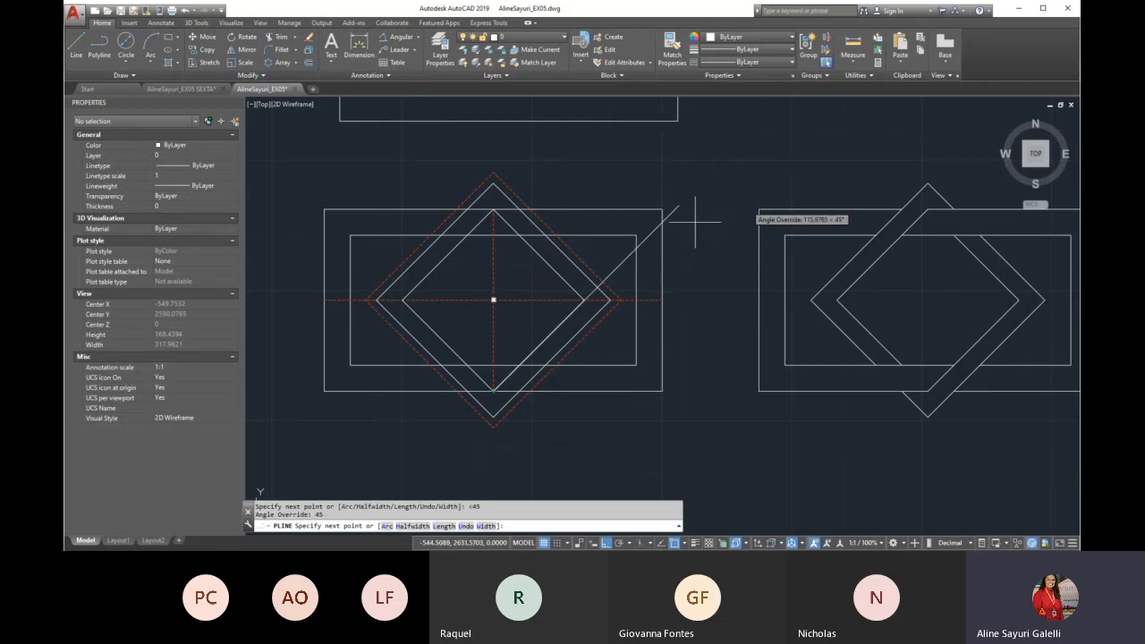
pyautogui.press('Escape')
# Draw vertical and horizontal centre lines between the midpoints of the new outer rectangle's opposite sides
pyautogui.scroll(-2, 516, 322)
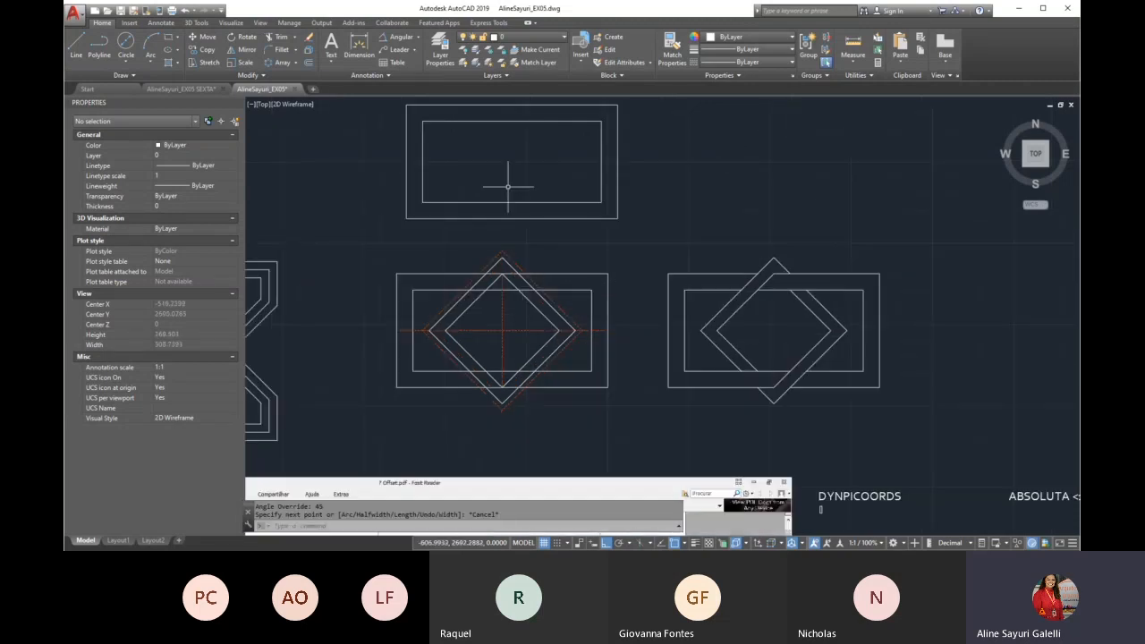
pyautogui.write('L')
pyautogui.press('Return')
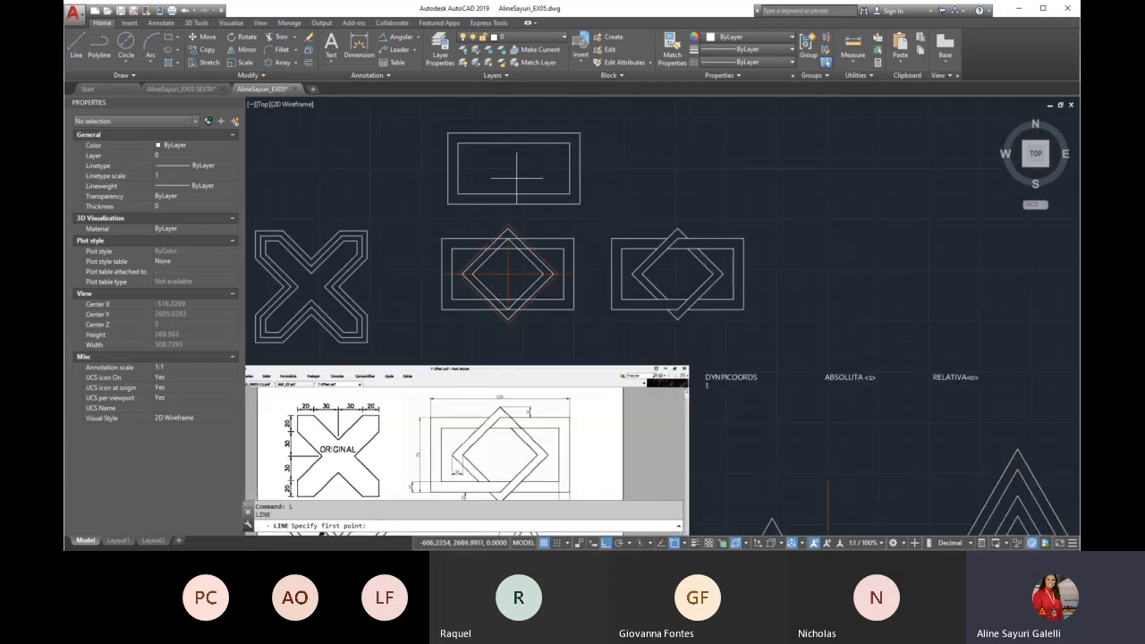
pyautogui.click(505, 248)
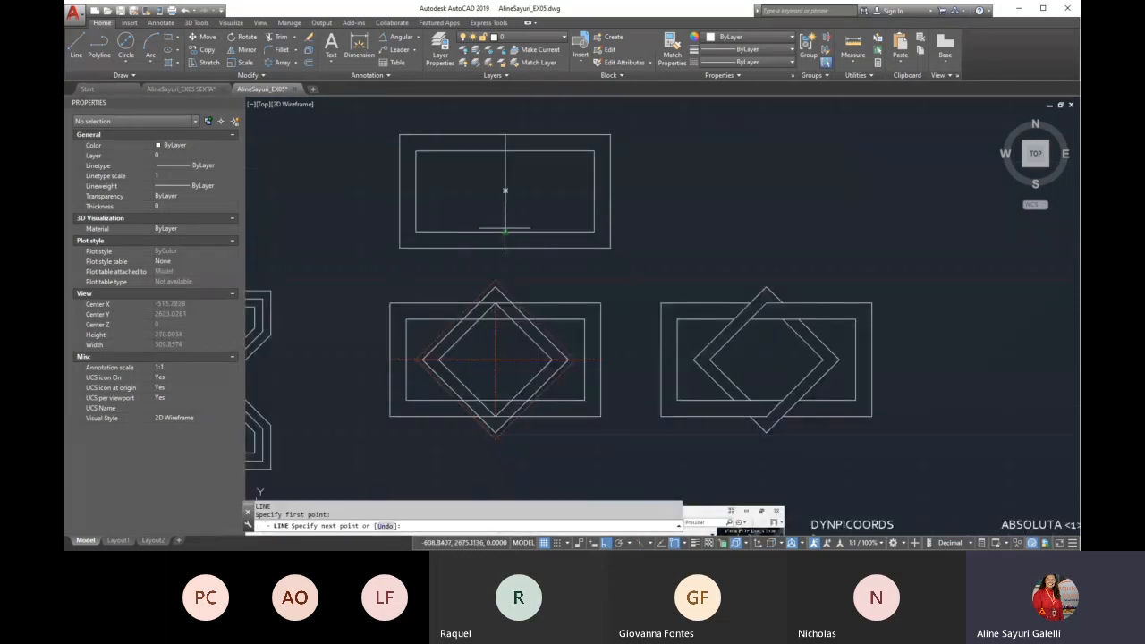
pyautogui.click(611, 190)
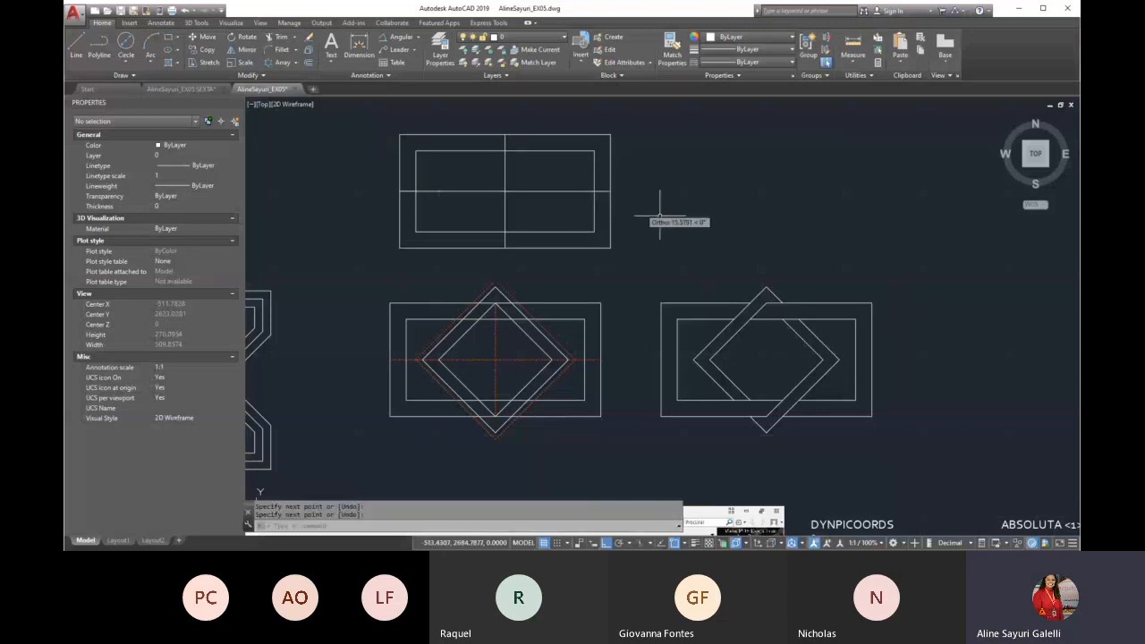
pyautogui.press('Escape')
# Match the properties of the example's red dashed horizontal axis onto both centre lines of the new rectangle
pyautogui.write('MA')
pyautogui.press('Return')
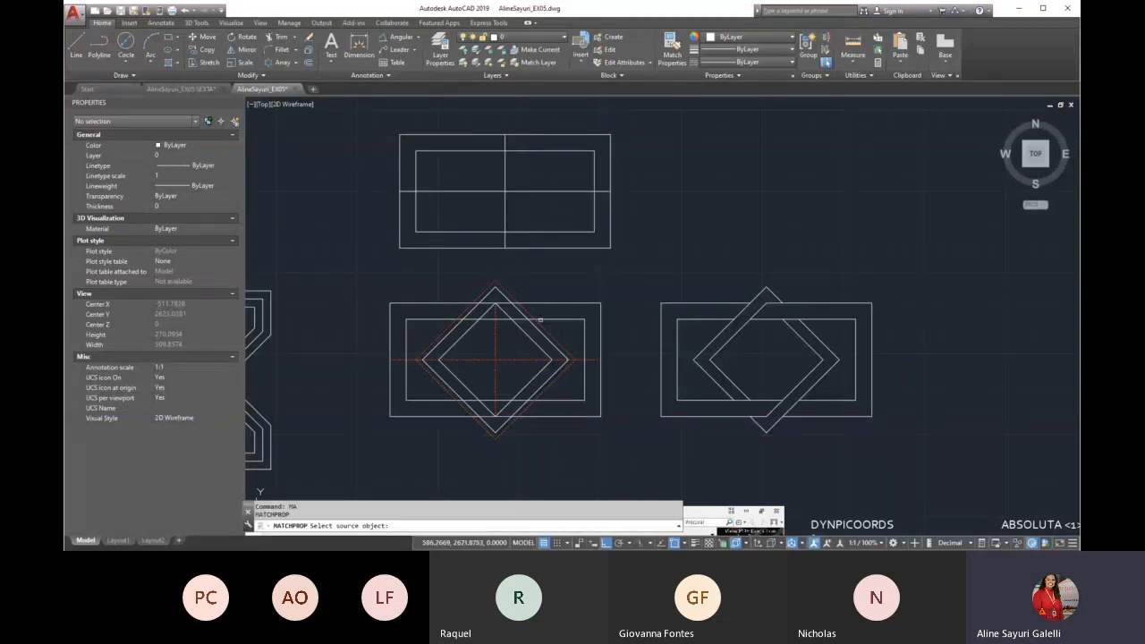
pyautogui.click(519, 360)
pyautogui.click(526, 202)
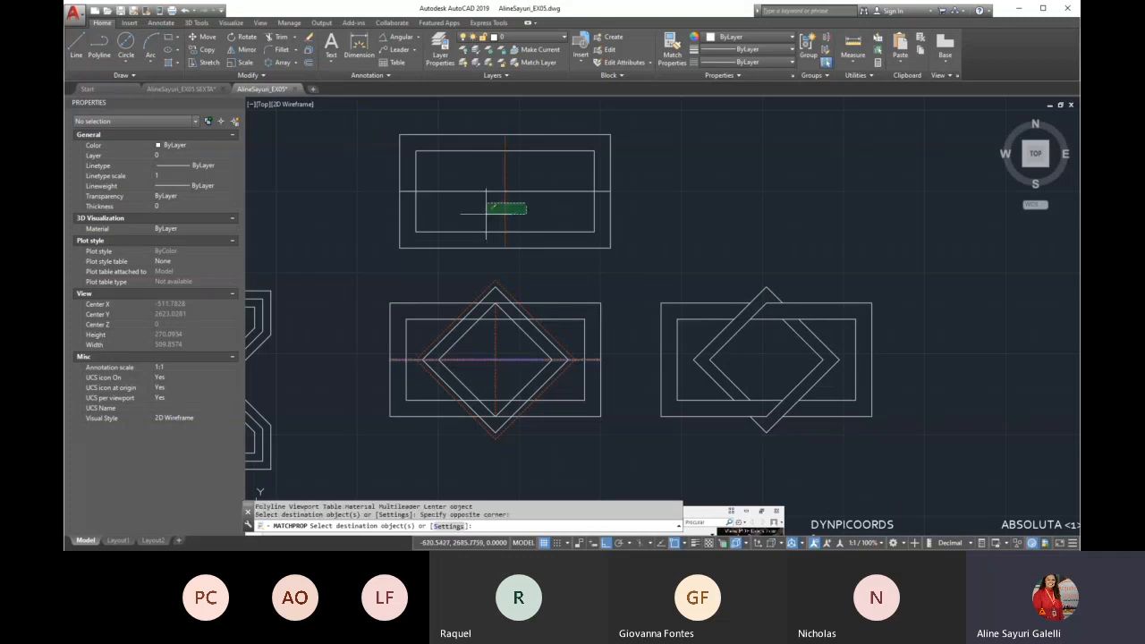
pyautogui.click(521, 190)
pyautogui.press('Escape')
# Delete the horizontal centre line from the new rectangle
pyautogui.click(523, 187)
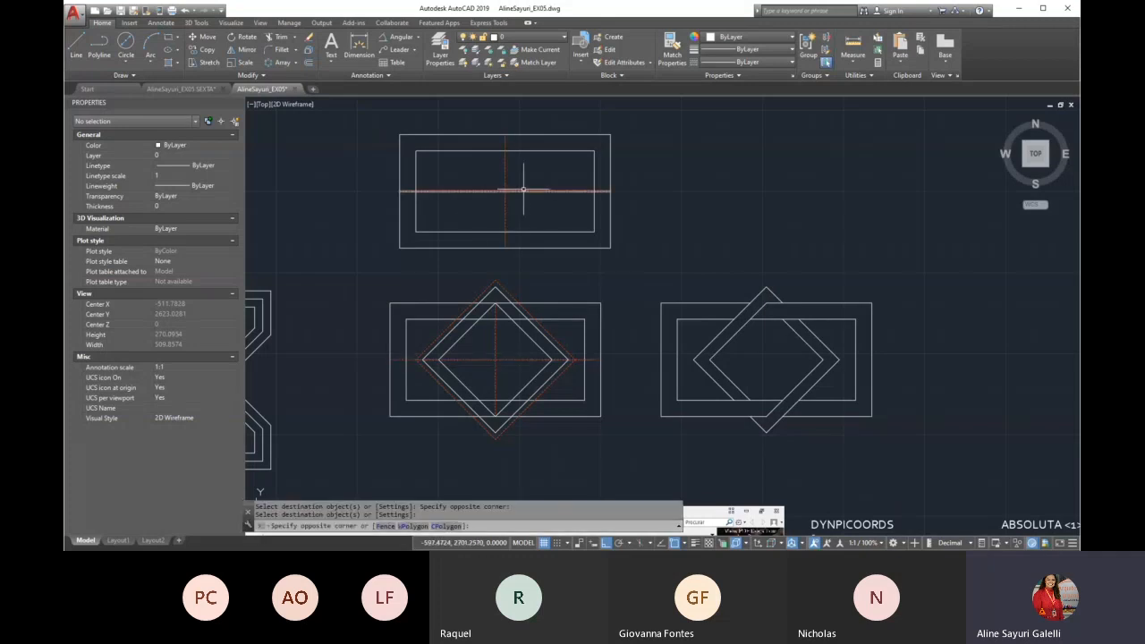
pyautogui.click(511, 192)
pyautogui.press('Delete')
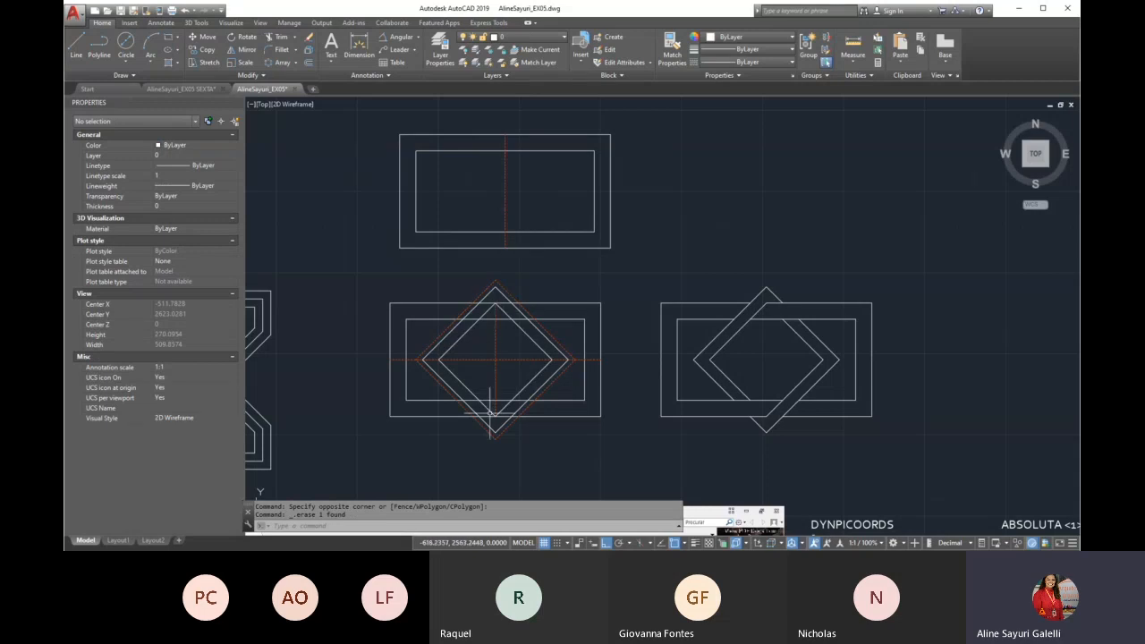
# Copy the vertical centre line horizontally to the empty space right of the new rectangle, about 126 units away
pyautogui.write('co')
pyautogui.press('Return')
pyautogui.click(505, 189)
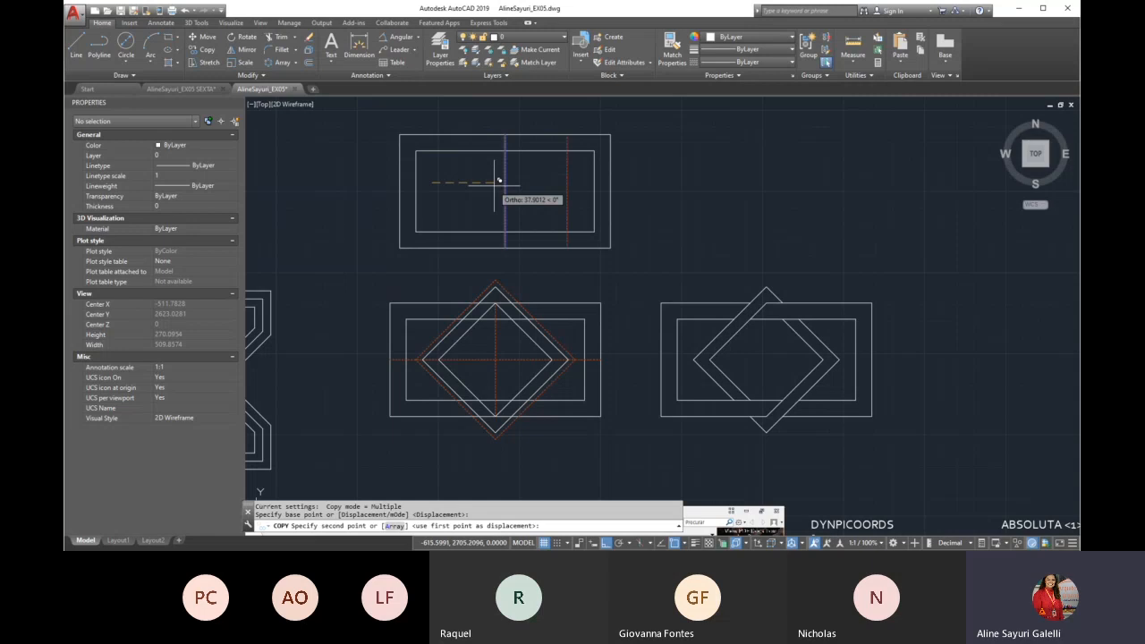
pyautogui.click(642, 190)
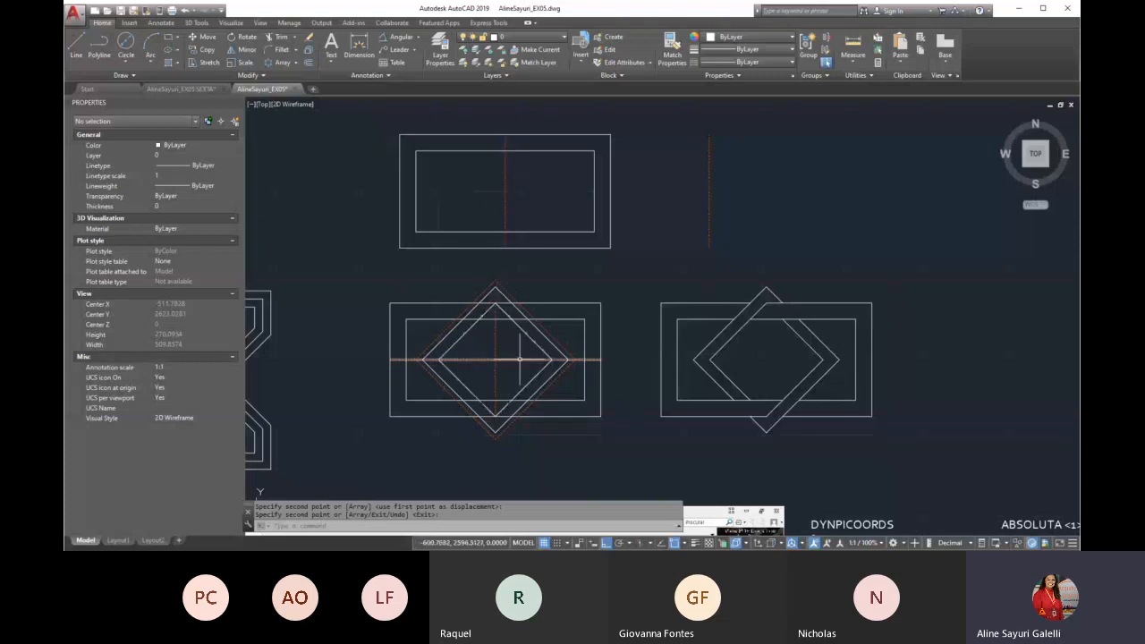
# Rotate the copied vertical centre line beside the new rectangle to horizontal
pyautogui.click(762, 280)
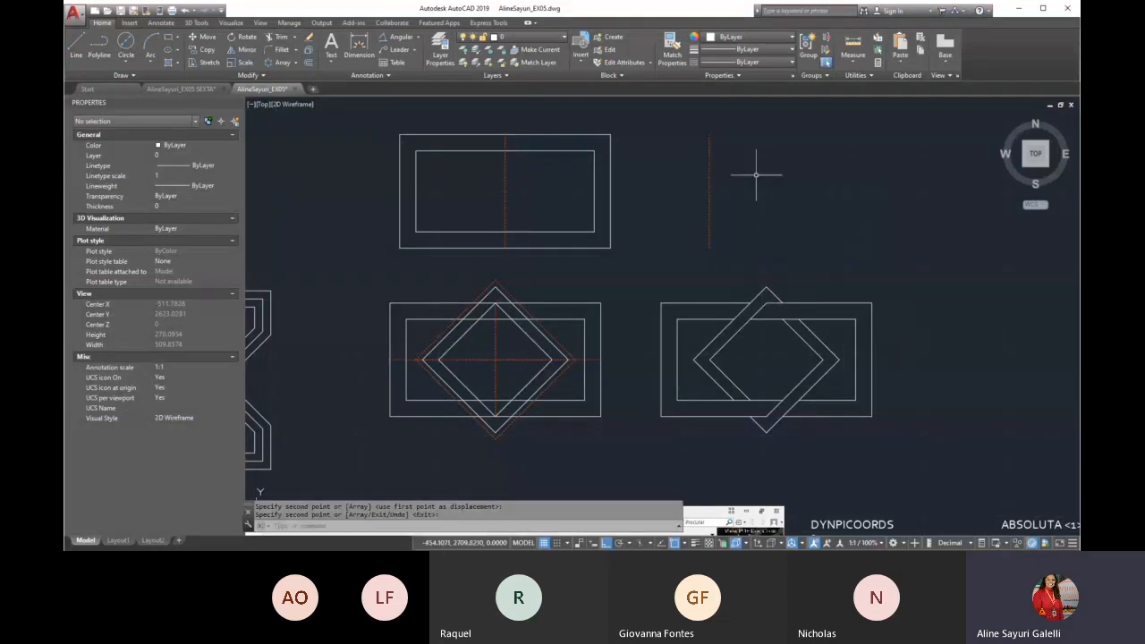
pyautogui.write('RO')
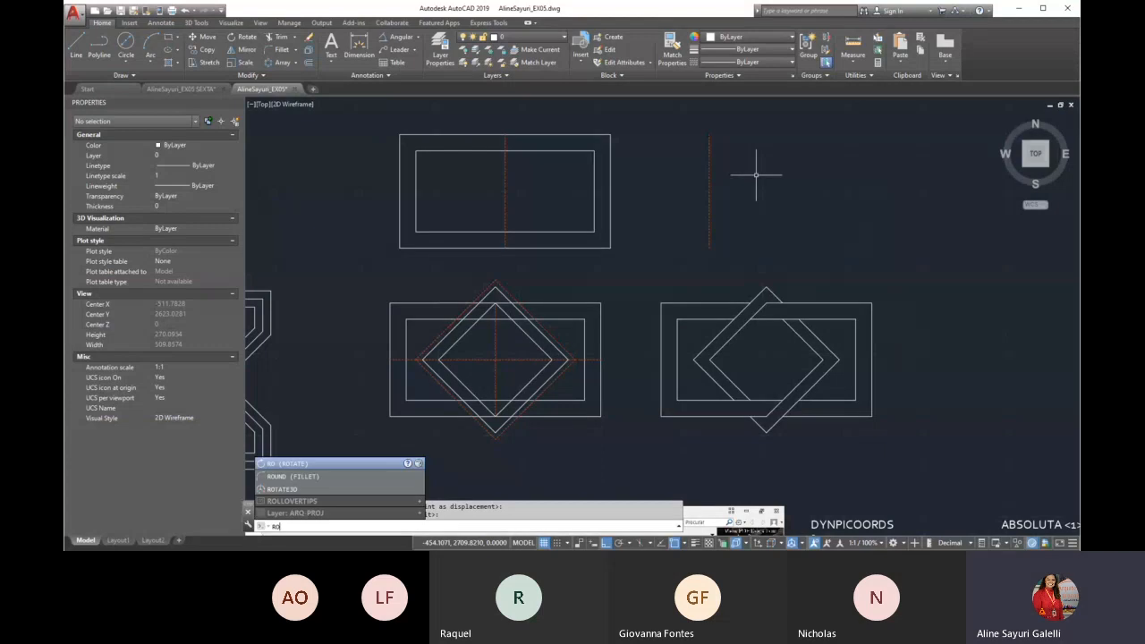
pyautogui.press('Return')
pyautogui.click(755, 175)
pyautogui.click(689, 205)
pyautogui.press('Return')
pyautogui.click(733, 184)
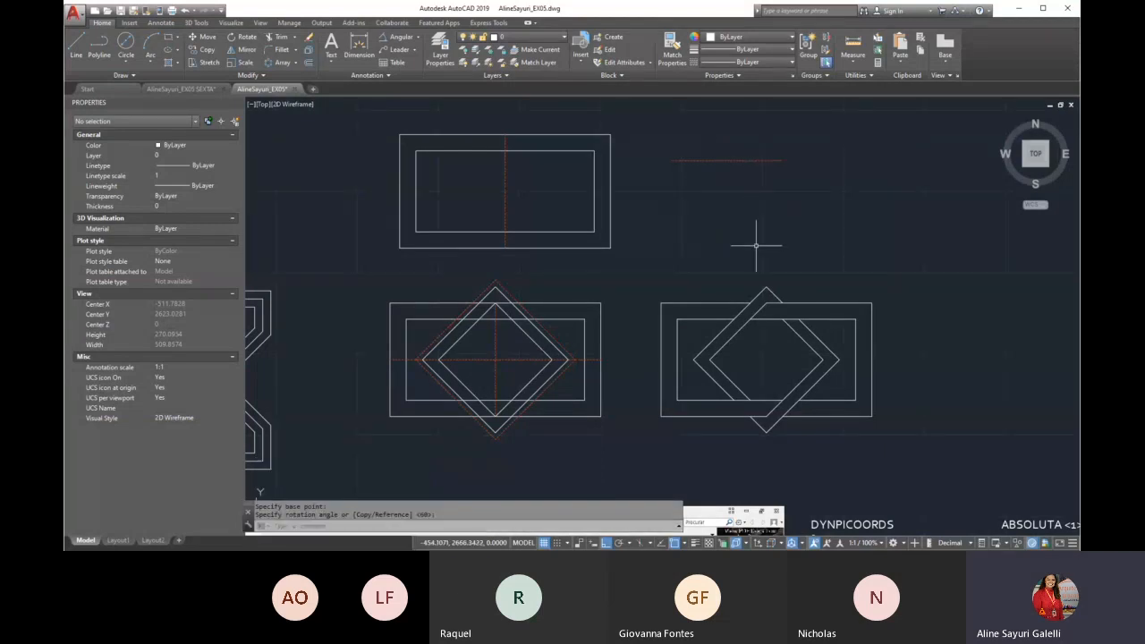
# Move the horizontal line by its midpoint onto the midpoint of the new rectangle's vertical centre line
pyautogui.press('Return')
pyautogui.click(758, 135)
pyautogui.click(724, 163)
pyautogui.press('Return')
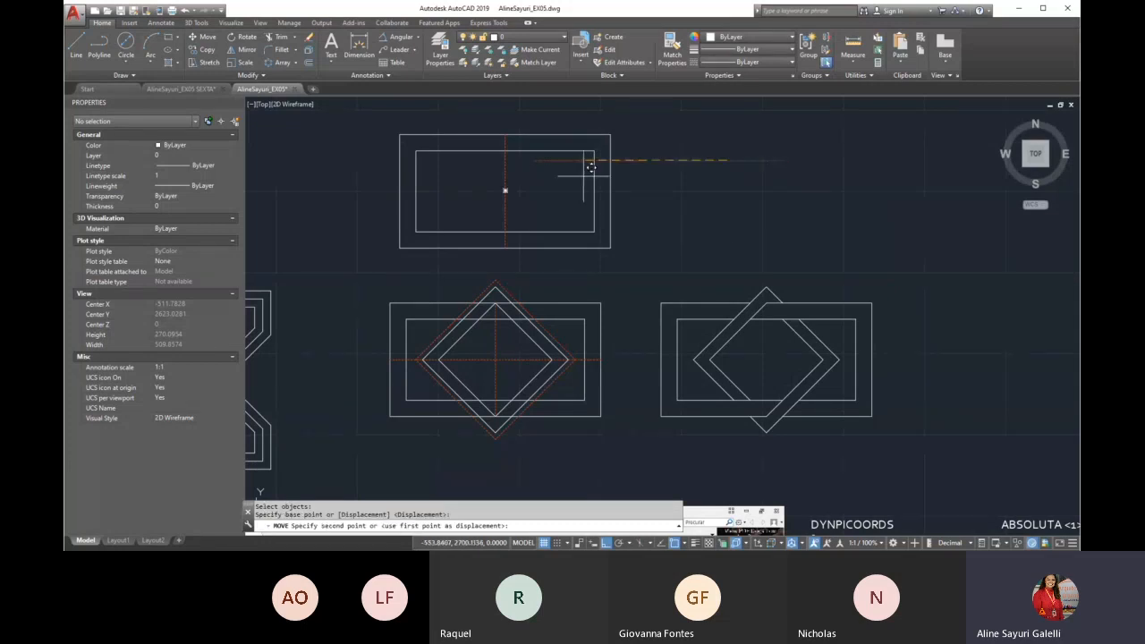
pyautogui.scroll(3, 510, 185)
pyautogui.click(517, 177)
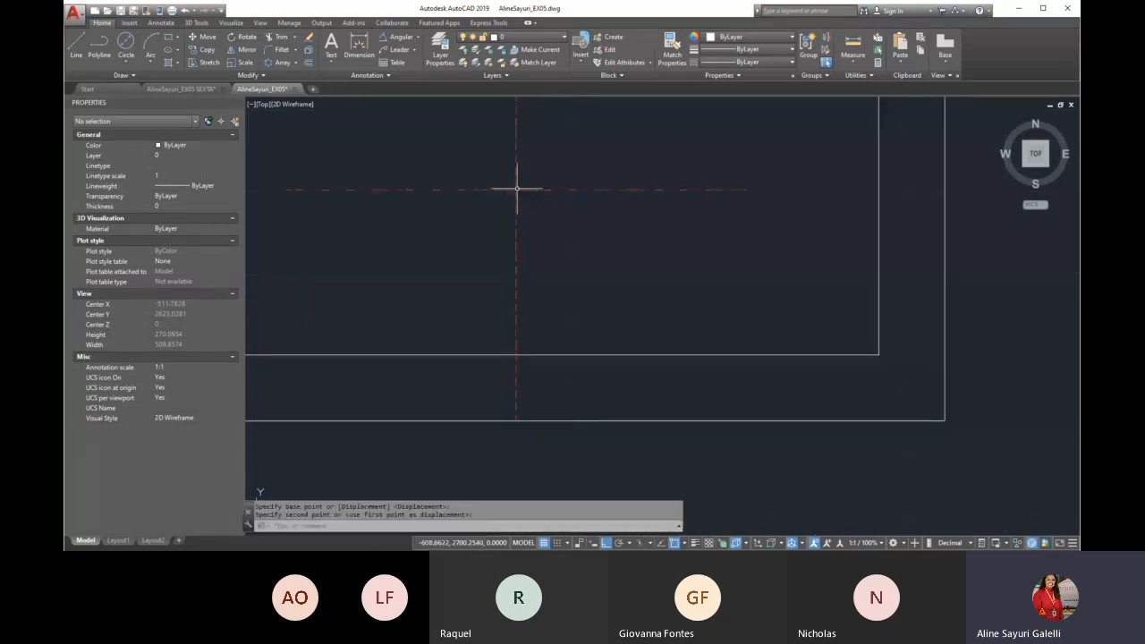
# Draw a diamond polyline through the four endpoints of the new rectangle's crossing centre lines
pyautogui.scroll(-3, 528, 215)
pyautogui.write('pl')
pyautogui.press('Return')
pyautogui.scroll(-2, 460, 186)
pyautogui.click(498, 264)
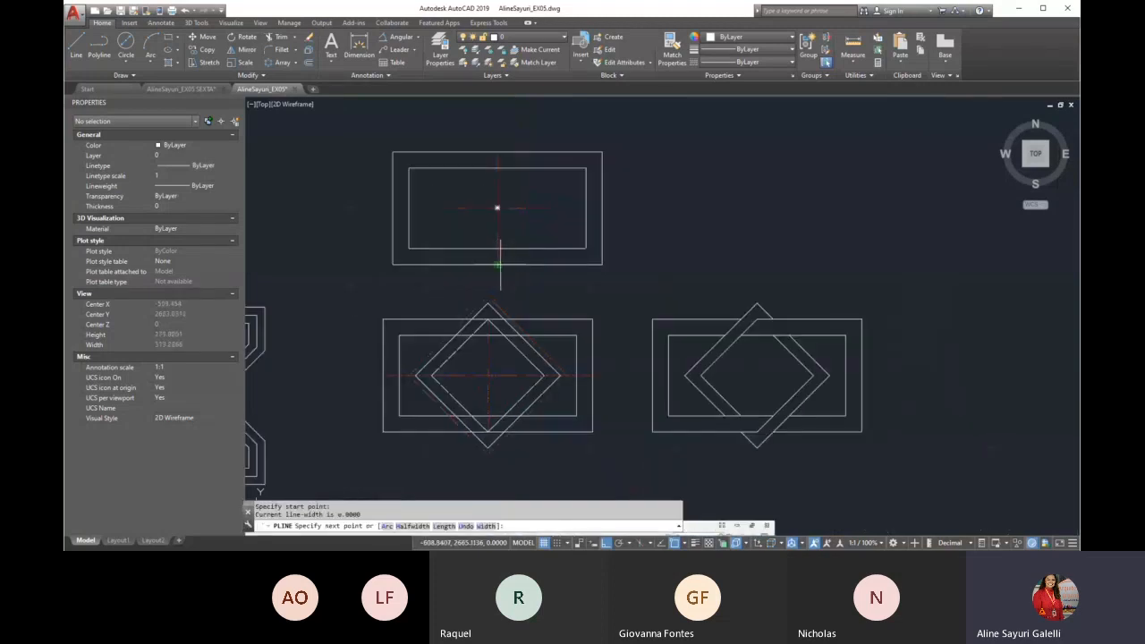
pyautogui.click(553, 207)
pyautogui.click(497, 152)
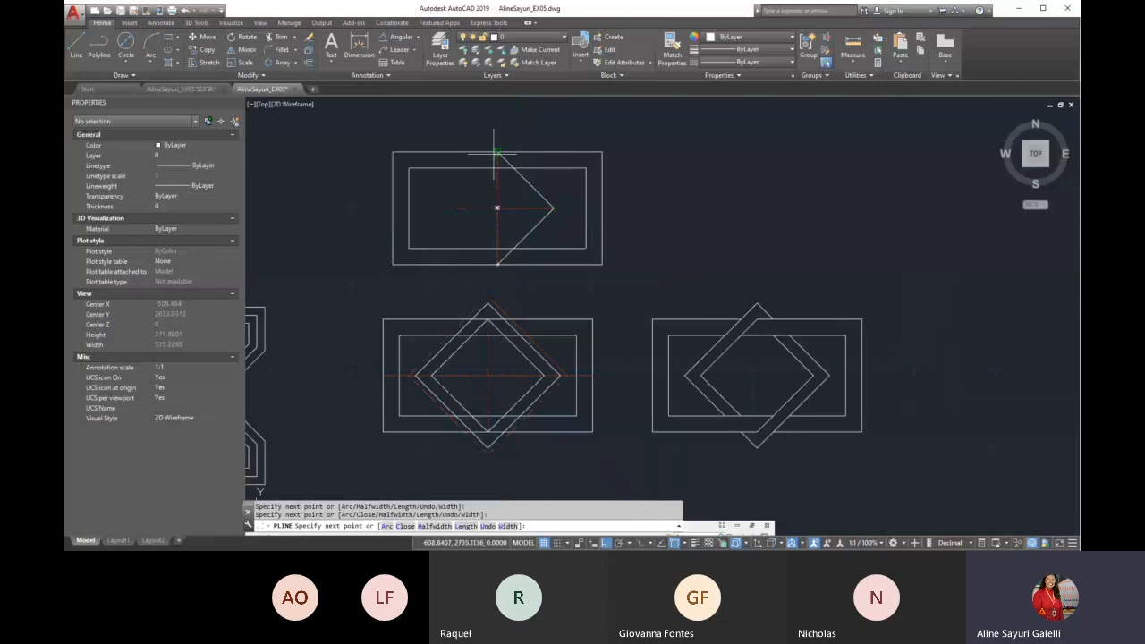
pyautogui.click(441, 208)
pyautogui.click(497, 264)
pyautogui.press('Return')
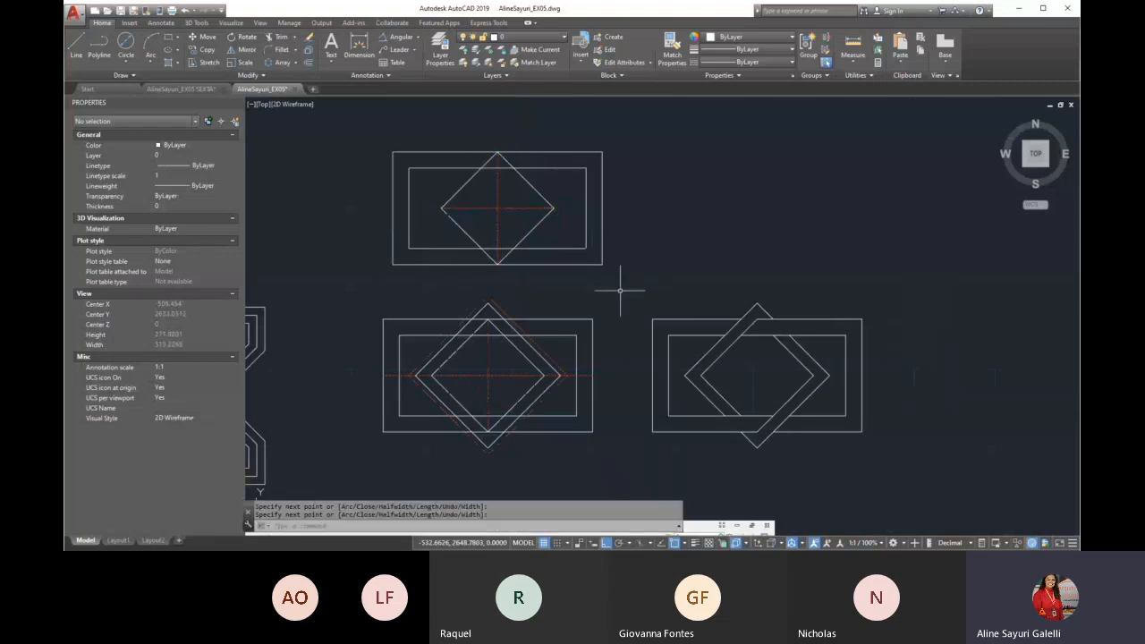
# Delete the diamond polyline from the new rectangle
pyautogui.click(532, 230)
pyautogui.press('Delete')
pyautogui.write('pl')
pyautogui.press('Return')
pyautogui.click(498, 263)
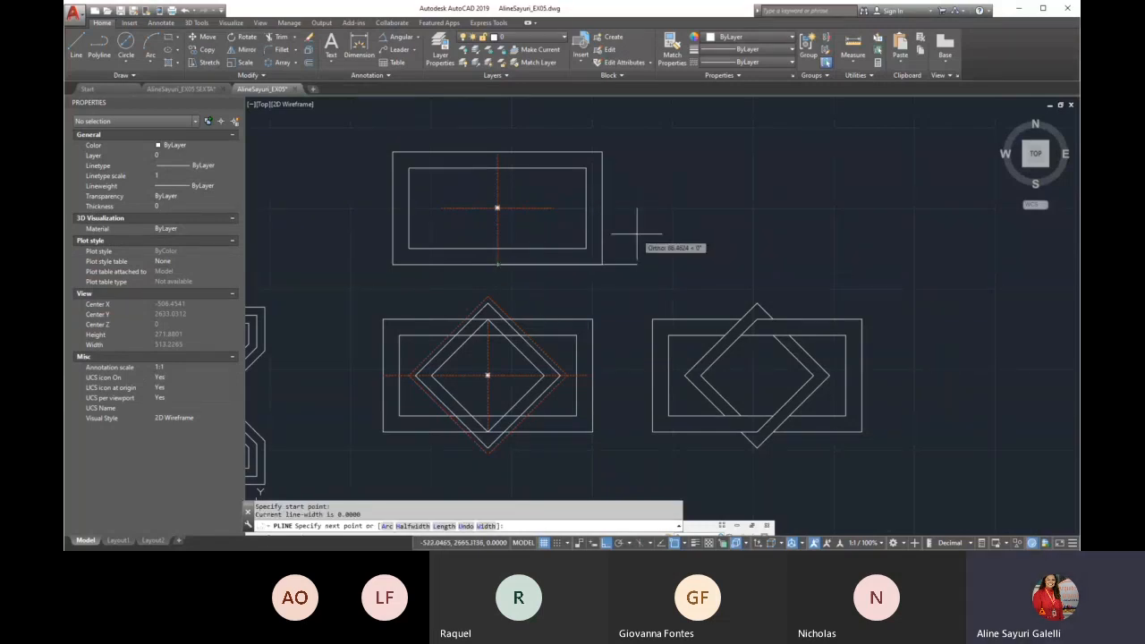
pyautogui.press('Escape')
# Draw a line at 45° from the lower end of the vertical centre line to beyond the outer rectangle
pyautogui.write('l')
pyautogui.press('Return')
pyautogui.click(494, 265)
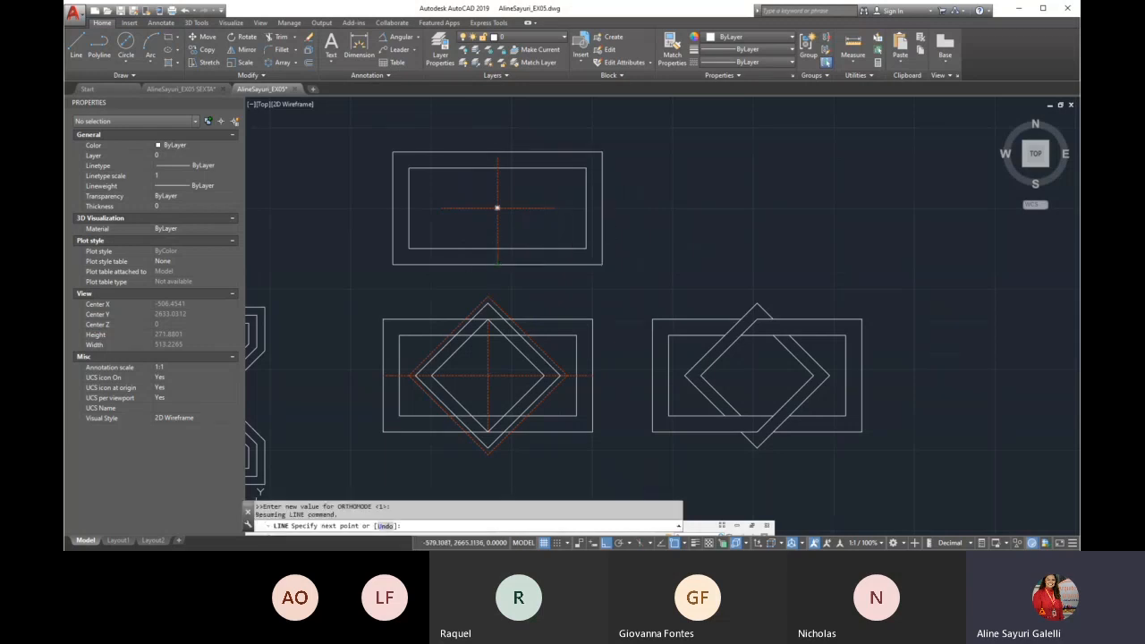
pyautogui.write('<45')
pyautogui.press('Return')
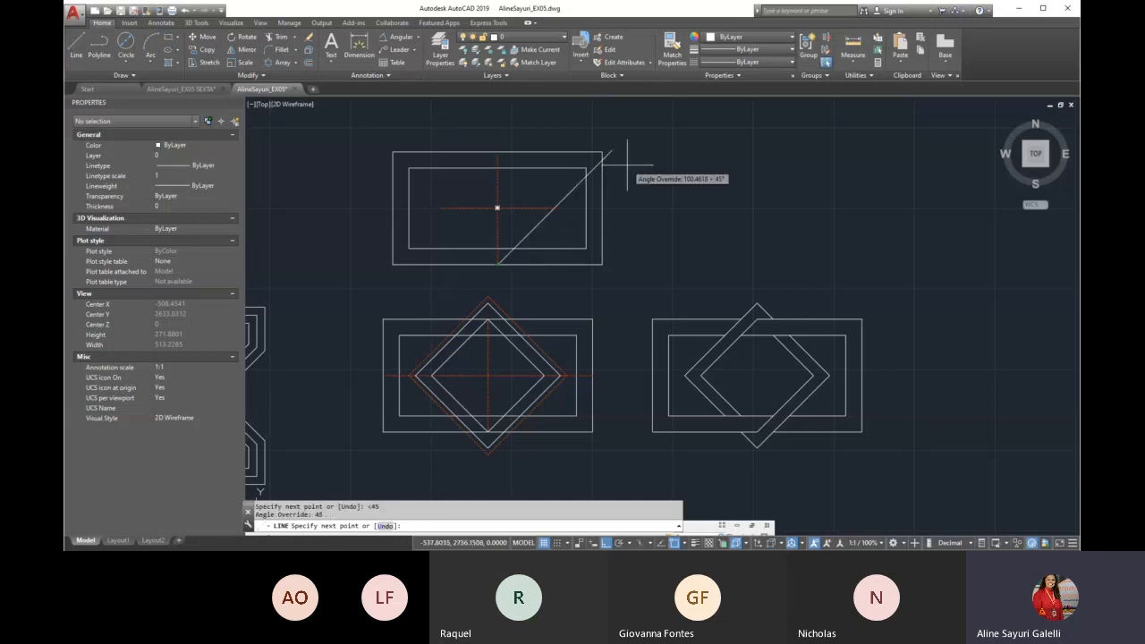
pyautogui.scroll(-2, 550, 299)
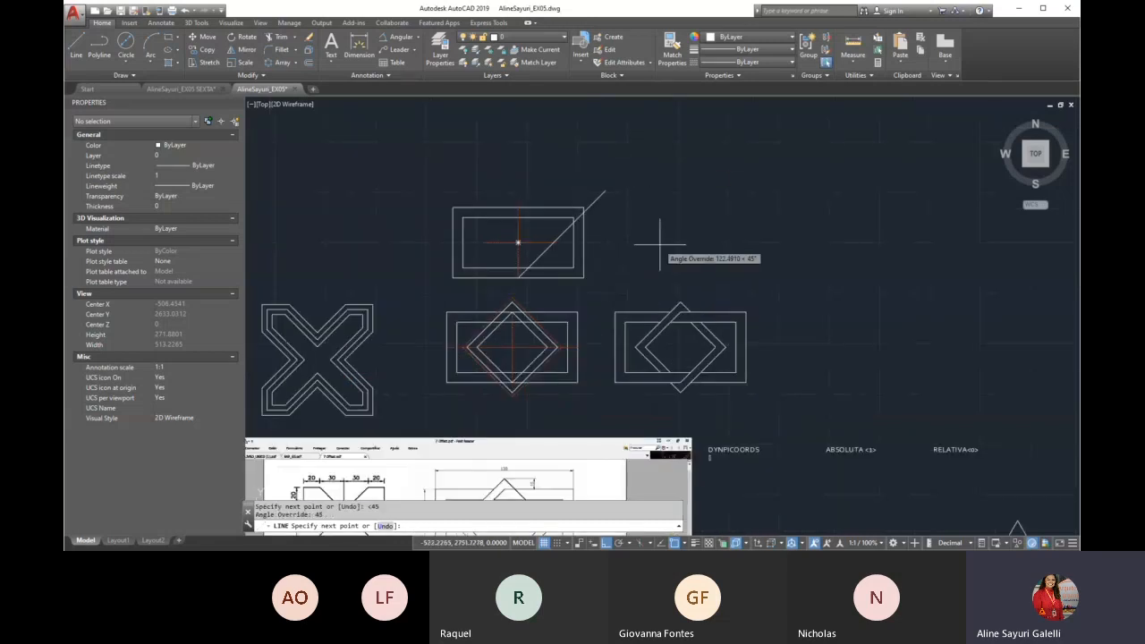
pyautogui.click(639, 251)
pyautogui.press('Return')
pyautogui.scroll(4, 511, 251)
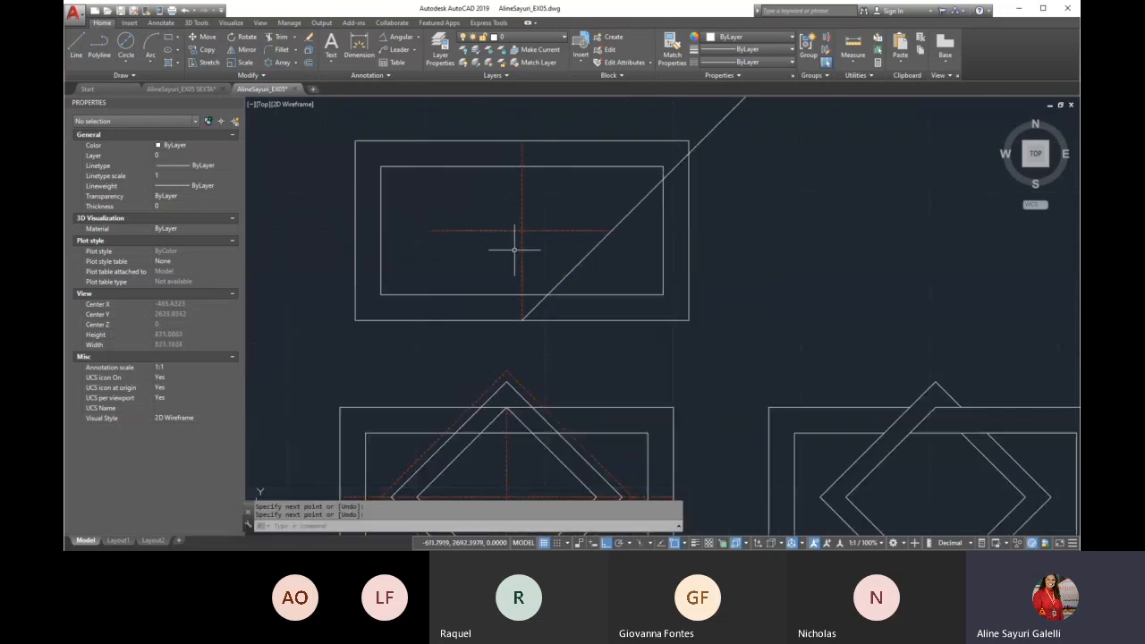
pyautogui.press('Return')
pyautogui.click(612, 230)
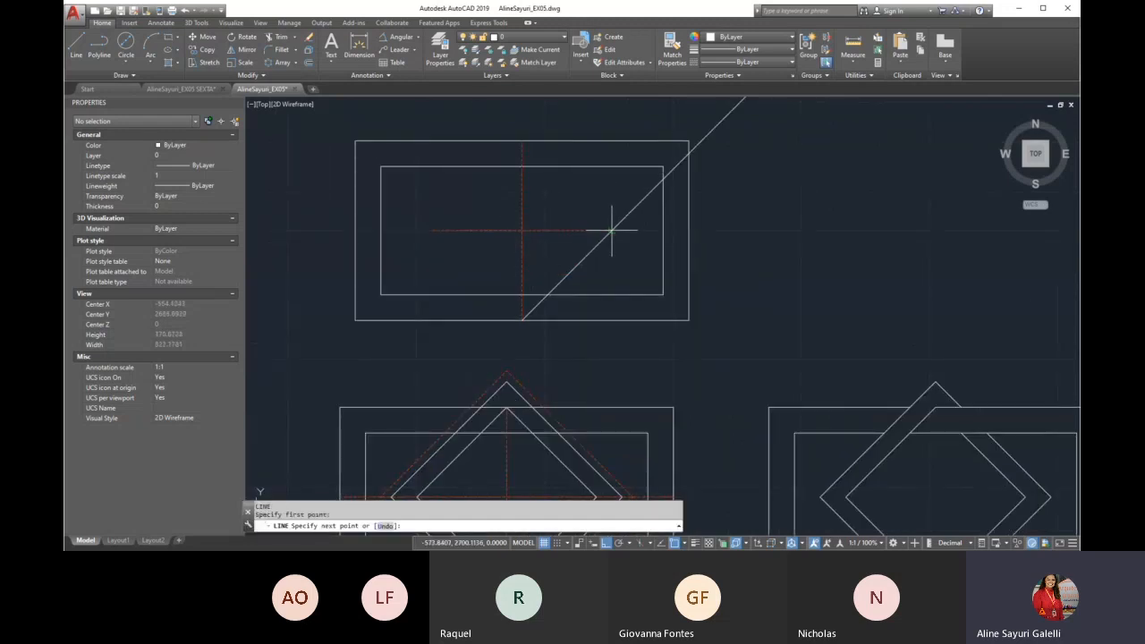
pyautogui.press('Escape')
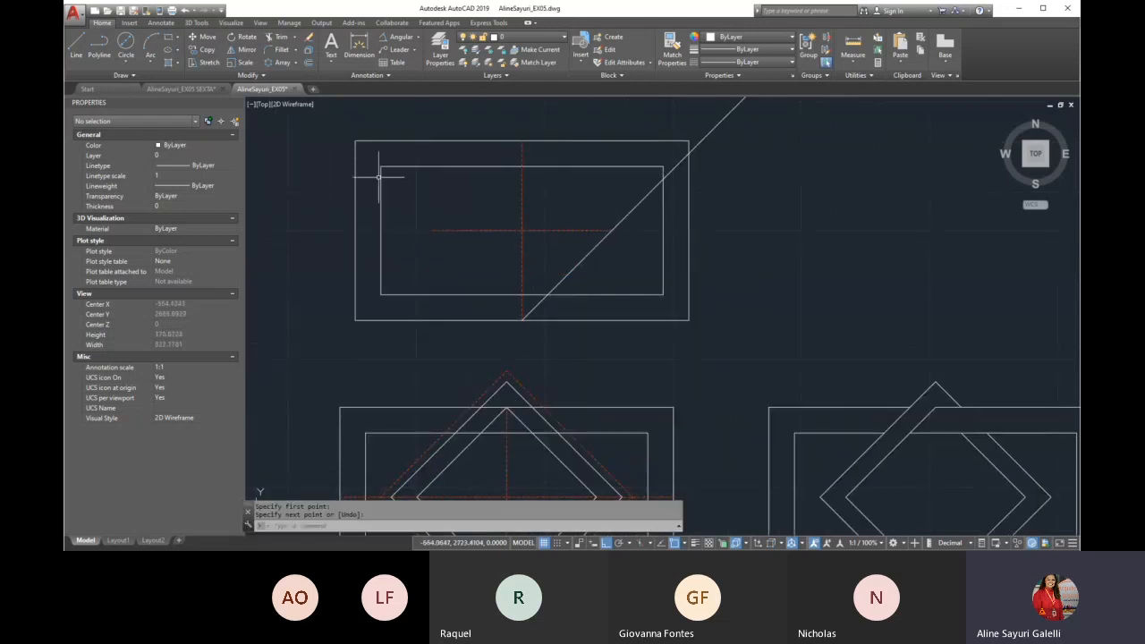
pyautogui.scroll(-4, 480, 141)
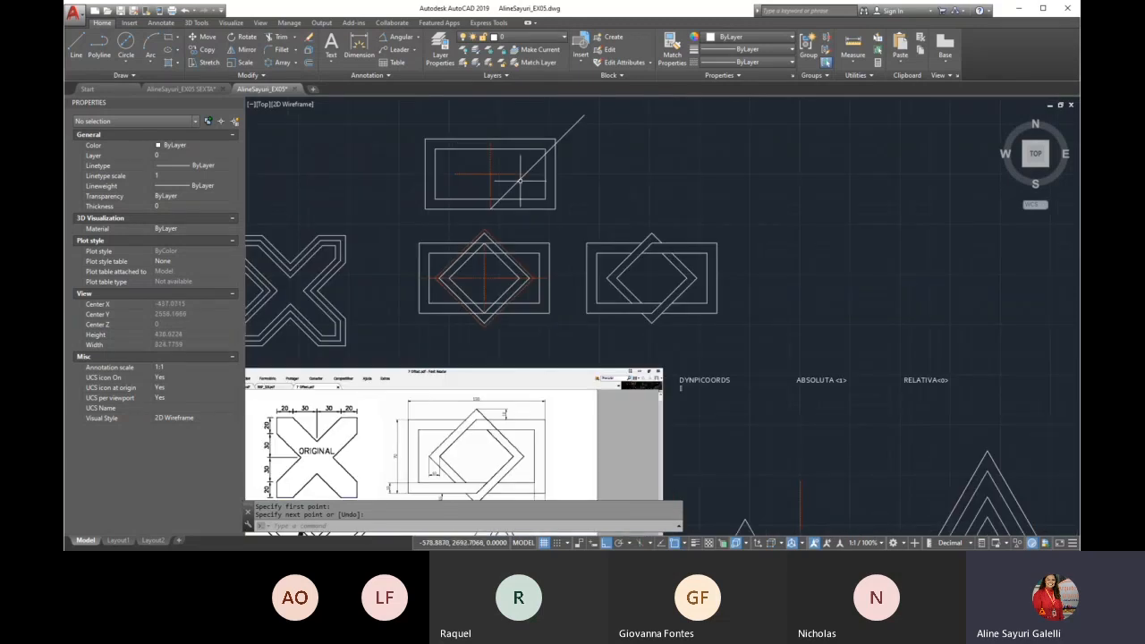
# Draw a polyline diamond from the vertical centre line's lower end through the other three centre line ends and back
pyautogui.write('pl')
pyautogui.press('Return')
pyautogui.scroll(4, 467, 138)
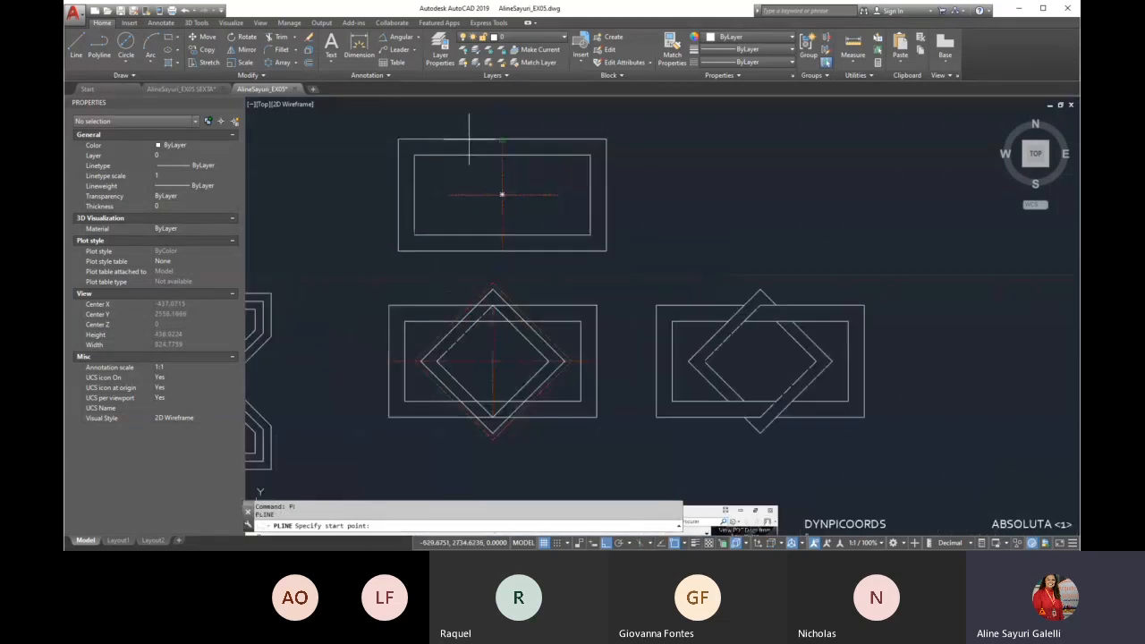
pyautogui.click(521, 318)
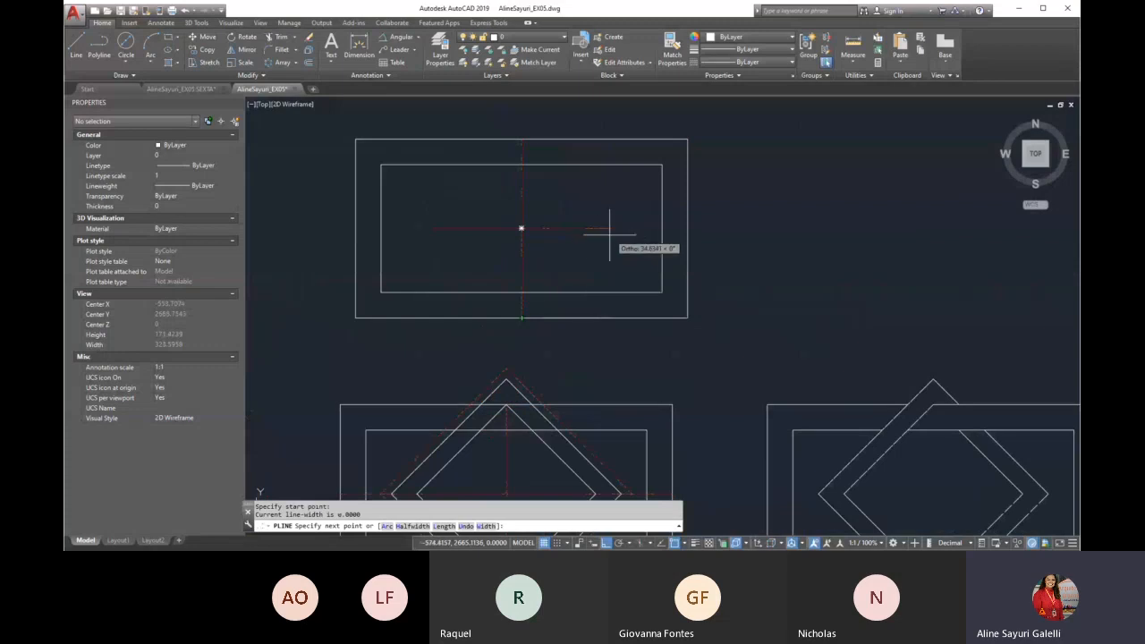
pyautogui.click(611, 228)
pyautogui.click(522, 139)
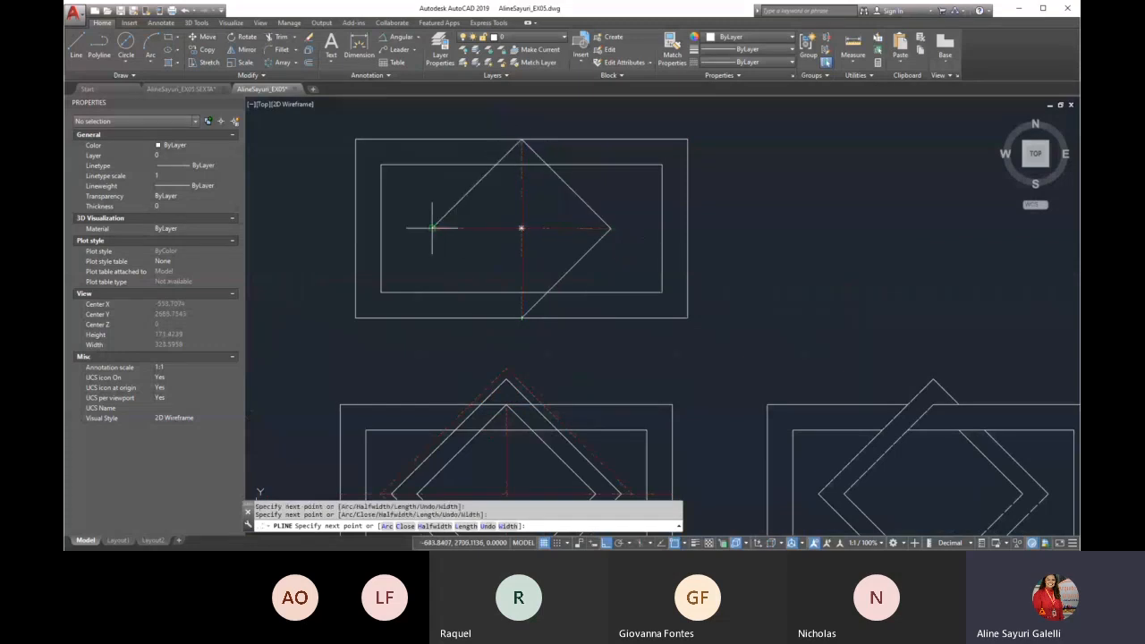
pyautogui.click(432, 228)
pyautogui.click(522, 318)
pyautogui.press('Return')
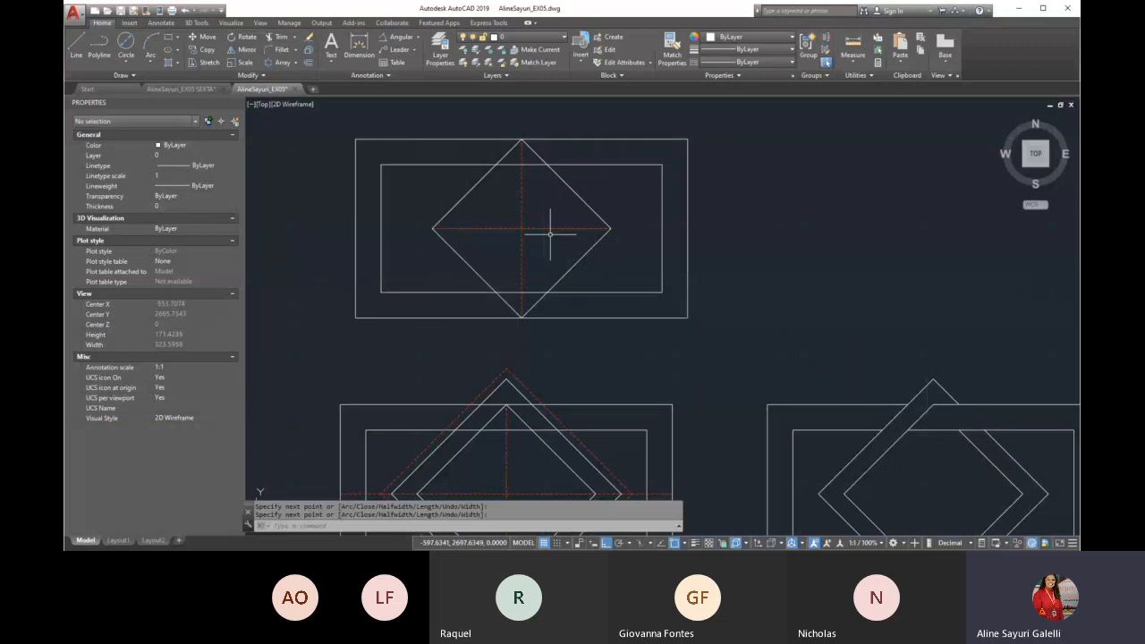
# Offset the diamond outward by 10 units
pyautogui.scroll(-6, 550, 234)
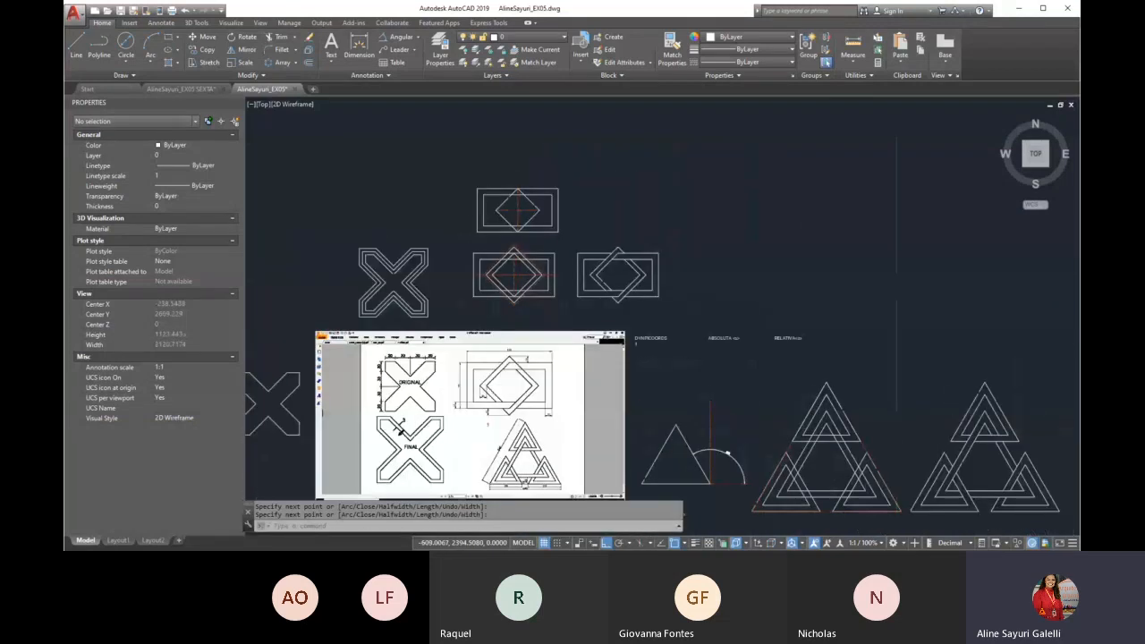
pyautogui.scroll(4, 490, 403)
pyautogui.scroll(2, 443, 392)
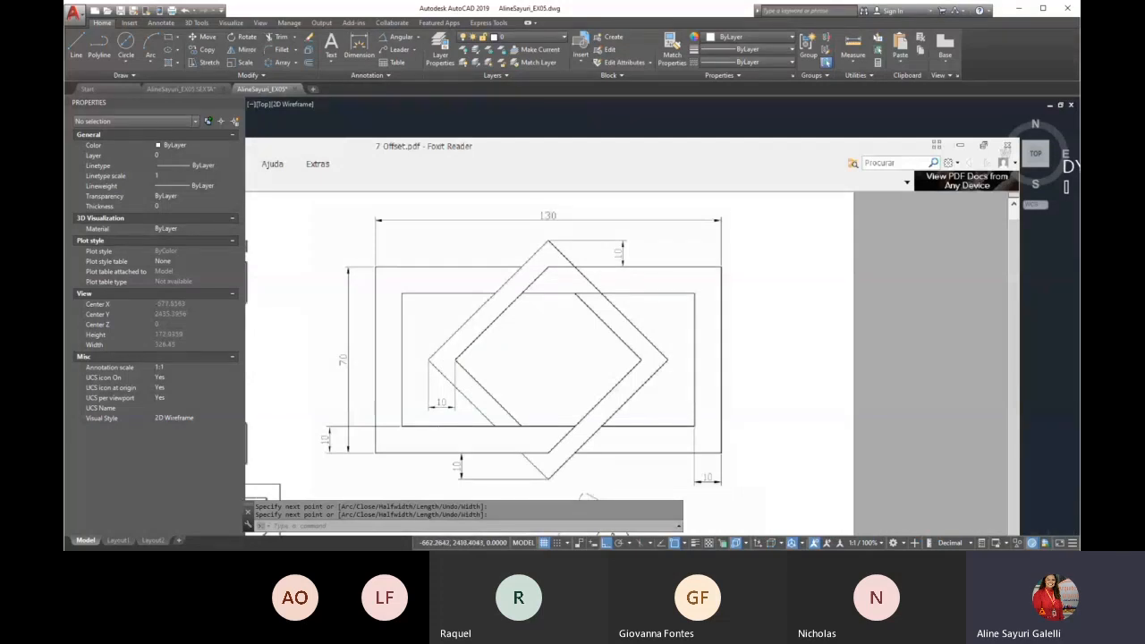
pyautogui.scroll(-5, 395, 473)
pyautogui.scroll(8, 520, 300)
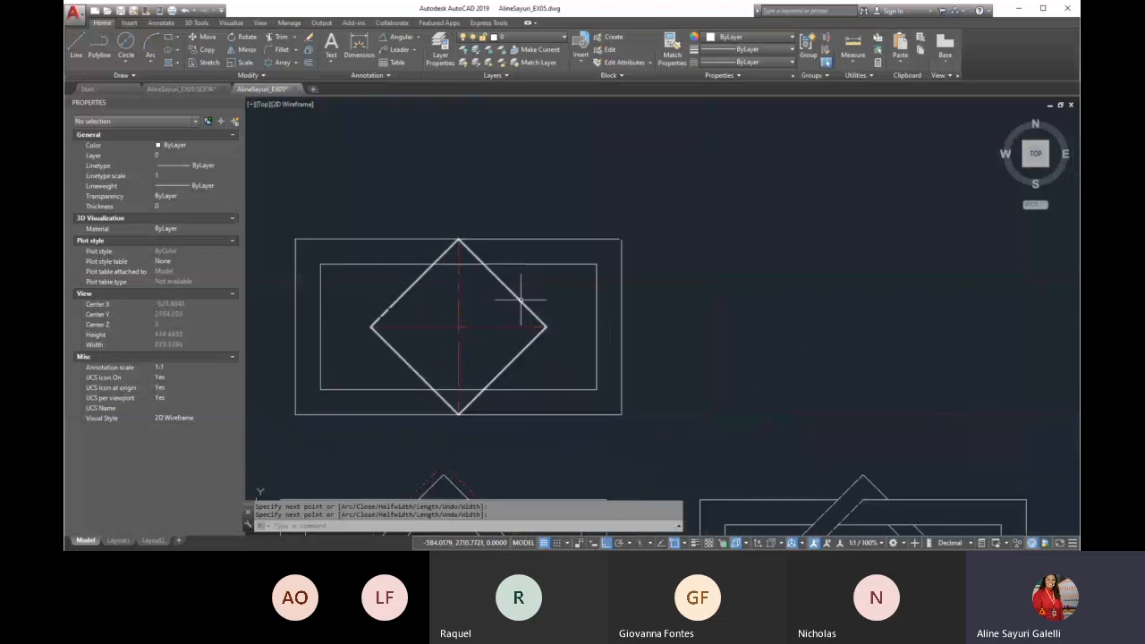
pyautogui.write('o')
pyautogui.press('Return')
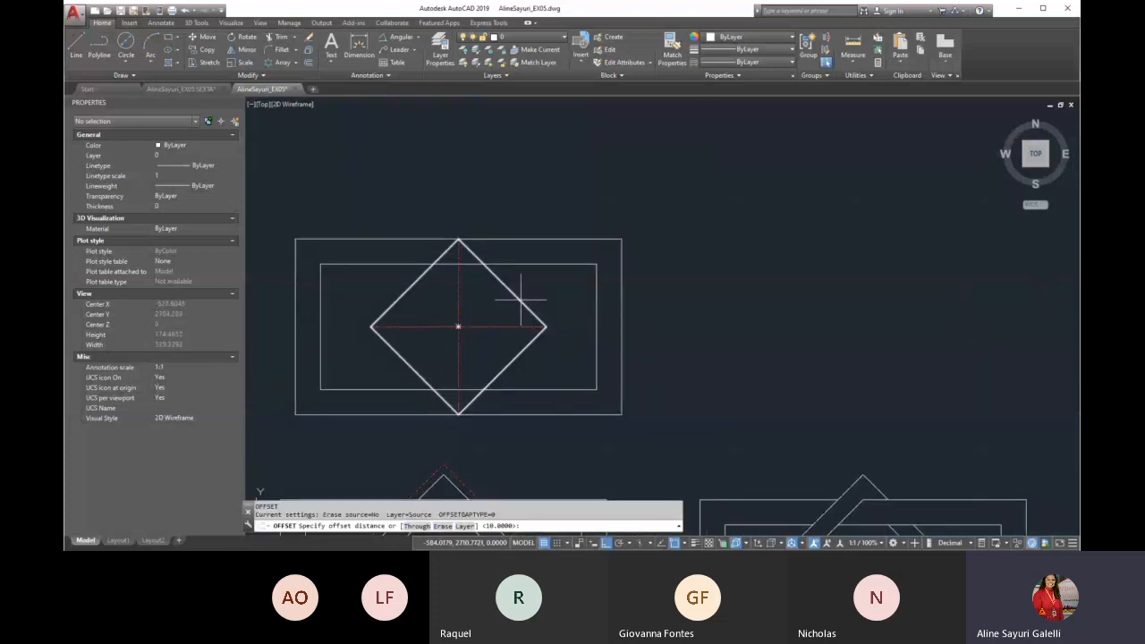
pyautogui.write('10')
pyautogui.press('Return')
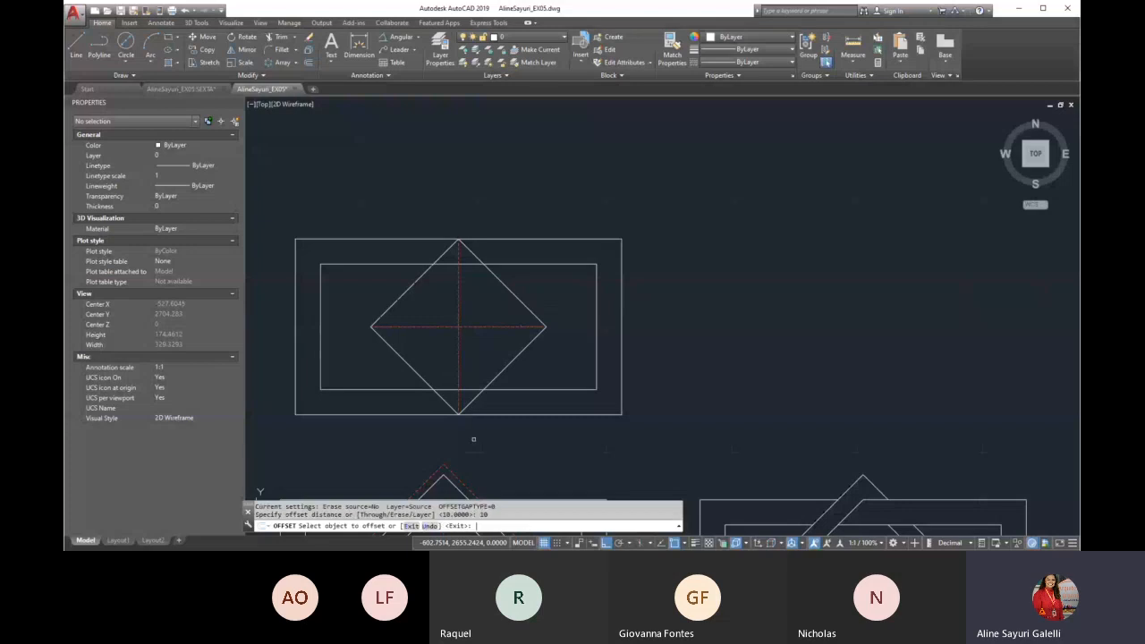
pyautogui.click(514, 295)
pyautogui.click(620, 383)
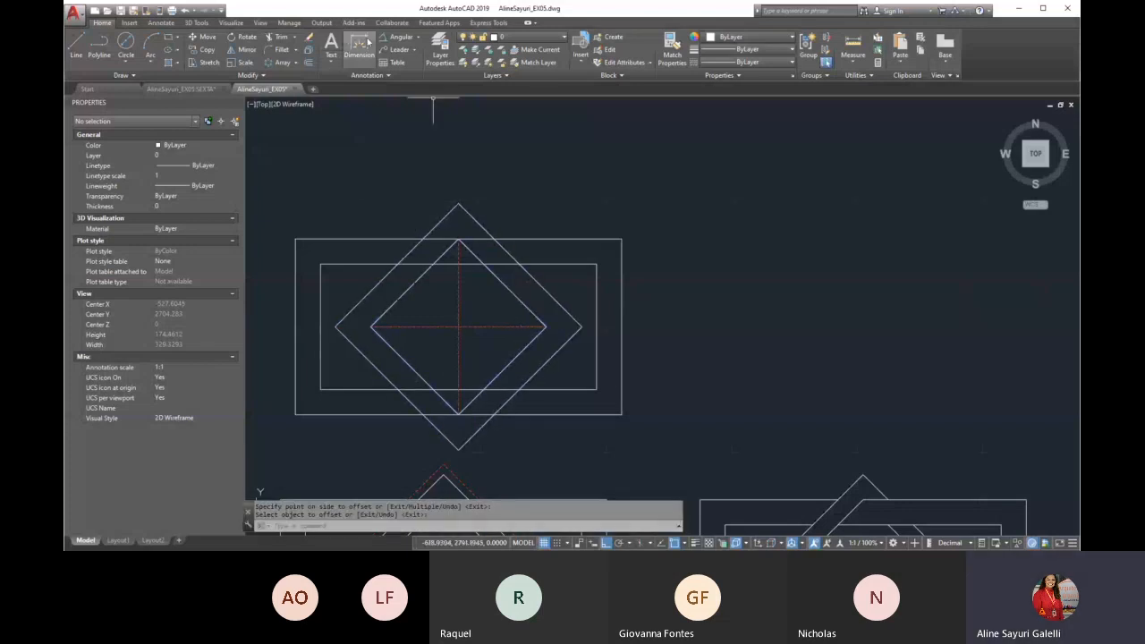
# Add a horizontal linear dimension between the left corners of the outer and inner diamonds
pyautogui.click(400, 37)
pyautogui.click(418, 37)
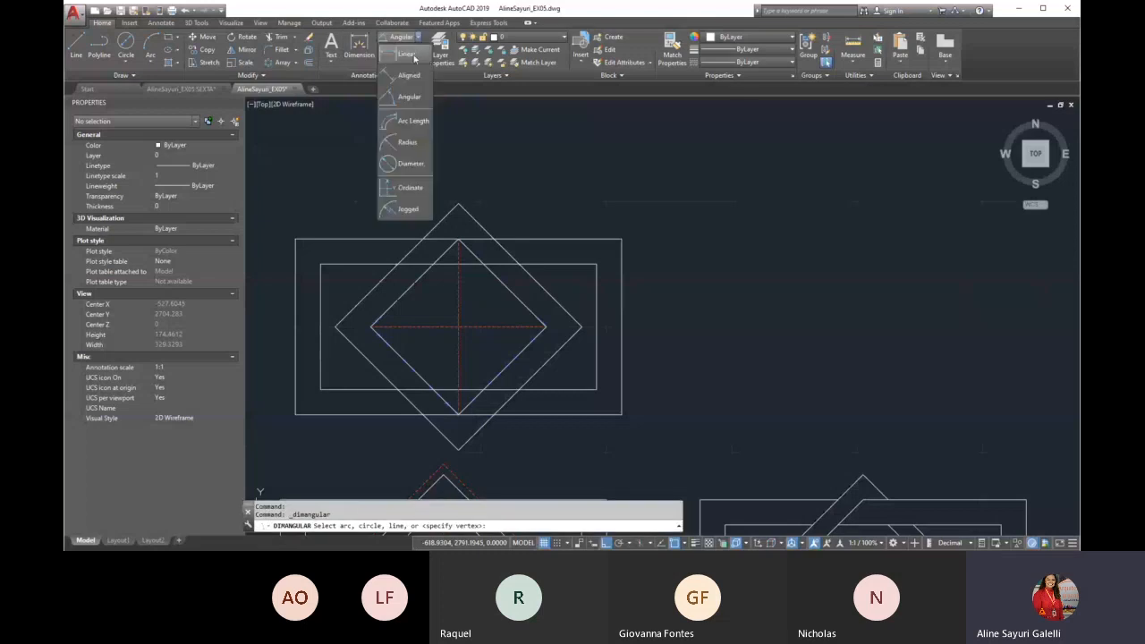
pyautogui.click(398, 51)
pyautogui.scroll(4, 350, 340)
pyautogui.click(337, 326)
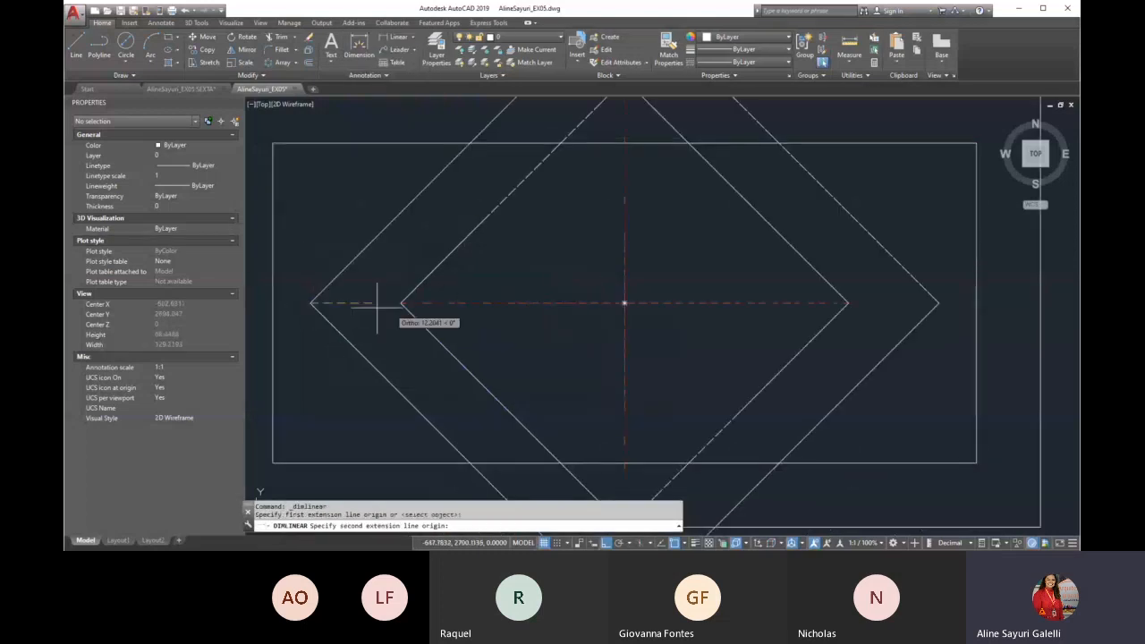
pyautogui.click(401, 304)
pyautogui.scroll(-2, 400, 304)
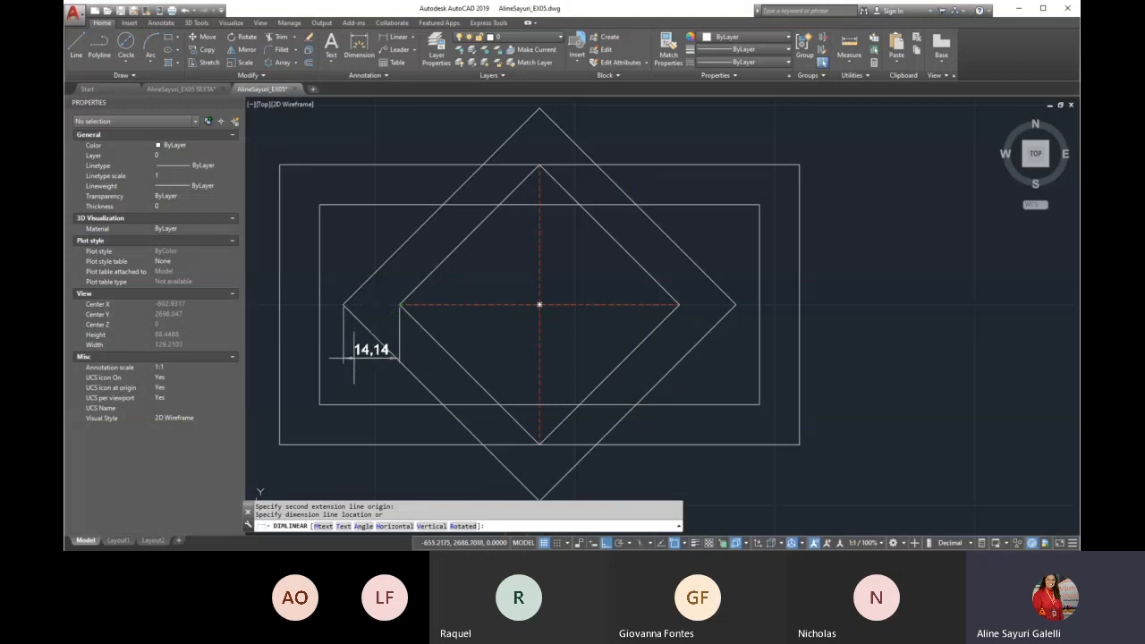
pyautogui.click(428, 360)
# Draw a horizontal line 10 units long outward from the inner diamond's left corner
pyautogui.scroll(-8, 404, 267)
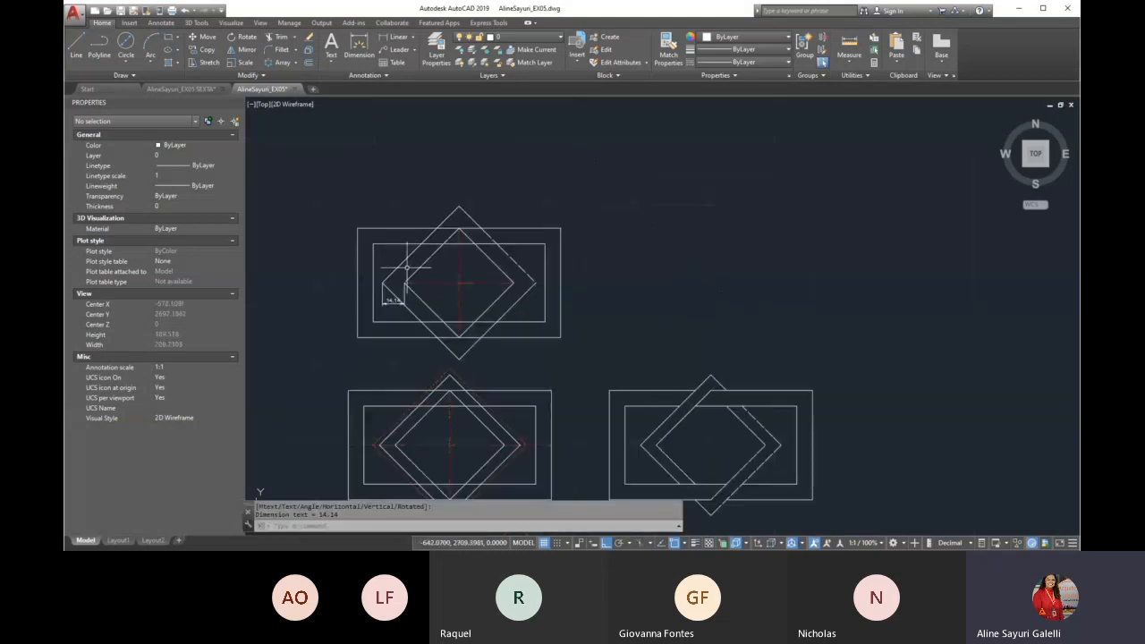
pyautogui.scroll(4, 402, 462)
pyautogui.scroll(4, 403, 458)
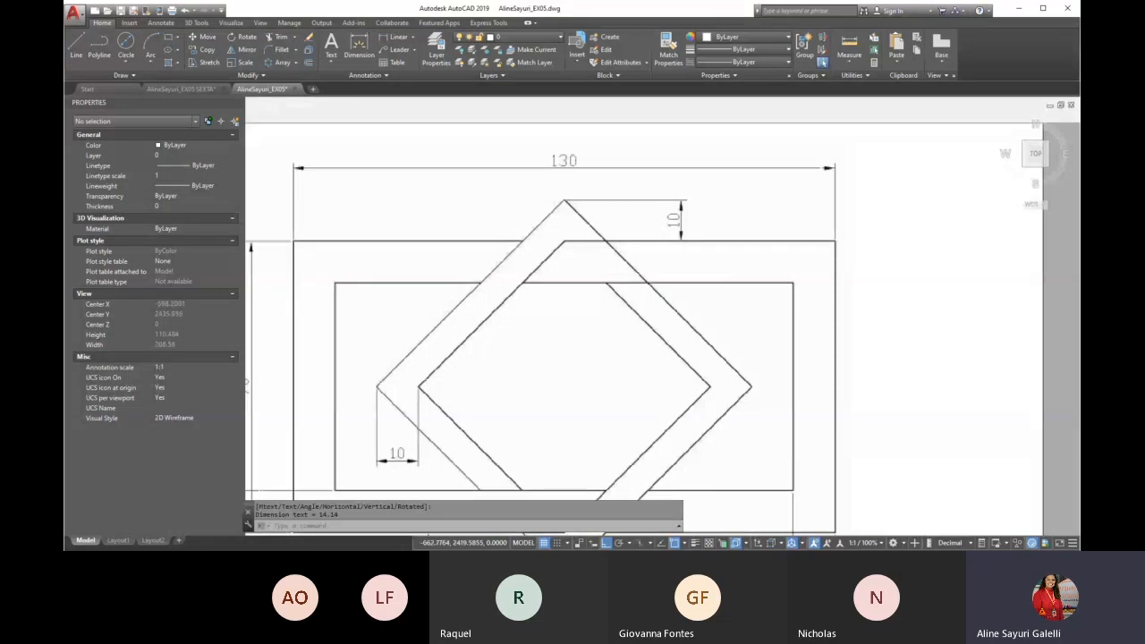
pyautogui.scroll(-8, 375, 286)
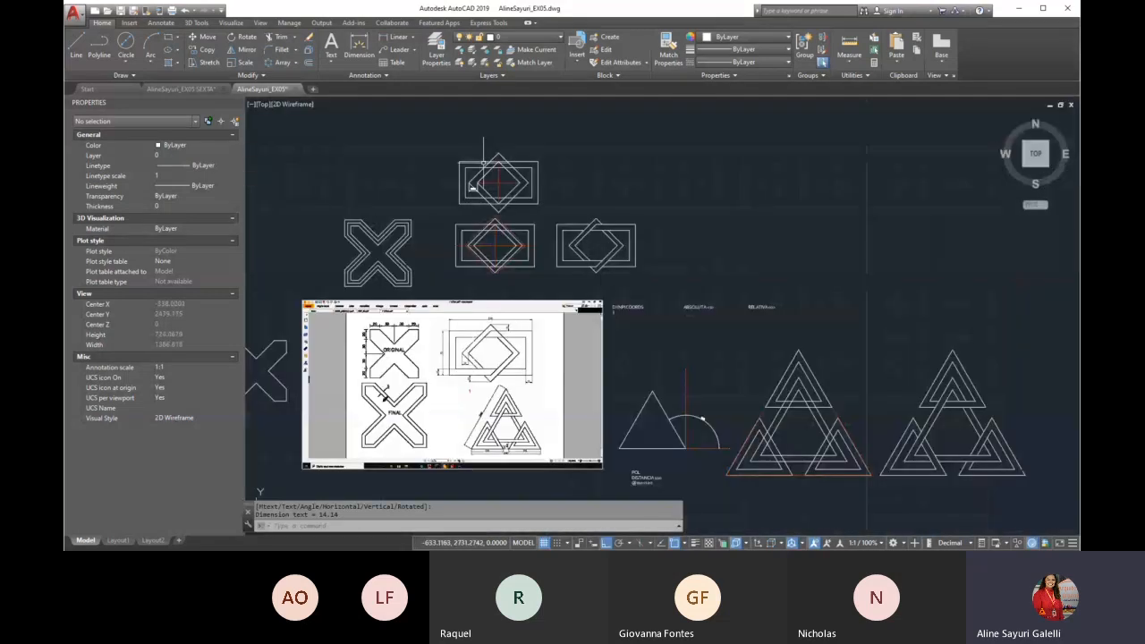
pyautogui.scroll(5, 475, 163)
pyautogui.scroll(2, 463, 275)
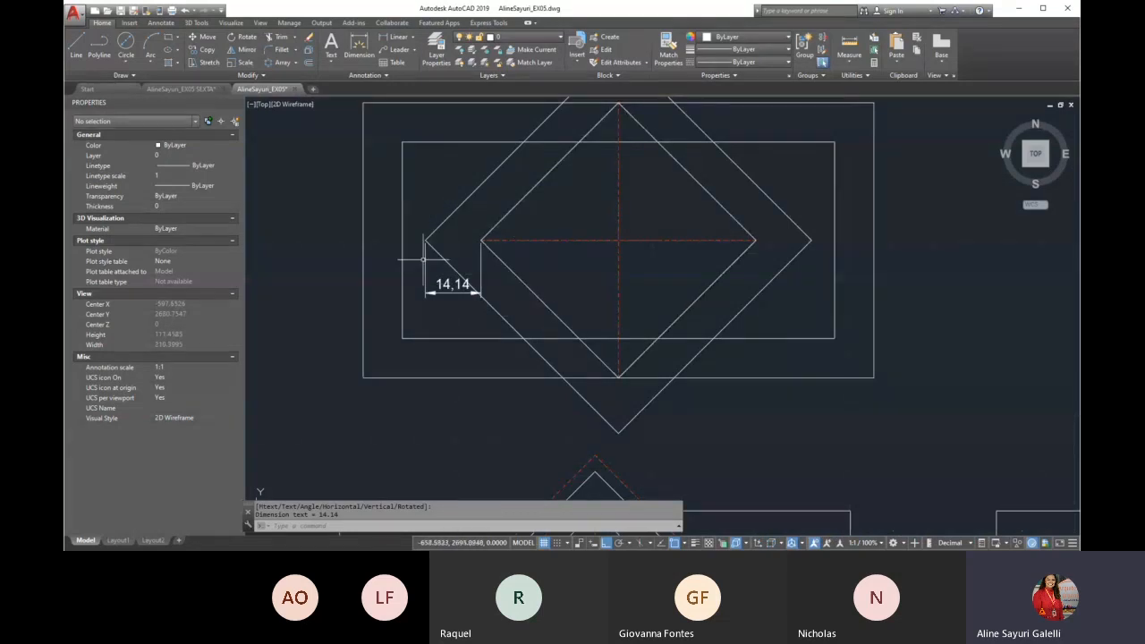
pyautogui.write('L')
pyautogui.press('Return')
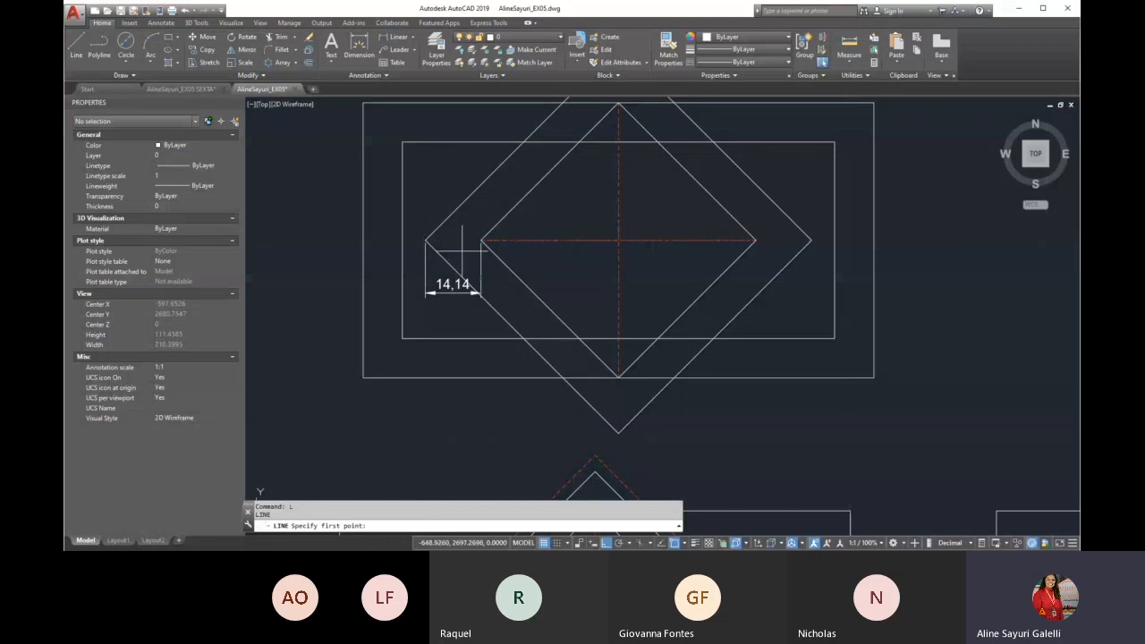
pyautogui.scroll(3, 460, 245)
pyautogui.click(496, 230)
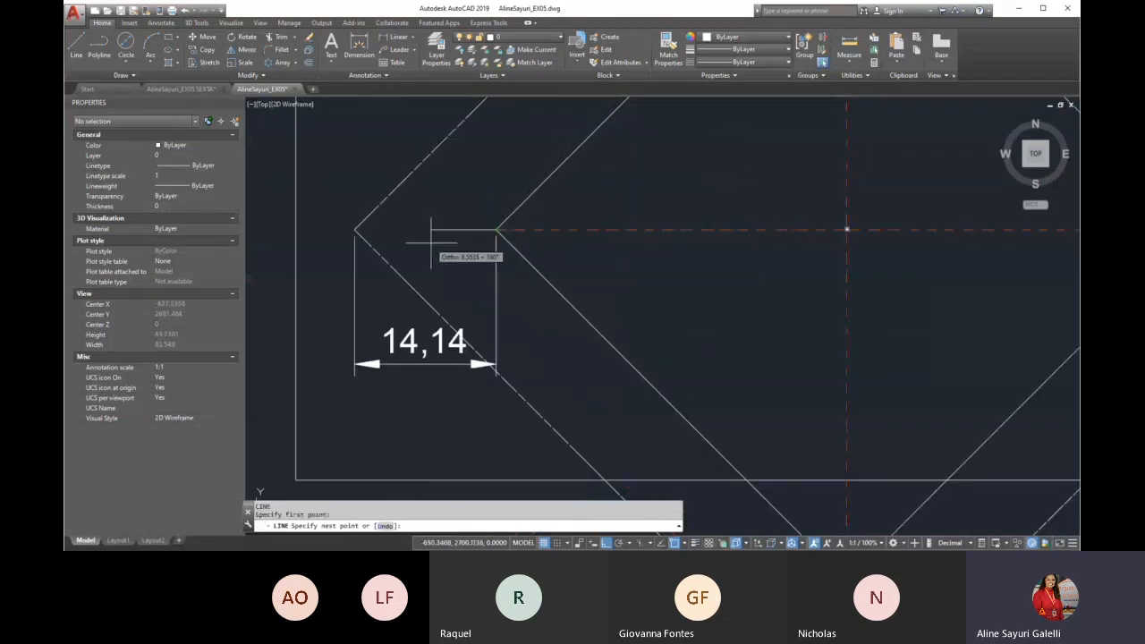
pyautogui.write('10')
pyautogui.press('Return')
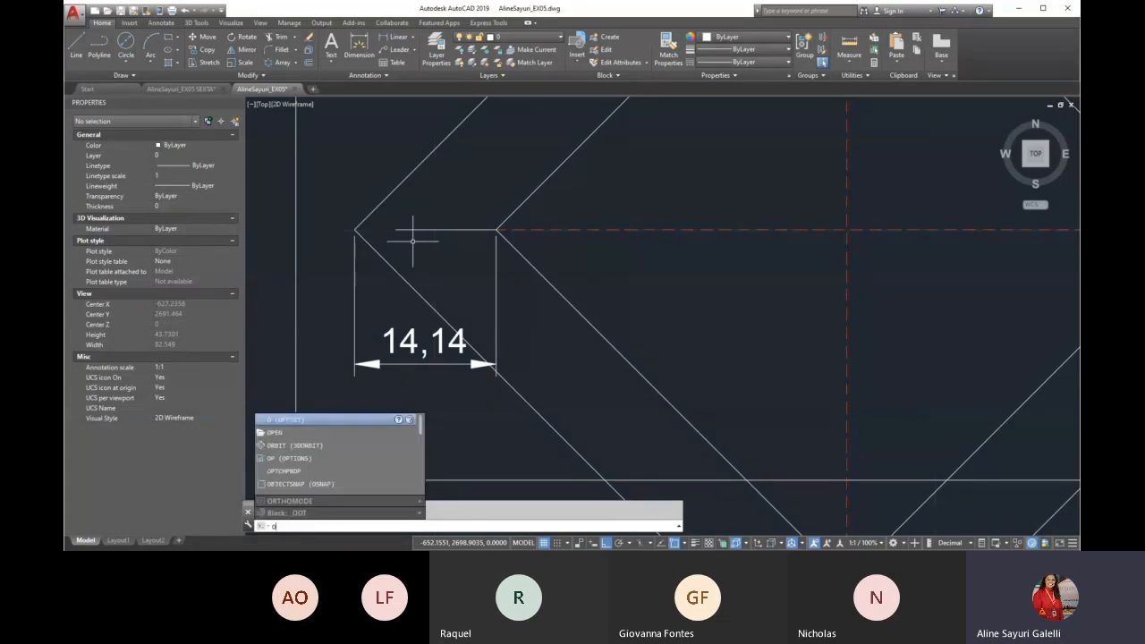
# Offset the inner diamond outward, picking the offset distance between the two ends of the 10-unit line
pyautogui.press('Return')
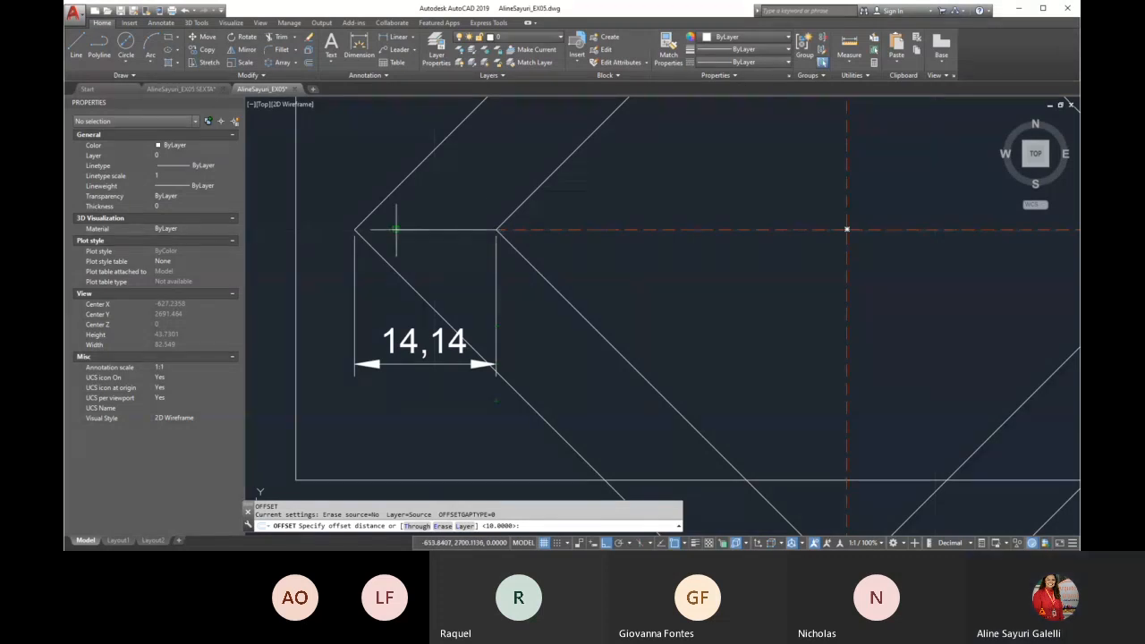
pyautogui.click(496, 229)
pyautogui.click(396, 230)
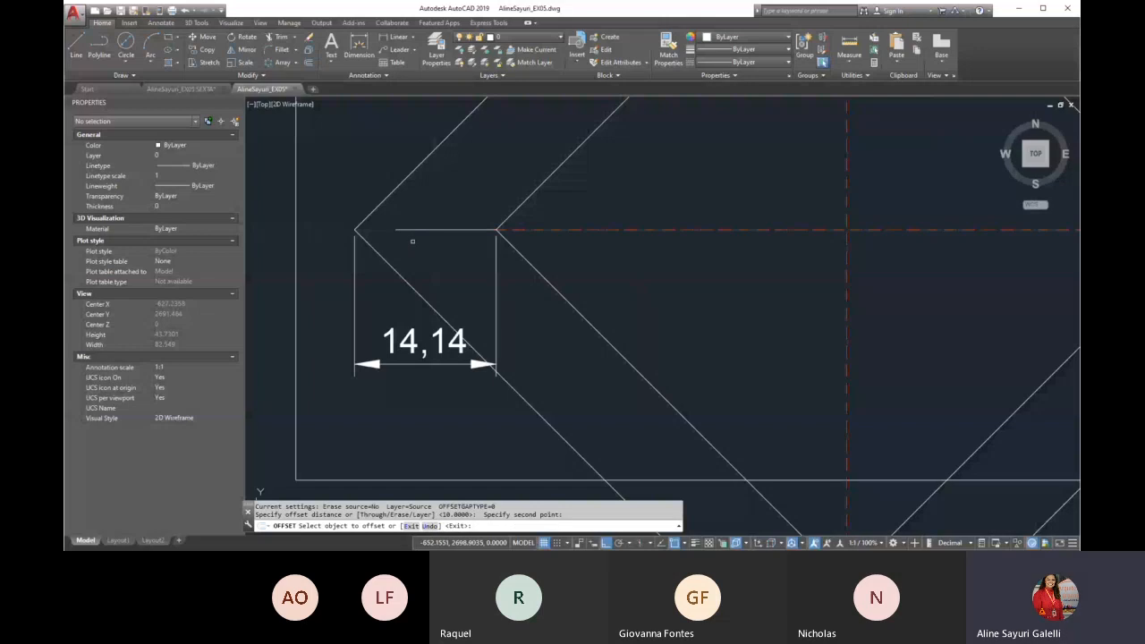
pyautogui.scroll(-3, 414, 468)
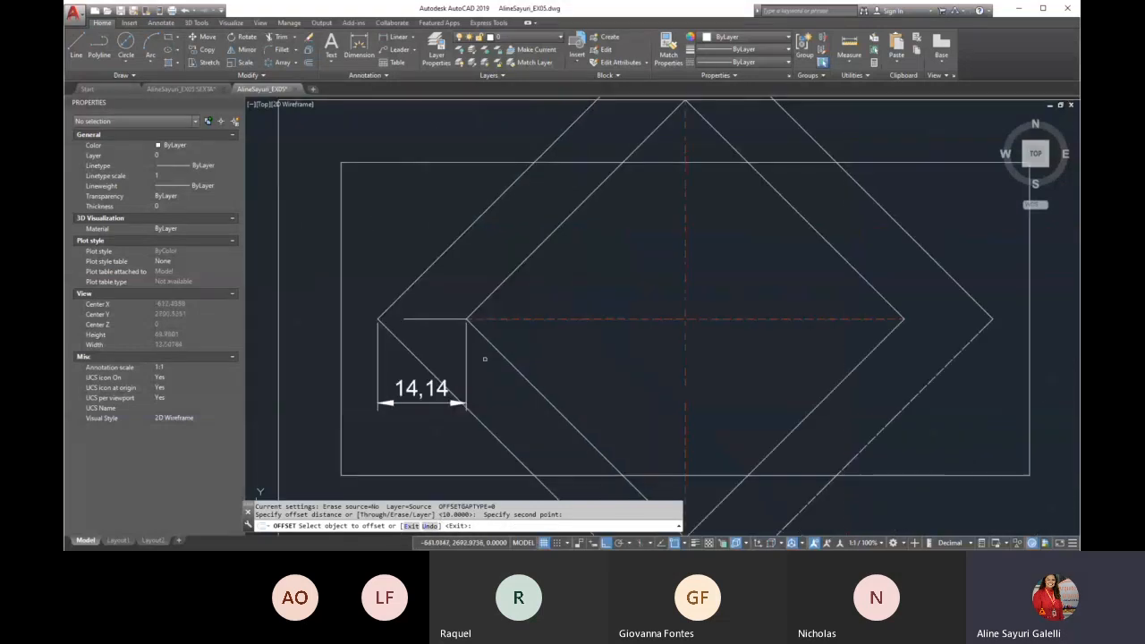
pyautogui.click(481, 301)
pyautogui.click(456, 272)
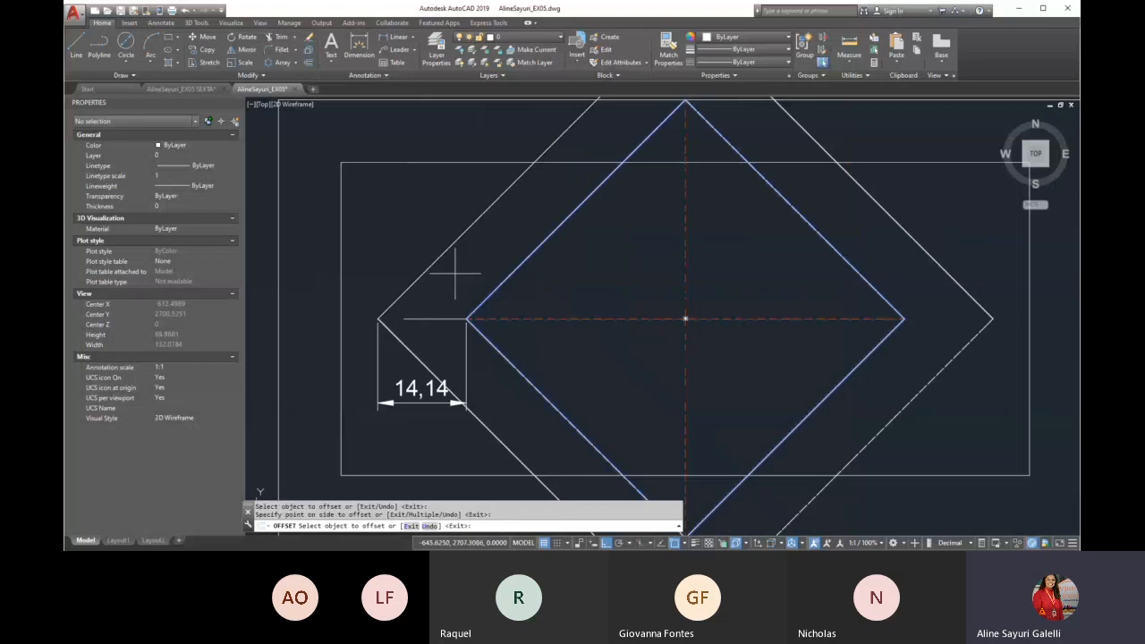
pyautogui.press('Escape')
# Repeat the inner diamond's outward offset with the distance picked again from the short line's ends
pyautogui.press('space')
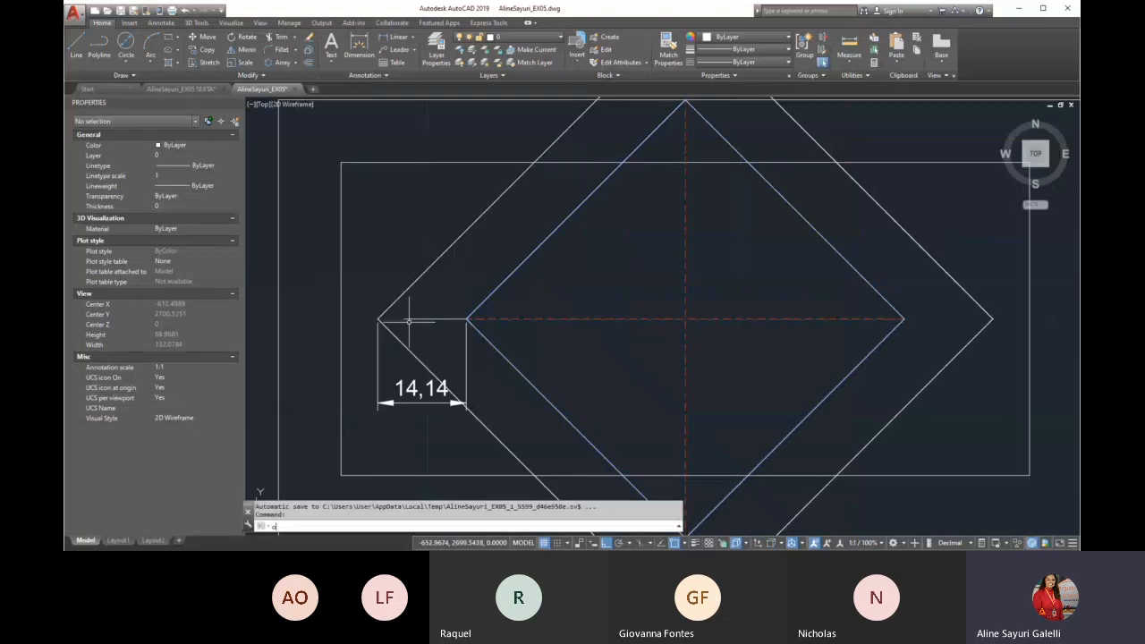
pyautogui.scroll(2, 397, 325)
pyautogui.scroll(5, 397, 324)
pyautogui.click(678, 300)
pyautogui.click(428, 300)
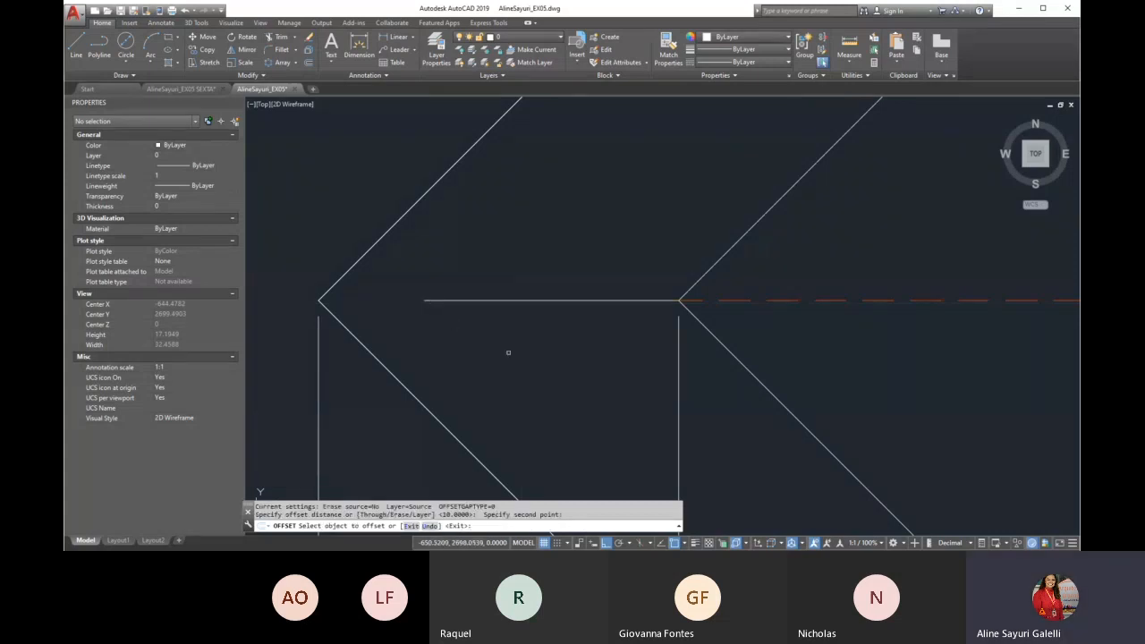
pyautogui.click(709, 269)
pyautogui.click(642, 240)
pyautogui.press('Return')
# Delete the outer offset diamonds and the horizontal dimension from the new figure
pyautogui.scroll(-8, 460, 307)
pyautogui.scroll(1, 427, 427)
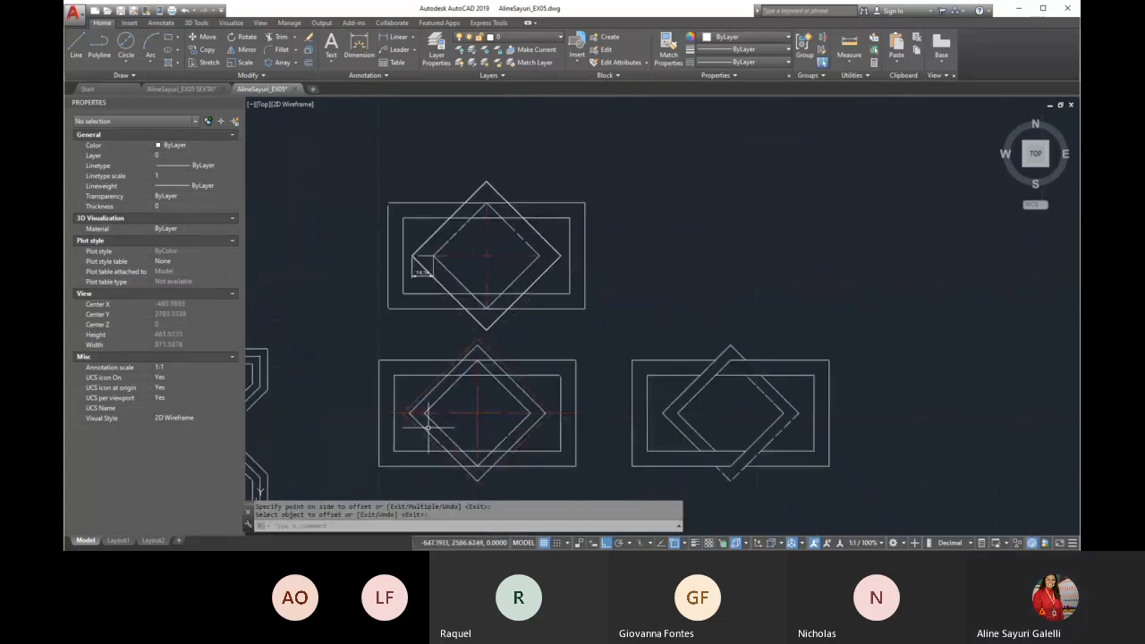
pyautogui.scroll(2, 427, 427)
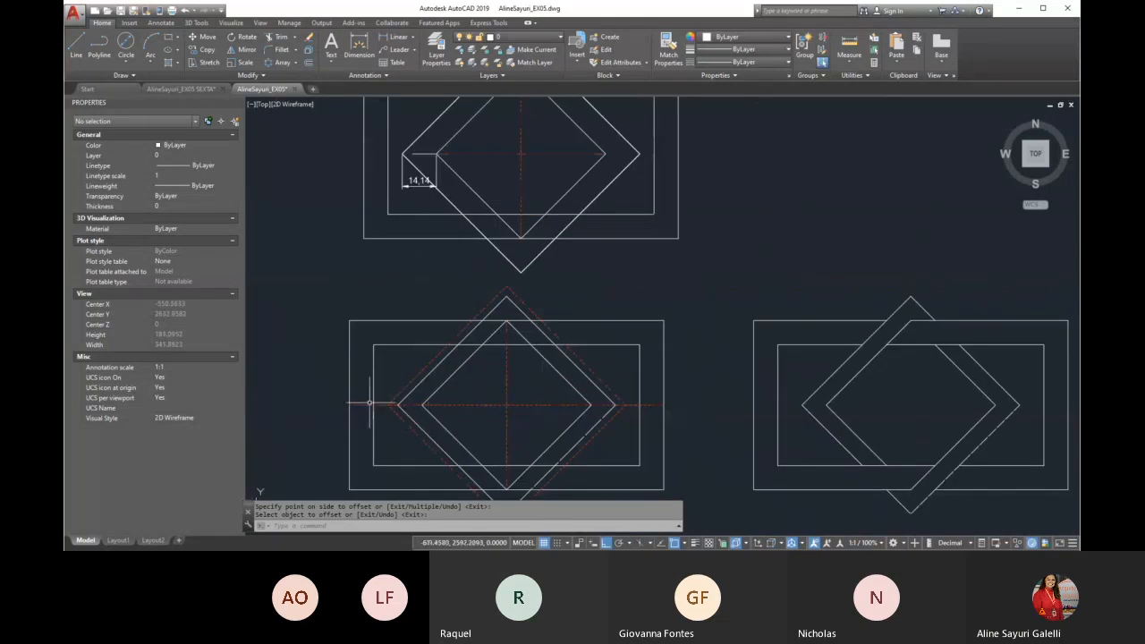
pyautogui.scroll(4, 398, 130)
pyautogui.click(450, 259)
pyautogui.click(430, 273)
pyautogui.press('Delete')
pyautogui.click(448, 213)
pyautogui.click(442, 223)
pyautogui.press('Delete')
# Start an Offset with the Through option
pyautogui.write('o')
pyautogui.press('Return')
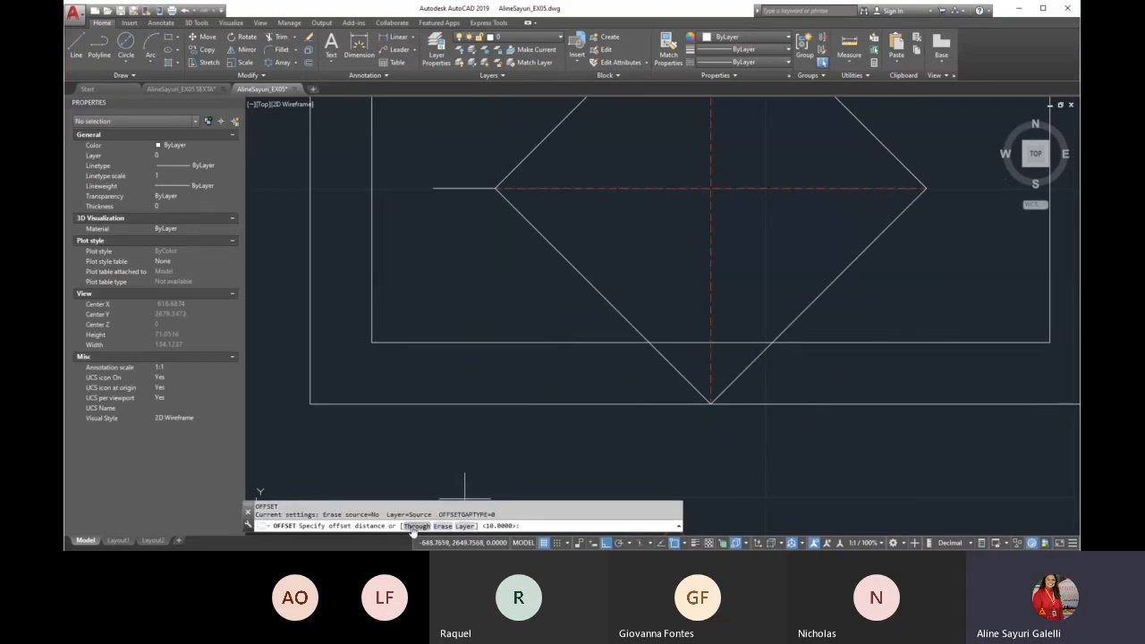
pyautogui.write('7')
pyautogui.press('Return')
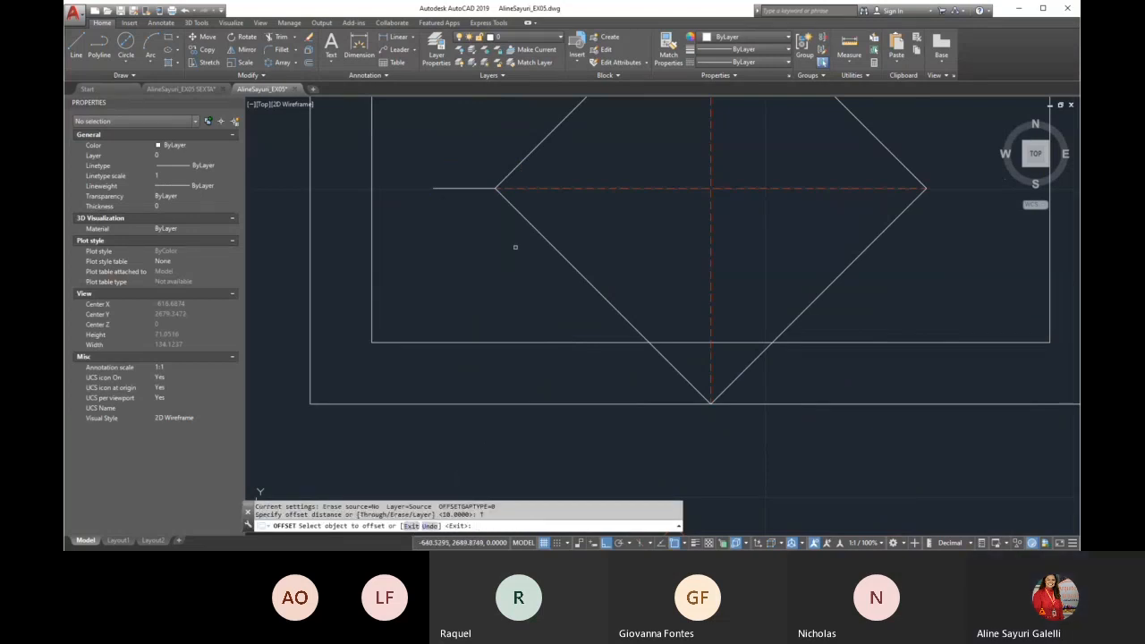
pyautogui.click(479, 189)
pyautogui.click(472, 210)
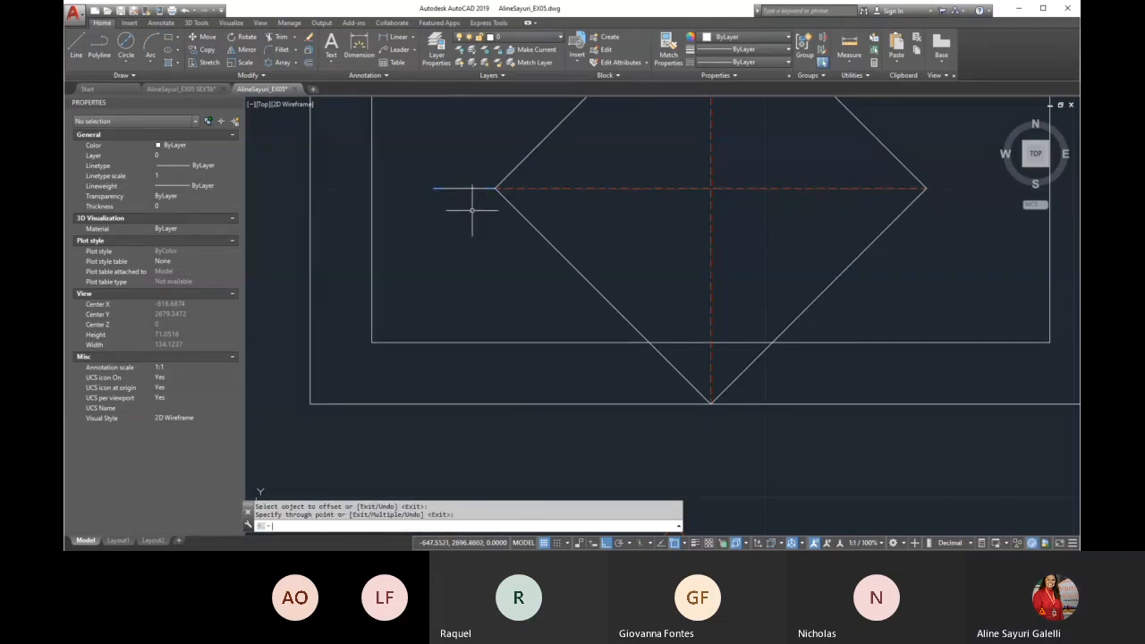
pyautogui.press('Return')
pyautogui.press('Return')
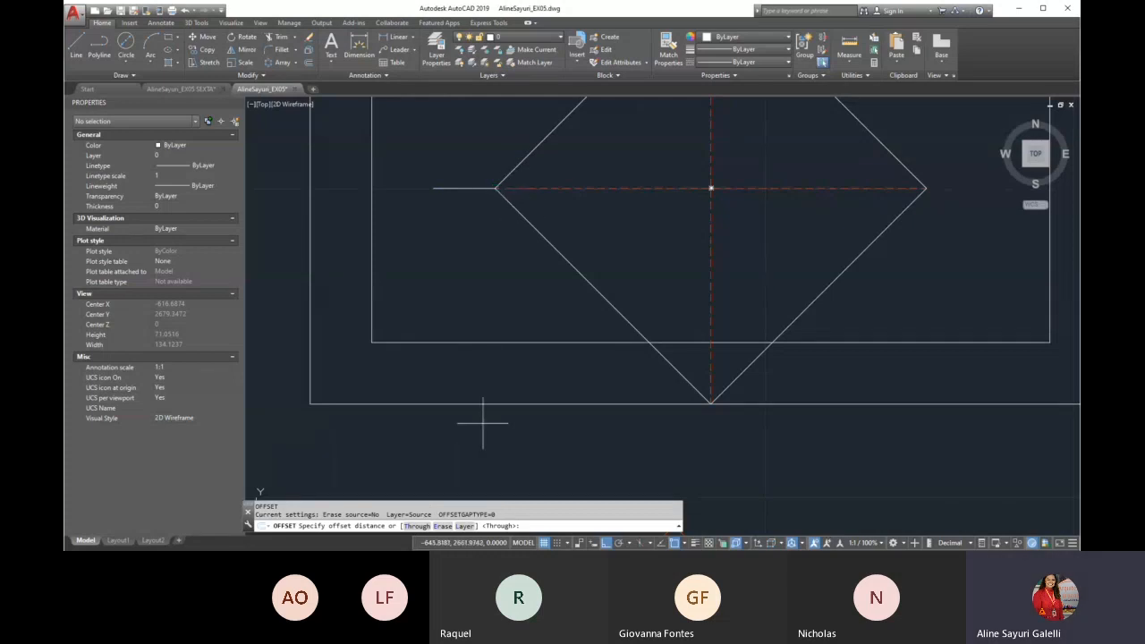
pyautogui.press('Escape')
pyautogui.press('Escape')
pyautogui.write('o')
pyautogui.press('Return')
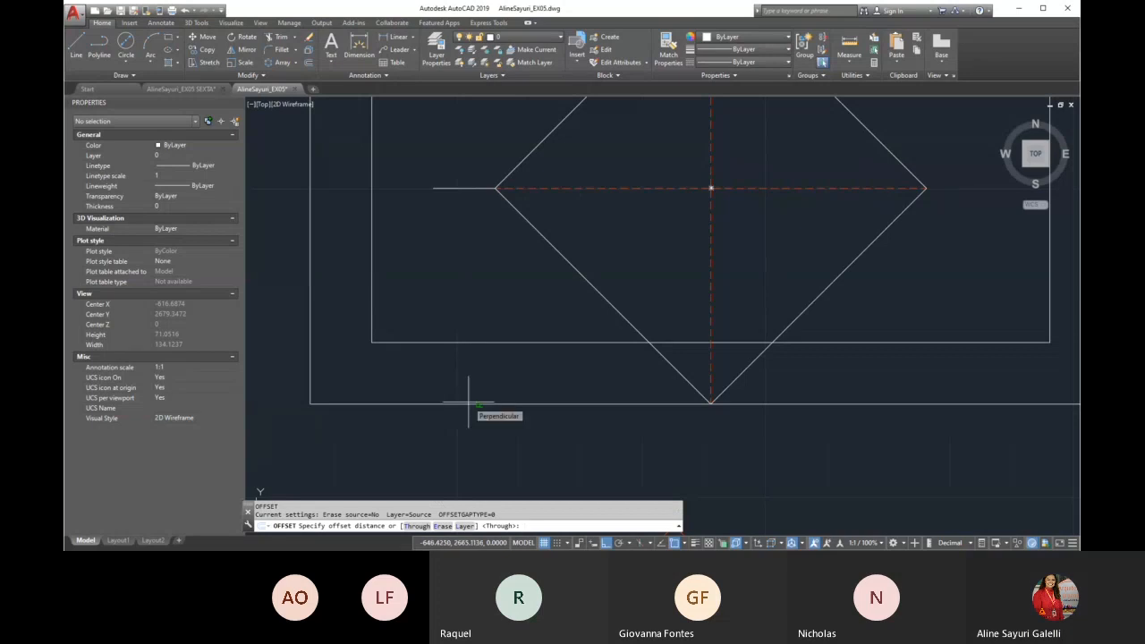
pyautogui.press('Escape')
pyautogui.write('o')
pyautogui.press('Return')
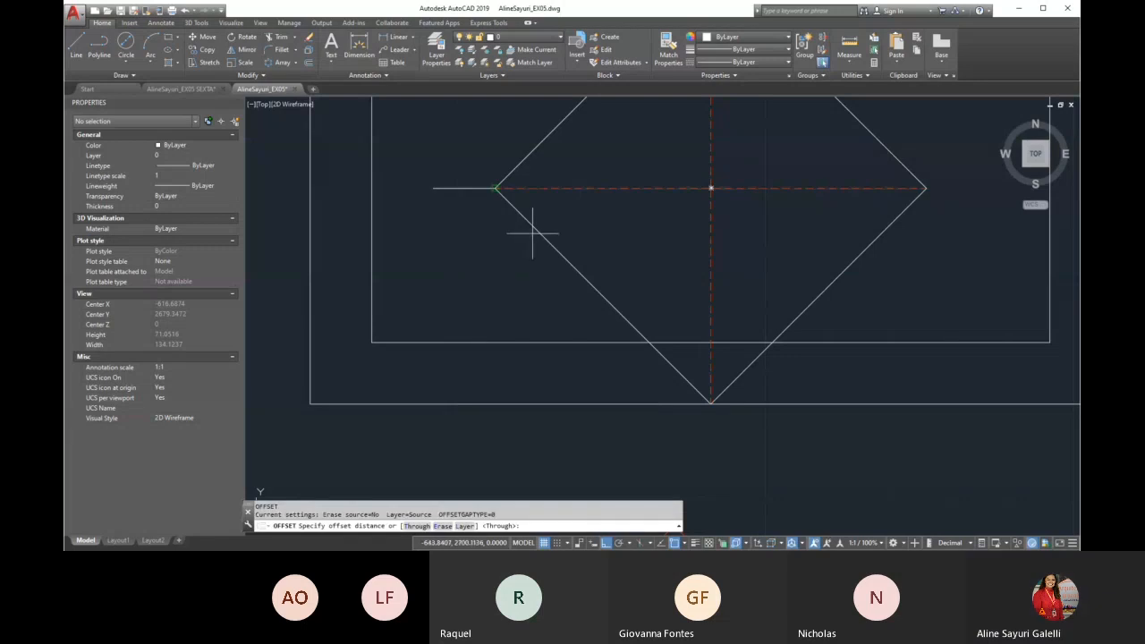
pyautogui.press('Return')
pyautogui.click(530, 230)
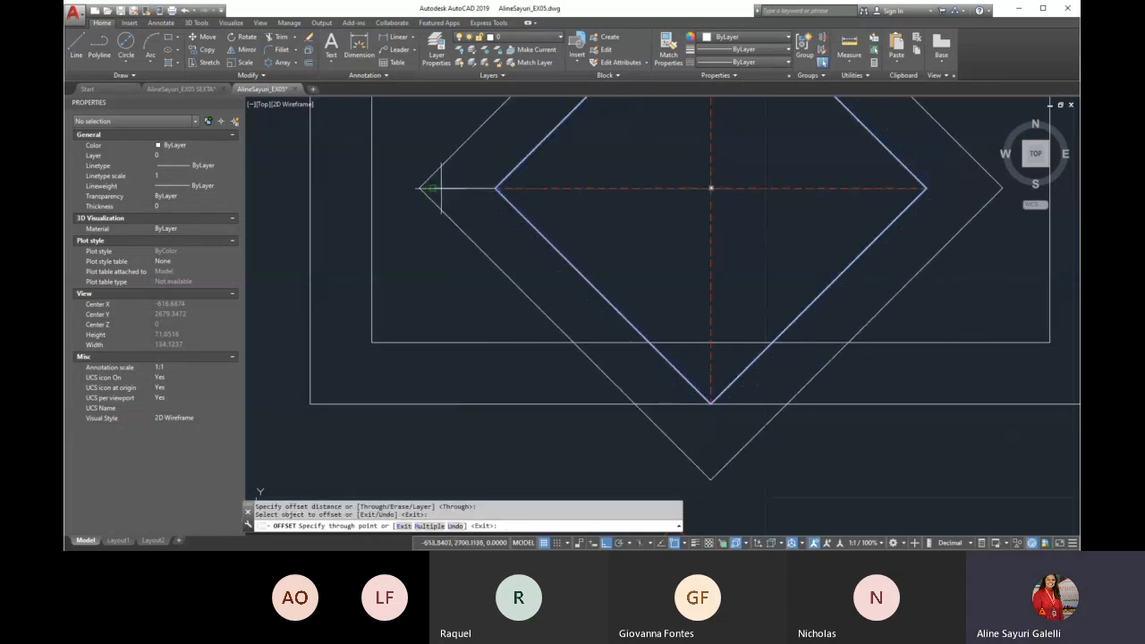
pyautogui.press('Escape')
# Offset the inner diamond outward through the free end of the 10-unit horizontal line
pyautogui.scroll(4, 493, 120)
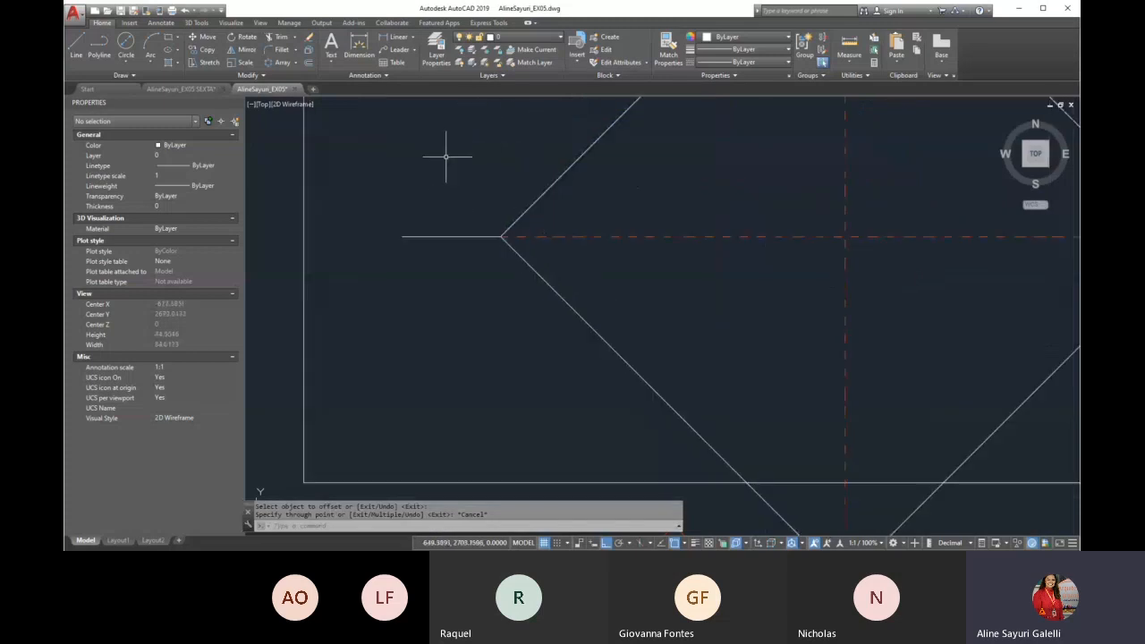
pyautogui.press('Return')
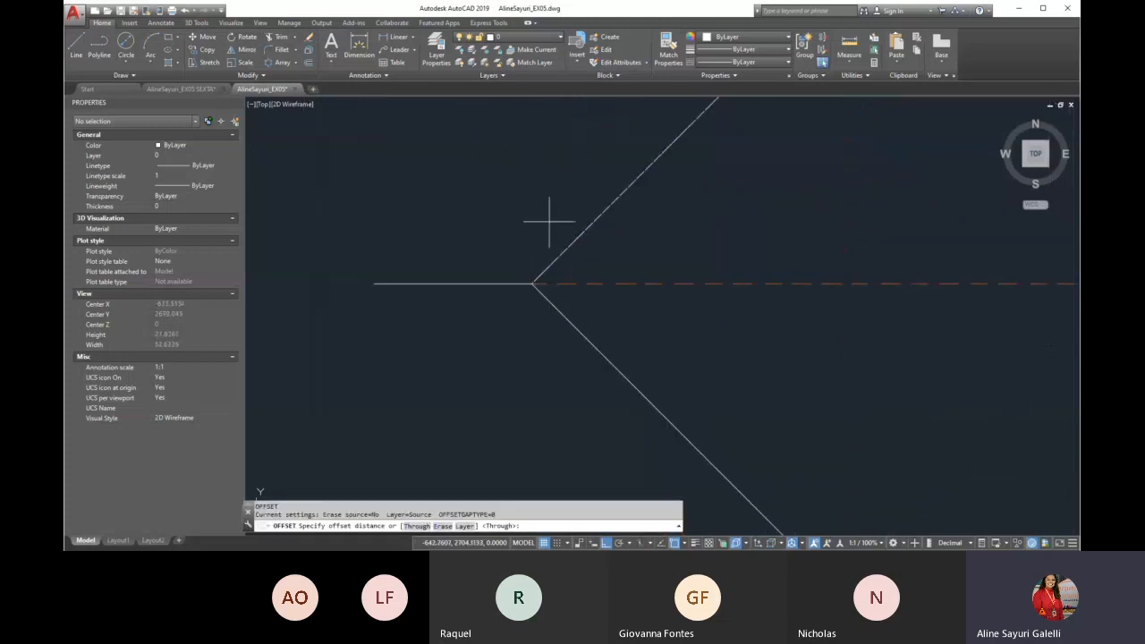
pyautogui.press('Return')
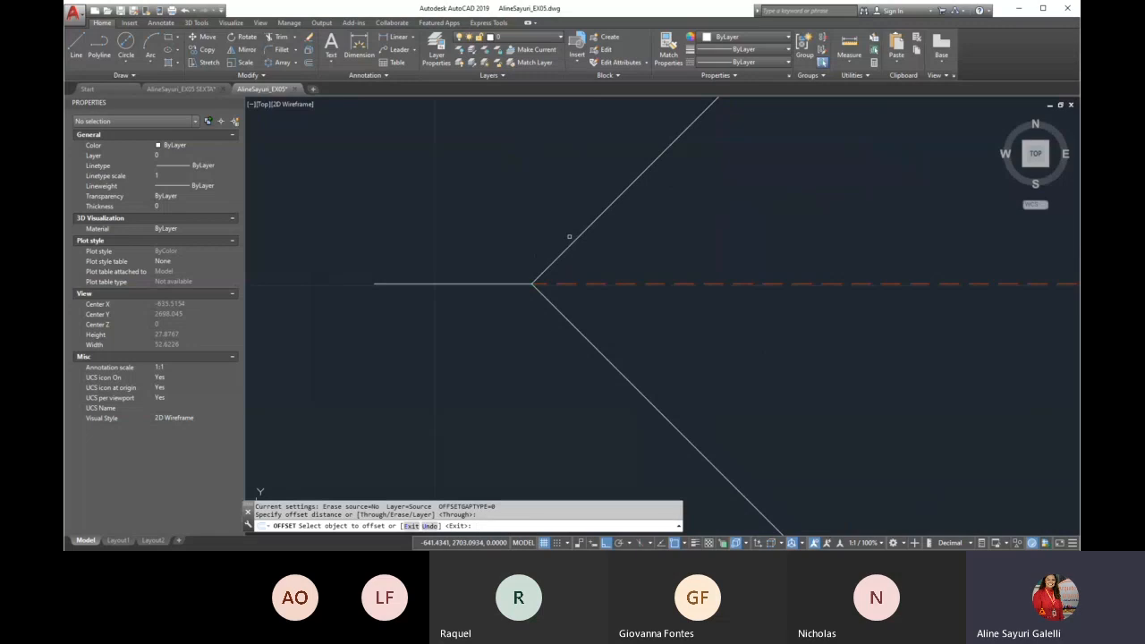
pyautogui.click(572, 248)
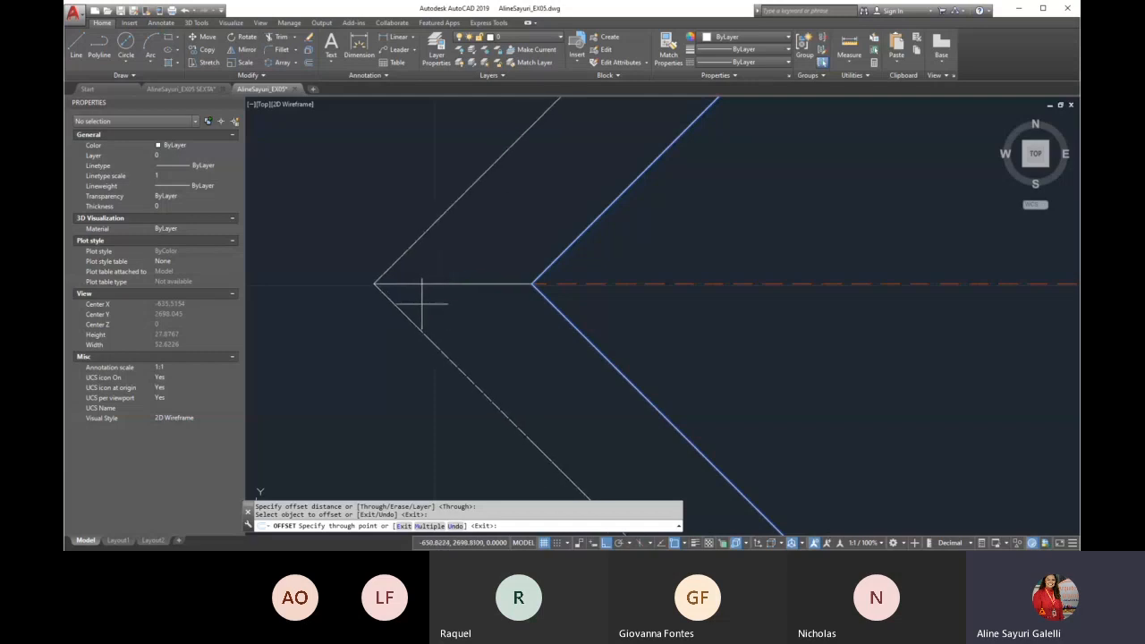
pyautogui.click(421, 303)
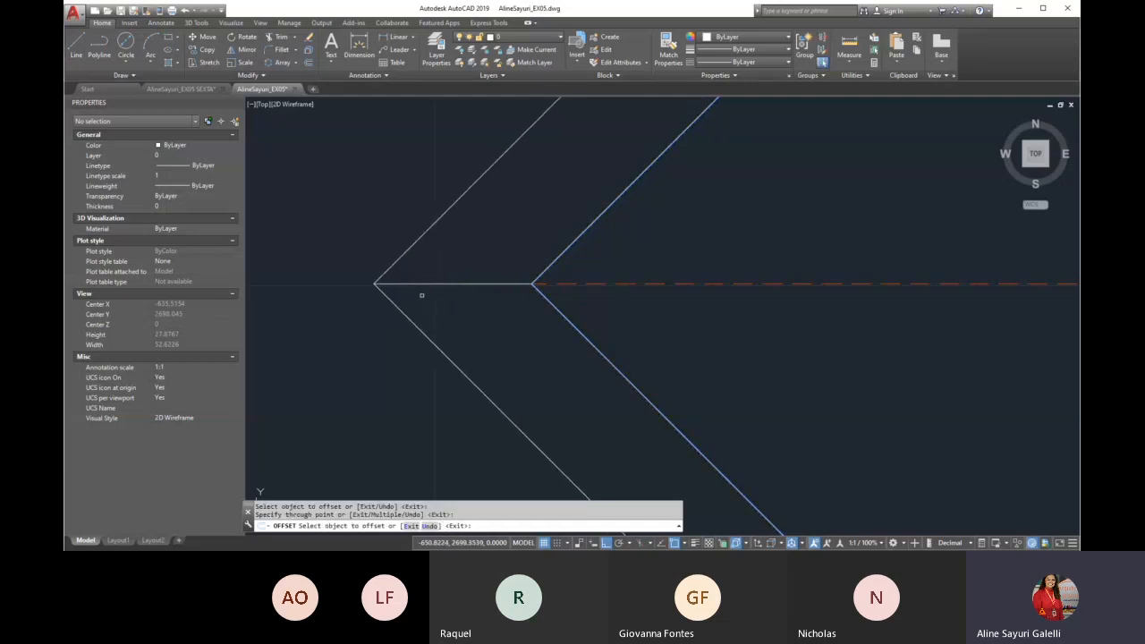
# Examine the reference image's rectangle-and-diamond figure and the dimensions of its interlaced triangles figure
pyautogui.scroll(-10, 421, 295)
pyautogui.scroll(-4, 525, 297)
pyautogui.scroll(4, 655, 315)
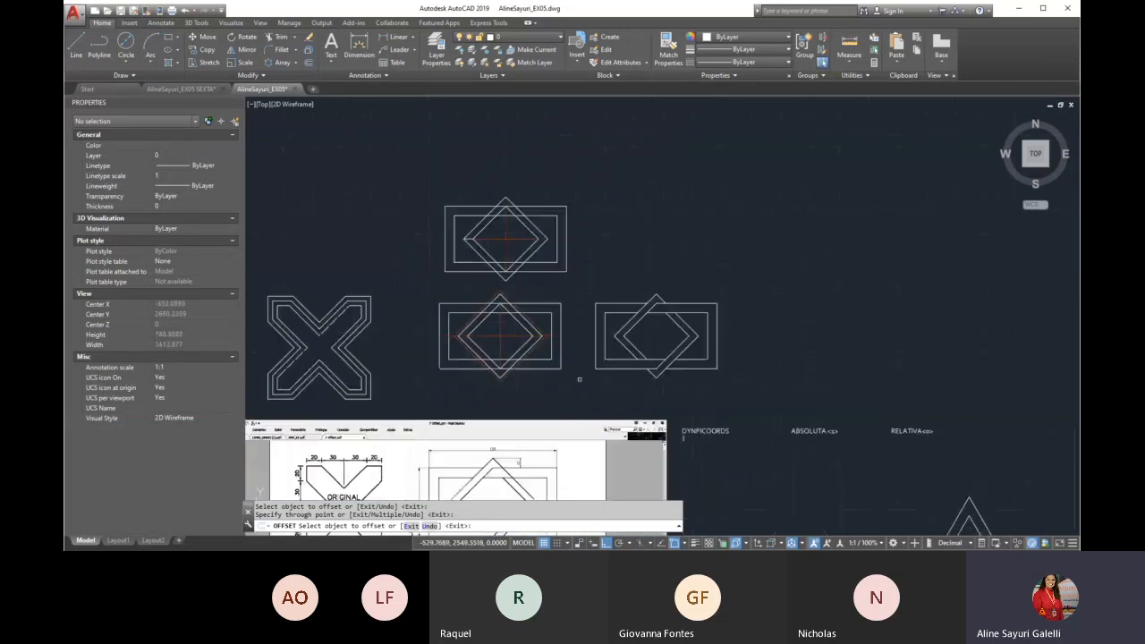
pyautogui.scroll(-2, 607, 257)
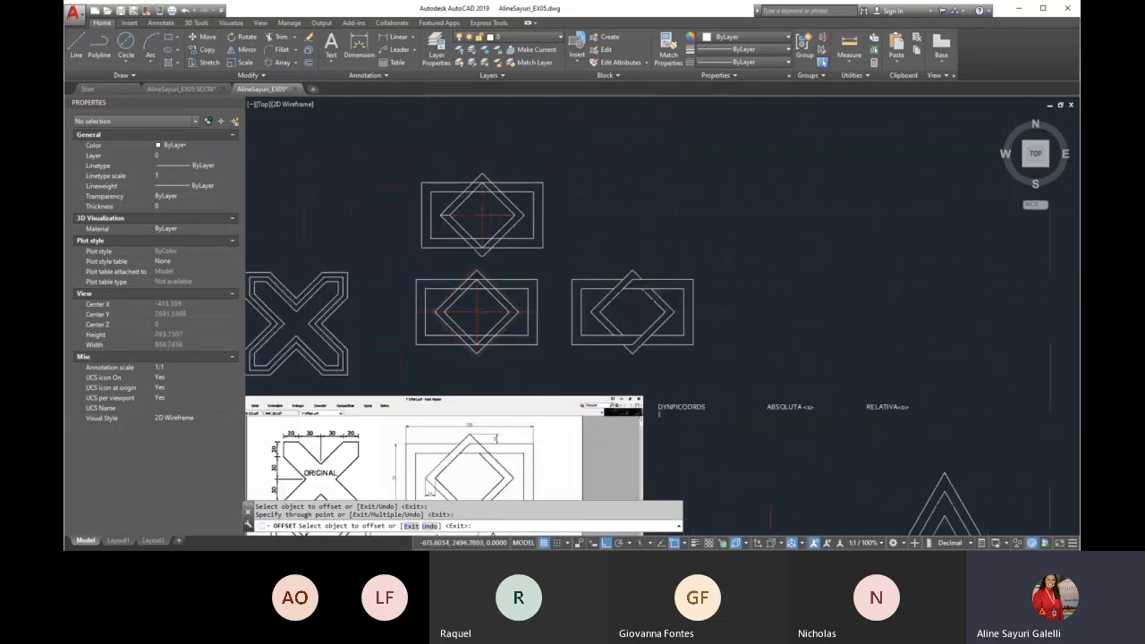
pyautogui.click(446, 439)
pyautogui.moveTo(451, 463); pyautogui.dragTo(454, 421, button='middle')
pyautogui.scroll(2, 457, 423)
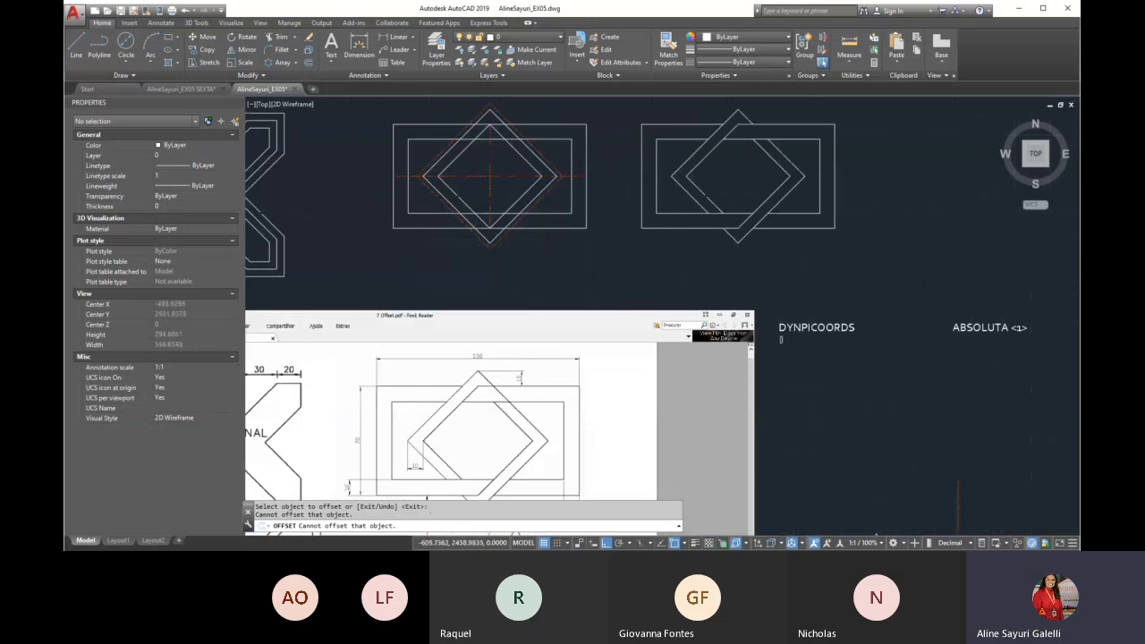
pyautogui.scroll(-6, 462, 347)
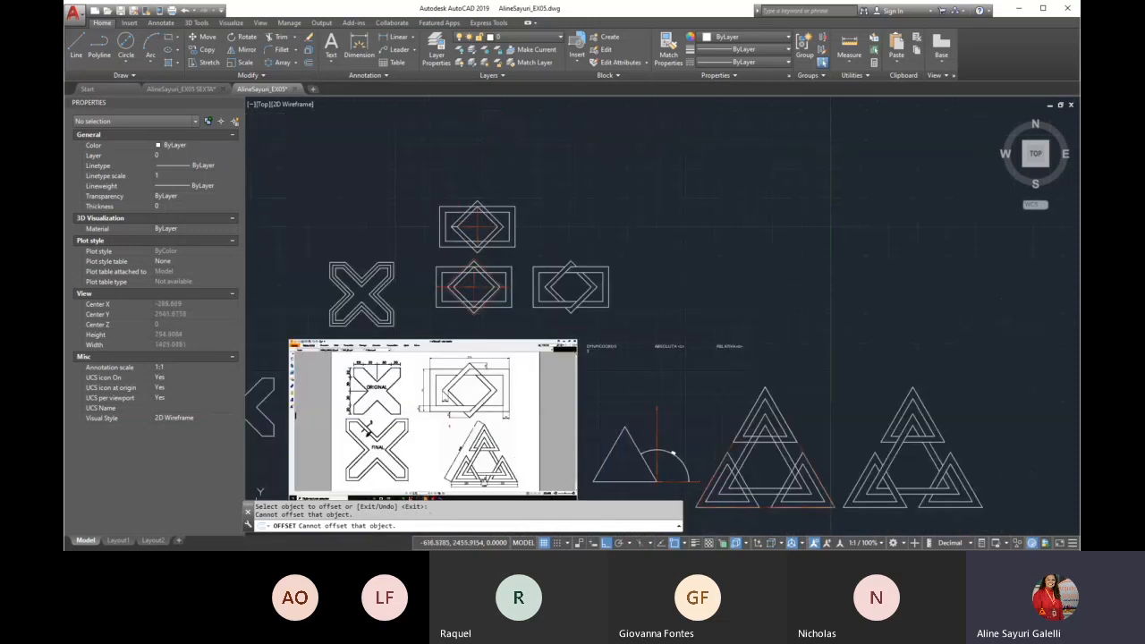
pyautogui.scroll(6, 467, 423)
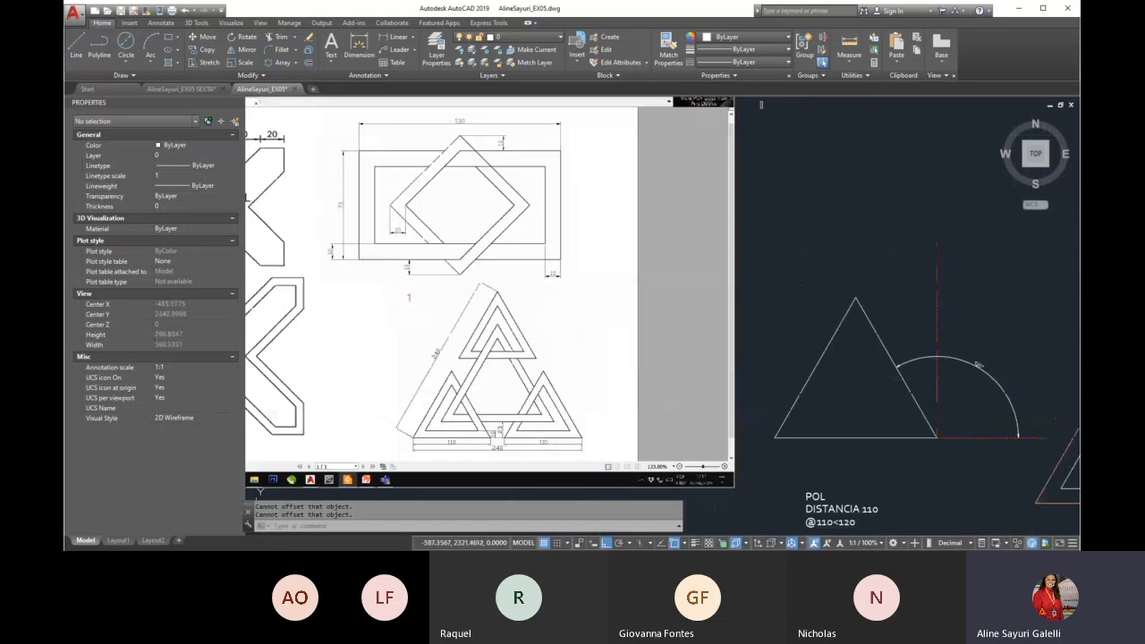
pyautogui.write('p')
pyautogui.press('Return')
pyautogui.scroll(-2, 465, 307)
pyautogui.moveTo(502, 356); pyautogui.dragTo(386, 327)
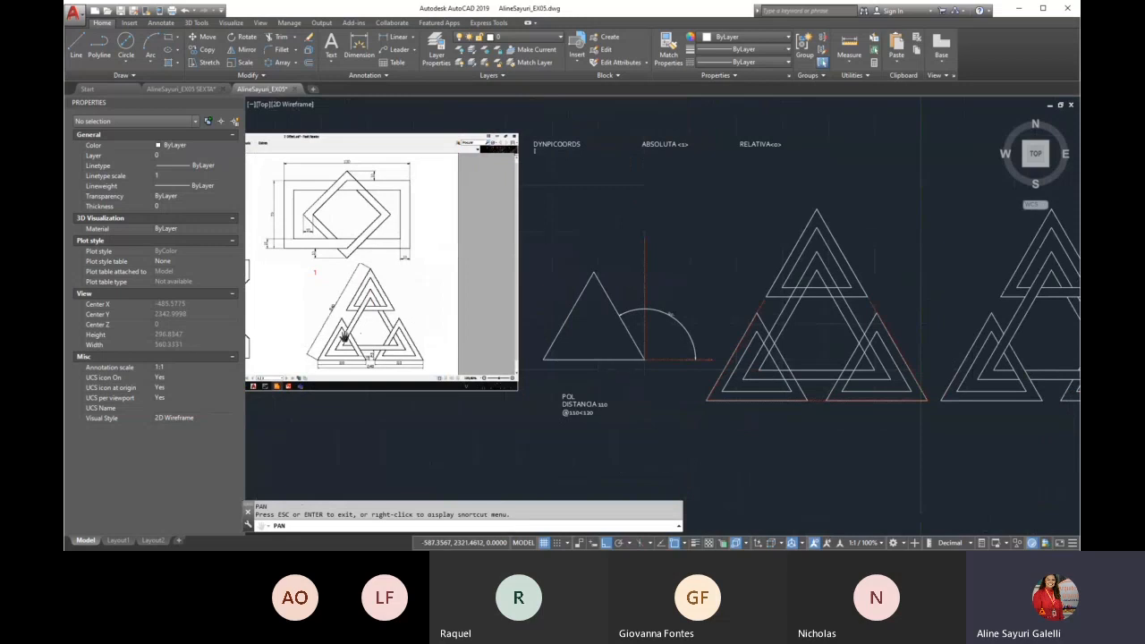
pyautogui.scroll(6, 321, 356)
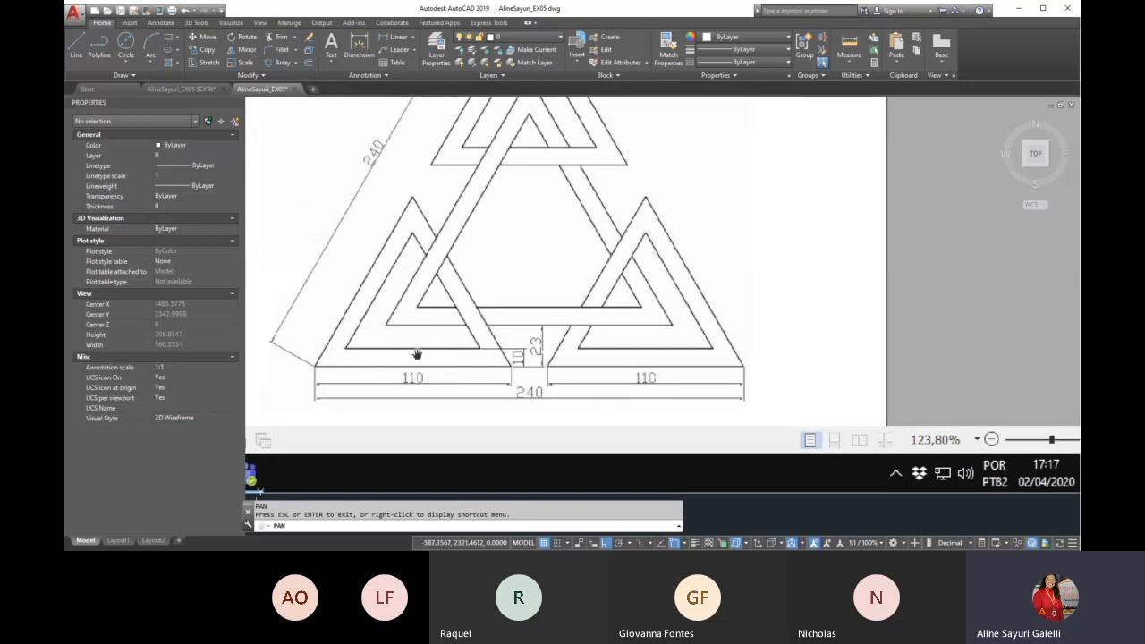
pyautogui.scroll(-5, 587, 360)
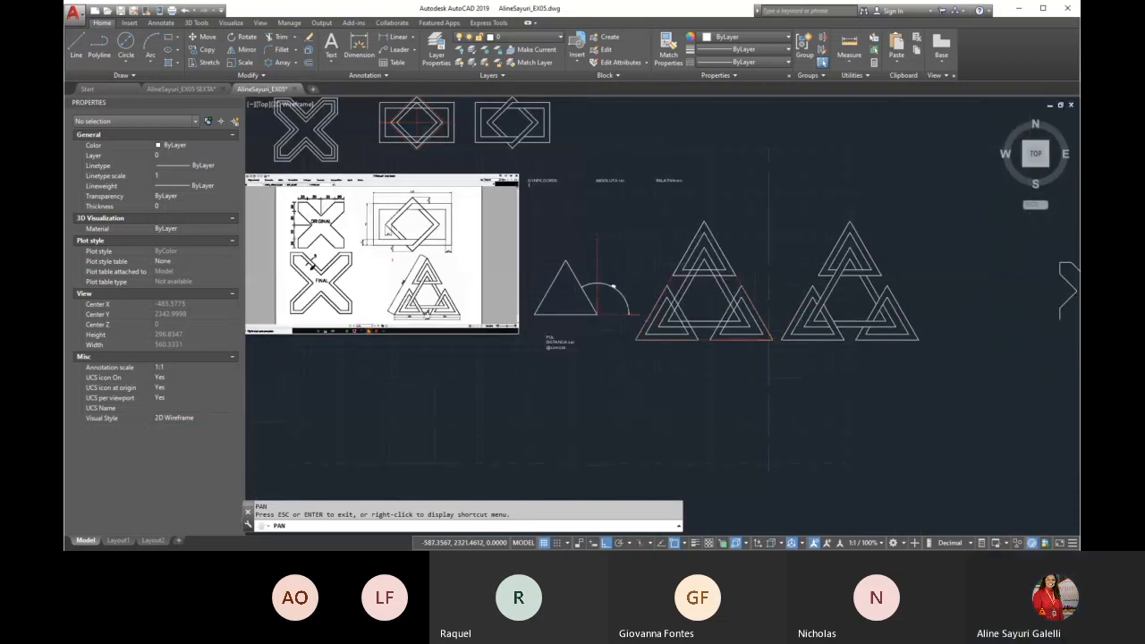
# Examine the interlaced triangles figure in the reference image, its dimensions, and the polar-coordinate example triangle beside it
pyautogui.scroll(2, 483, 295)
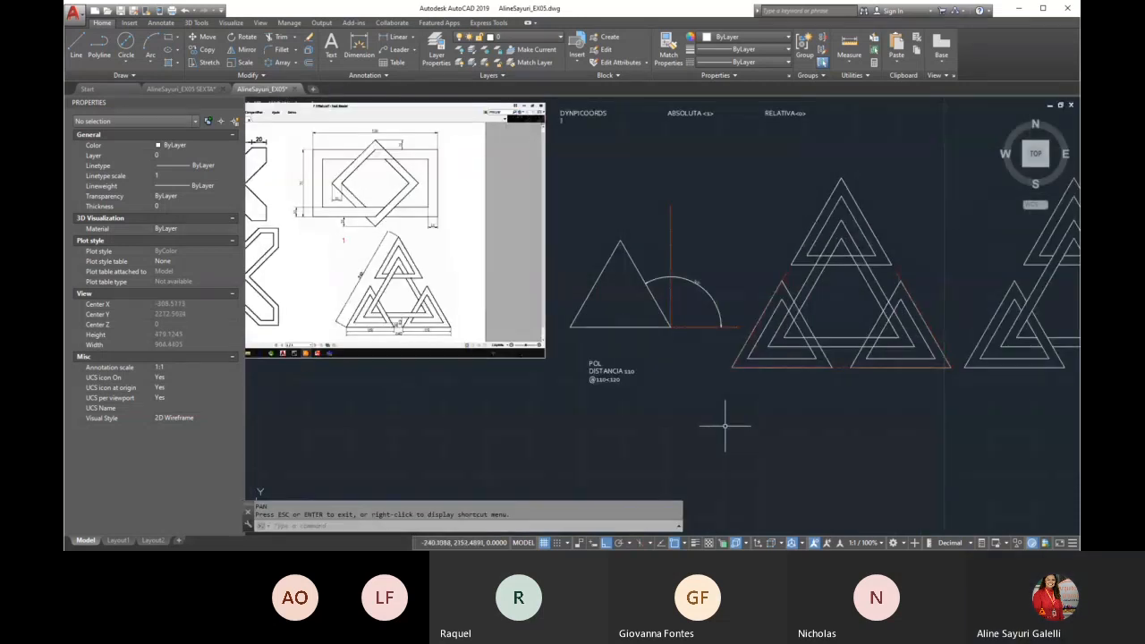
pyautogui.write('p')
pyautogui.press('Return')
pyautogui.moveTo(757, 355); pyautogui.dragTo(677, 357)
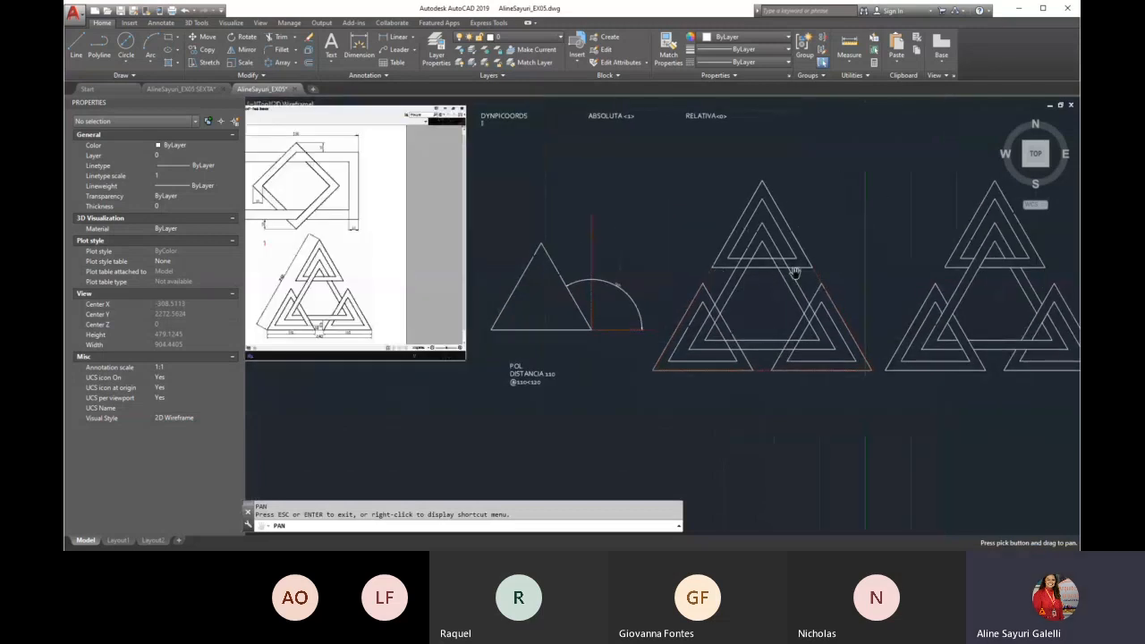
pyautogui.scroll(1, 292, 293)
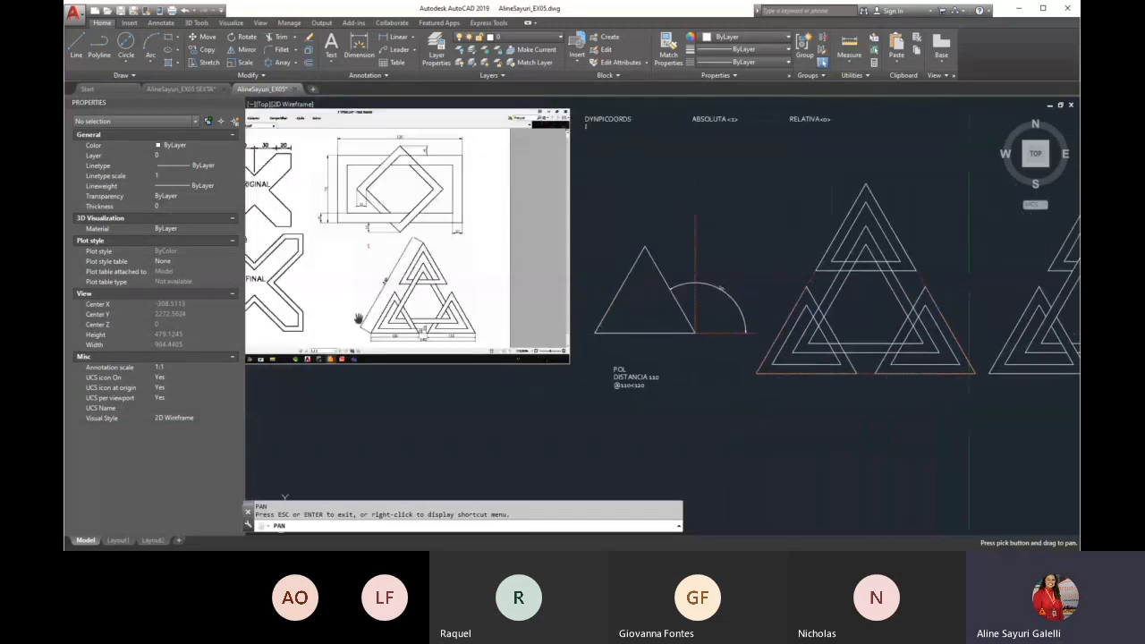
pyautogui.scroll(1, 360, 320)
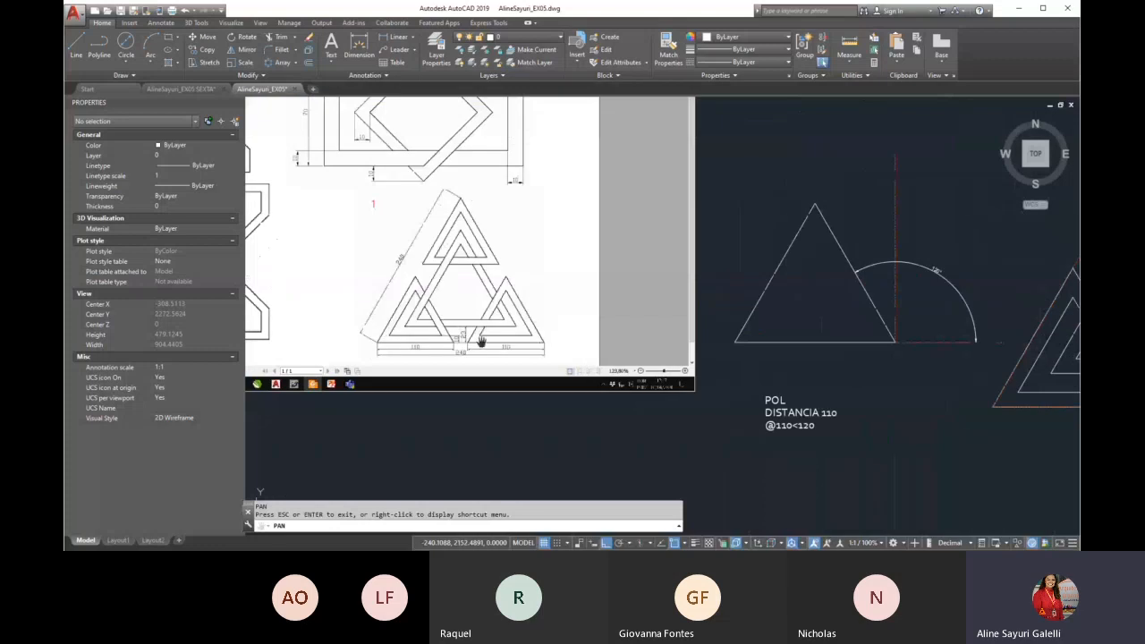
pyautogui.press('Escape')
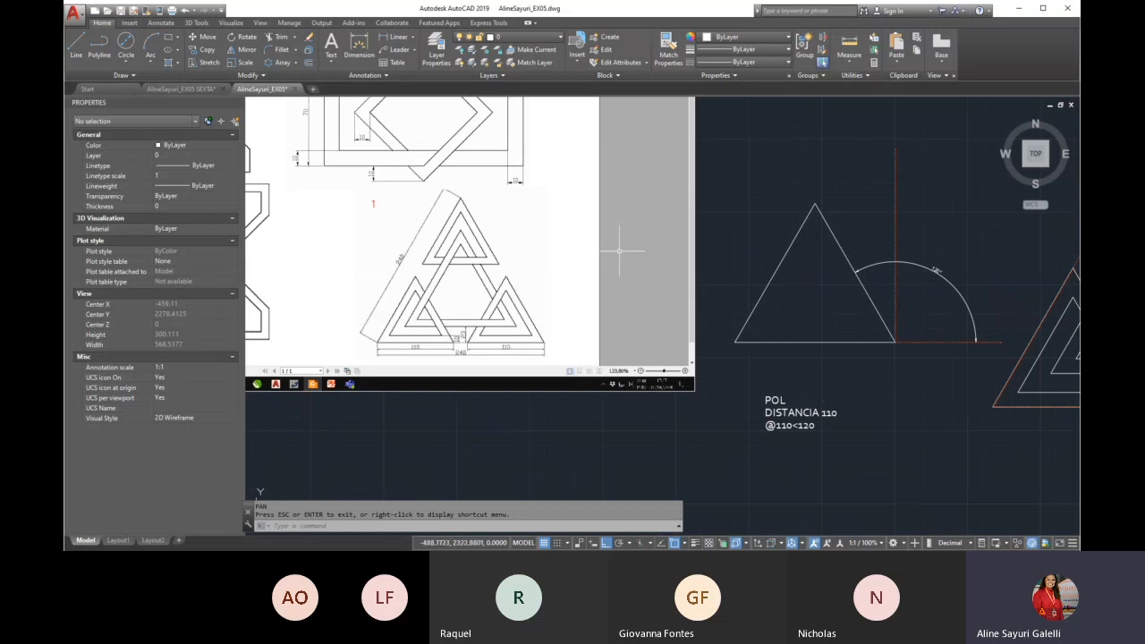
pyautogui.moveTo(910, 311); pyautogui.dragTo(772, 278, button='middle')
pyautogui.press('Escape')
# Start a polyline in the empty area below the reference image and draw a horizontal base 110 units long
pyautogui.write('pl')
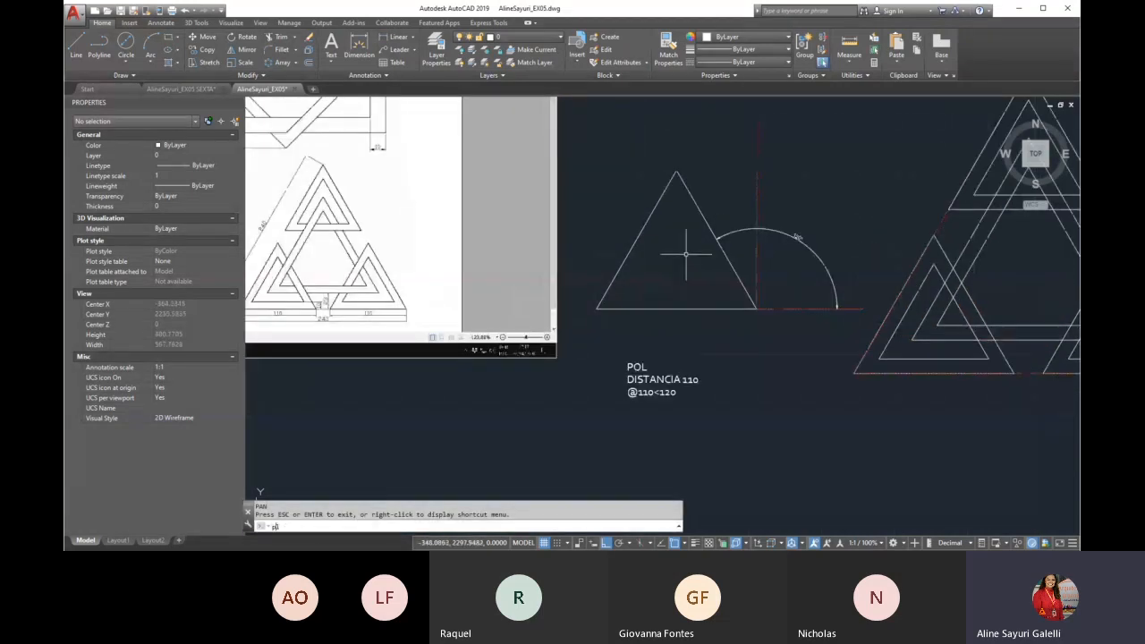
pyautogui.press('Return')
pyautogui.scroll(-4, 686, 254)
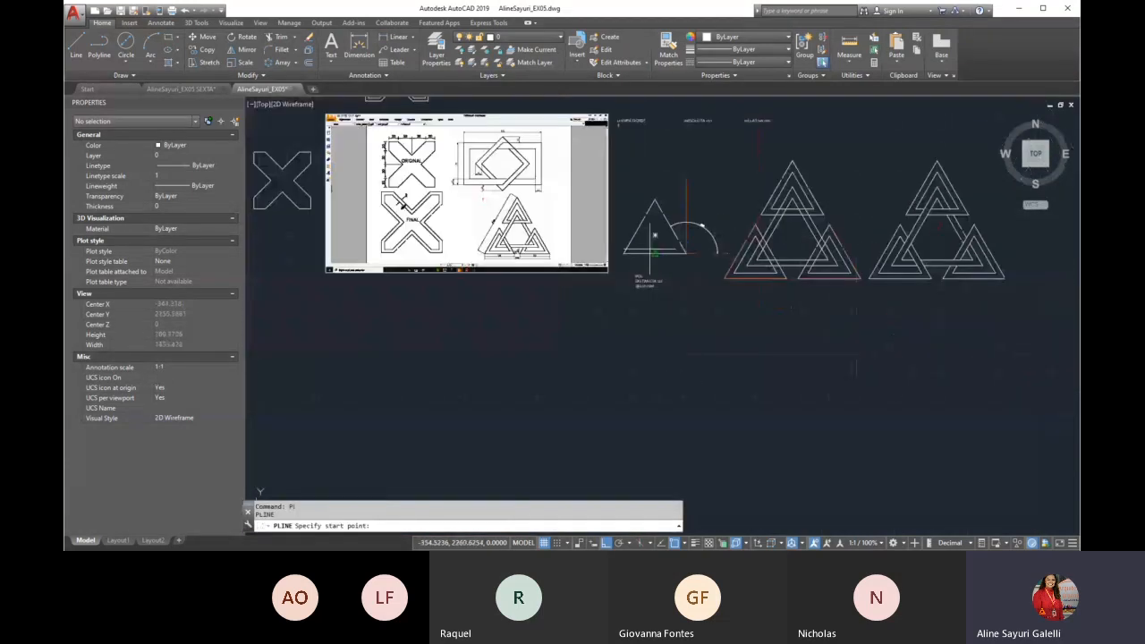
pyautogui.scroll(5, 654, 234)
pyautogui.click(436, 358)
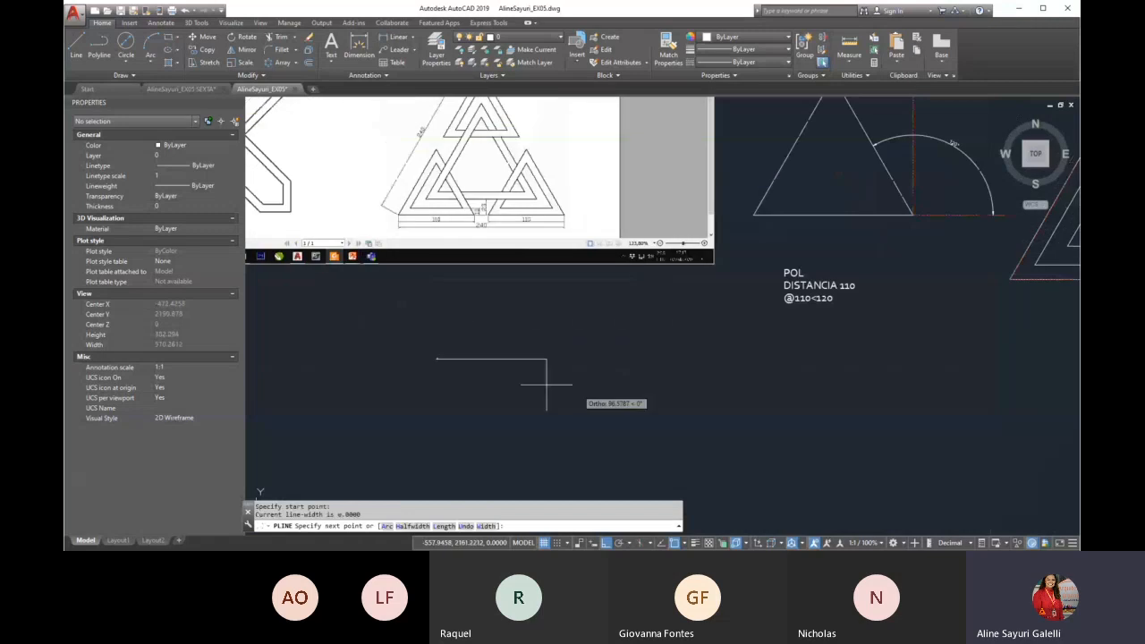
pyautogui.write('110')
pyautogui.press('Return')
# With Ortho off, draw the triangle's second side 110 units long at 120° and bring the third side back to the start point
pyautogui.scroll(-2, 457, 362)
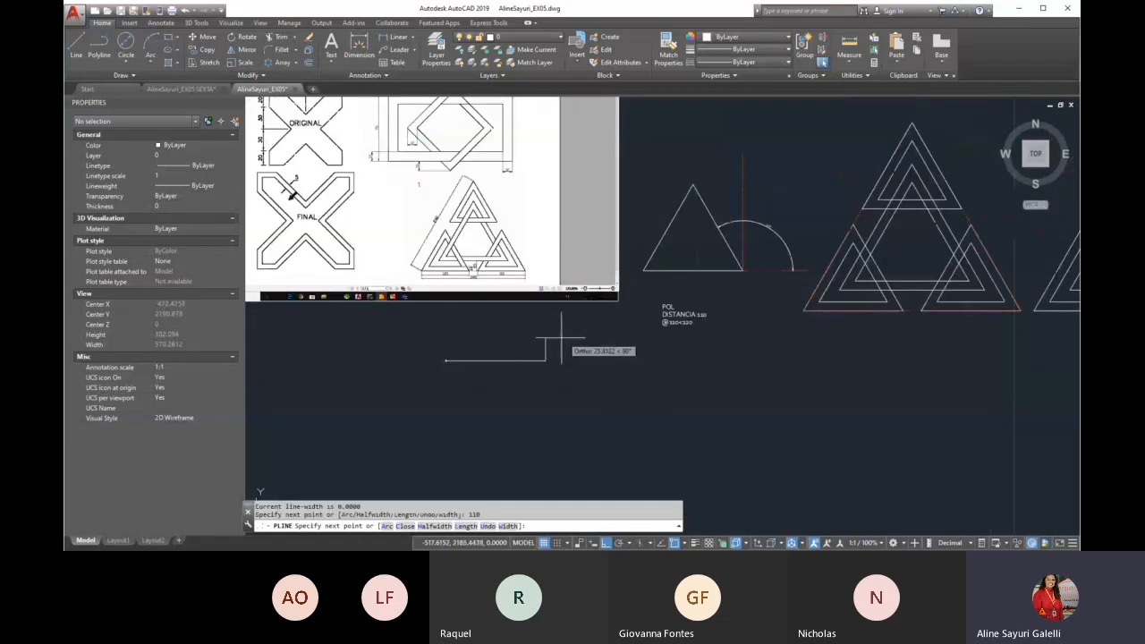
pyautogui.scroll(2, 803, 215)
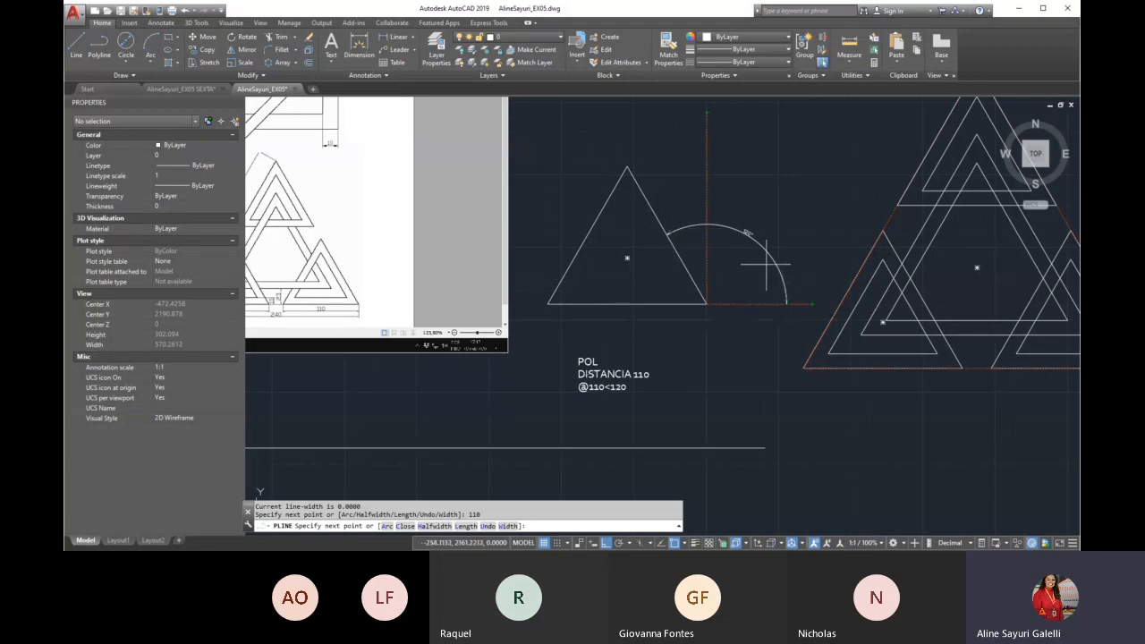
pyautogui.scroll(-5, 700, 255)
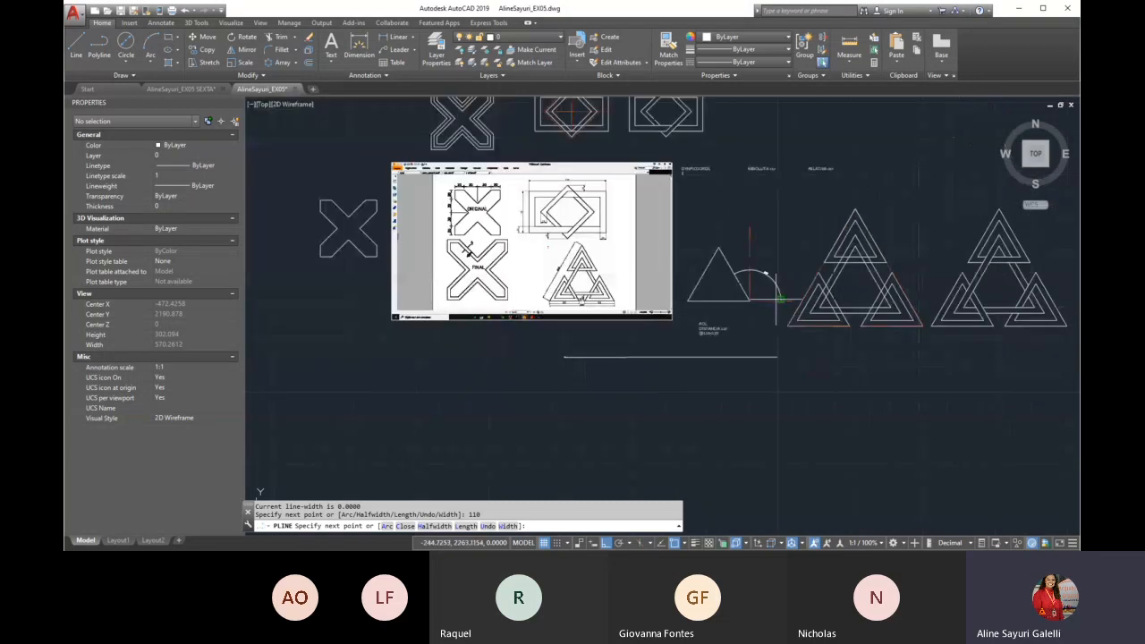
pyautogui.scroll(3, 605, 343)
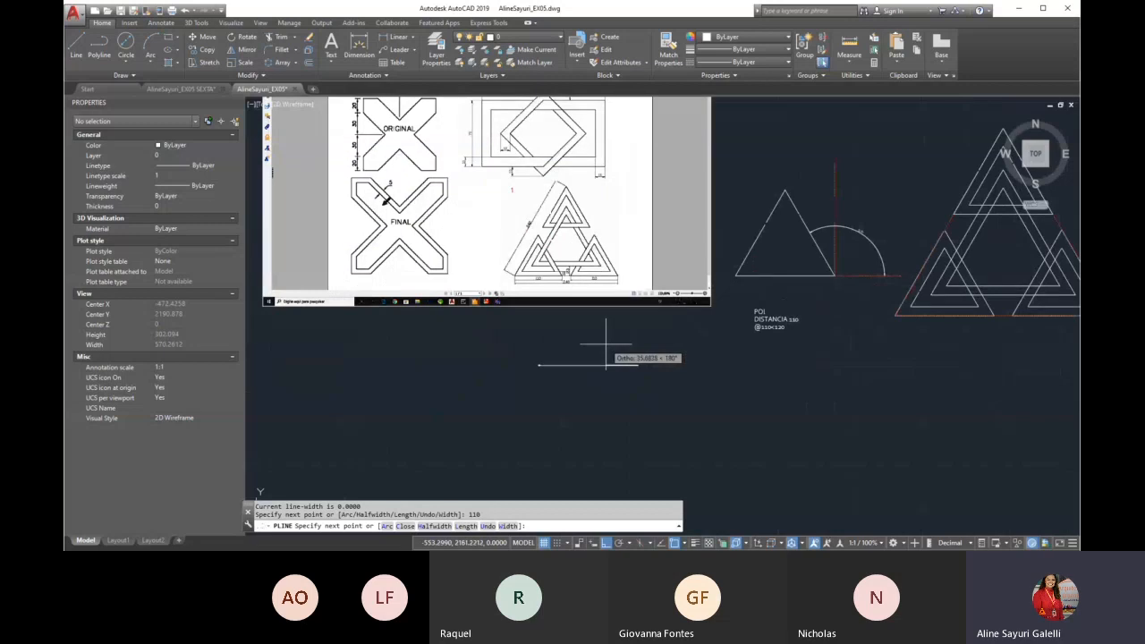
pyautogui.scroll(2, 605, 344)
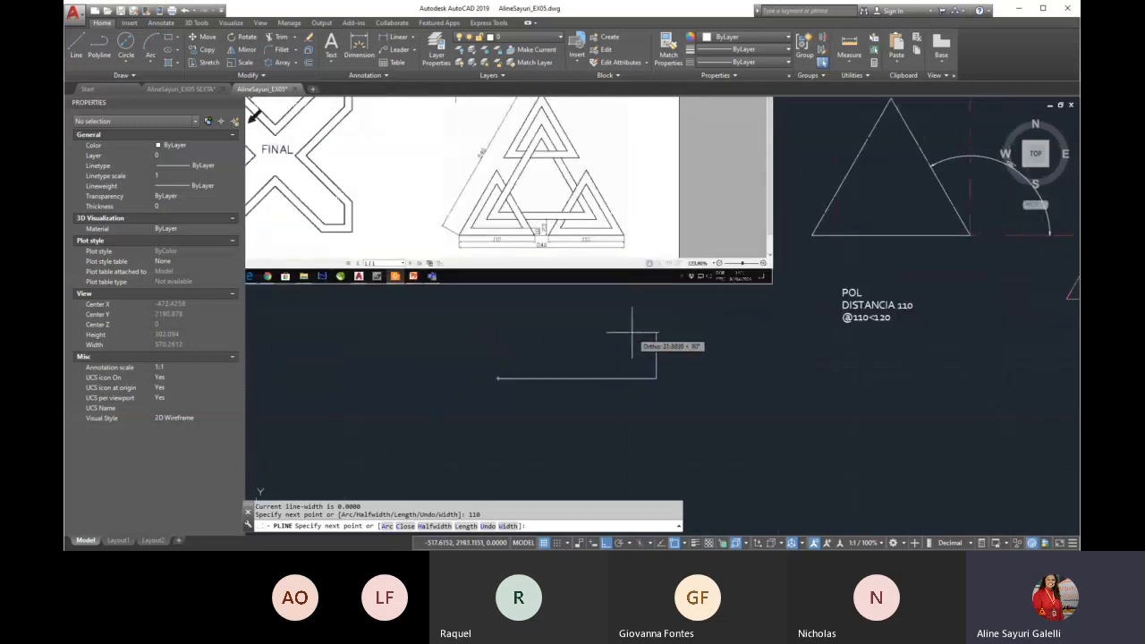
pyautogui.press('F8')
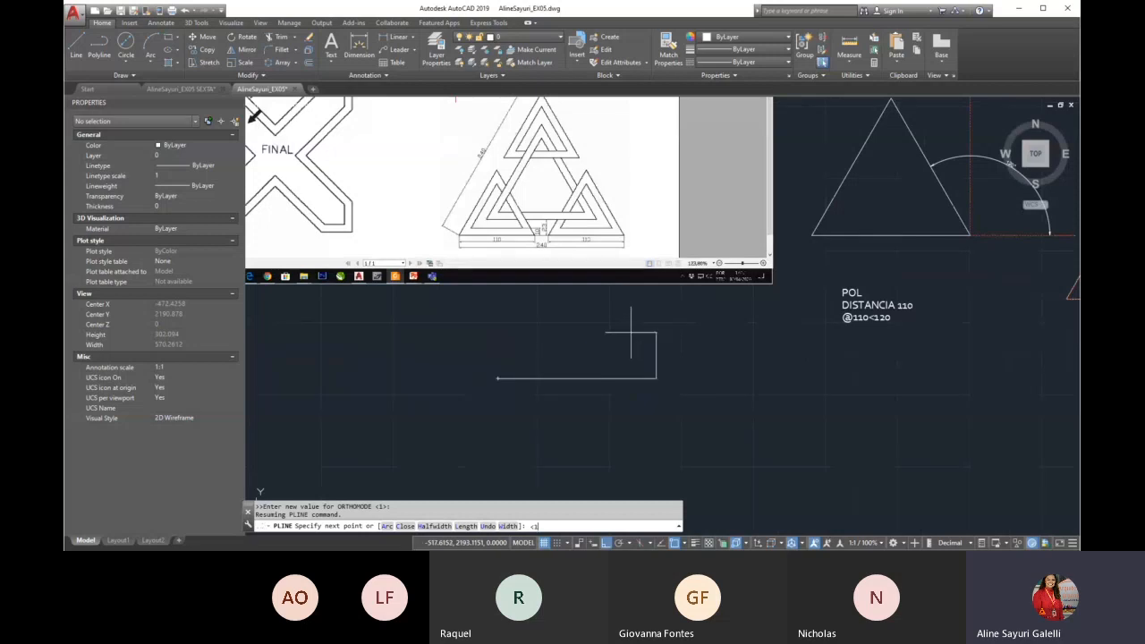
pyautogui.write('<120')
pyautogui.press('Return')
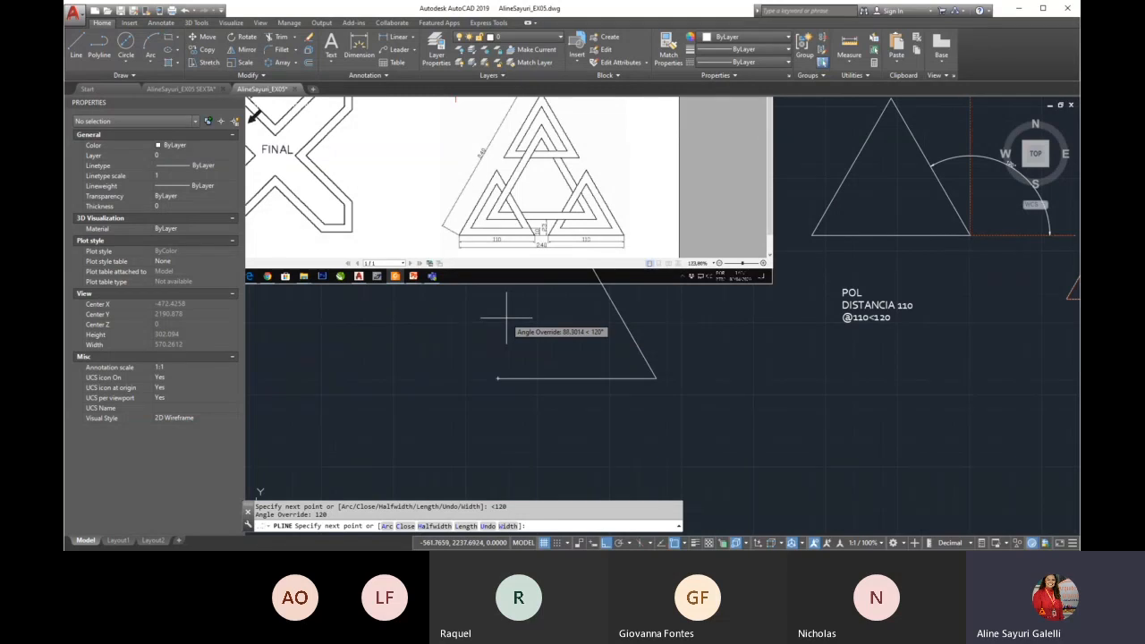
pyautogui.write('110')
pyautogui.press('Return')
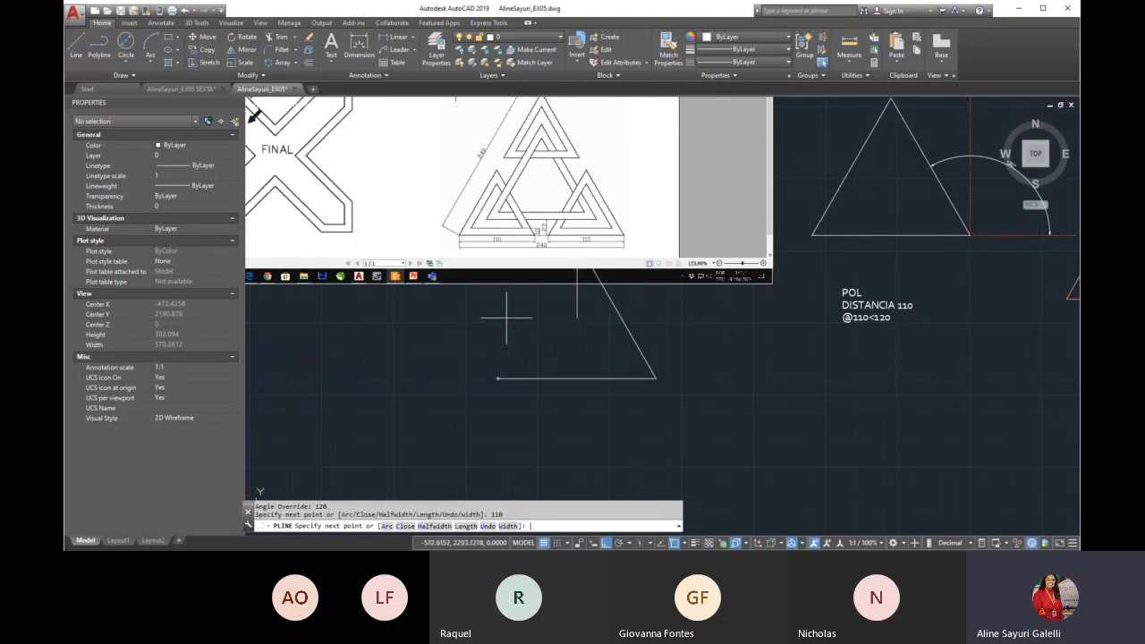
pyautogui.click(497, 377)
pyautogui.press('Escape')
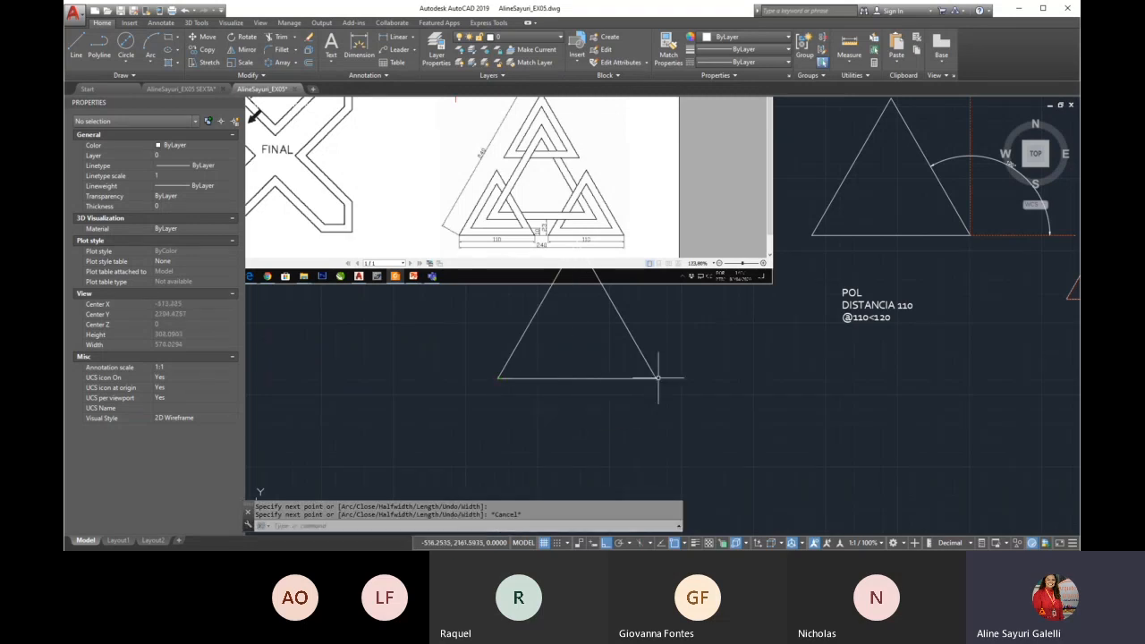
# Move the new triangle down into the empty space clear of the reference image
pyautogui.write('m')
pyautogui.press('Return')
pyautogui.click(672, 332)
pyautogui.click(453, 379)
pyautogui.scroll(-4, 474, 379)
pyautogui.press('Return')
pyautogui.click(549, 380)
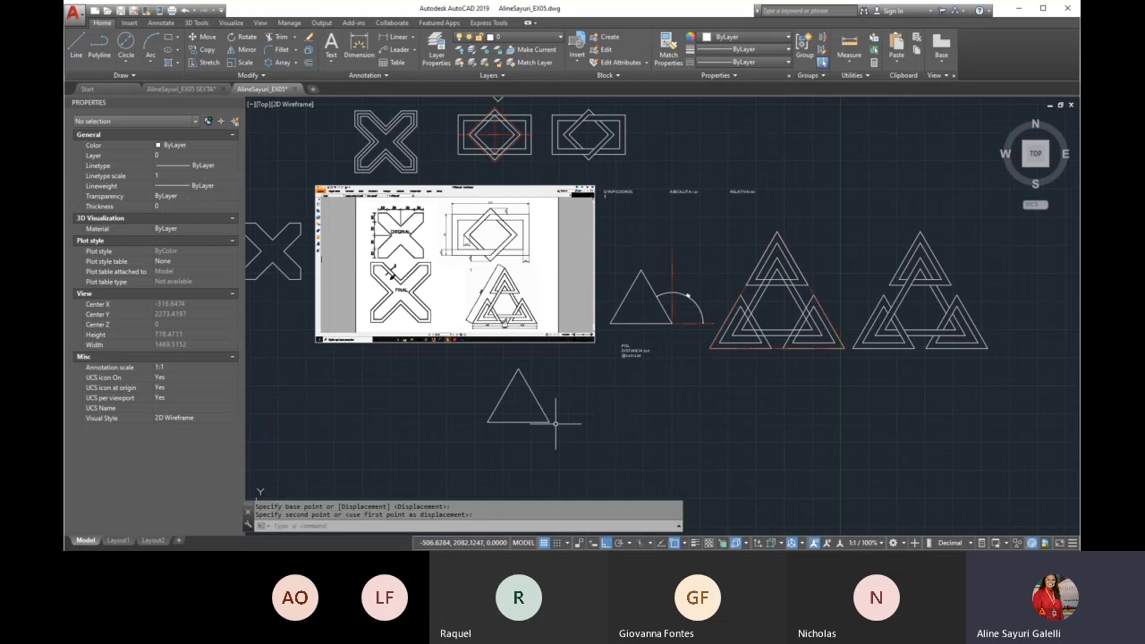
# Offset the 110-unit triangle inward by 10 units, following the spacing dimension in the reference image
pyautogui.scroll(2, 496, 302)
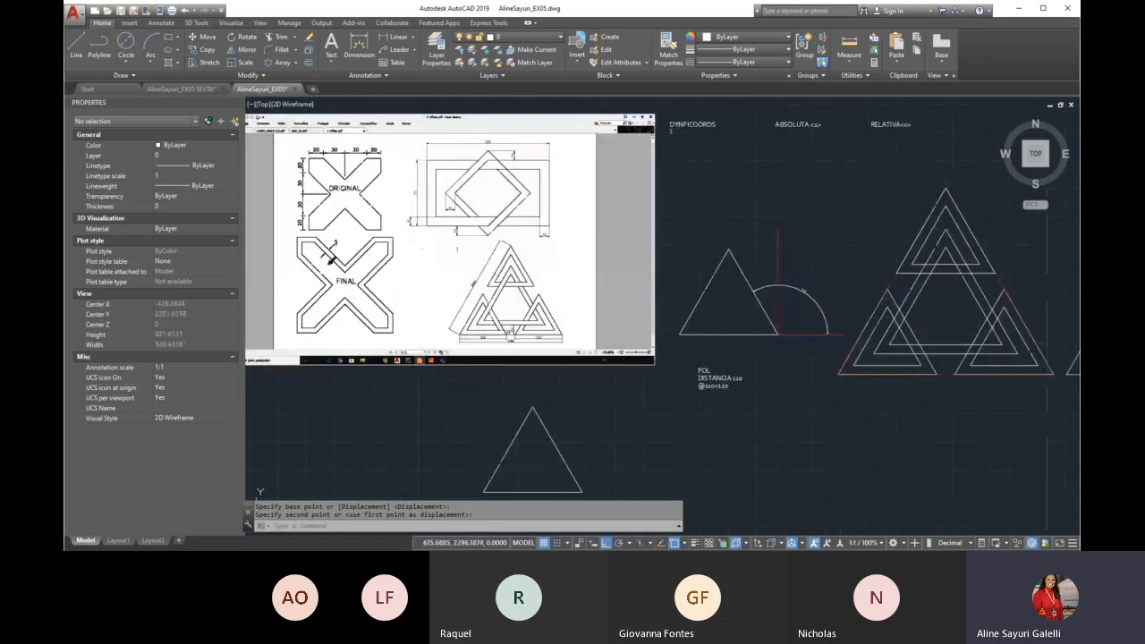
pyautogui.scroll(2, 528, 339)
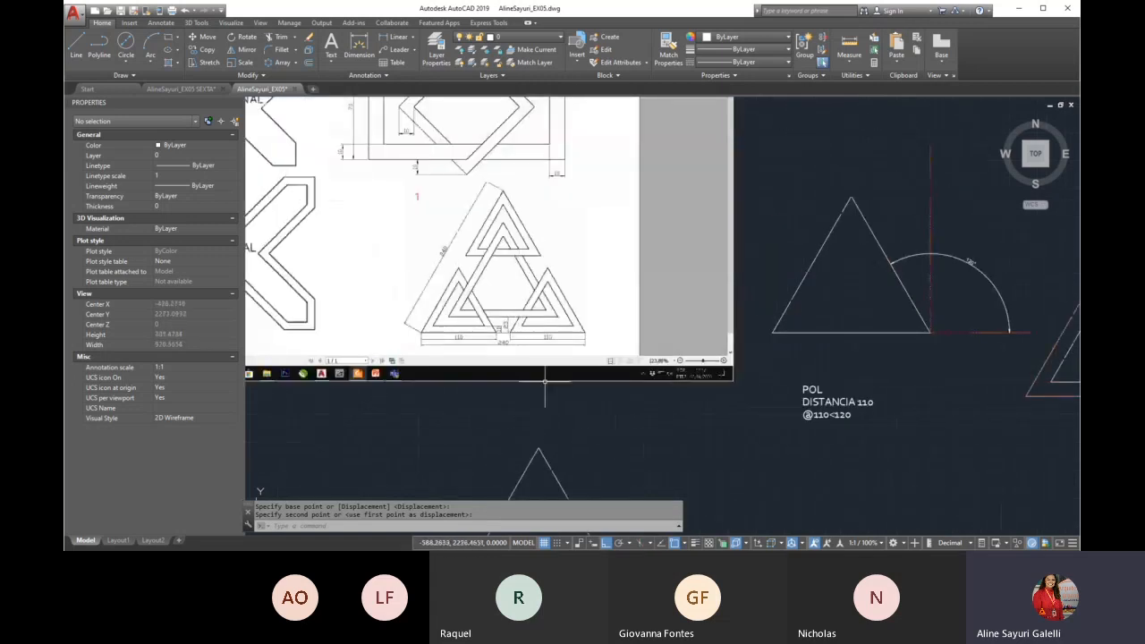
pyautogui.scroll(6, 464, 326)
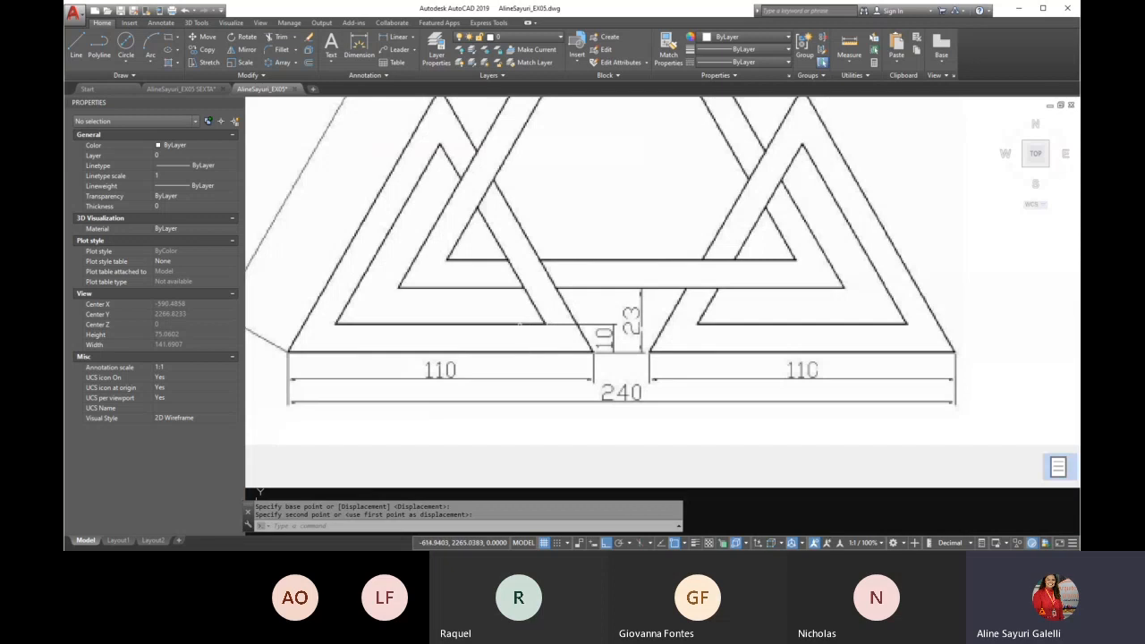
pyautogui.scroll(-8, 514, 353)
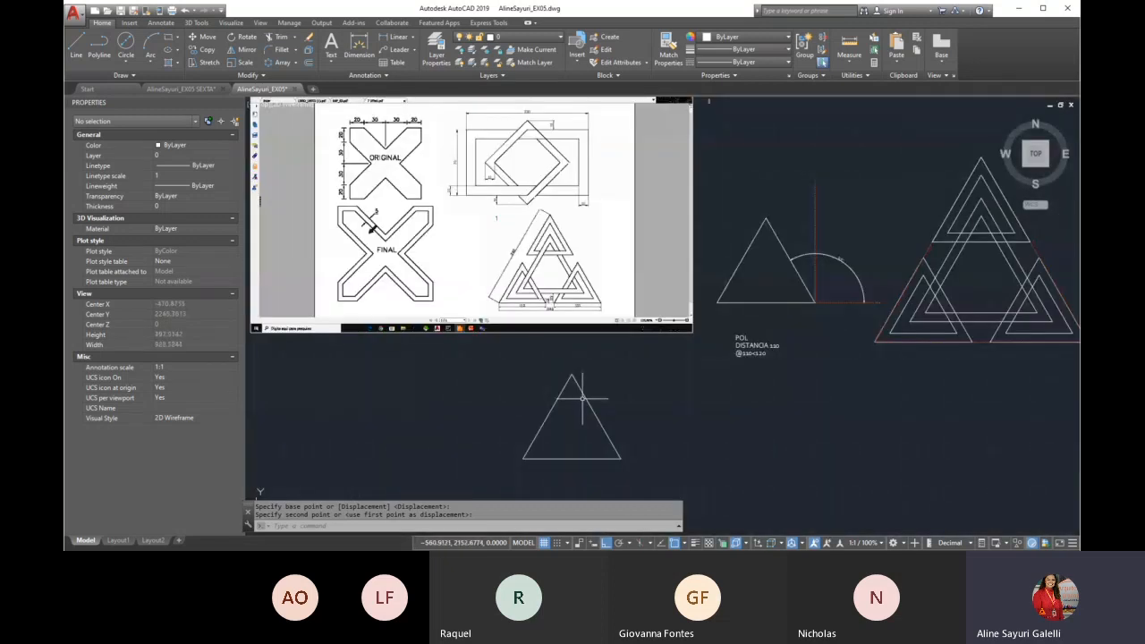
pyautogui.write('o')
pyautogui.press('Return')
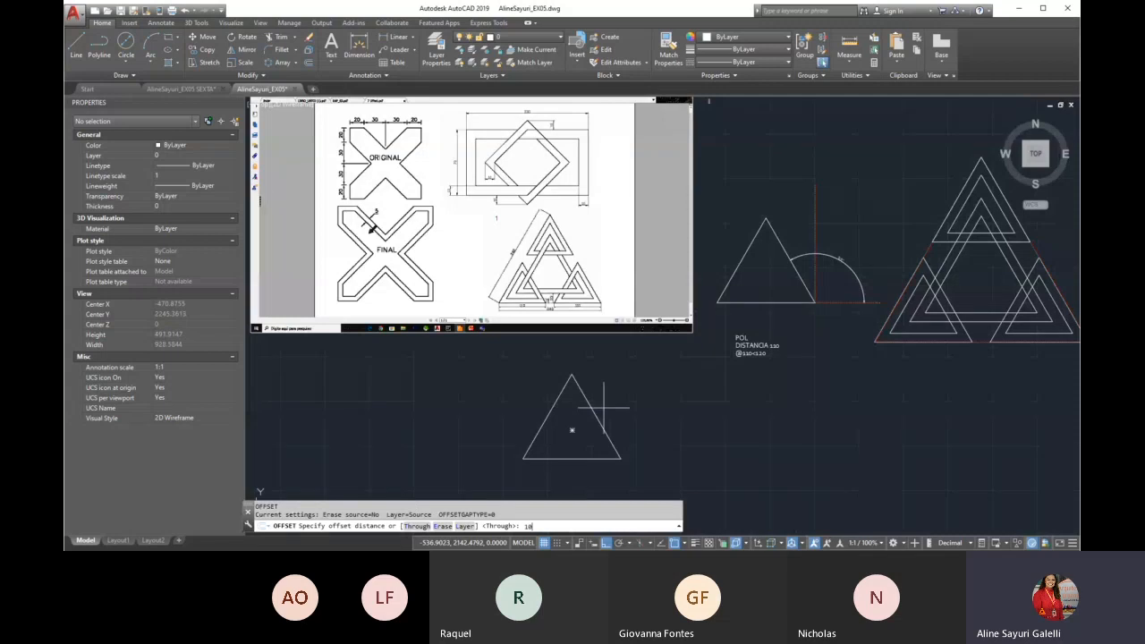
pyautogui.write('10')
pyautogui.press('Return')
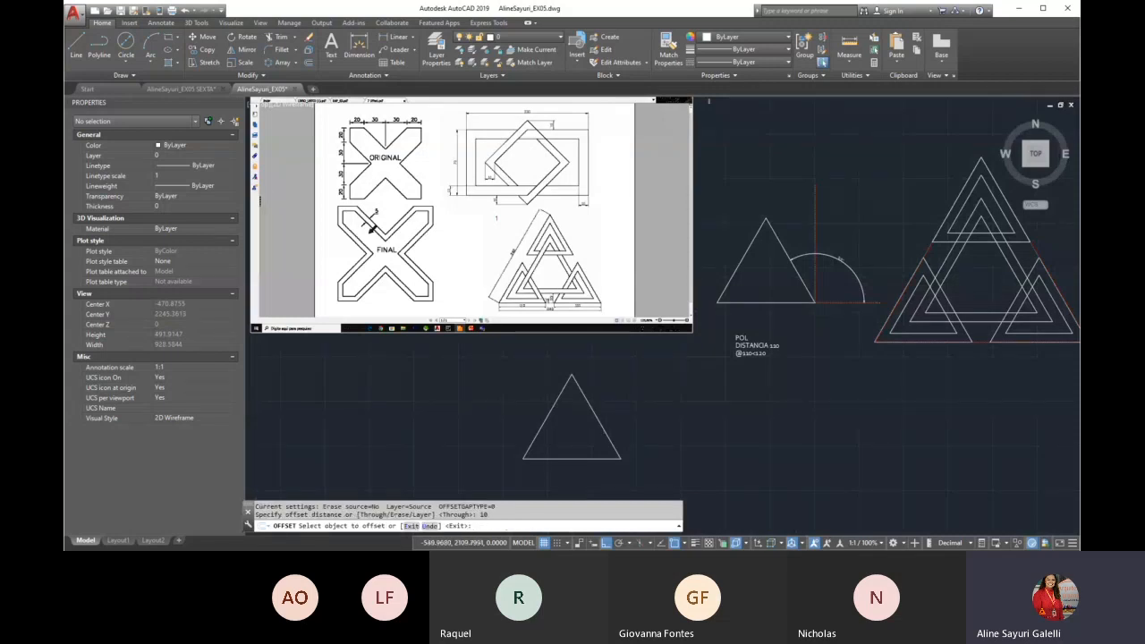
pyautogui.scroll(2, 593, 438)
pyautogui.click(605, 420)
pyautogui.click(574, 426)
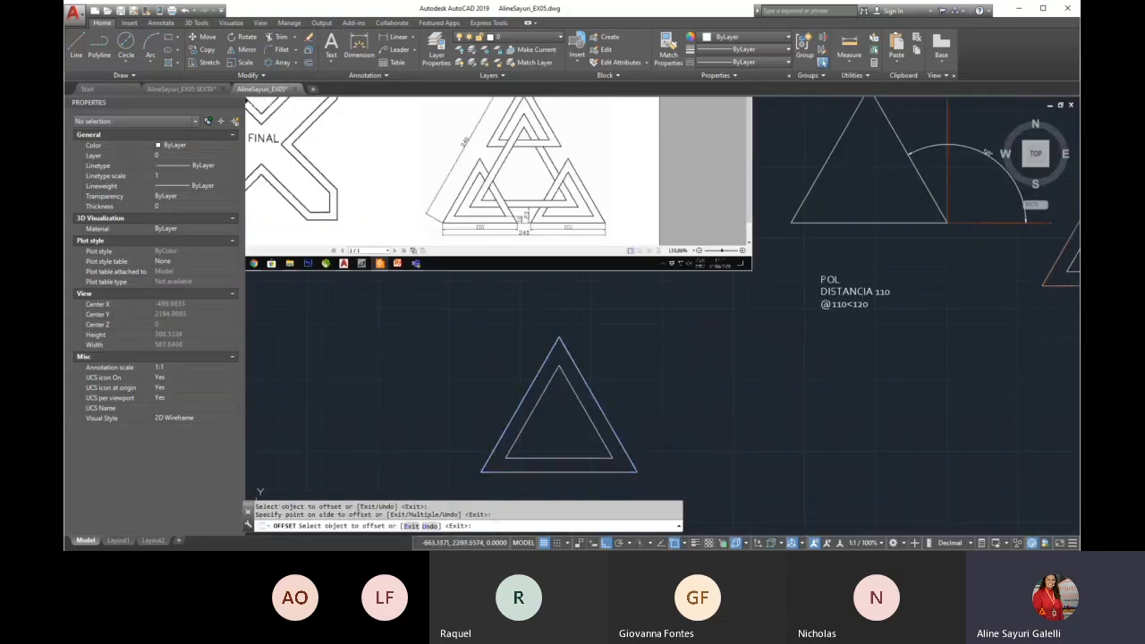
pyautogui.scroll(2, 438, 186)
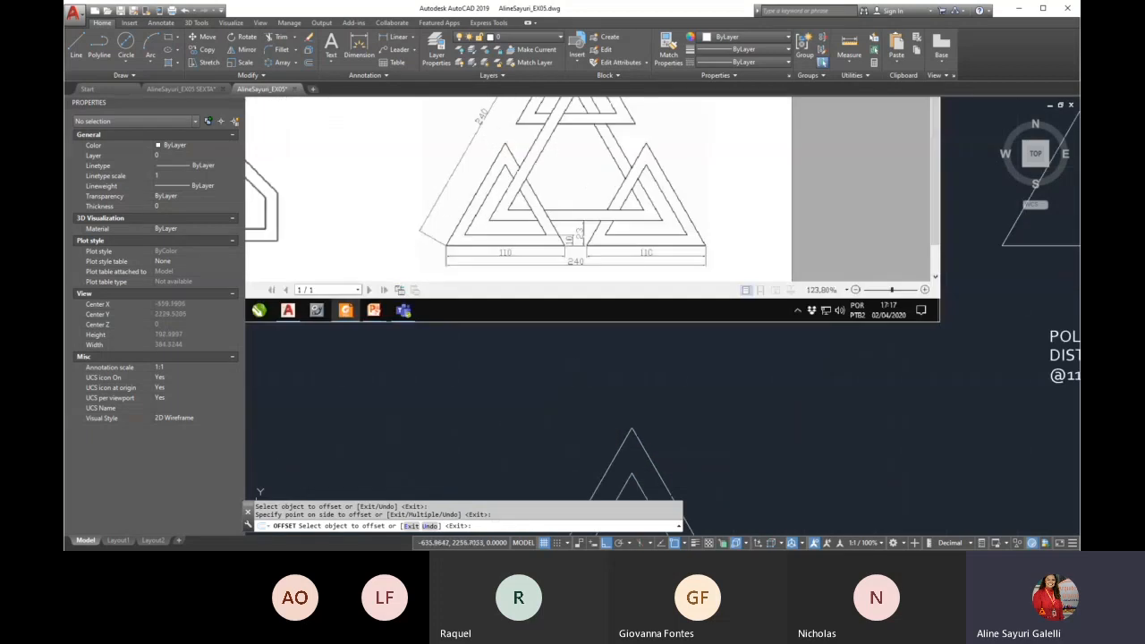
pyautogui.scroll(-4, 493, 255)
pyautogui.press('Return')
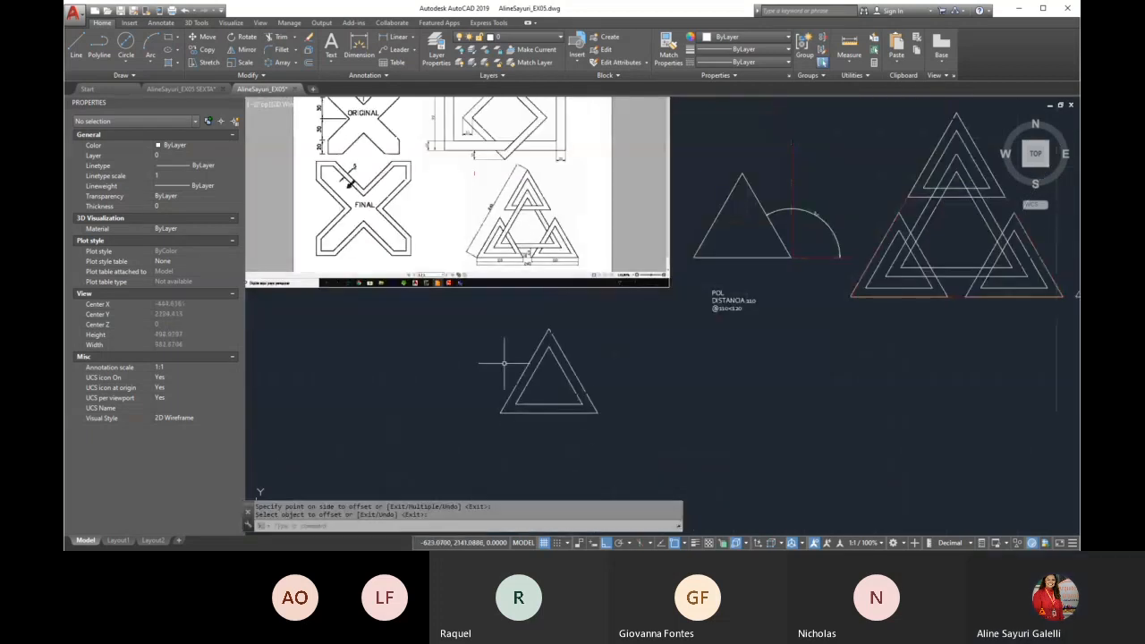
# Move the two nested triangles farther down, leaving free space around them for the complete figure
pyautogui.scroll(4, 511, 253)
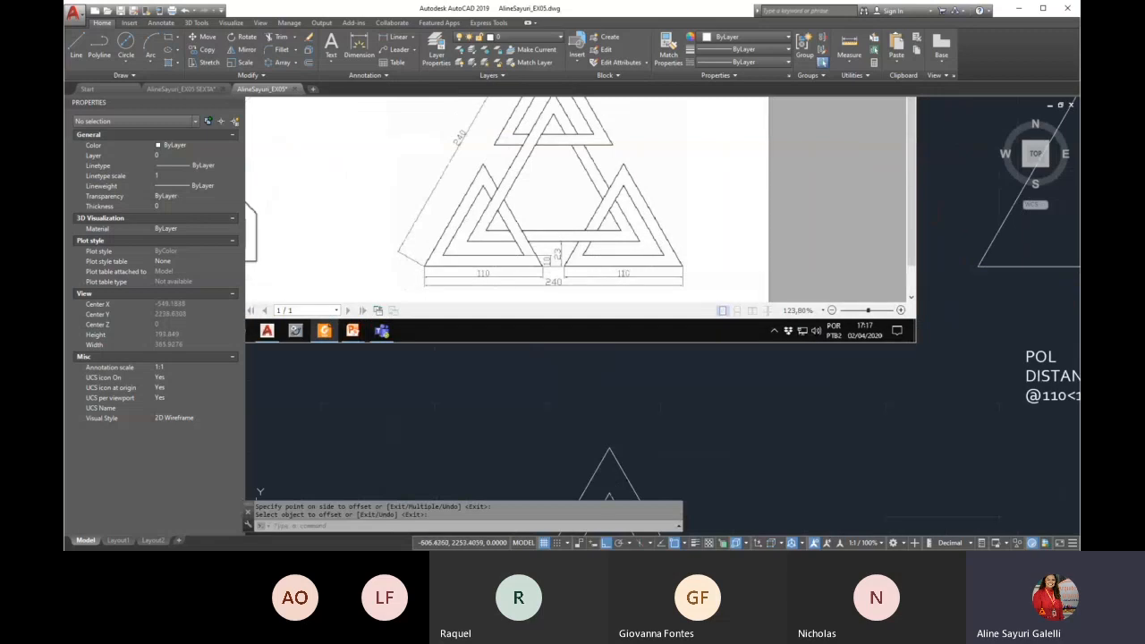
pyautogui.scroll(-2, 475, 292)
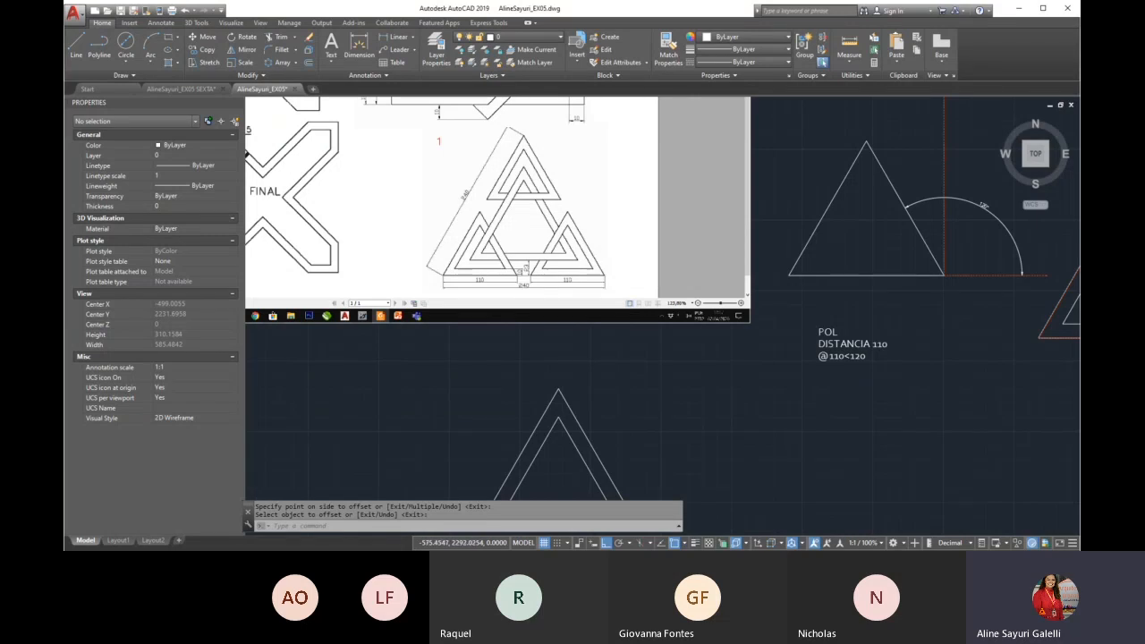
pyautogui.scroll(-3, 545, 210)
pyautogui.write('m')
pyautogui.press('Return')
pyautogui.click(593, 296)
pyautogui.click(481, 281)
pyautogui.press('Return')
pyautogui.click(583, 288)
pyautogui.click(608, 364)
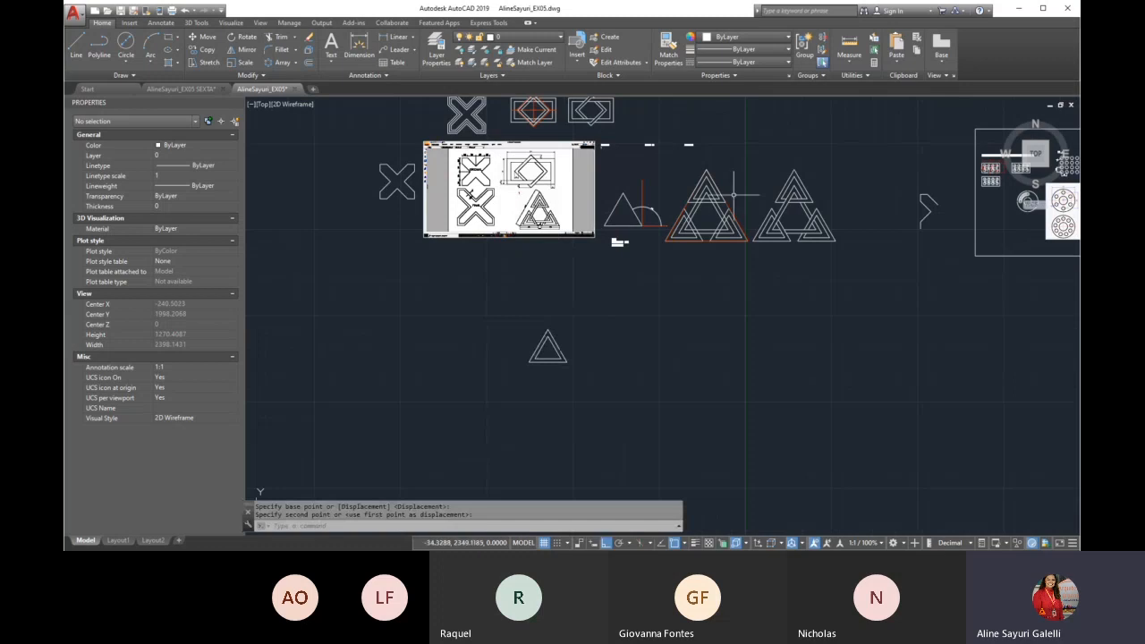
# Copy the large red construction triangle from the finished figure onto the lower-left corner of the two nested triangles
pyautogui.scroll(5, 707, 249)
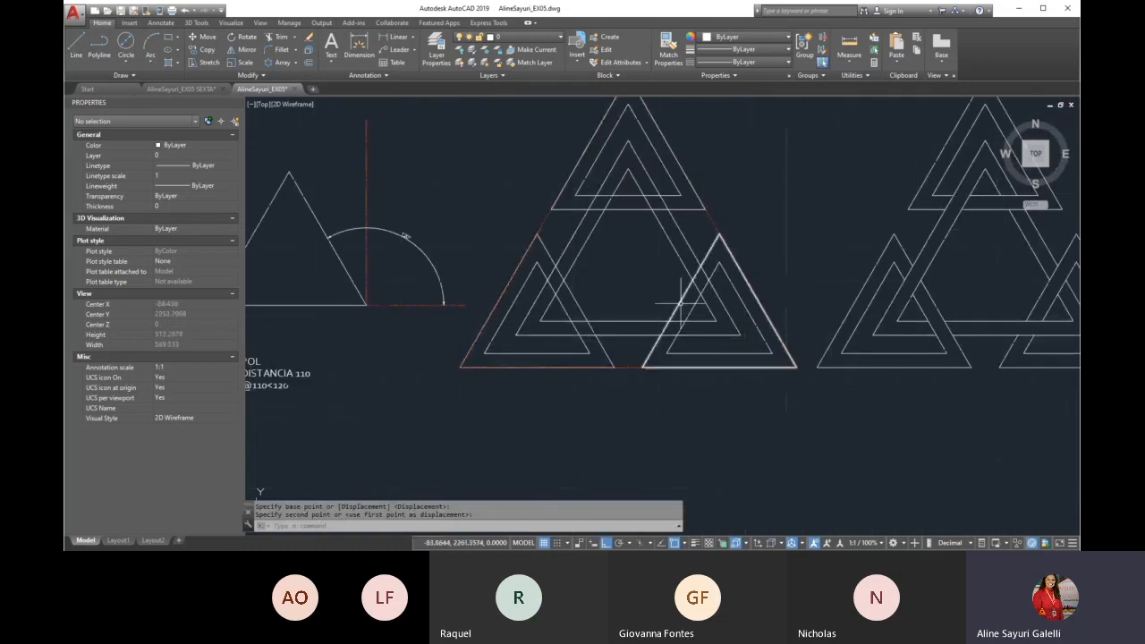
pyautogui.scroll(-4, 552, 190)
pyautogui.press('Return')
pyautogui.scroll(2, 685, 311)
pyautogui.click(594, 254)
pyautogui.press('Return')
pyautogui.click(540, 336)
pyautogui.scroll(-4, 617, 241)
pyautogui.scroll(4, 438, 417)
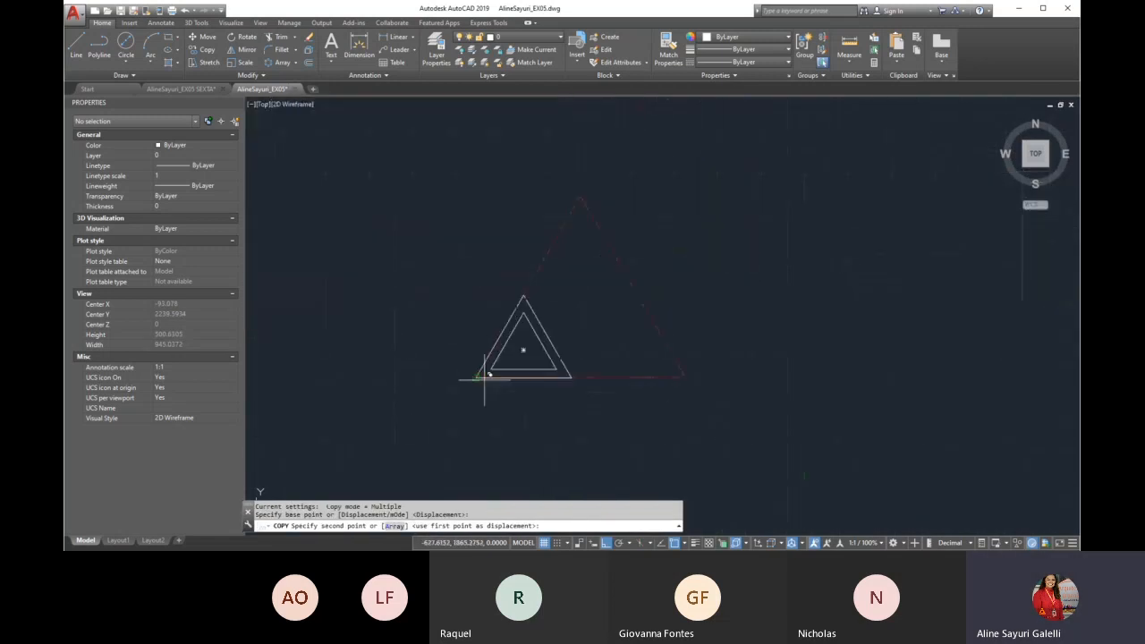
pyautogui.click(490, 377)
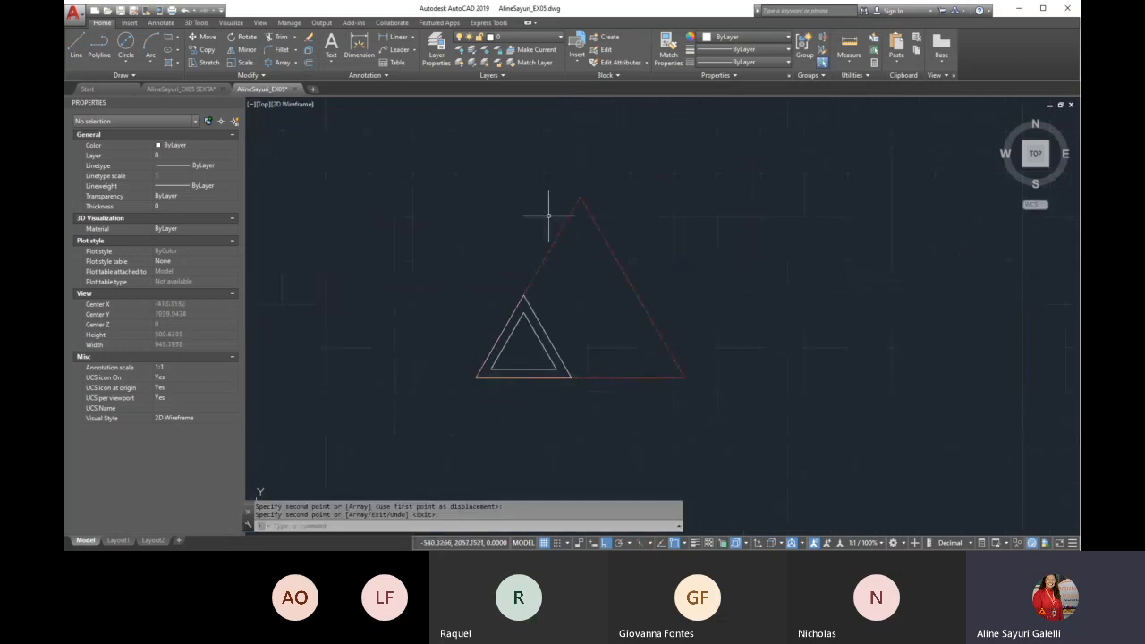
pyautogui.press('Return')
# Copy the two nested triangles from their lower-right corner to the lower-right corner of the large red construction triangle
pyautogui.write('co')
pyautogui.press('Return')
pyautogui.click(409, 274)
pyautogui.click(582, 419)
pyautogui.press('Return')
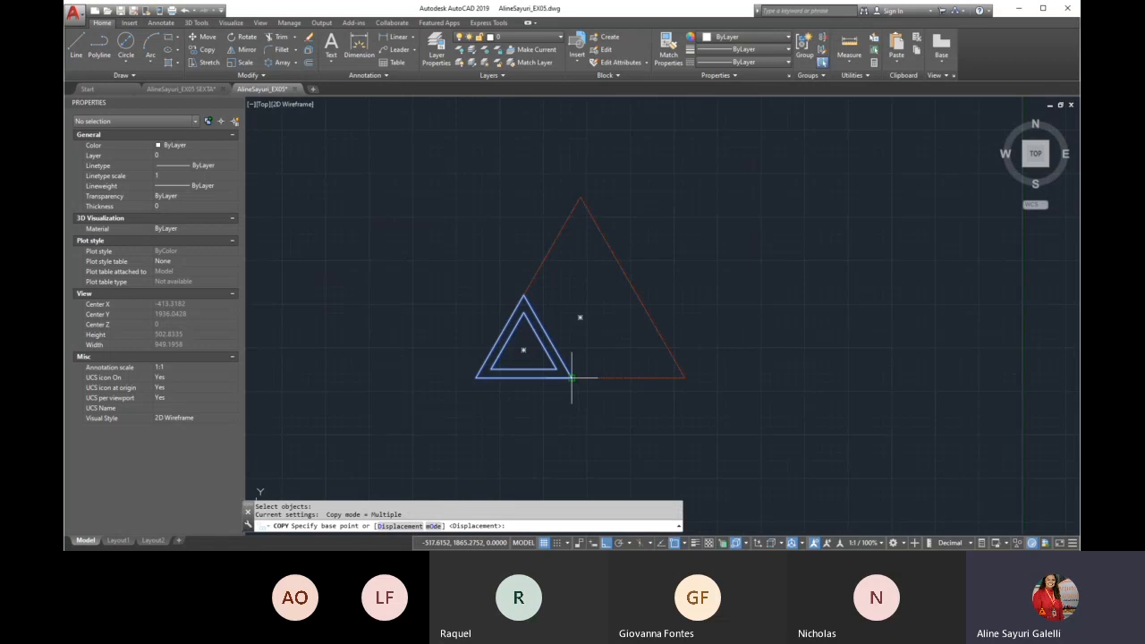
pyautogui.scroll(4, 603, 383)
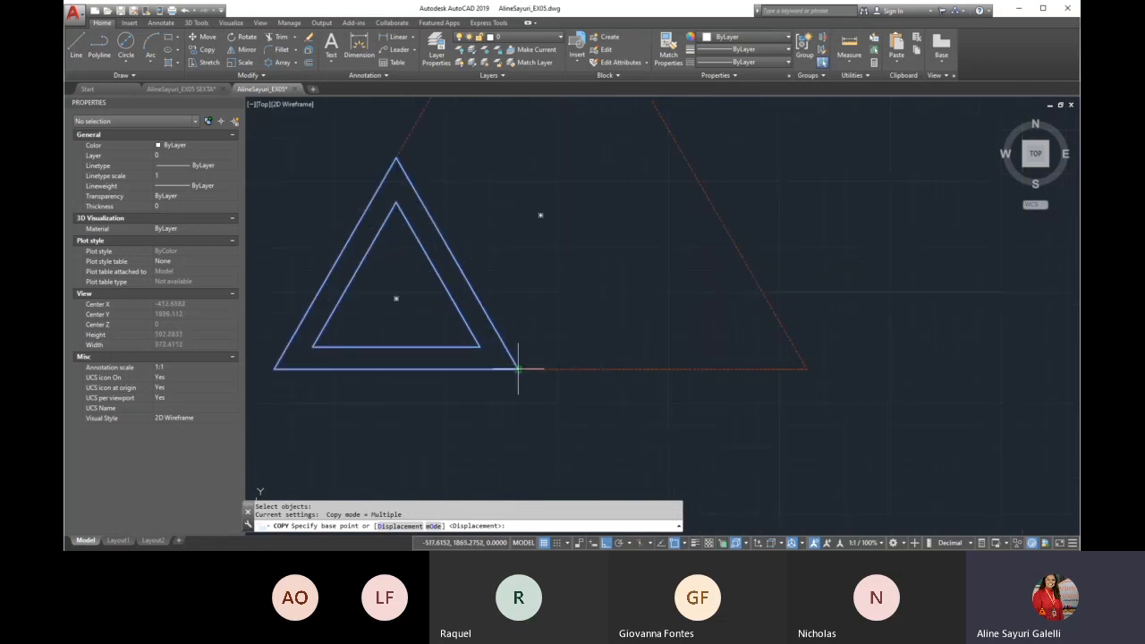
pyautogui.click(518, 368)
pyautogui.click(808, 367)
pyautogui.press('Return')
# Copy the lower-left pair of nested triangles by its apex to the apex of the large red construction triangle
pyautogui.scroll(-2, 511, 409)
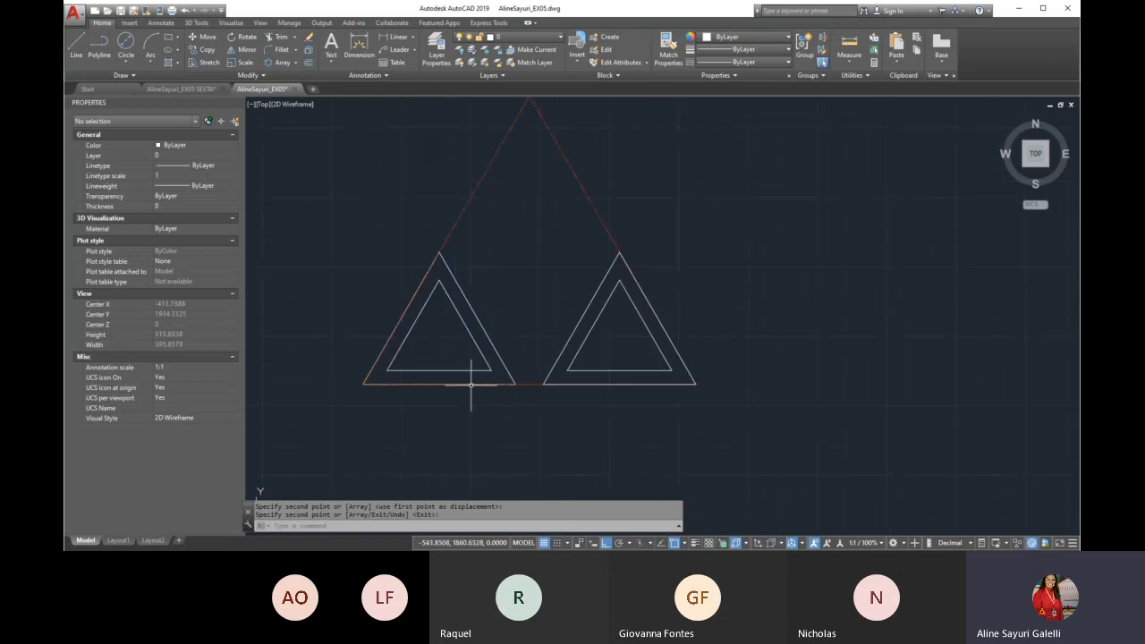
pyautogui.press('Return')
pyautogui.click(310, 215)
pyautogui.click(528, 418)
pyautogui.press('Return')
pyautogui.click(438, 255)
pyautogui.scroll(-2, 501, 306)
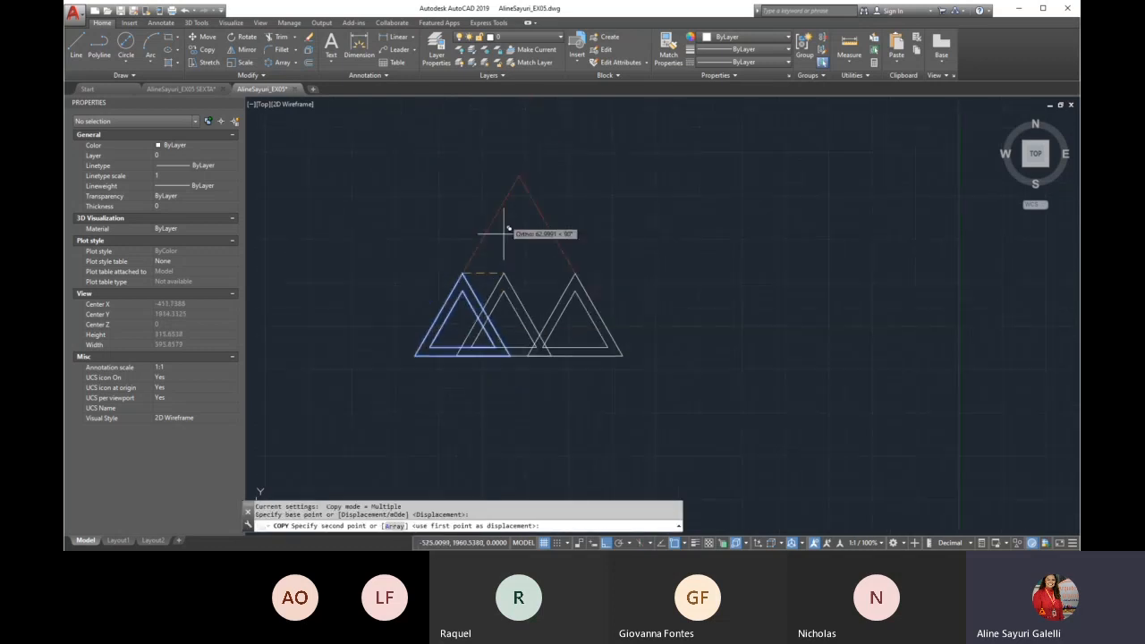
pyautogui.click(524, 178)
# Offset the large red construction triangle inward by 23 units, following the spacing dimension in the reference image
pyautogui.scroll(-2, 506, 349)
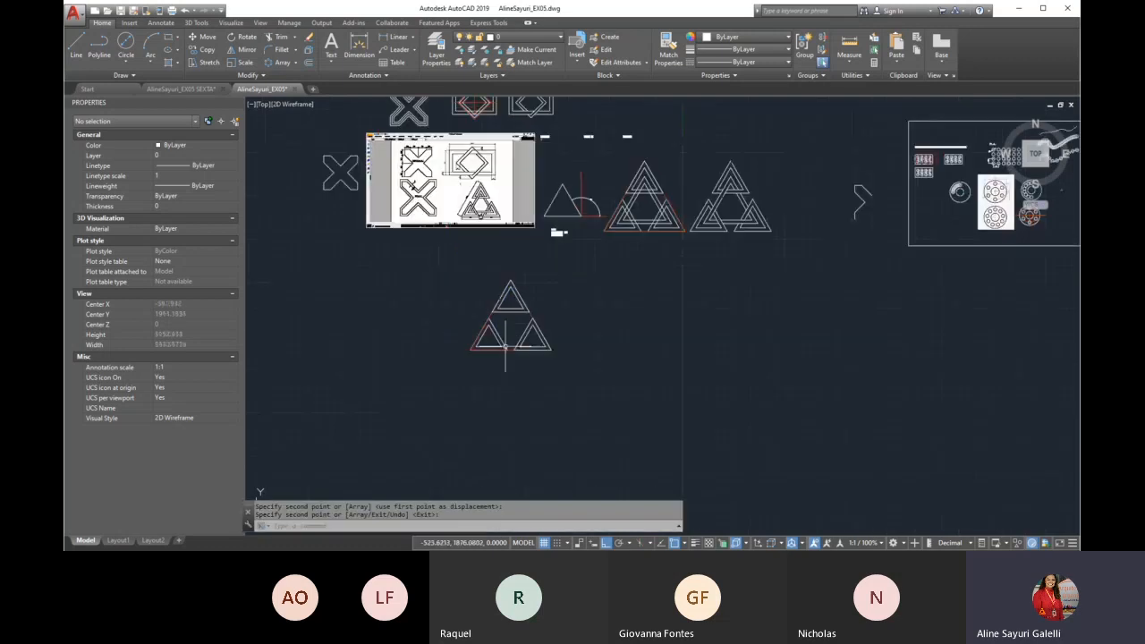
pyautogui.scroll(3, 631, 230)
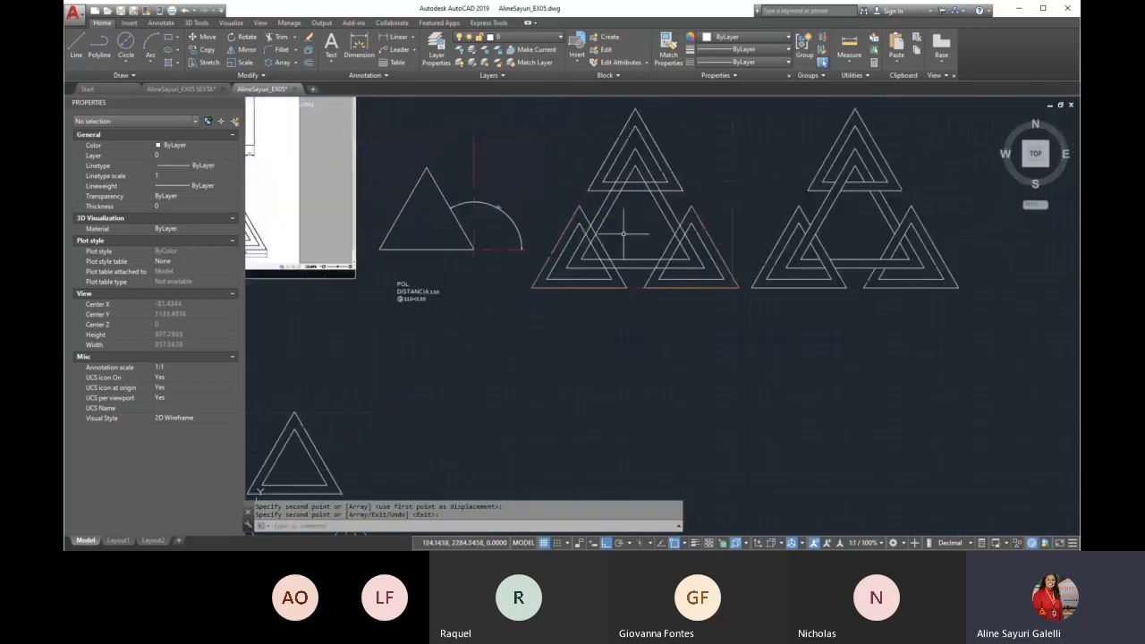
pyautogui.scroll(-4, 630, 266)
pyautogui.scroll(2, 626, 269)
pyautogui.scroll(8, 561, 266)
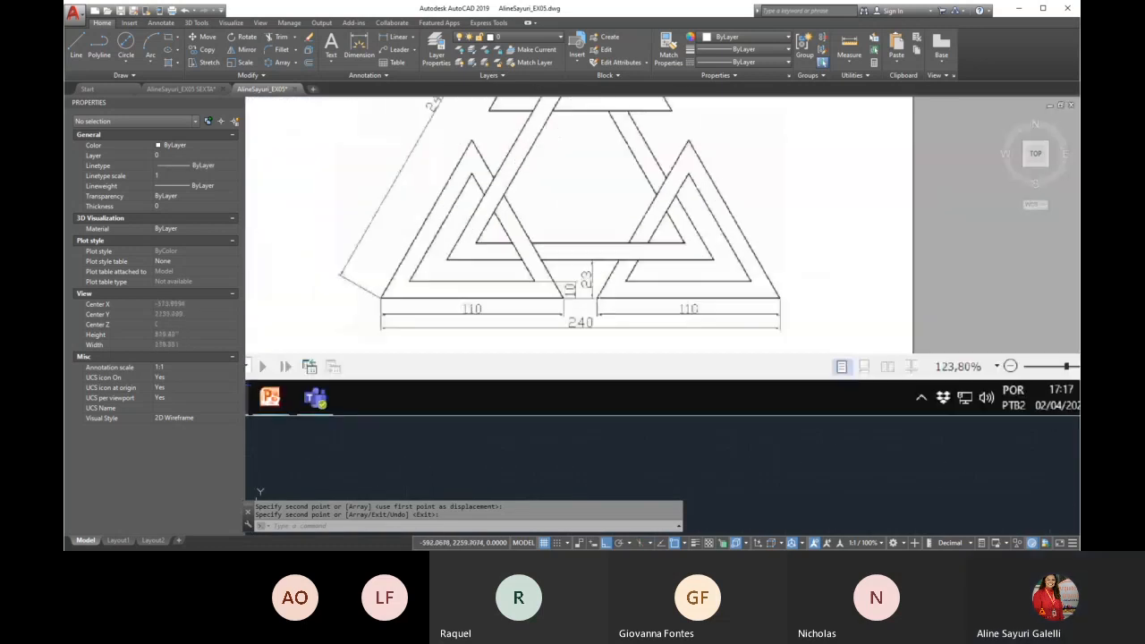
pyautogui.scroll(2, 596, 290)
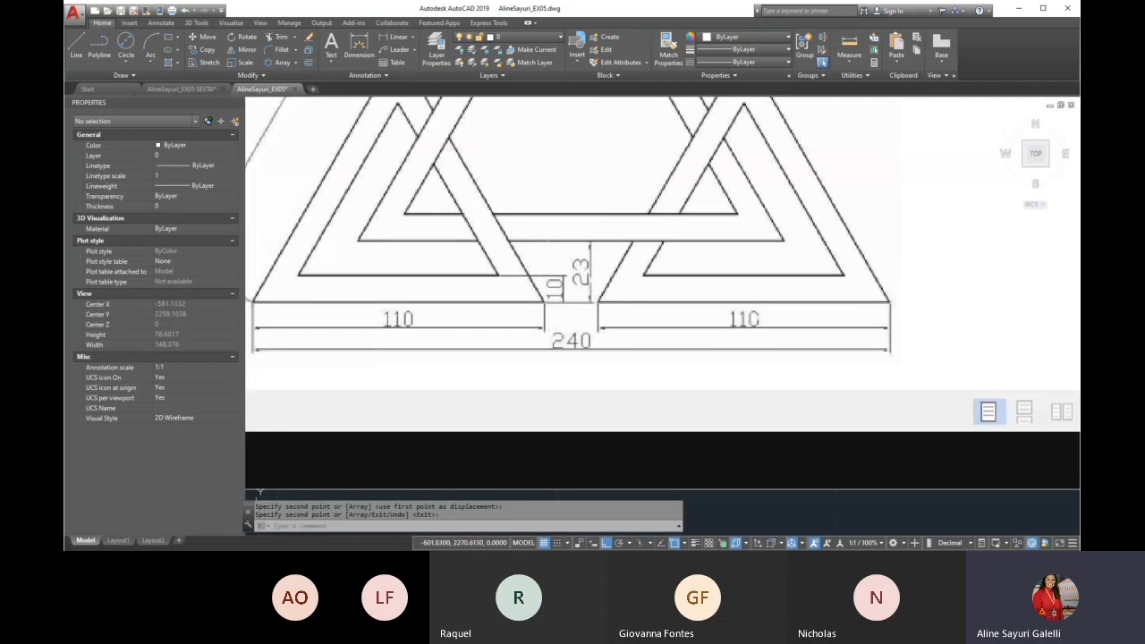
pyautogui.scroll(-6, 573, 296)
pyautogui.scroll(3, 594, 383)
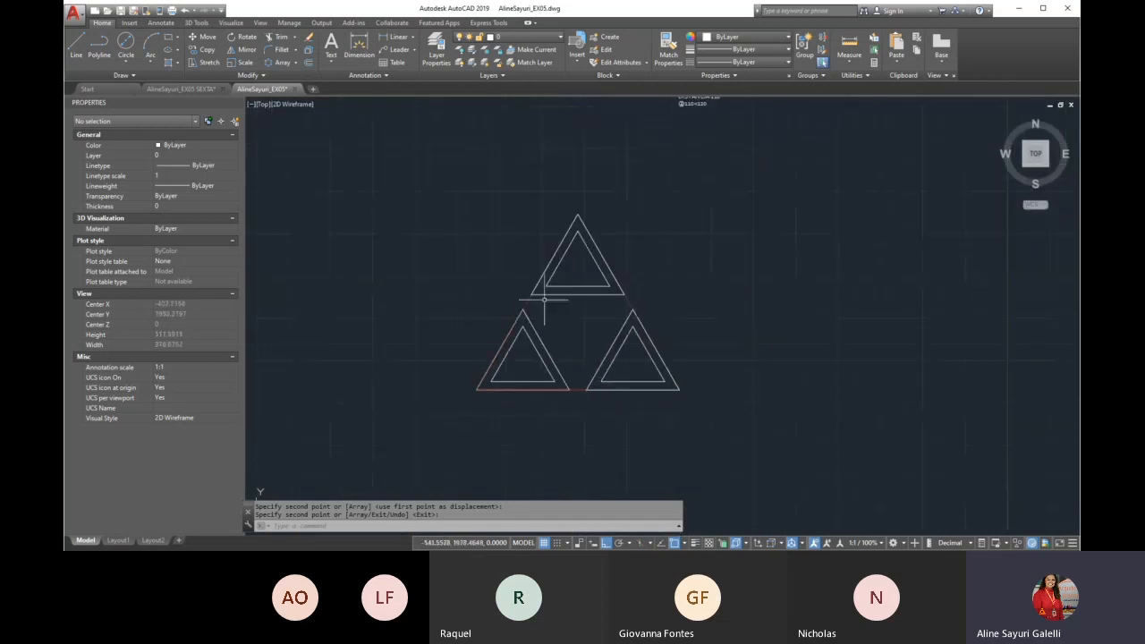
pyautogui.scroll(2, 543, 334)
pyautogui.write('o')
pyautogui.press('Return')
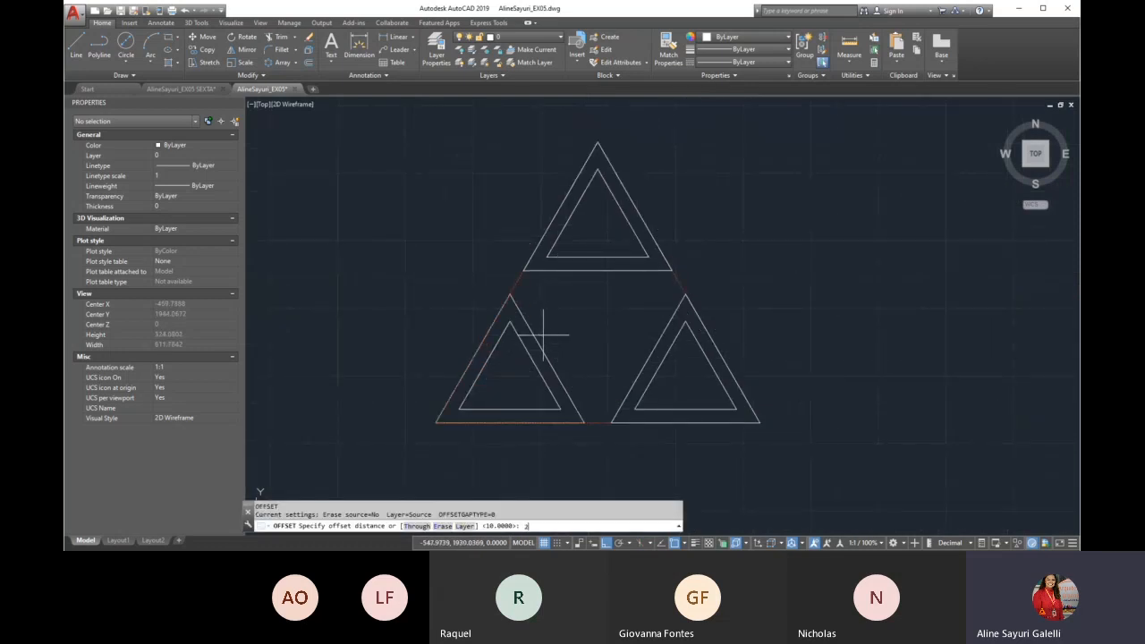
pyautogui.press('Return')
pyautogui.click(596, 414)
pyautogui.click(593, 388)
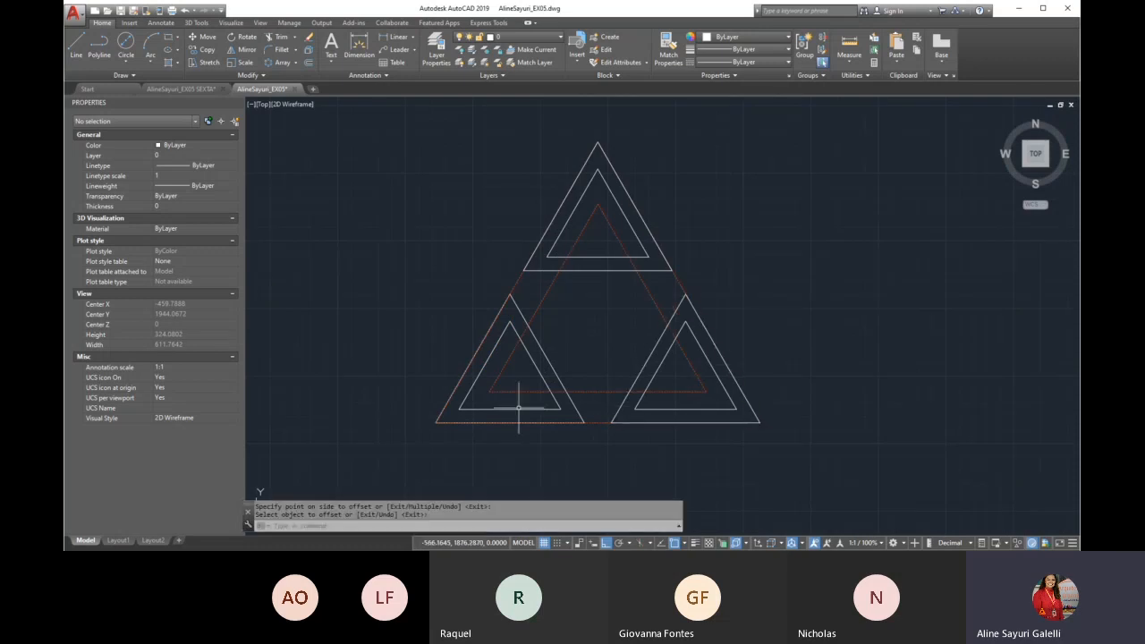
# Try offsetting the inner red triangle inward by another 23 units, and delete the resulting triangle
pyautogui.scroll(-4, 517, 408)
pyautogui.scroll(6, 500, 173)
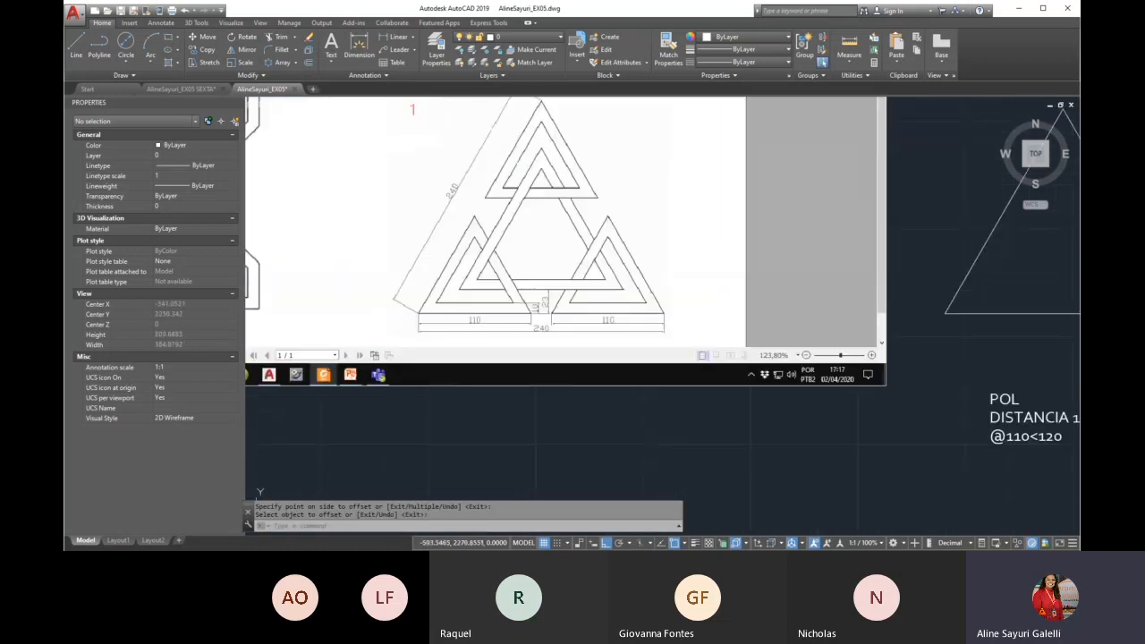
pyautogui.scroll(-3, 448, 269)
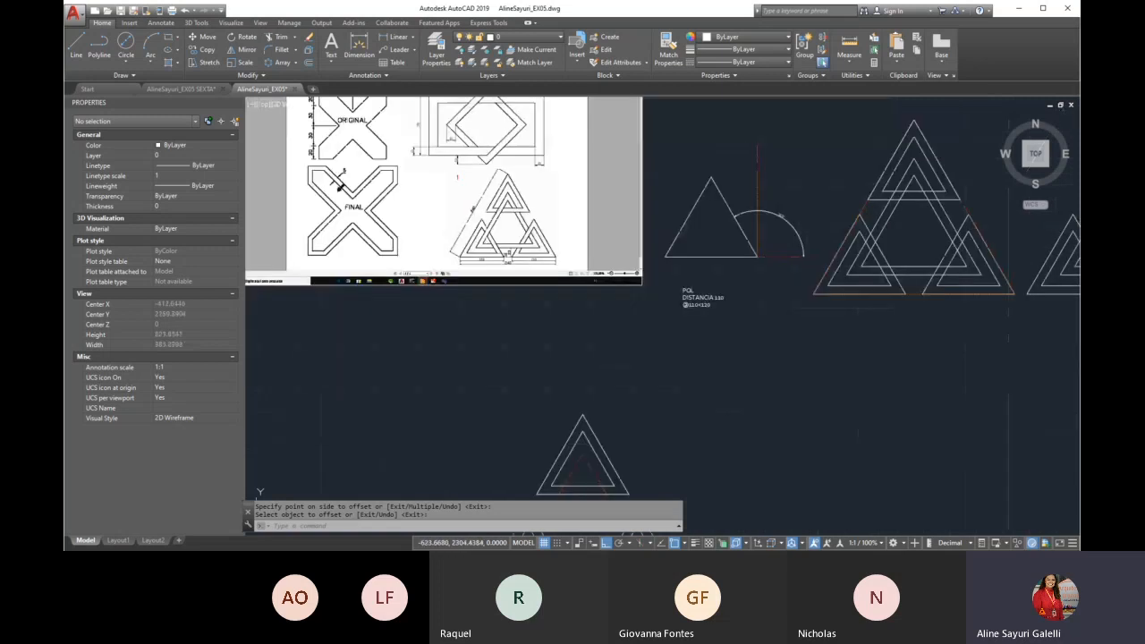
pyautogui.scroll(6, 547, 437)
pyautogui.press('Return')
pyautogui.press('Return')
pyautogui.press('Return')
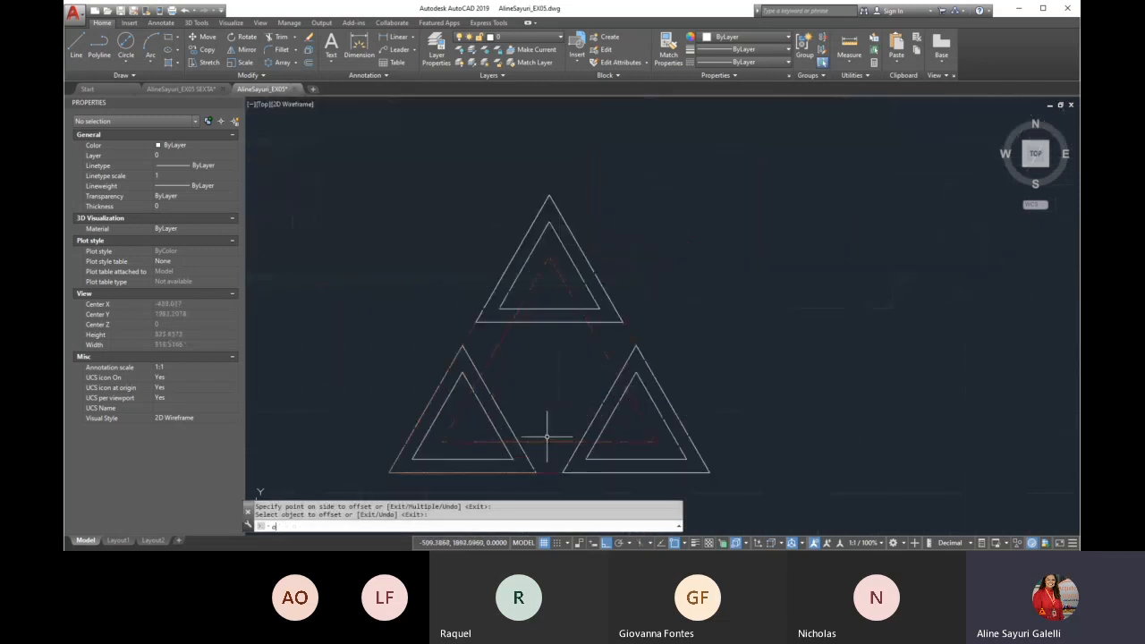
pyautogui.click(549, 441)
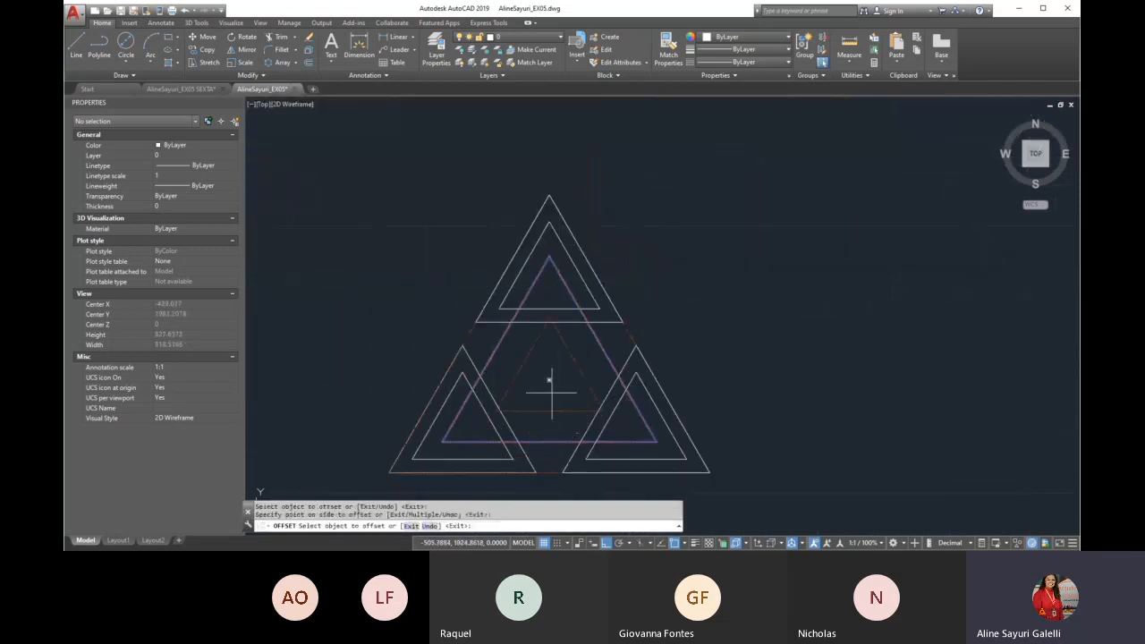
pyautogui.click(585, 377)
pyautogui.click(576, 371)
pyautogui.click(570, 351)
pyautogui.press('Delete')
# Offset the inner red triangle inward by 10 units to form the central band, as dimensioned in the reference image
pyautogui.press('Return')
pyautogui.scroll(-5, 573, 431)
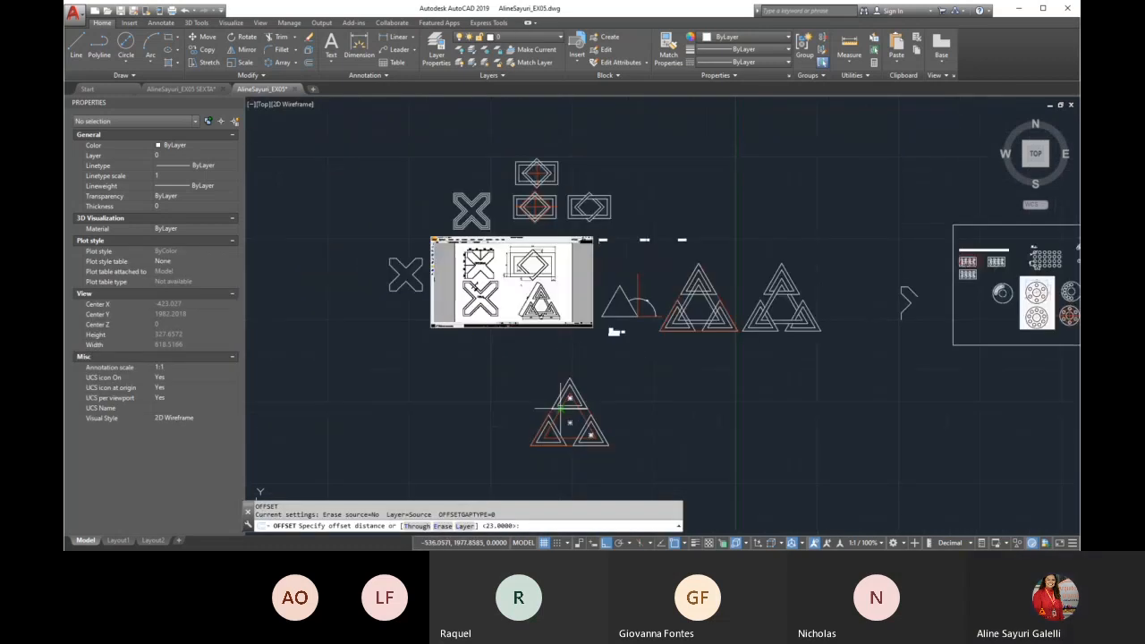
pyautogui.scroll(5, 532, 289)
pyautogui.scroll(-3, 483, 331)
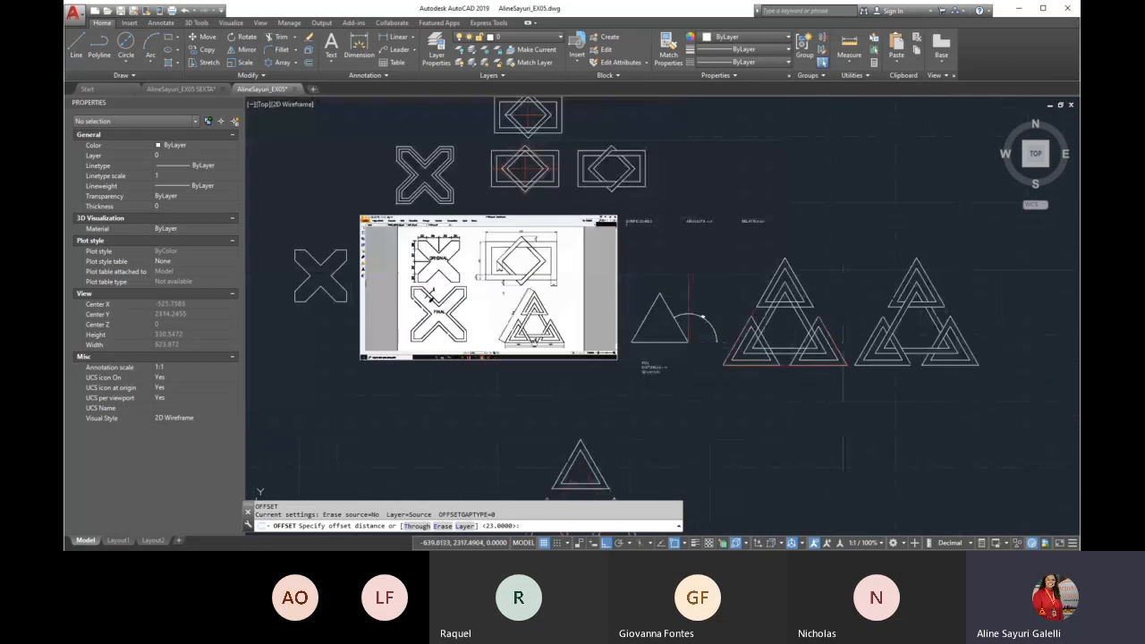
pyautogui.scroll(6, 545, 439)
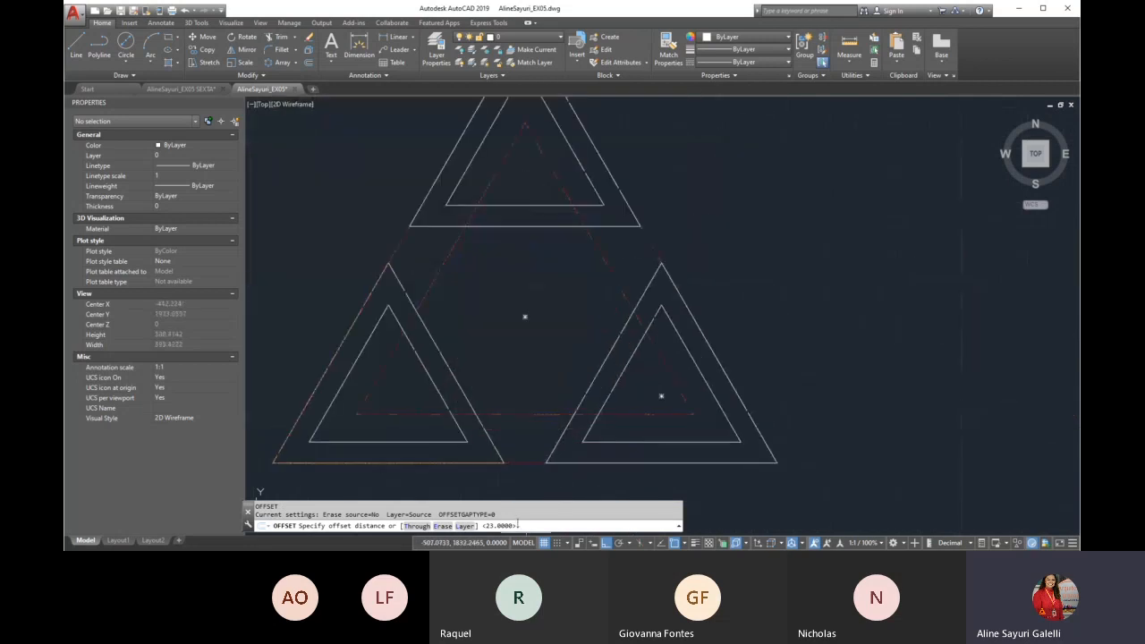
pyautogui.write('10')
pyautogui.press('Return')
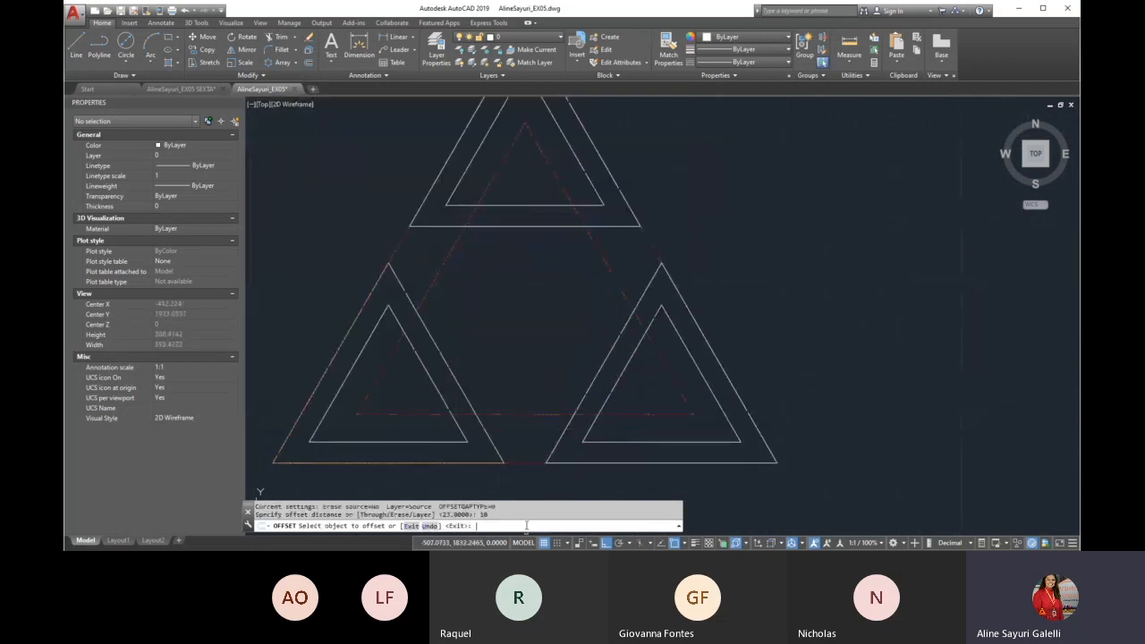
pyautogui.click(523, 463)
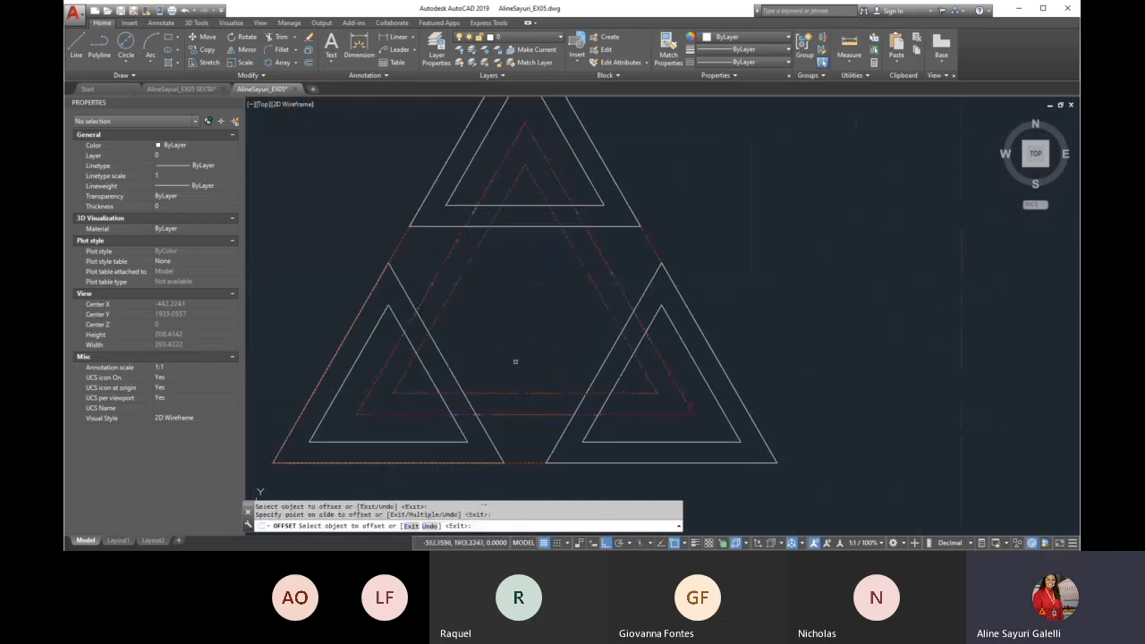
pyautogui.click(526, 347)
# Match the properties of a white 110-unit triangle onto the two inner red triangles
pyautogui.write('ma')
pyautogui.press('Return')
pyautogui.click(642, 297)
pyautogui.click(600, 252)
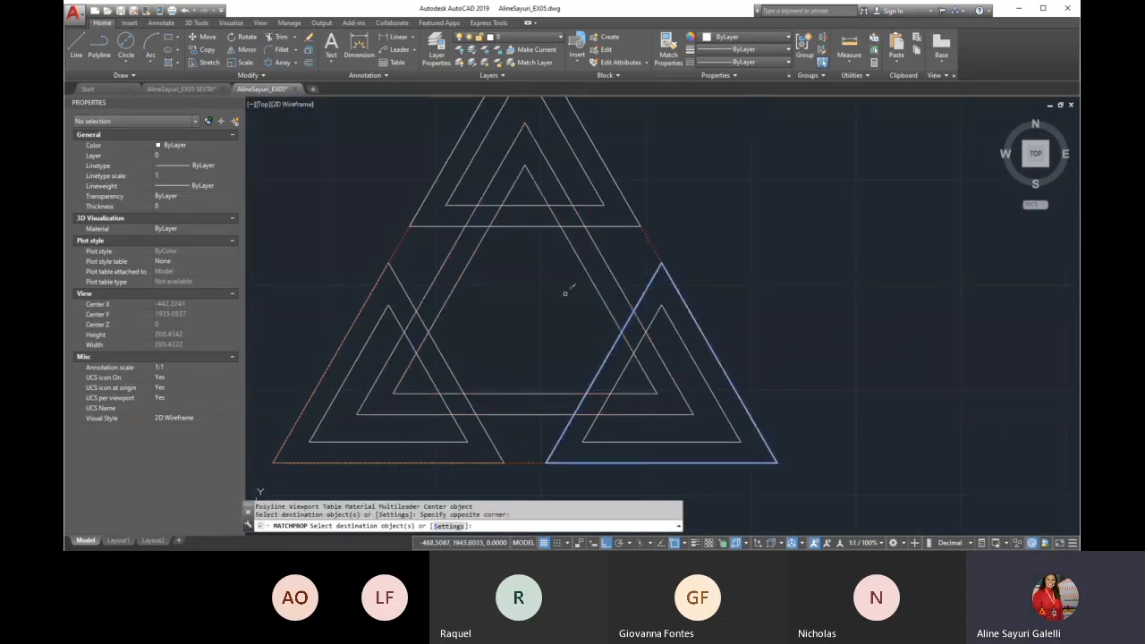
# Delete the large outer red construction triangle from the new figure
pyautogui.click(396, 246)
pyautogui.click(397, 242)
pyautogui.press('Delete')
# Move the complete interlaced triangle figure straight up until it sits just below the reference image
pyautogui.scroll(-5, 532, 353)
pyautogui.scroll(-2, 555, 367)
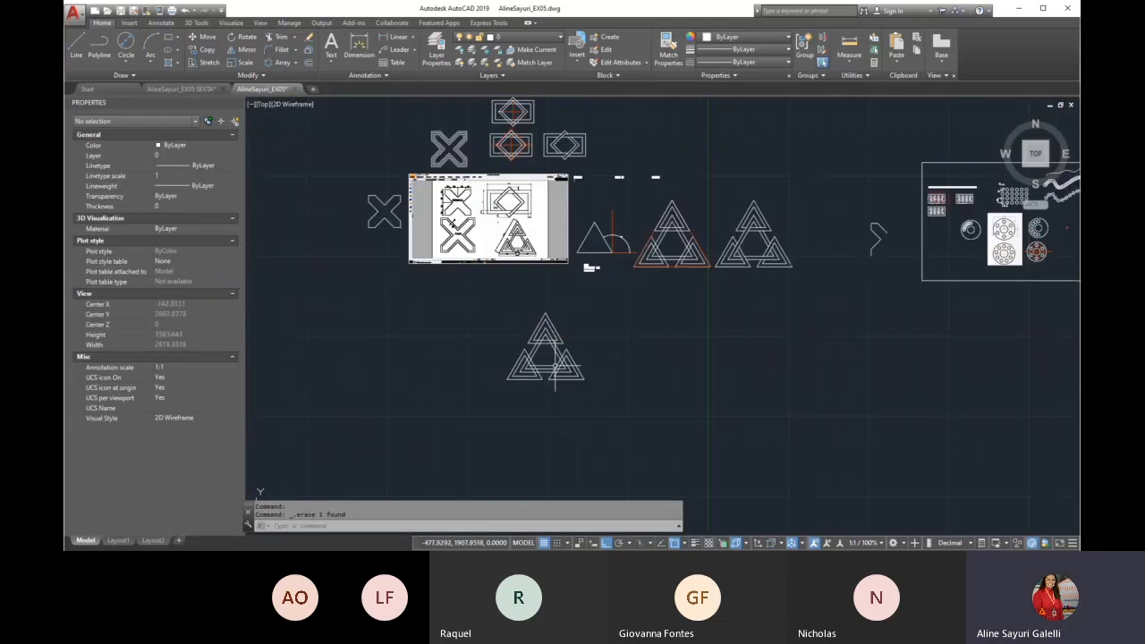
pyautogui.press('Return')
pyautogui.click(608, 307)
pyautogui.click(477, 404)
pyautogui.press('Return')
pyautogui.click(626, 407)
pyautogui.click(596, 363)
# Move the complete figure horizontally to the left so it sits directly beneath the triangle drawing in the reference image
pyautogui.press('Return')
pyautogui.click(571, 281)
pyautogui.click(478, 353)
pyautogui.press('Return')
pyautogui.click(629, 384)
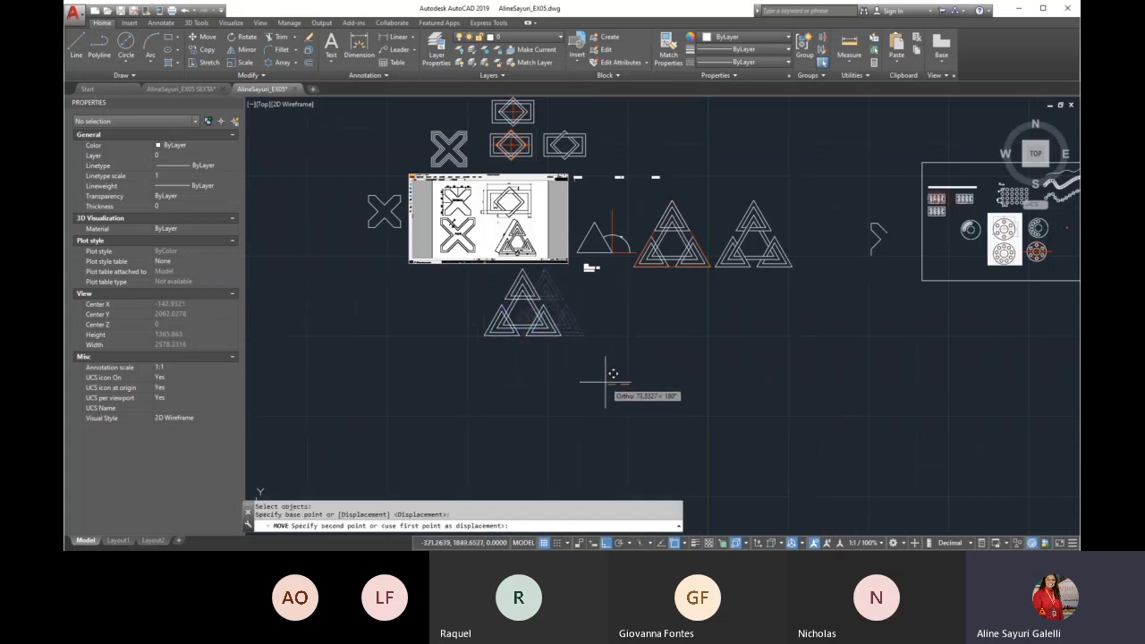
pyautogui.click(602, 382)
# Trim the overlapping lines in the upper triangle so the central band weaves over and under its base like the reference image
pyautogui.scroll(4, 505, 251)
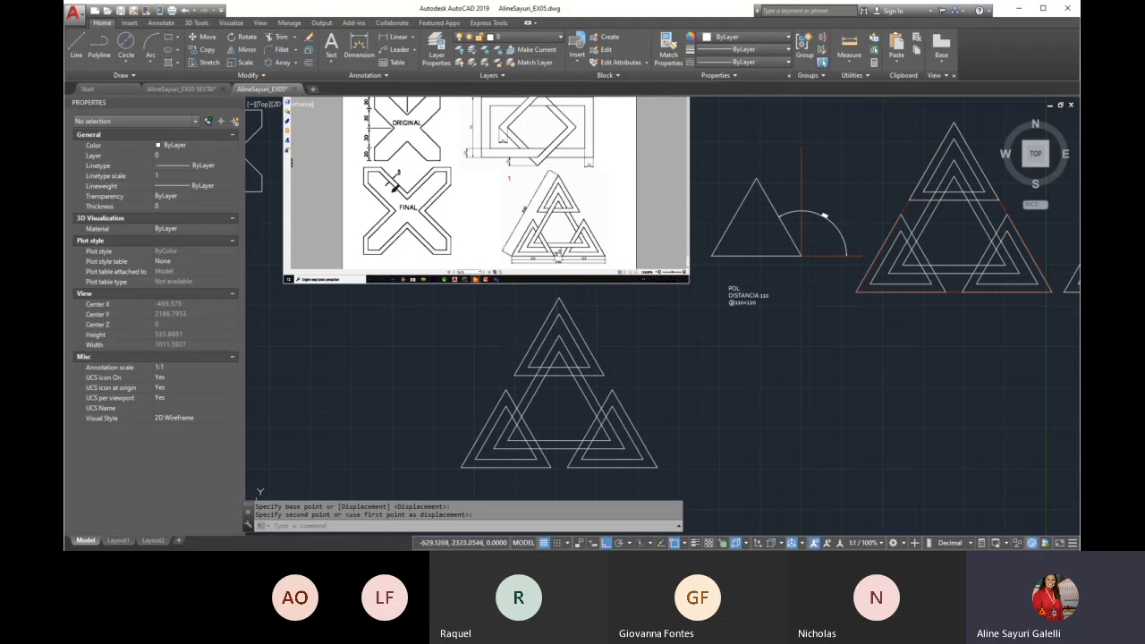
pyautogui.press('Escape')
pyautogui.write('tr')
pyautogui.press('Return')
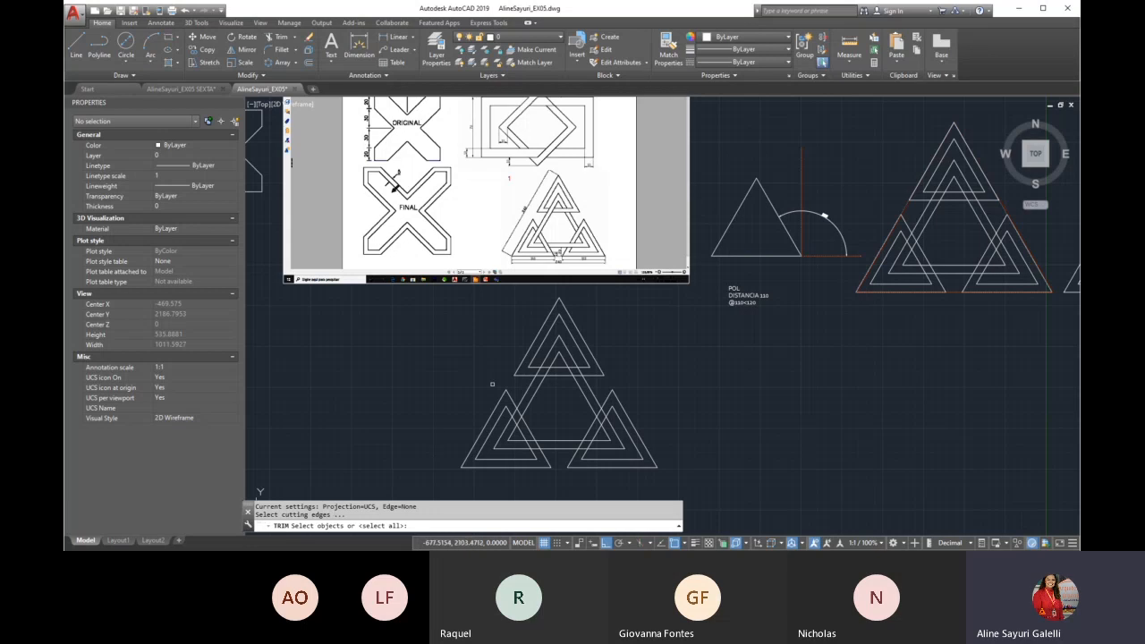
pyautogui.press('Return')
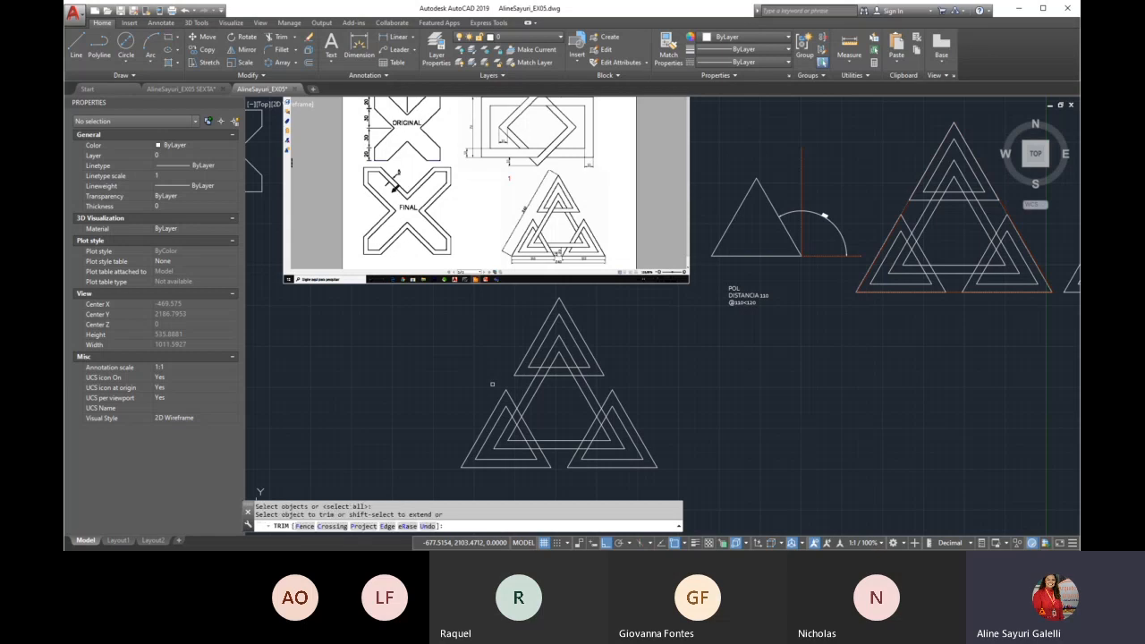
pyautogui.scroll(3, 559, 212)
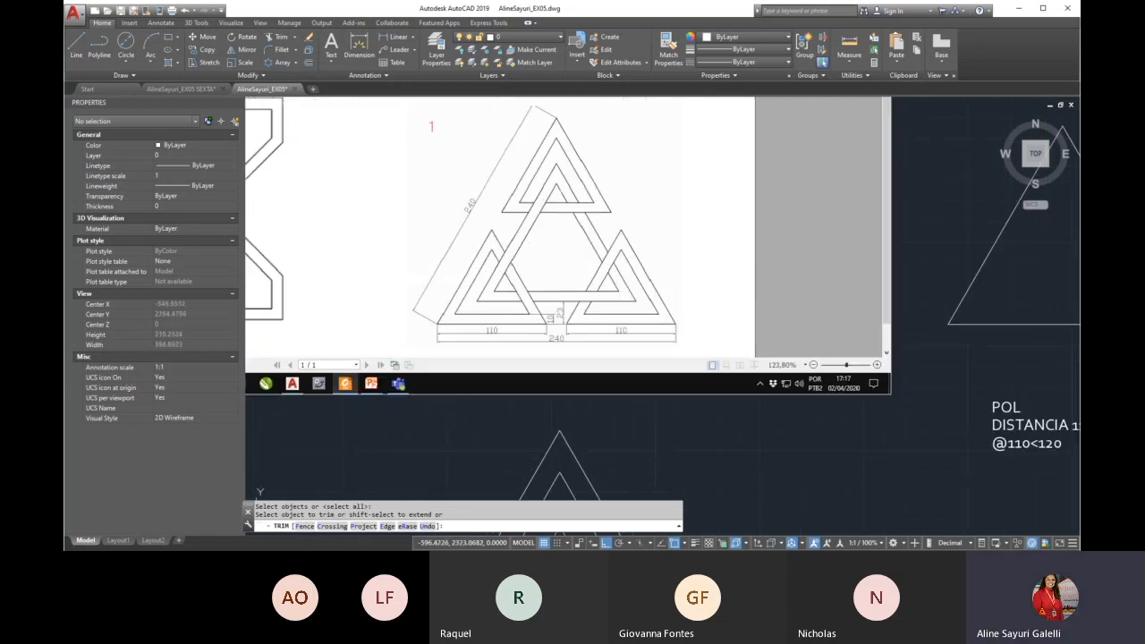
pyautogui.scroll(2, 522, 220)
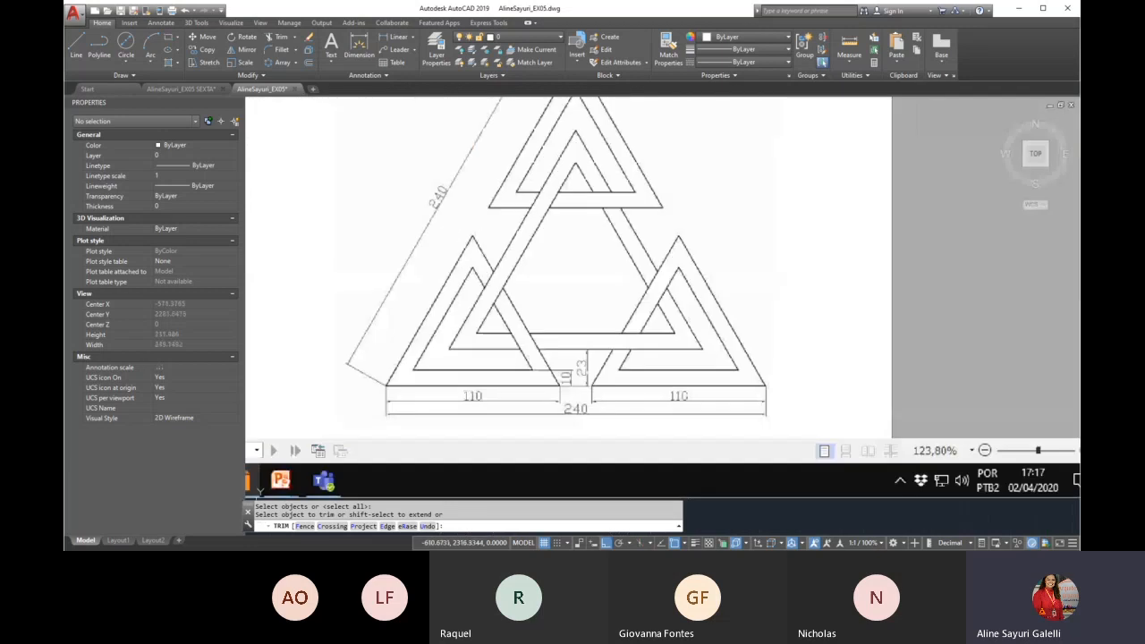
pyautogui.click(551, 189)
pyautogui.scroll(-4, 553, 187)
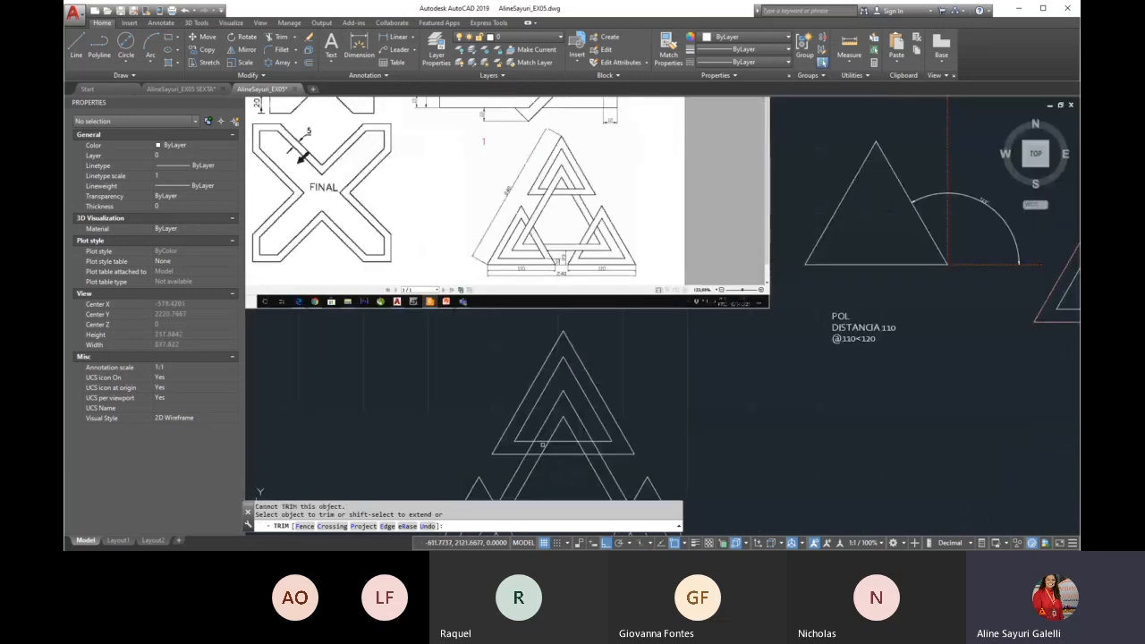
pyautogui.click(541, 441)
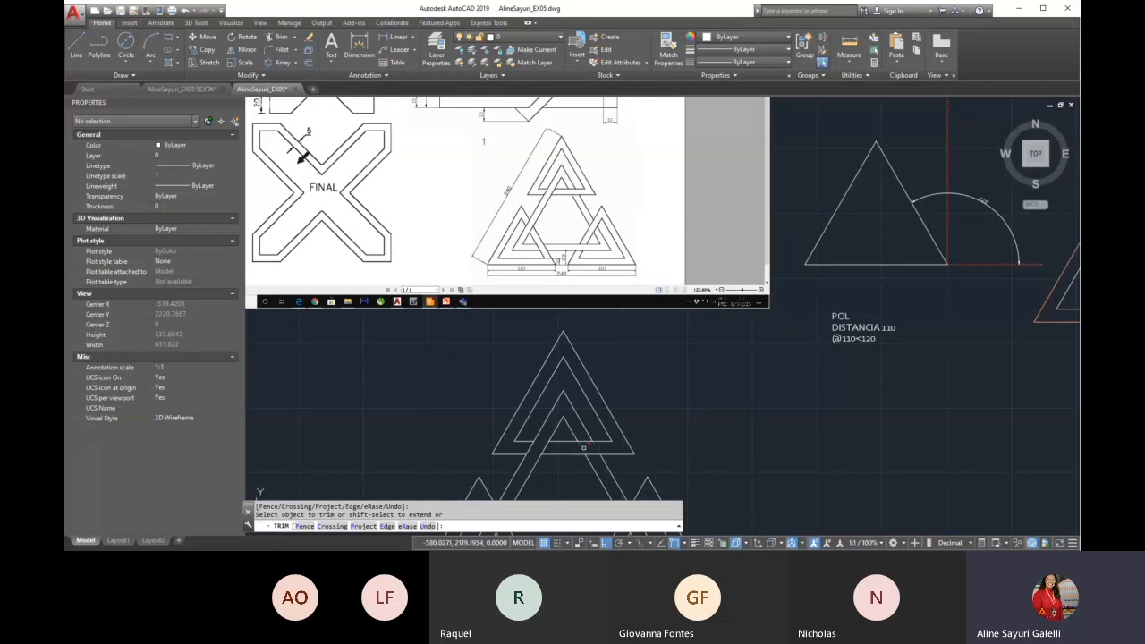
pyautogui.scroll(-2, 556, 324)
pyautogui.press('Return')
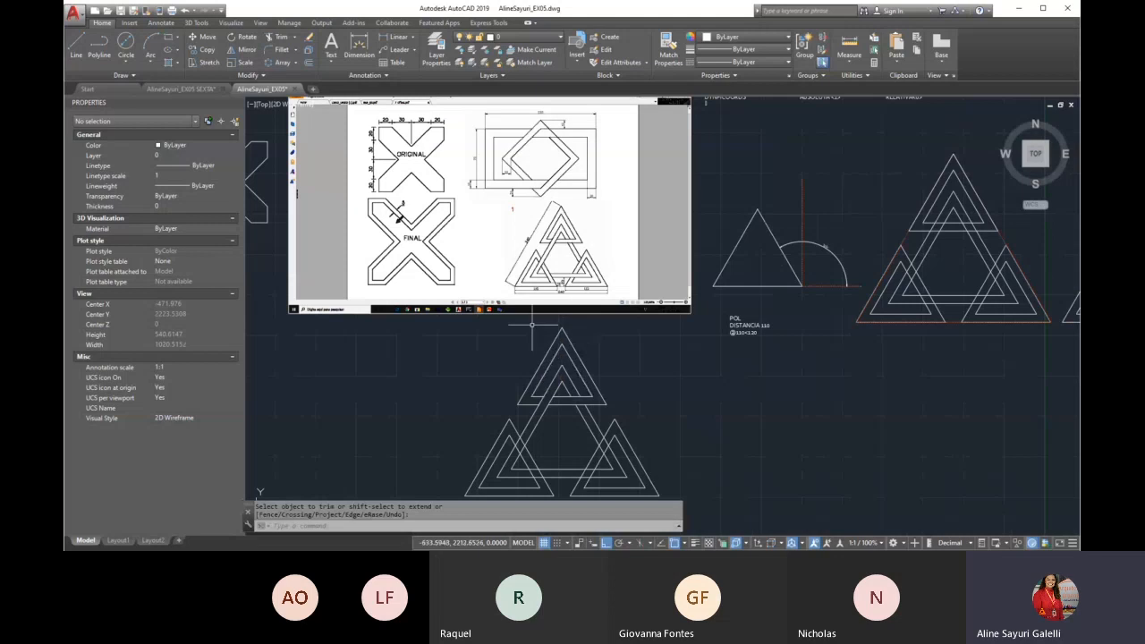
pyautogui.scroll(-3, 609, 345)
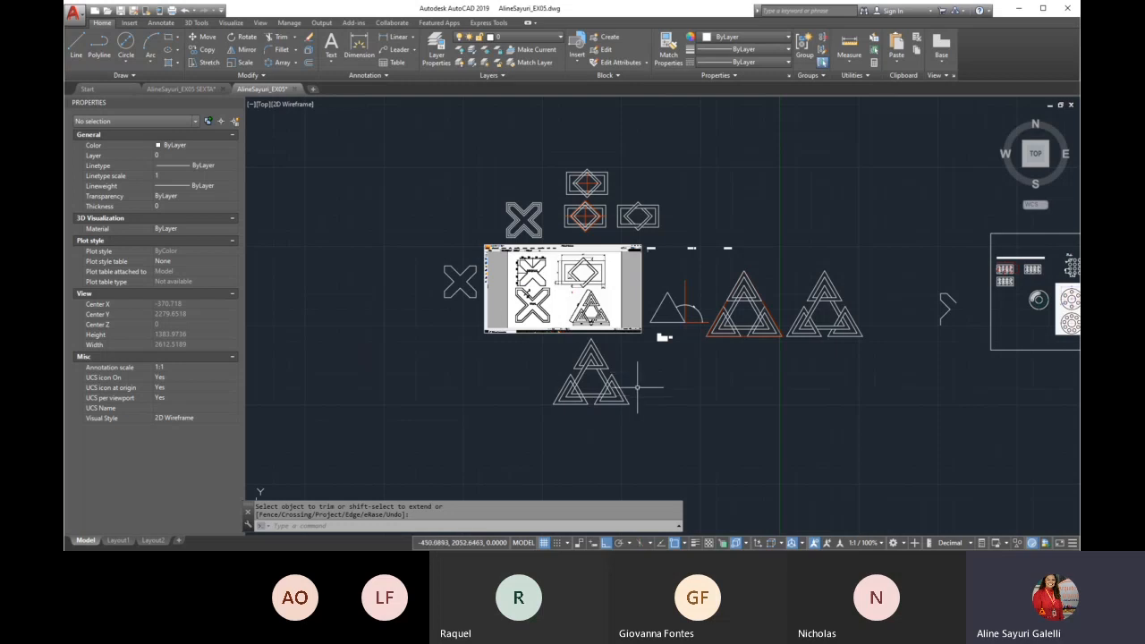
pyautogui.scroll(-5, 638, 389)
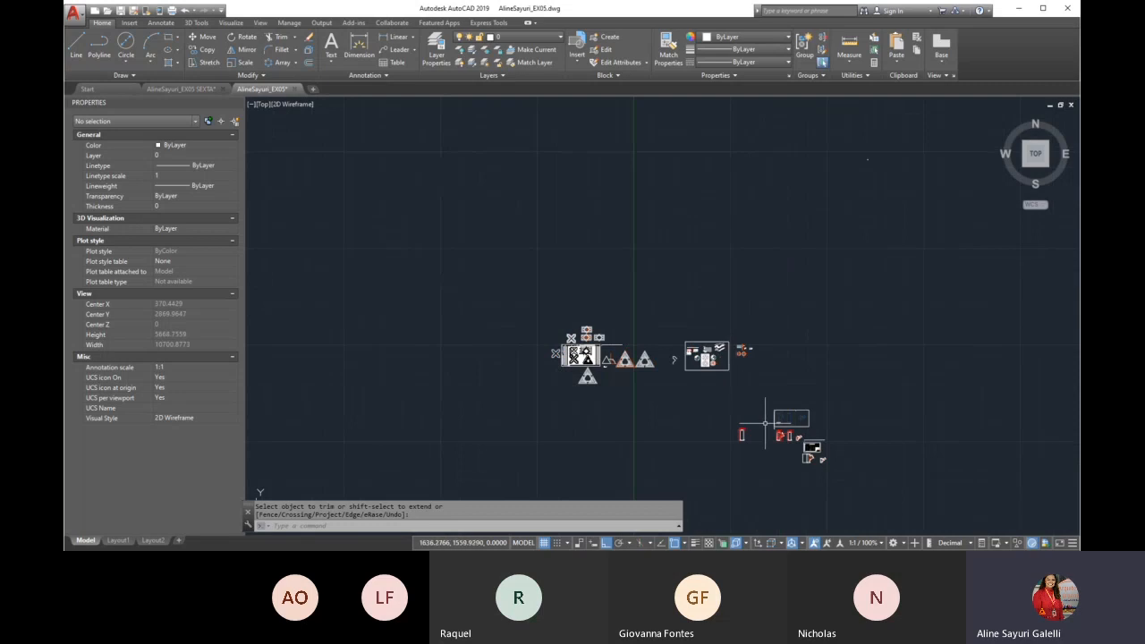
pyautogui.scroll(2, 805, 452)
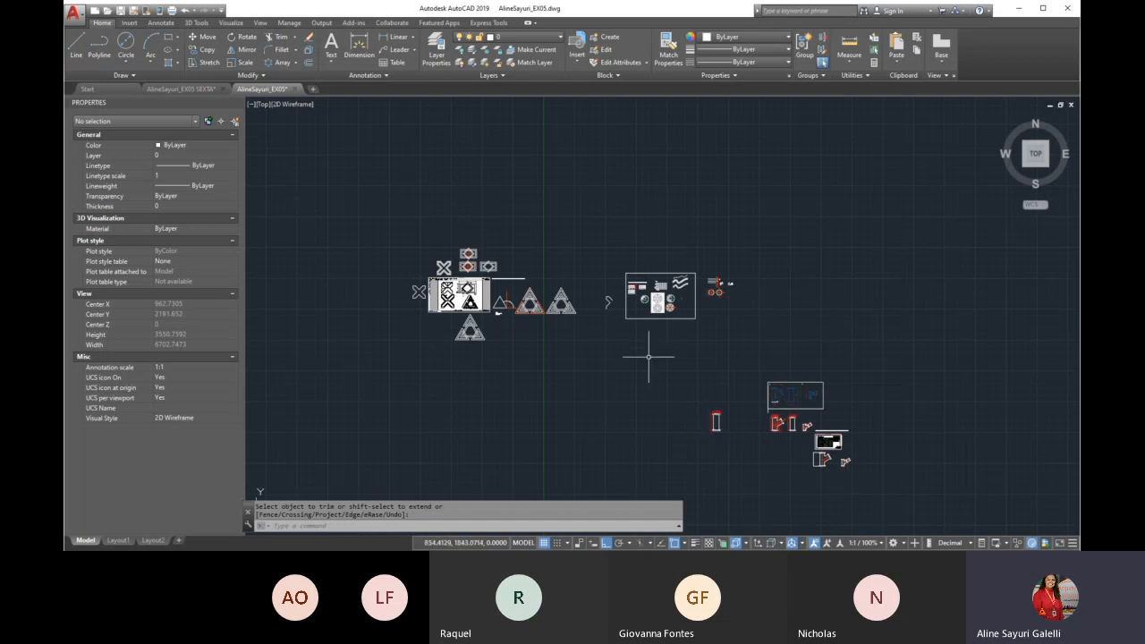
pyautogui.scroll(4, 658, 297)
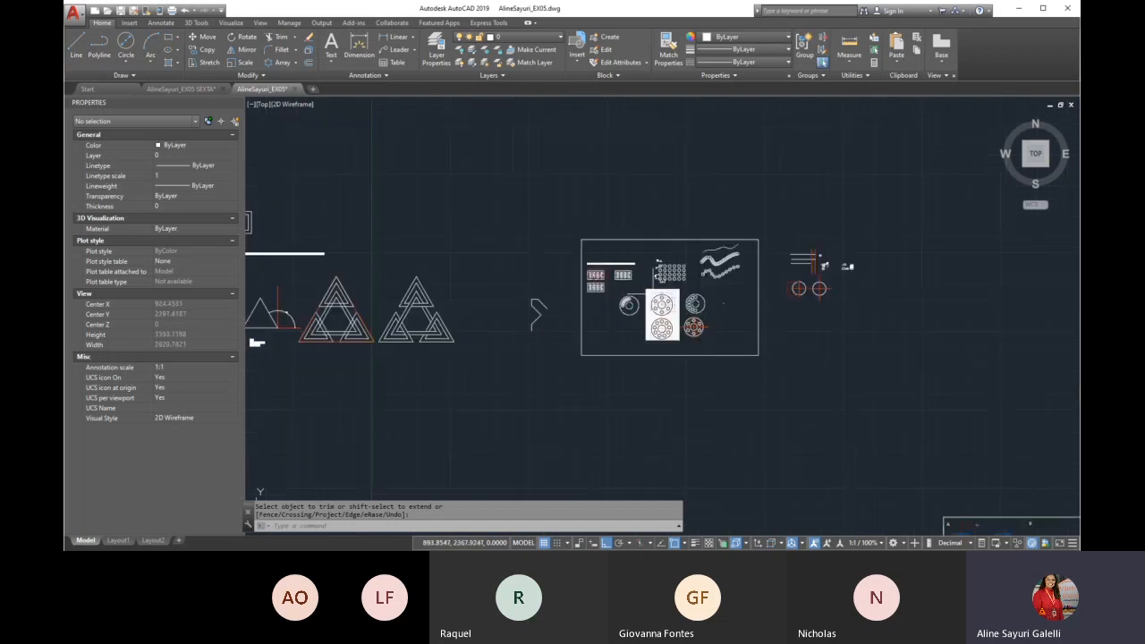